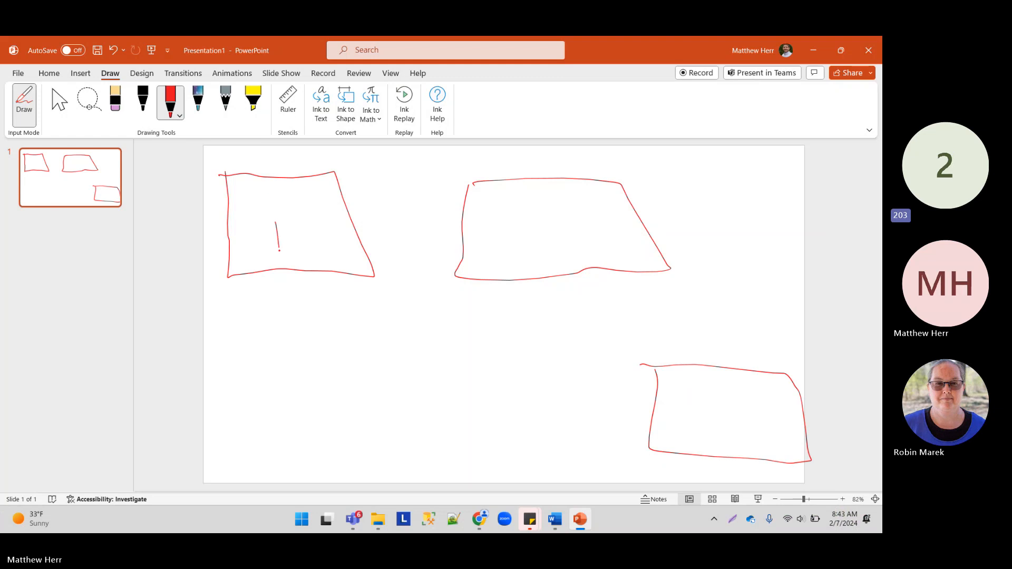
# Step: Ink the P and field dashes in the left box, label the Add box, and curve A to Add
pyautogui.click(261, 245)
pyautogui.moveTo(237, 218); pyautogui.dragTo(252, 220)
pyautogui.moveTo(532, 227)
pyautogui.mouseDown()
pyautogui.moveTo(525, 259)
pyautogui.moveTo(541, 264)
pyautogui.moveTo(557, 237)
pyautogui.moveTo(559, 258)
pyautogui.moveTo(571, 237)
pyautogui.moveTo(571, 258)
pyautogui.mouseUp()
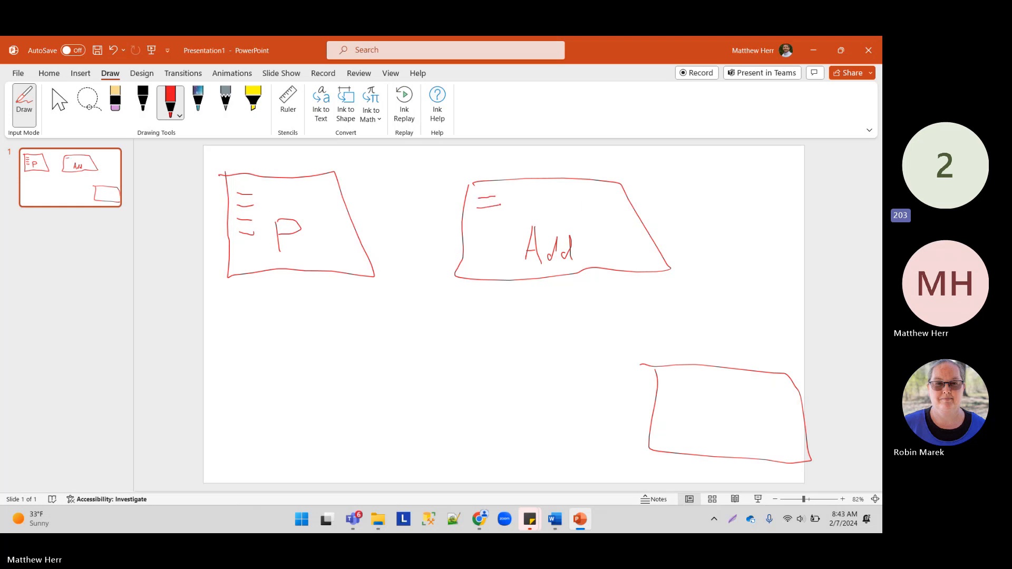
pyautogui.moveTo(480, 216); pyautogui.dragTo(497, 214)
pyautogui.moveTo(254, 187)
pyautogui.mouseDown()
pyautogui.moveTo(310, 166)
pyautogui.moveTo(428, 182)
pyautogui.moveTo(464, 204)
pyautogui.mouseUp()
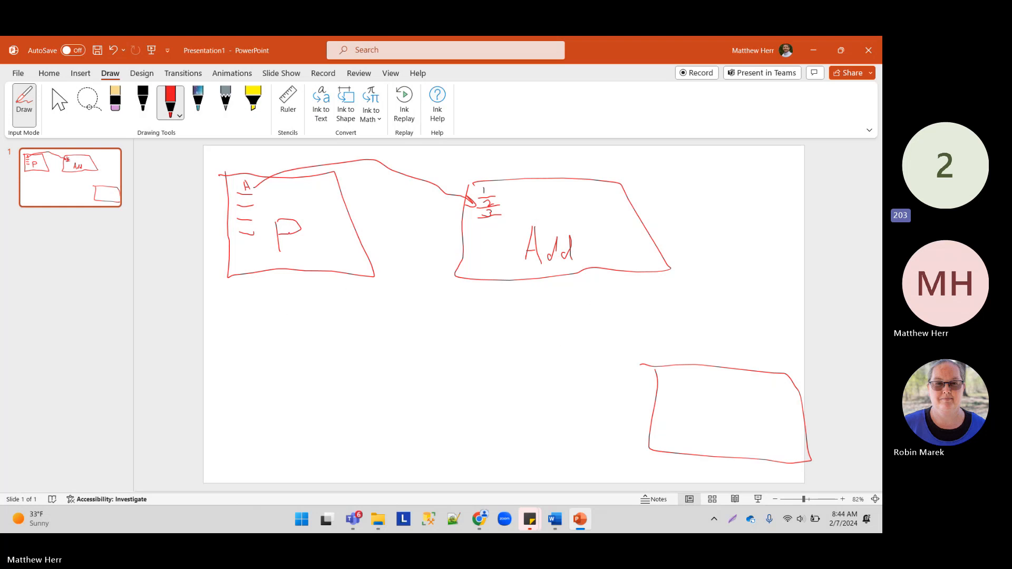
# Step: Bring the Slate browser back up and set the page zoom to 110%
pyautogui.click(818, 48)
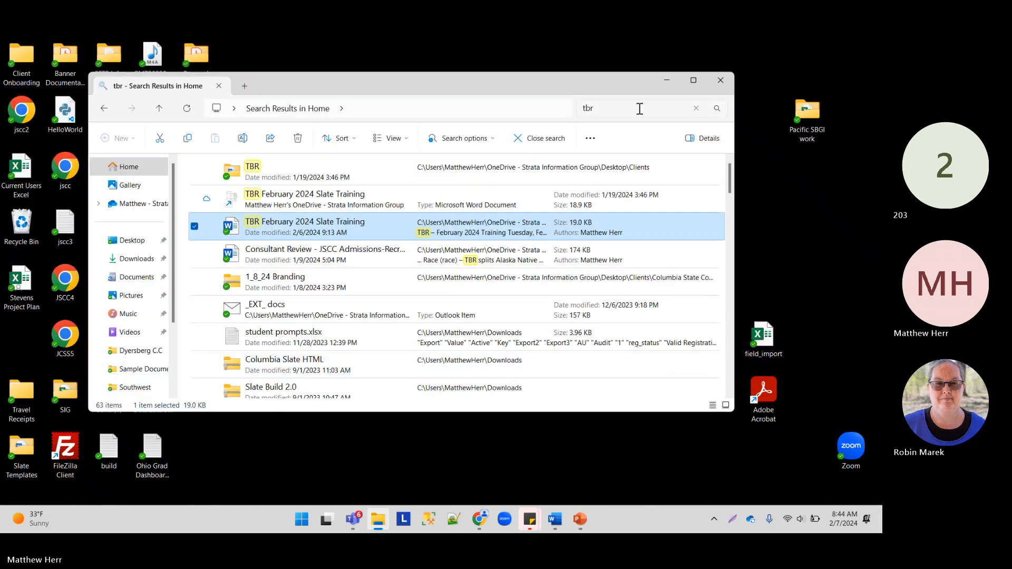
pyautogui.click(704, 87)
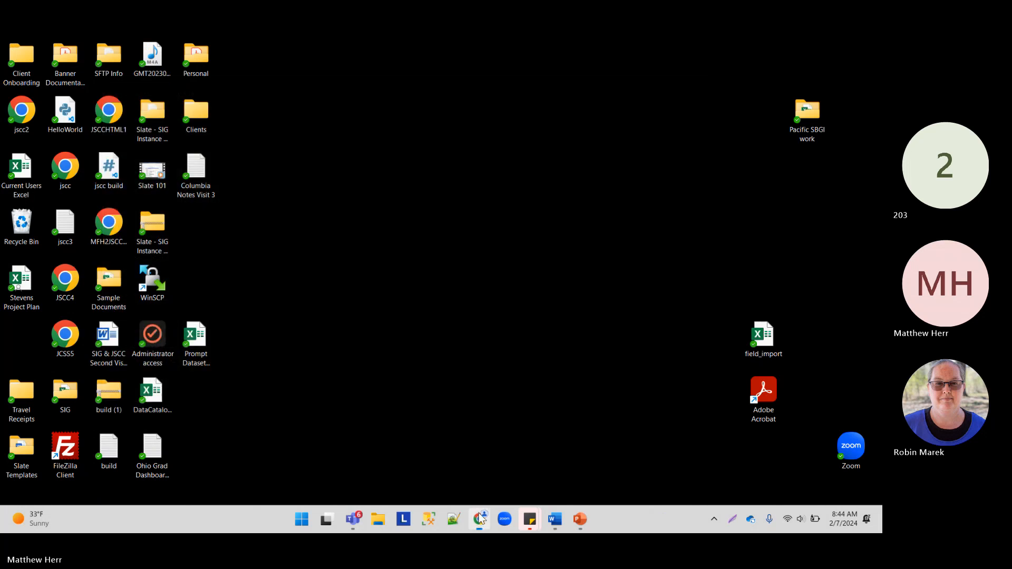
pyautogui.click(479, 519)
pyautogui.moveTo(203, 140)
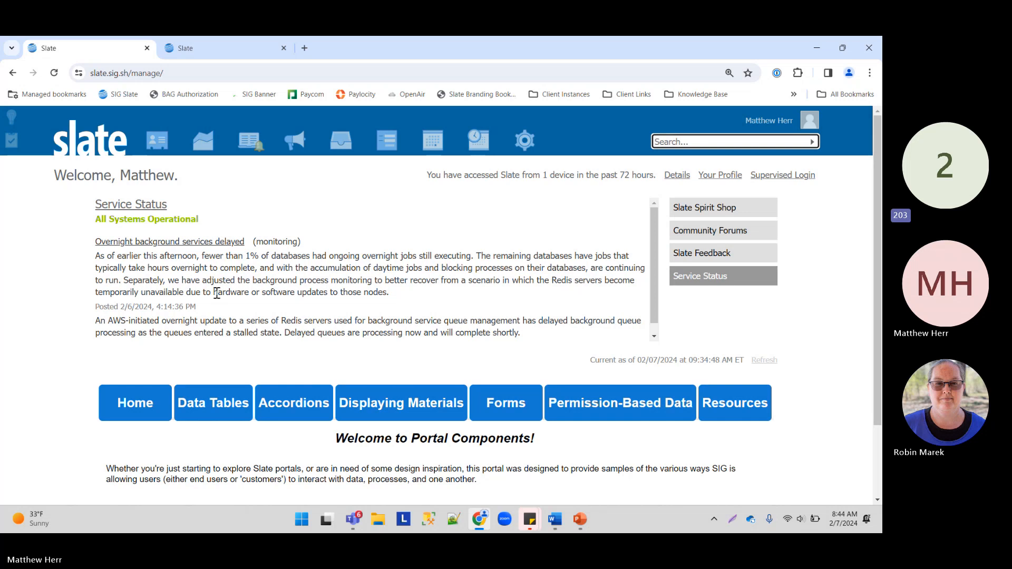
pyautogui.hotkey('ctrl', '-')
pyautogui.hotkey('ctrl', '+')
pyautogui.hotkey('ctrl', '-')
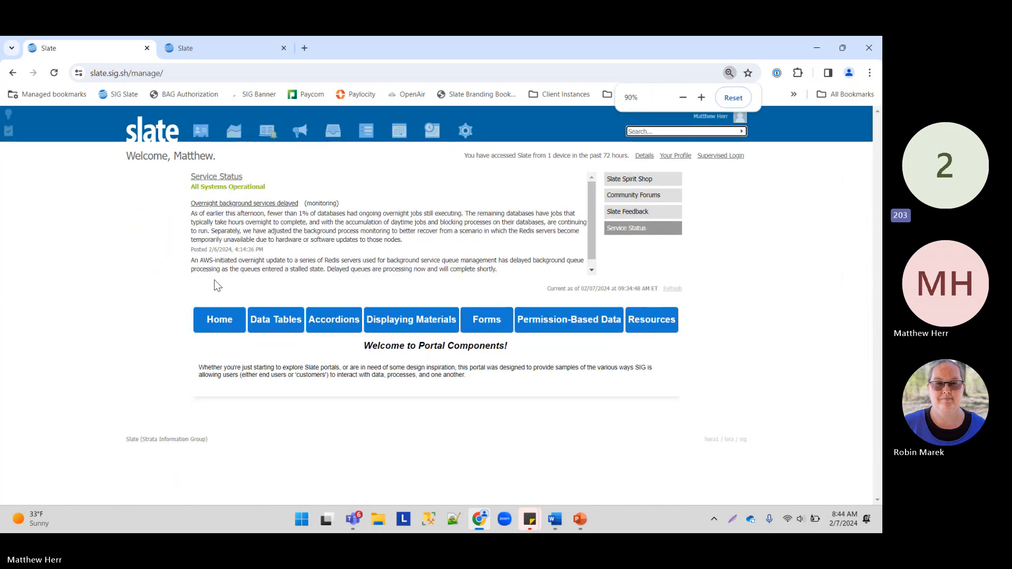
pyautogui.hotkey('ctrl', '+')
pyautogui.hotkey('ctrl', '+')
# Step: On the Database page, search 'config' and open the Configurable Joins Base Explorer
pyautogui.click(472, 136)
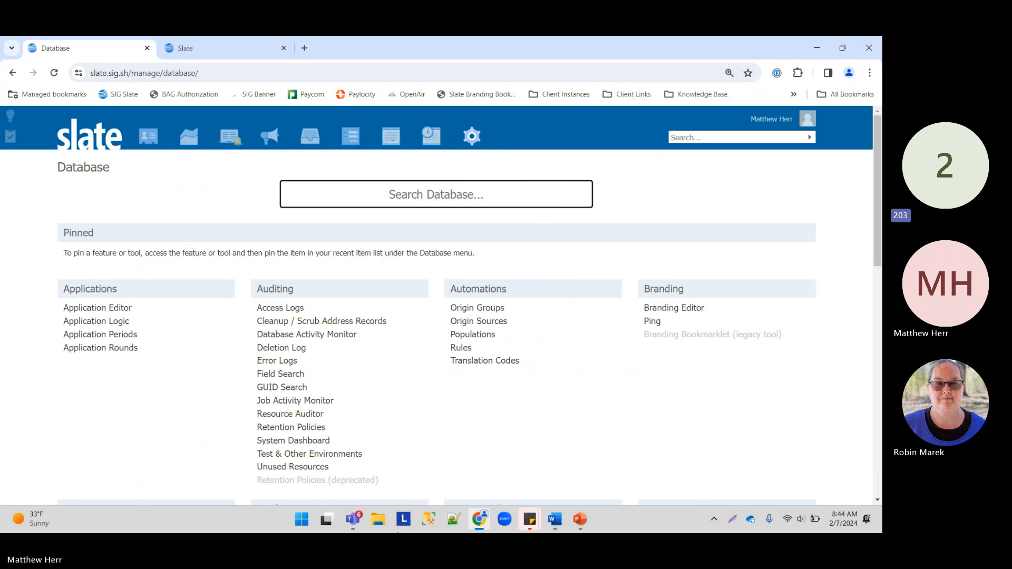
pyautogui.write('config')
pyautogui.moveTo(488, 533)
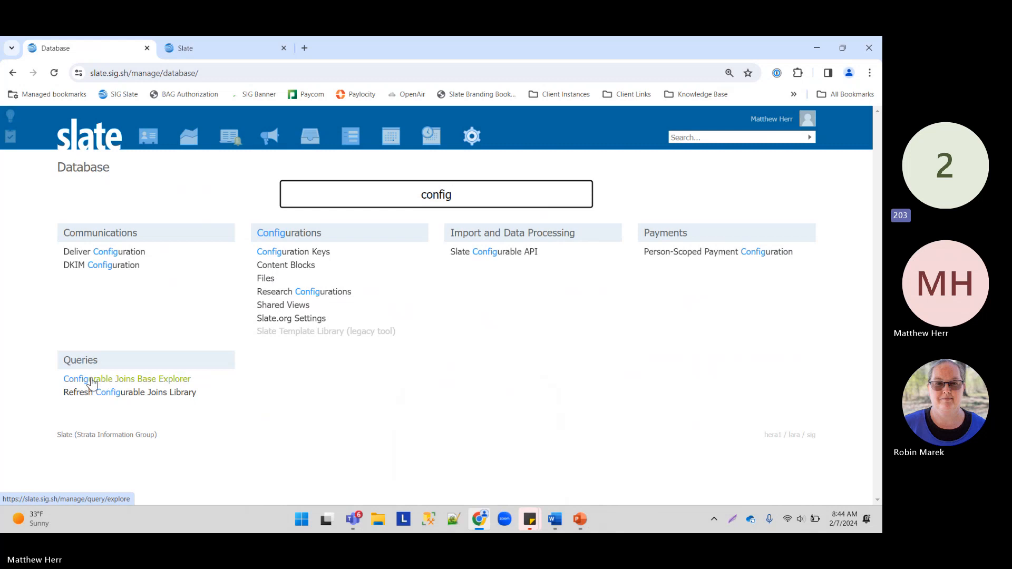
pyautogui.click(91, 379)
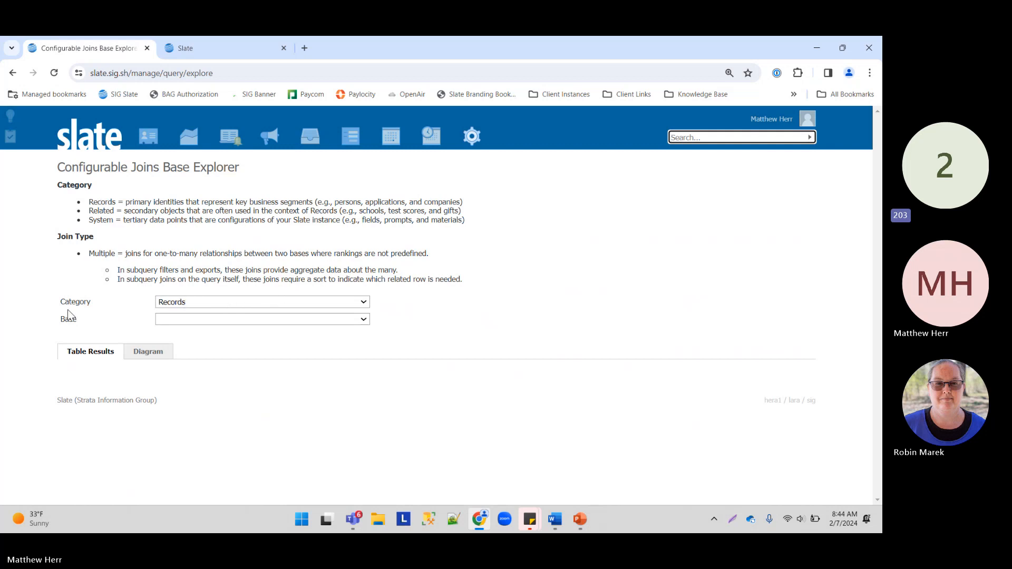
# Step: Set the explorer's base to Person, briefly comparing it with Application
pyautogui.moveTo(59, 321); pyautogui.dragTo(88, 323)
pyautogui.click(205, 320)
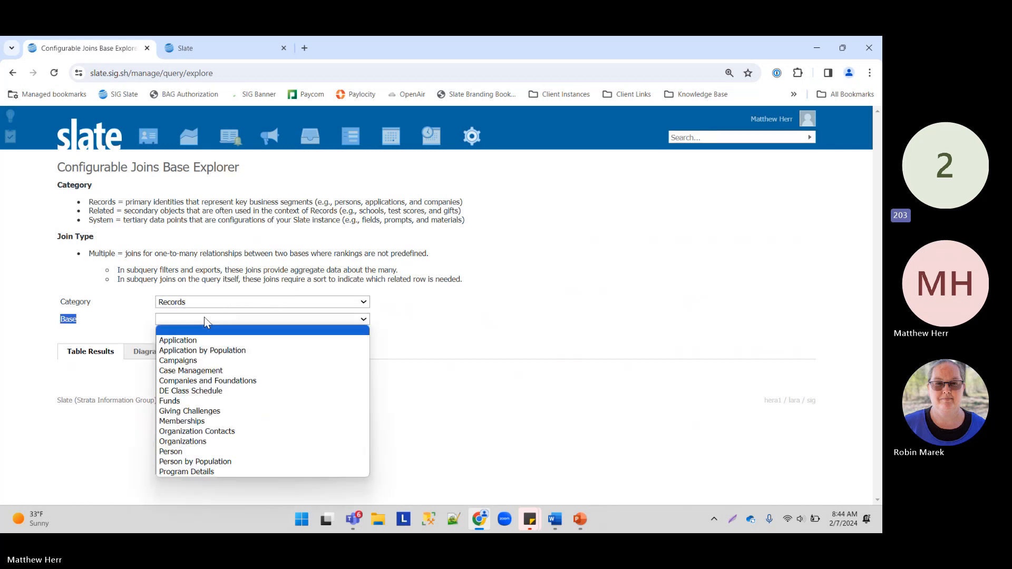
pyautogui.click(189, 454)
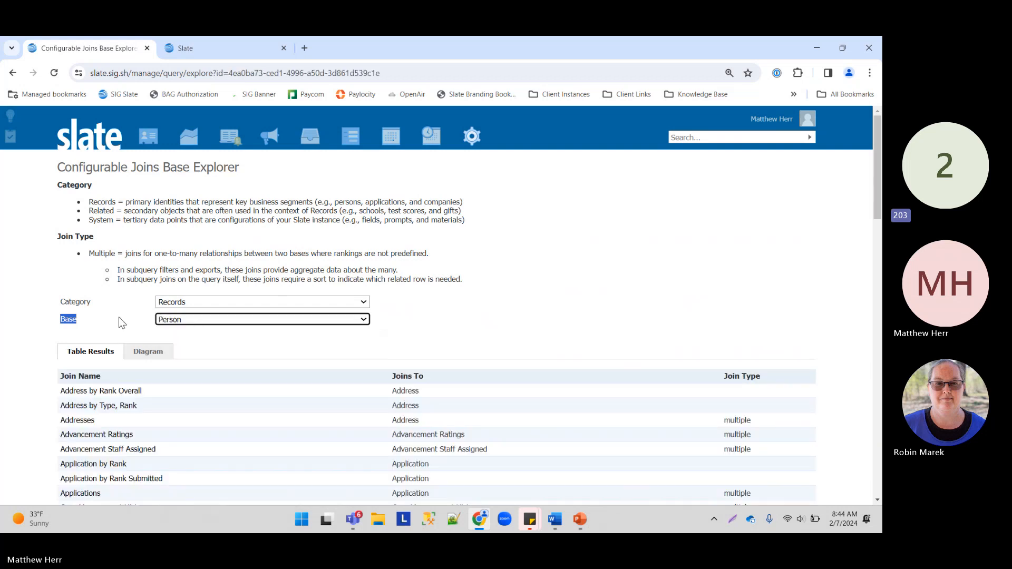
pyautogui.scroll(-3, 118, 318)
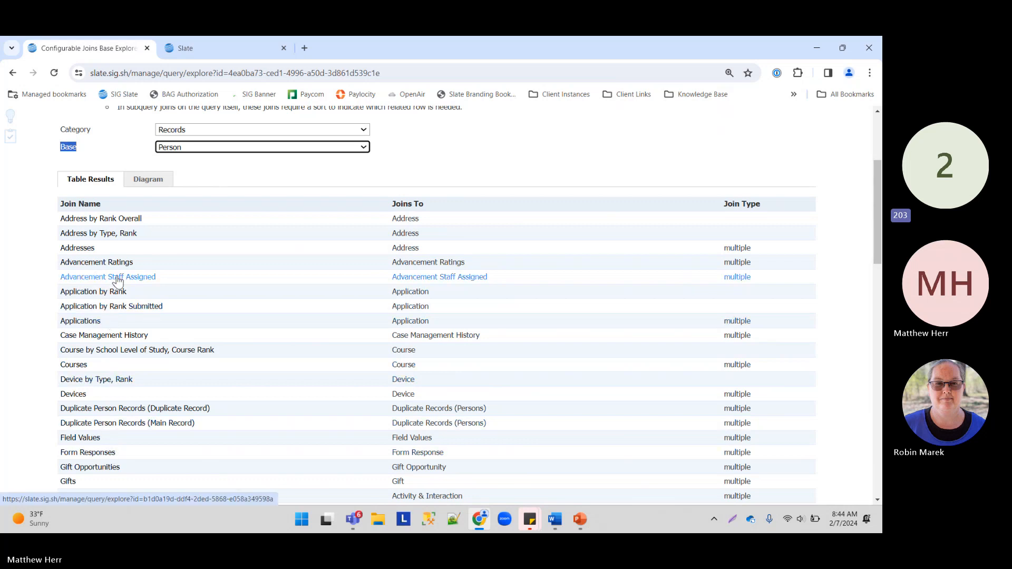
pyautogui.click(208, 147)
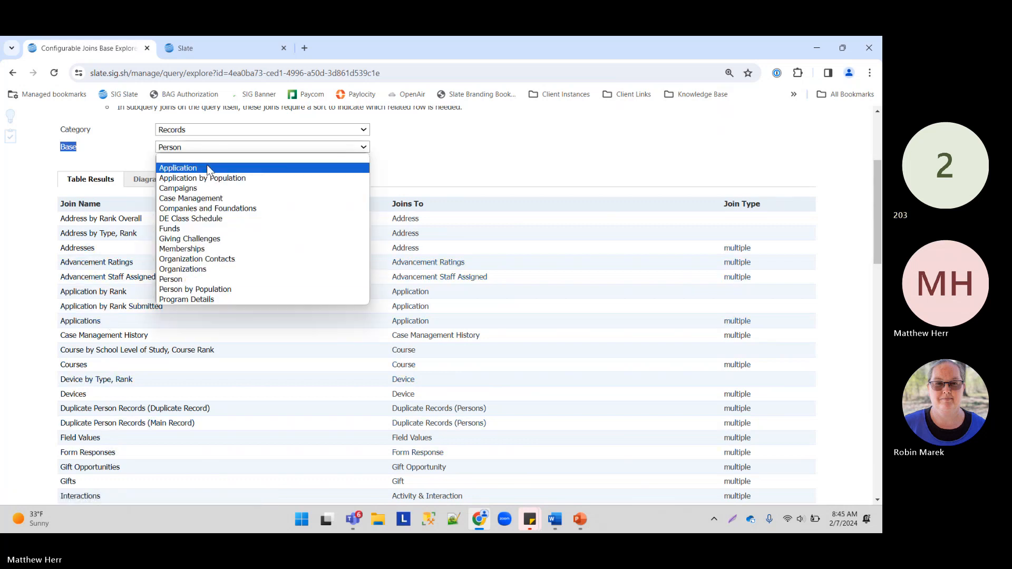
pyautogui.click(203, 168)
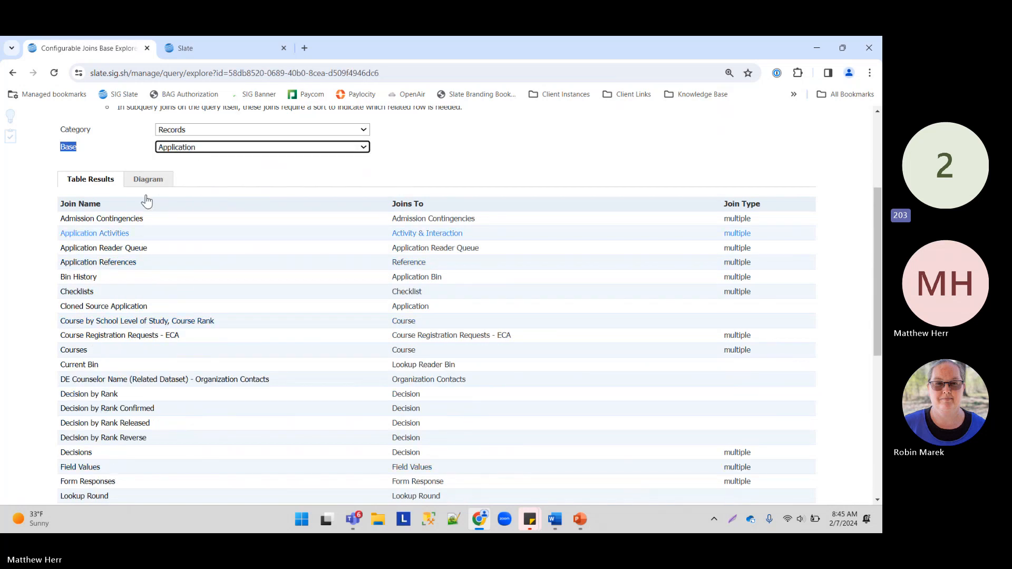
pyautogui.click(191, 147)
pyautogui.click(195, 279)
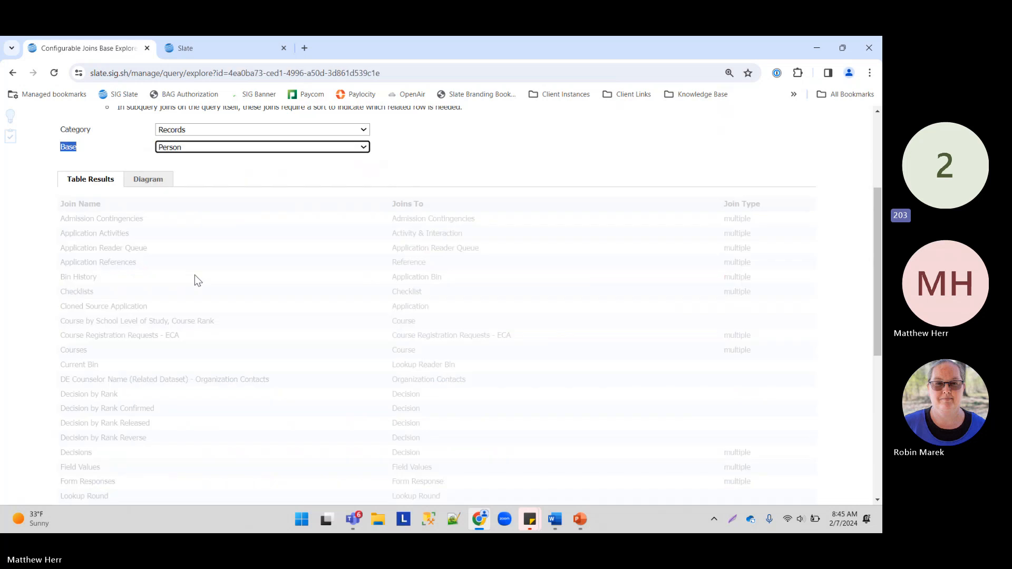
# Step: View the Person joins as a diagram, move the person node left, then return to Table Results
pyautogui.click(154, 180)
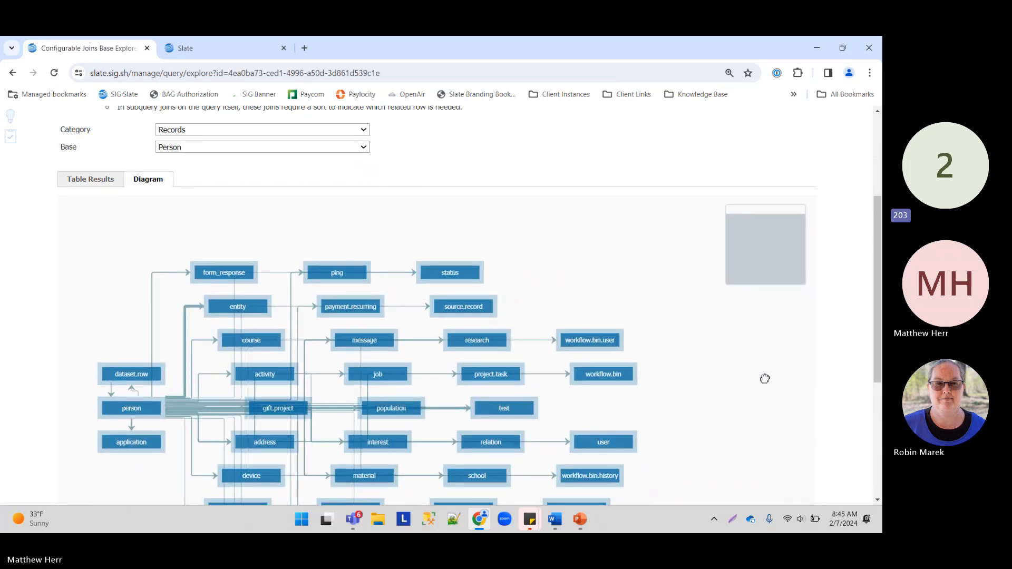
pyautogui.moveTo(191, 331); pyautogui.dragTo(88, 335)
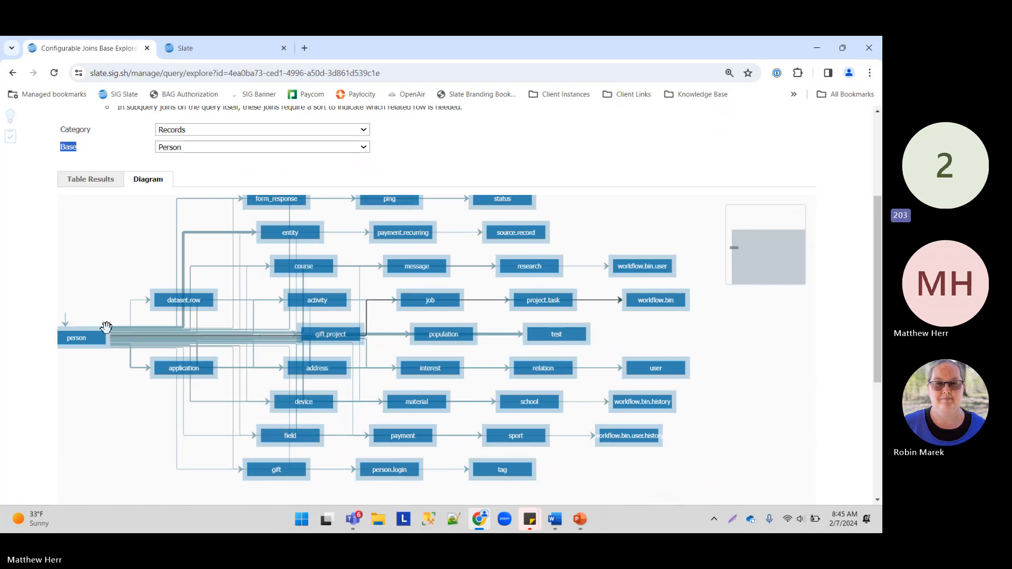
pyautogui.click(104, 183)
pyautogui.click(185, 148)
# Step: Set Category to Related and Base to Address to review its joins
pyautogui.click(202, 130)
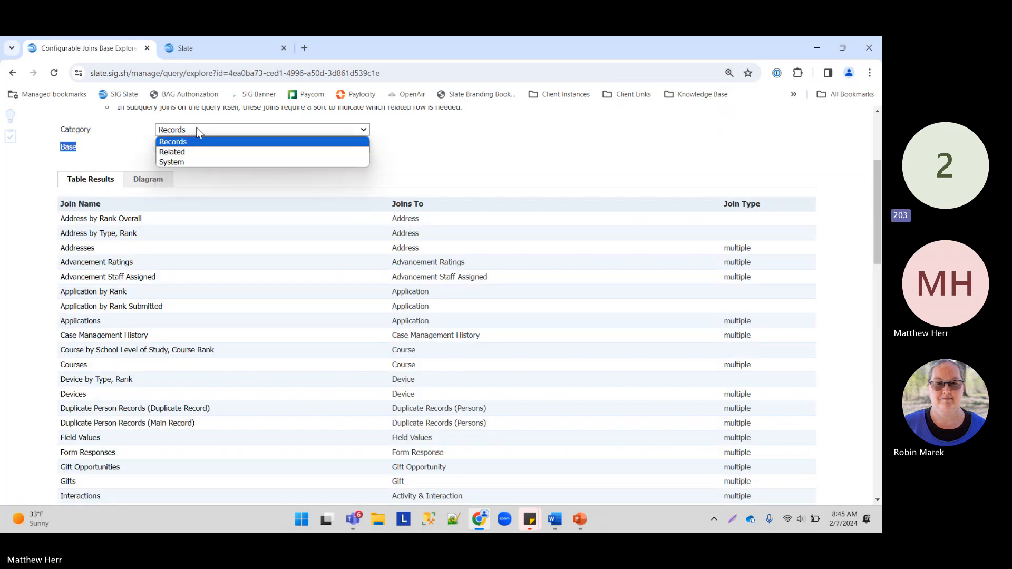
pyautogui.click(201, 151)
pyautogui.click(197, 320)
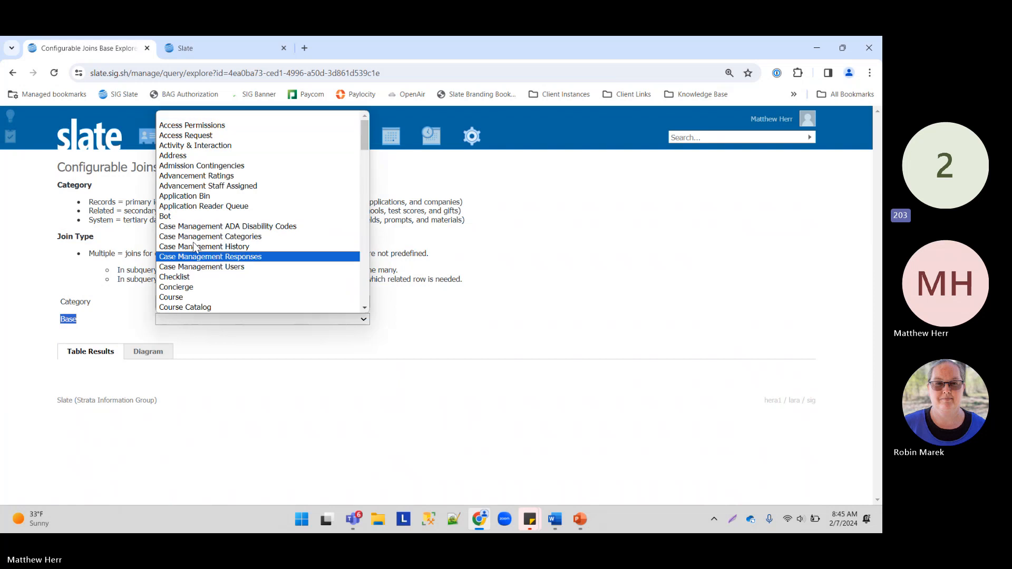
pyautogui.click(200, 157)
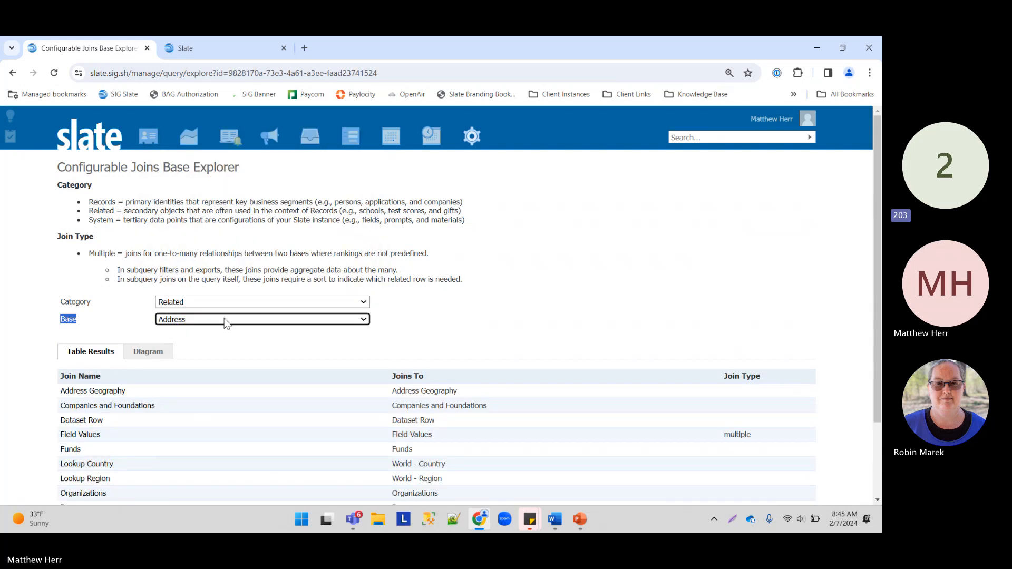
pyautogui.click(190, 322)
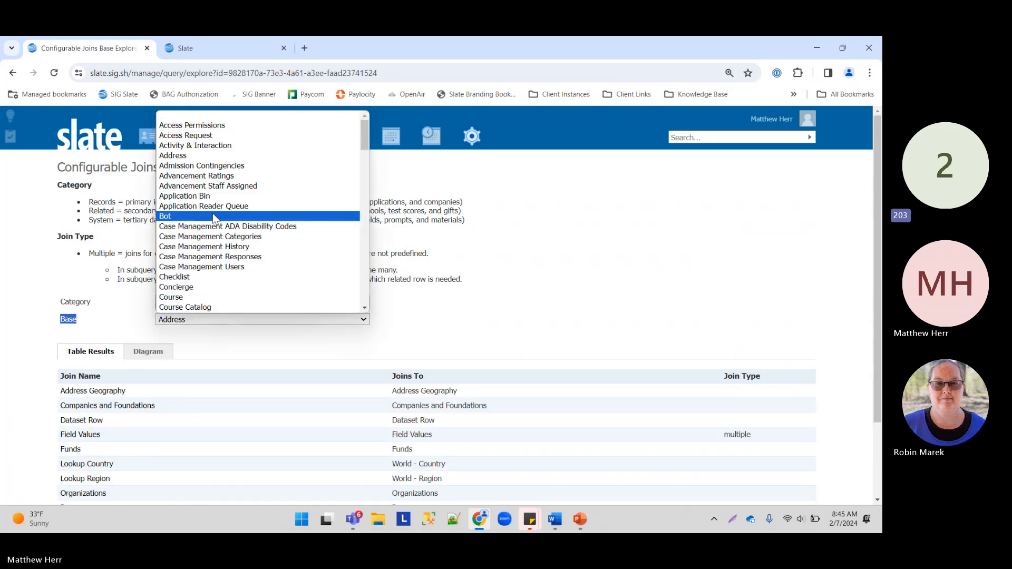
pyautogui.click(64, 195)
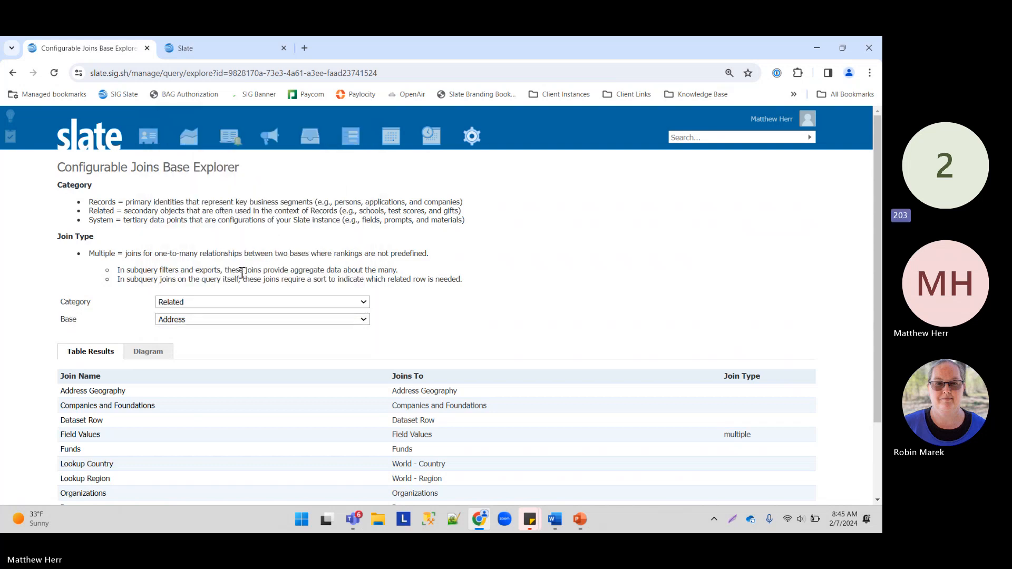
# Step: Switch to Records / Application, arrange its join diagram, return to Table Results, then bring PowerPoint back
pyautogui.click(213, 302)
pyautogui.click(206, 311)
pyautogui.click(201, 318)
pyautogui.click(198, 341)
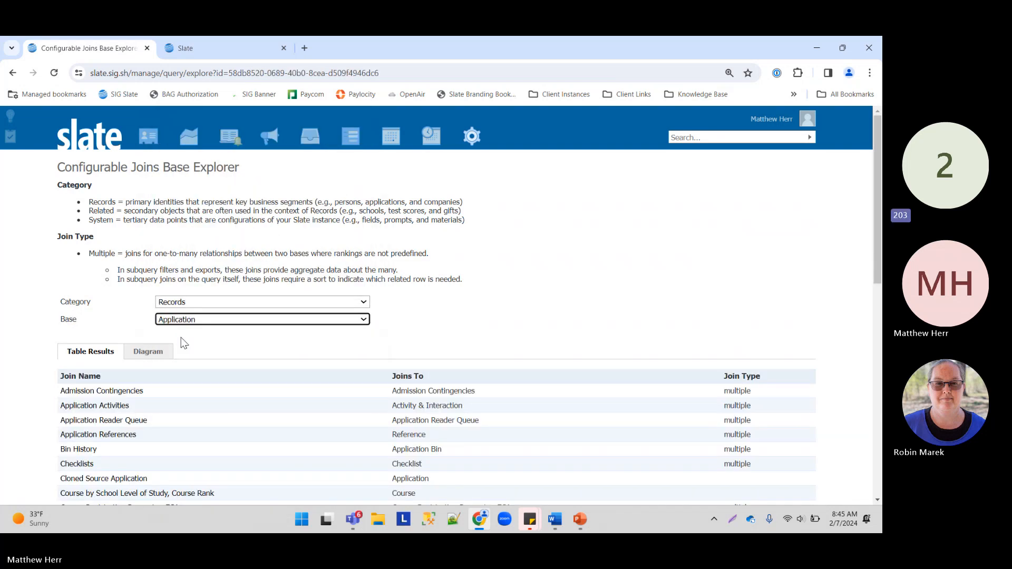
pyautogui.click(159, 352)
pyautogui.scroll(-4, 700, 241)
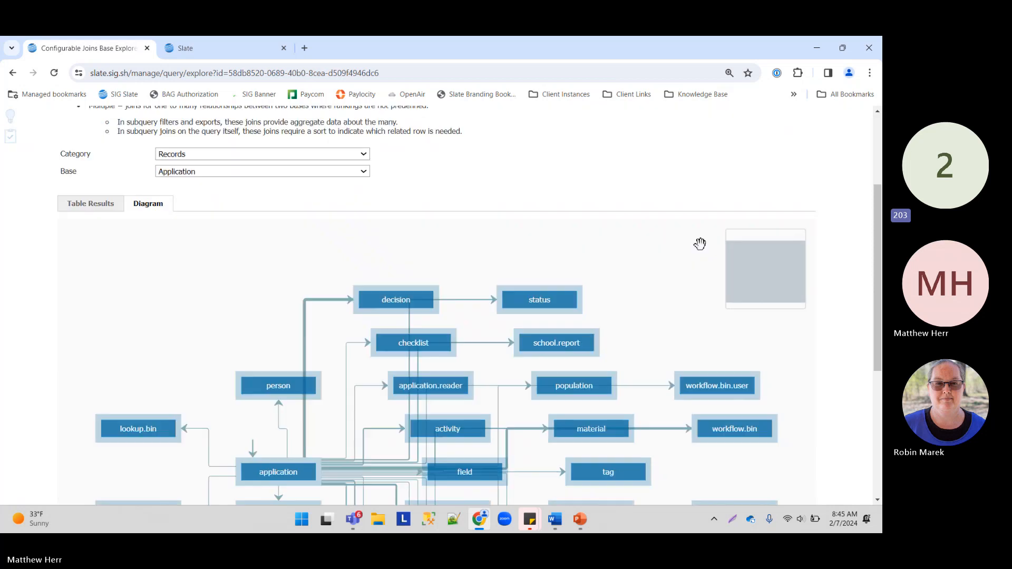
pyautogui.moveTo(292, 355); pyautogui.dragTo(292, 363)
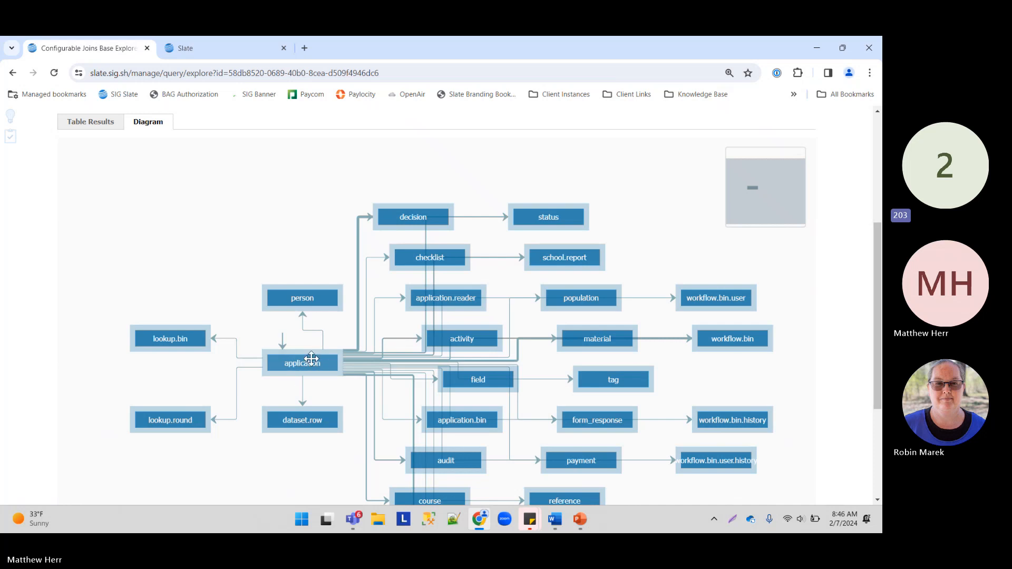
pyautogui.moveTo(290, 165); pyautogui.dragTo(285, 161)
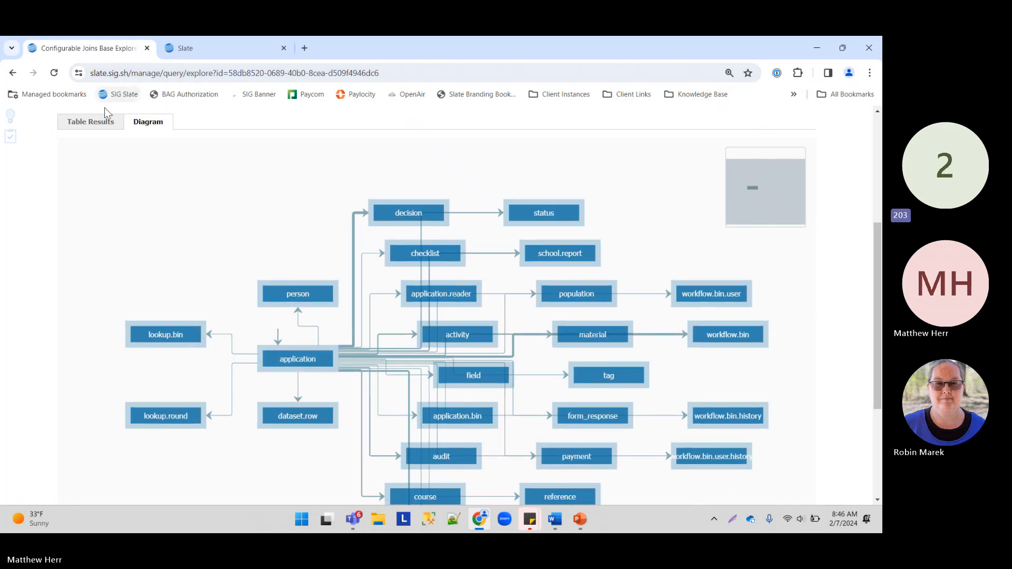
pyautogui.click(91, 122)
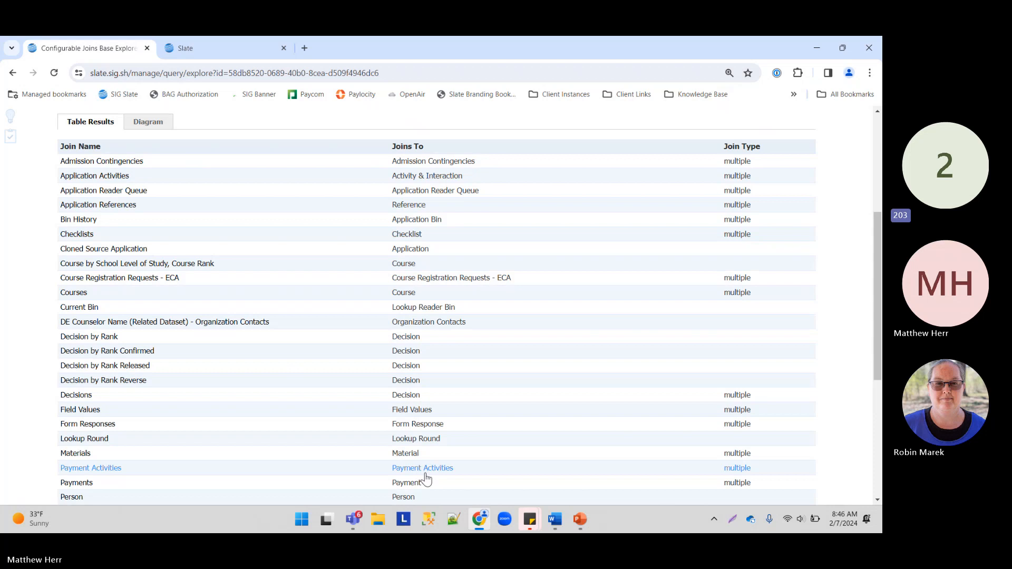
pyautogui.click(580, 519)
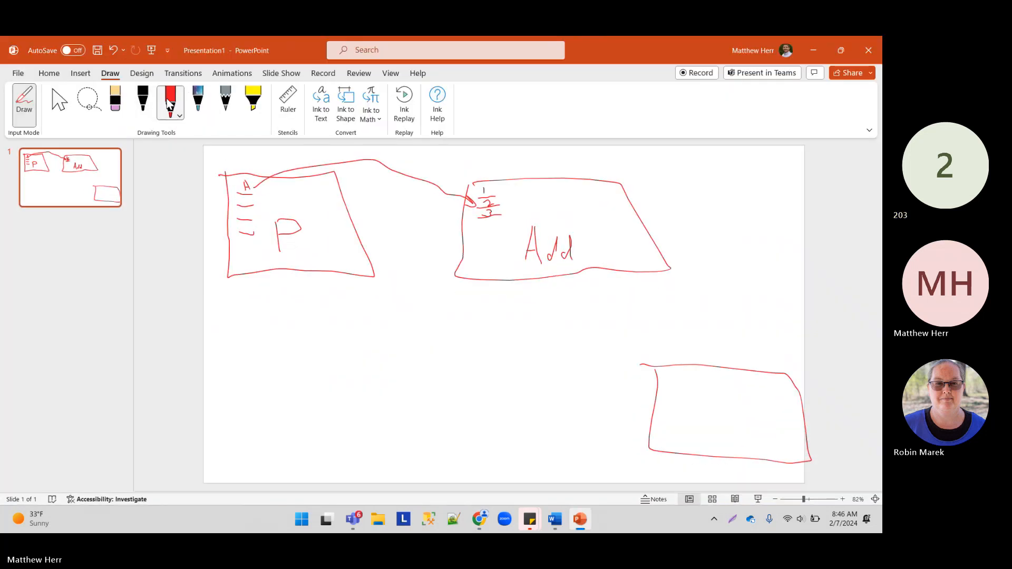
# Step: Write App in galaxy ink, strike through Add, link a D box, then minimize PowerPoint
pyautogui.click(198, 100)
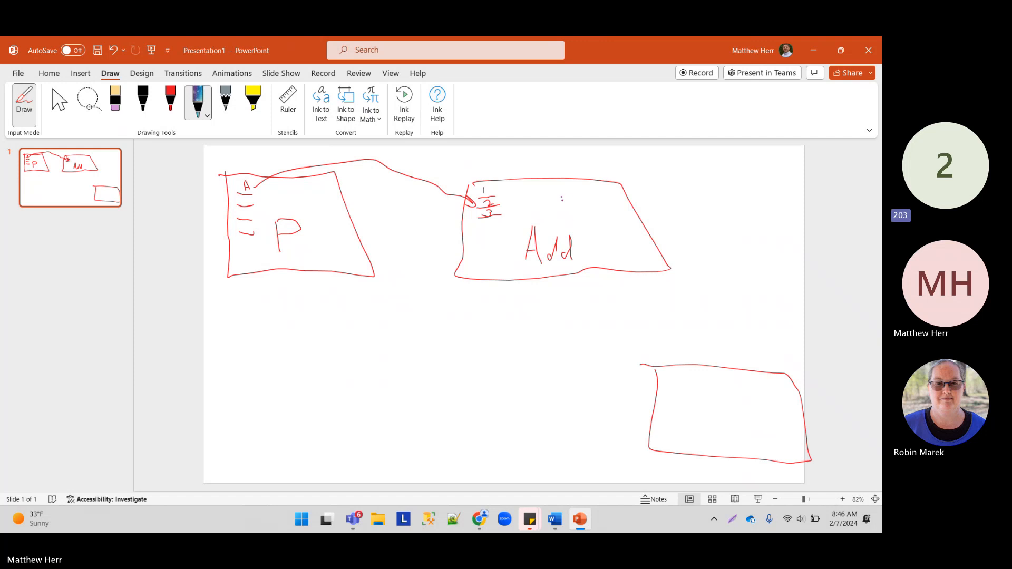
pyautogui.moveTo(562, 199)
pyautogui.mouseDown()
pyautogui.moveTo(575, 196)
pyautogui.moveTo(585, 217)
pyautogui.moveTo(608, 208)
pyautogui.mouseUp()
pyautogui.click(170, 100)
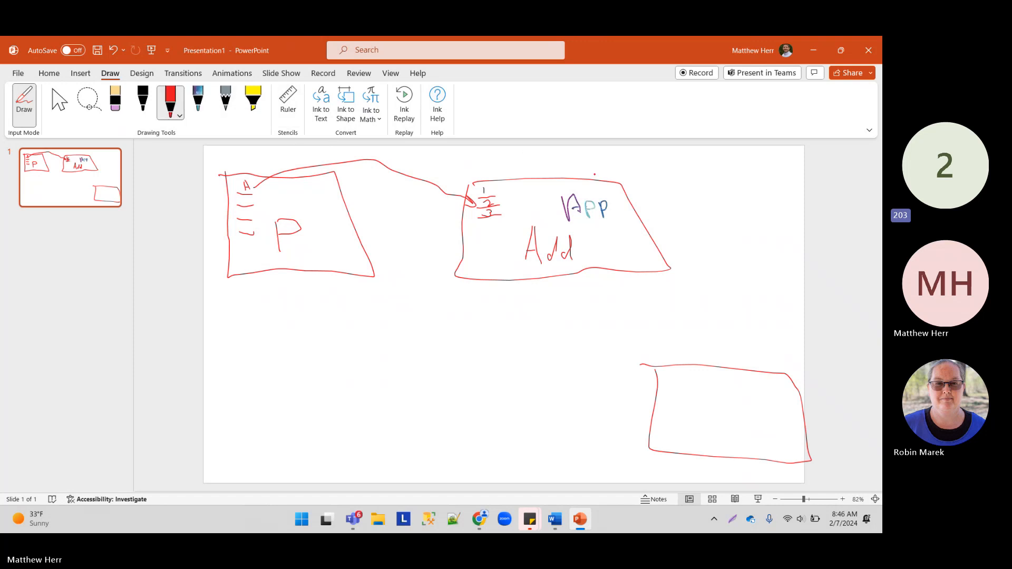
pyautogui.moveTo(520, 244); pyautogui.dragTo(580, 249)
pyautogui.moveTo(703, 427); pyautogui.dragTo(697, 427)
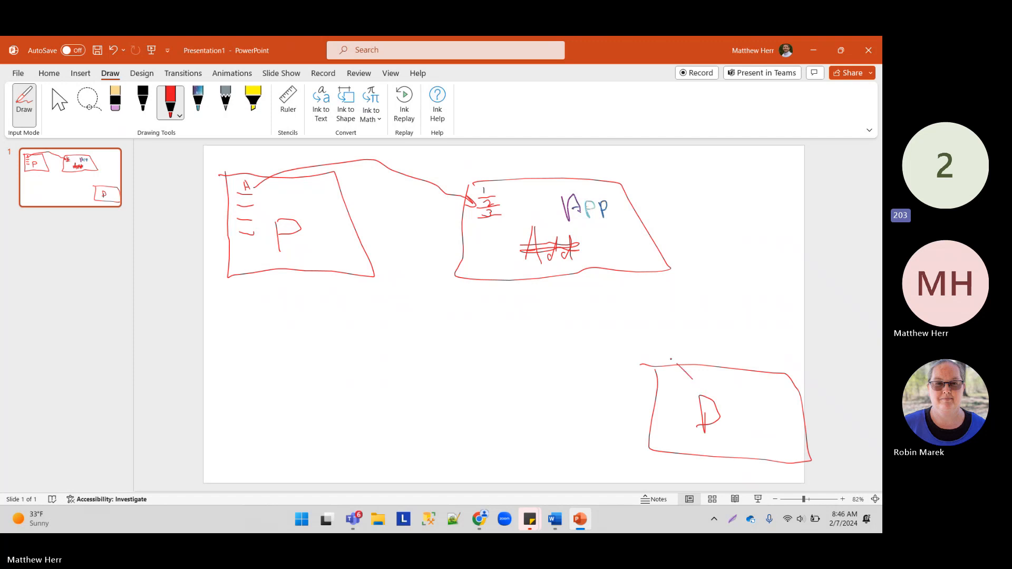
pyautogui.moveTo(670, 359); pyautogui.dragTo(580, 257)
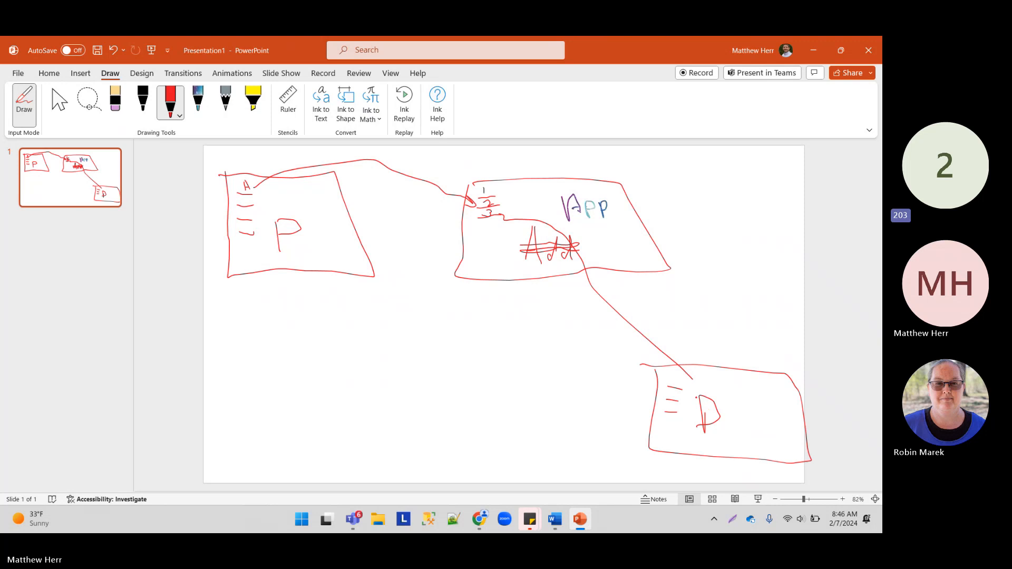
pyautogui.click(813, 50)
# Step: From Queries, build a new Quick Query on the Person base, returning 43 rows
pyautogui.scroll(5, 317, 143)
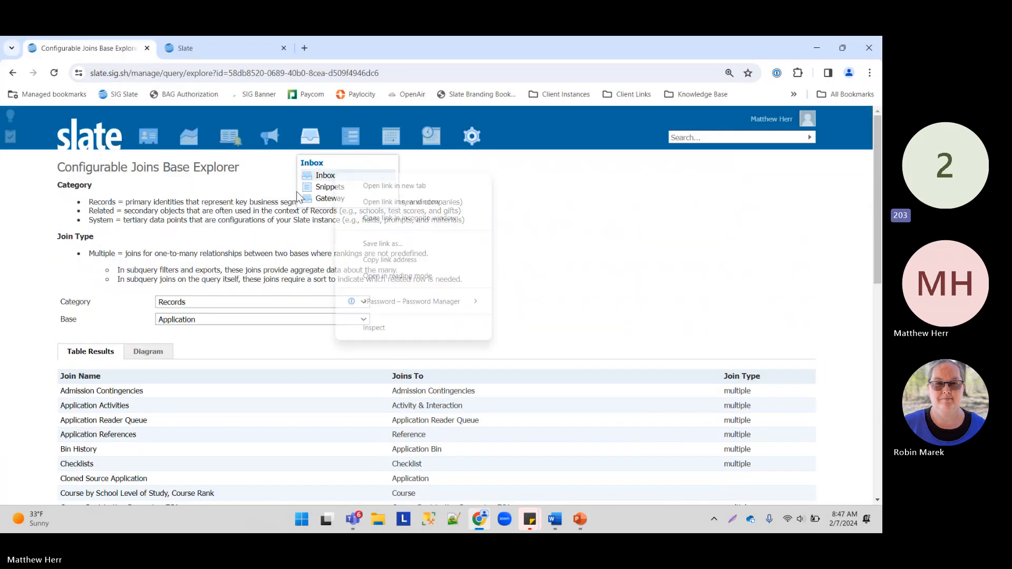
pyautogui.moveTo(88, 202); pyautogui.dragTo(172, 202)
pyautogui.moveTo(216, 136)
pyautogui.click(198, 174)
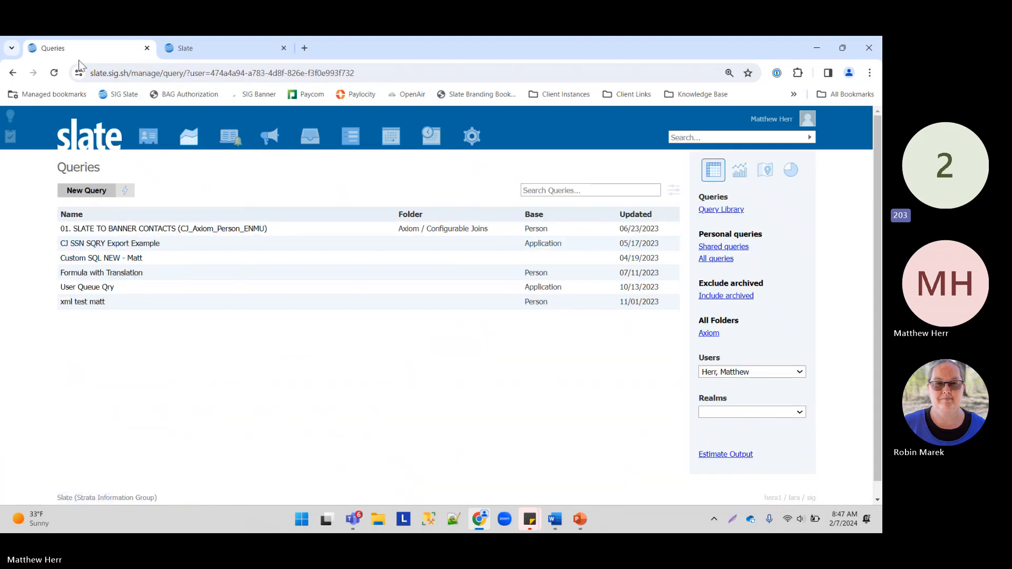
pyautogui.moveTo(148, 136)
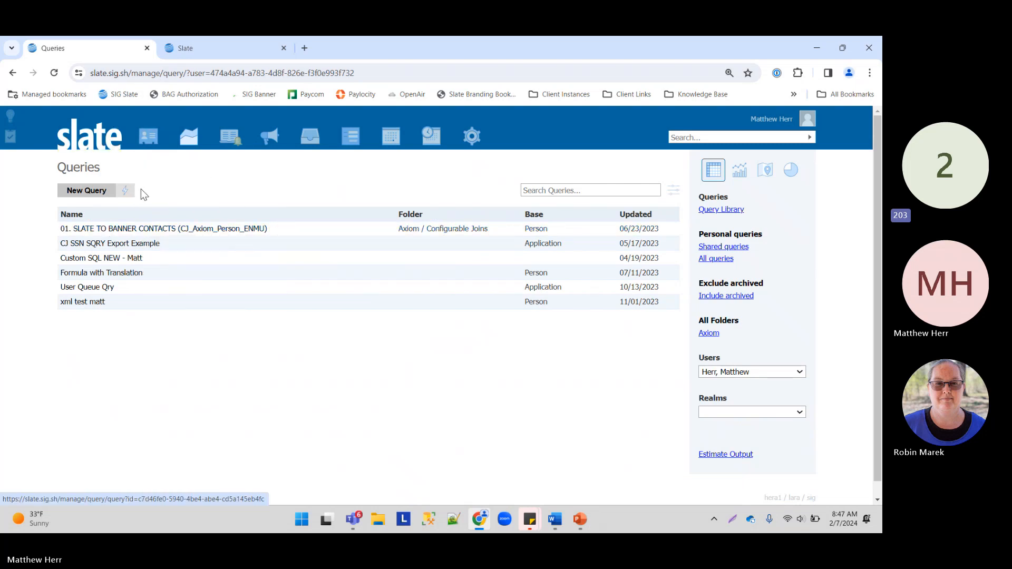
pyautogui.click(127, 191)
pyautogui.click(359, 203)
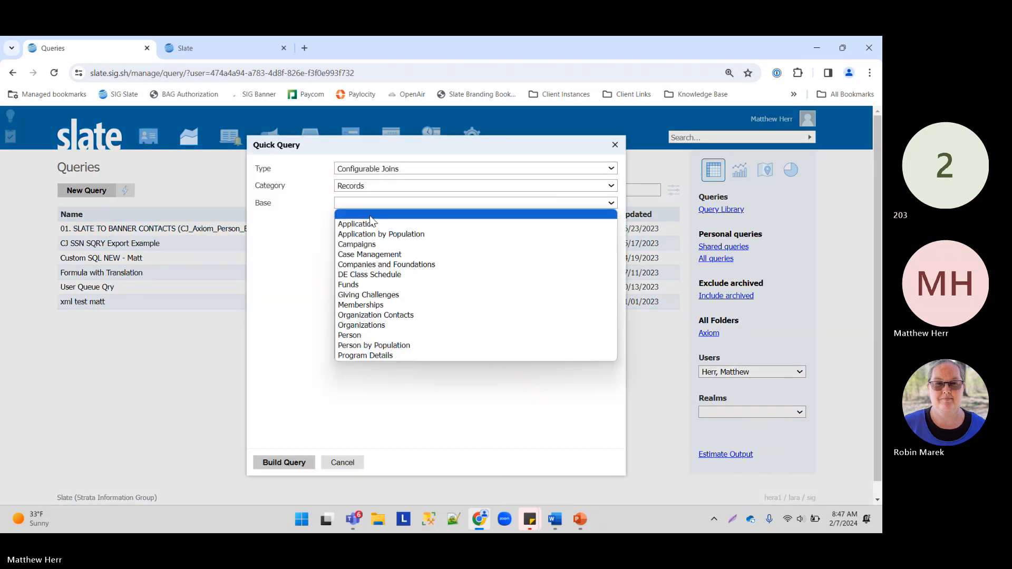
pyautogui.click(391, 334)
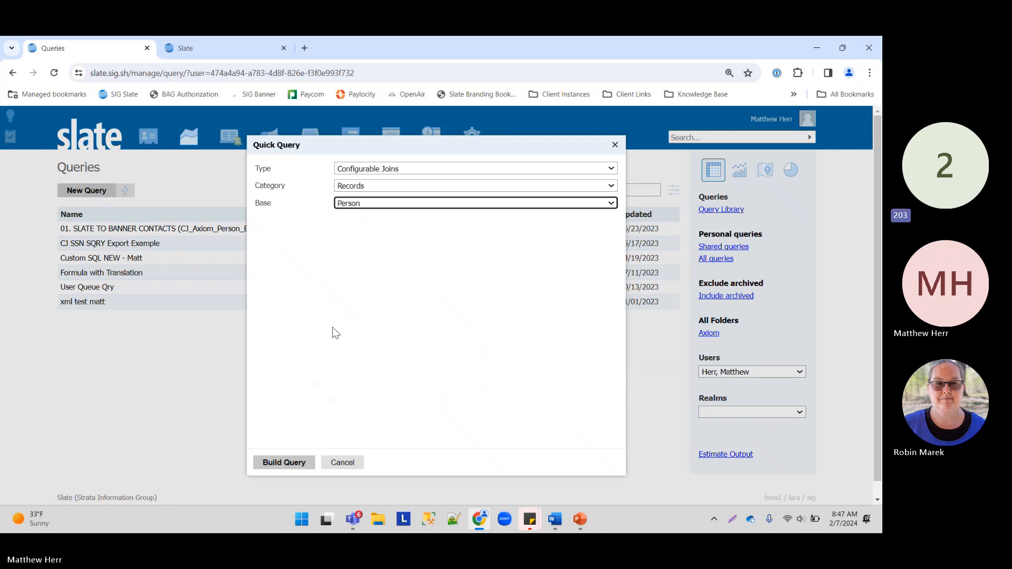
pyautogui.click(284, 463)
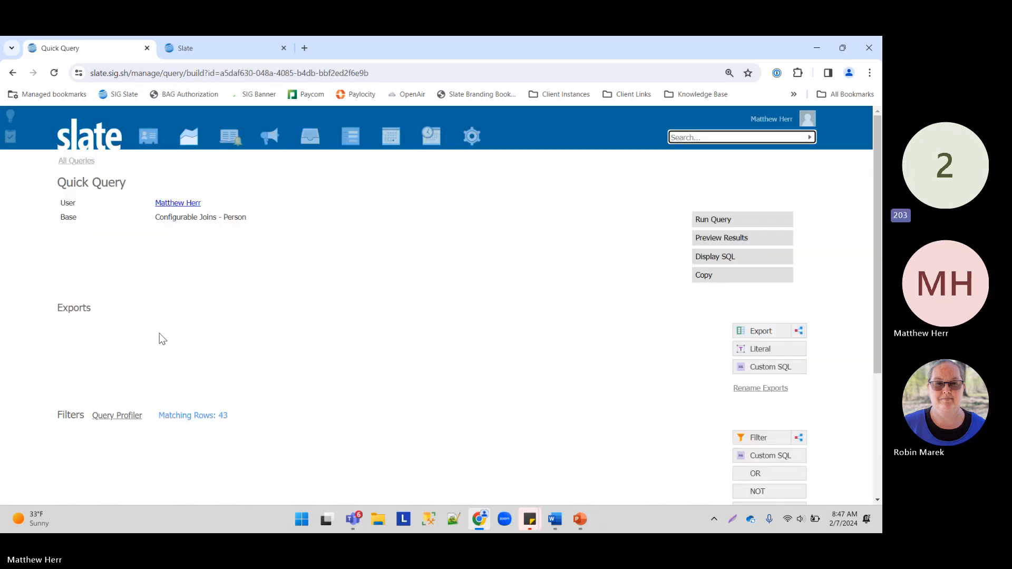
pyautogui.moveTo(240, 418); pyautogui.dragTo(131, 417)
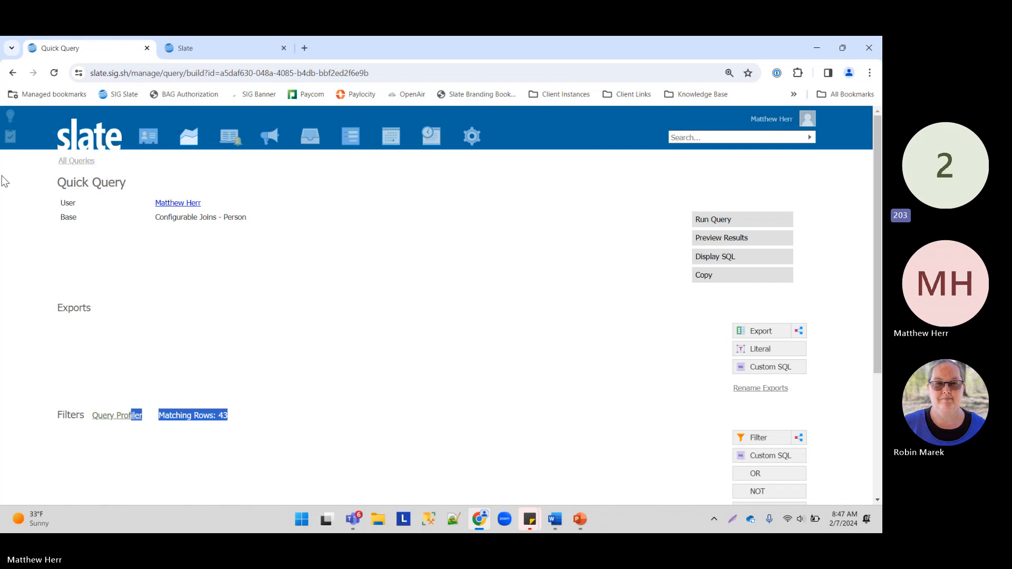
# Step: Choose Reference ID, First, Last, Email and Birthdate as export fields
pyautogui.scroll(-3, 235, 264)
pyautogui.scroll(2, 546, 243)
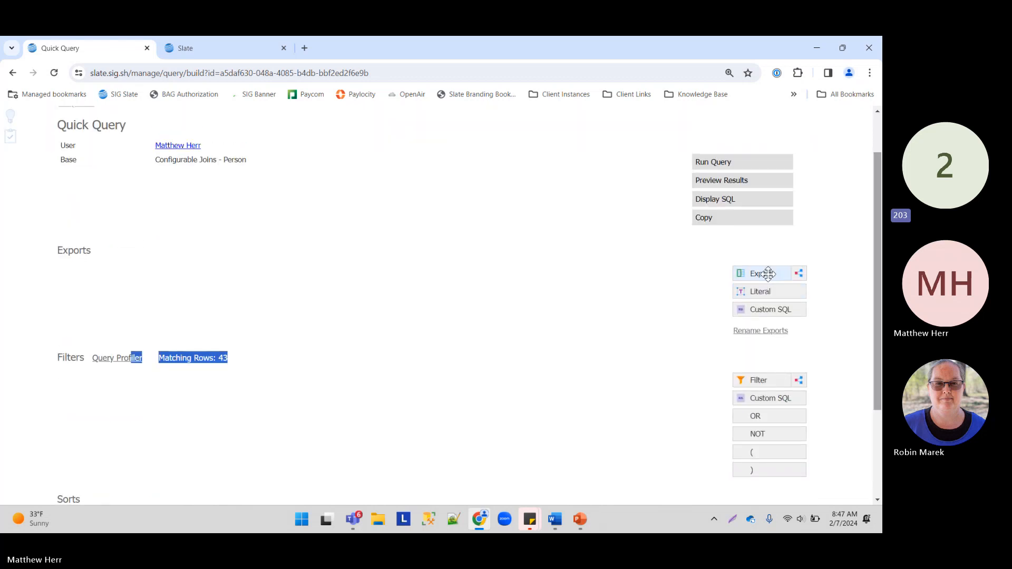
pyautogui.click(763, 273)
pyautogui.click(468, 232)
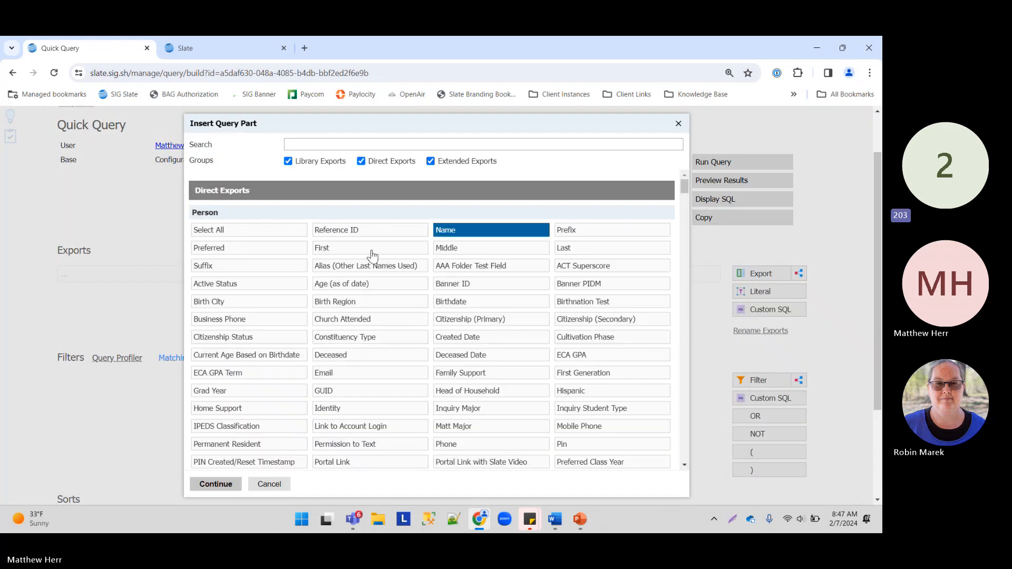
pyautogui.click(353, 252)
pyautogui.click(468, 234)
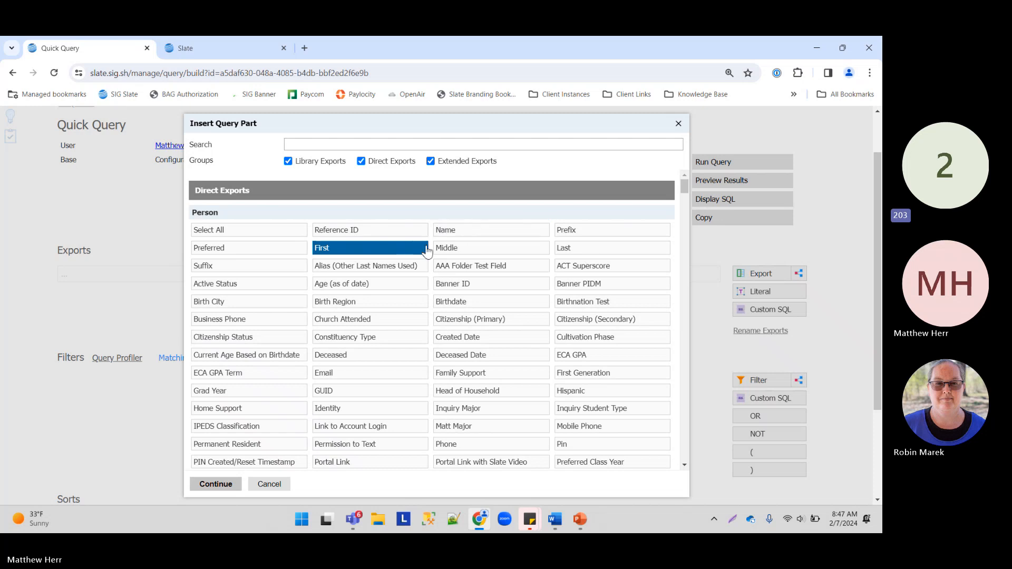
pyautogui.click(572, 251)
pyautogui.click(351, 235)
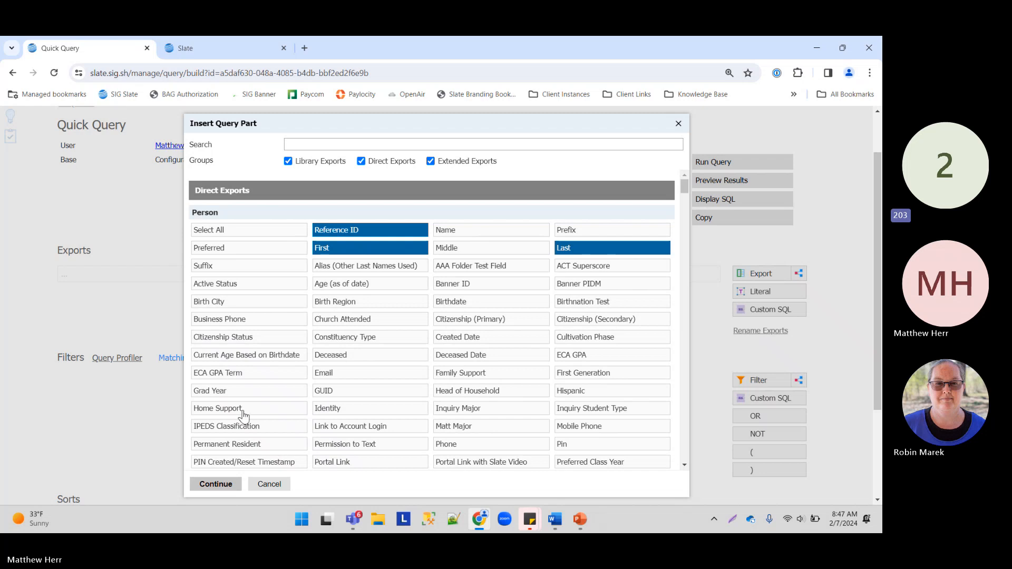
pyautogui.click(336, 375)
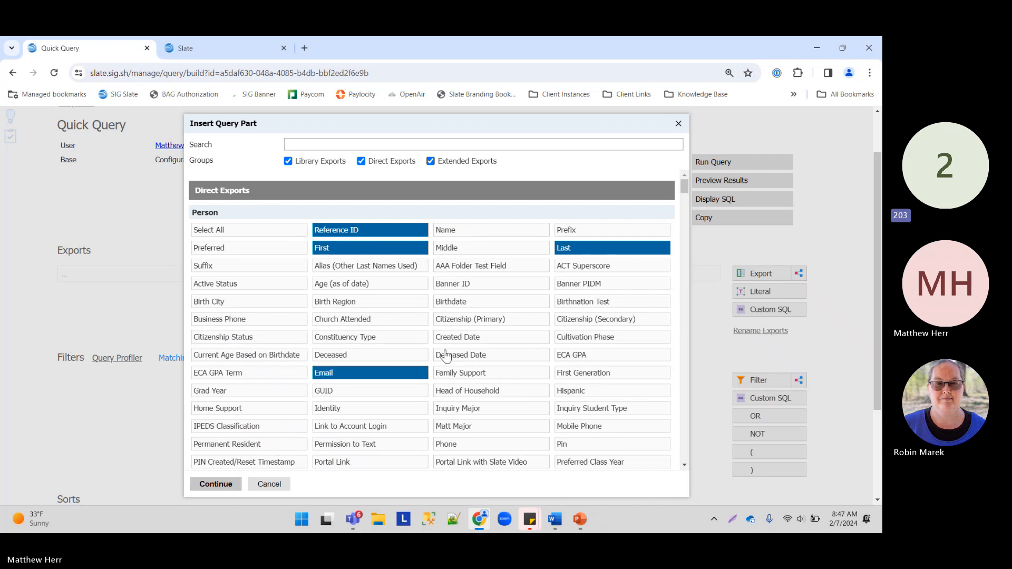
pyautogui.click(454, 287)
pyautogui.click(456, 289)
pyautogui.click(457, 302)
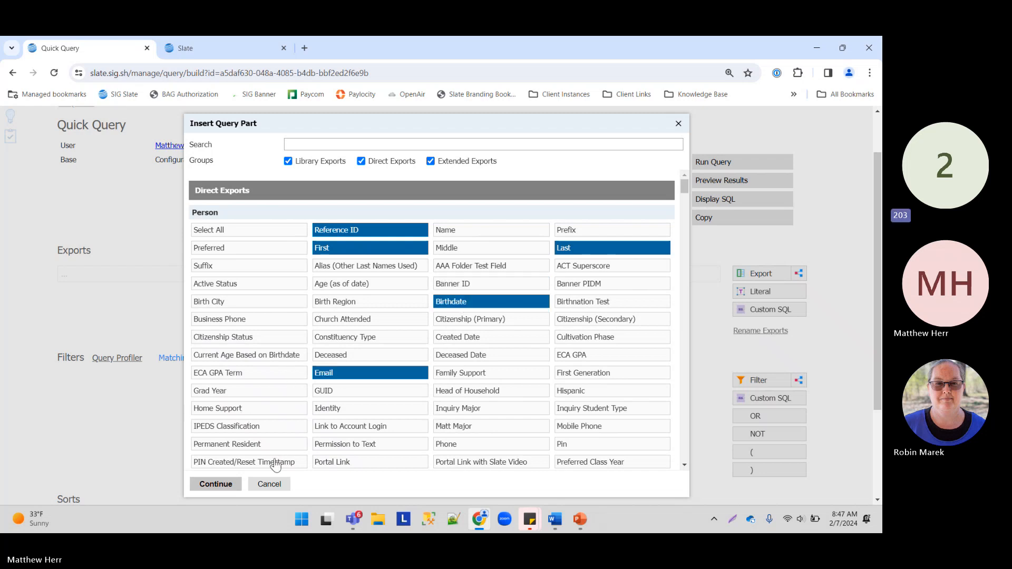
# Step: Add the chosen exports, move Person Reference ID to the top, and preview the results
pyautogui.click(216, 484)
pyautogui.moveTo(203, 310); pyautogui.dragTo(196, 245)
pyautogui.click(723, 182)
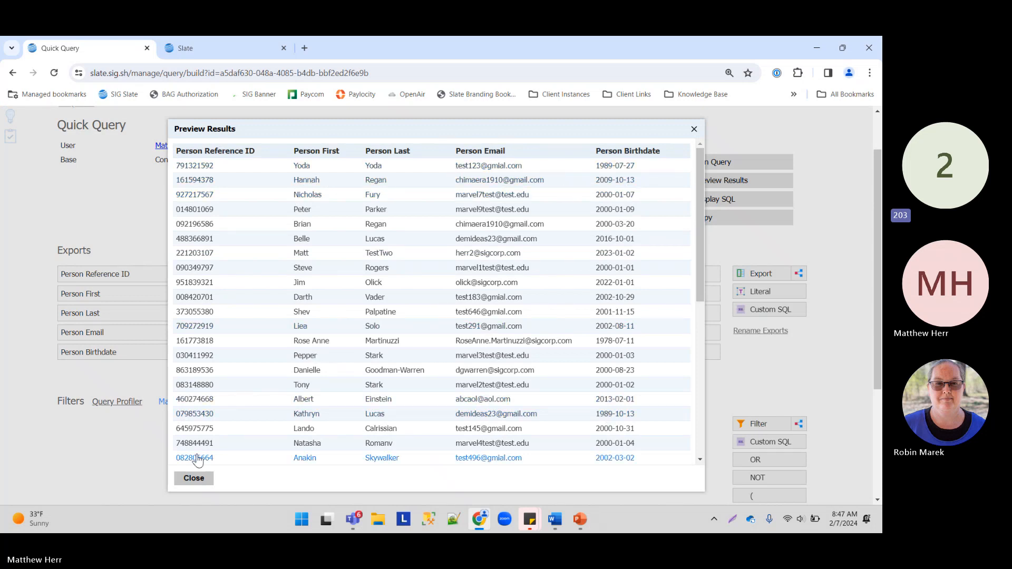
# Step: Close the preview, check the Configurable Joins - Person base and row count, then preview again
pyautogui.click(194, 479)
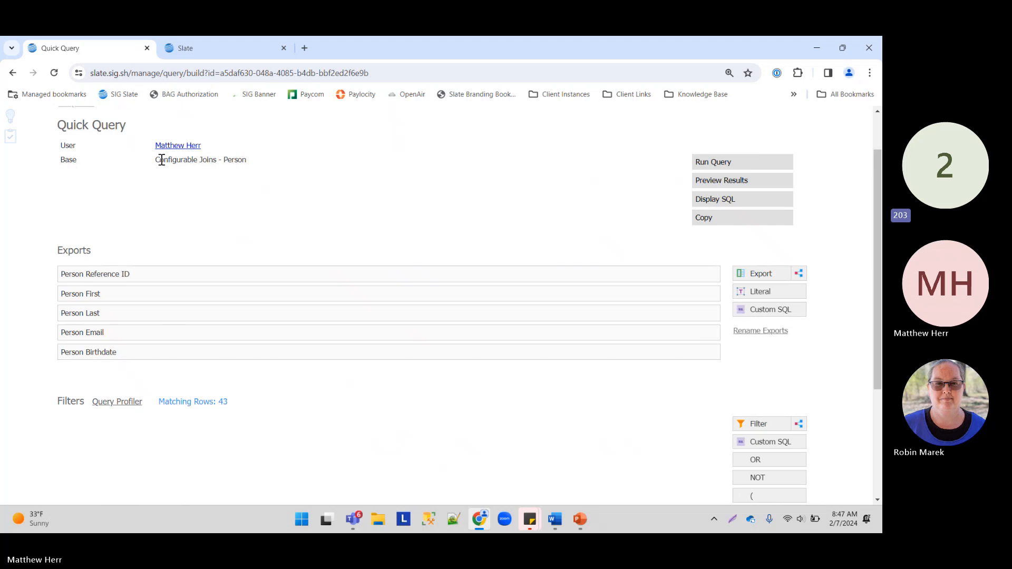
pyautogui.moveTo(162, 160); pyautogui.dragTo(255, 167)
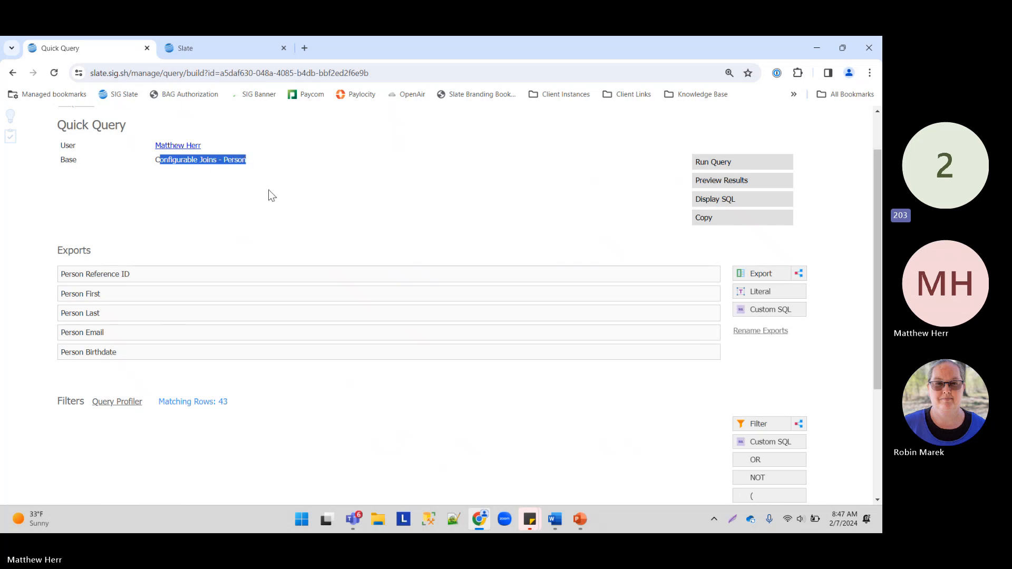
pyautogui.scroll(-2, 271, 192)
pyautogui.scroll(2, 327, 305)
pyautogui.moveTo(230, 405); pyautogui.dragTo(145, 403)
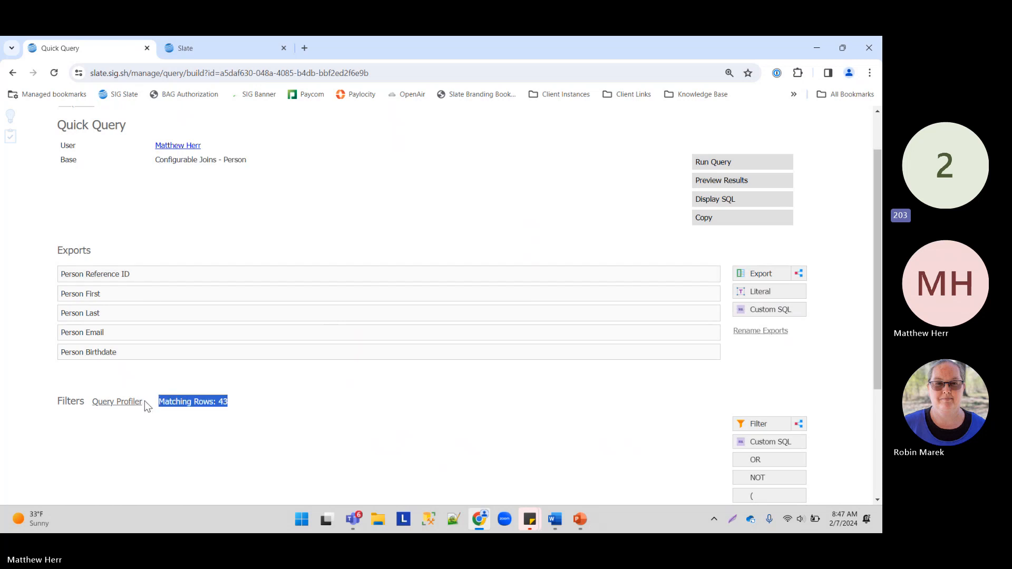
pyautogui.click(699, 182)
# Step: Open the first result row's record in a new tab and step ahead three rows
pyautogui.click(367, 165)
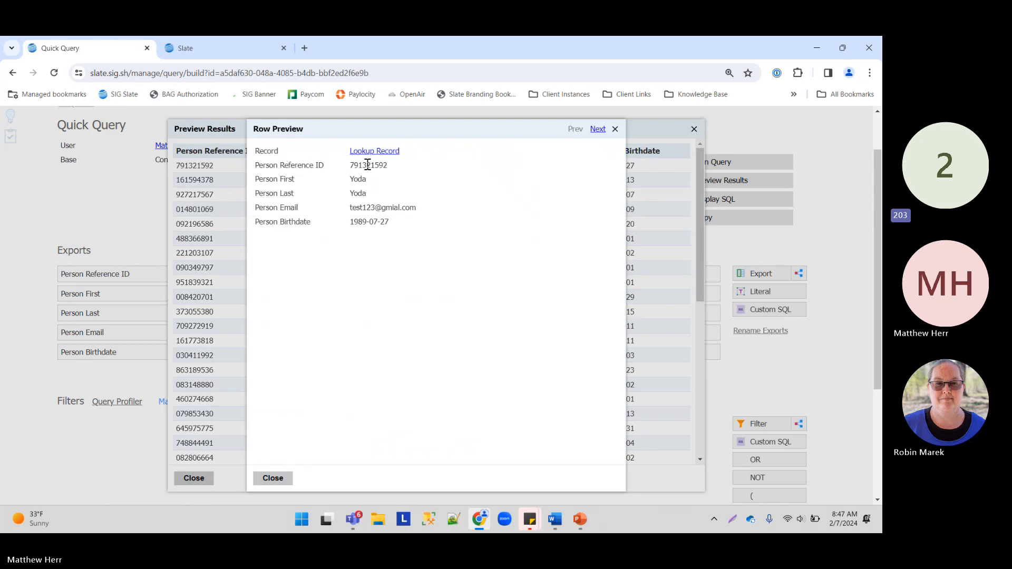
pyautogui.rightClick(373, 152)
pyautogui.click(398, 163)
pyautogui.click(597, 130)
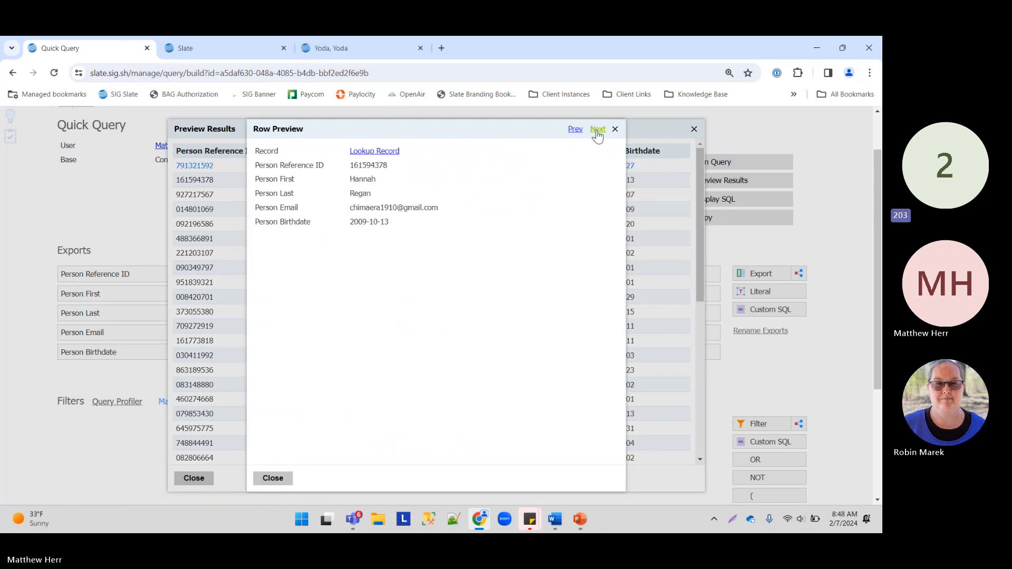
pyautogui.click(598, 130)
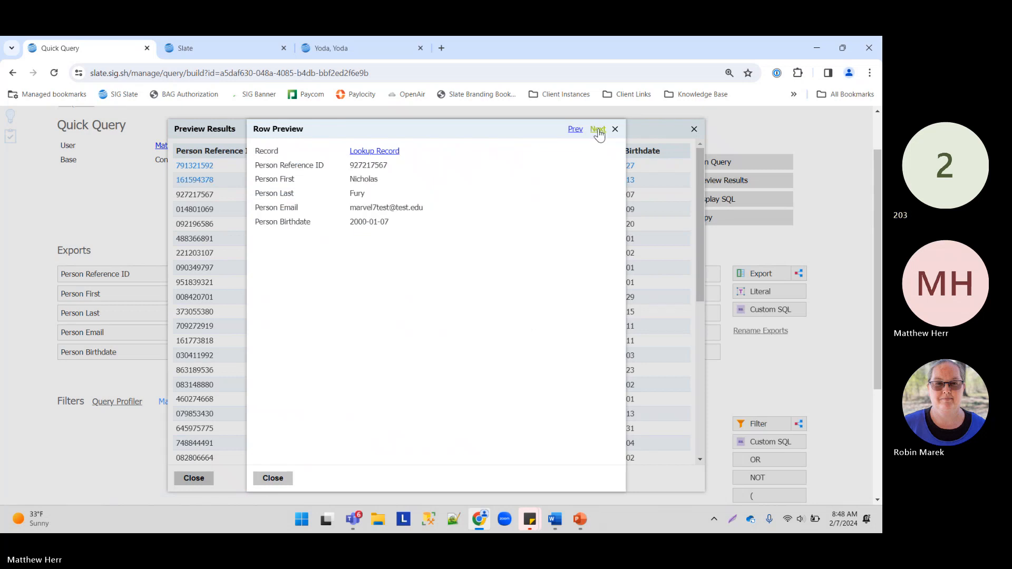
pyautogui.click(598, 131)
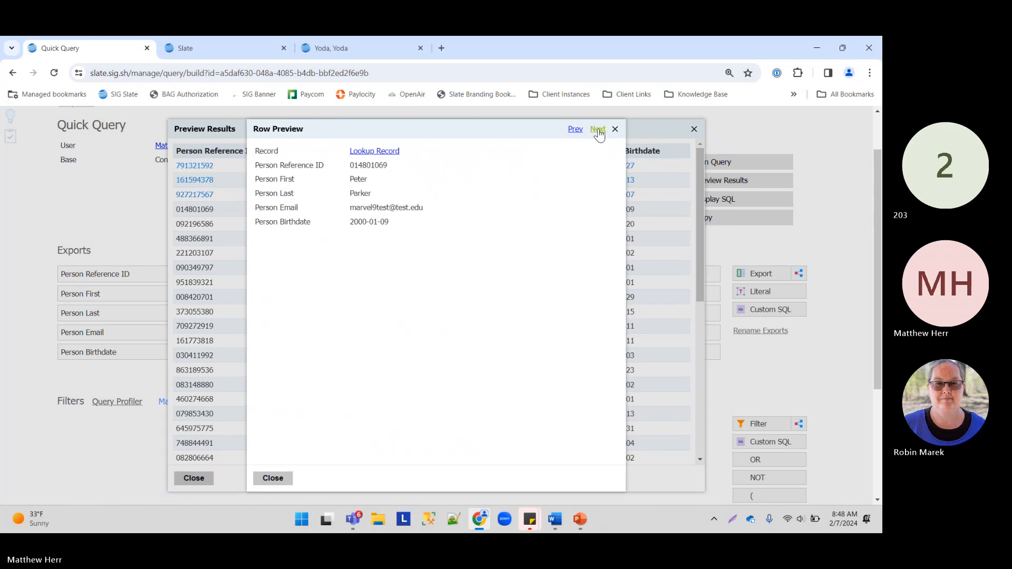
# Step: Open two more people's records in new tabs, then switch to the first record's tab
pyautogui.rightClick(374, 151)
pyautogui.click(415, 165)
pyautogui.click(598, 132)
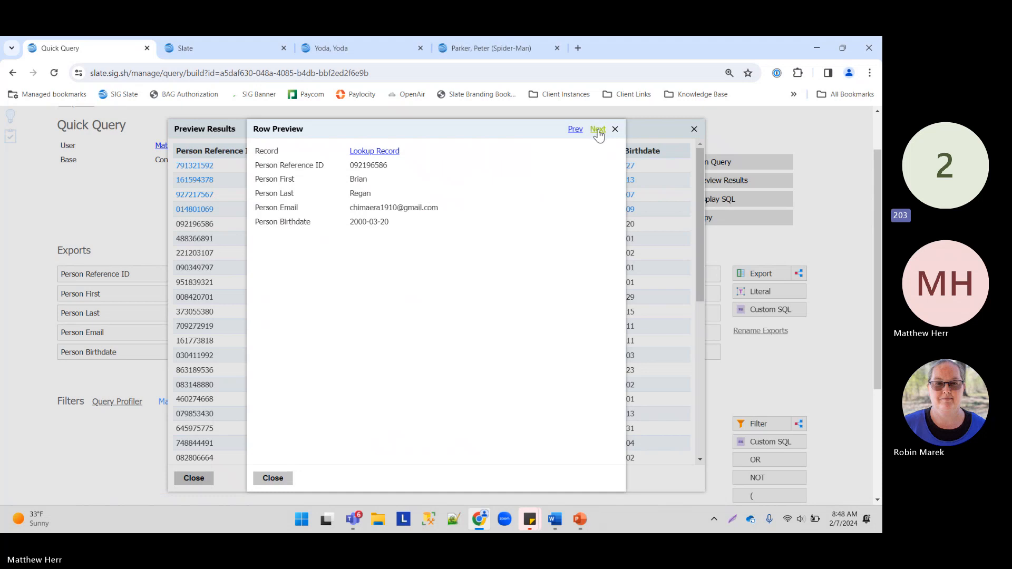
pyautogui.rightClick(374, 152)
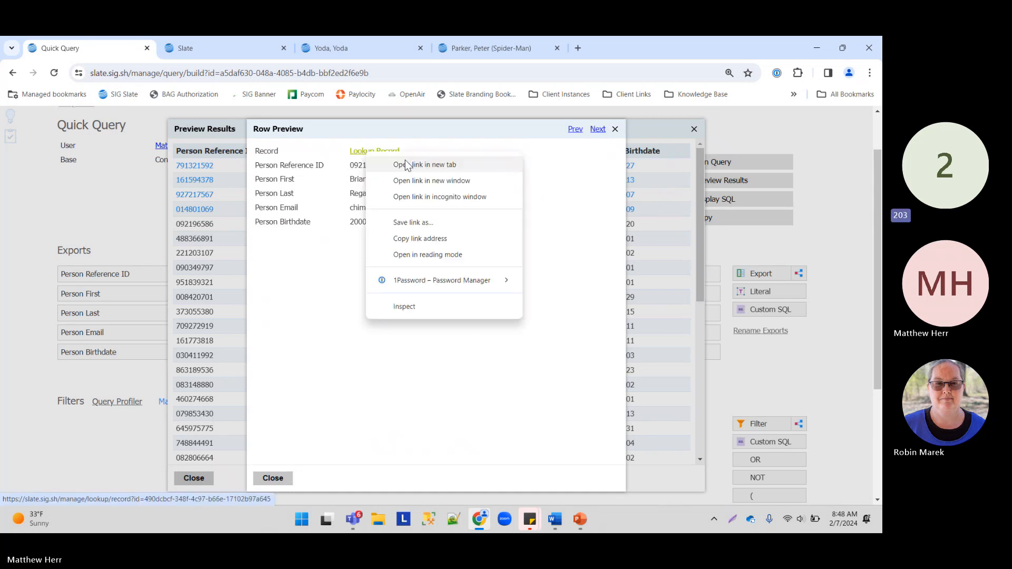
pyautogui.click(412, 165)
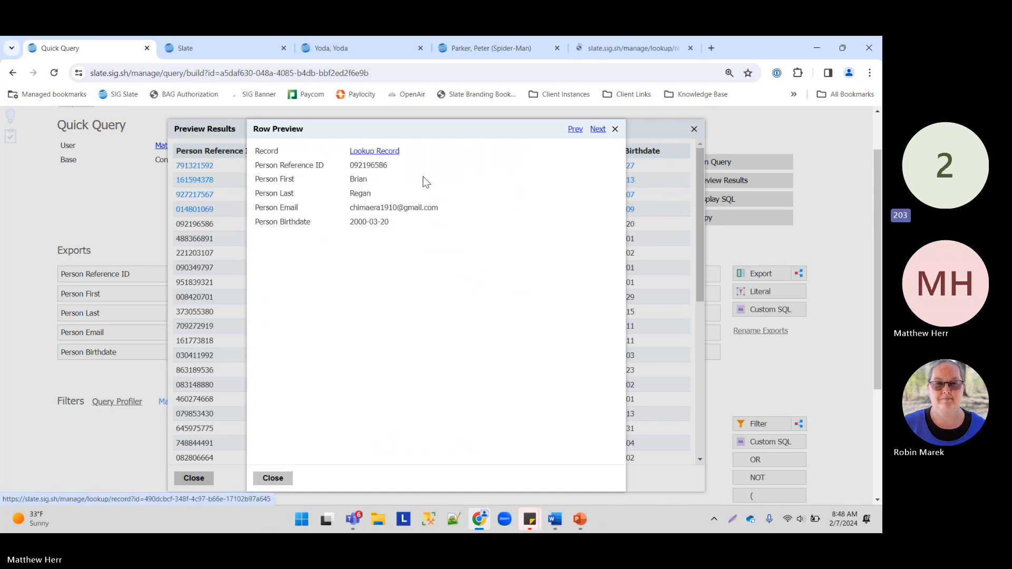
pyautogui.click(331, 48)
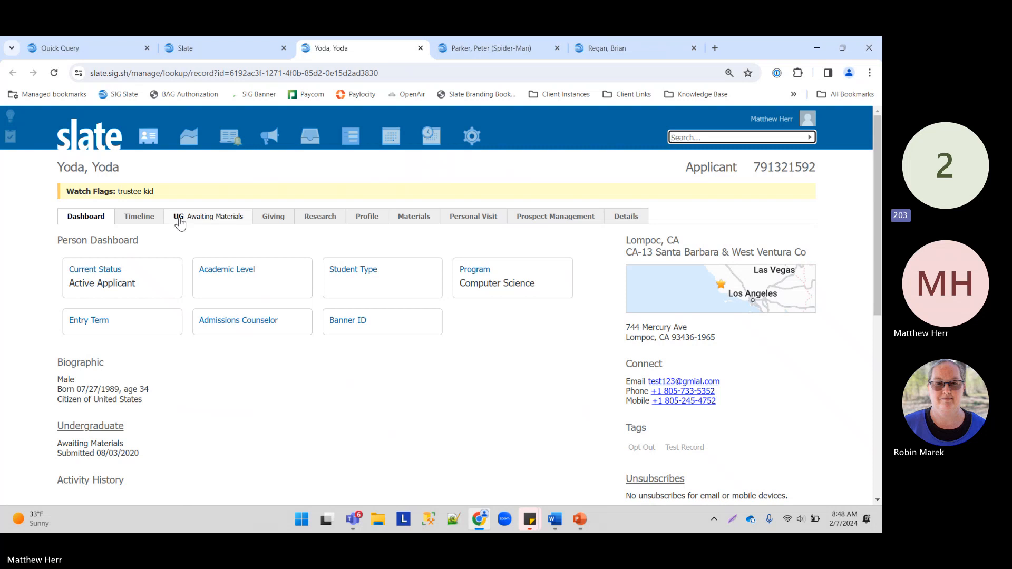
# Step: Check the first person's UG Awaiting Materials tab and dashboard, then view the second and third records
pyautogui.click(216, 219)
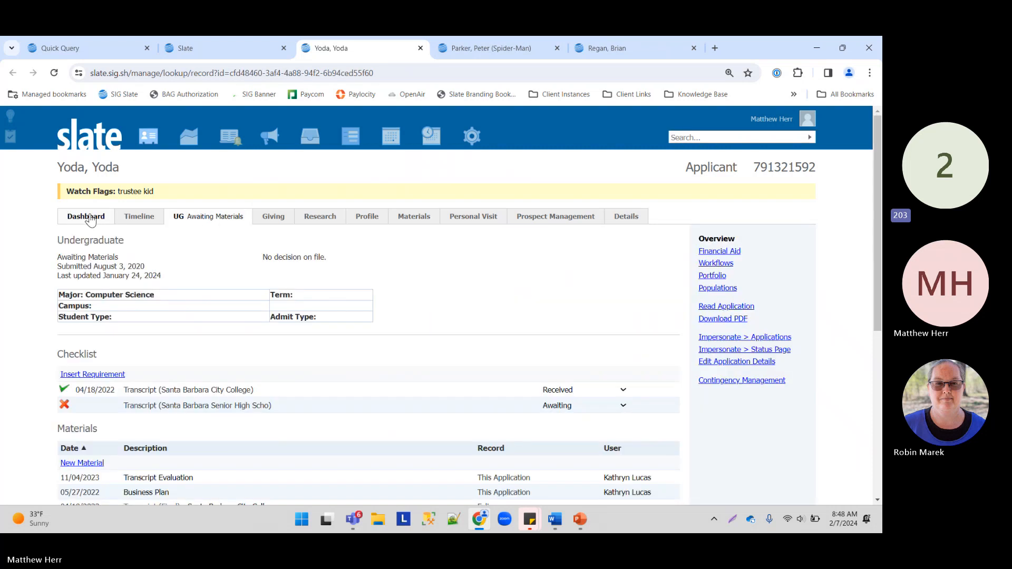
pyautogui.click(87, 217)
pyautogui.click(439, 55)
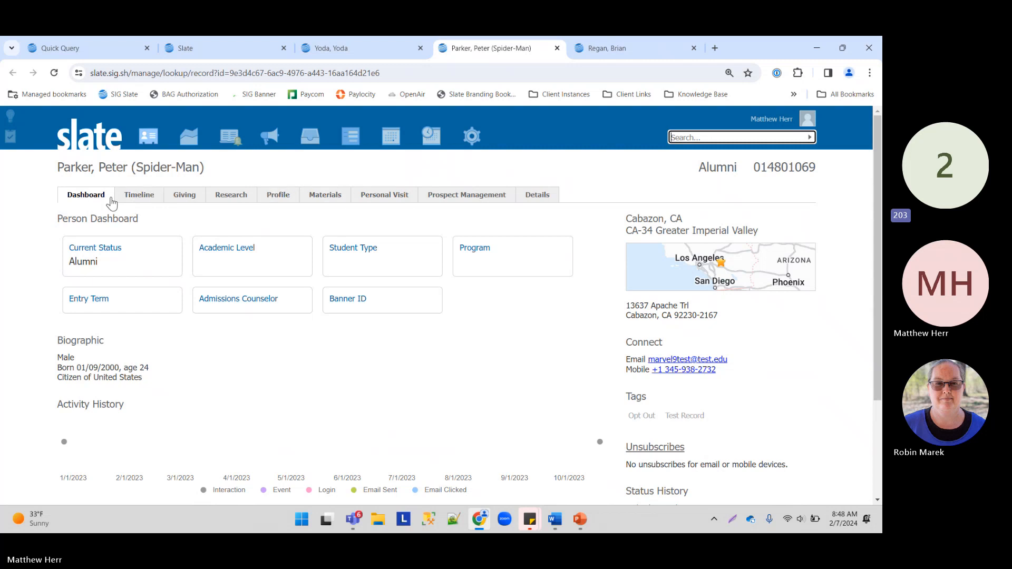
pyautogui.click(648, 46)
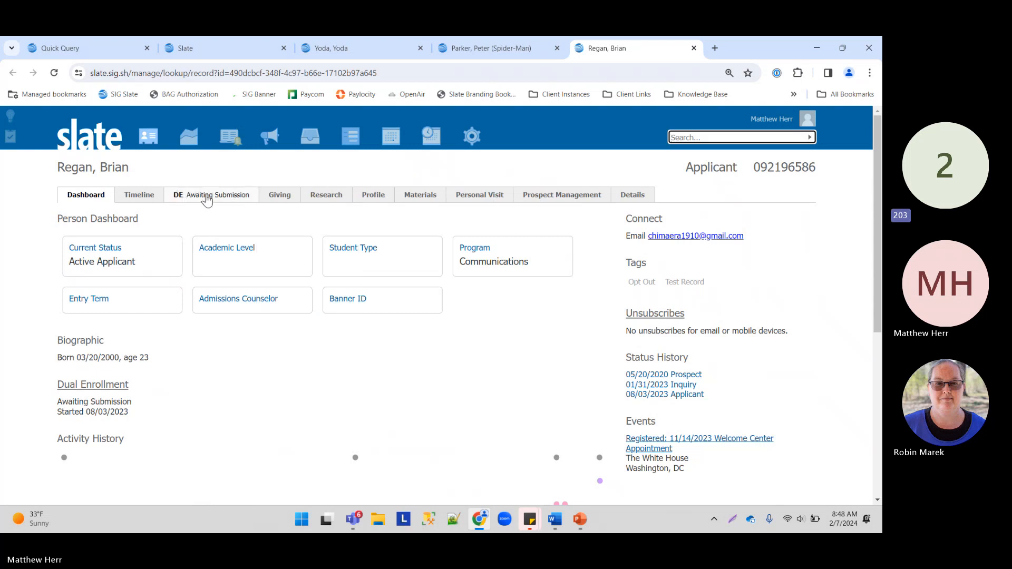
pyautogui.moveTo(148, 136)
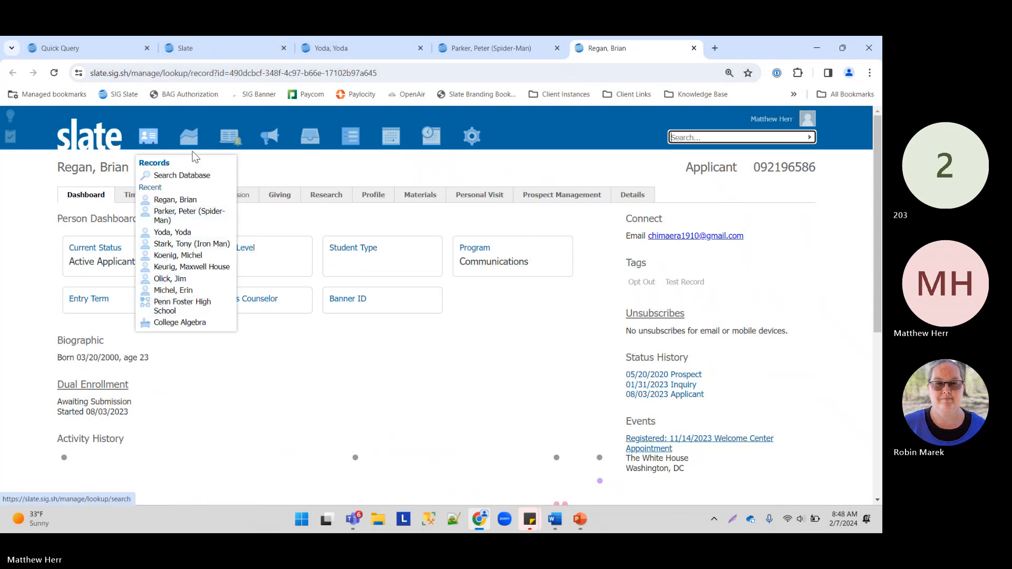
# Step: Open the records search in a new tab, search the applicant by name, and open their record
pyautogui.rightClick(151, 139)
pyautogui.click(211, 144)
pyautogui.hotkey('ctrl', 'Tab')
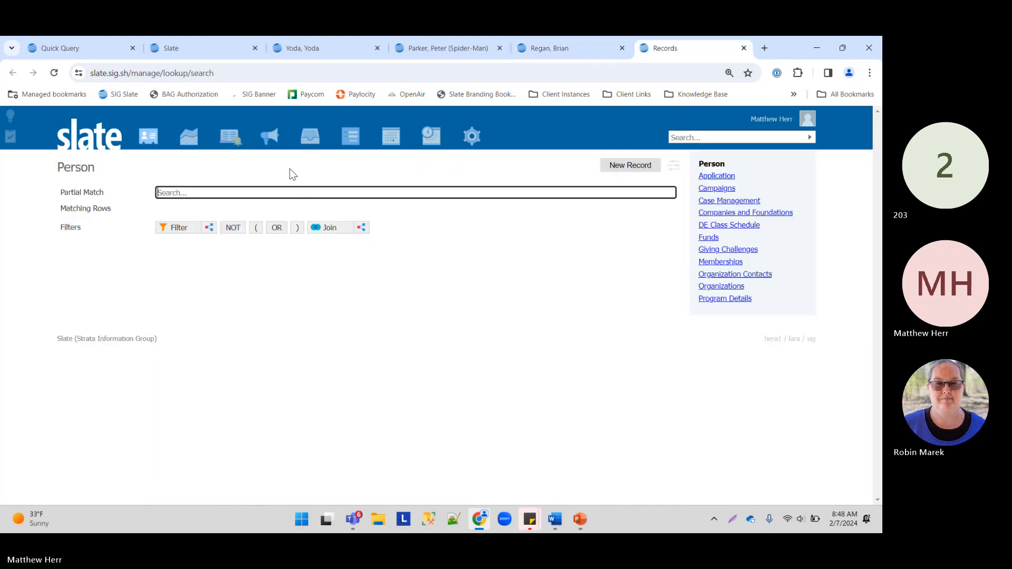
pyautogui.moveTo(189, 136)
pyautogui.write('keur')
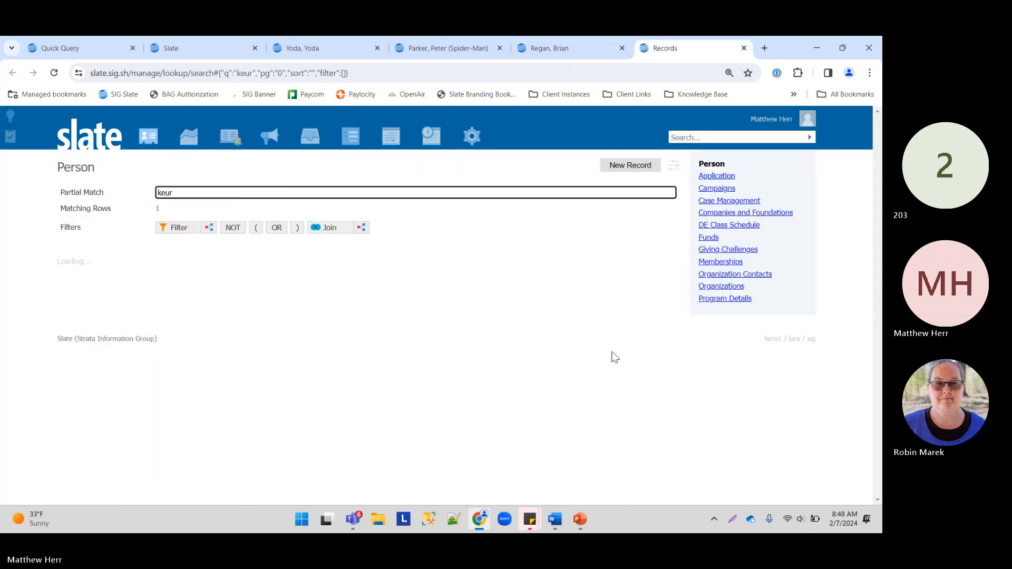
pyautogui.click(113, 282)
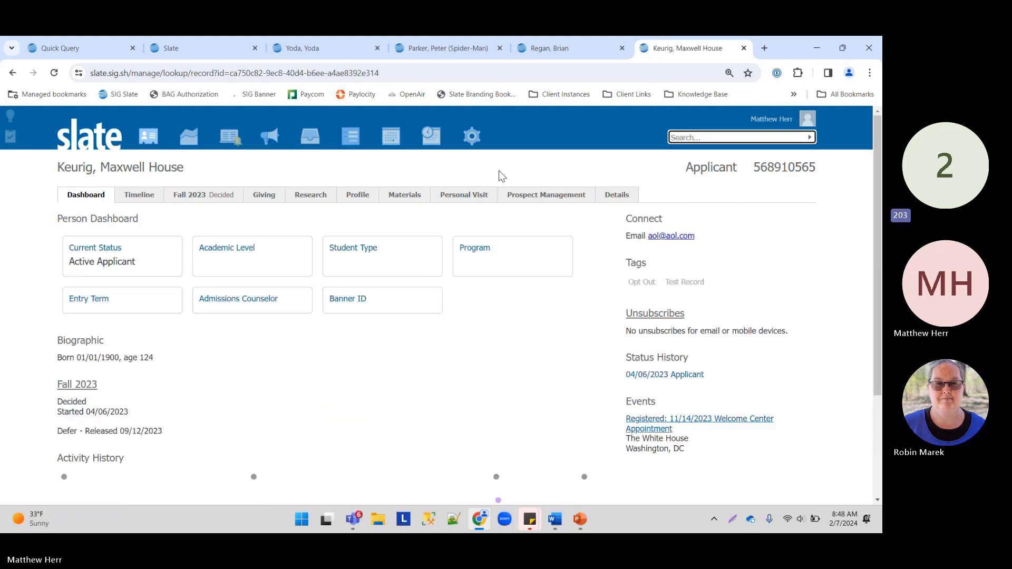
# Step: Review the Fall 2023 application's checklist, materials and Defer decision
pyautogui.click(189, 195)
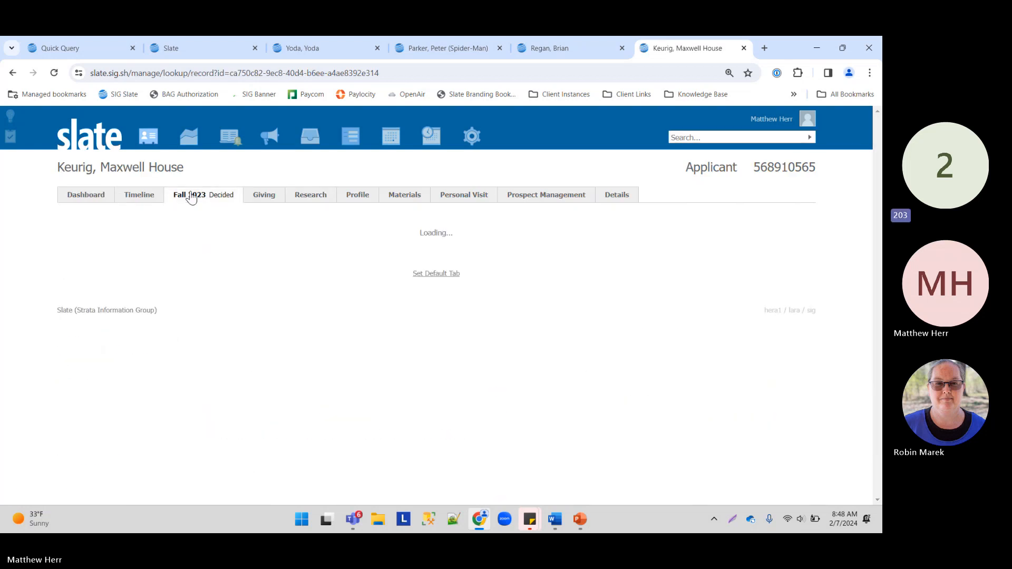
pyautogui.scroll(-2, 196, 356)
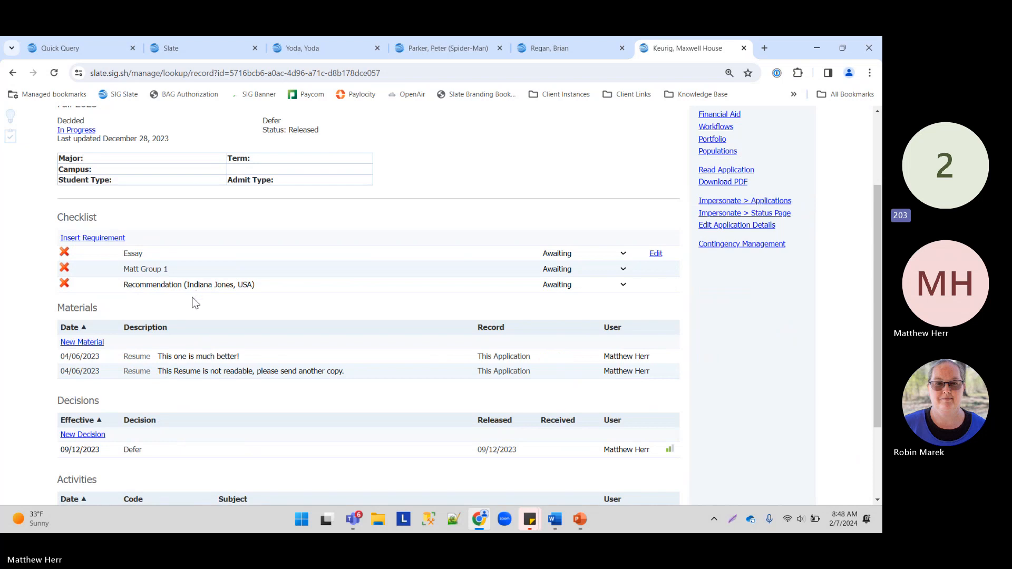
pyautogui.scroll(1, 179, 273)
pyautogui.scroll(-3, 181, 275)
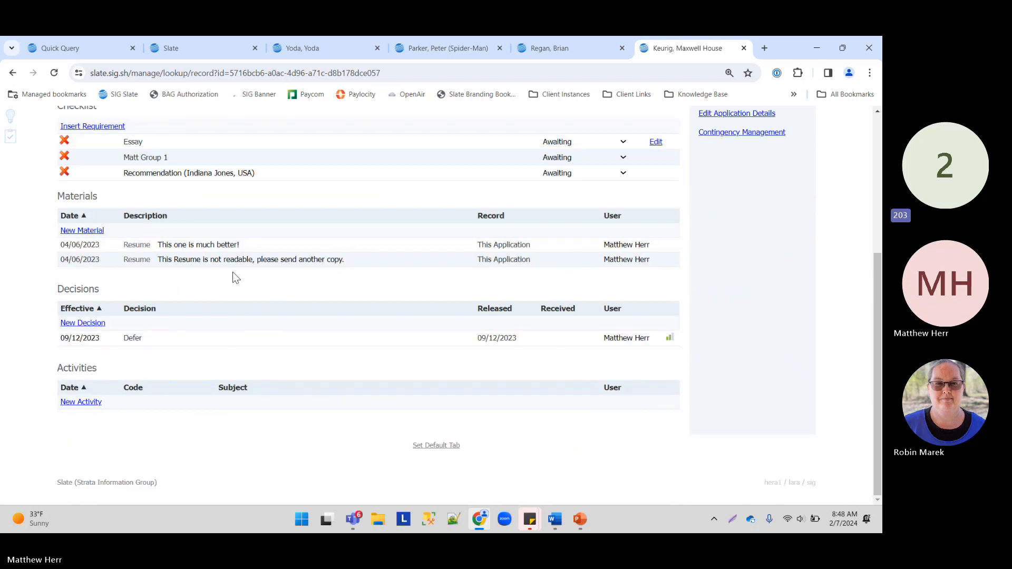
pyautogui.scroll(2, 264, 280)
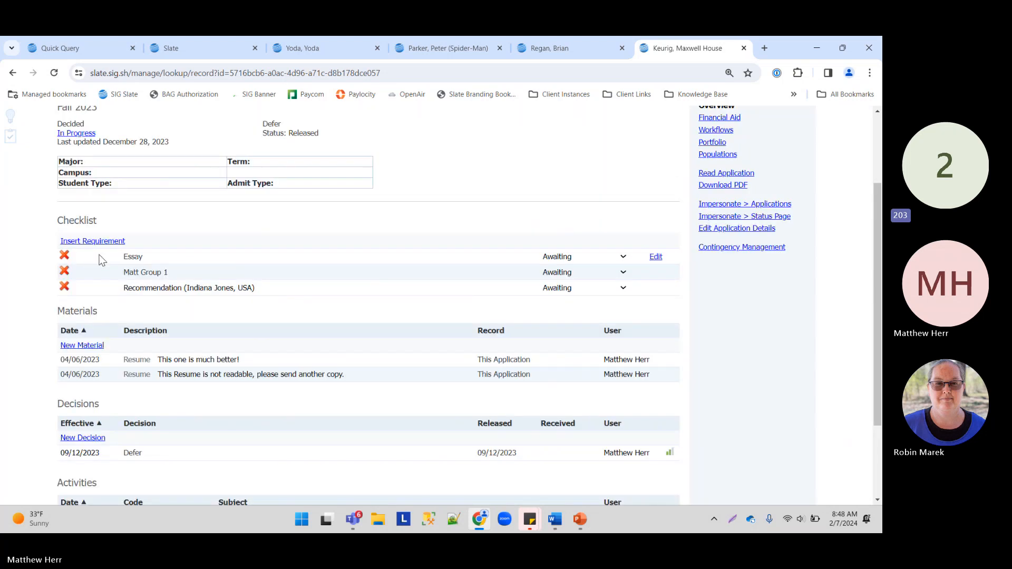
pyautogui.scroll(2, 143, 331)
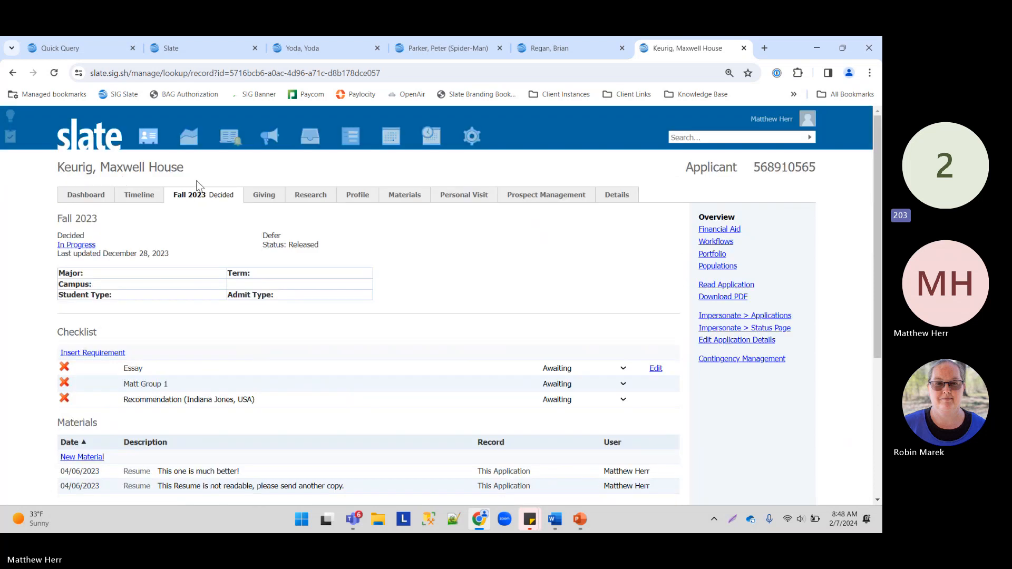
pyautogui.scroll(-4, 143, 315)
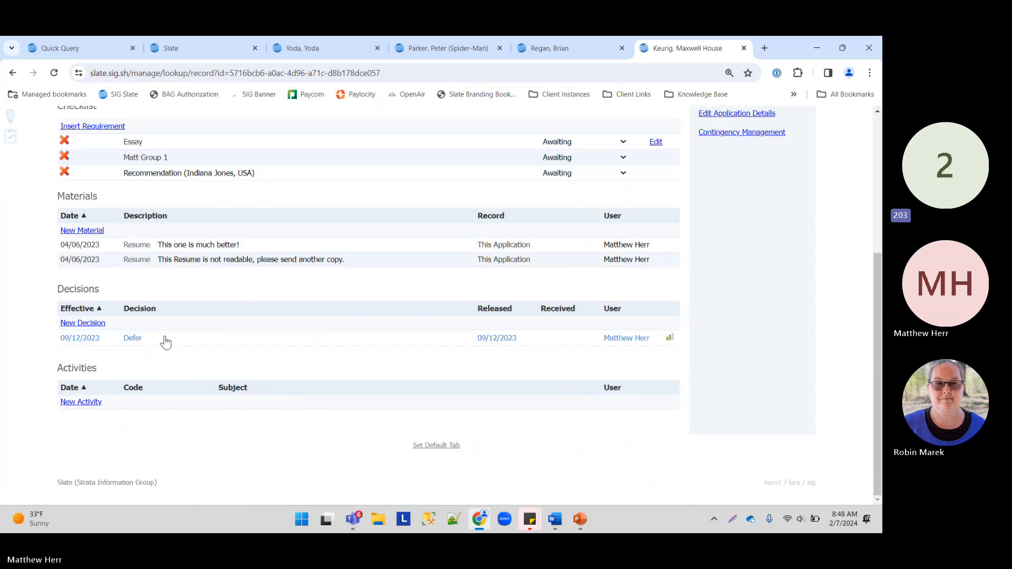
pyautogui.scroll(5, 128, 341)
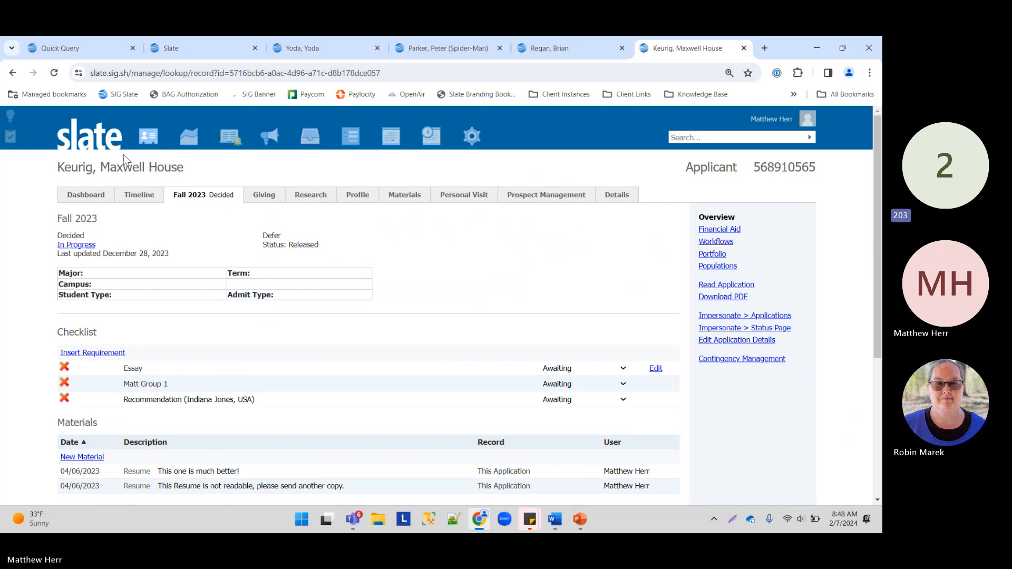
# Step: Close the Quick Query's Row Preview and Preview Results, then return to the applicant's Fall 2023 application
pyautogui.click(89, 47)
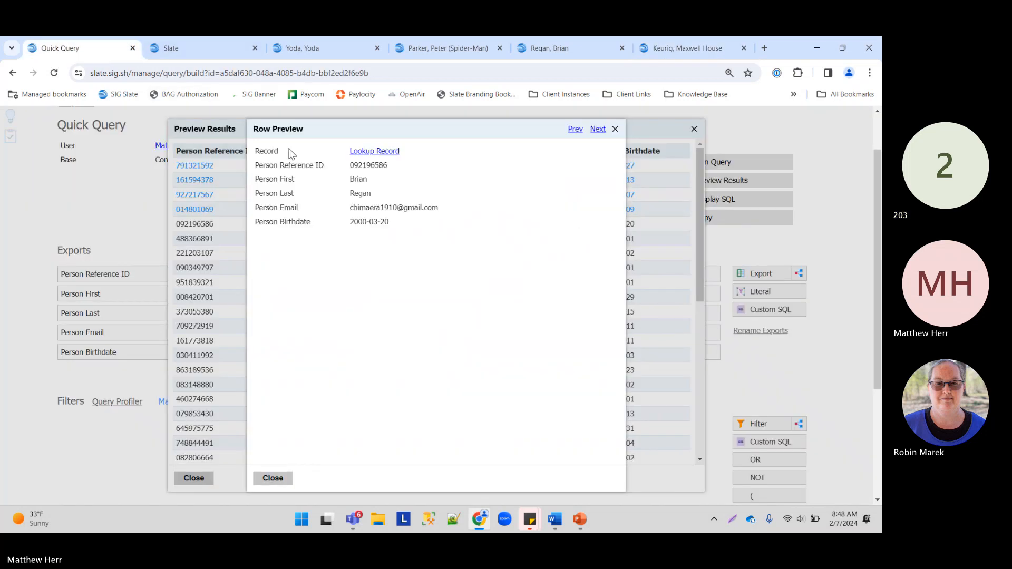
pyautogui.click(265, 481)
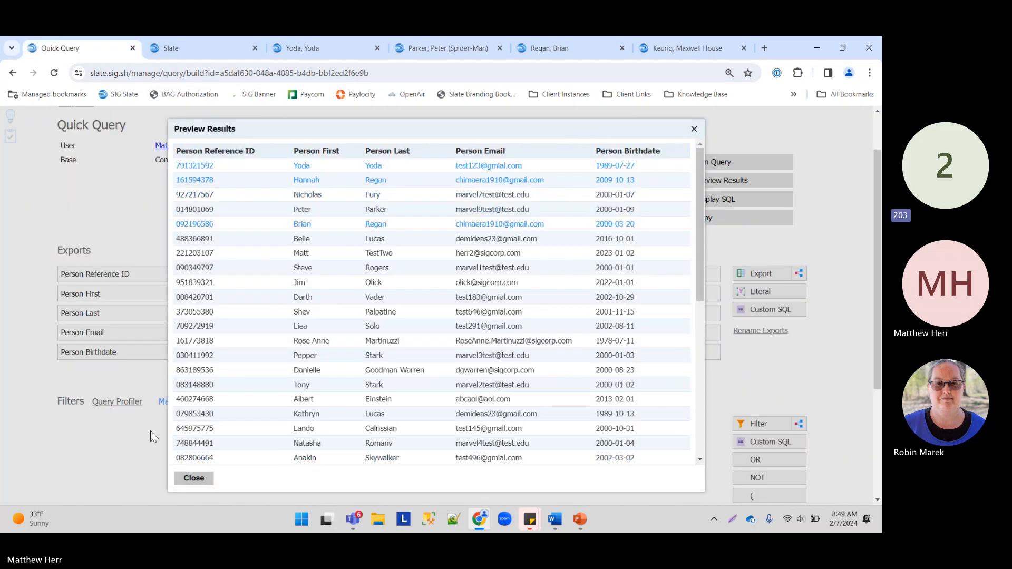
pyautogui.click(194, 478)
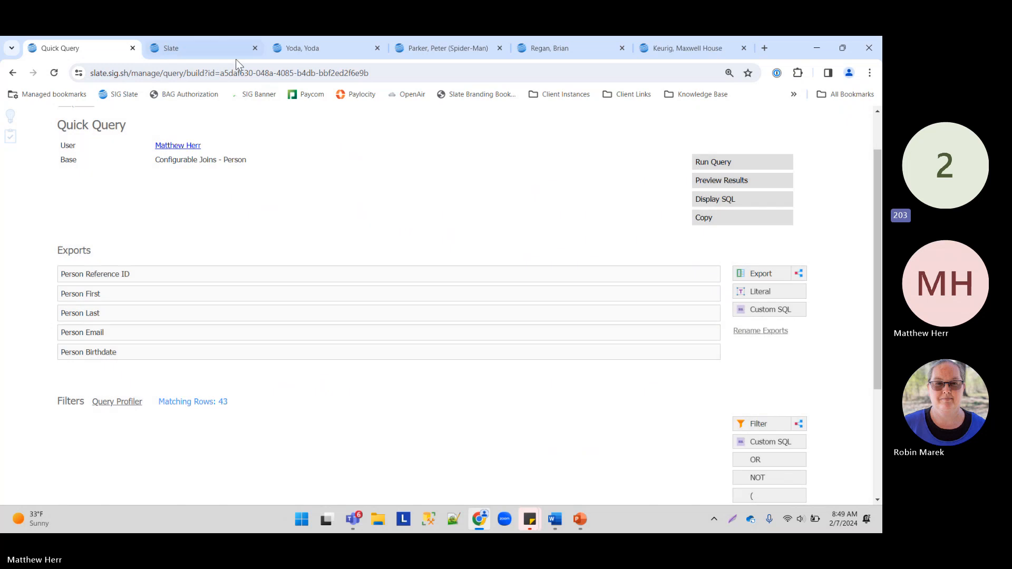
pyautogui.click(660, 47)
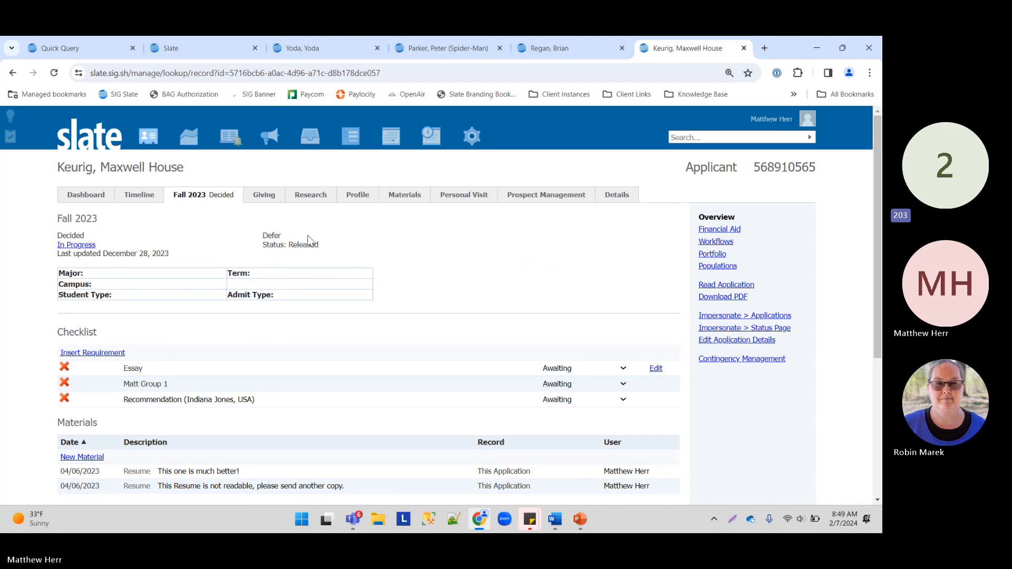
# Step: Adjust the page zoom and open the applicant's Profile with biographic and contact details
pyautogui.hotkey('ctrl', '+')
pyautogui.hotkey('ctrl', '+')
pyautogui.hotkey('ctrl', '+')
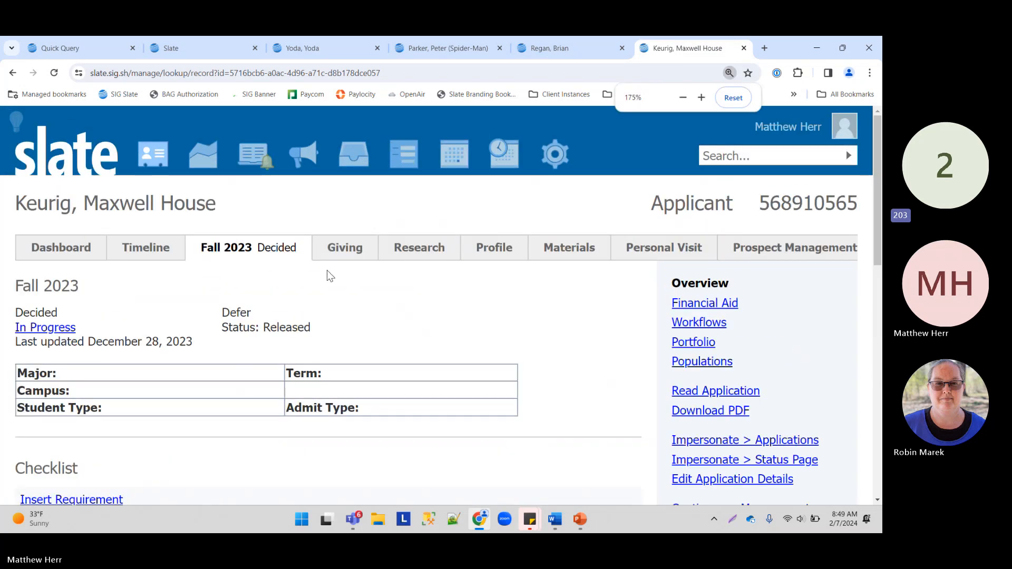
pyautogui.hotkey('ctrl', '-')
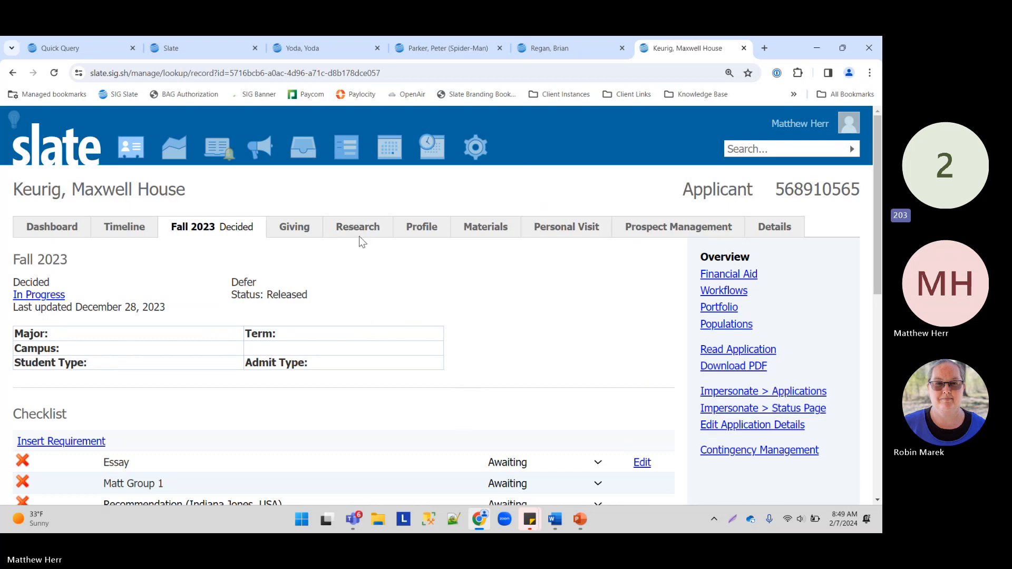
pyautogui.click(420, 228)
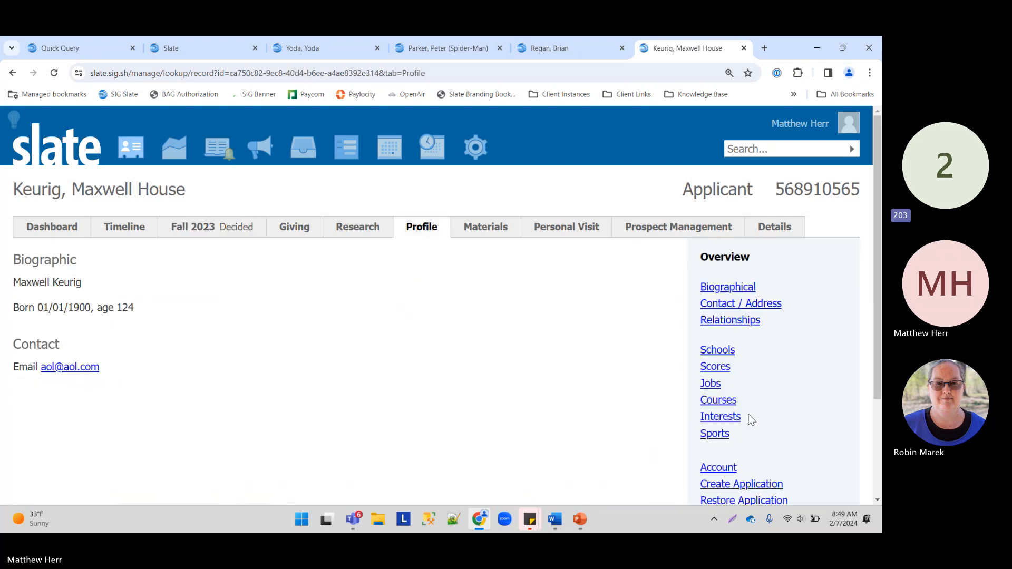
pyautogui.scroll(-2, 751, 420)
# Step: Create a new Undergraduate-round application for the applicant, marked as submitted
pyautogui.click(759, 369)
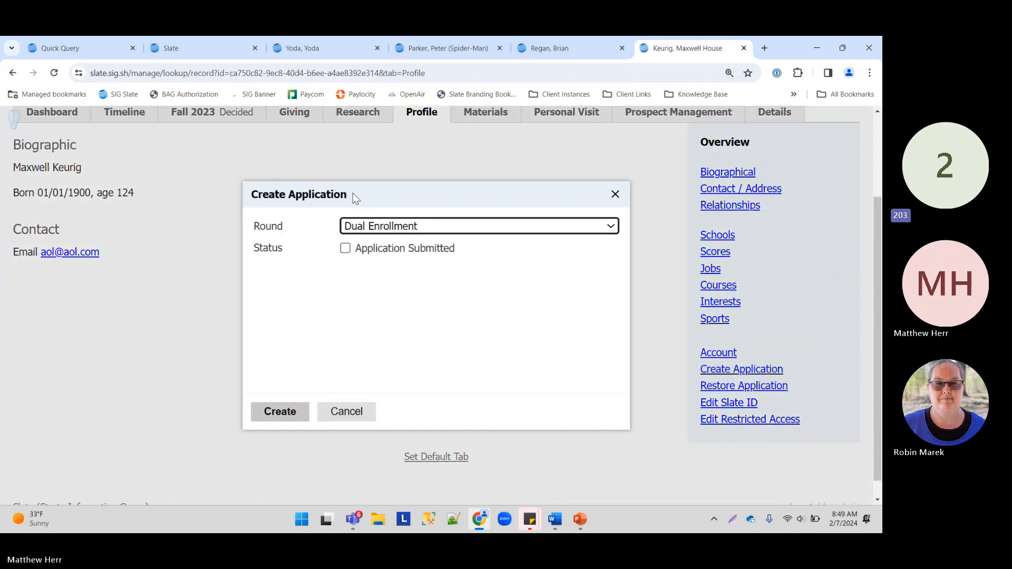
pyautogui.click(422, 227)
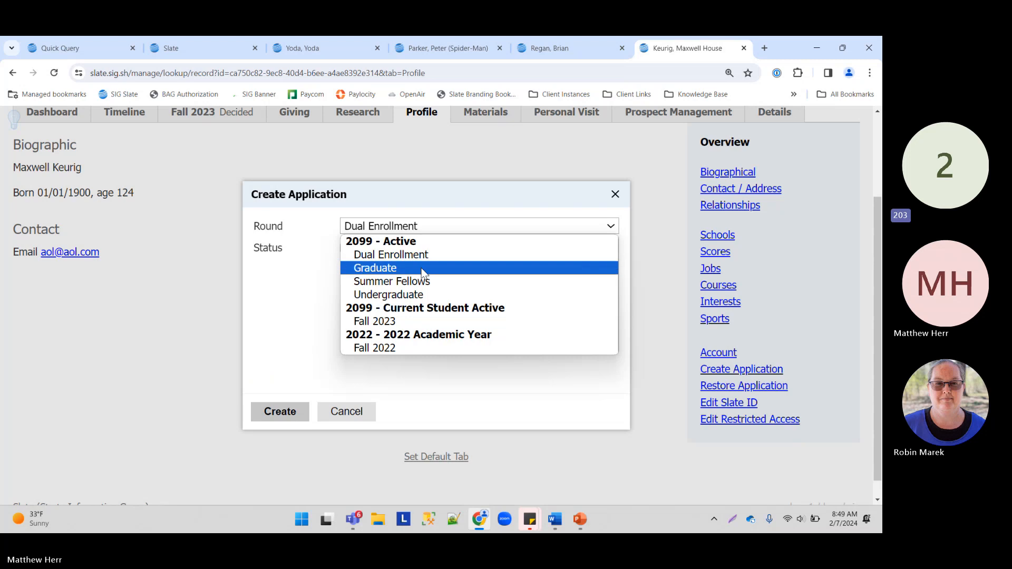
pyautogui.click(430, 293)
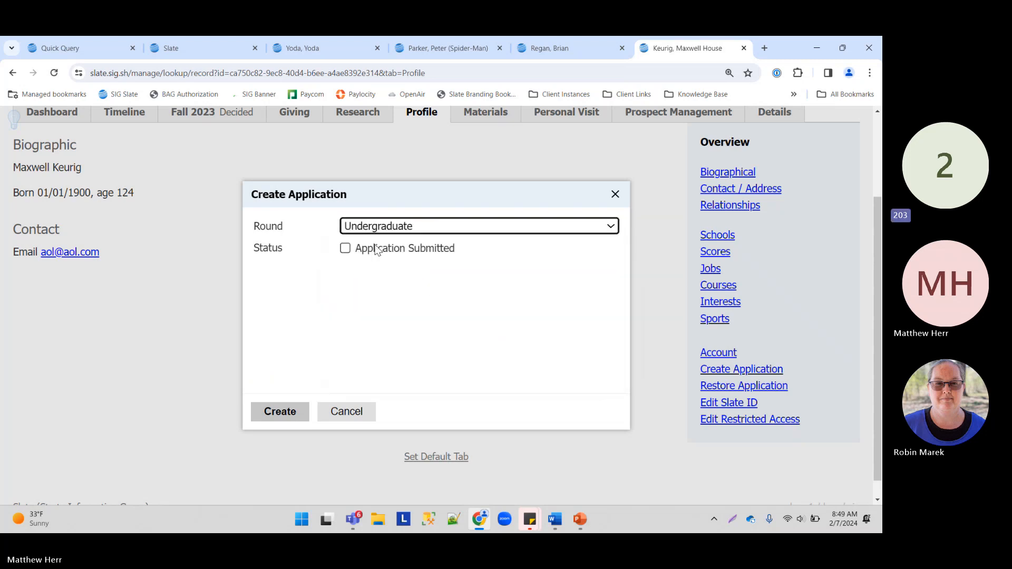
pyautogui.click(346, 250)
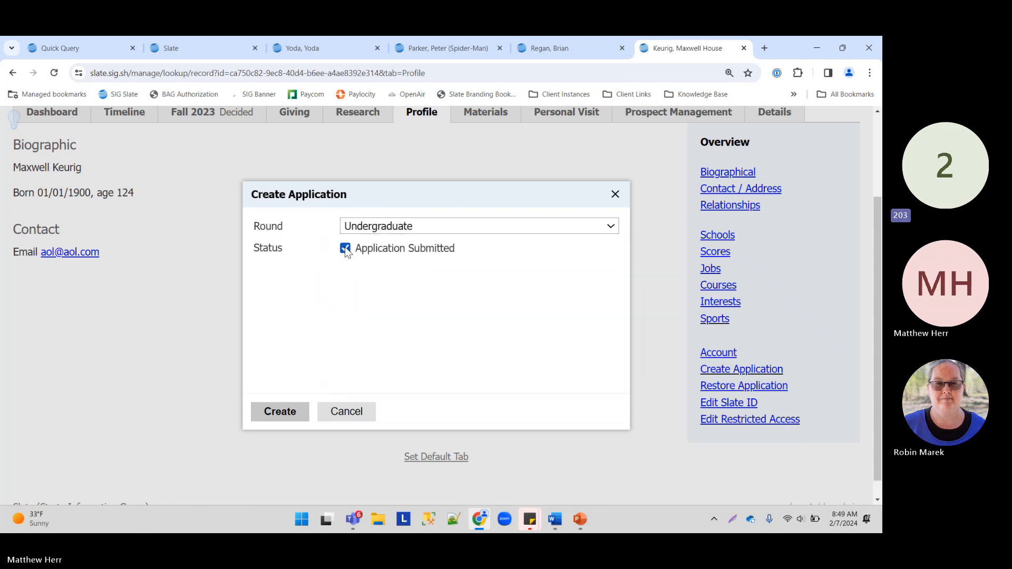
pyautogui.click(282, 411)
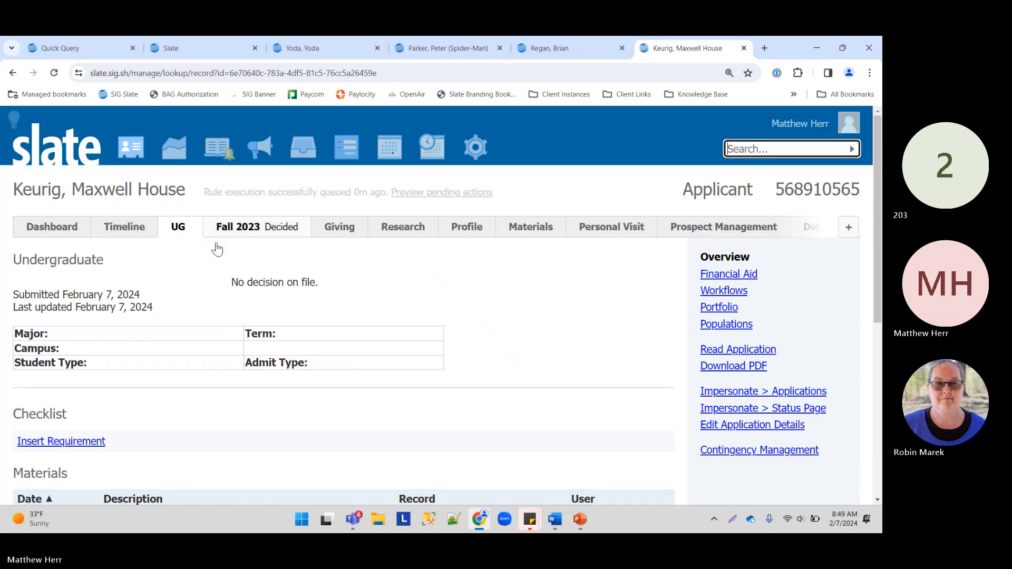
# Step: Open the UG application's Contingency Management section for editing
pyautogui.scroll(-2, 377, 246)
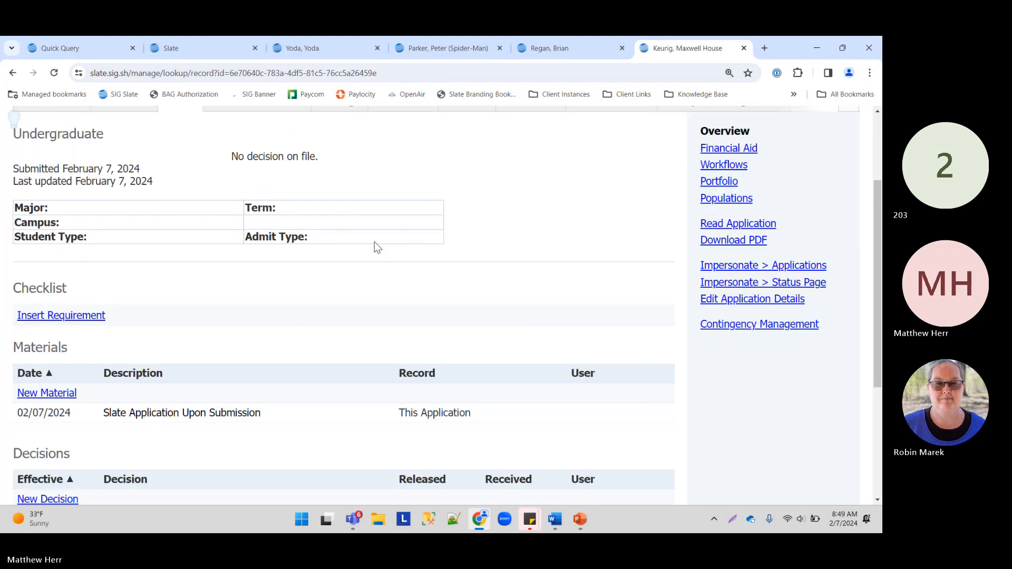
pyautogui.scroll(2, 374, 244)
pyautogui.scroll(-3, 485, 237)
pyautogui.scroll(2, 485, 235)
pyautogui.scroll(-1, 485, 235)
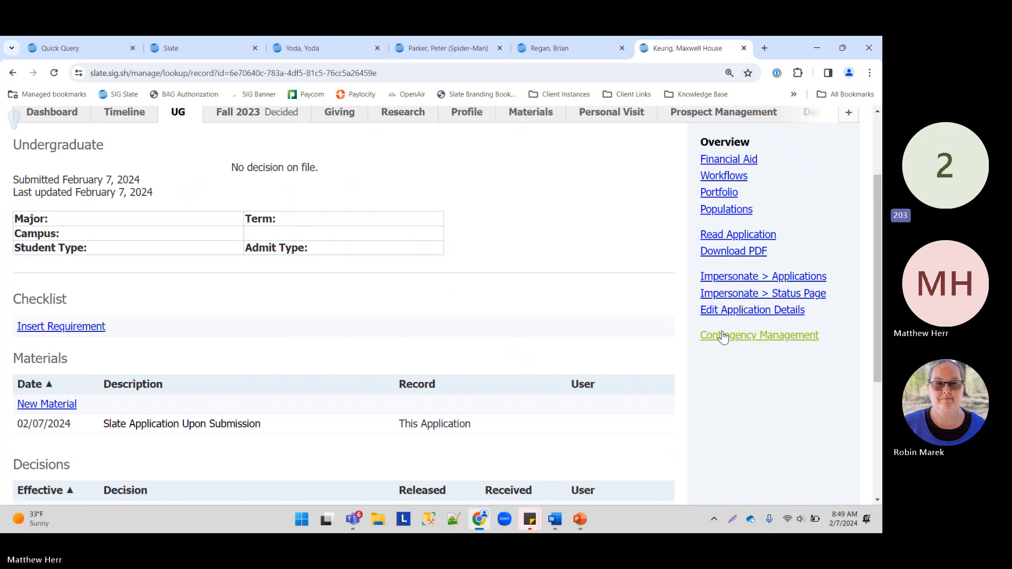
pyautogui.click(723, 336)
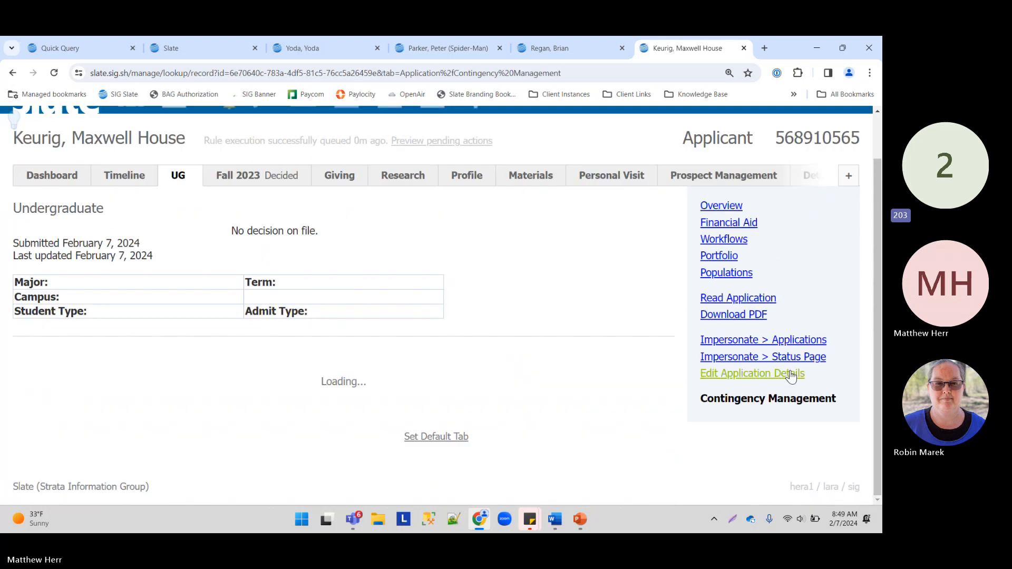
pyautogui.scroll(-2, 220, 280)
pyautogui.click(36, 399)
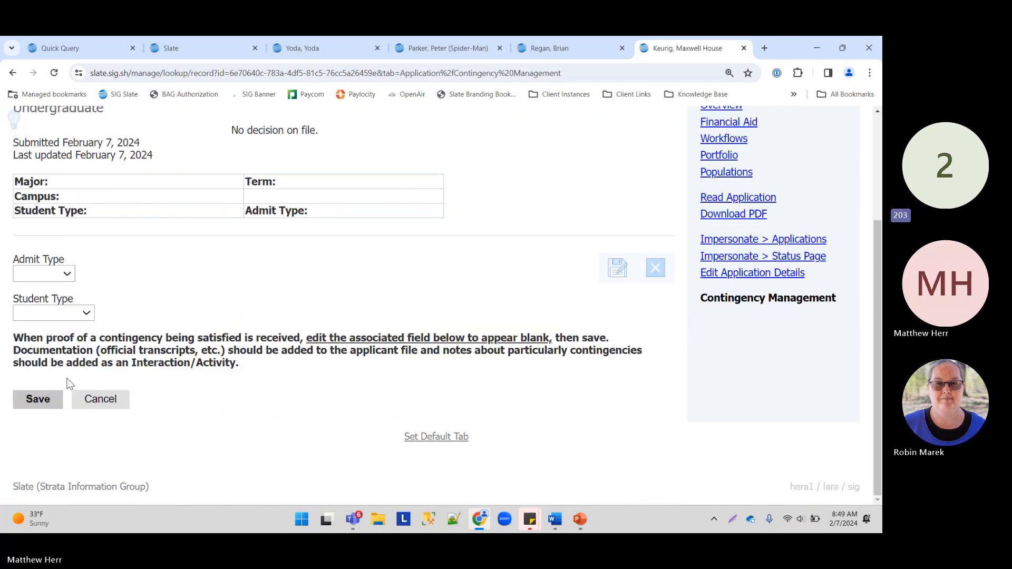
# Step: Set Admit Type to Standard and Student Type to Freshman, and save
pyautogui.click(66, 274)
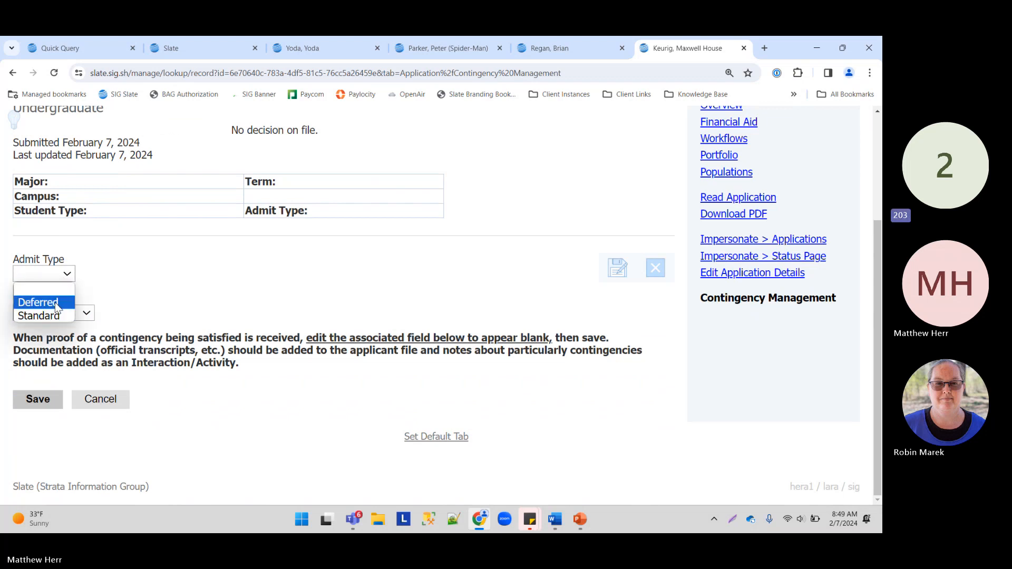
pyautogui.click(58, 315)
pyautogui.click(75, 314)
pyautogui.click(74, 314)
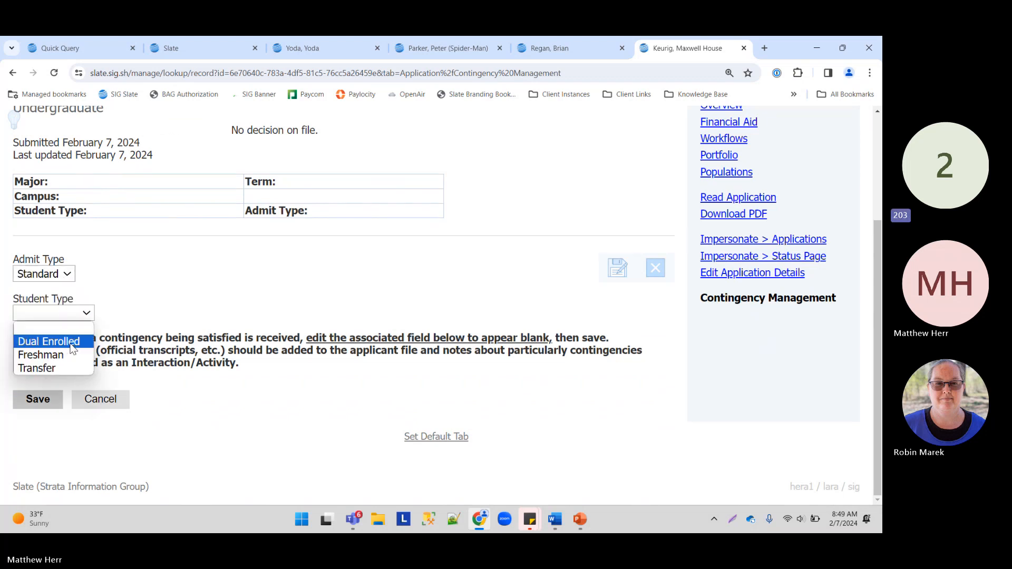
pyautogui.click(74, 354)
pyautogui.click(42, 401)
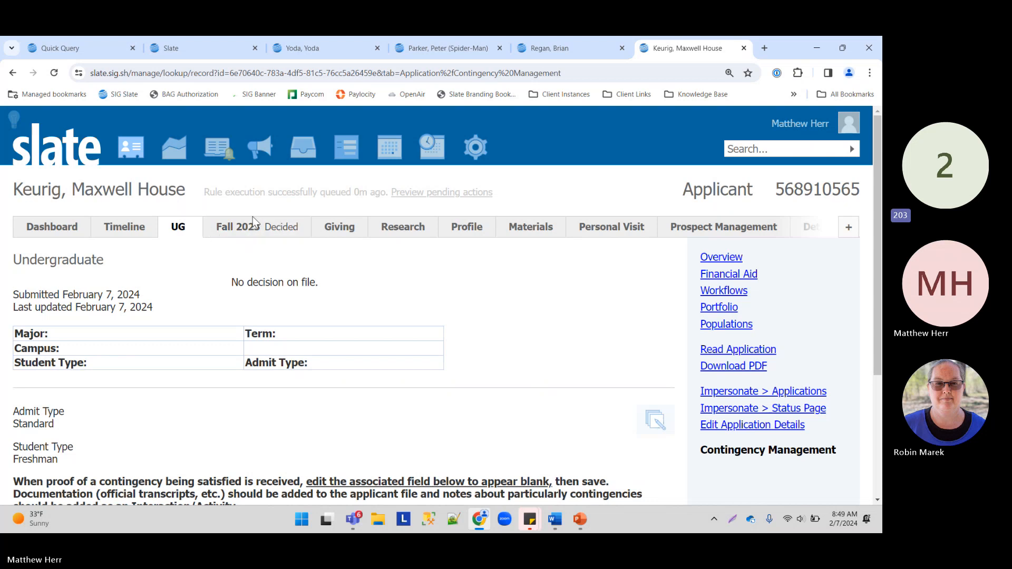
# Step: Check the Fall 2023 and Undergraduate applications, then return to the Quick Query's Exports and Filters
pyautogui.click(273, 230)
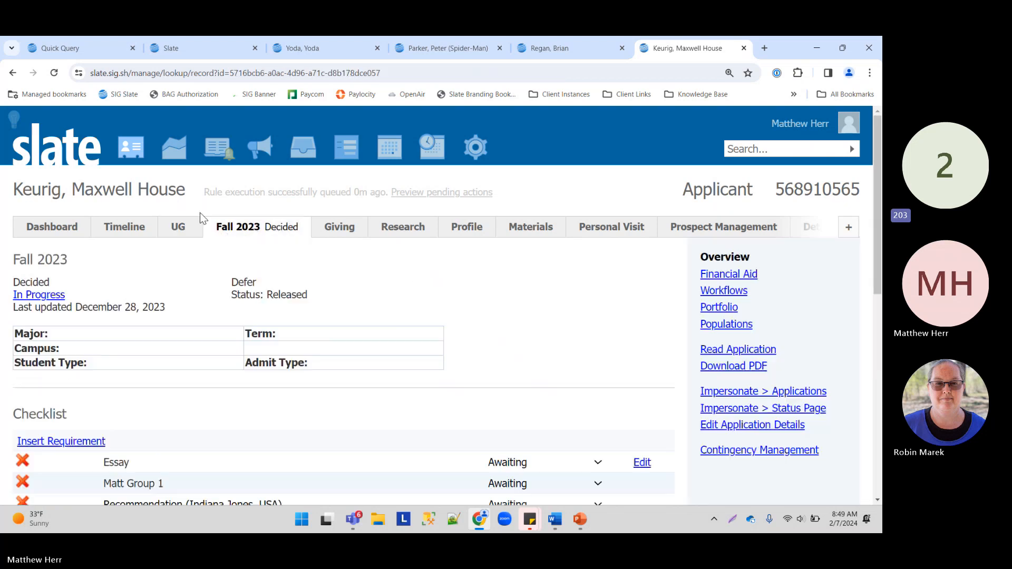
pyautogui.click(178, 229)
pyautogui.click(116, 49)
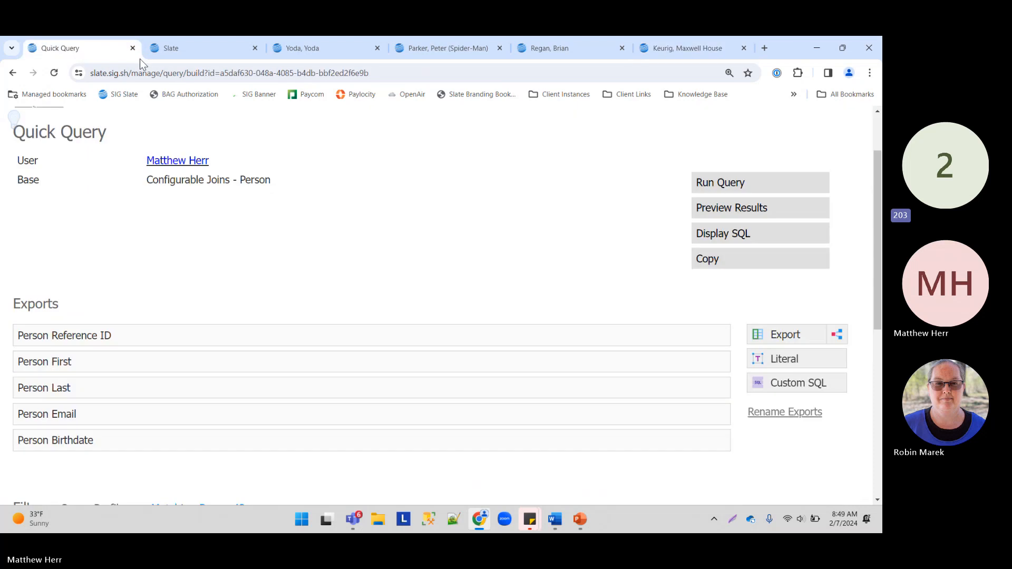
pyautogui.scroll(-1, 204, 279)
pyautogui.scroll(-3, 204, 280)
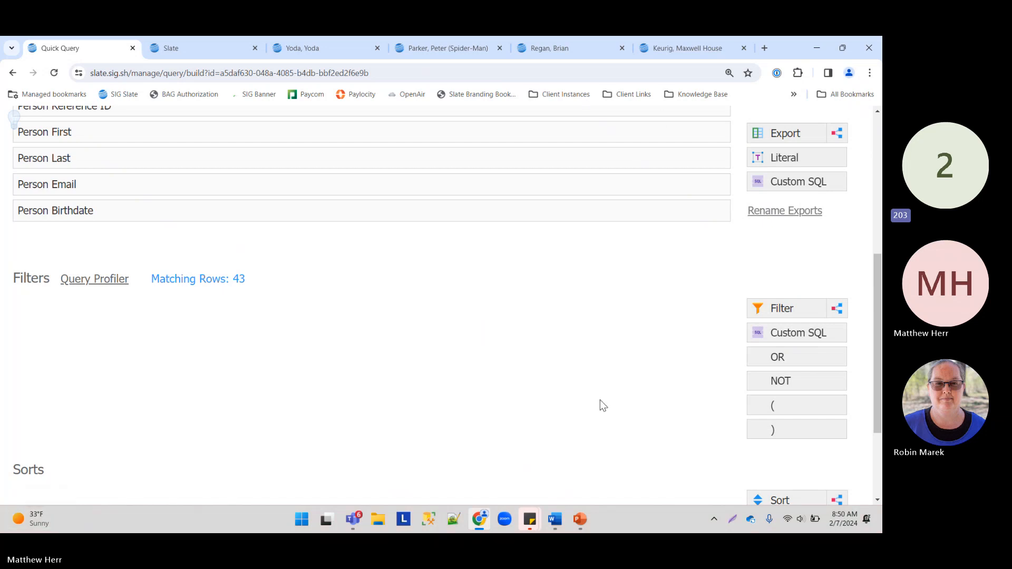
pyautogui.scroll(3, 472, 311)
pyautogui.scroll(-1, 479, 304)
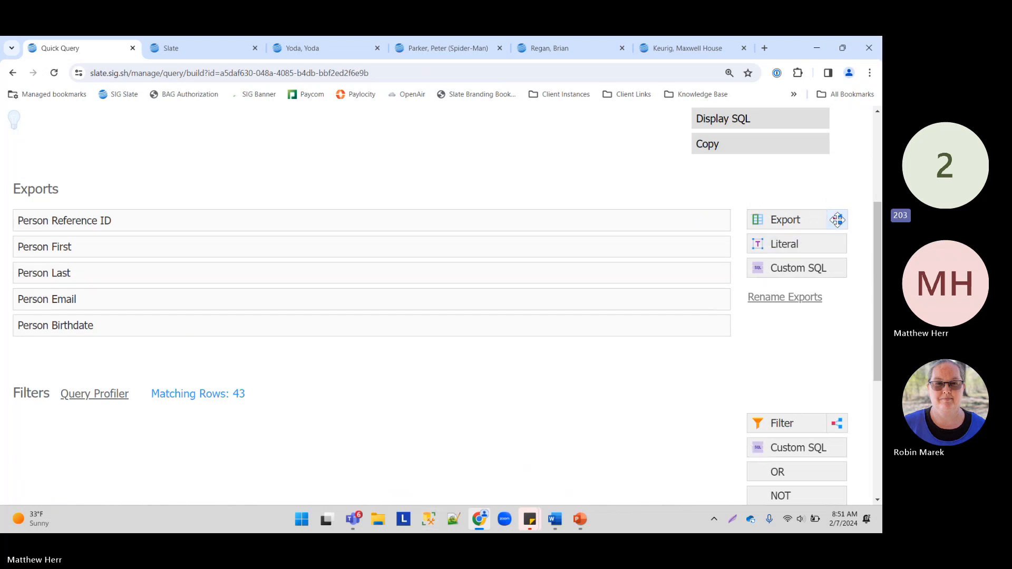
# Step: Add a subquery export named 'R1 Overall Address Street 1' between Person First and Person Last
pyautogui.moveTo(837, 220); pyautogui.dragTo(235, 359)
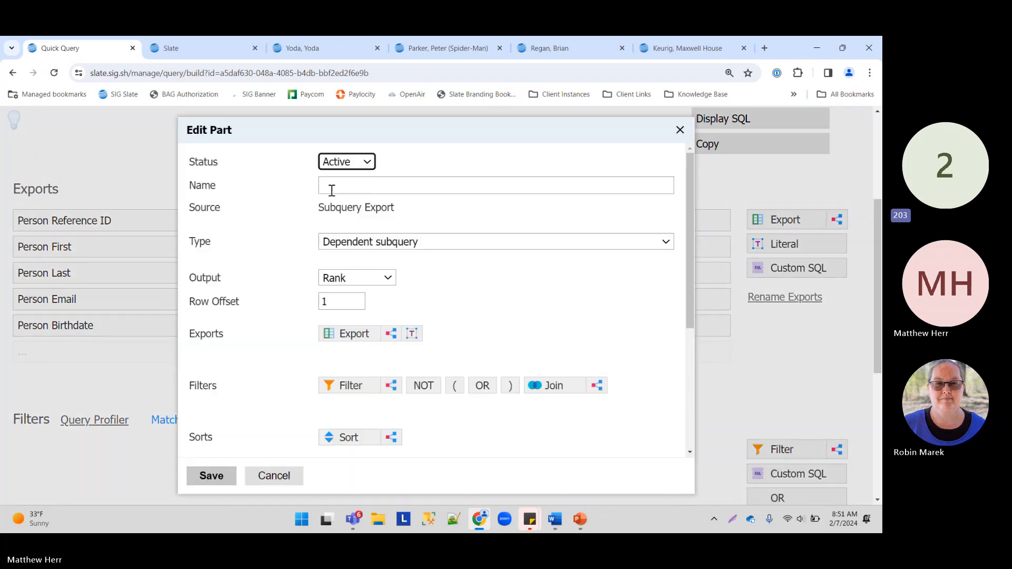
pyautogui.click(331, 188)
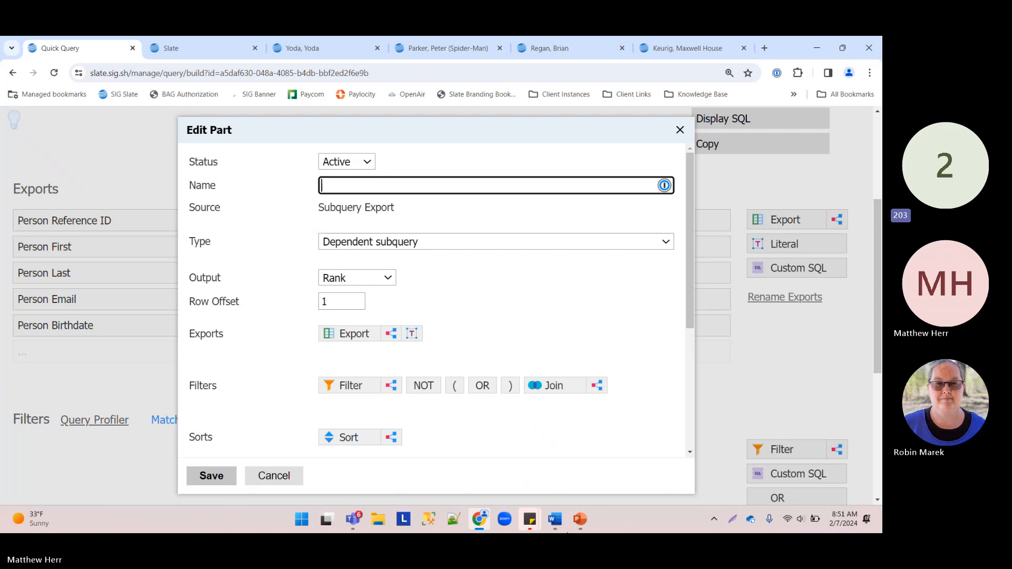
pyautogui.write('Address Street 1')
pyautogui.click(325, 185)
pyautogui.write('R1 Overall')
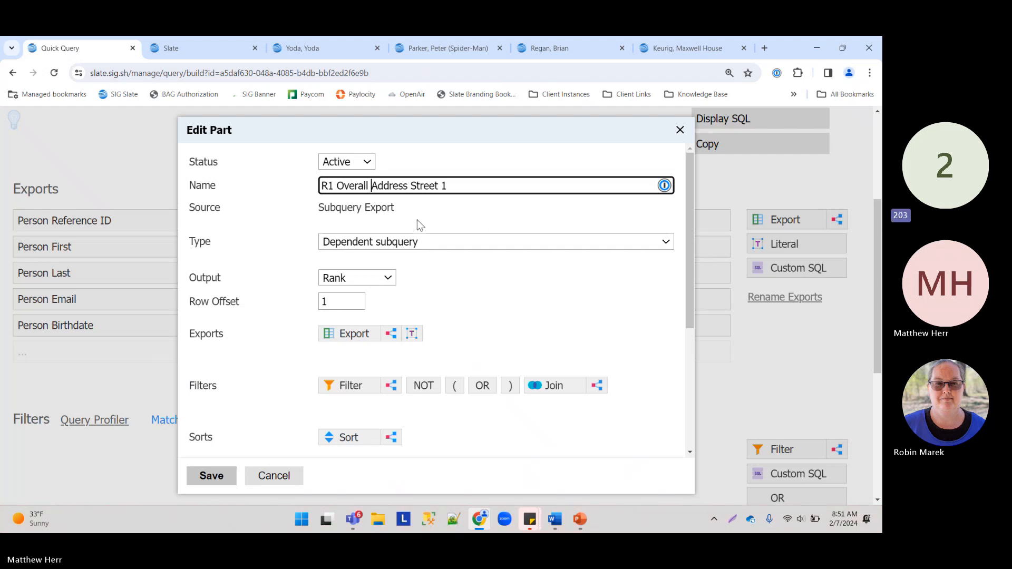
pyautogui.click(688, 52)
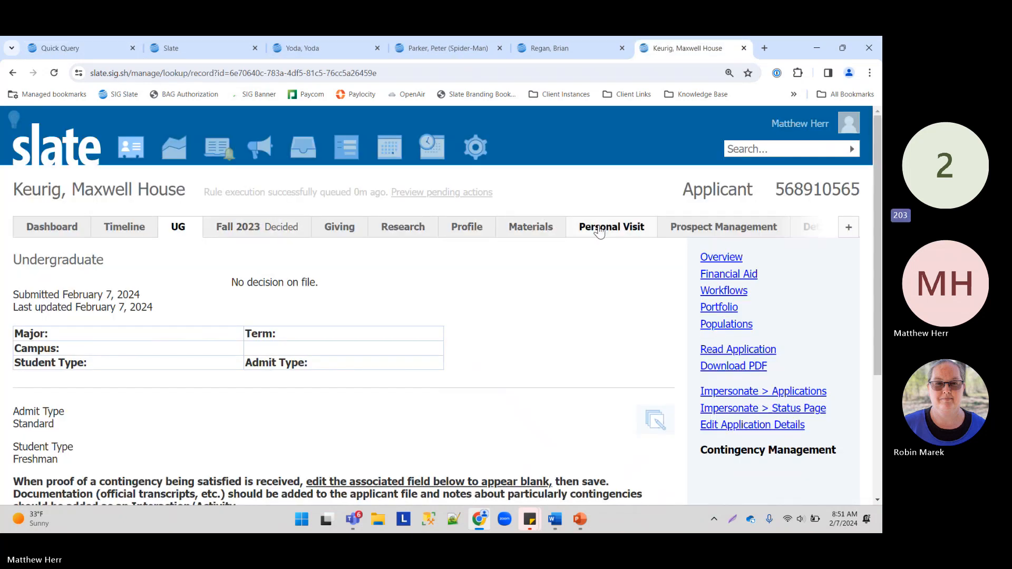
# Step: Open the applicant's Profile and its Contact / Address section
pyautogui.click(848, 229)
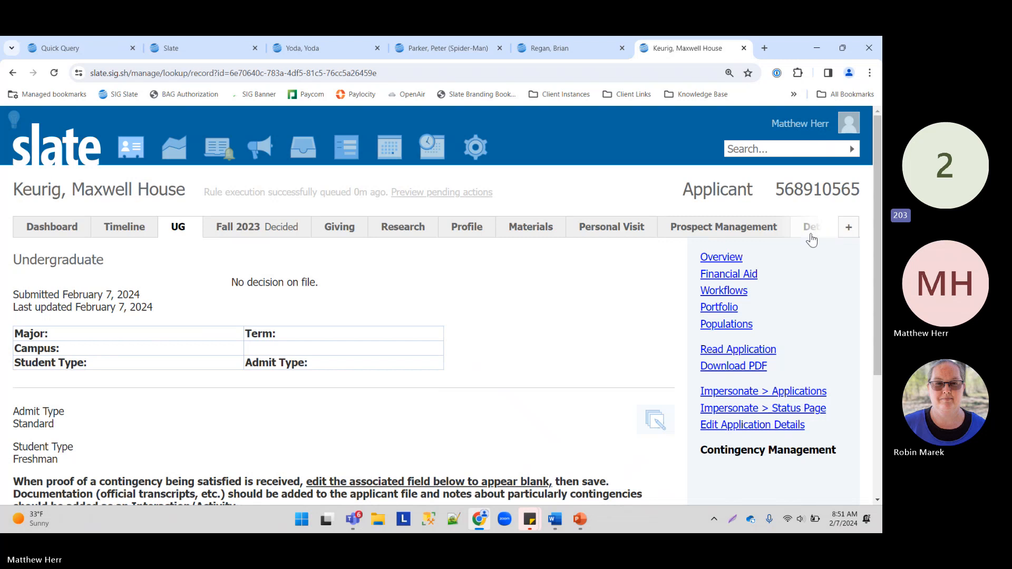
pyautogui.click(807, 243)
pyautogui.click(465, 232)
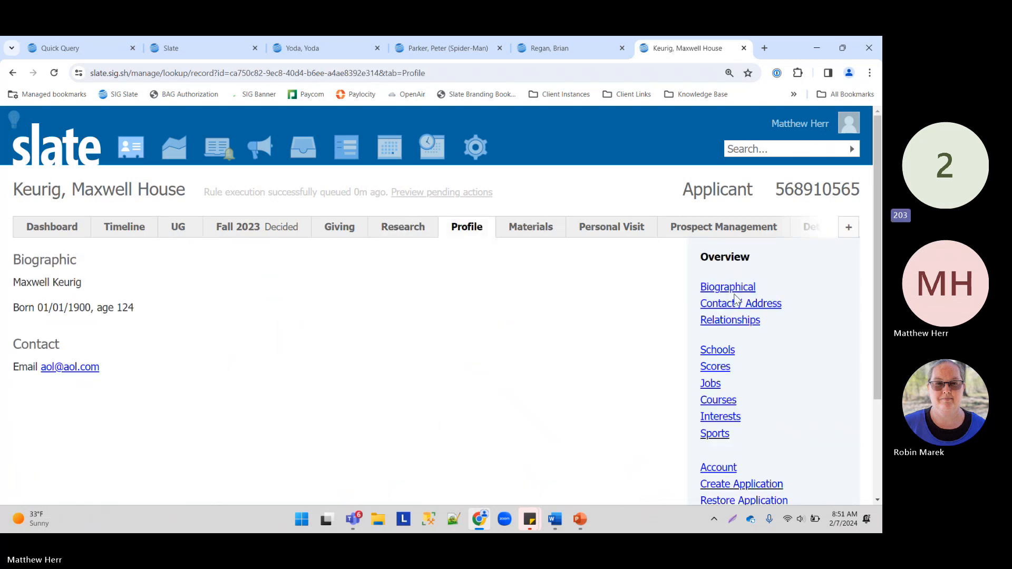
pyautogui.click(741, 307)
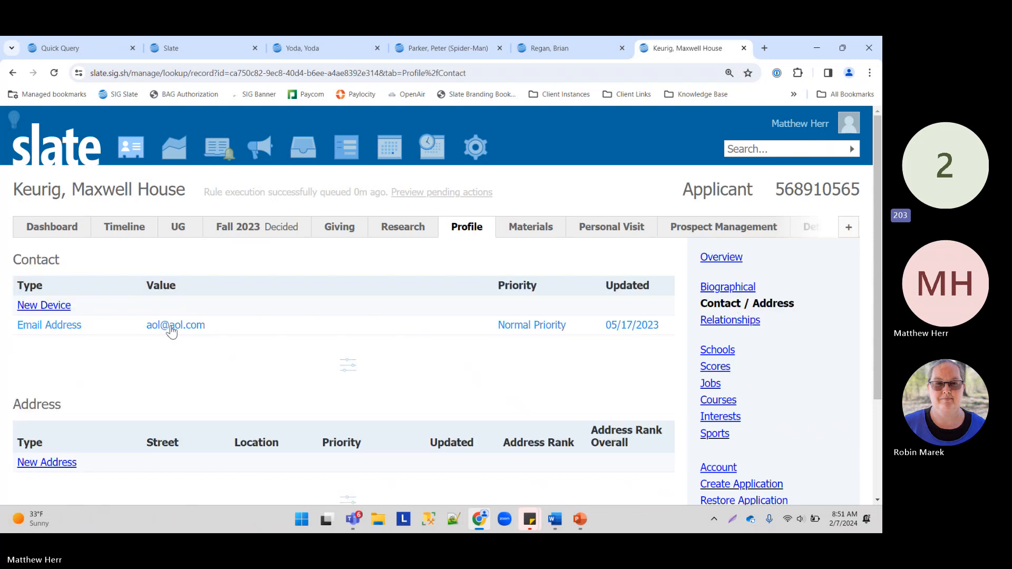
pyautogui.scroll(-3, 79, 337)
# Step: Start a new Mailing Address at 1600 Pennsylvania Ave, Washington, DC from the autocomplete suggestion
pyautogui.click(63, 330)
pyautogui.click(433, 205)
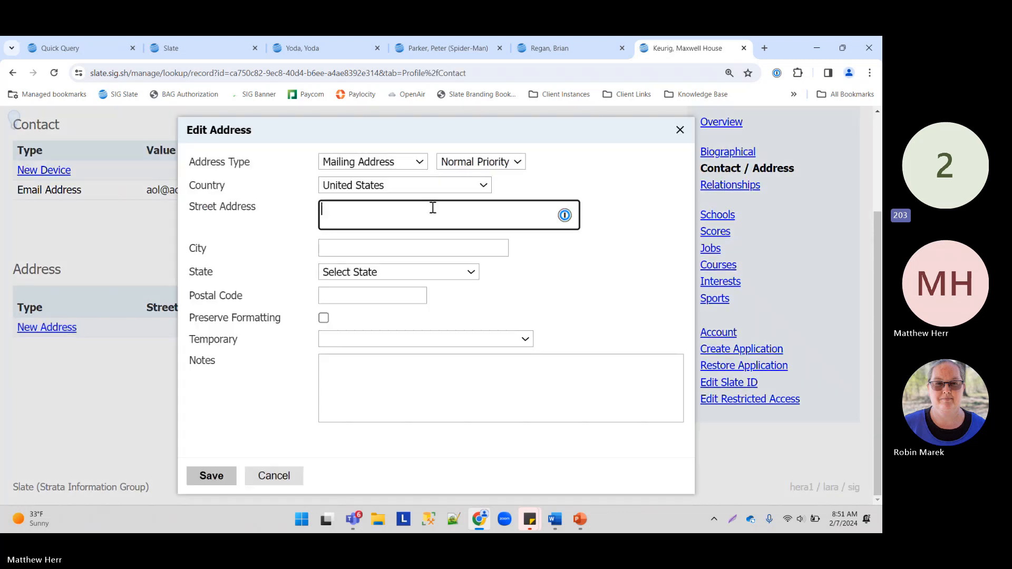
pyautogui.write('1600')
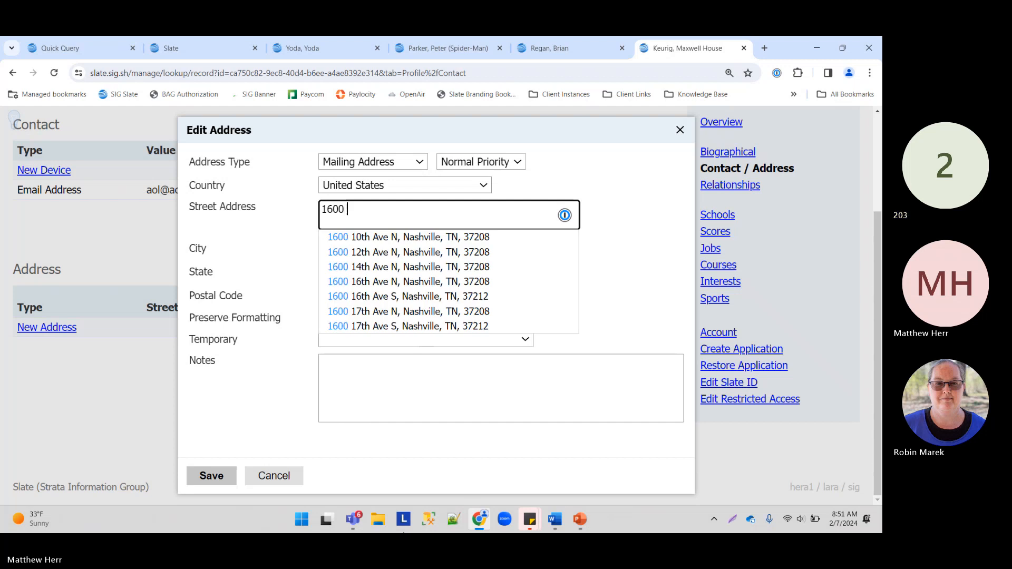
pyautogui.write(' pennsylvania ')
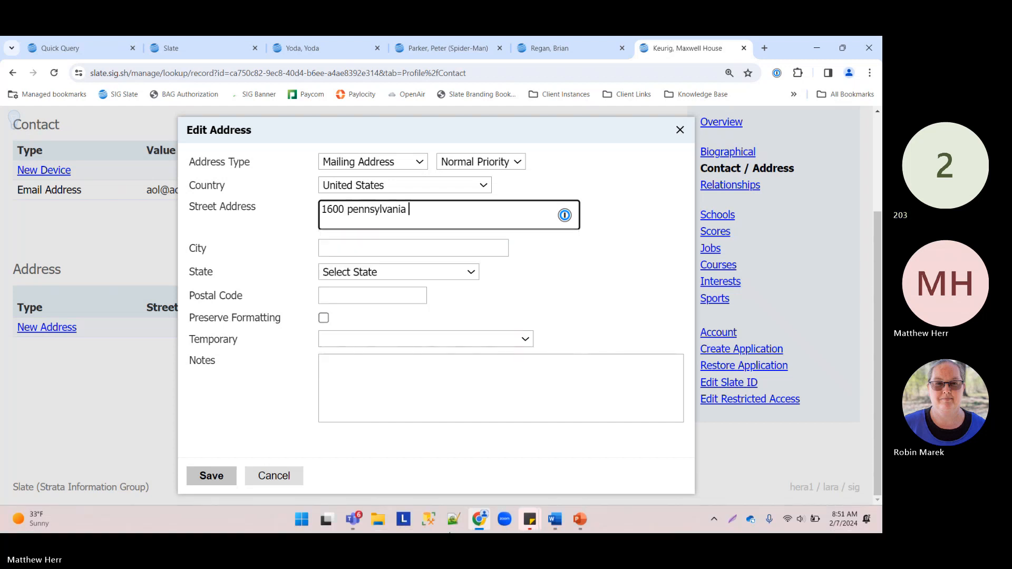
pyautogui.write('ave washing')
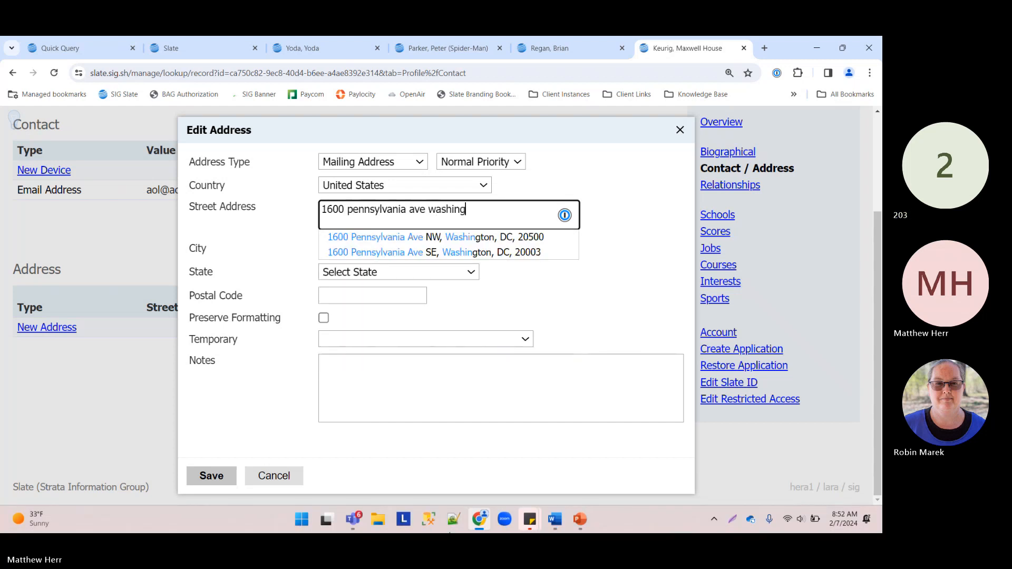
pyautogui.click(495, 236)
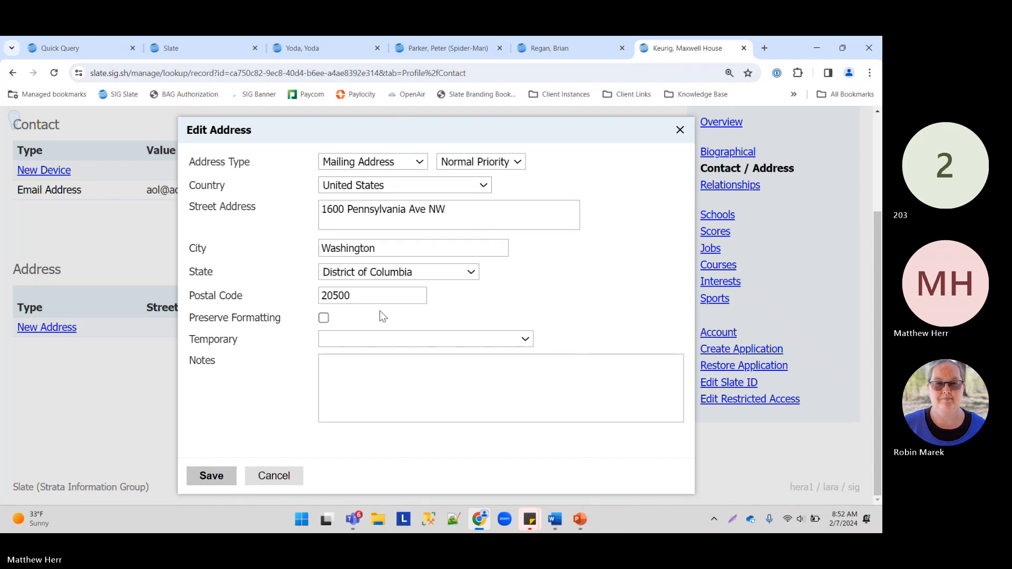
pyautogui.click(367, 341)
pyautogui.click(374, 326)
pyautogui.click(382, 164)
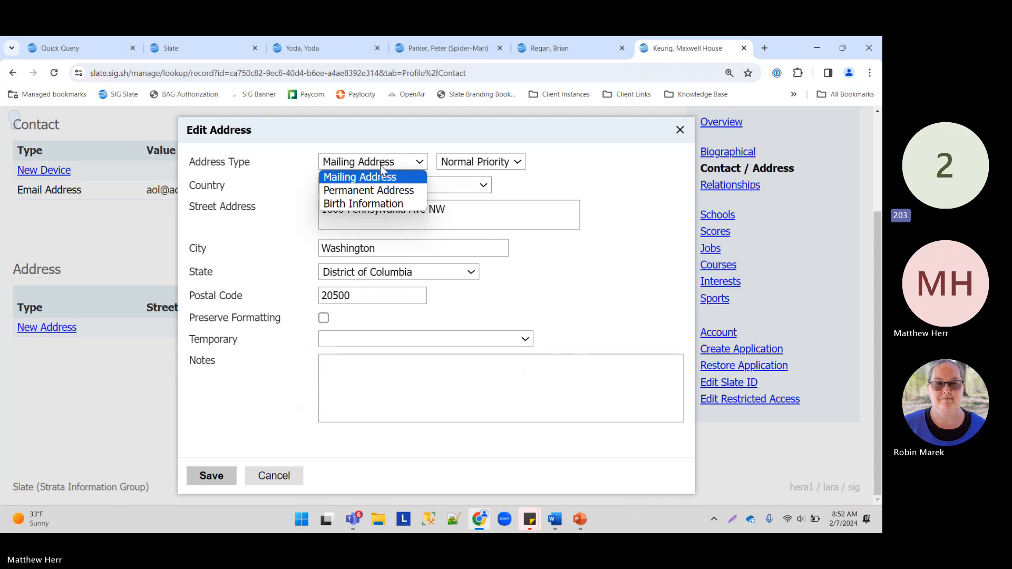
pyautogui.click(352, 177)
# Step: Mark the address as temporary, valid from January 1, 2024
pyautogui.click(342, 340)
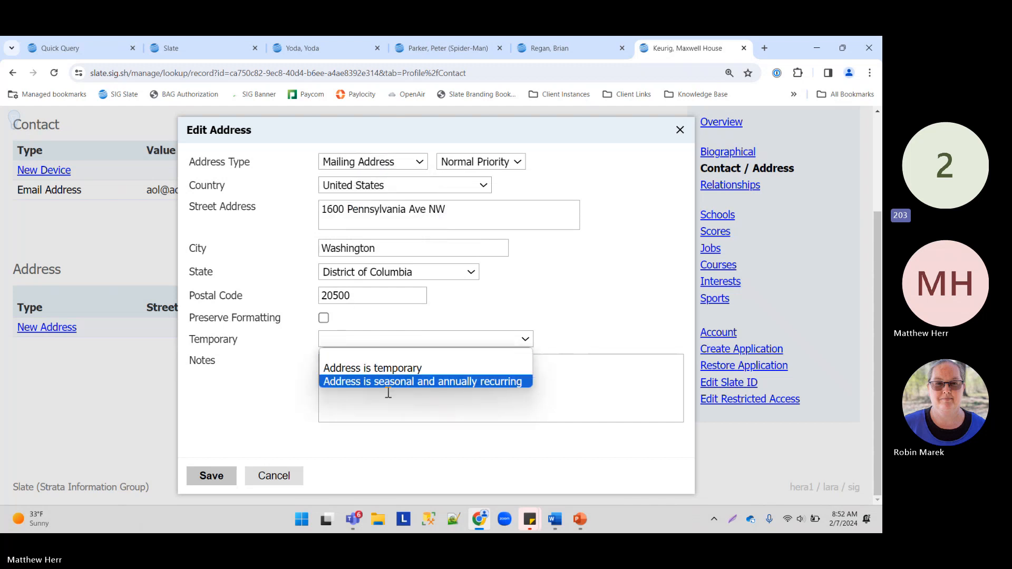
pyautogui.click(352, 365)
pyautogui.click(353, 362)
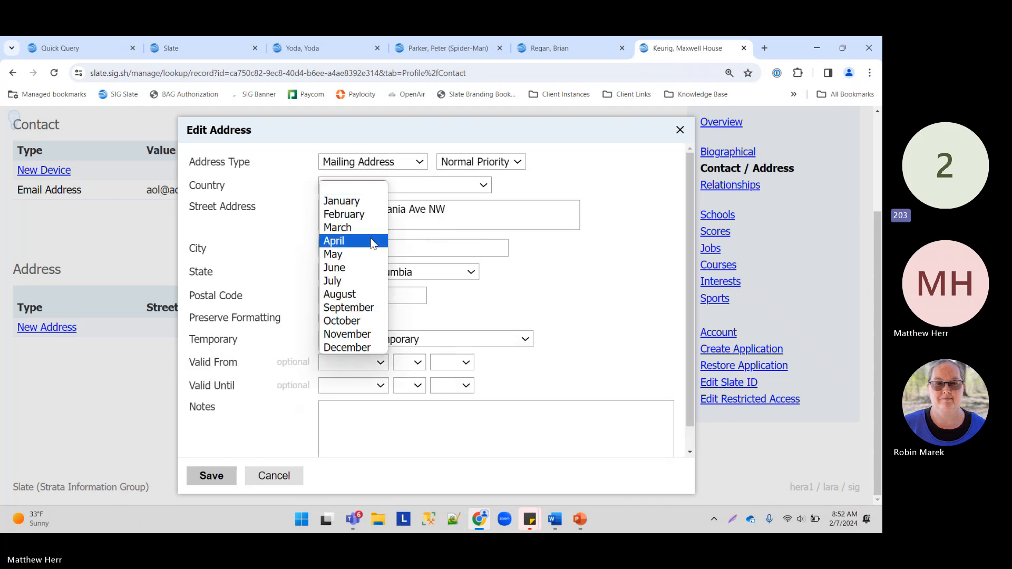
pyautogui.click(359, 201)
pyautogui.click(413, 362)
pyautogui.click(411, 107)
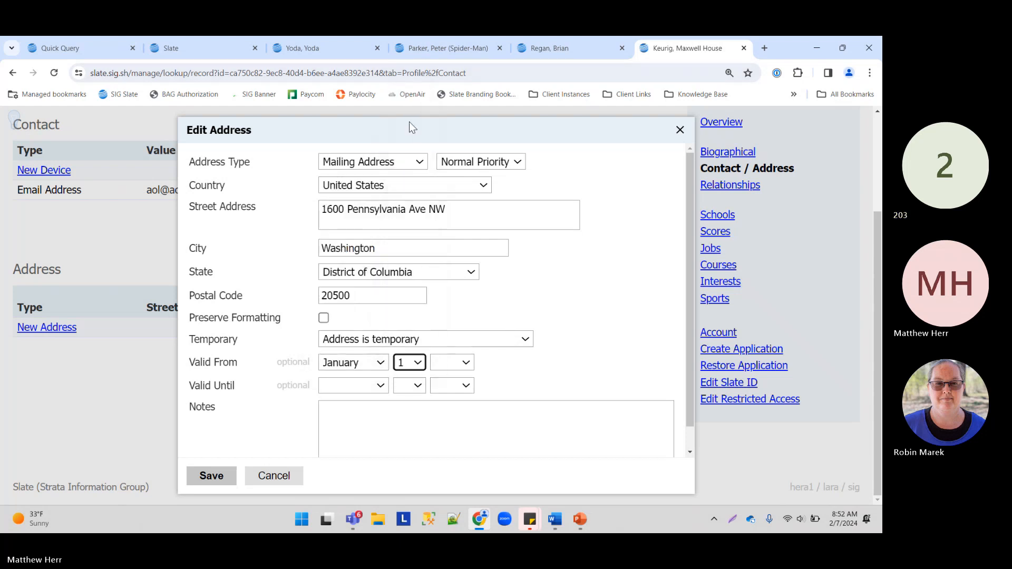
pyautogui.click(471, 365)
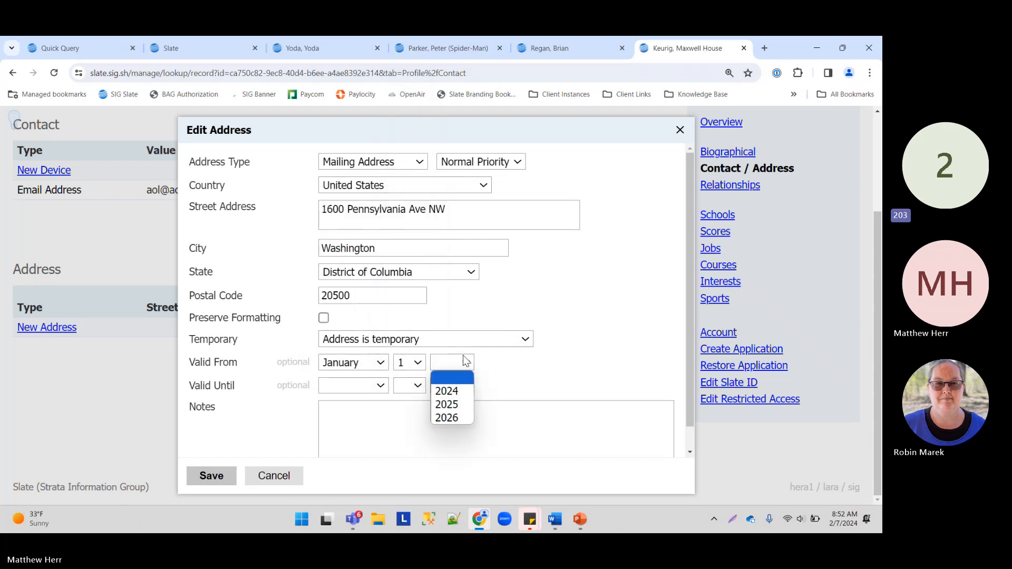
pyautogui.click(451, 391)
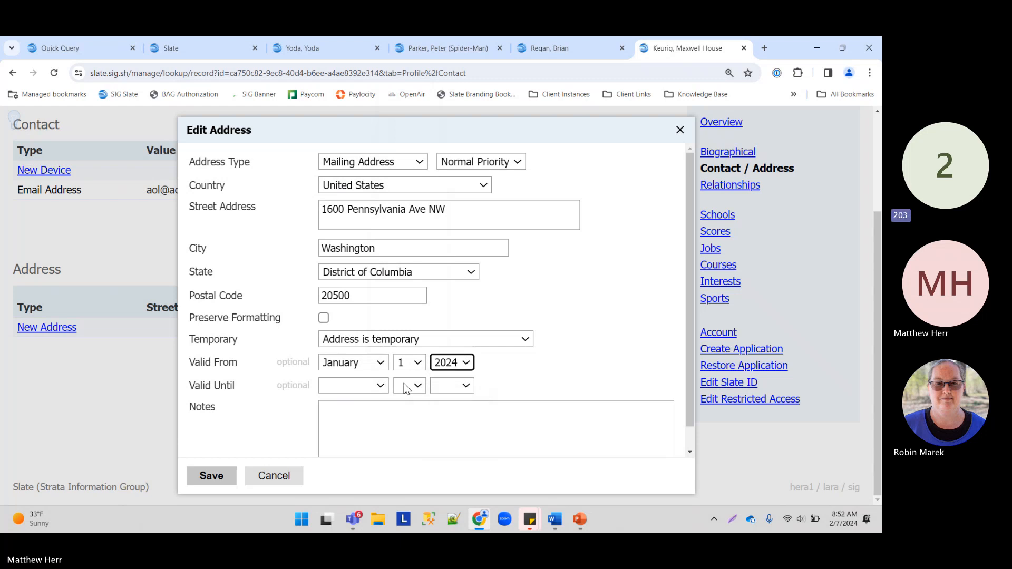
# Step: Set the address valid until January 1, 2026 and save it
pyautogui.click(356, 393)
pyautogui.click(349, 223)
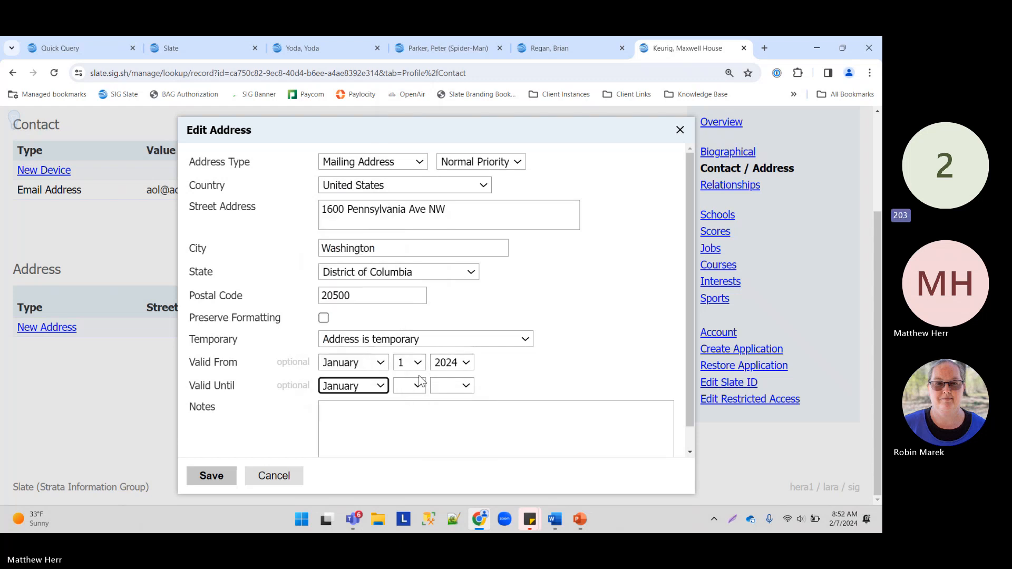
pyautogui.click(412, 385)
pyautogui.click(405, 131)
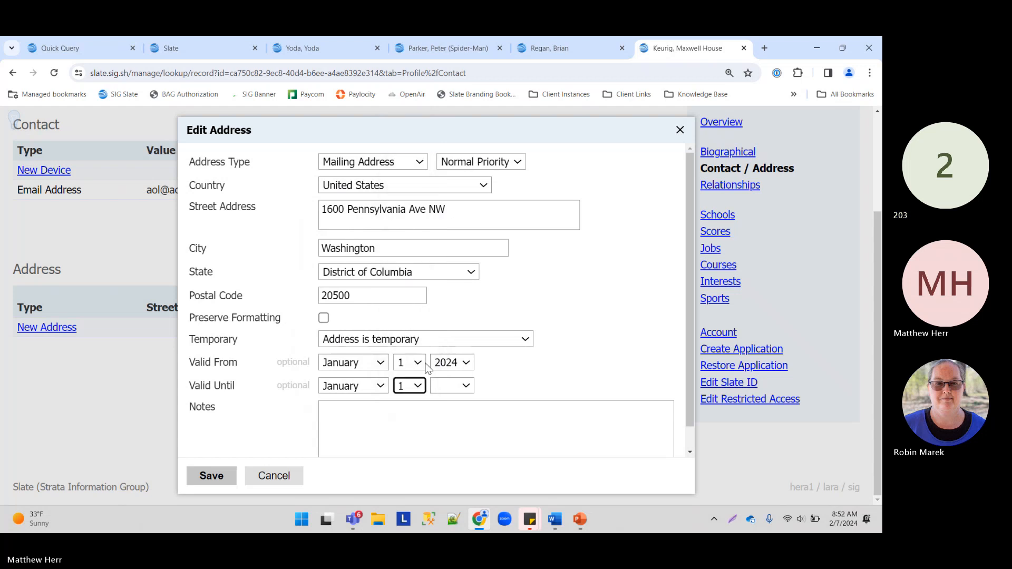
pyautogui.click(466, 386)
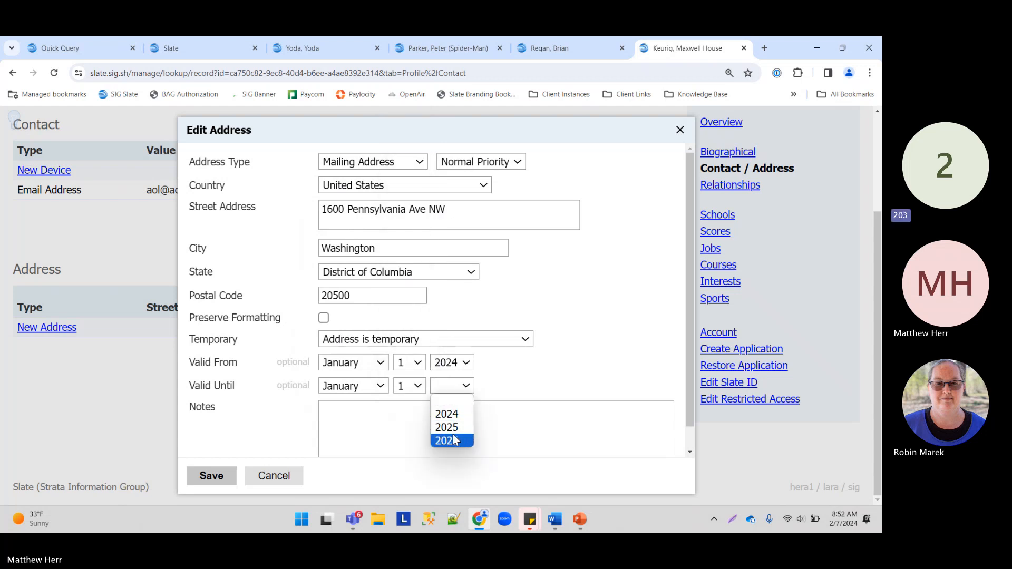
pyautogui.click(452, 428)
pyautogui.click(451, 387)
pyautogui.click(451, 441)
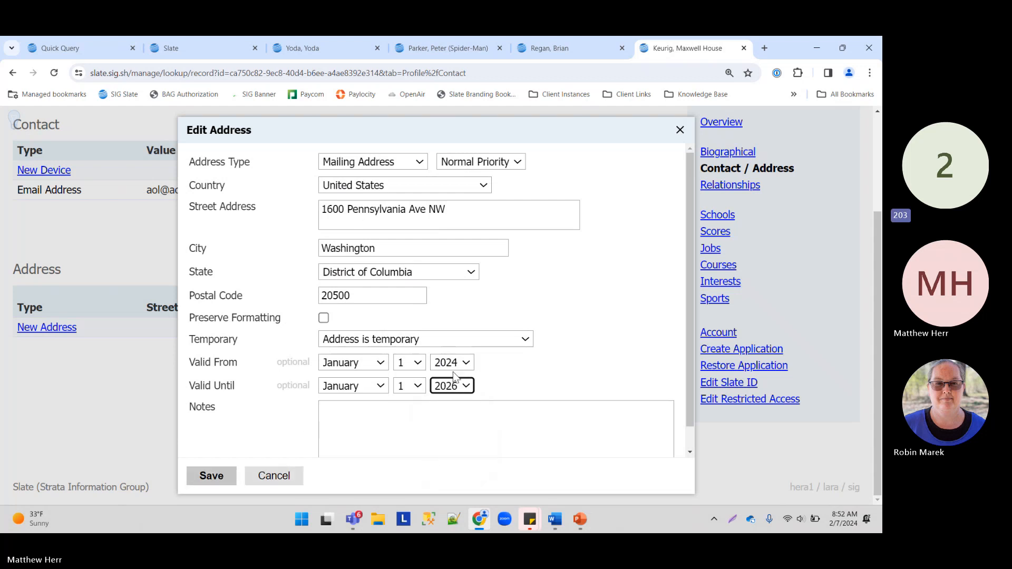
pyautogui.click(227, 461)
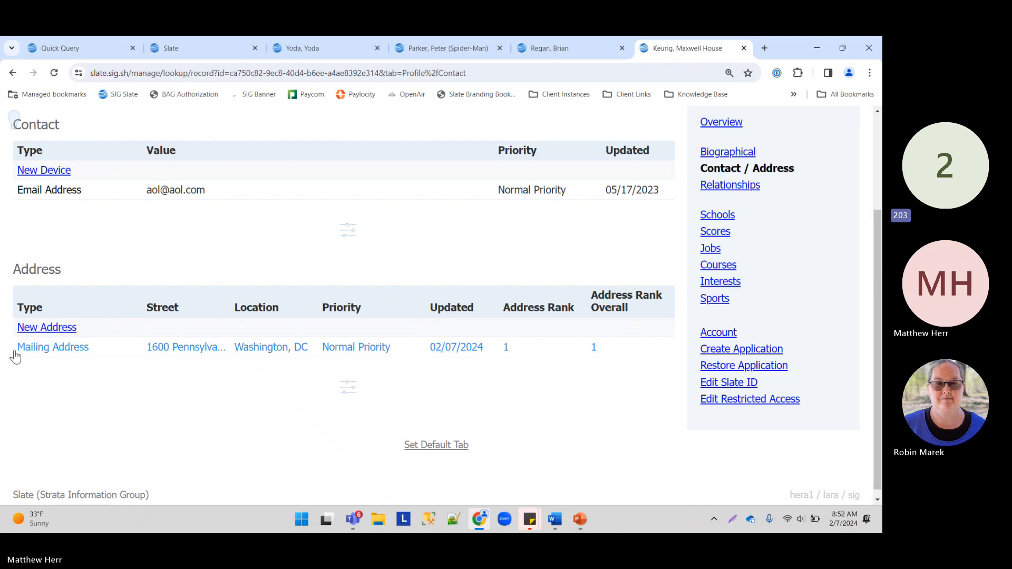
pyautogui.click(21, 347)
pyautogui.click(343, 209)
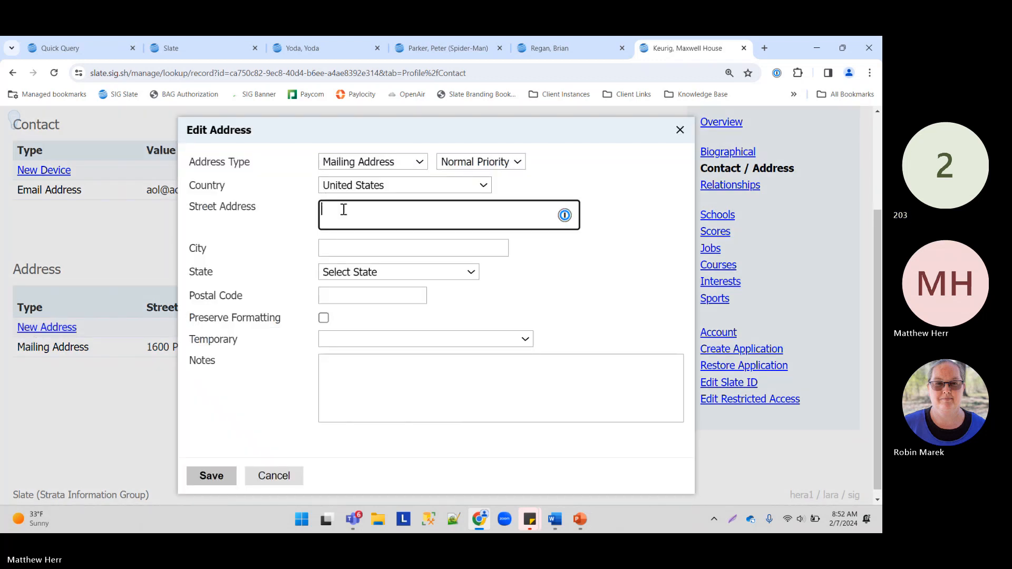
pyautogui.click(383, 165)
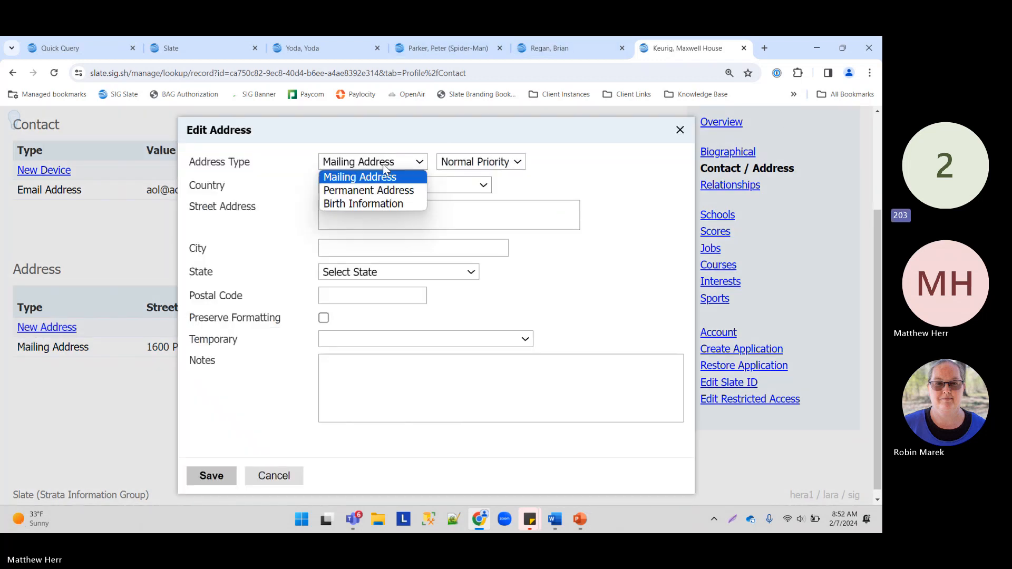
pyautogui.click(386, 176)
pyautogui.click(384, 216)
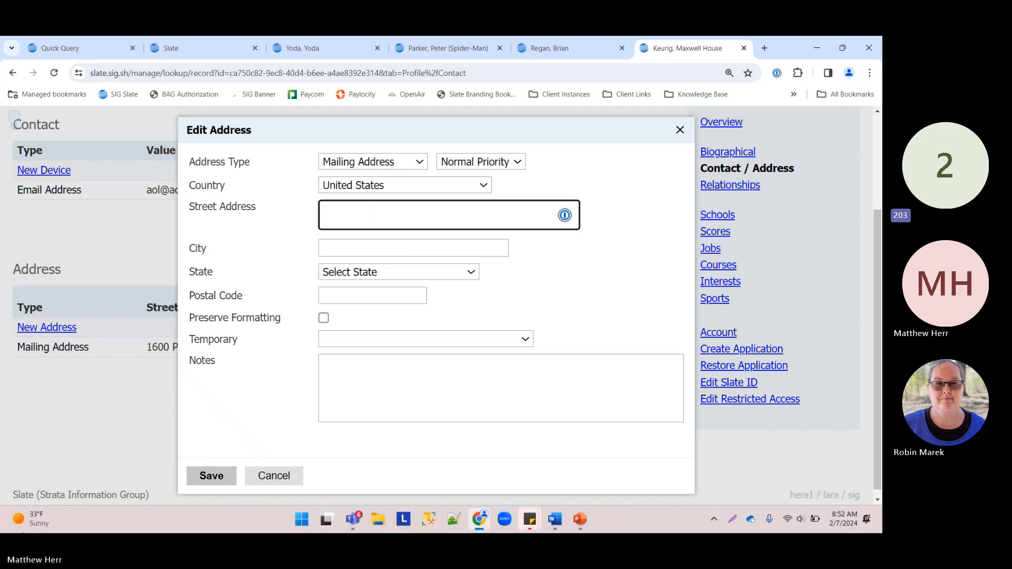
pyautogui.write('153')
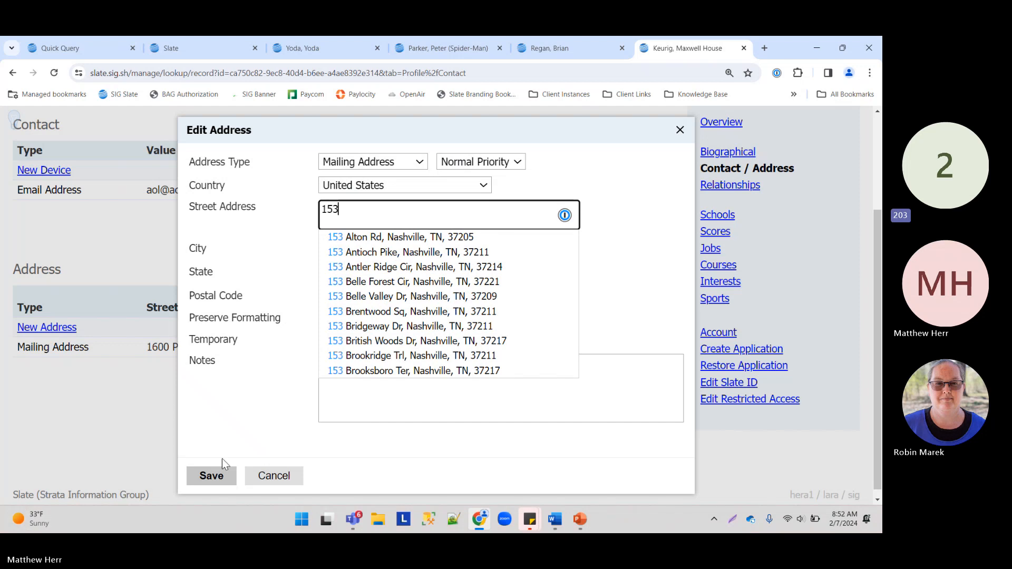
pyautogui.click(417, 268)
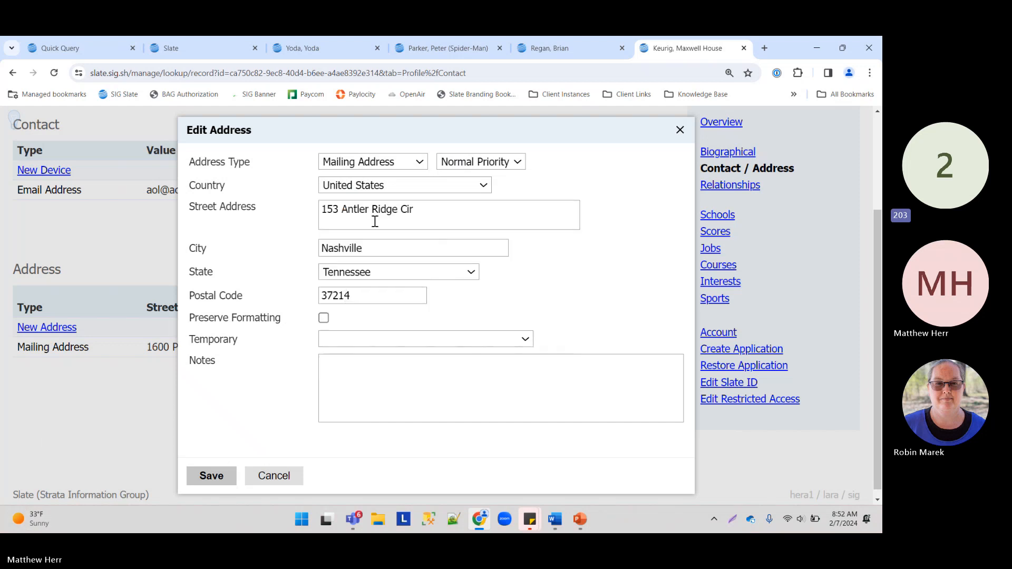
# Step: Mark the Nashville address as temporary, valid from January 2, 2026
pyautogui.click(369, 340)
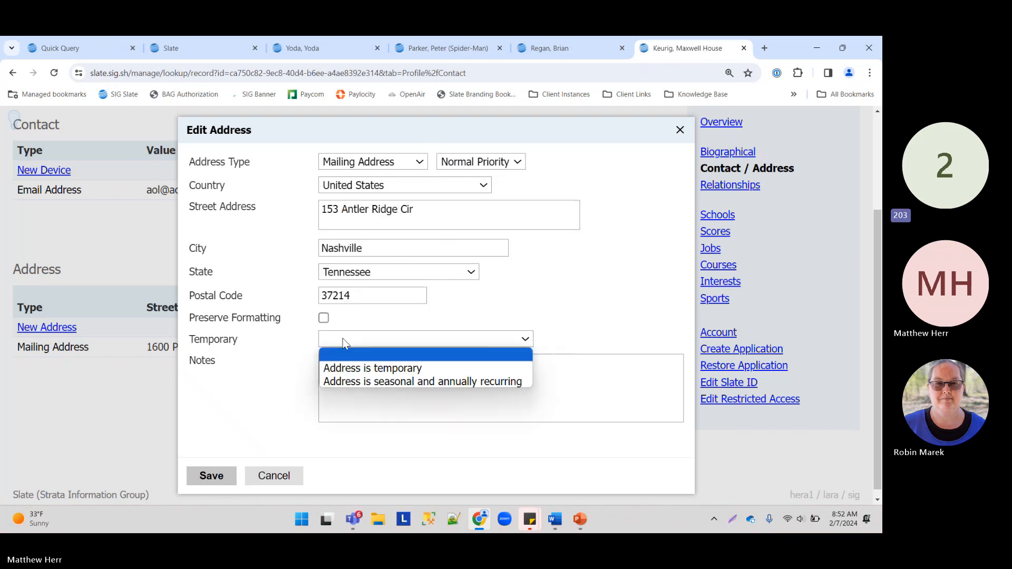
pyautogui.click(362, 369)
pyautogui.click(355, 364)
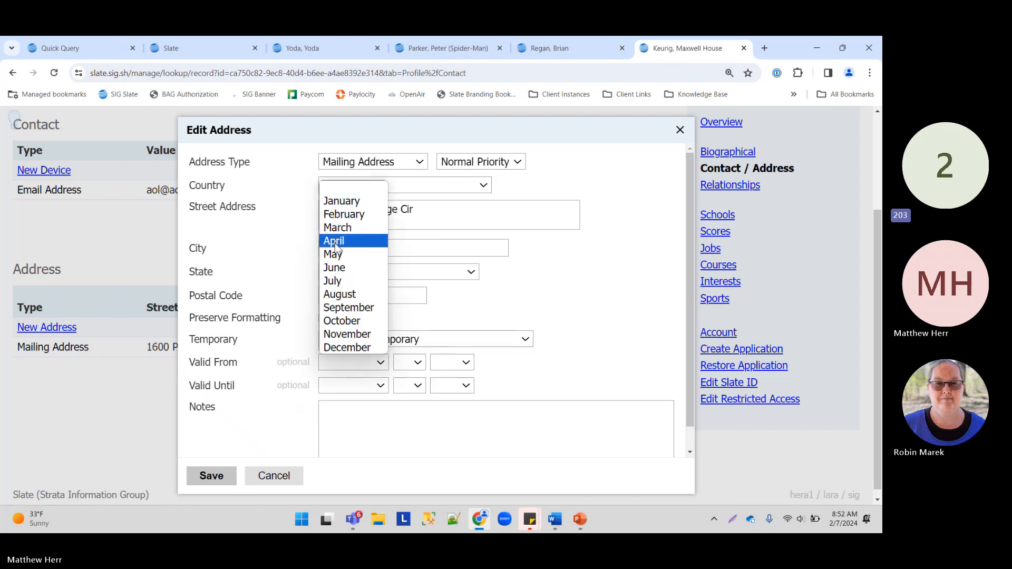
pyautogui.click(348, 201)
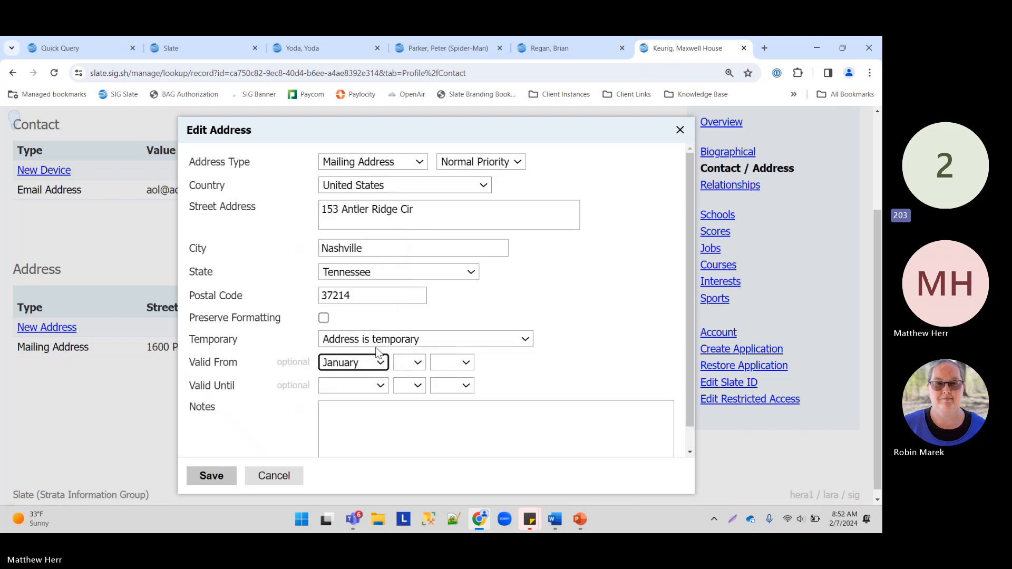
pyautogui.click(413, 363)
pyautogui.click(402, 121)
pyautogui.click(451, 363)
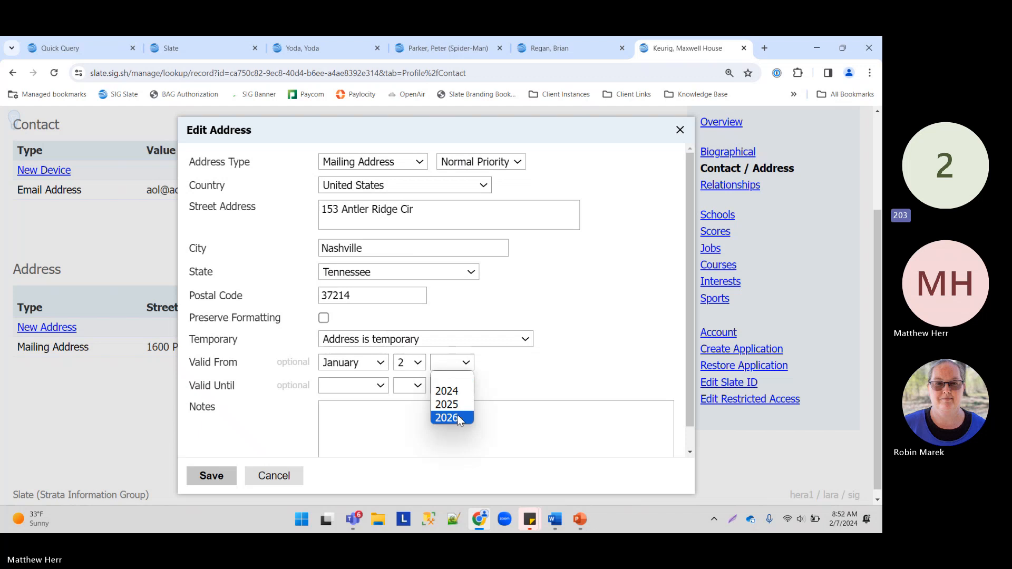
pyautogui.click(457, 417)
# Step: Set the Nashville address valid until December 18, 2026 and save it
pyautogui.click(352, 383)
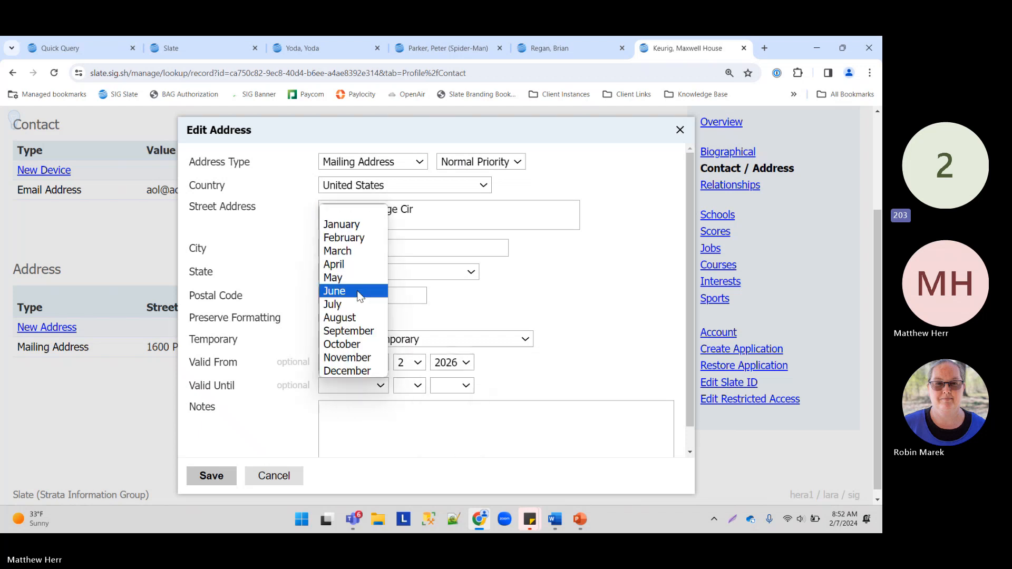
pyautogui.click(348, 372)
pyautogui.click(412, 386)
pyautogui.click(405, 348)
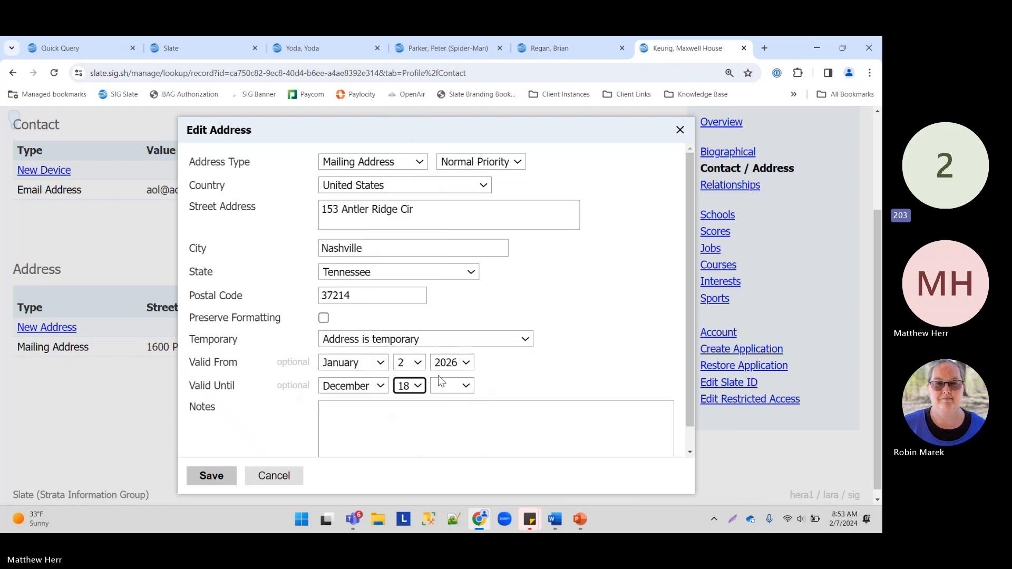
pyautogui.click(448, 386)
pyautogui.click(449, 441)
pyautogui.click(221, 478)
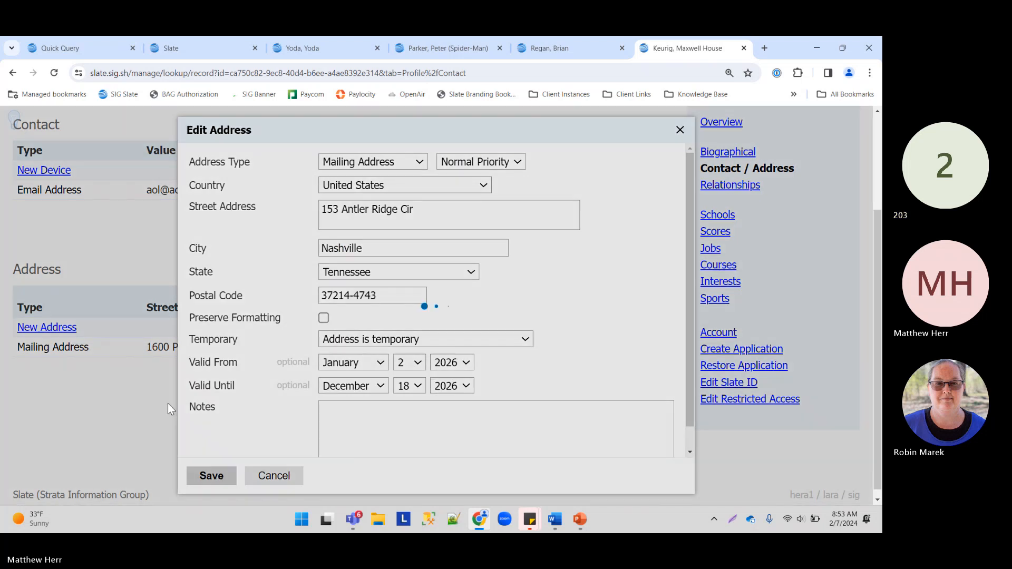
pyautogui.click(40, 329)
pyautogui.click(348, 167)
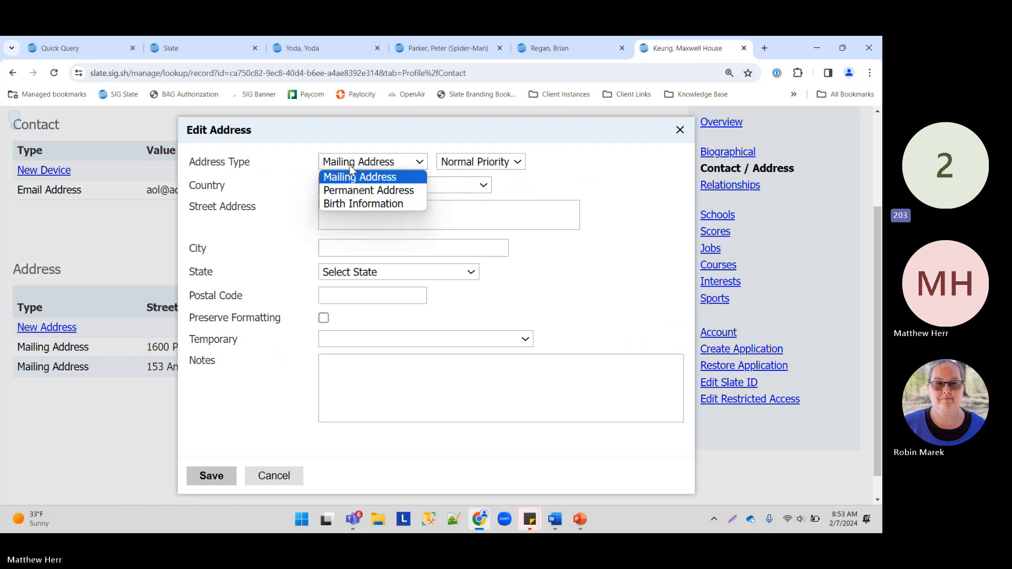
pyautogui.click(355, 192)
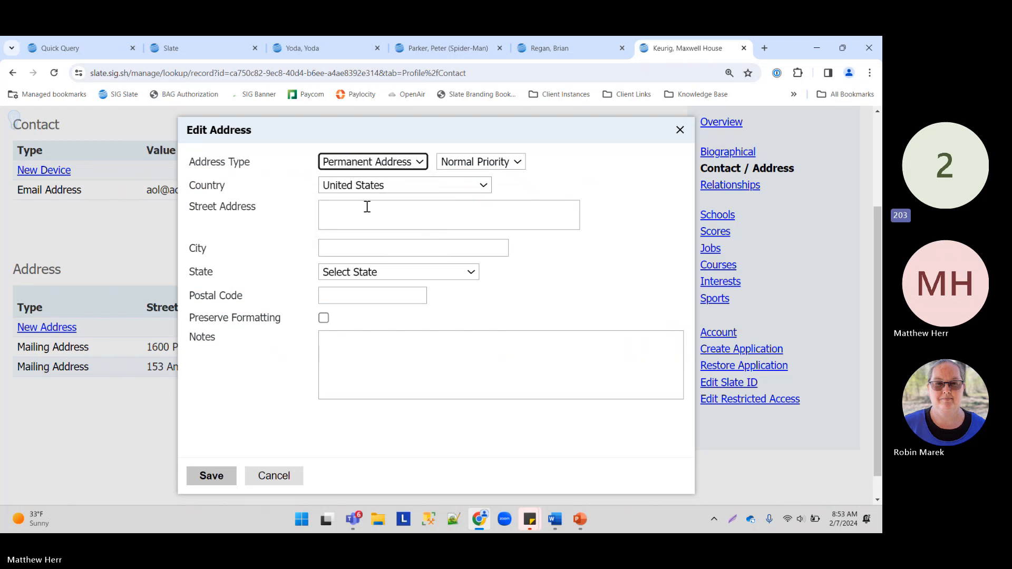
pyautogui.click(367, 207)
pyautogui.write('555')
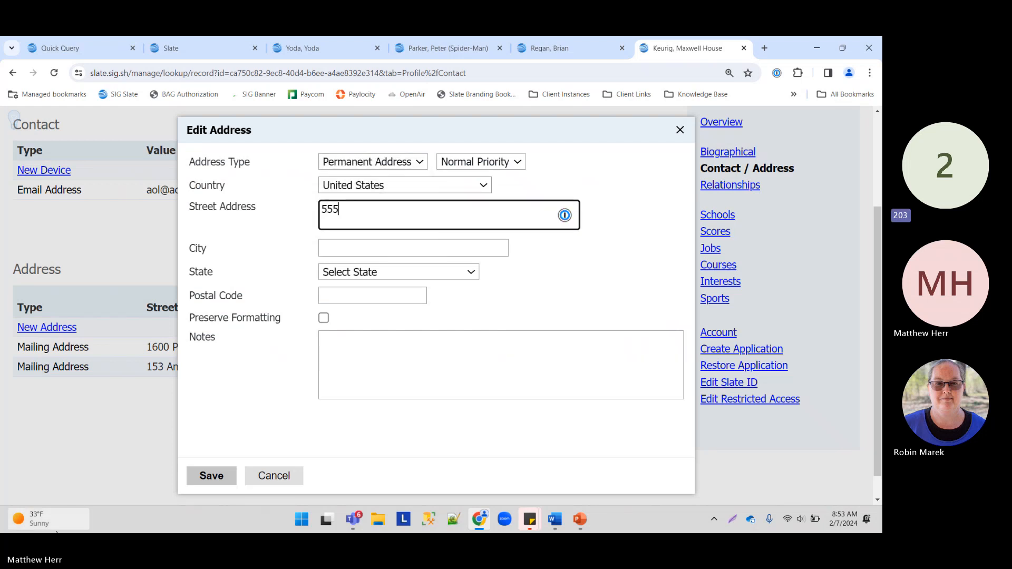
pyautogui.press('Down')
pyautogui.press('Down')
pyautogui.press('Return')
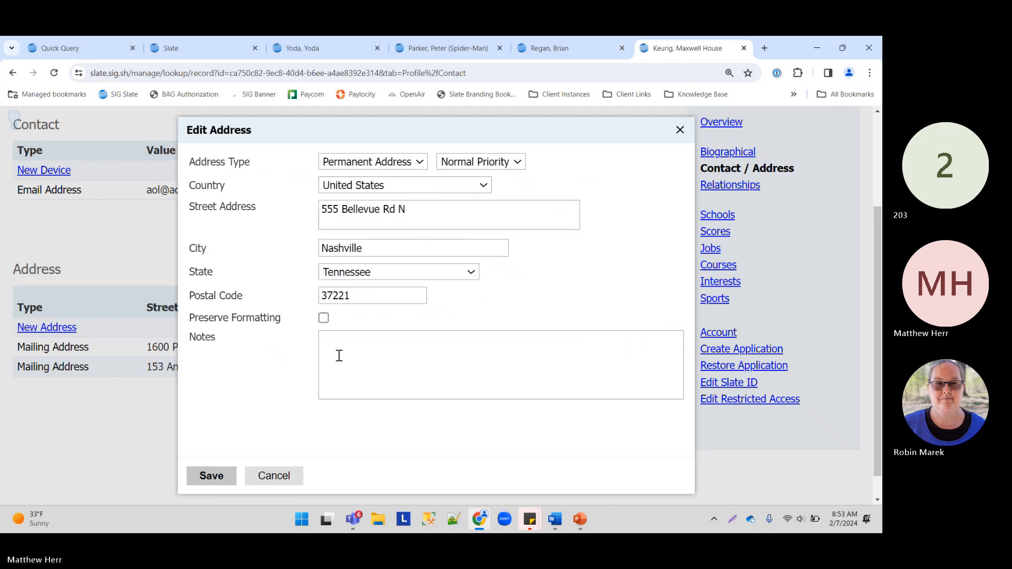
pyautogui.click(217, 475)
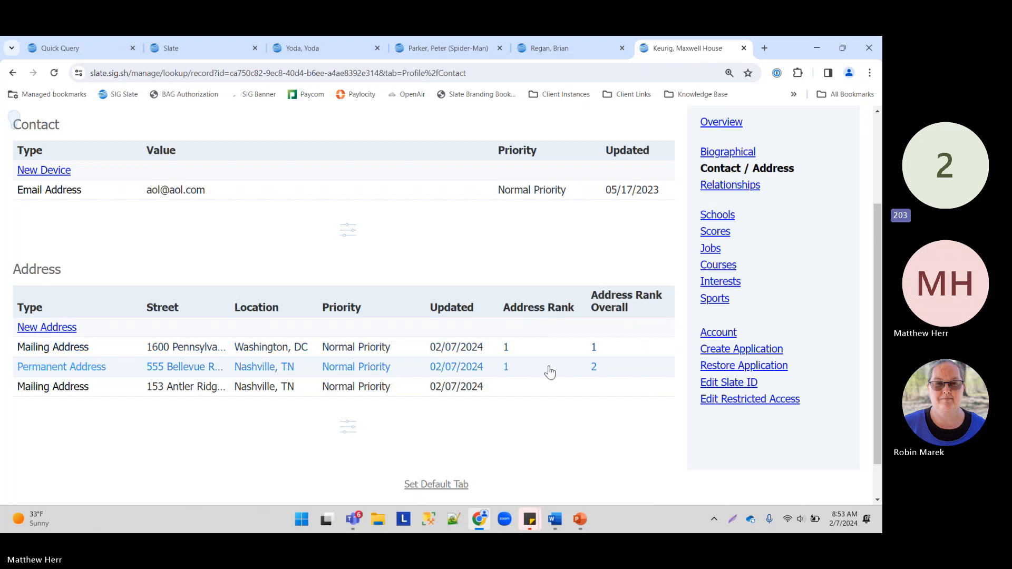
pyautogui.click(348, 430)
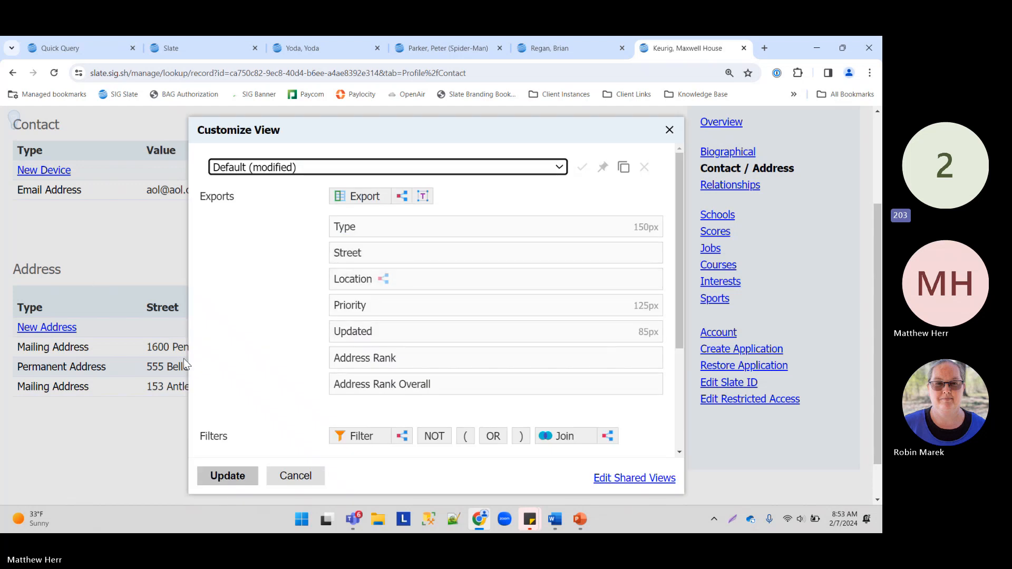
pyautogui.click(285, 475)
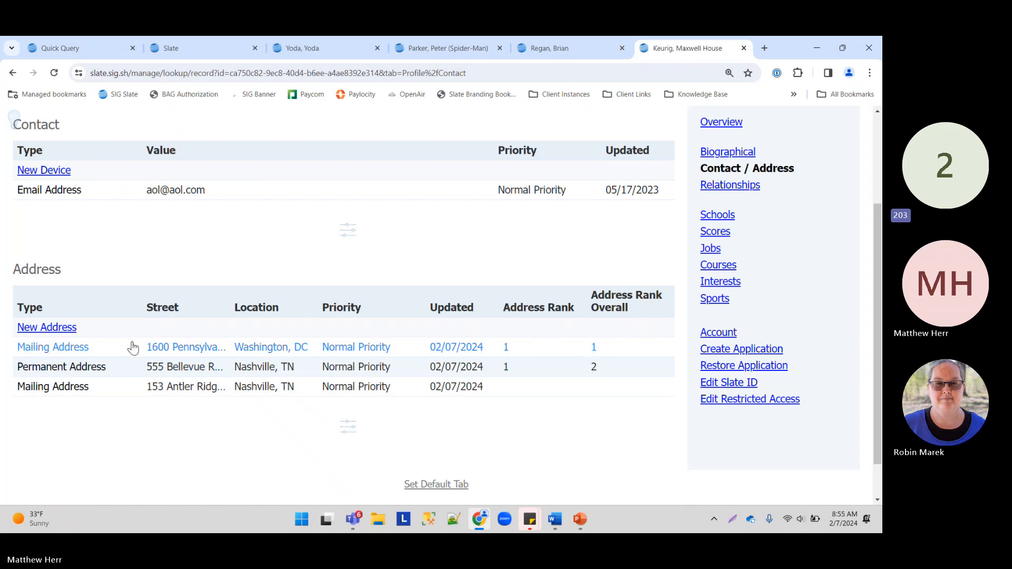
# Step: Change the 1600 Pennsylvania address to end on January 4, 2024
pyautogui.click(201, 348)
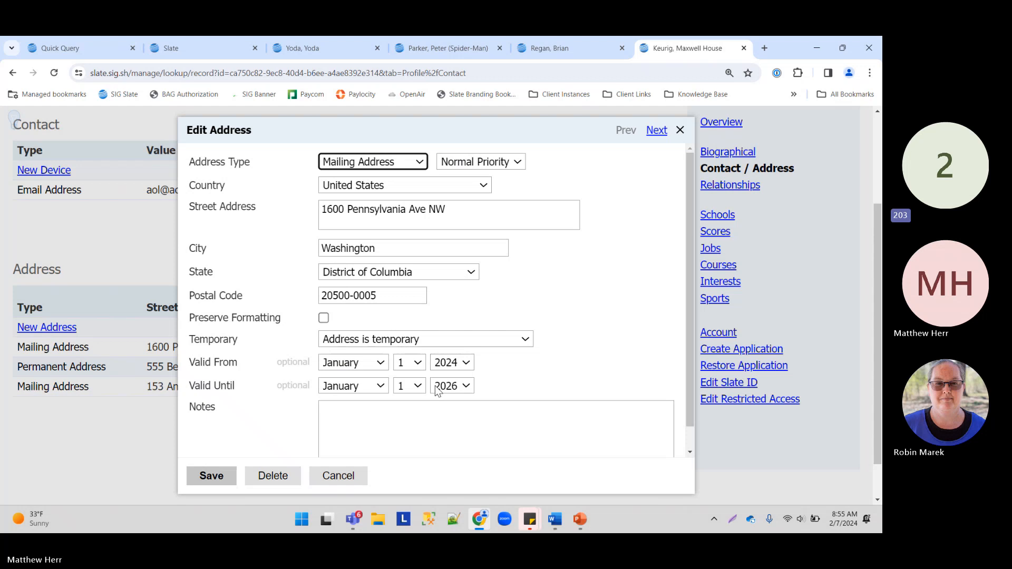
pyautogui.click(449, 364)
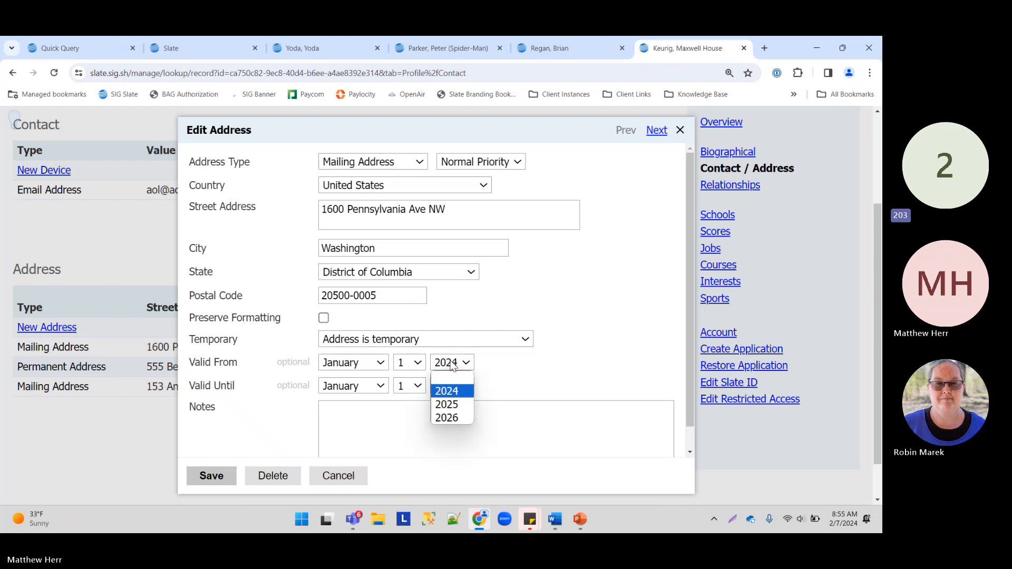
pyautogui.click(454, 391)
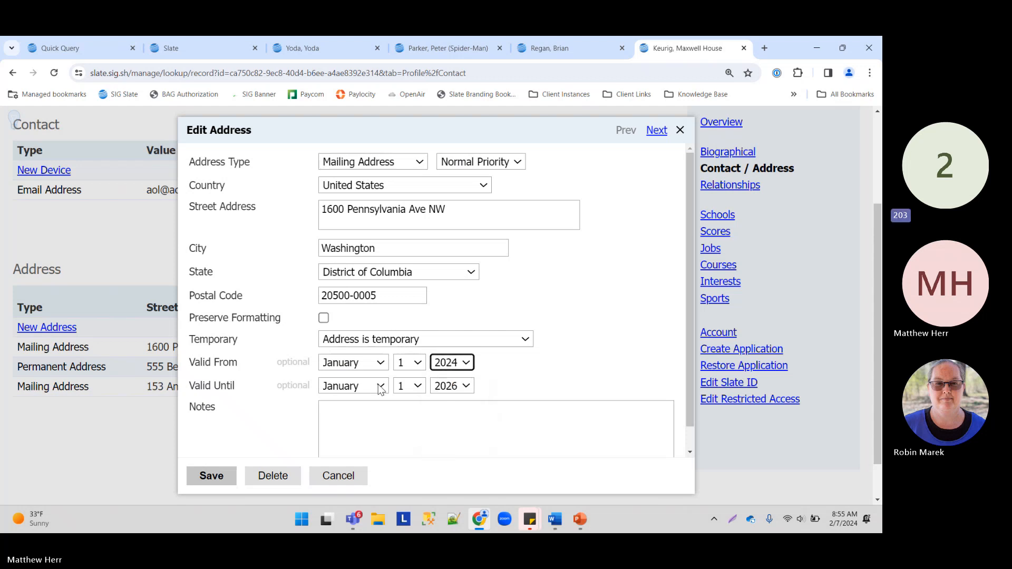
pyautogui.click(458, 388)
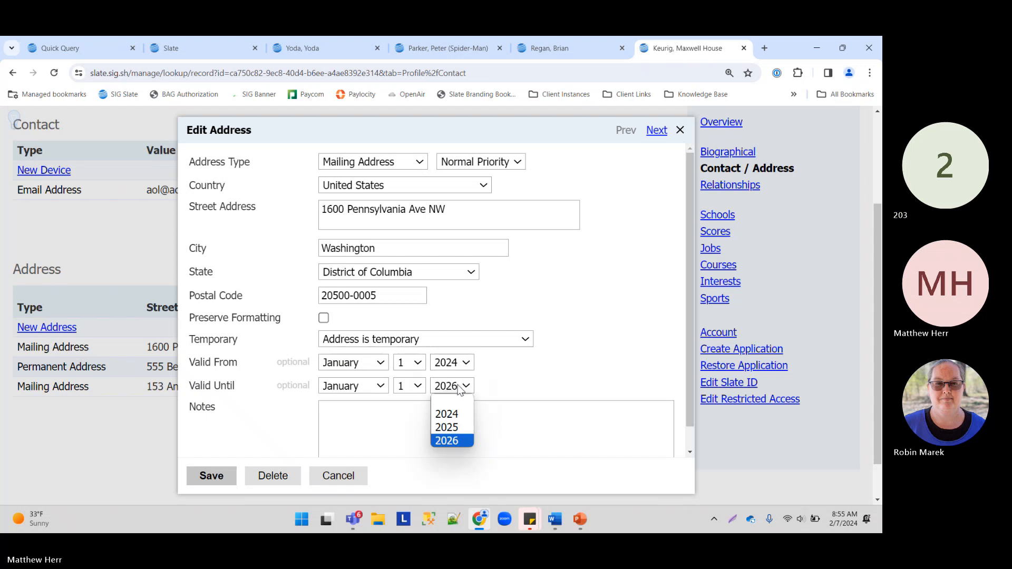
pyautogui.click(446, 414)
pyautogui.click(408, 386)
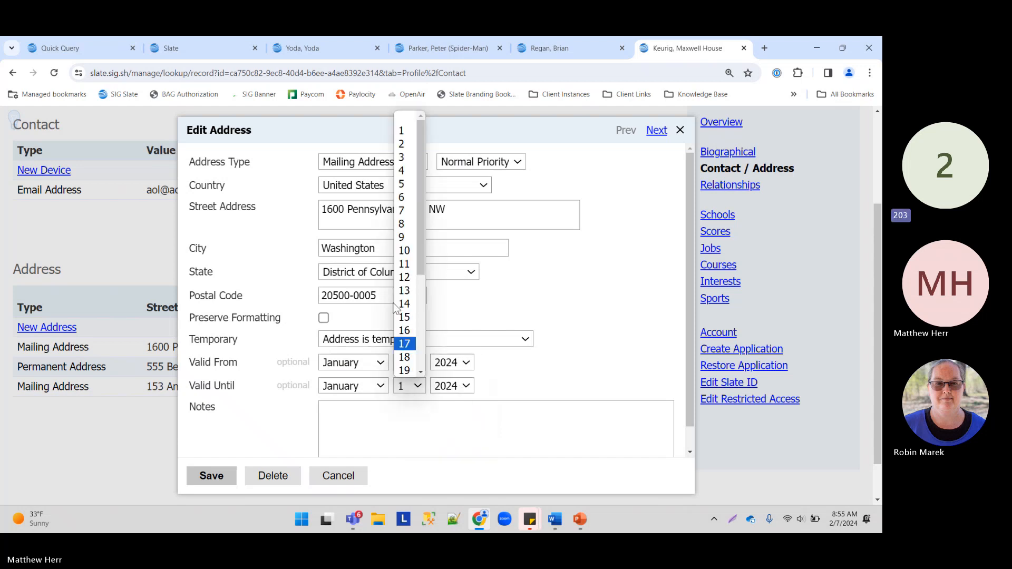
pyautogui.click(405, 171)
pyautogui.click(211, 476)
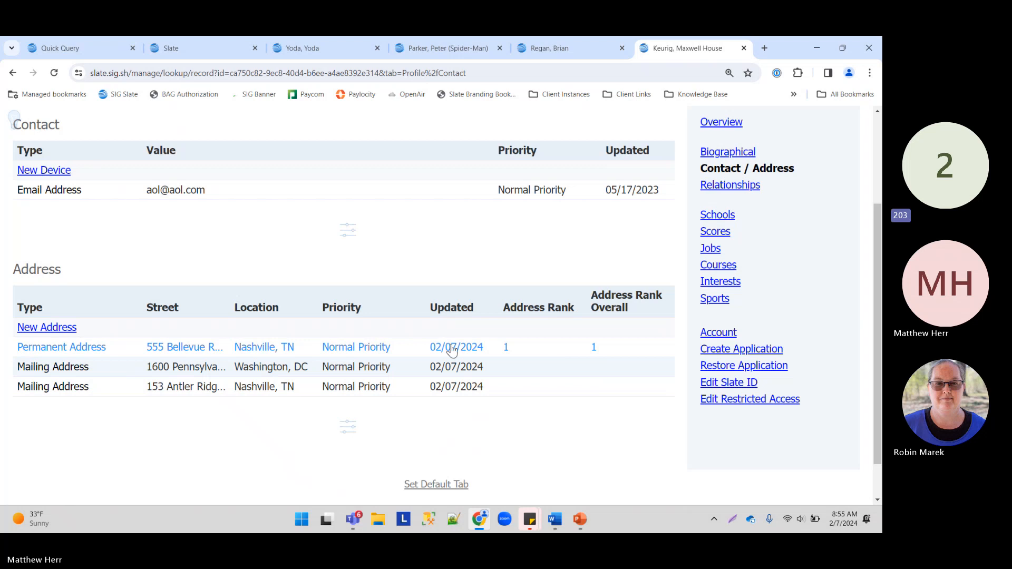
pyautogui.click(188, 389)
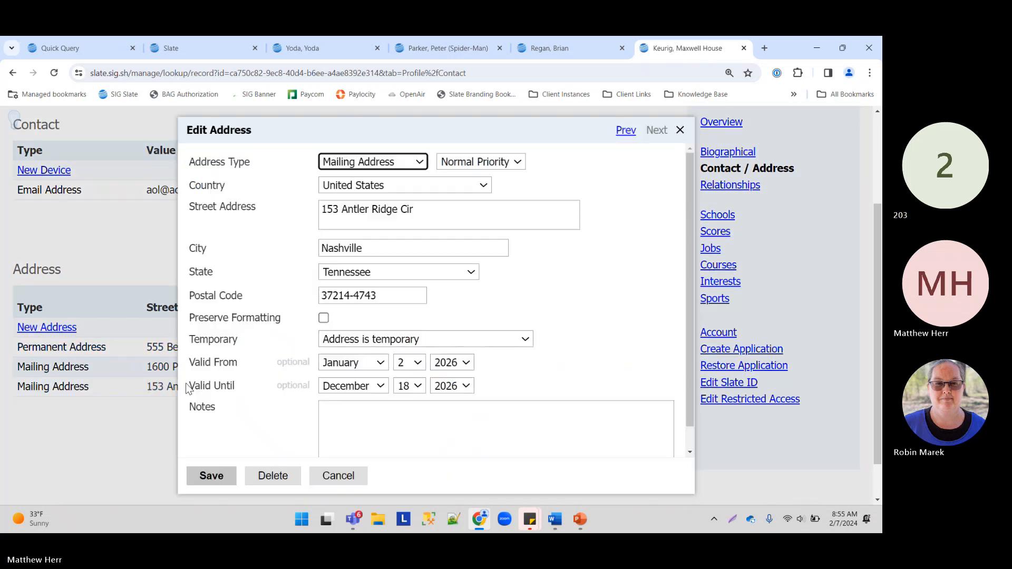
pyautogui.click(450, 363)
pyautogui.click(447, 392)
pyautogui.click(409, 363)
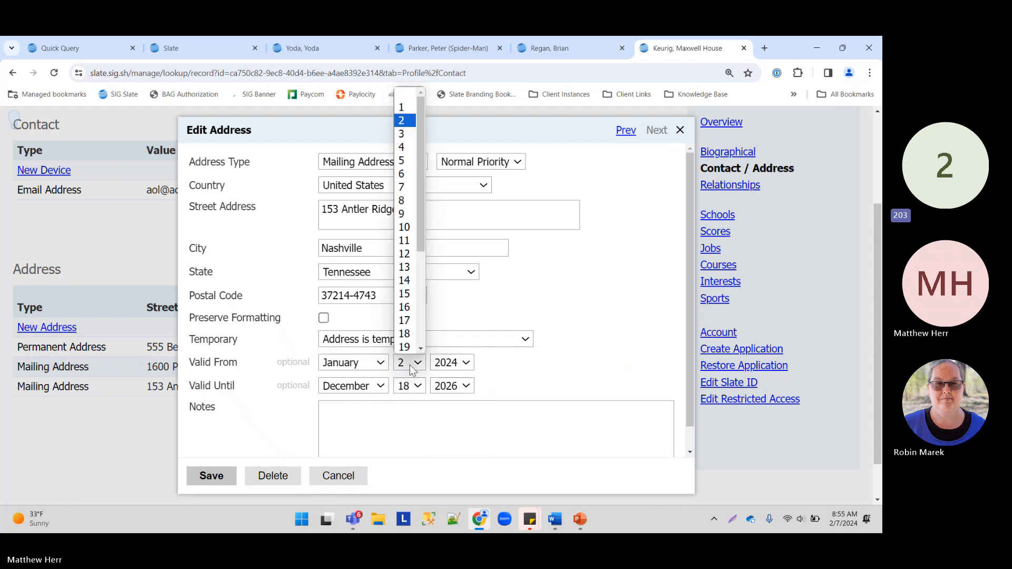
pyautogui.click(404, 161)
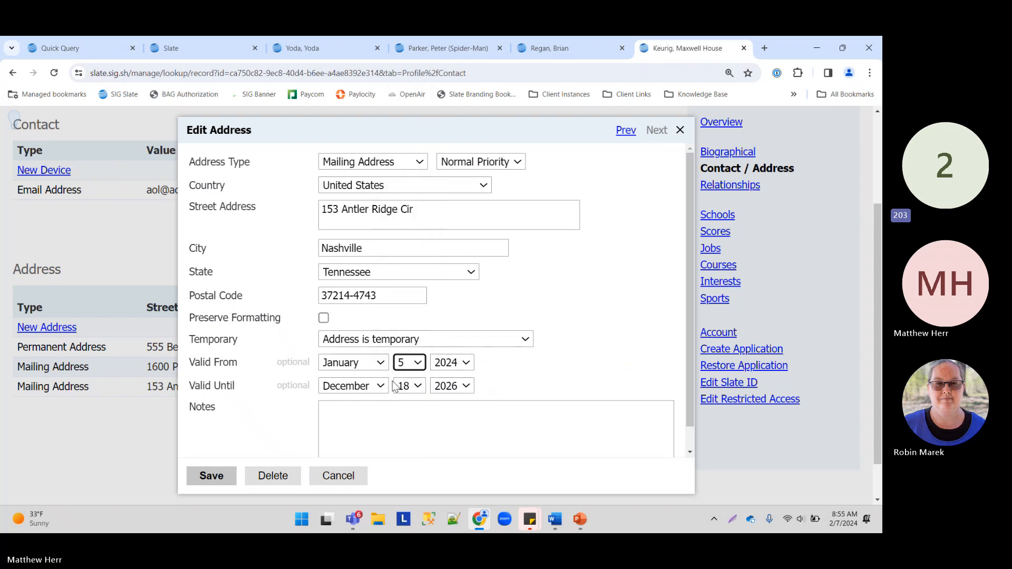
pyautogui.click(344, 388)
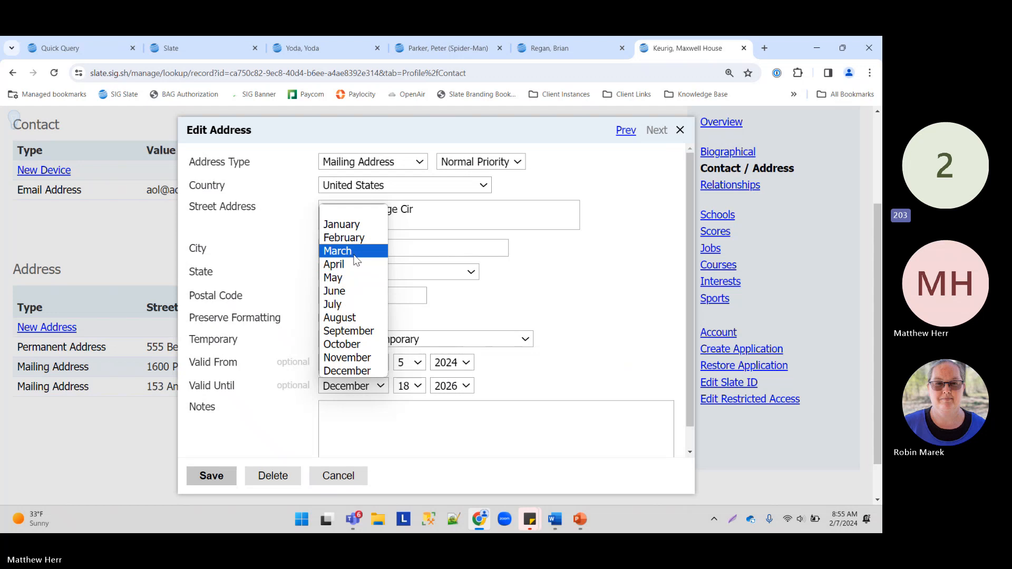
pyautogui.click(343, 238)
pyautogui.click(451, 386)
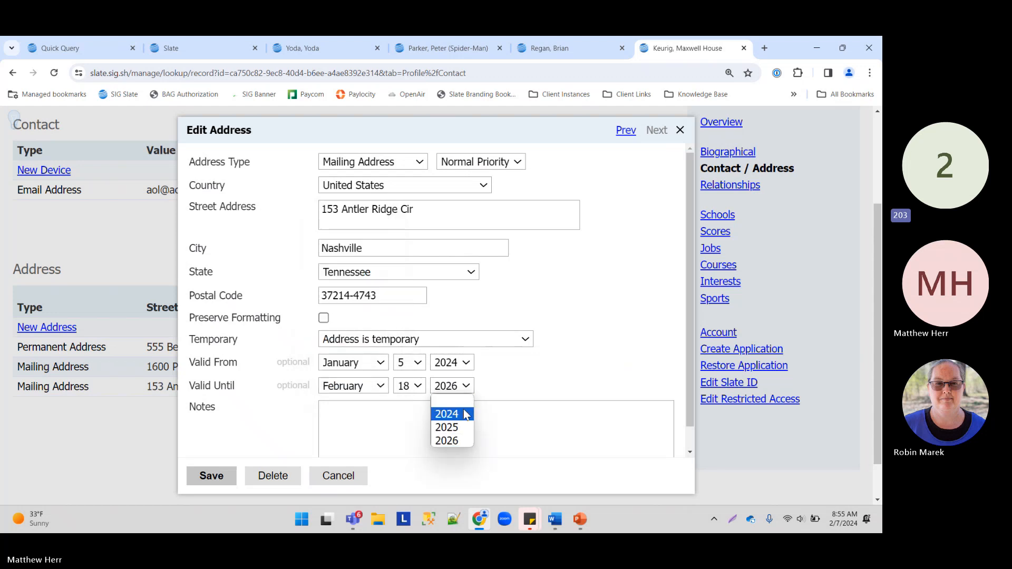
pyautogui.click(447, 413)
pyautogui.click(231, 475)
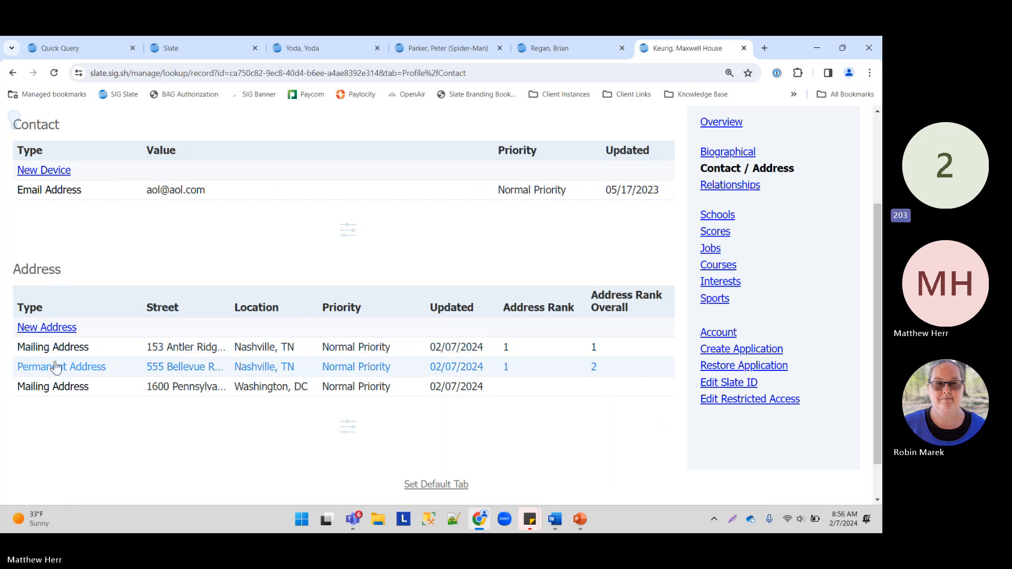
# Step: Change the 1600 Pennsylvania Mailing Address validity to January 17 – February 19, 2024 and save
pyautogui.click(80, 385)
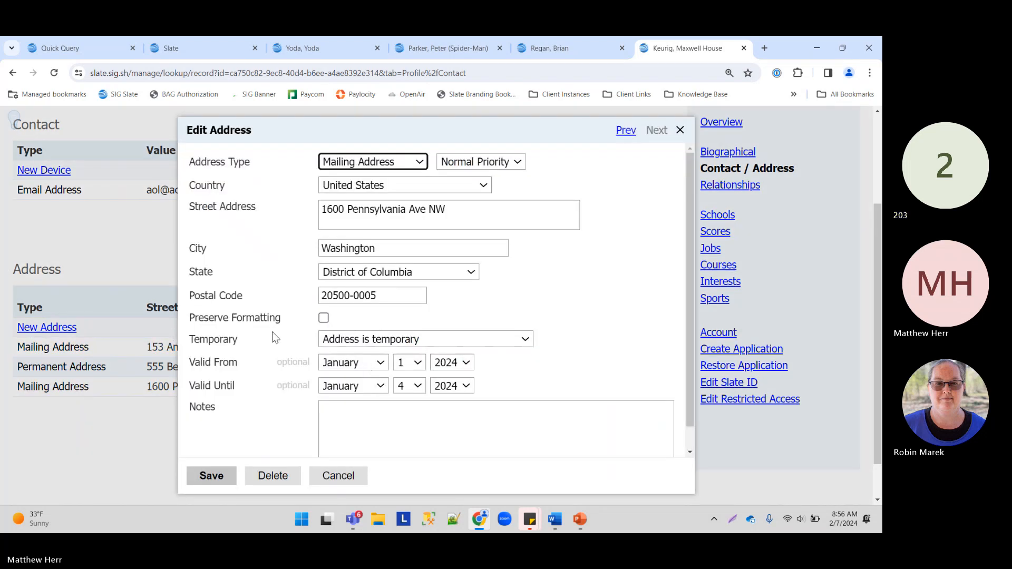
pyautogui.click(379, 386)
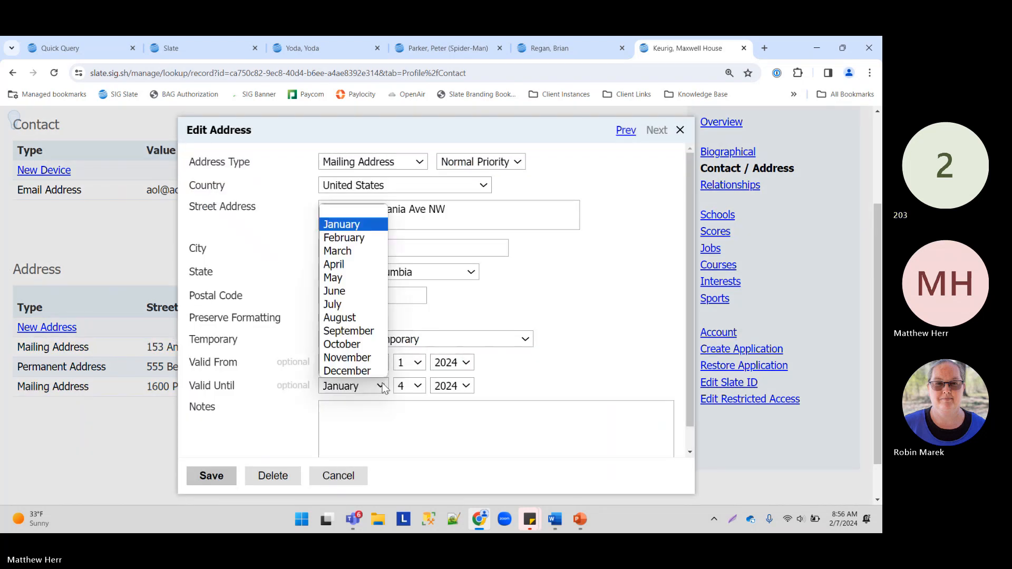
pyautogui.click(358, 241)
pyautogui.click(441, 390)
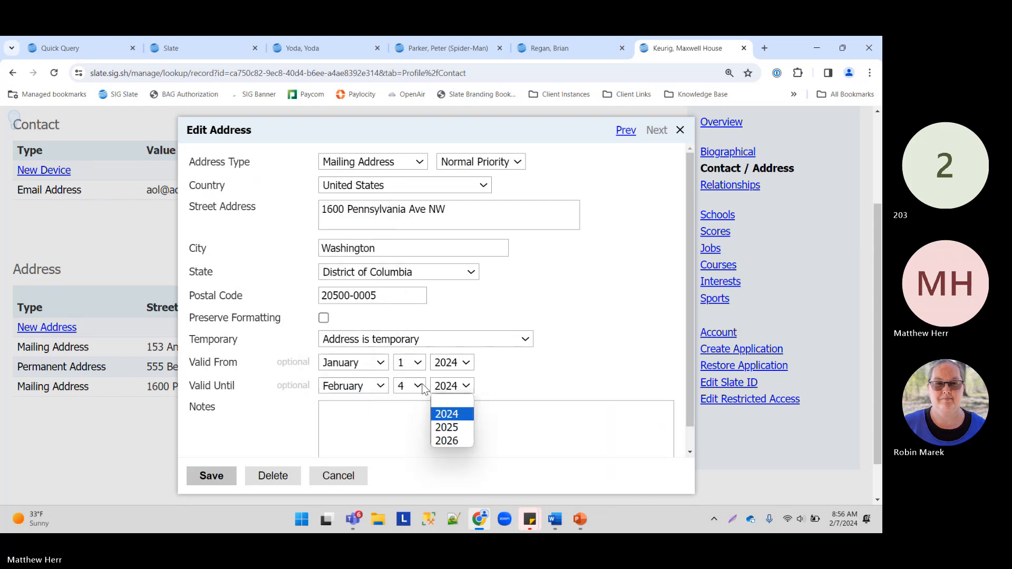
pyautogui.click(418, 386)
pyautogui.click(407, 185)
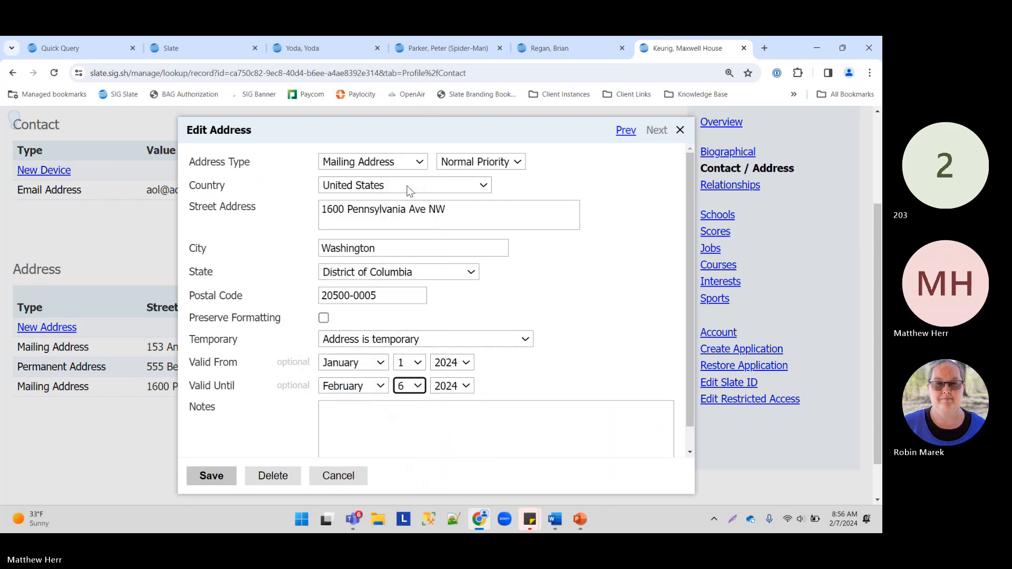
pyautogui.click(410, 364)
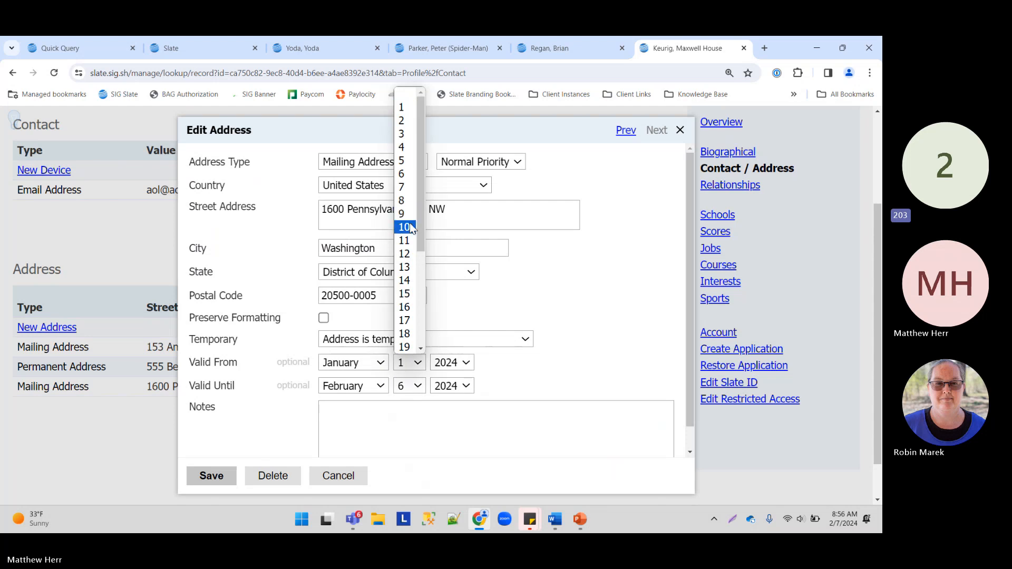
pyautogui.click(405, 320)
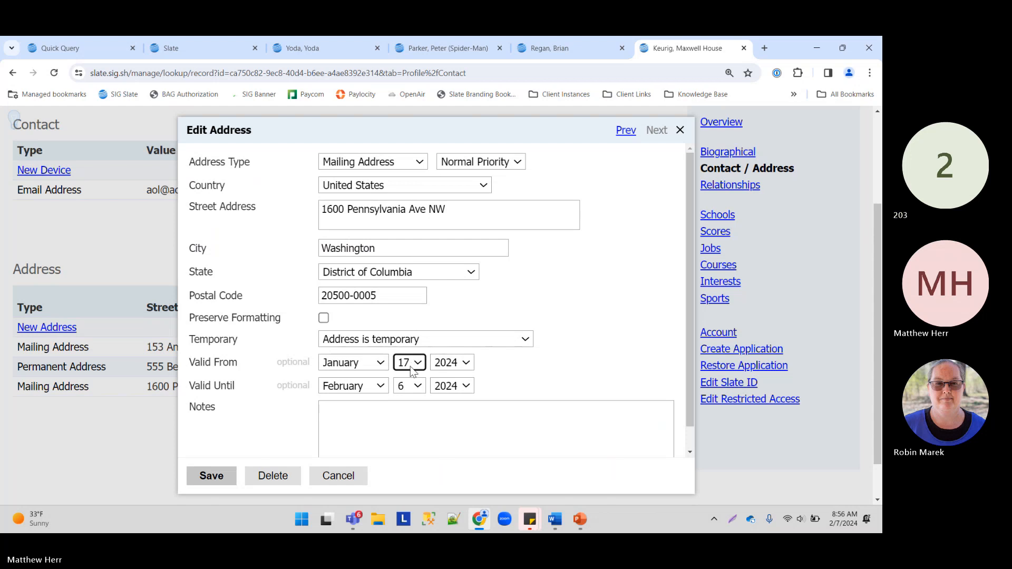
pyautogui.click(409, 386)
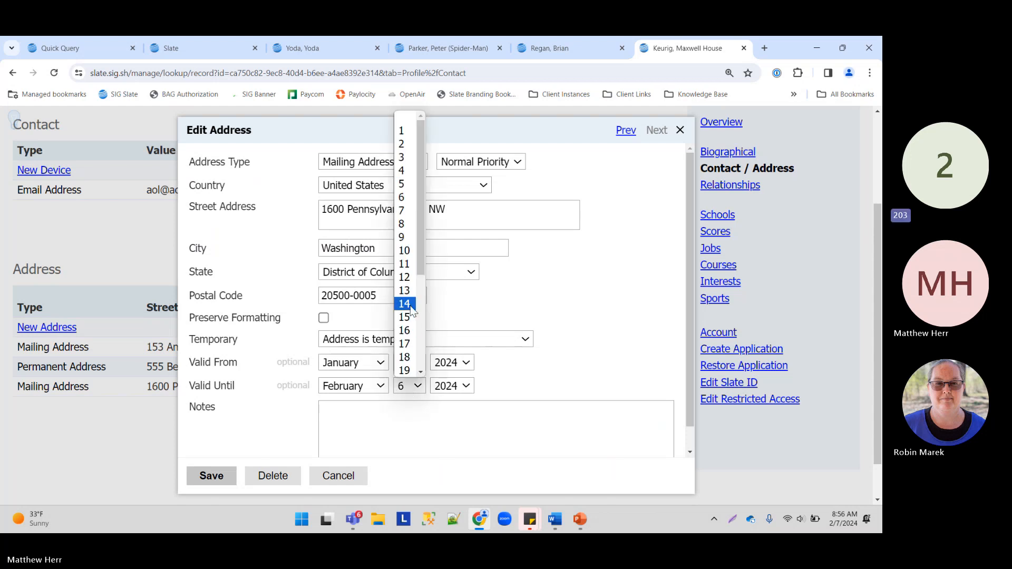
pyautogui.click(404, 371)
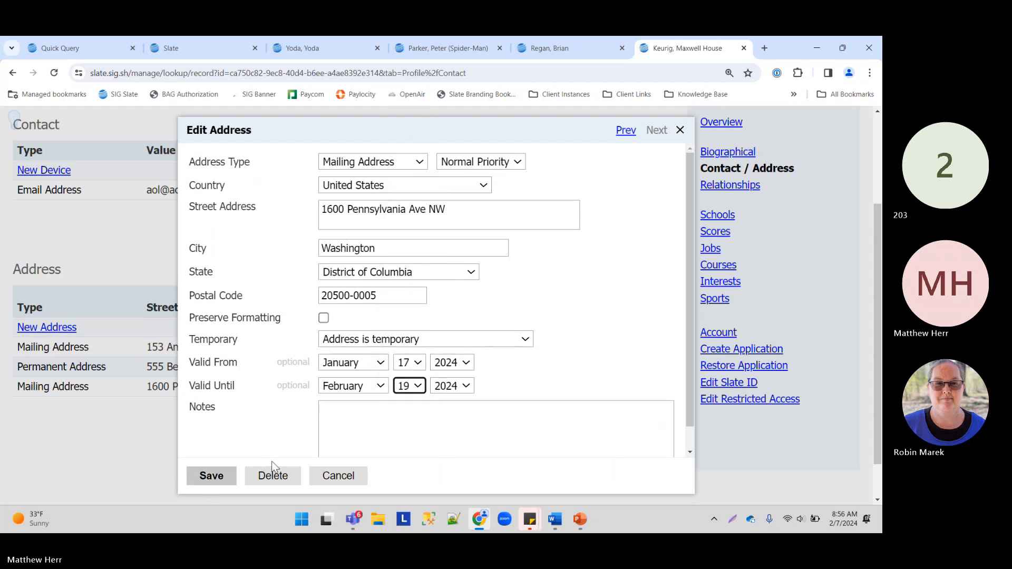
pyautogui.click(212, 477)
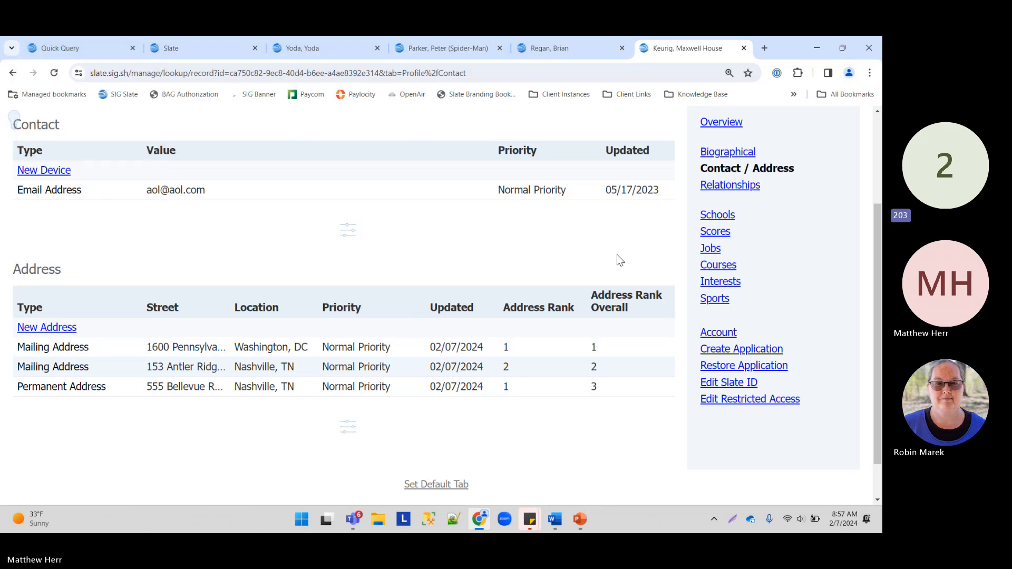
# Step: Copy the test applicant's ID number from the record page
pyautogui.scroll(3, 622, 267)
pyautogui.doubleClick(809, 188)
pyautogui.rightClick(809, 189)
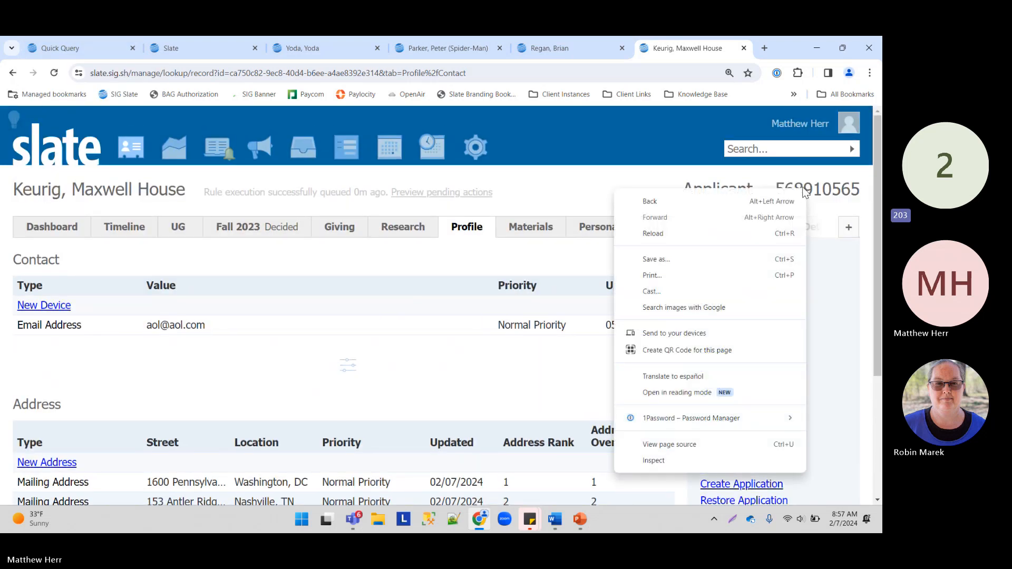
pyautogui.moveTo(804, 188); pyautogui.dragTo(812, 186)
pyautogui.doubleClick(807, 189)
pyautogui.rightClick(808, 189)
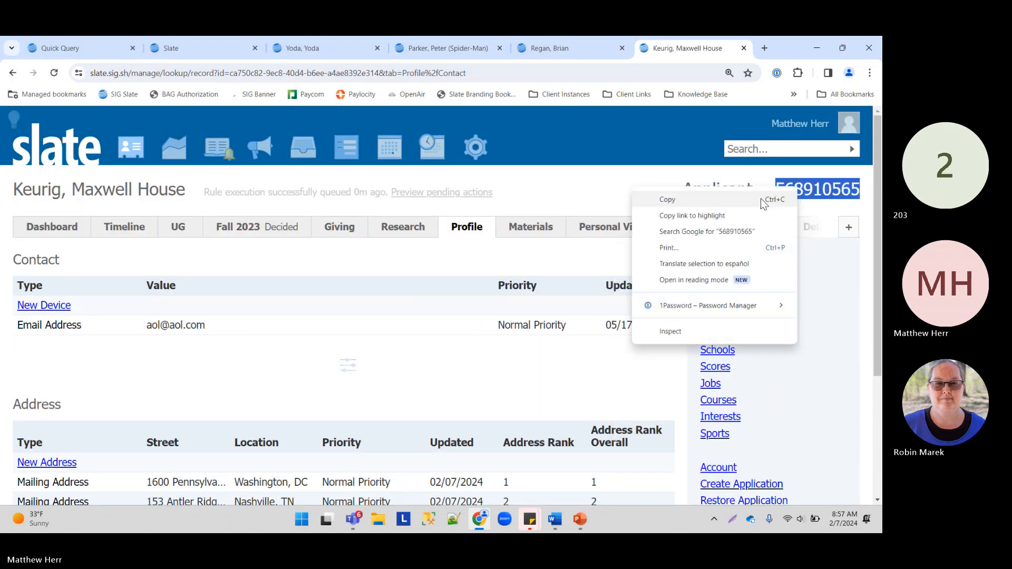
pyautogui.click(680, 199)
# Step: Back in the Quick Query, review the R1 and Overall parts of the export name
pyautogui.click(79, 48)
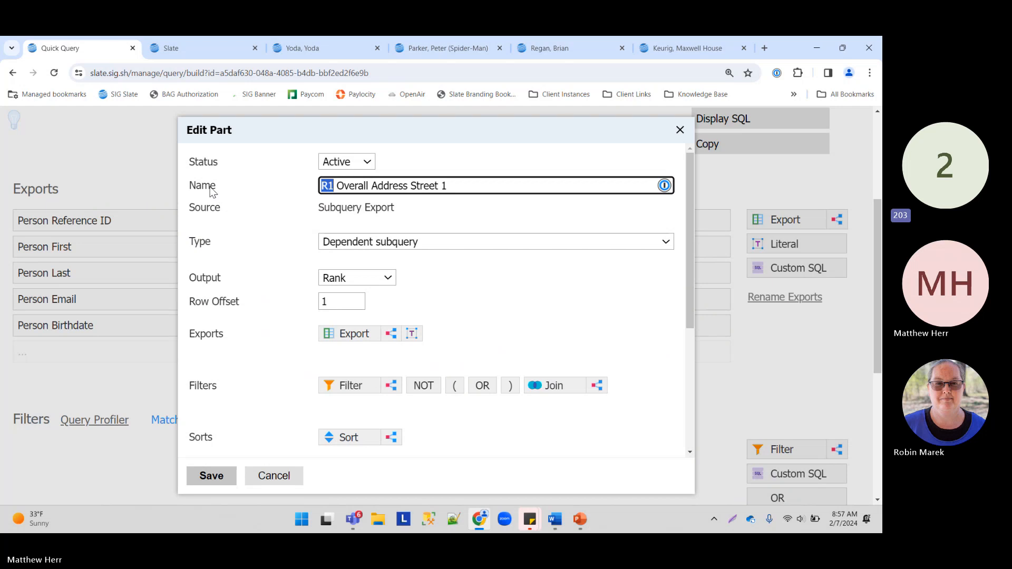
pyautogui.click(323, 185)
pyautogui.moveTo(322, 185); pyautogui.dragTo(335, 183)
pyautogui.click(326, 186)
pyautogui.moveTo(338, 186); pyautogui.dragTo(367, 188)
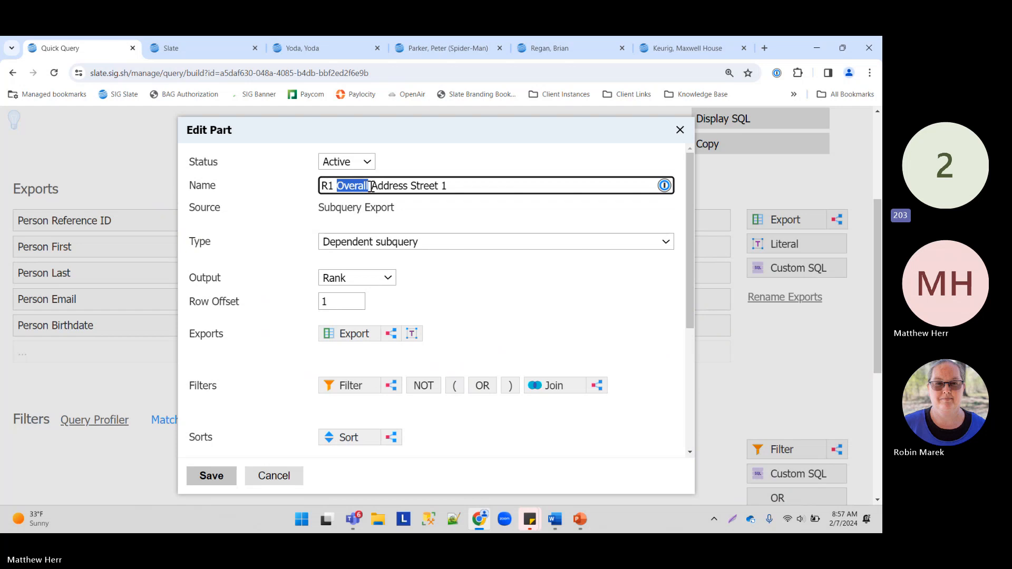
pyautogui.click(450, 186)
# Step: Browse the list of exports available to the subquery
pyautogui.click(353, 334)
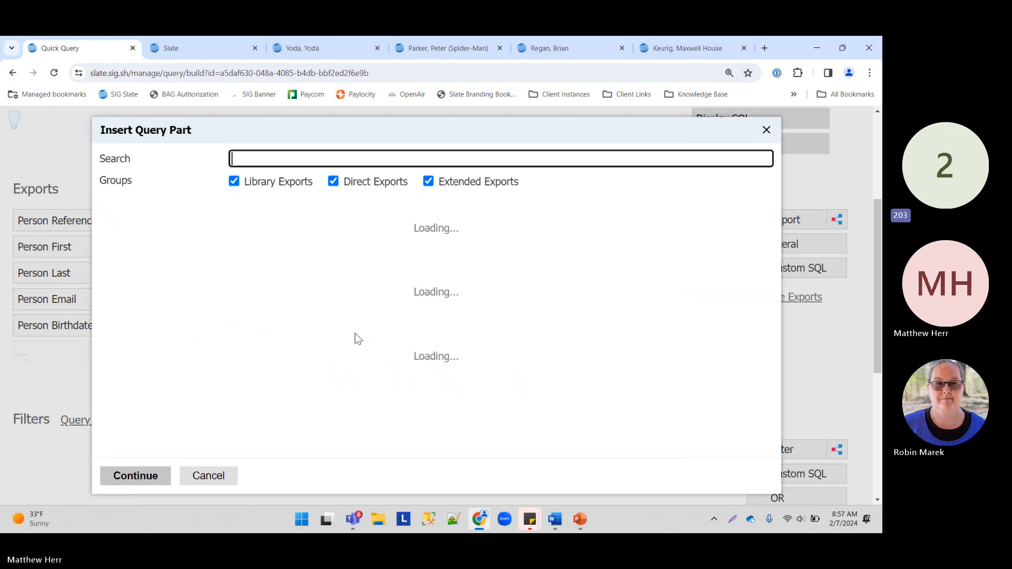
pyautogui.scroll(-2, 285, 316)
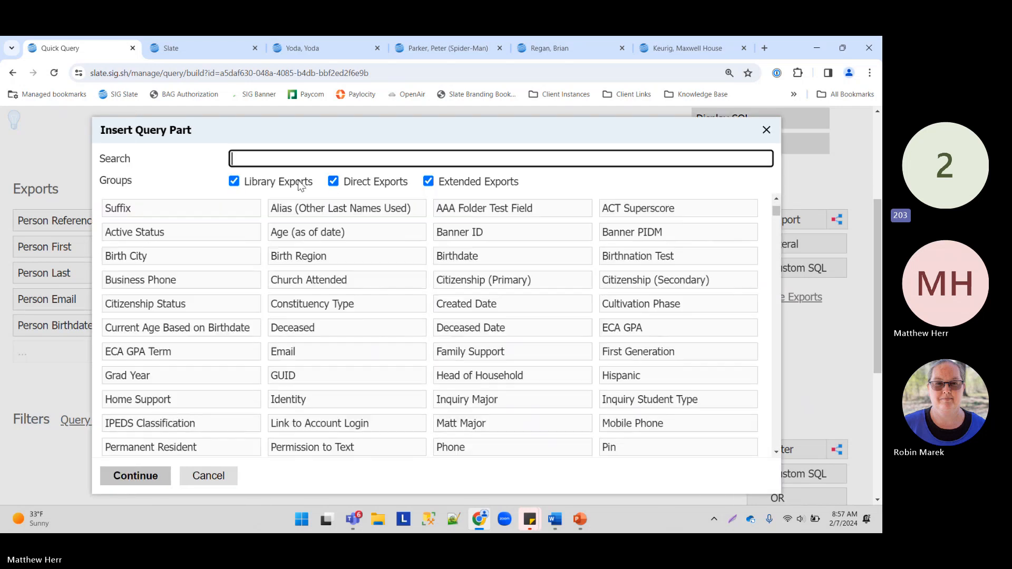
pyautogui.scroll(2, 149, 253)
pyautogui.scroll(-5, 256, 252)
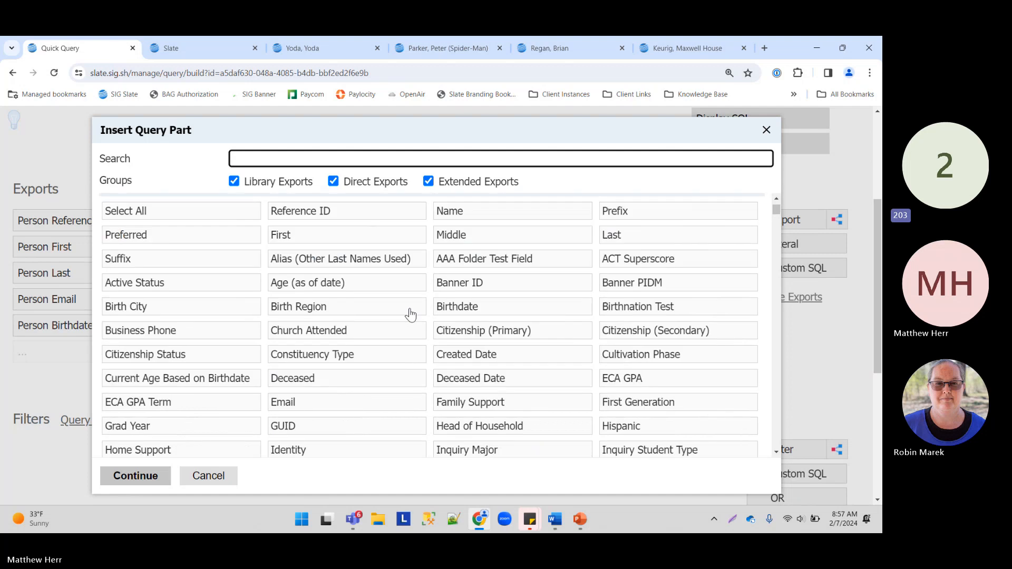
pyautogui.scroll(-2, 274, 306)
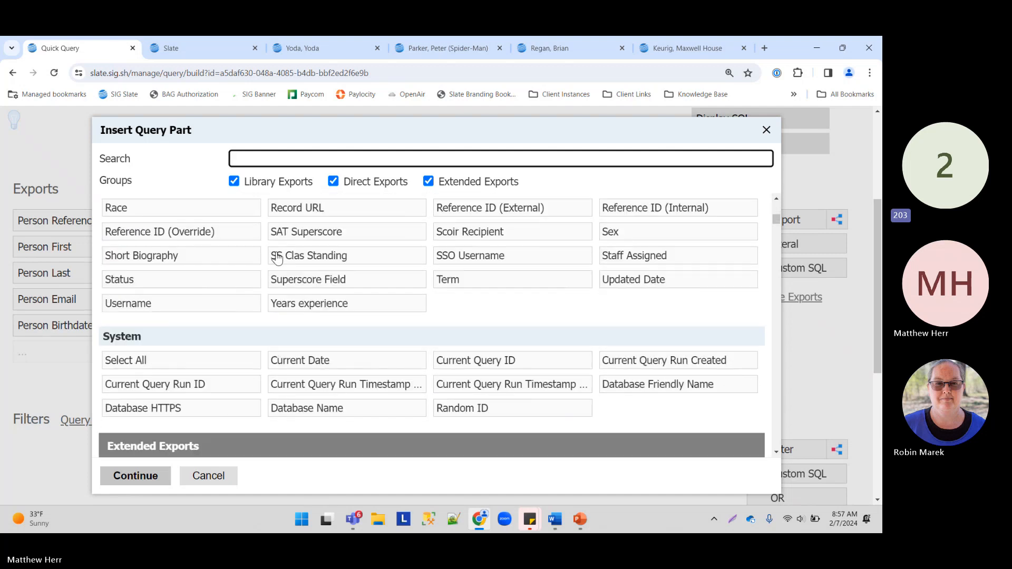
pyautogui.scroll(3, 285, 295)
pyautogui.scroll(-3, 188, 352)
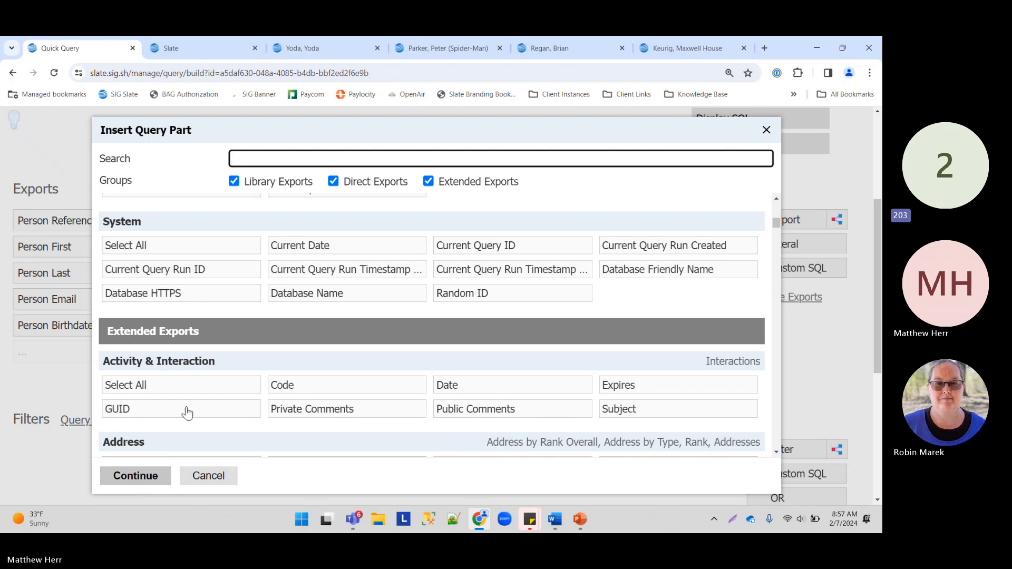
# Step: Cancel the export list, check the PowerPoint table sketch, then minimize PowerPoint
pyautogui.click(221, 478)
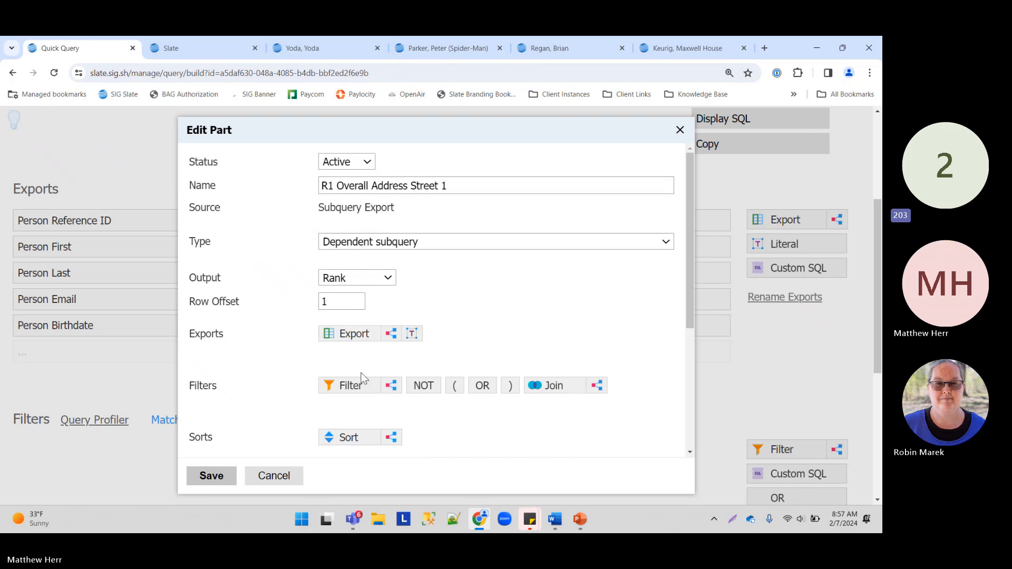
pyautogui.click(580, 520)
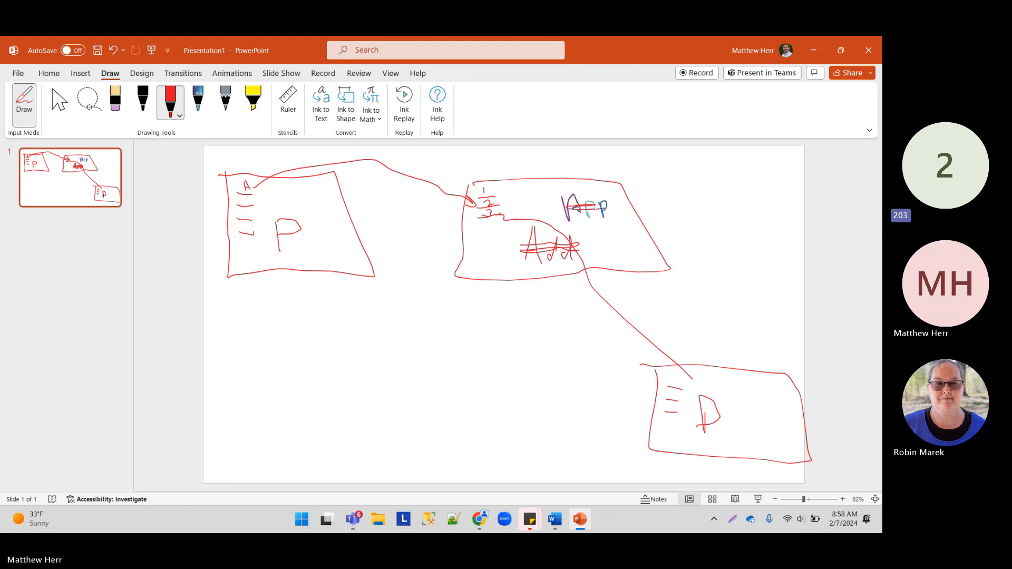
pyautogui.click(814, 50)
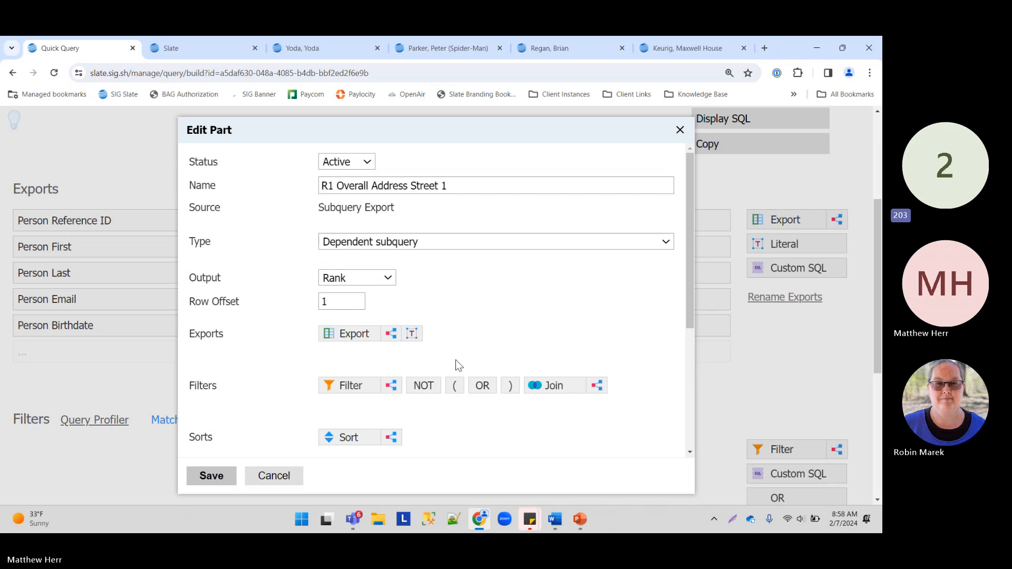
# Step: Open the subquery's join list, then go to the Database page in the other Slate tab
pyautogui.click(552, 388)
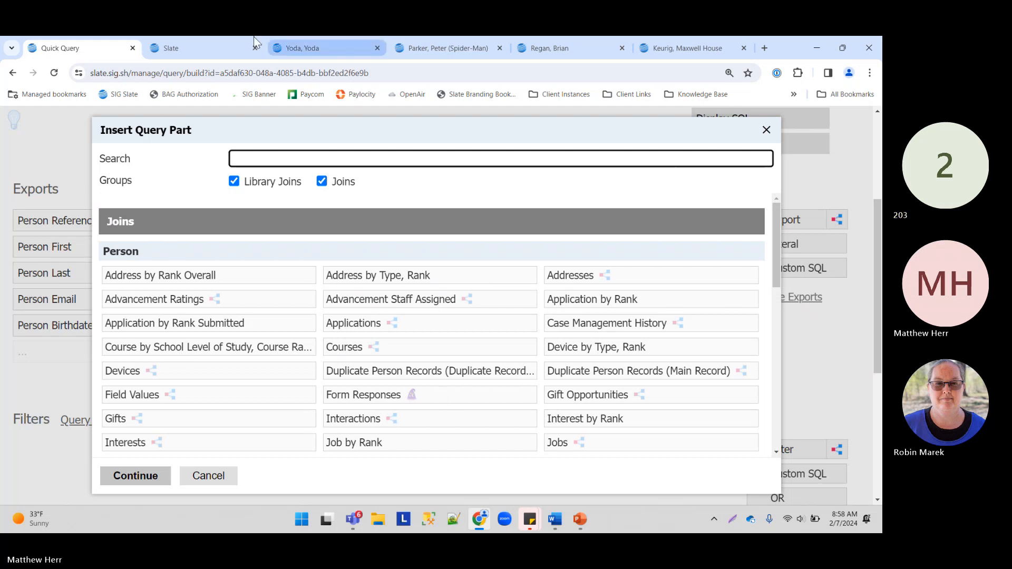
pyautogui.click(158, 42)
pyautogui.moveTo(475, 150)
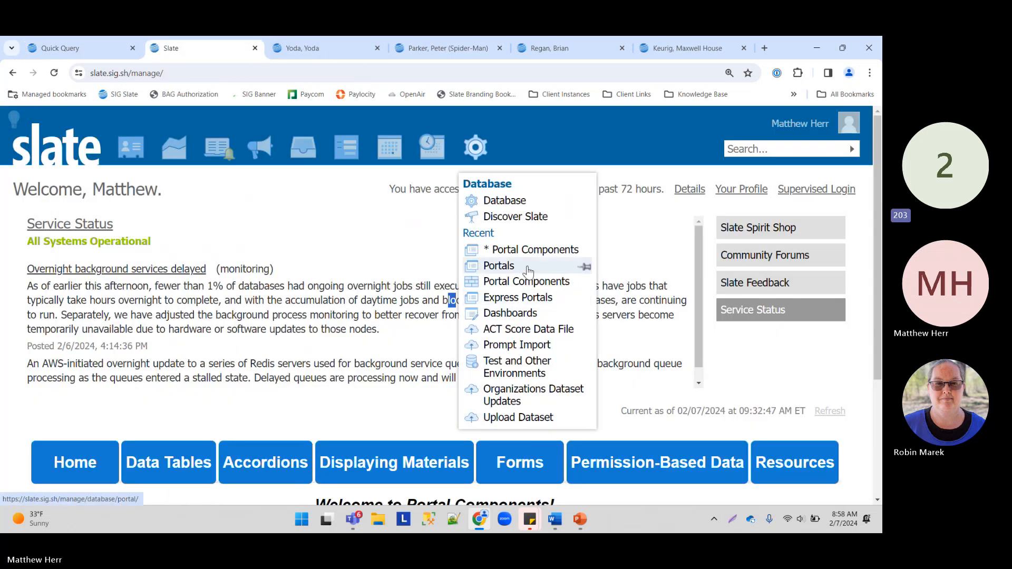
pyautogui.click(474, 147)
# Step: View Person's join diagram in the Configurable Joins Base Explorer, then return to the query
pyautogui.write('config')
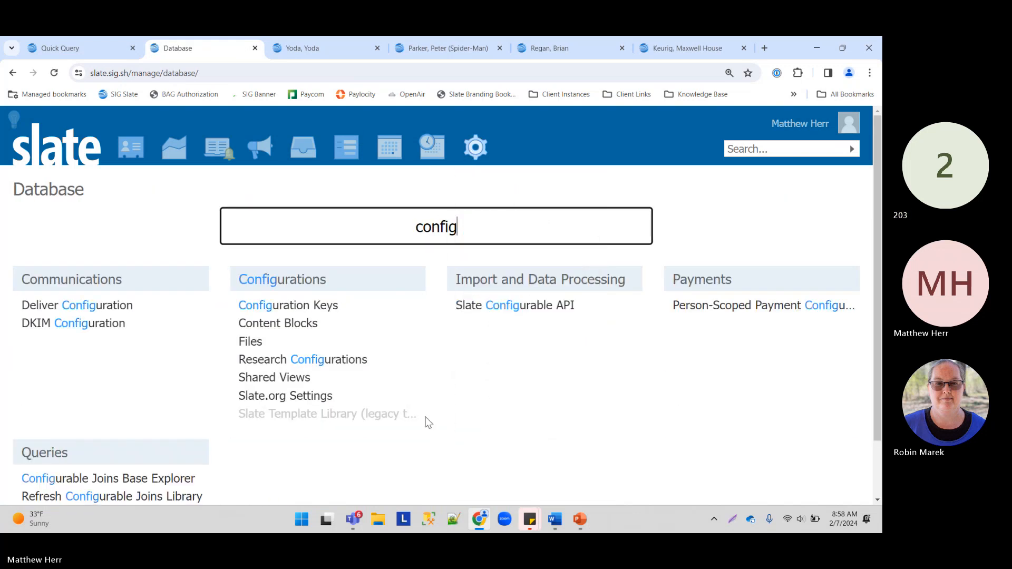
pyautogui.click(145, 478)
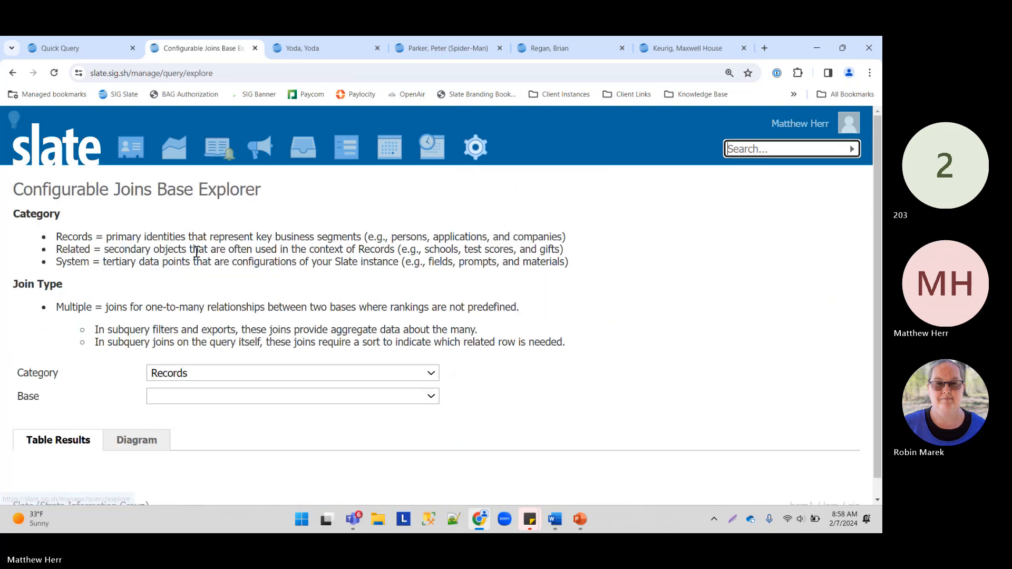
pyautogui.click(209, 397)
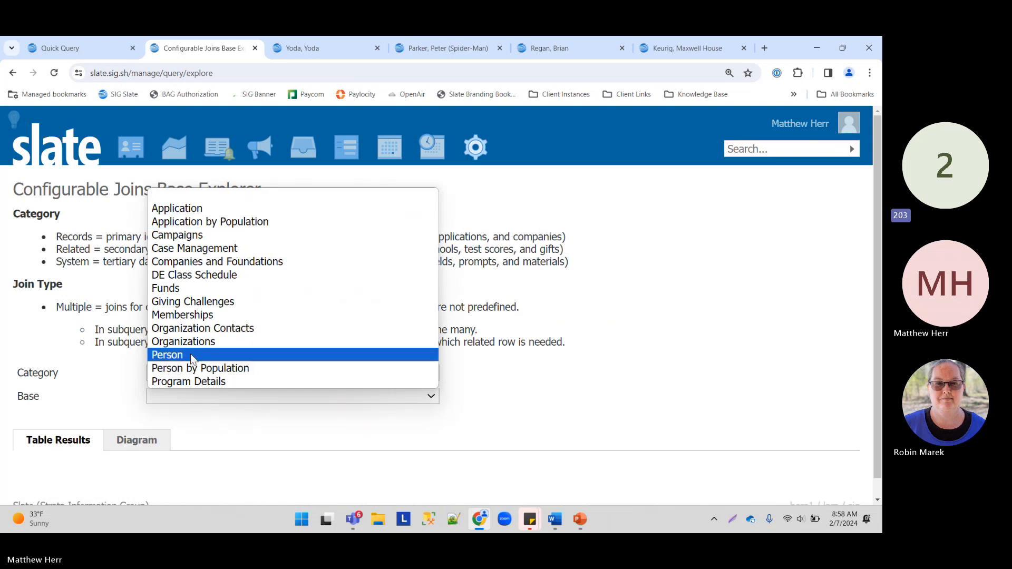
pyautogui.click(174, 355)
pyautogui.scroll(-3, 134, 281)
pyautogui.click(136, 268)
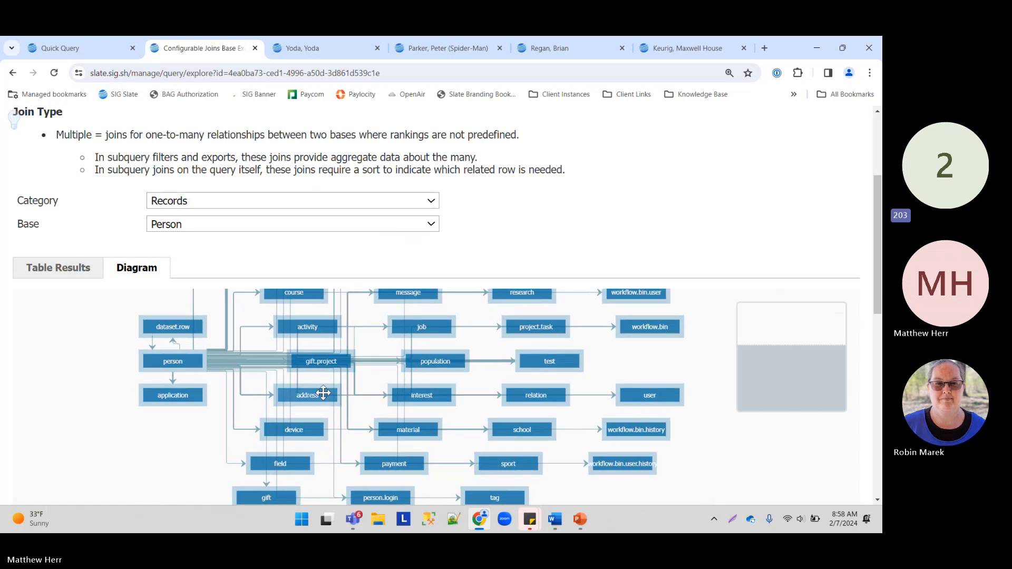
pyautogui.click(49, 46)
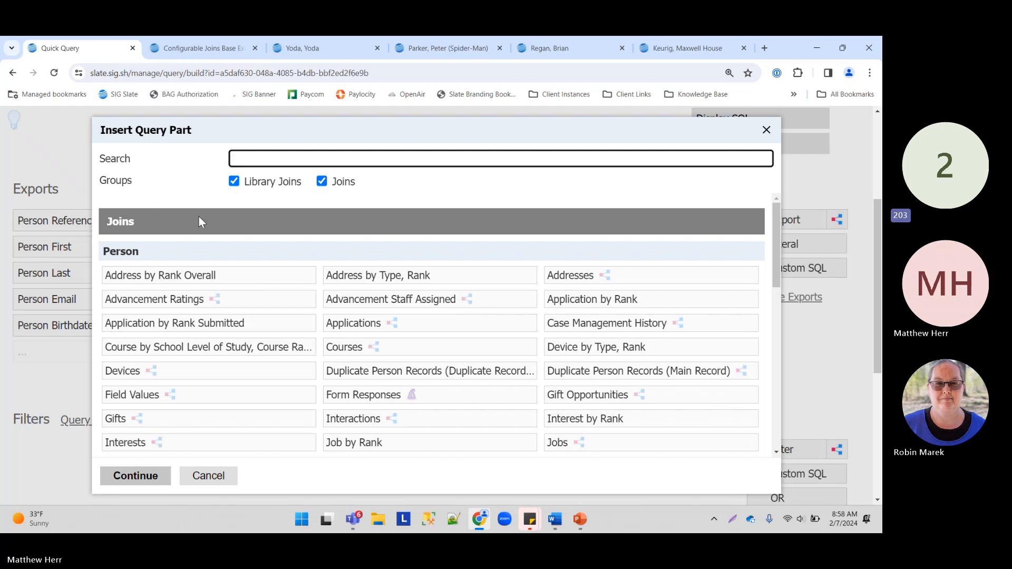
pyautogui.click(658, 41)
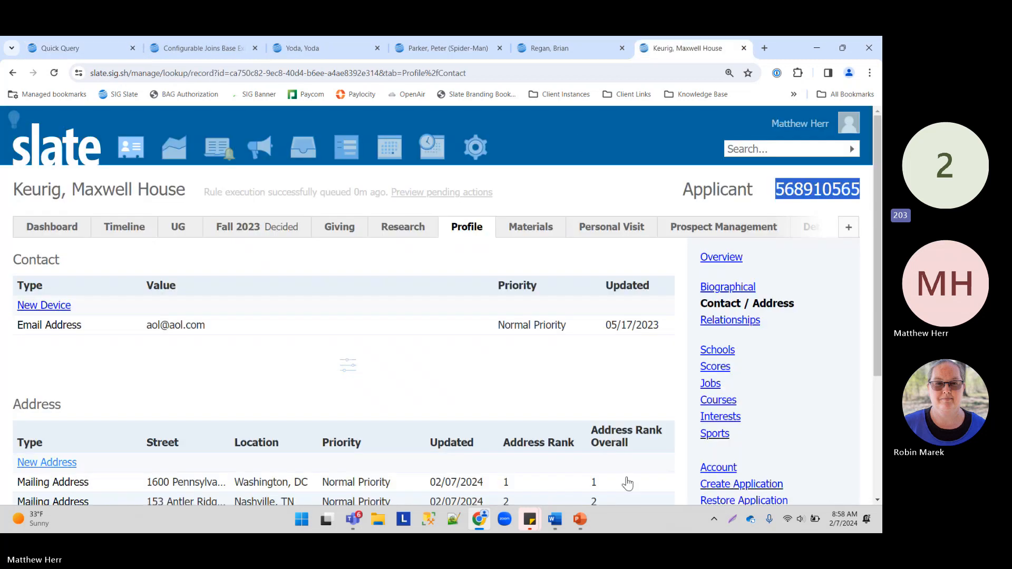
pyautogui.scroll(-2, 622, 422)
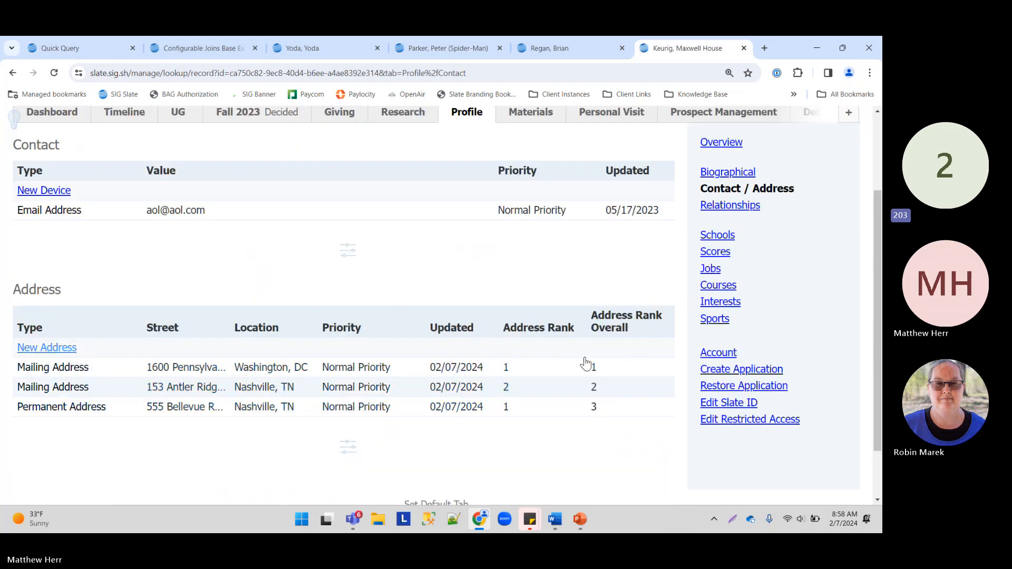
pyautogui.click(88, 49)
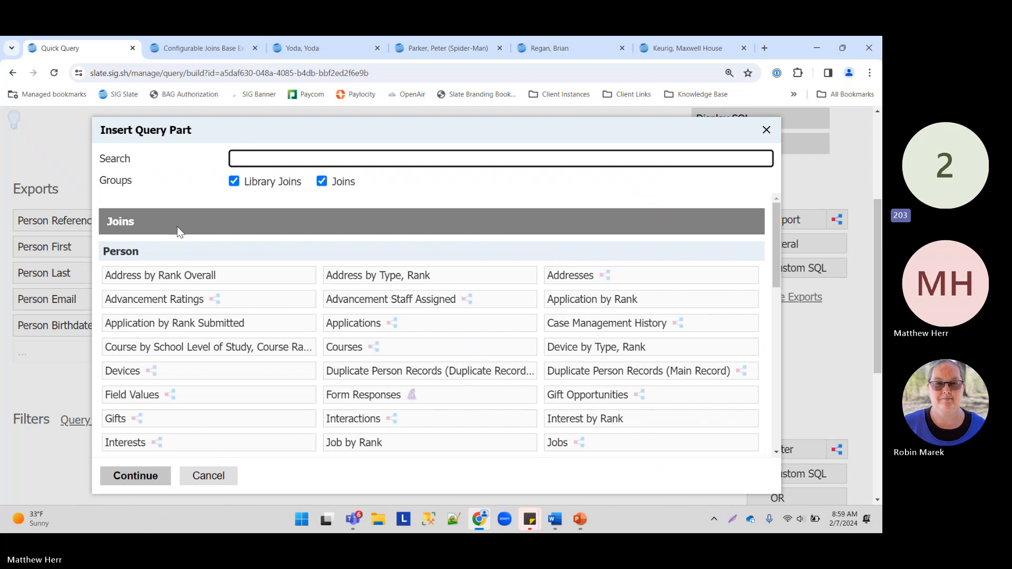
# Step: Join the subquery to Address by Rank Overall with Rank 1
pyautogui.click(152, 279)
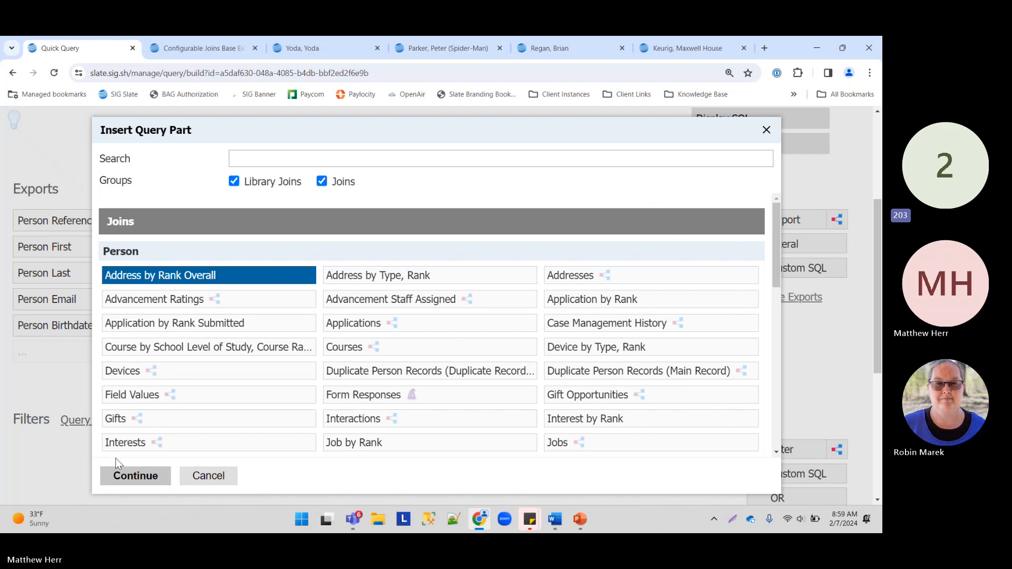
pyautogui.click(154, 475)
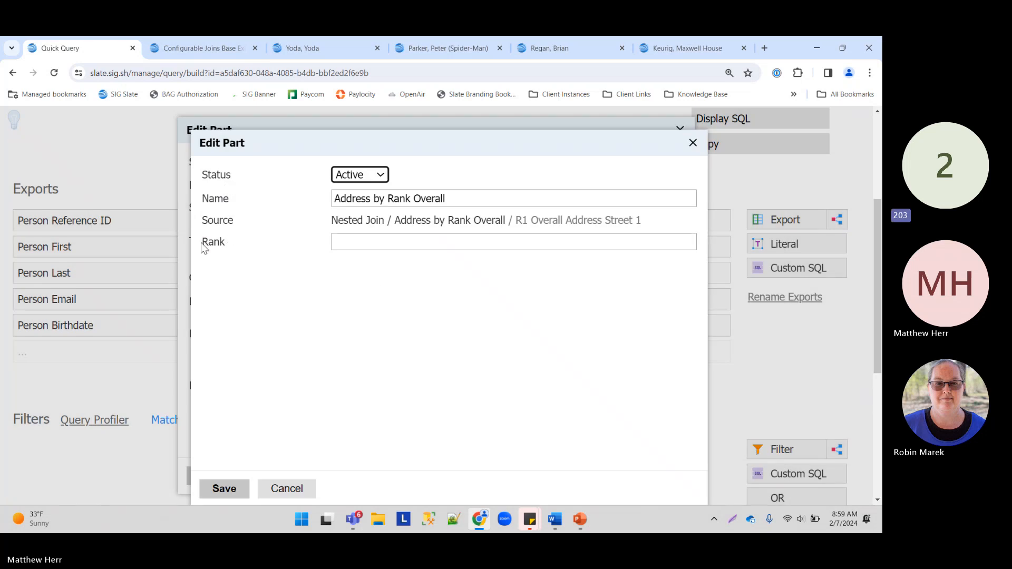
pyautogui.moveTo(203, 248); pyautogui.dragTo(245, 249)
pyautogui.click(352, 241)
pyautogui.write('2')
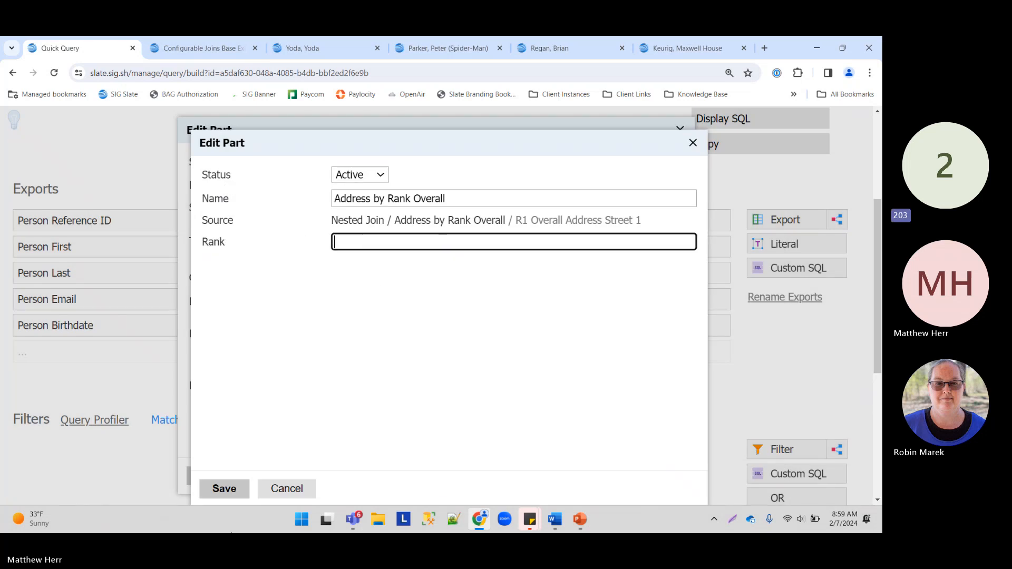
pyautogui.write('1')
pyautogui.click(222, 495)
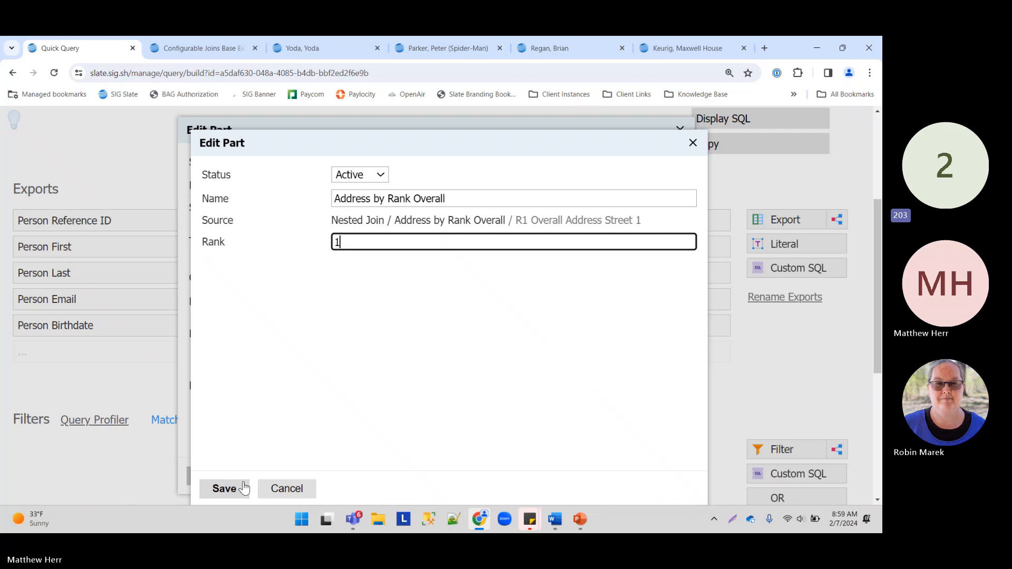
pyautogui.click(226, 487)
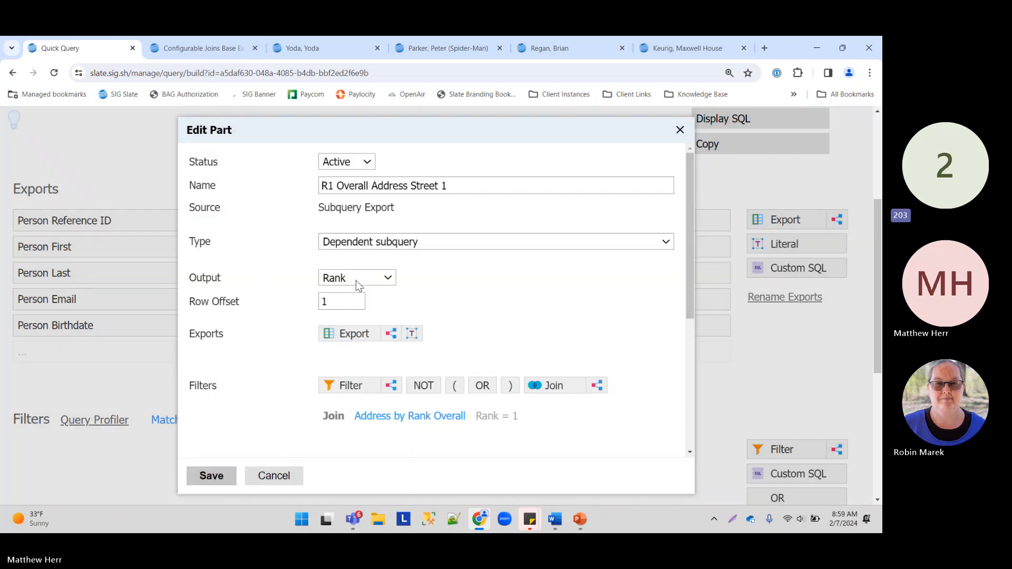
# Step: Add the Street 1 export to the subquery and save the subquery export
pyautogui.moveTo(498, 419)
pyautogui.click(348, 334)
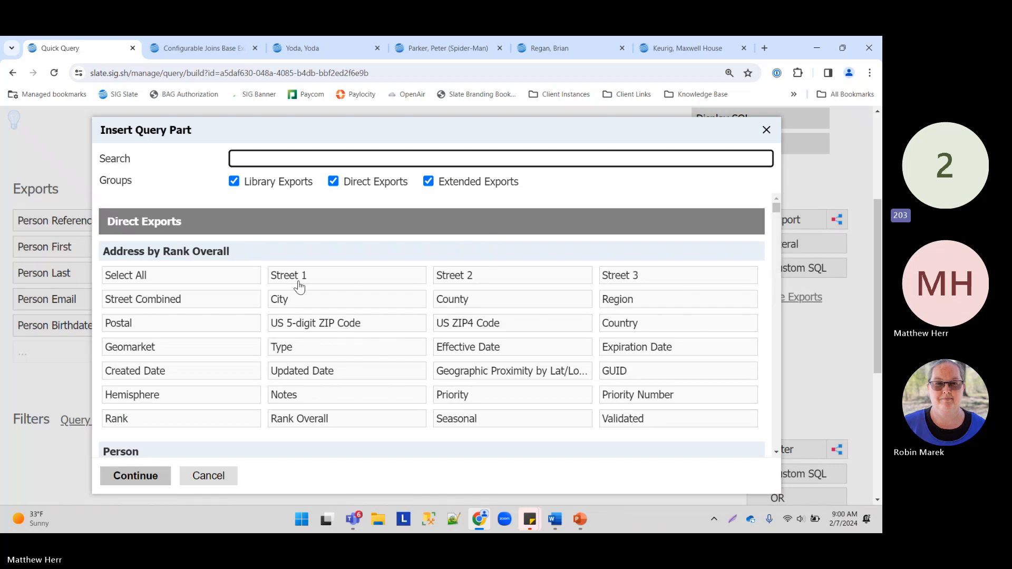
pyautogui.click(330, 280)
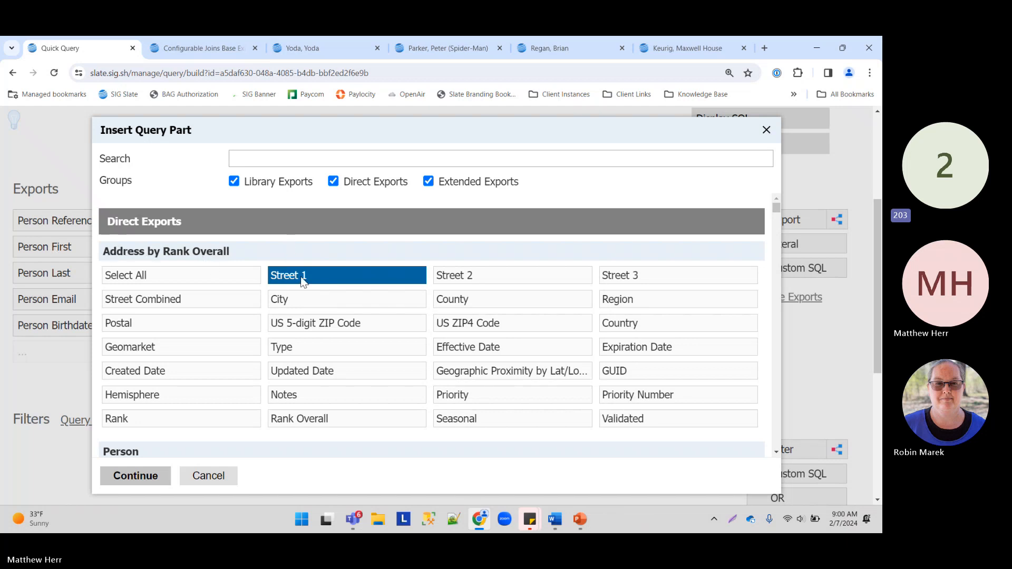
pyautogui.click(141, 477)
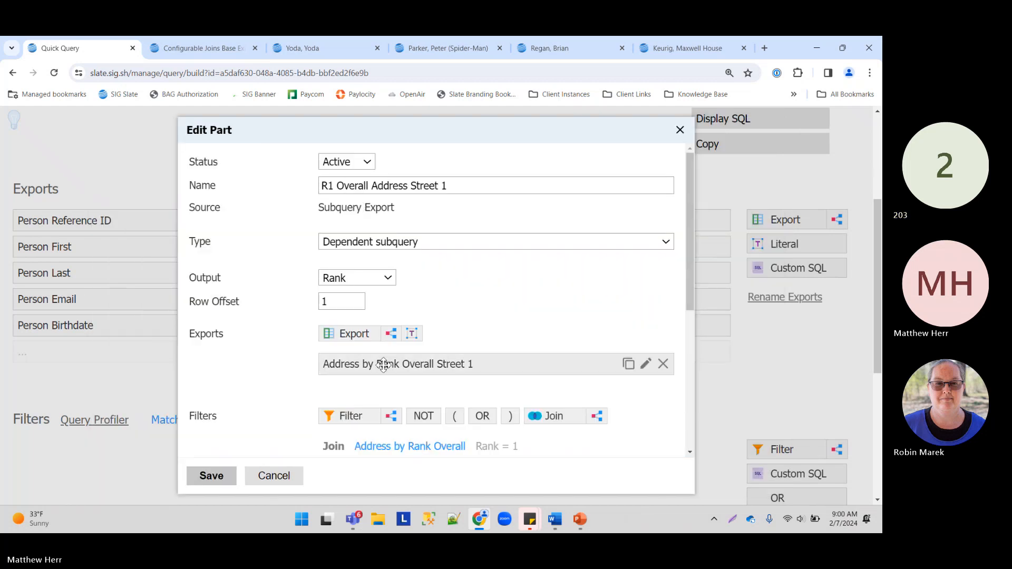
pyautogui.click(212, 476)
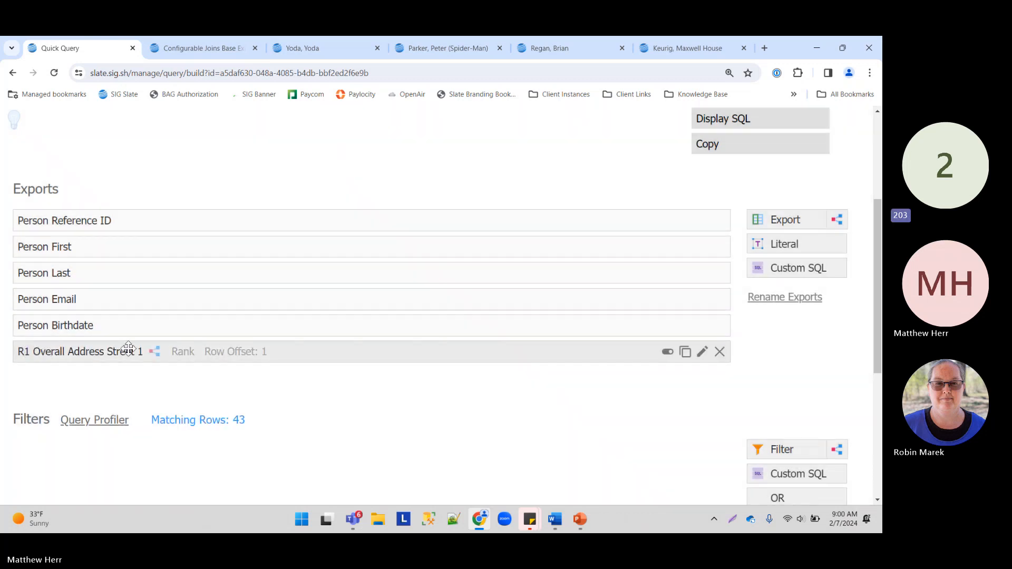
# Step: Add a Reference ID filter holding the pasted test record's reference ID
pyautogui.click(789, 448)
pyautogui.click(181, 359)
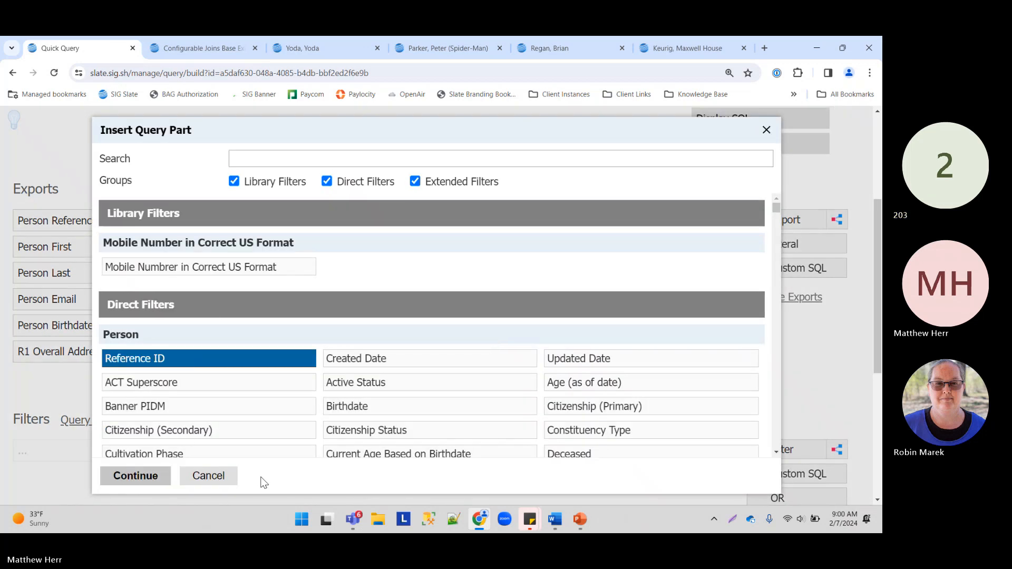
pyautogui.click(132, 474)
pyautogui.click(341, 290)
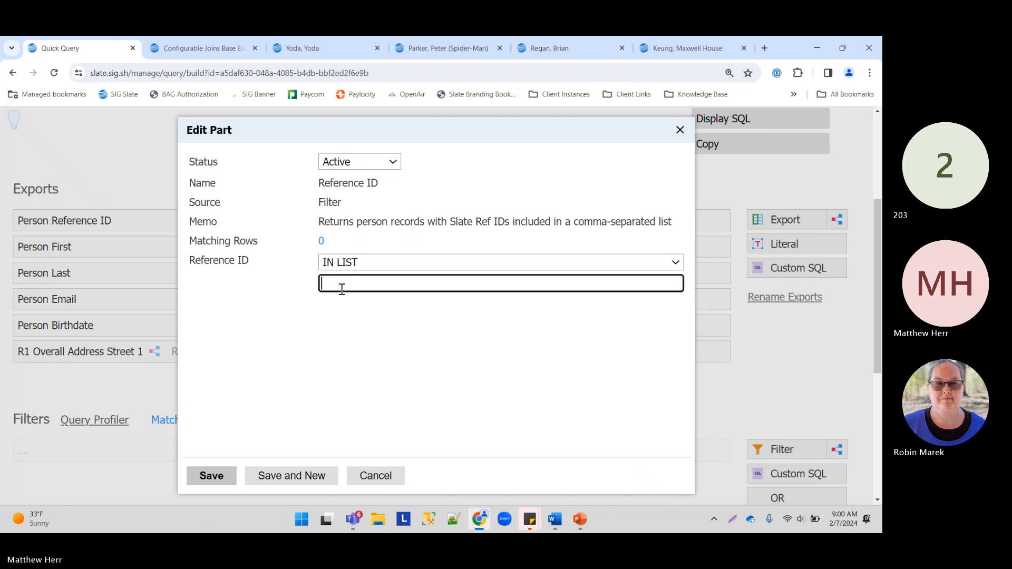
pyautogui.write('568910565')
pyautogui.click(212, 475)
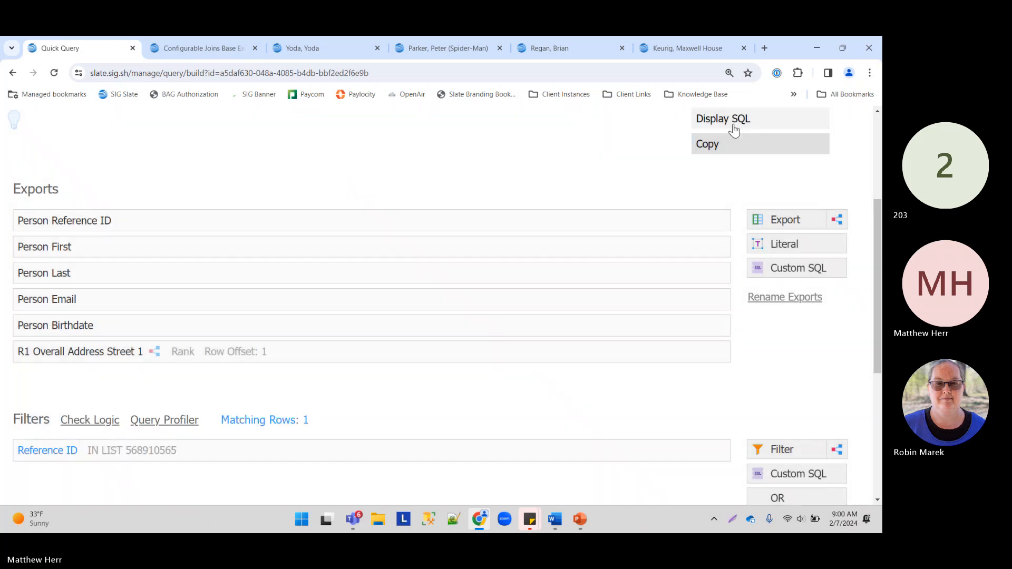
# Step: Preview results and confirm 1600 Pennsylvania Ave NW matches the Keurig record's rank-1 overall address
pyautogui.click(733, 150)
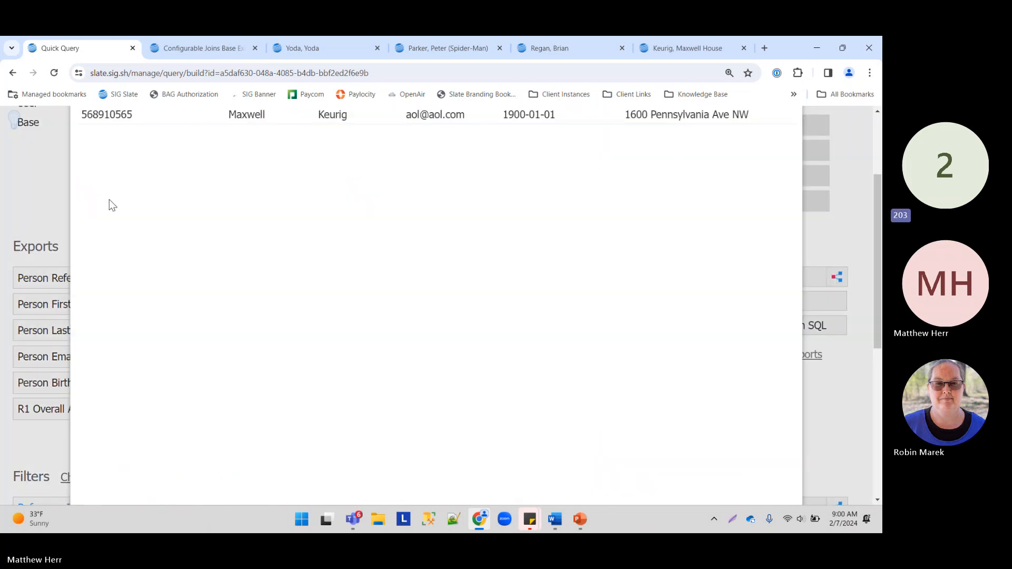
pyautogui.scroll(3, 110, 199)
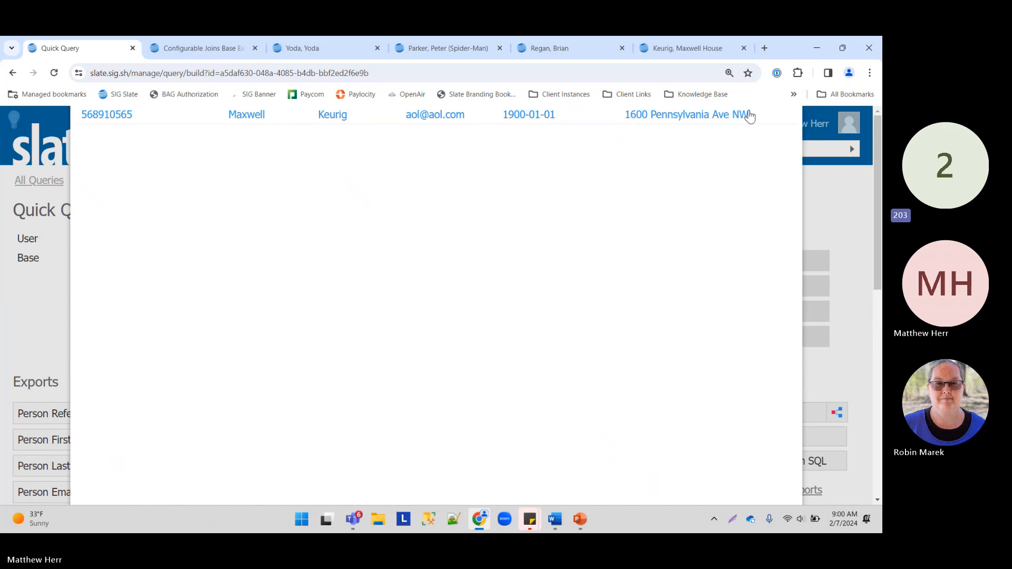
pyautogui.click(663, 47)
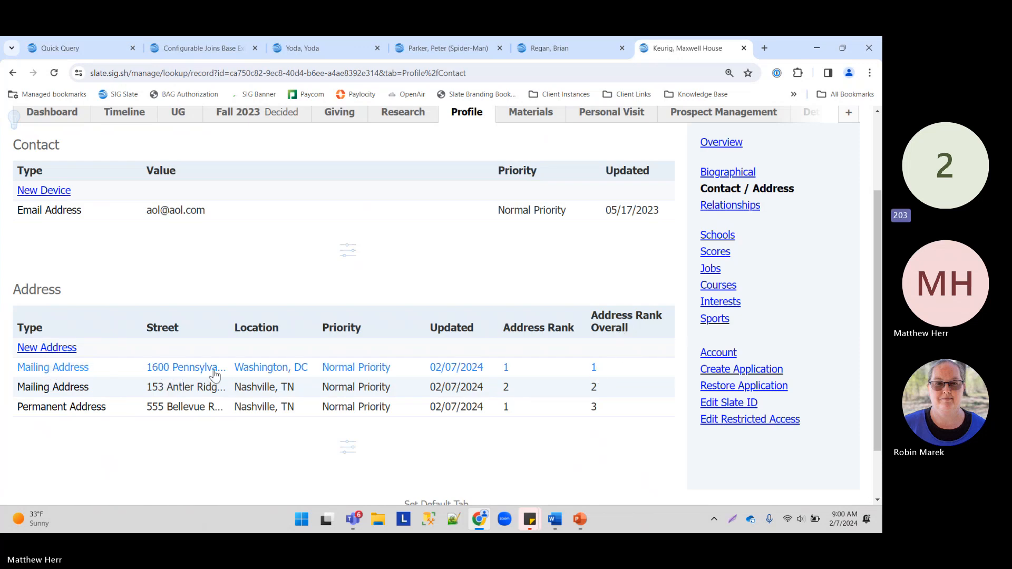
pyautogui.click(53, 49)
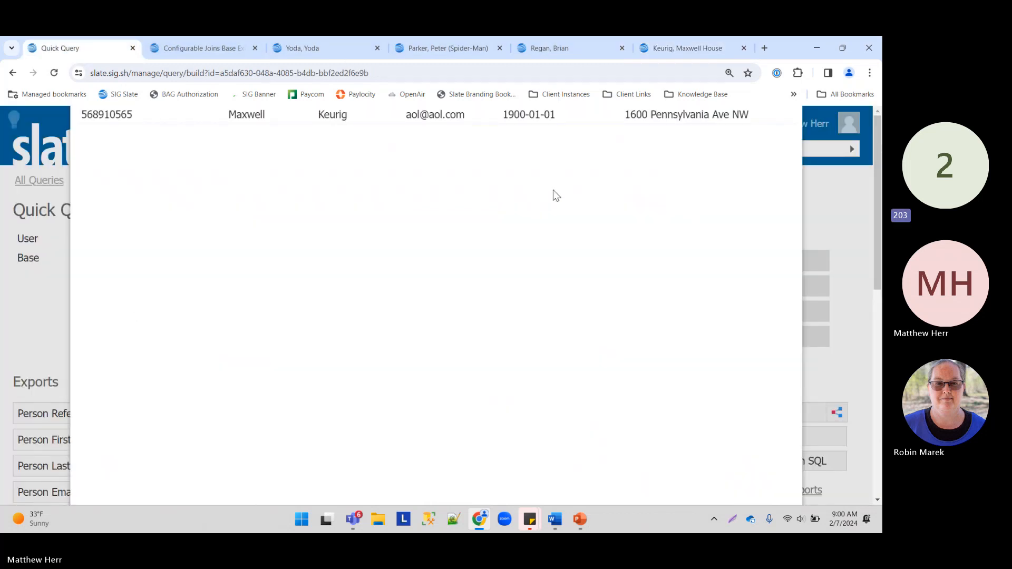
pyautogui.hotkey('ctrl', '-')
# Step: Change the R1 export's Address by Rank Overall join to Rank 2
pyautogui.click(165, 501)
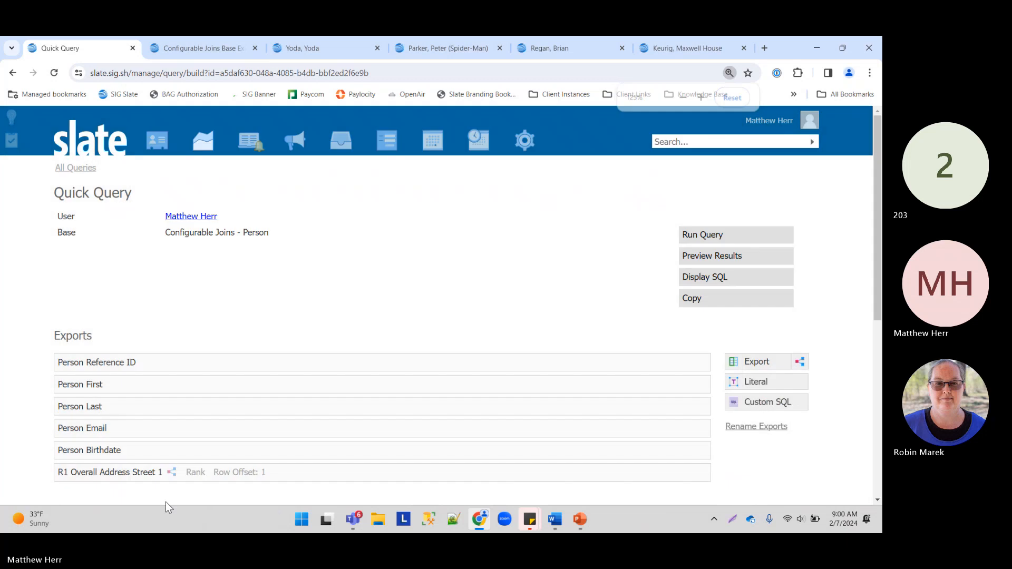
pyautogui.click(143, 472)
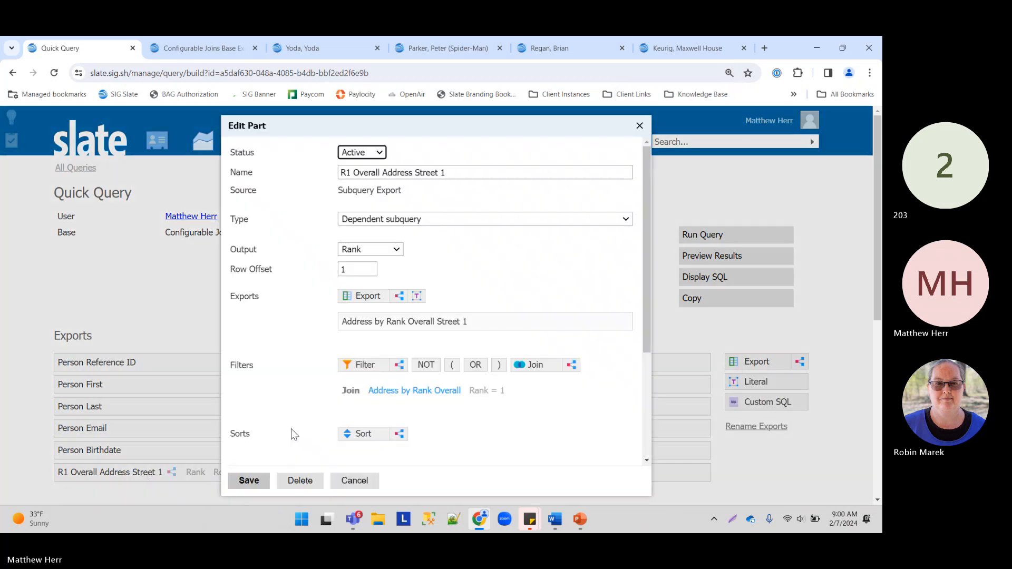
pyautogui.click(479, 396)
pyautogui.doubleClick(377, 220)
pyautogui.write('2')
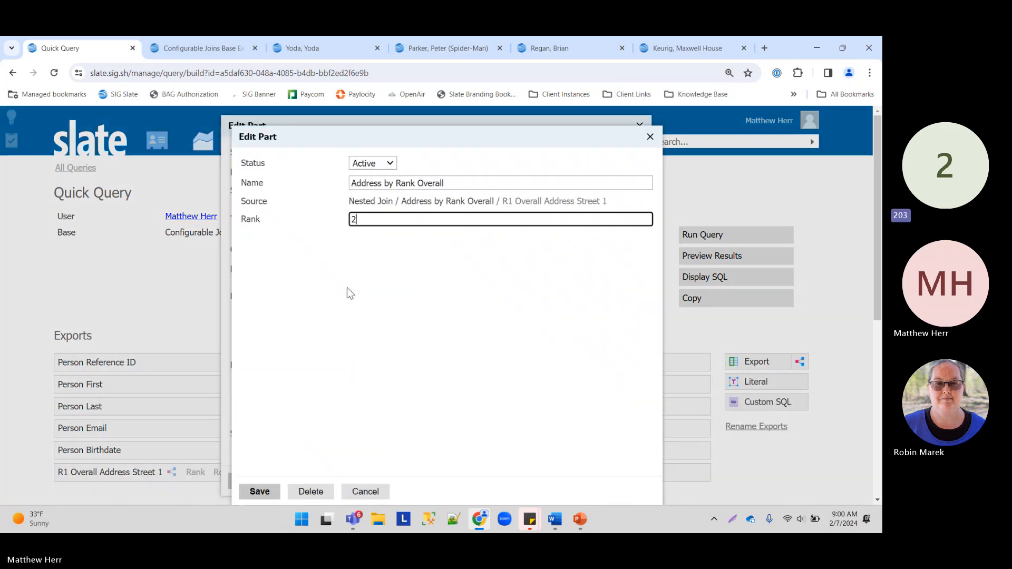
pyautogui.click(258, 492)
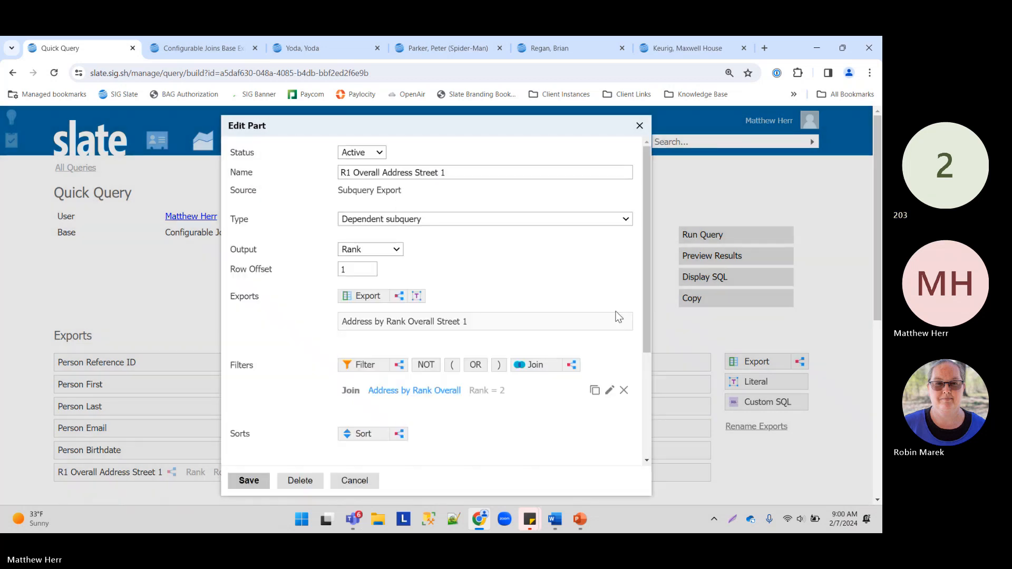
# Step: Replace the Street 1 export and rename the export to R2 Overall Address Street 1
pyautogui.click(624, 322)
pyautogui.click(489, 138)
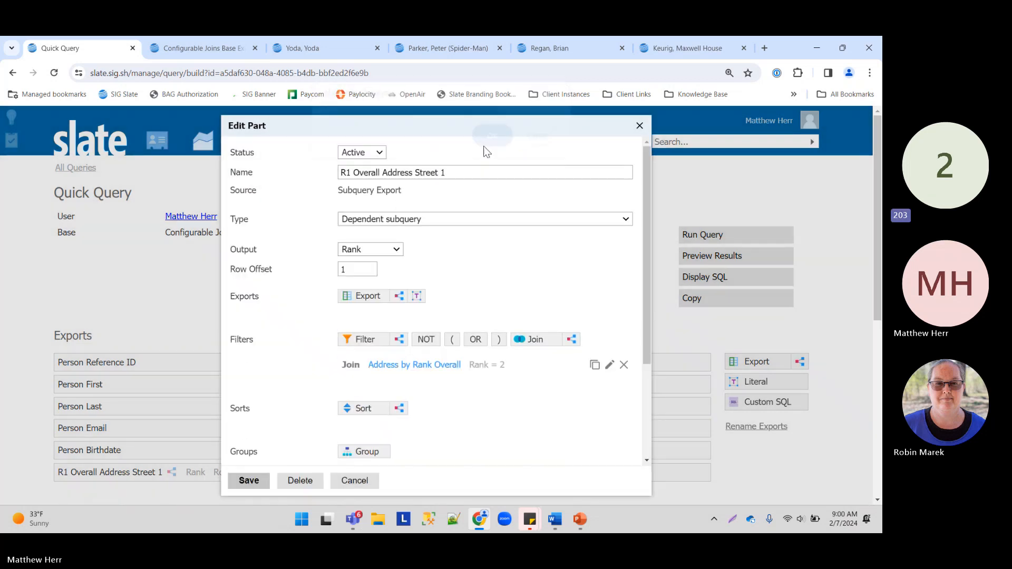
pyautogui.click(352, 298)
pyautogui.click(362, 247)
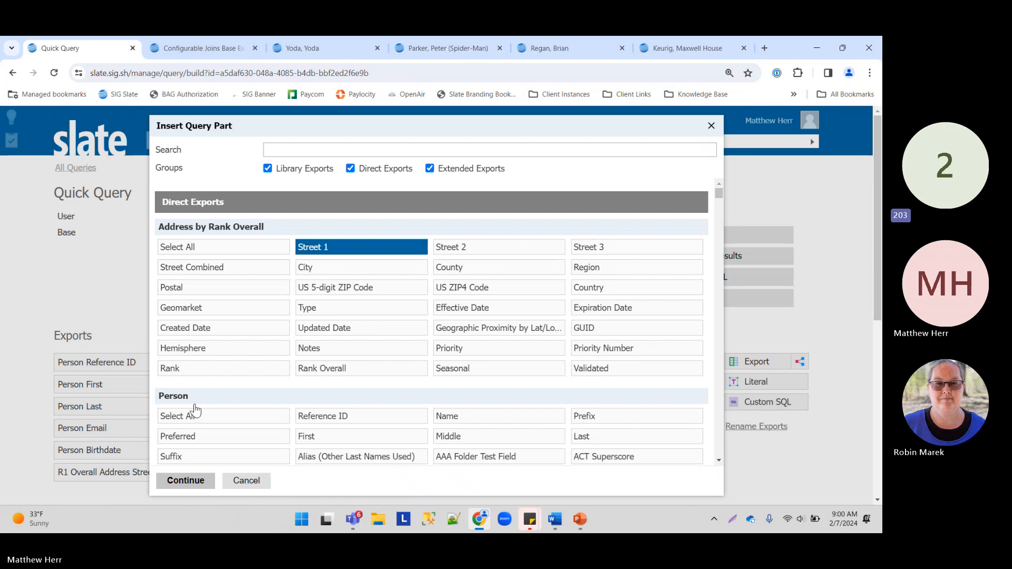
pyautogui.click(186, 478)
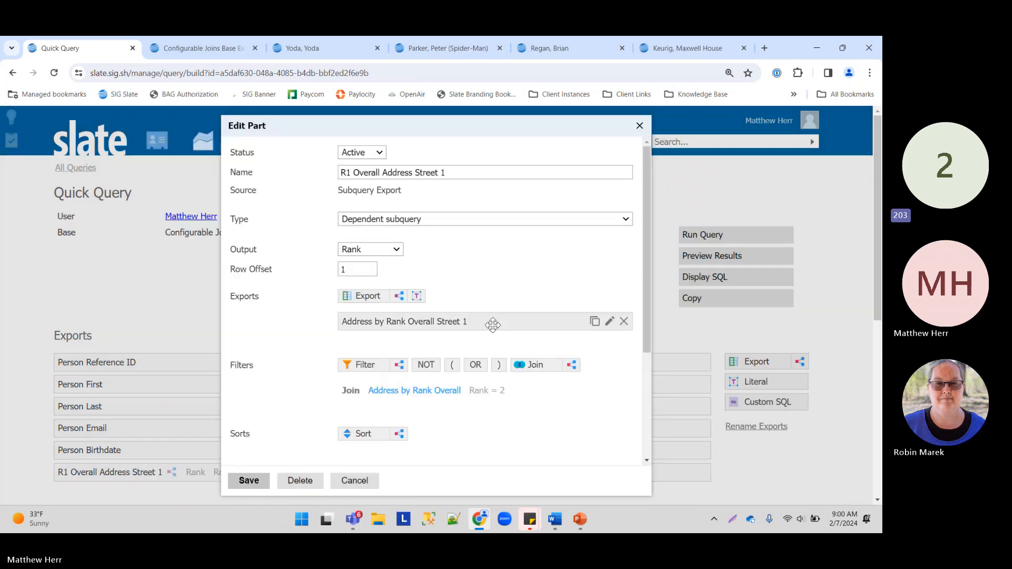
pyautogui.moveTo(342, 173); pyautogui.dragTo(350, 172)
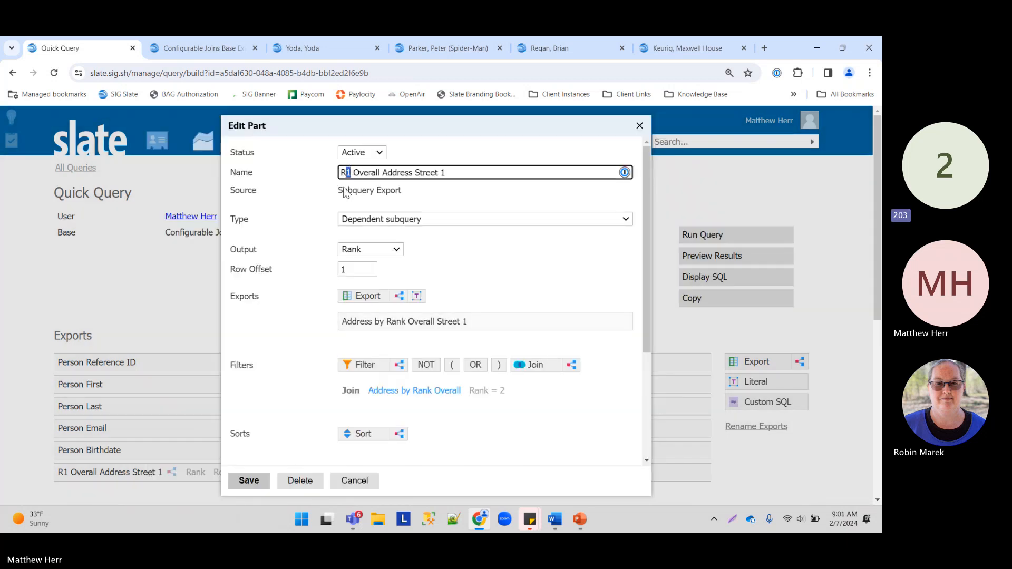
pyautogui.write('2')
pyautogui.click(248, 480)
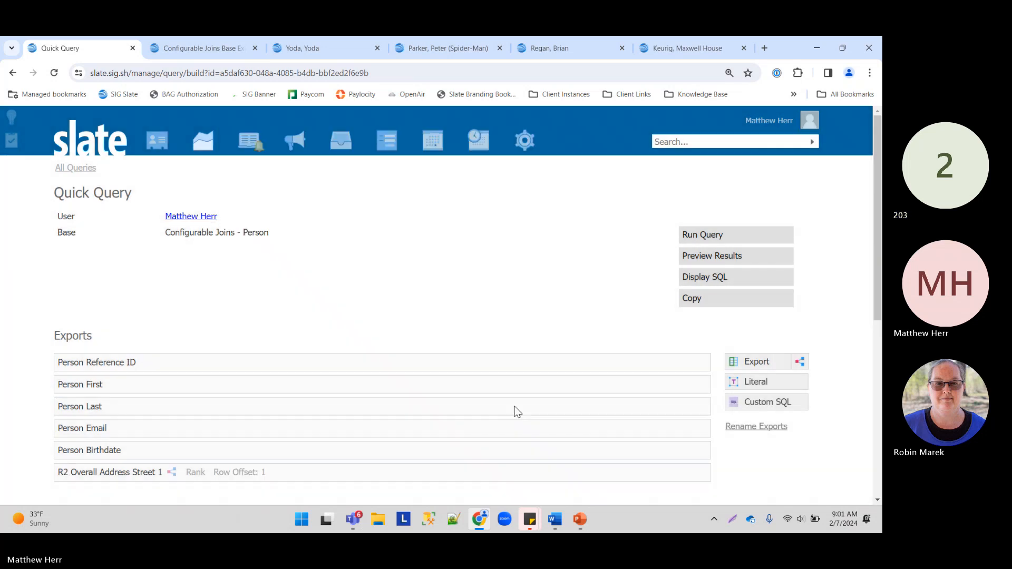
pyautogui.click(711, 257)
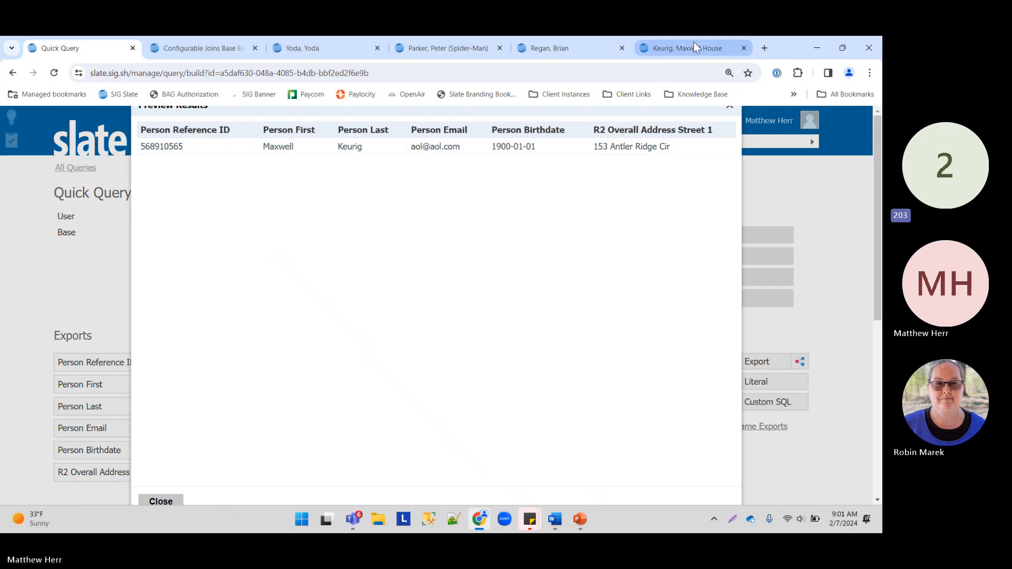
pyautogui.click(662, 44)
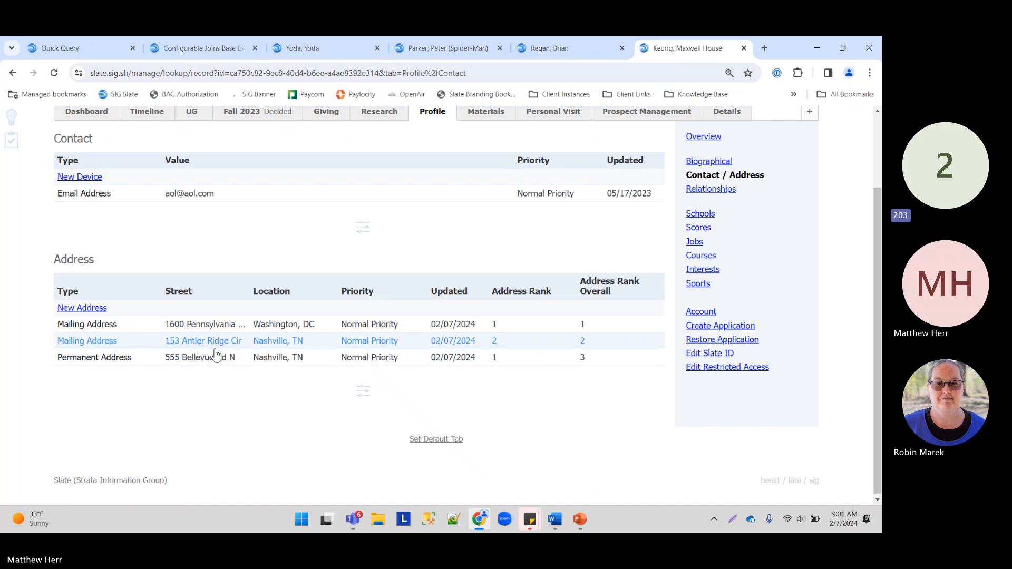
pyautogui.click(58, 44)
pyautogui.click(161, 501)
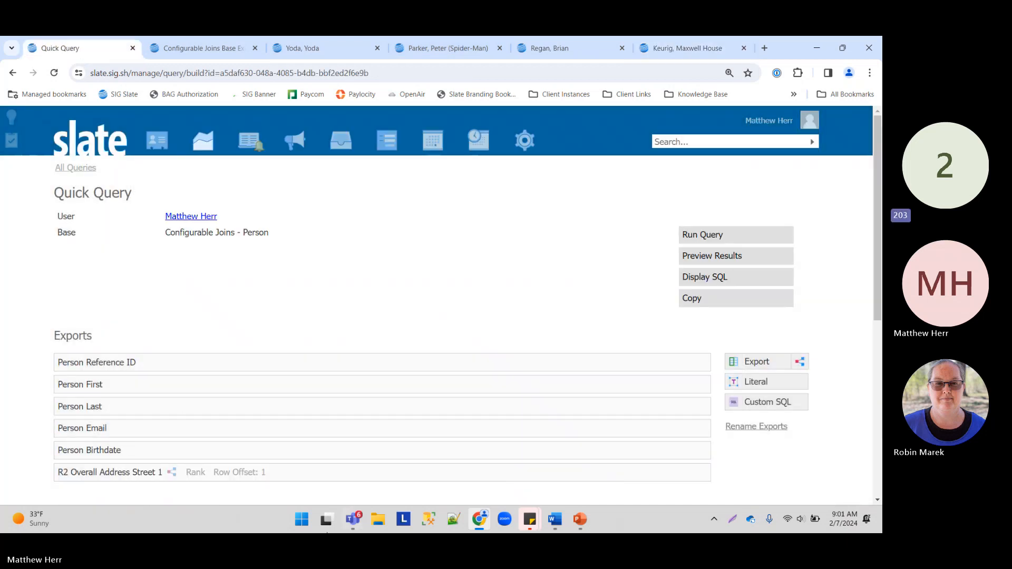
# Step: Change the R2 export's Address by Rank Overall join to Rank 10
pyautogui.scroll(-3, 241, 449)
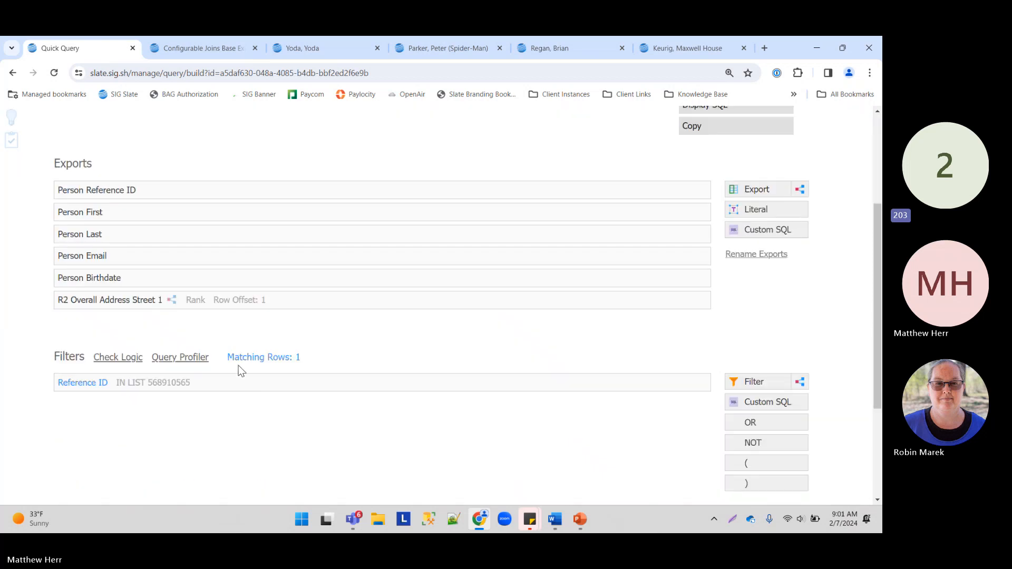
pyautogui.click(220, 302)
pyautogui.click(436, 391)
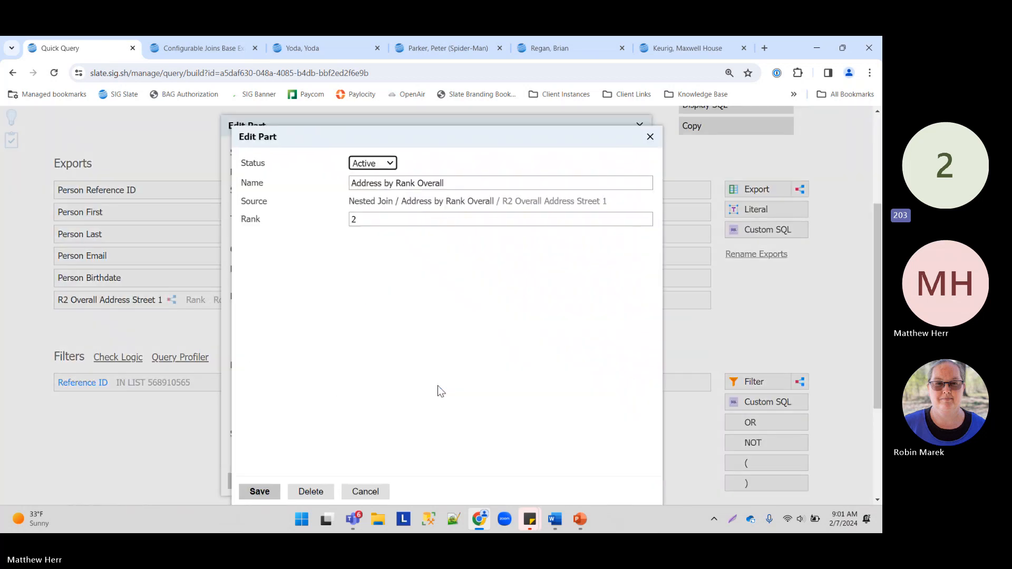
pyautogui.doubleClick(382, 219)
pyautogui.write('10')
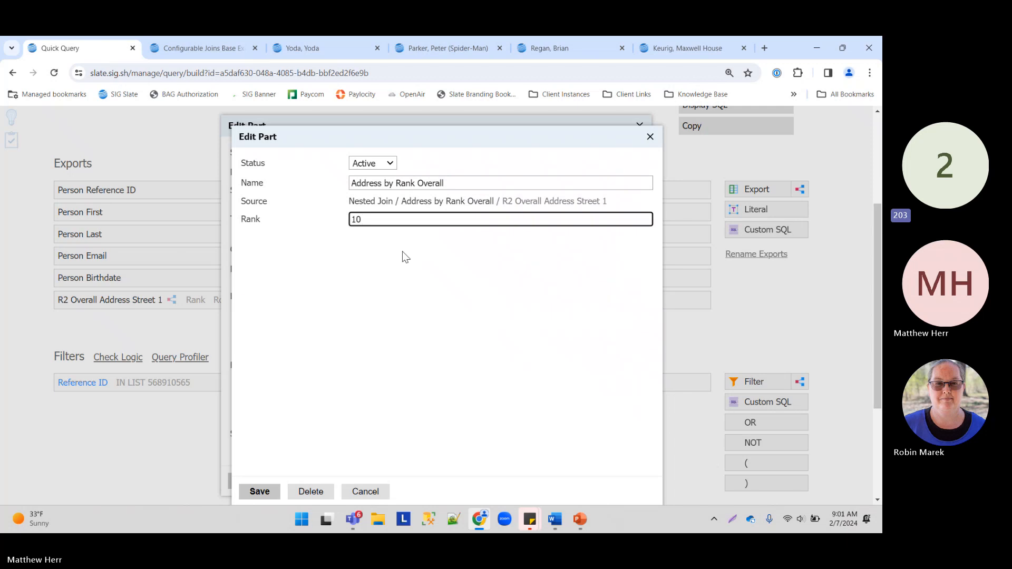
pyautogui.click(266, 497)
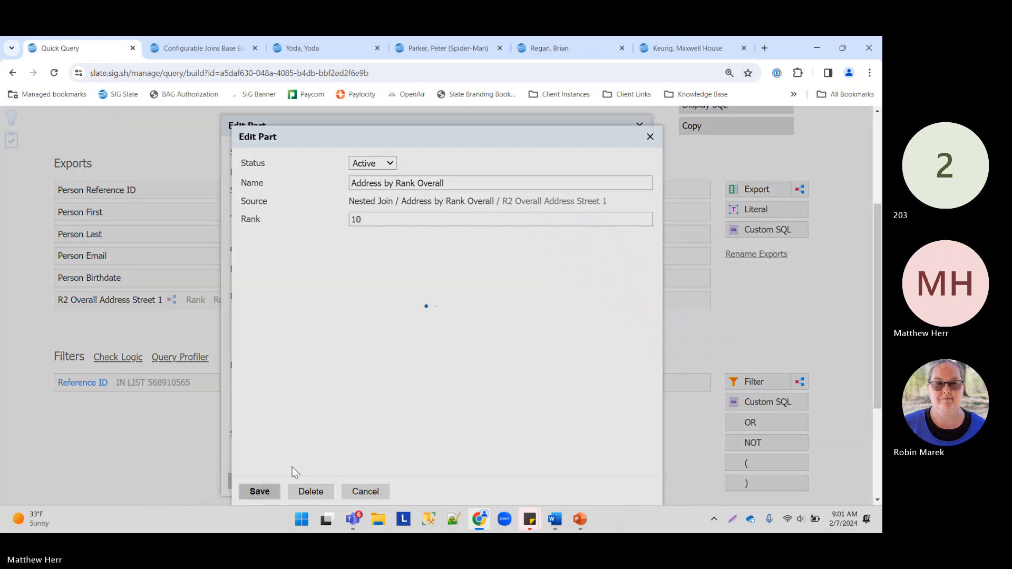
# Step: Replace the Street 1 export and save the updated address export
pyautogui.click(623, 322)
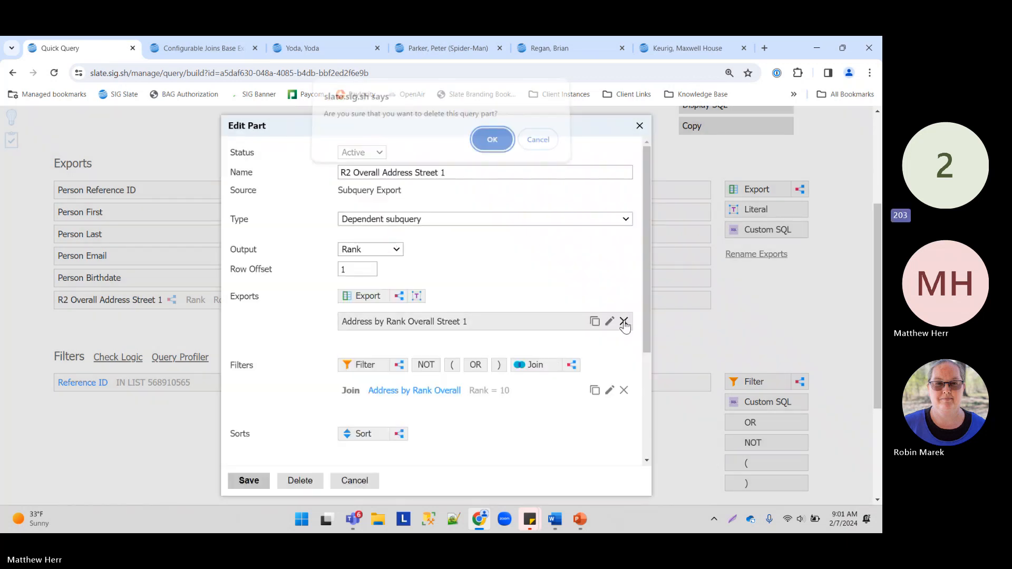
pyautogui.click(482, 143)
pyautogui.click(362, 297)
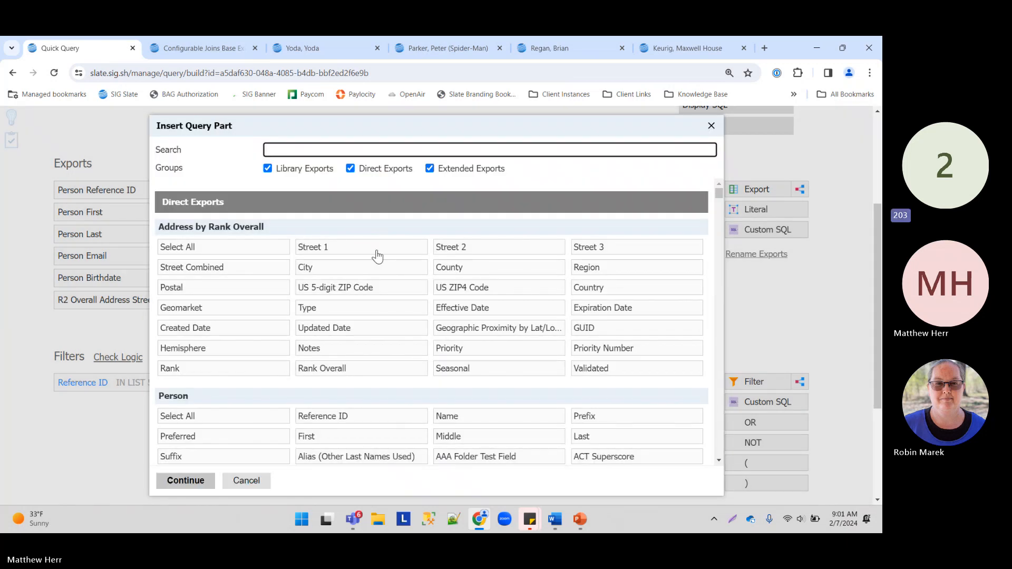
pyautogui.click(375, 250)
pyautogui.click(208, 483)
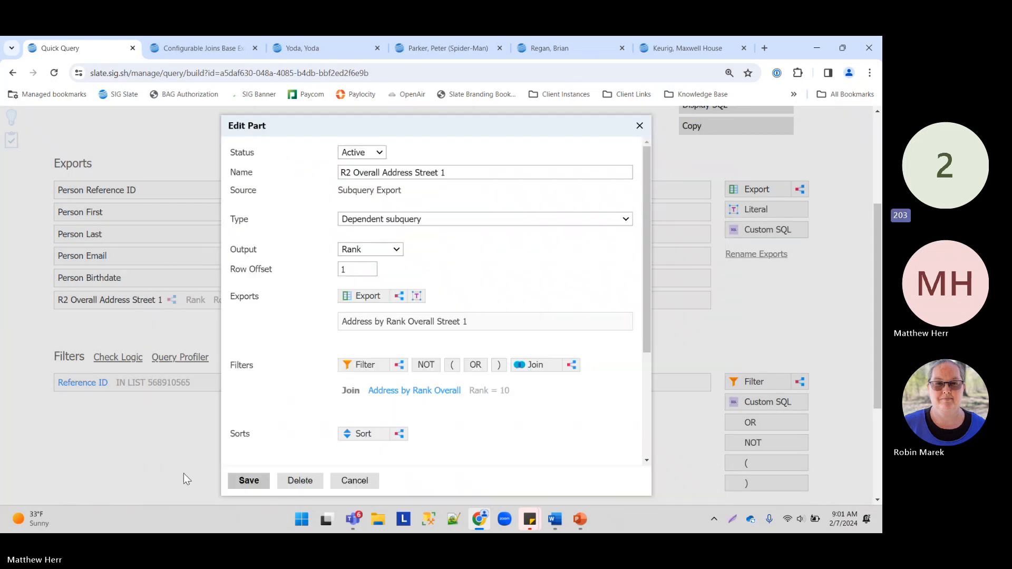
pyautogui.click(241, 481)
# Step: Preview results to confirm Street 1 is empty at rank 10
pyautogui.scroll(1, 713, 153)
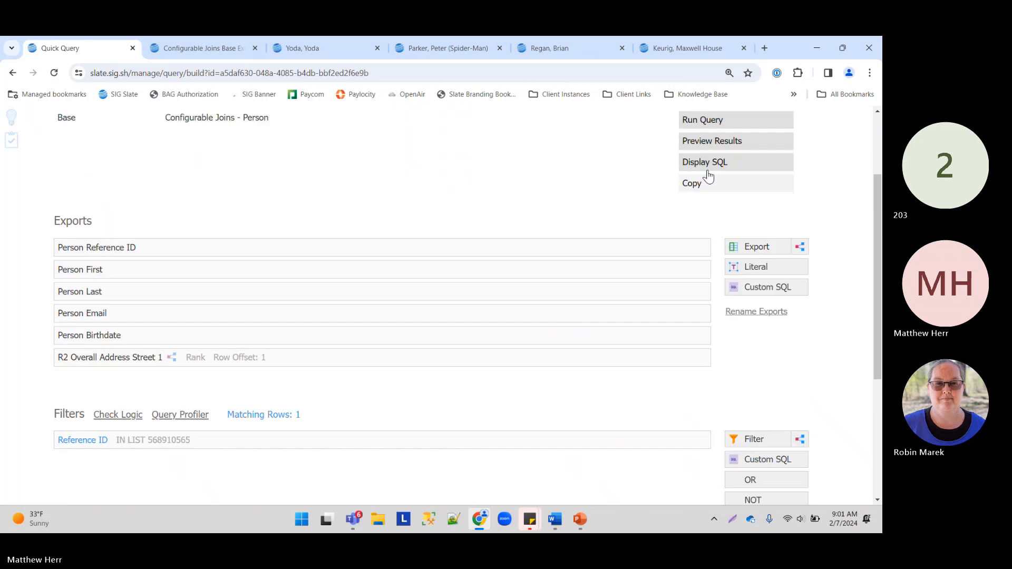
pyautogui.click(712, 140)
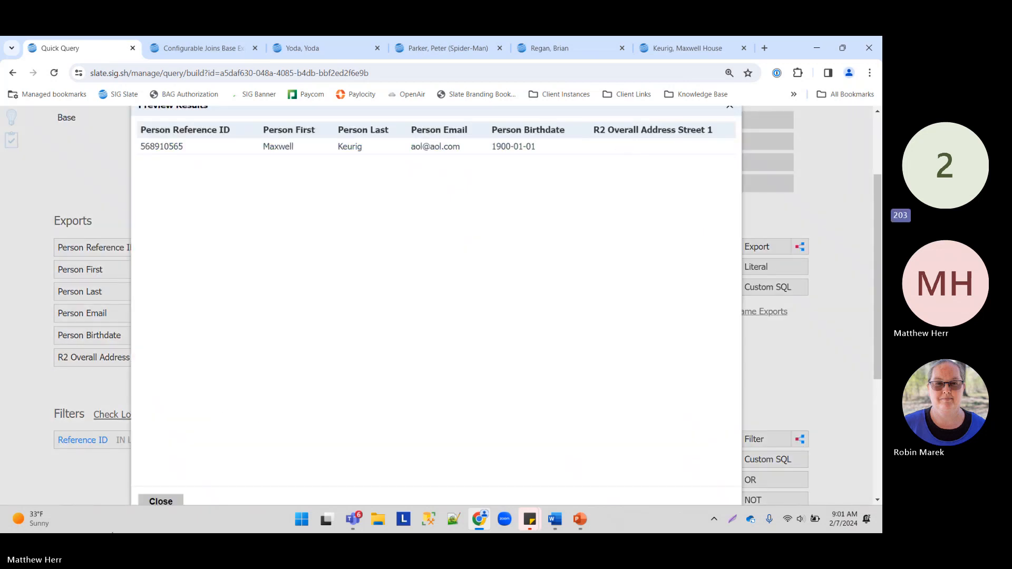
pyautogui.click(159, 500)
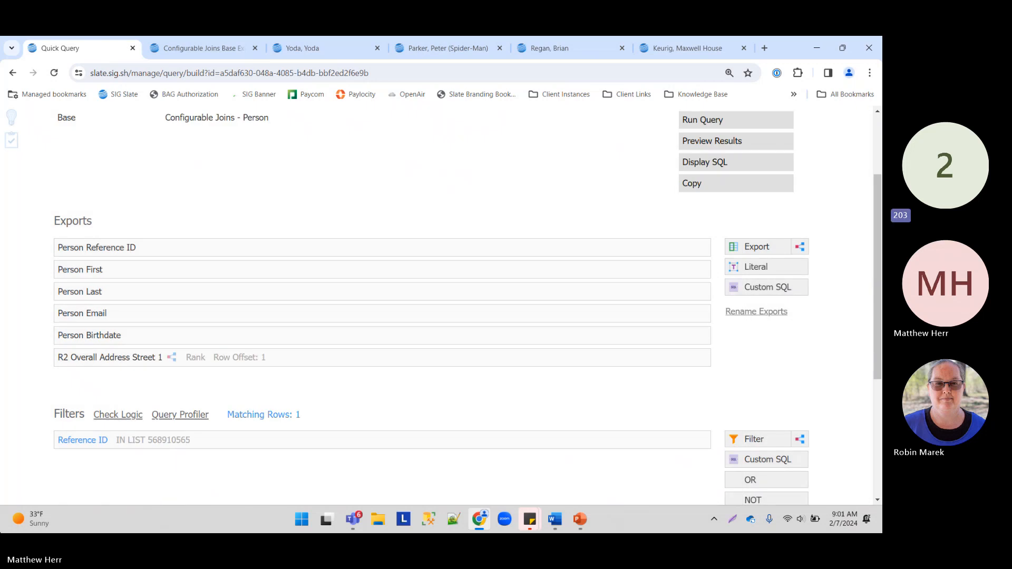
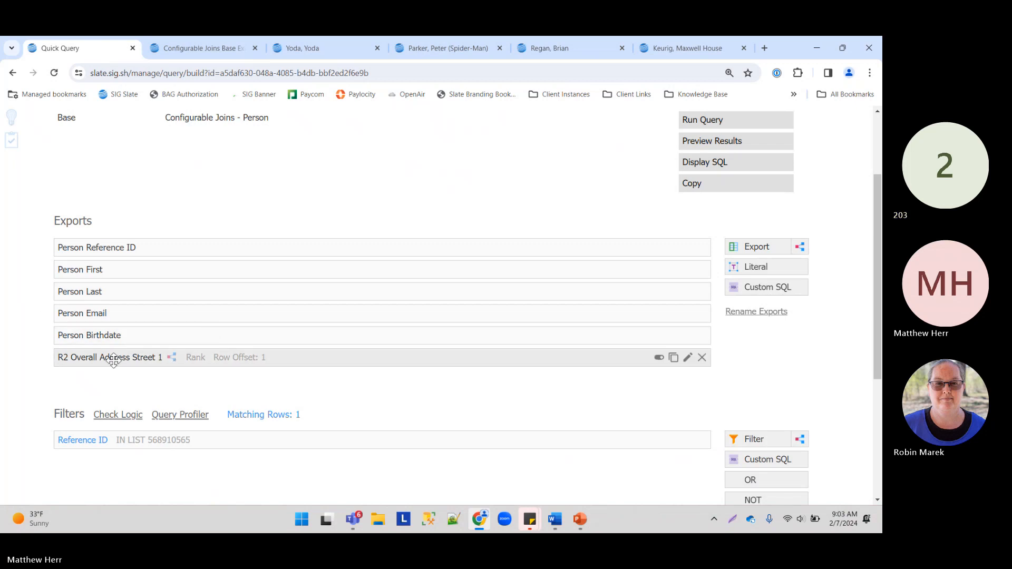
# Step: Change the R2 street export's Address by Rank Overall join to Rank 1
pyautogui.click(252, 355)
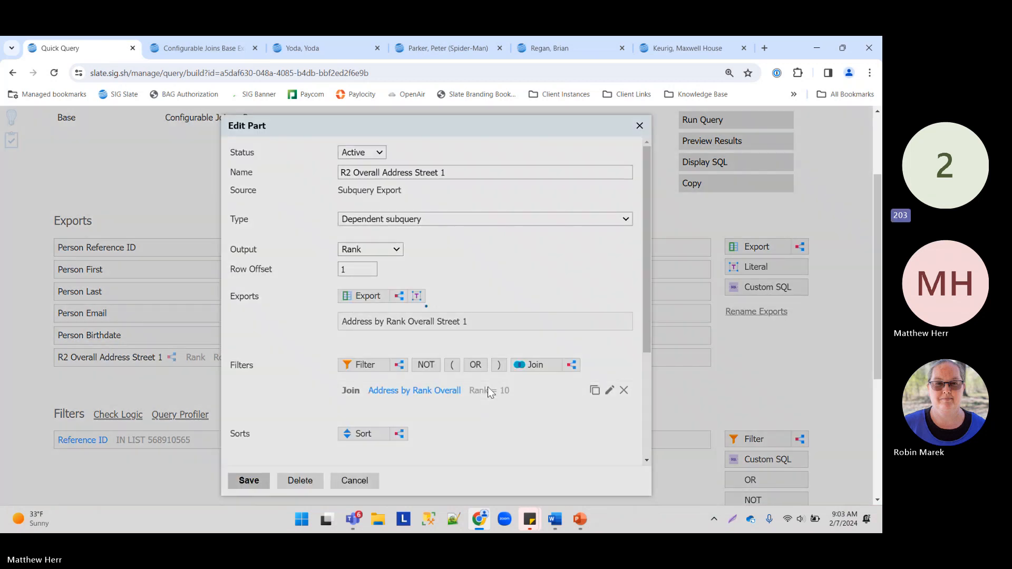
pyautogui.click(488, 387)
pyautogui.doubleClick(394, 220)
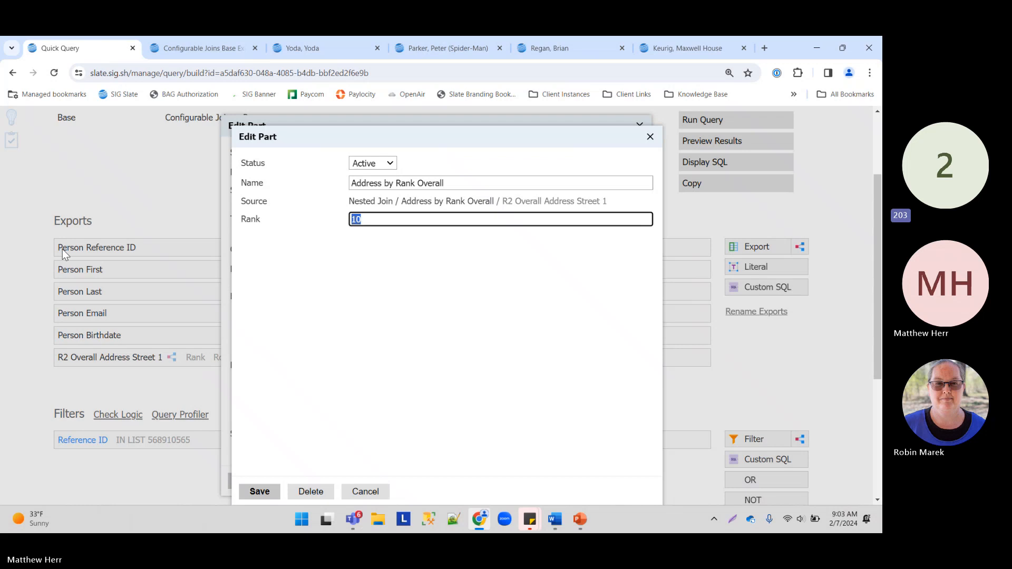
pyautogui.click(248, 490)
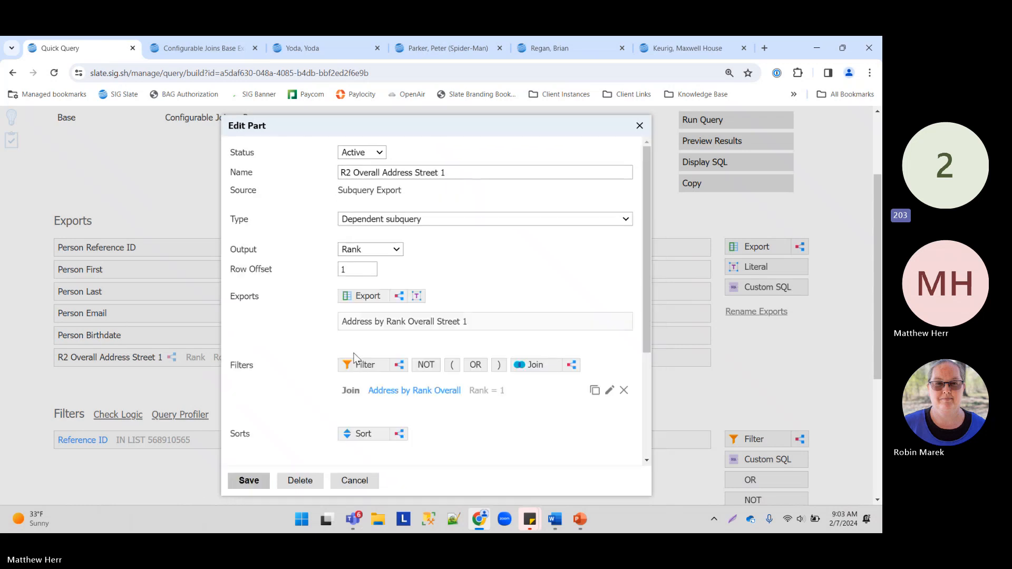
# Step: Re-add the Street 1 export, rename it R1 Overall Address Street 1, and save
pyautogui.click(623, 321)
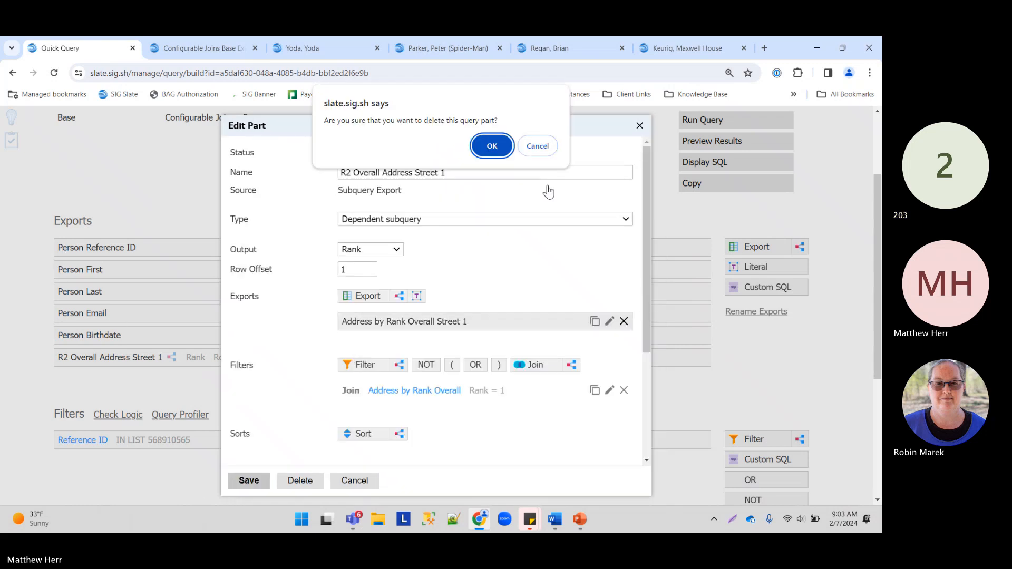
pyautogui.click(488, 143)
pyautogui.click(364, 298)
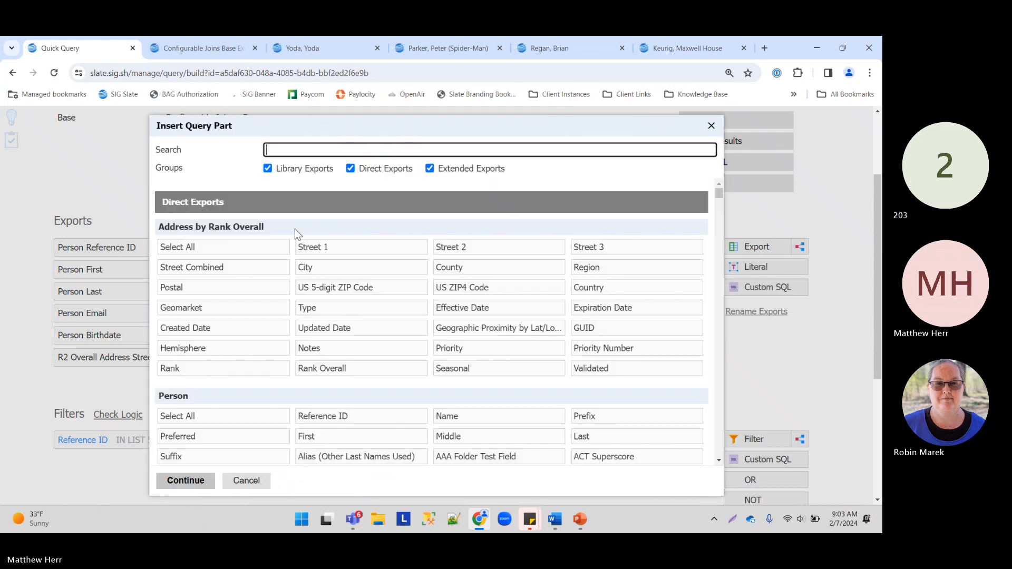
pyautogui.click(346, 246)
pyautogui.click(199, 484)
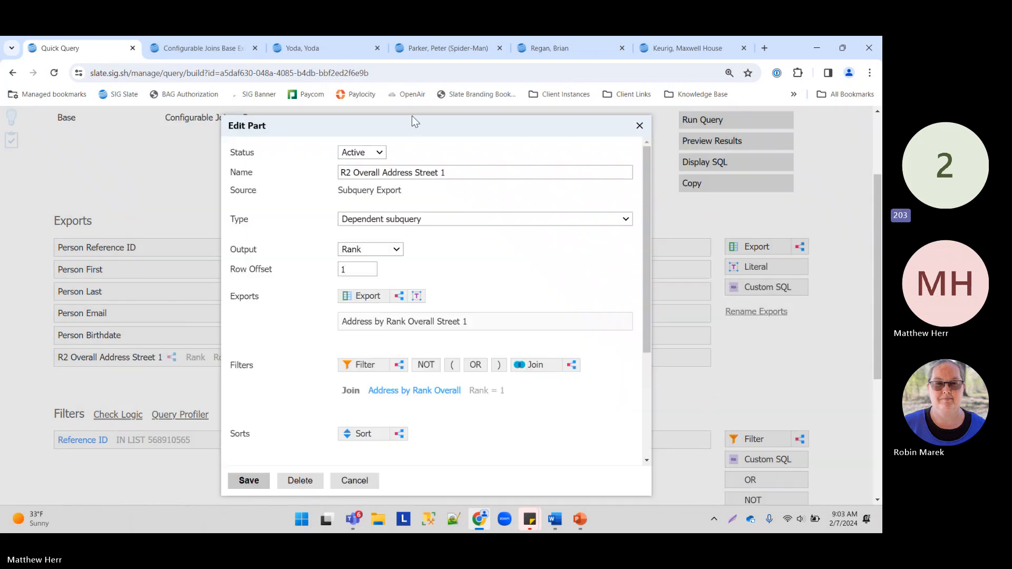
pyautogui.moveTo(352, 173); pyautogui.dragTo(347, 172)
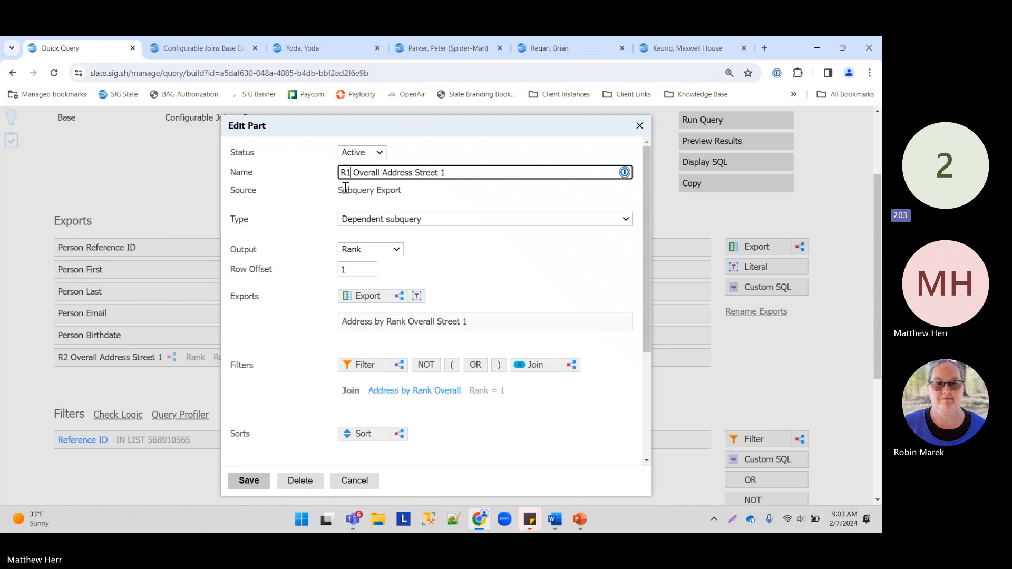
pyautogui.click(249, 480)
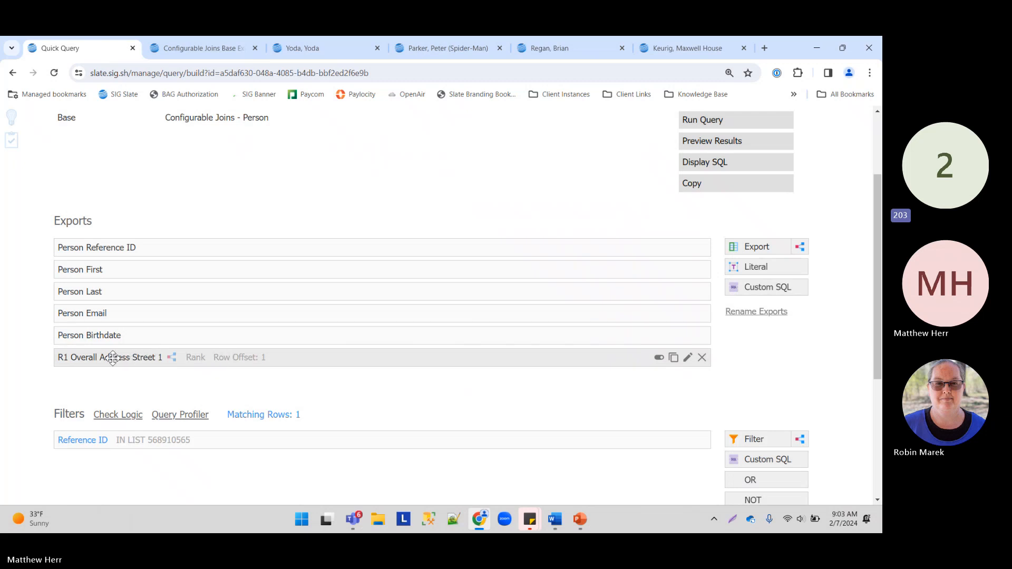
# Step: Copy the Street 1 export and swap its exported field to City
pyautogui.click(674, 358)
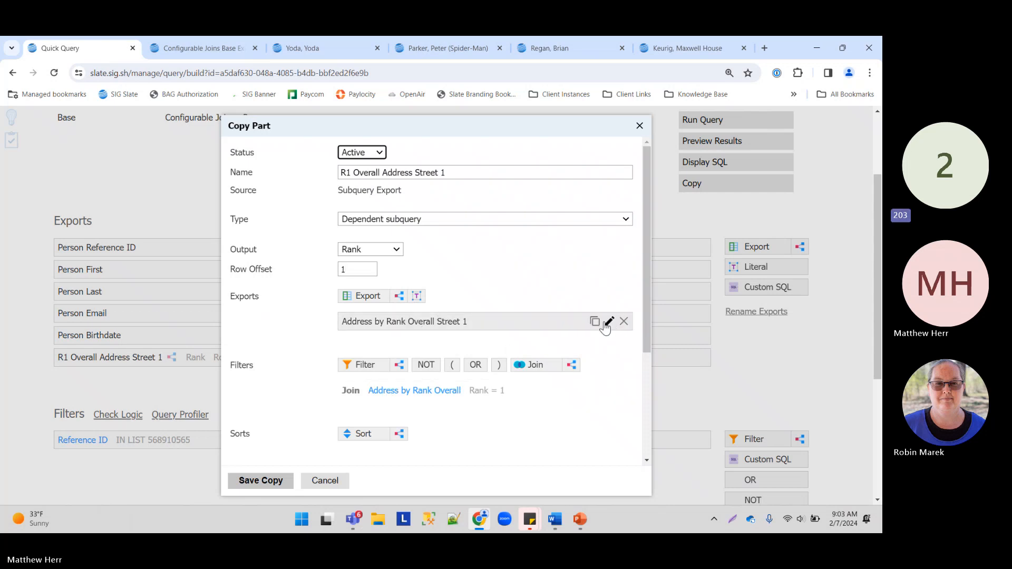
pyautogui.click(624, 321)
pyautogui.click(493, 141)
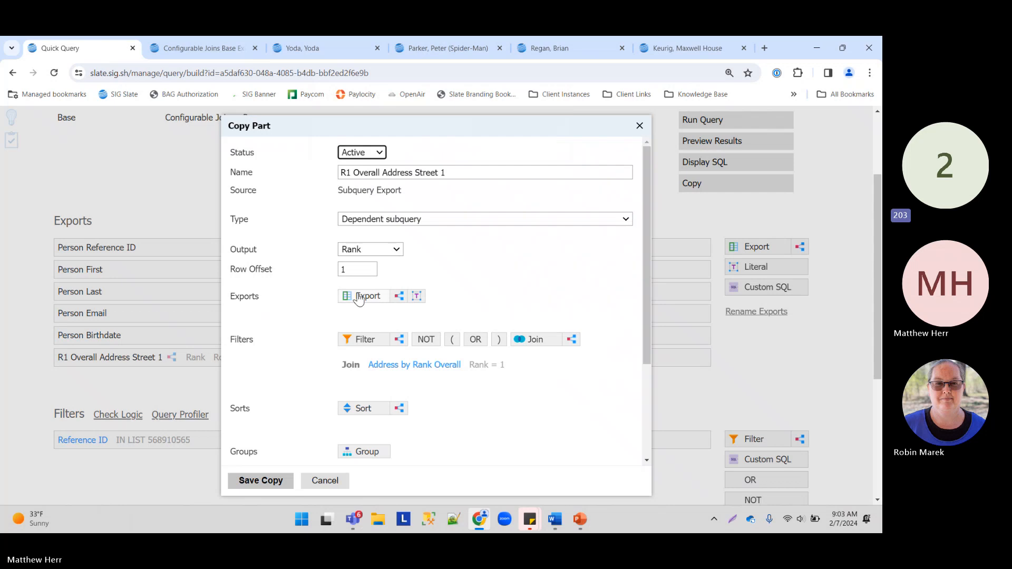
pyautogui.click(364, 296)
pyautogui.click(311, 268)
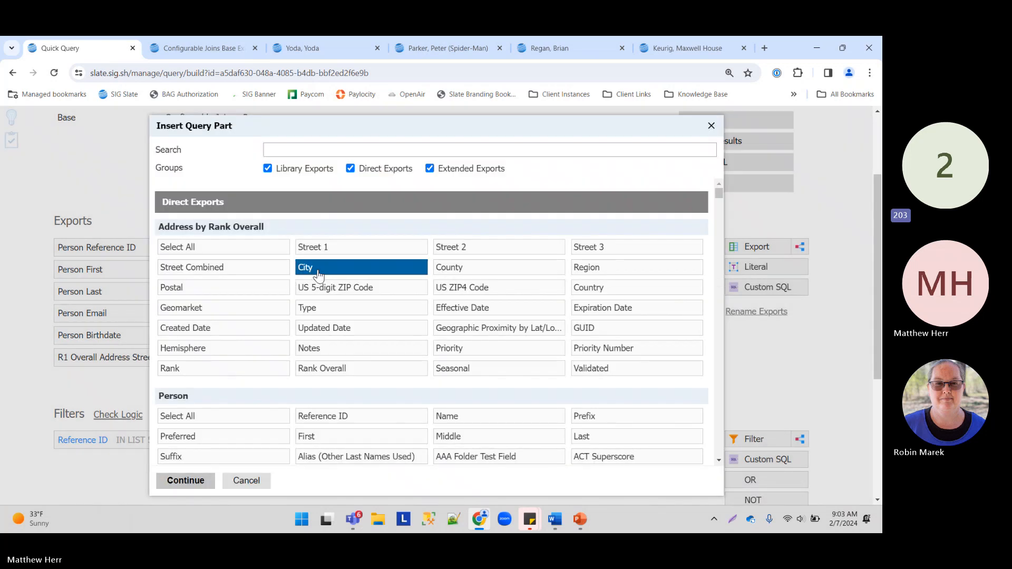
pyautogui.click(186, 480)
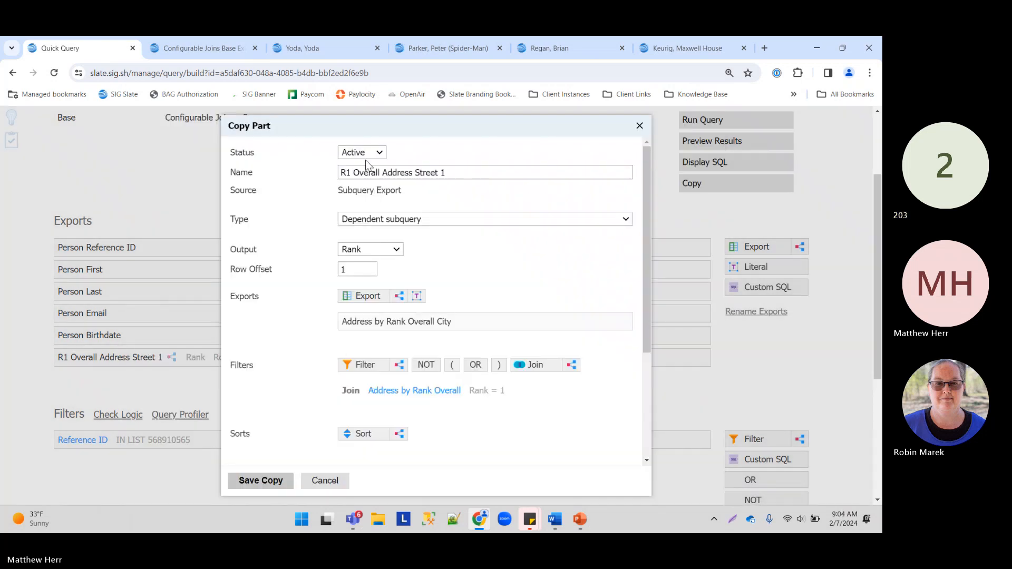
# Step: Name the copy R1 Overall Address City and save it as a new export
pyautogui.click(451, 173)
pyautogui.moveTo(451, 172); pyautogui.dragTo(414, 166)
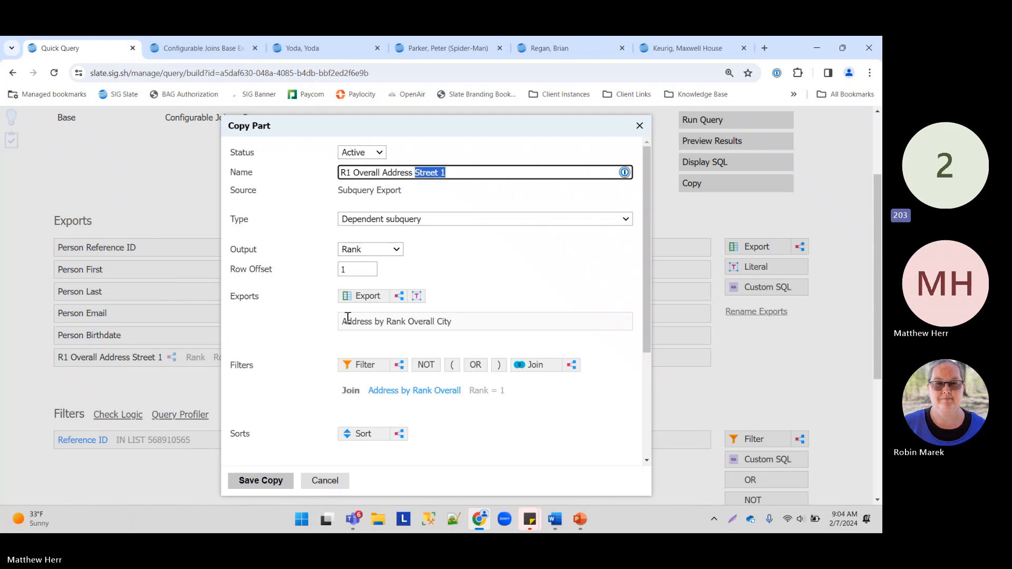
pyautogui.write('City')
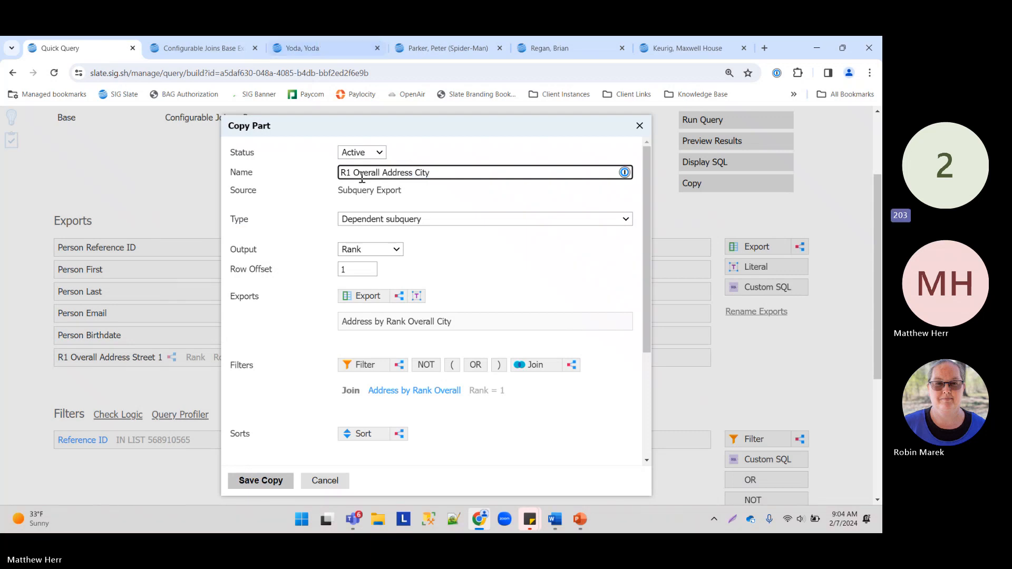
pyautogui.click(264, 480)
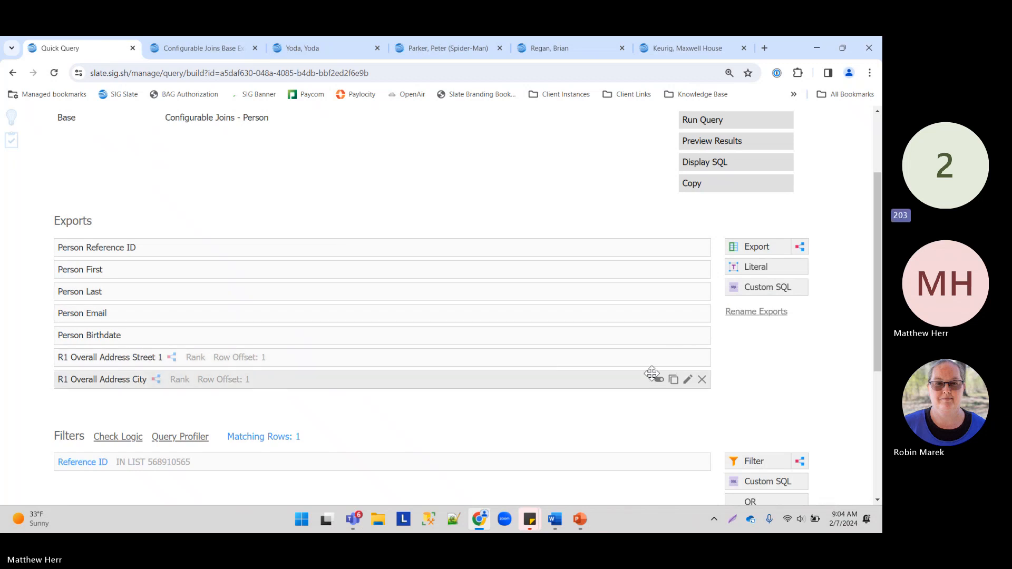
# Step: Copy the City export, swap its field to Region, and save the copy
pyautogui.click(674, 380)
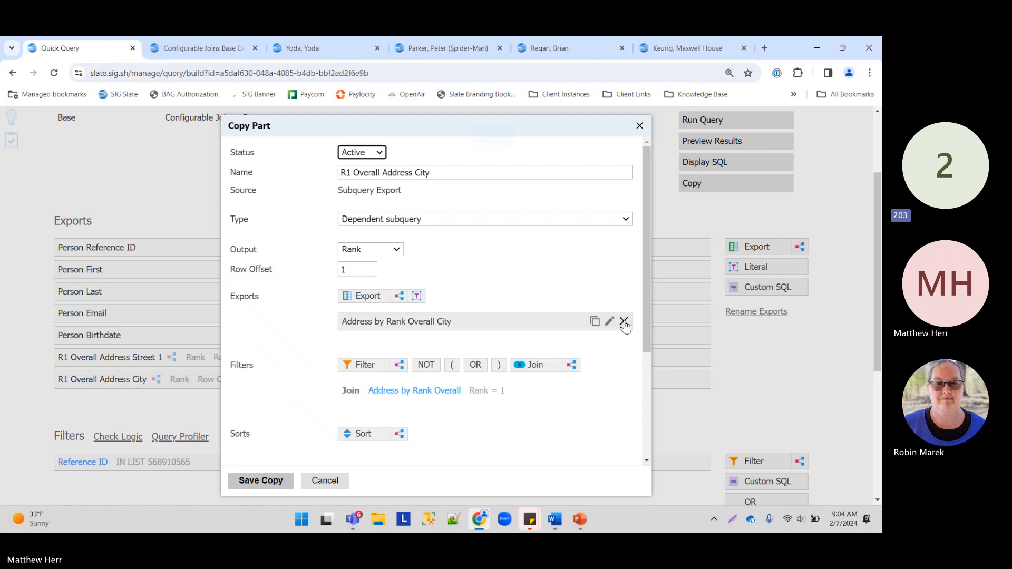
pyautogui.click(624, 319)
pyautogui.click(488, 145)
pyautogui.click(352, 307)
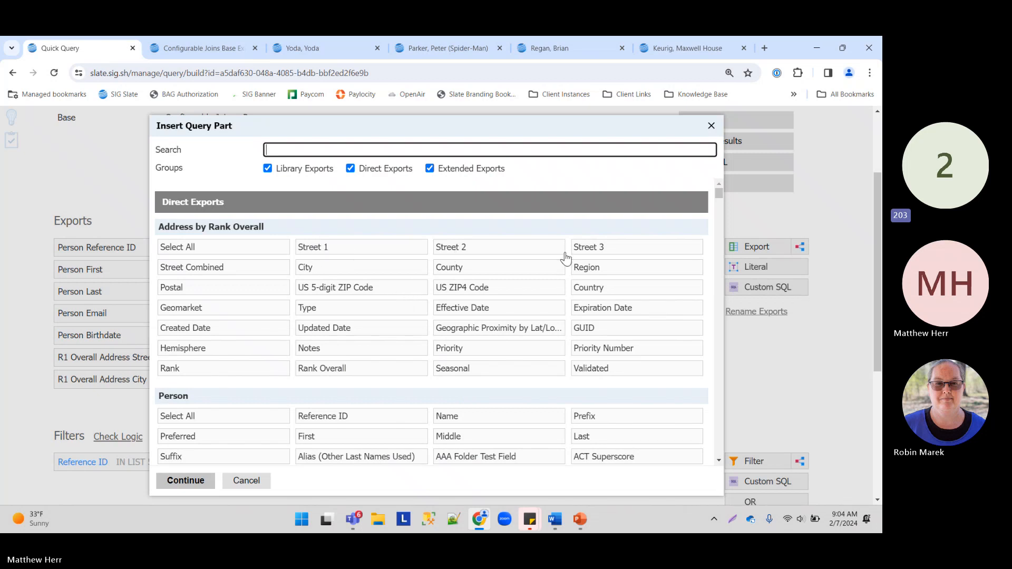
pyautogui.click(625, 272)
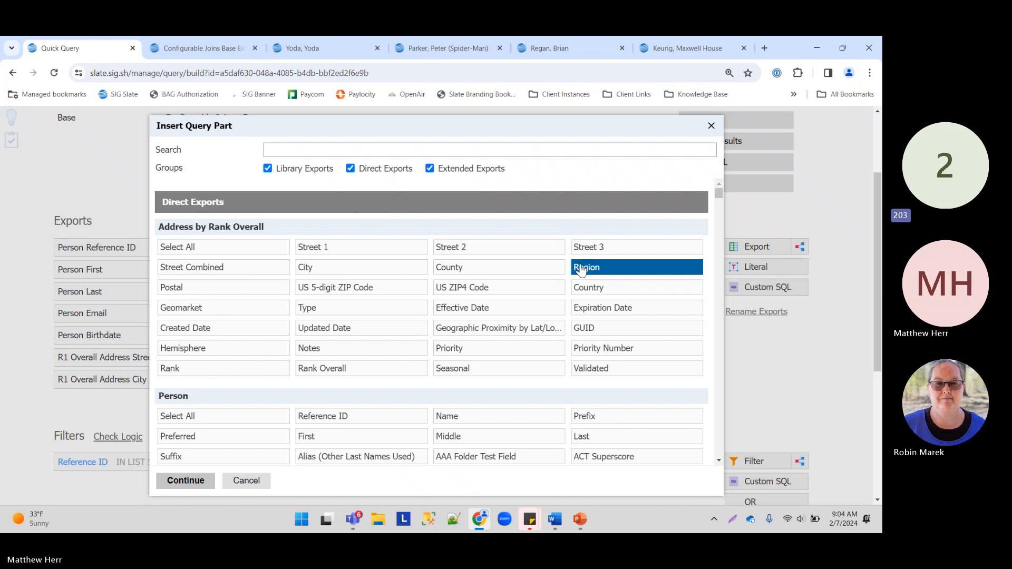
pyautogui.click(185, 480)
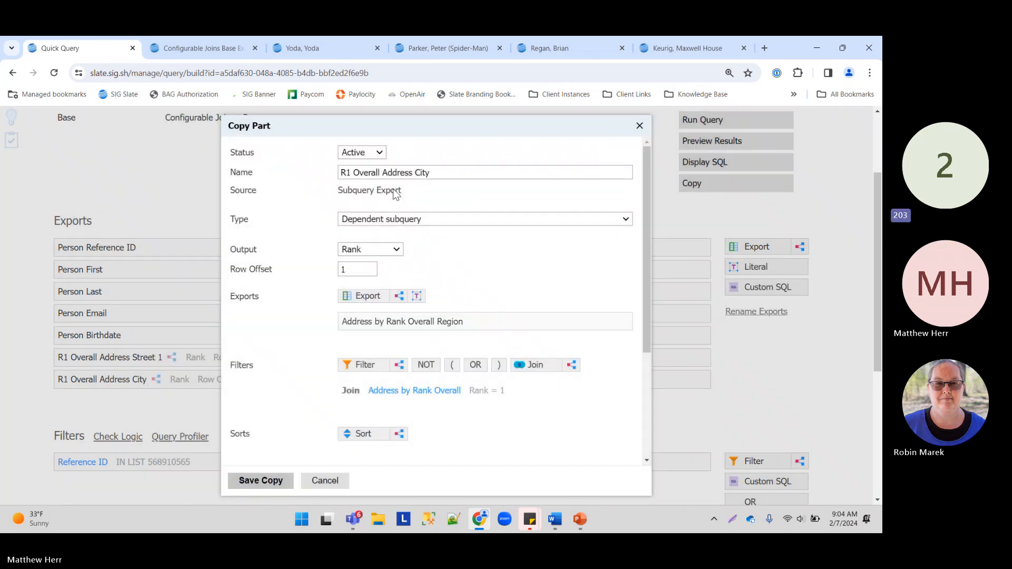
pyautogui.click(260, 480)
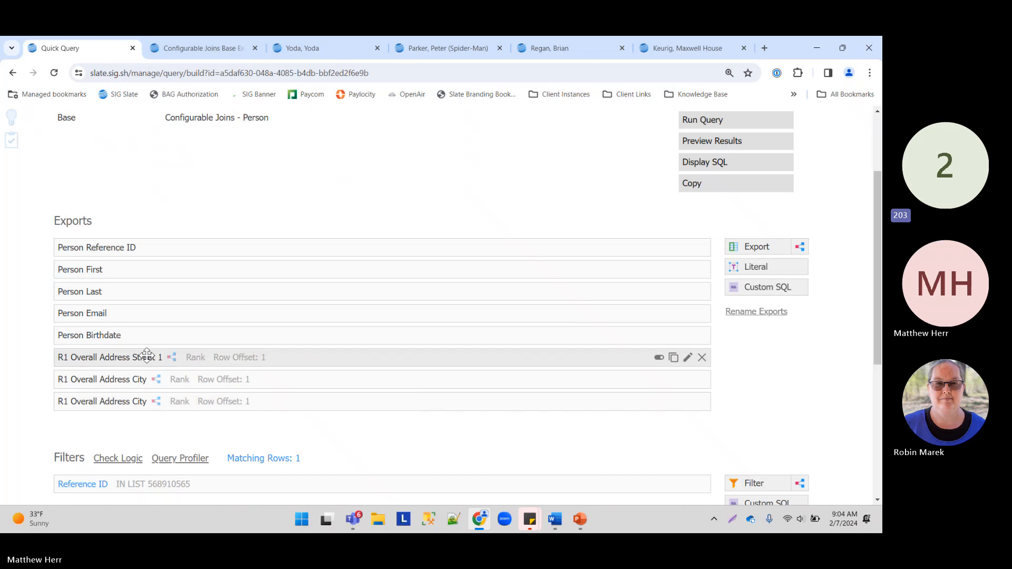
# Step: Rename the new export to R1 Overall Address State and save
pyautogui.click(146, 403)
pyautogui.click(441, 177)
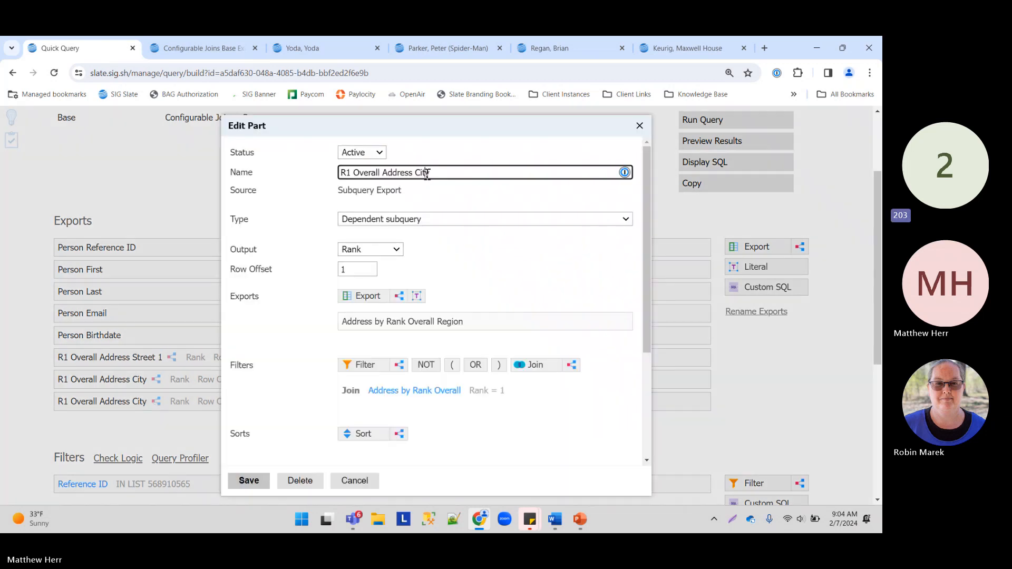
pyautogui.doubleClick(441, 176)
pyautogui.write('State')
pyautogui.click(251, 478)
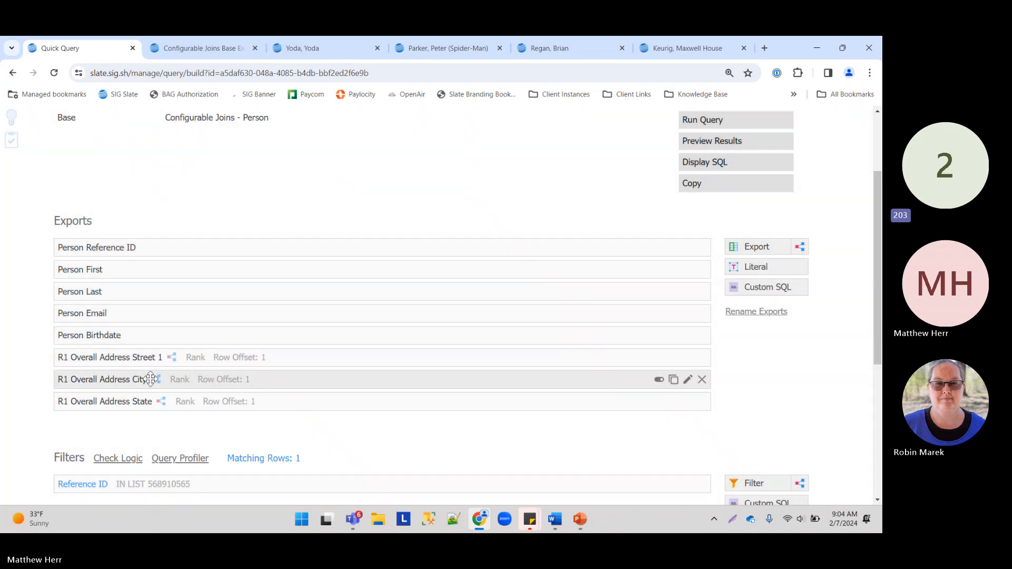
pyautogui.click(708, 142)
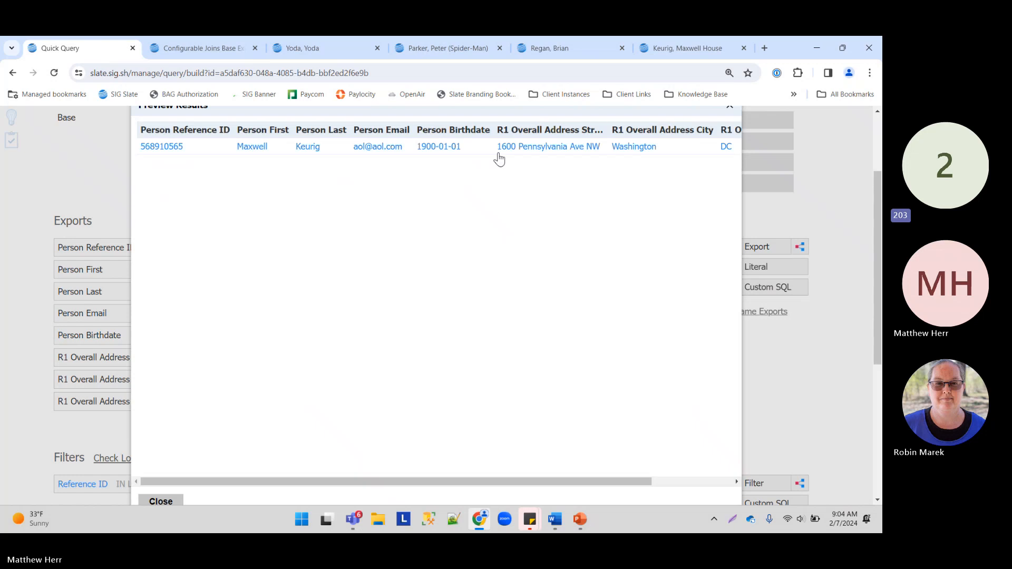
pyautogui.click(544, 151)
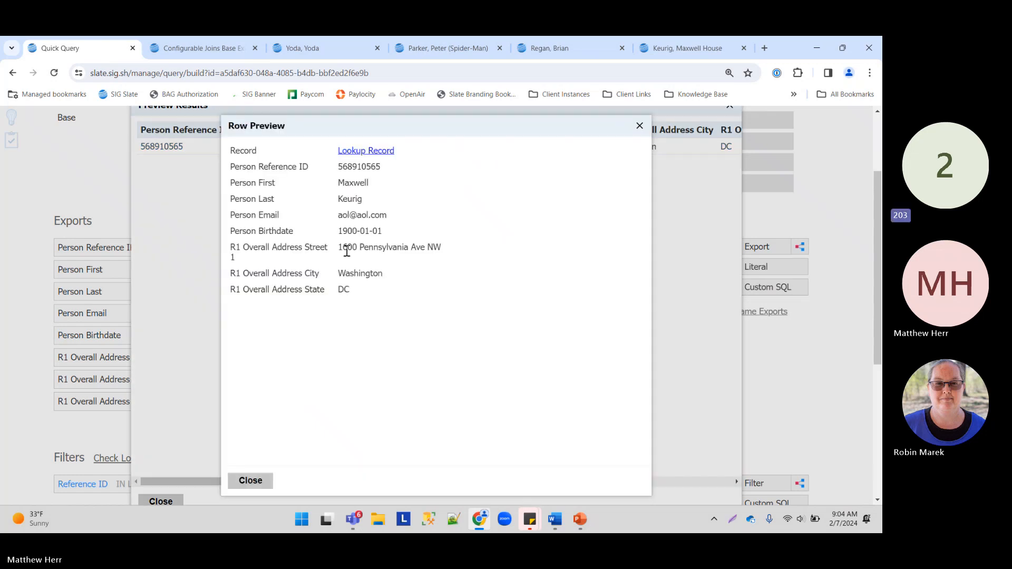
pyautogui.moveTo(347, 251); pyautogui.dragTo(469, 257)
pyautogui.doubleClick(362, 272)
pyautogui.moveTo(329, 294); pyautogui.dragTo(354, 291)
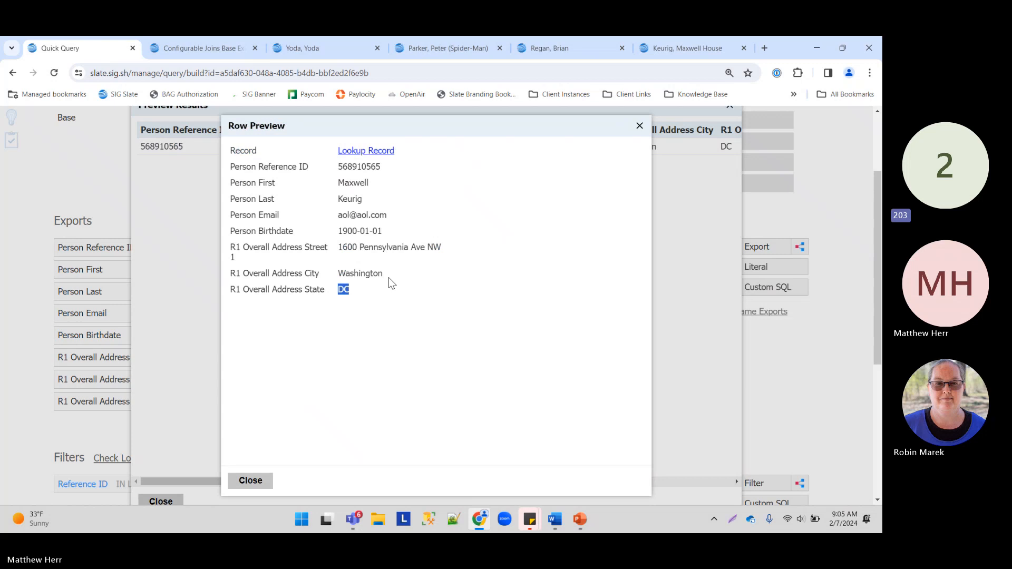
pyautogui.click(251, 488)
pyautogui.click(161, 500)
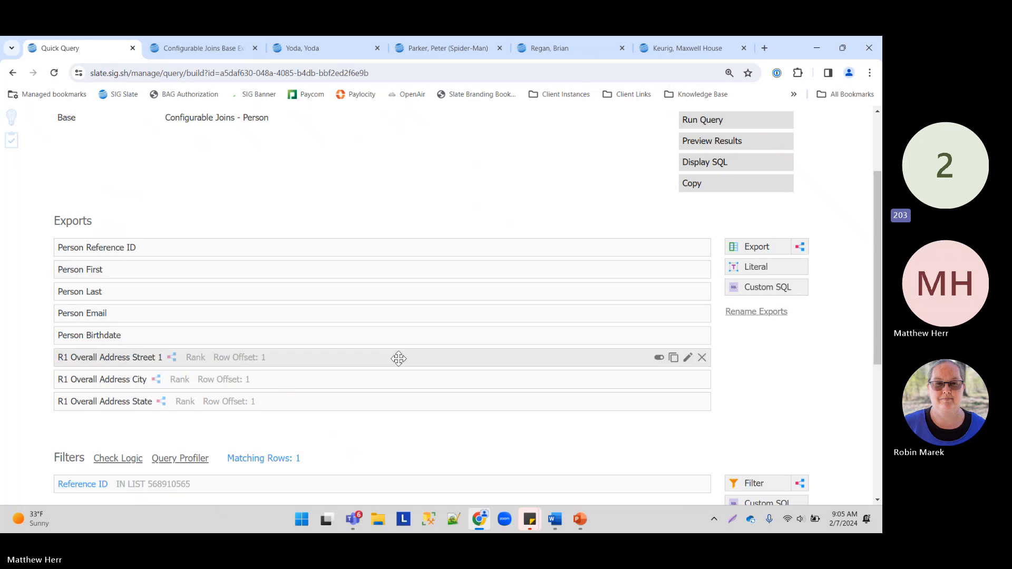
# Step: Deactivate the Street 1, City and State address exports
pyautogui.click(660, 357)
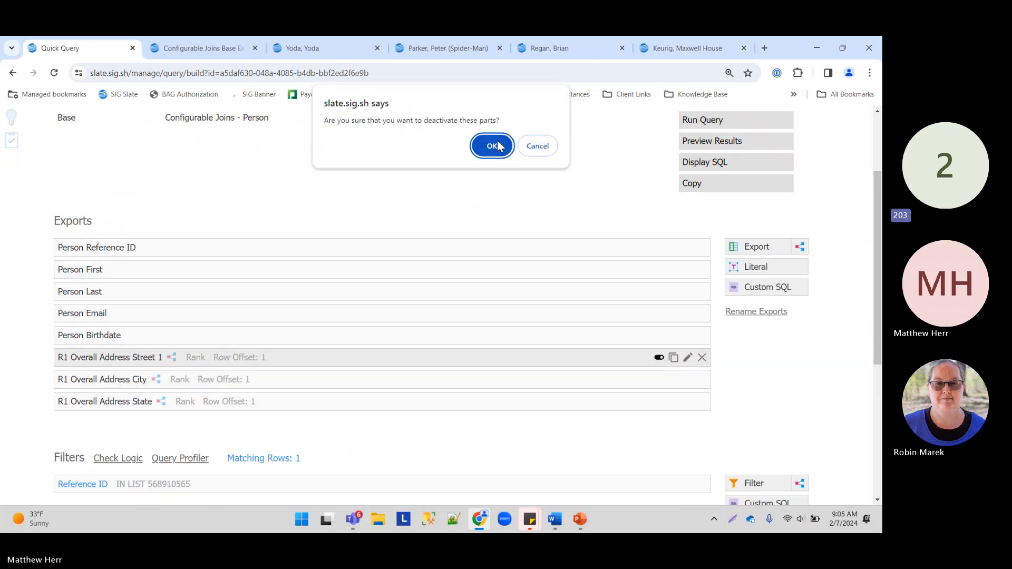
pyautogui.click(490, 143)
pyautogui.click(660, 380)
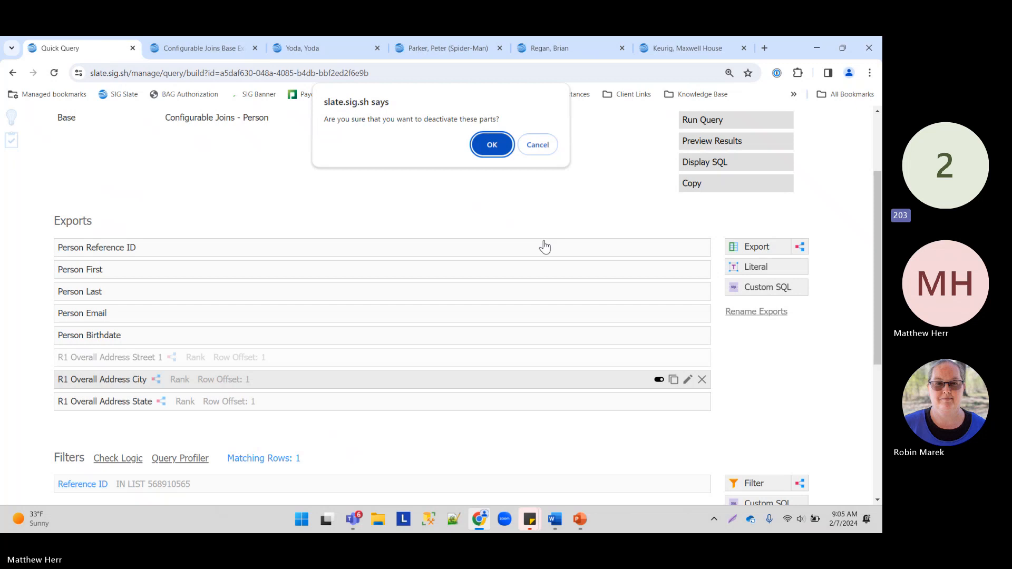
pyautogui.click(490, 144)
pyautogui.click(660, 402)
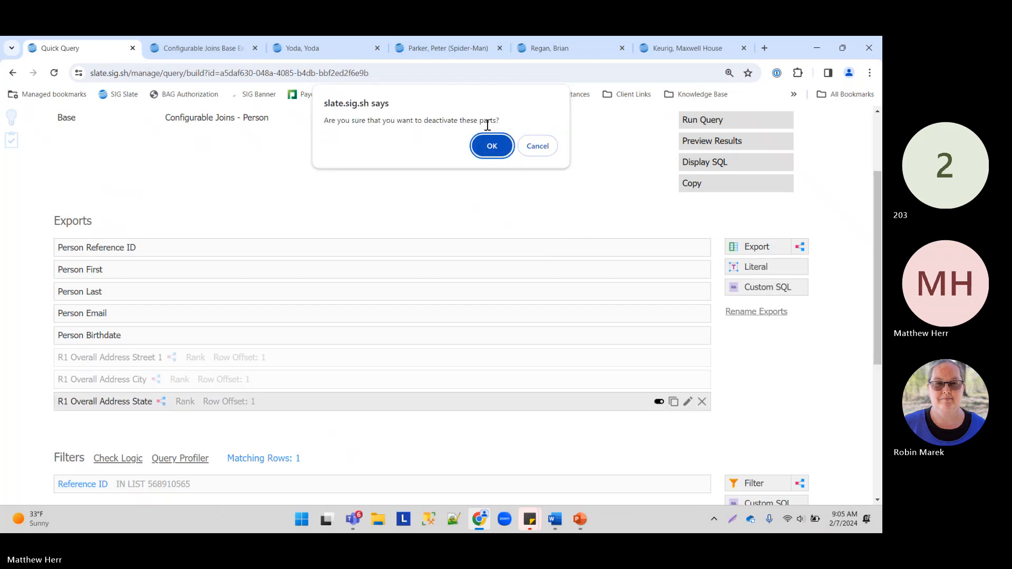
pyautogui.click(491, 144)
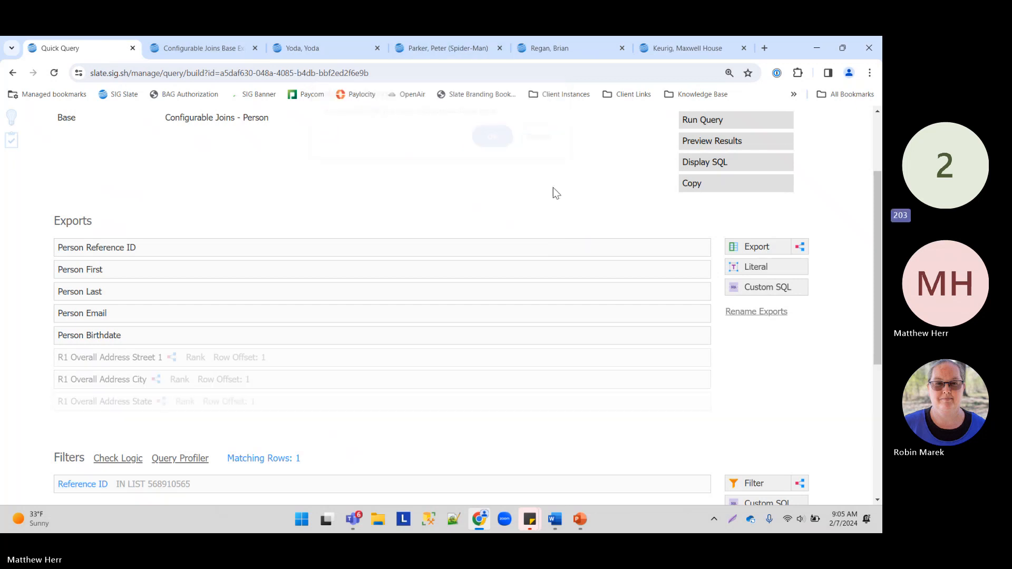
# Step: Review the generated SQL's select list, from clause and reference filter
pyautogui.click(713, 164)
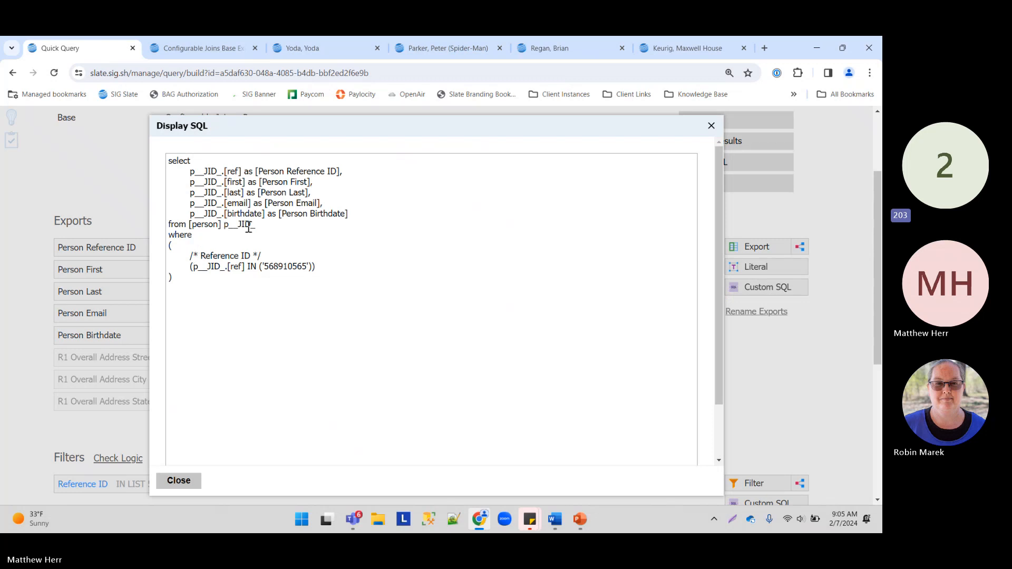
pyautogui.moveTo(349, 215); pyautogui.dragTo(170, 161)
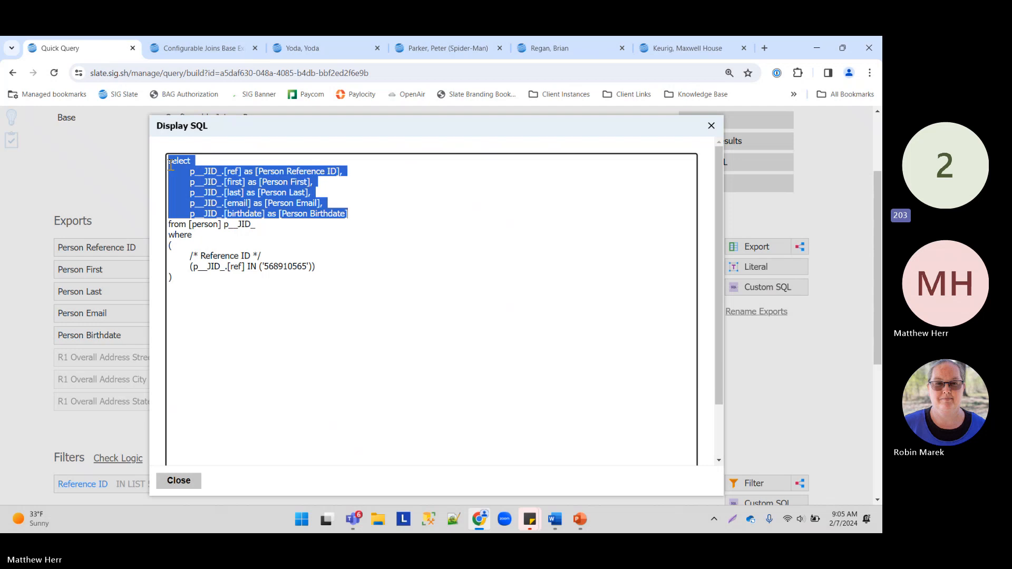
pyautogui.moveTo(256, 225); pyautogui.dragTo(157, 234)
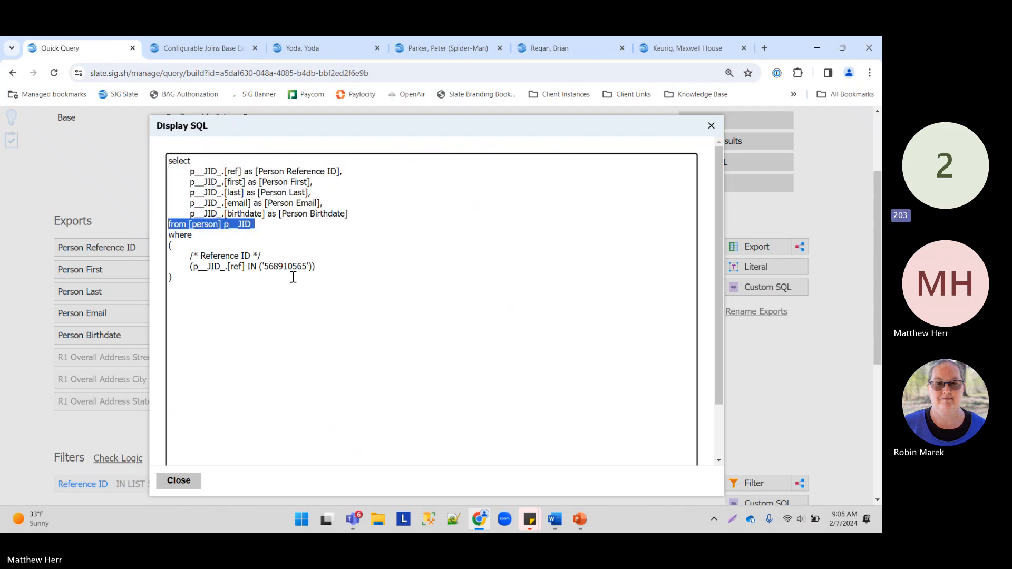
pyautogui.moveTo(316, 267); pyautogui.dragTo(123, 243)
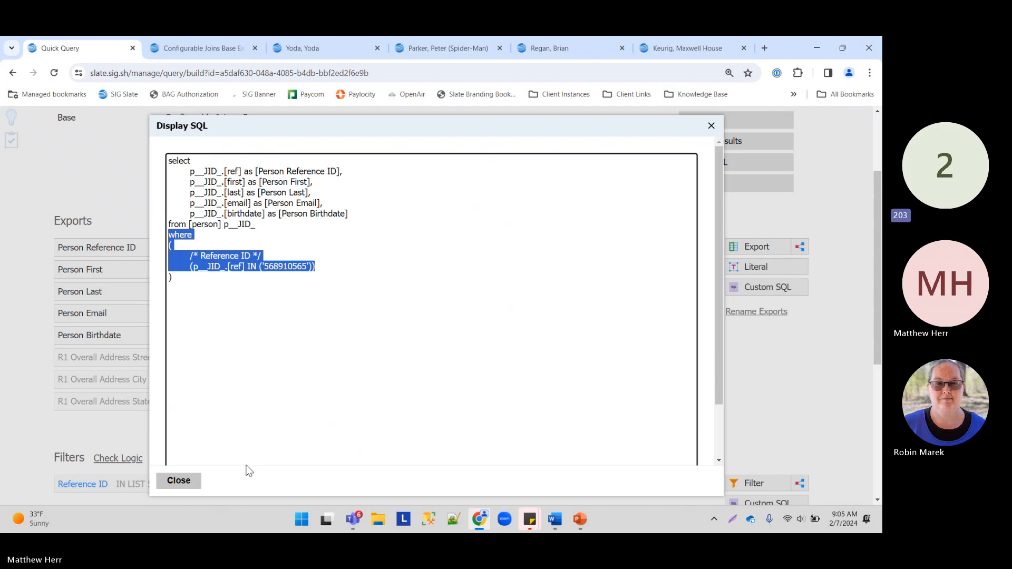
pyautogui.click(180, 480)
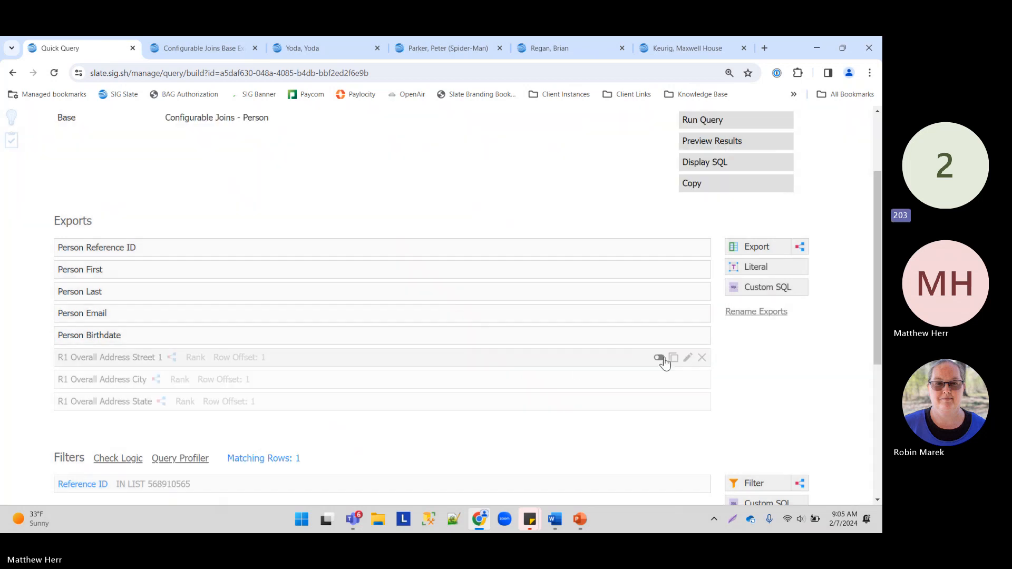
# Step: Activate R1 Overall Address Street 1 and check its rank-1 subquery in the SQL
pyautogui.click(659, 359)
pyautogui.click(490, 145)
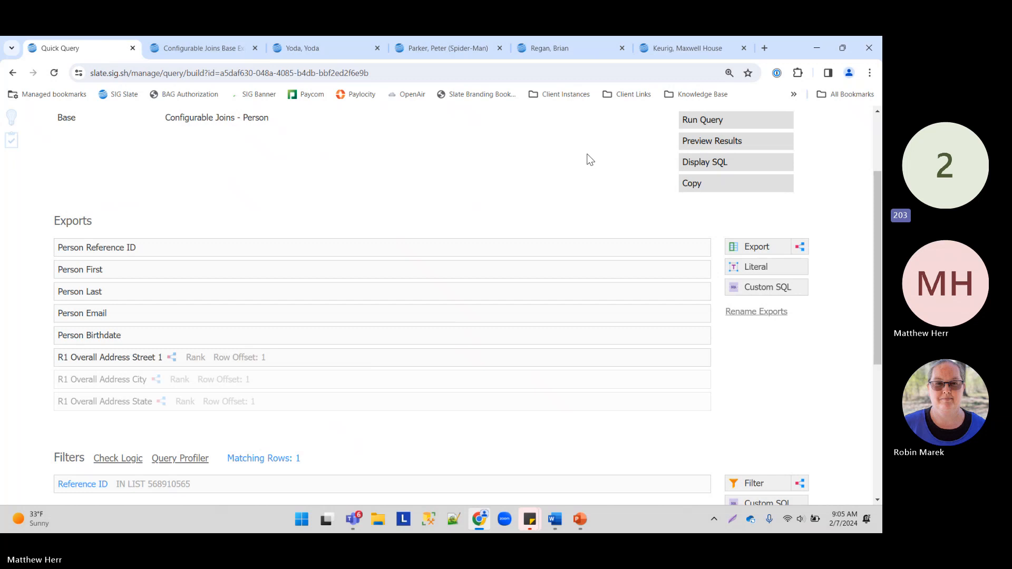
pyautogui.click(688, 164)
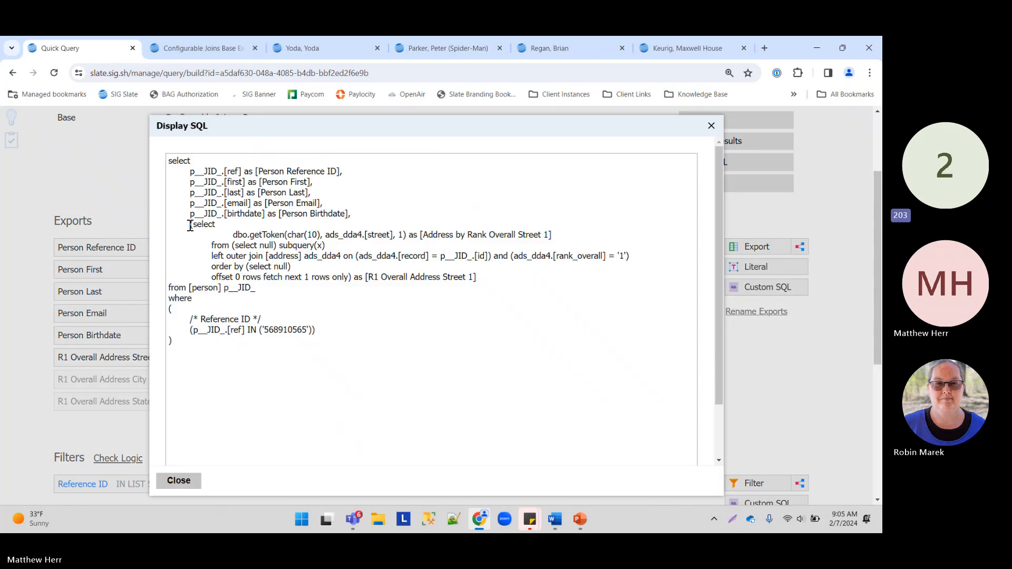
pyautogui.moveTo(191, 226); pyautogui.dragTo(486, 273)
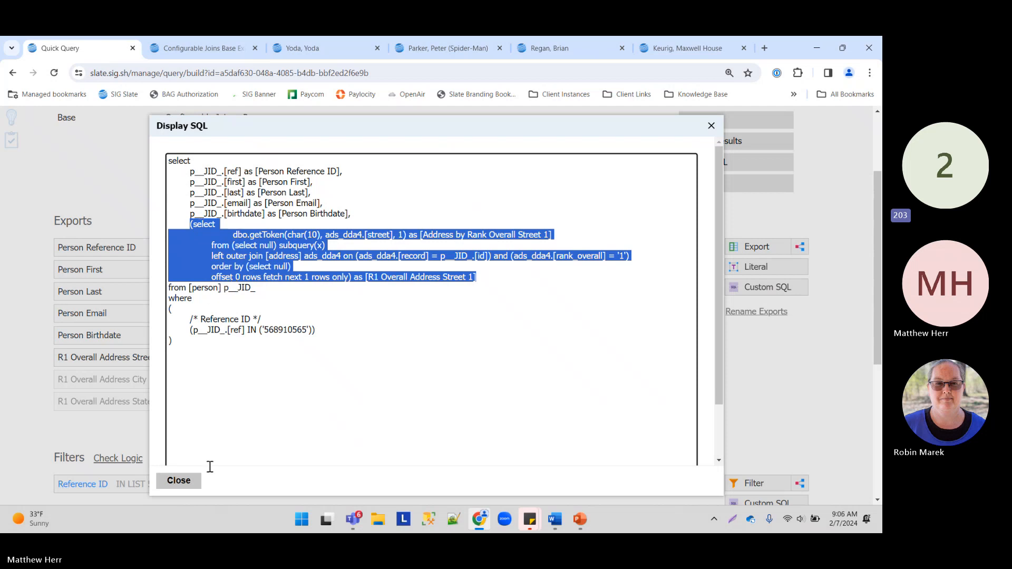
pyautogui.click(187, 480)
# Step: Activate the City and State exports and preview the results
pyautogui.click(659, 379)
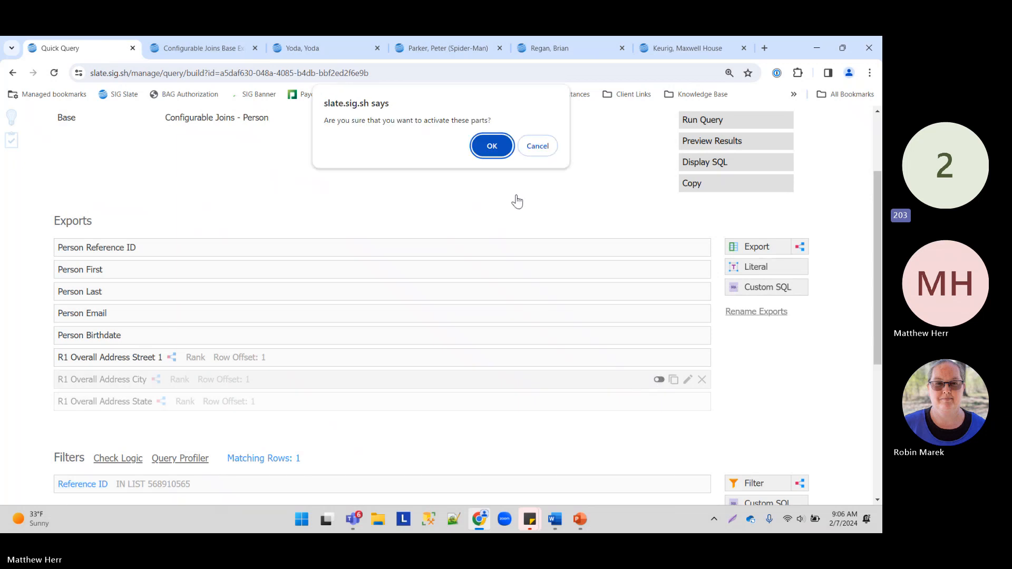
pyautogui.click(491, 143)
pyautogui.click(659, 402)
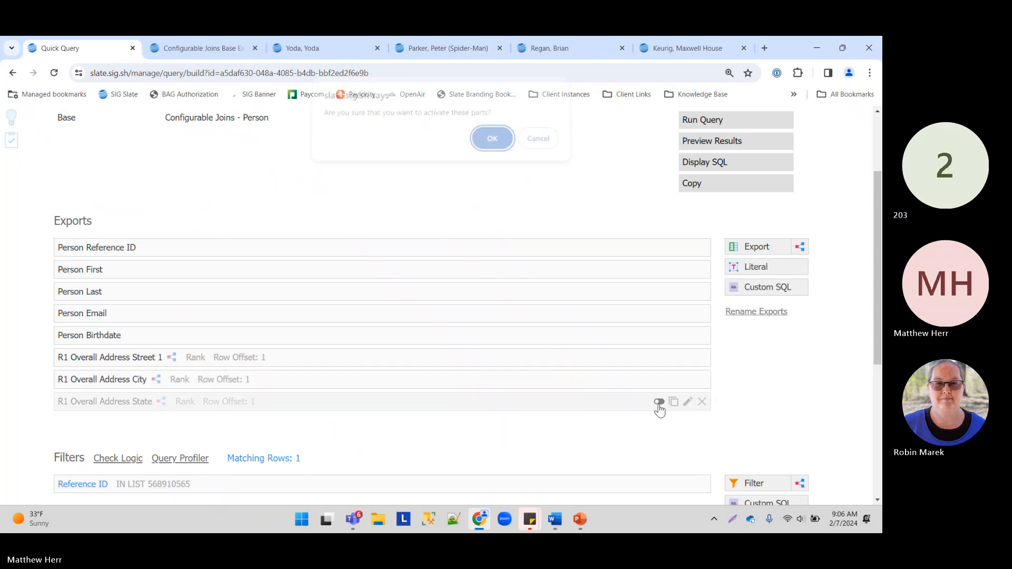
pyautogui.click(491, 144)
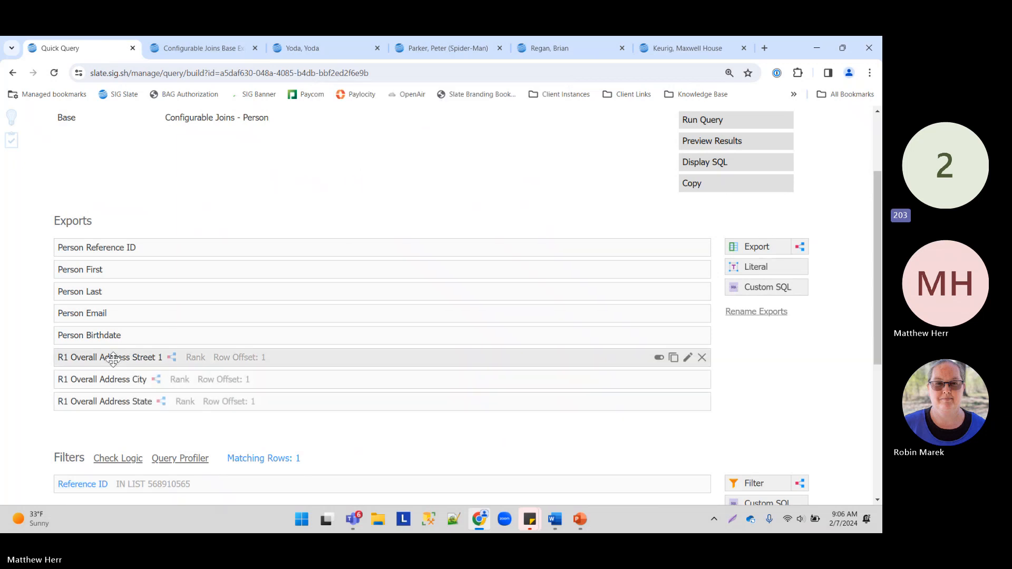
pyautogui.click(701, 141)
pyautogui.click(161, 500)
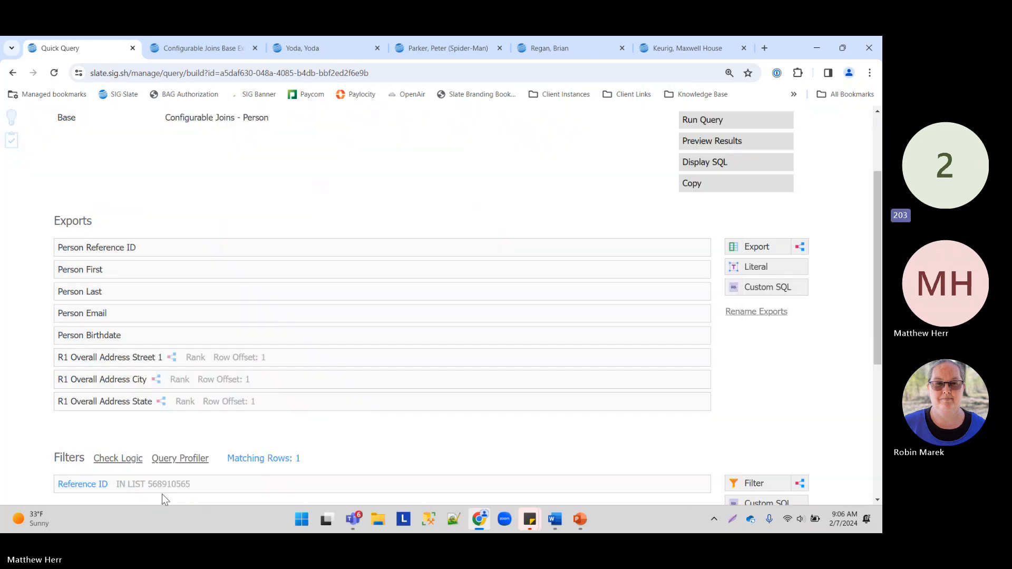
# Step: Review the street, city and region rank-1 subqueries in the generated SQL
pyautogui.click(710, 159)
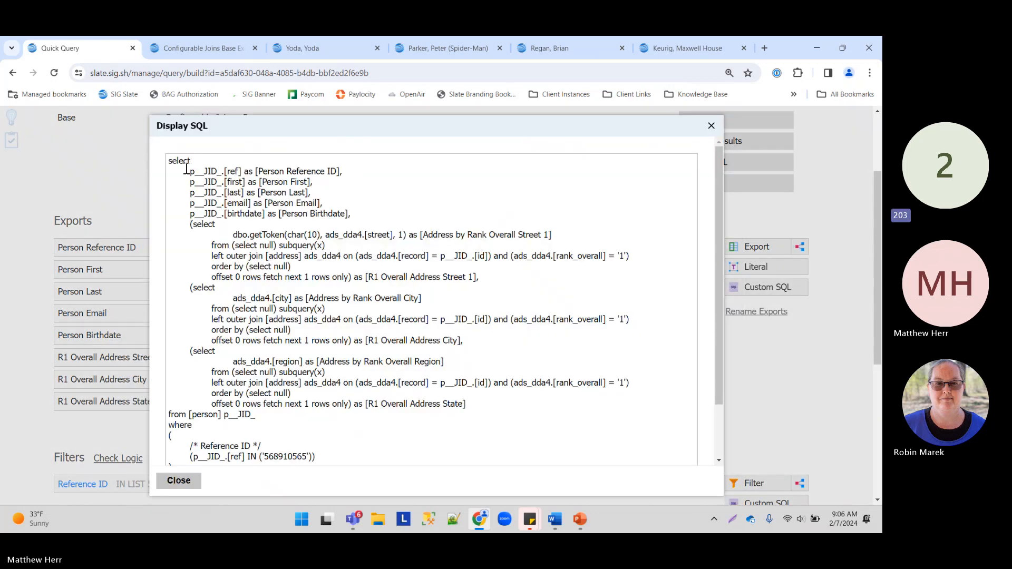
pyautogui.moveTo(169, 158); pyautogui.dragTo(389, 413)
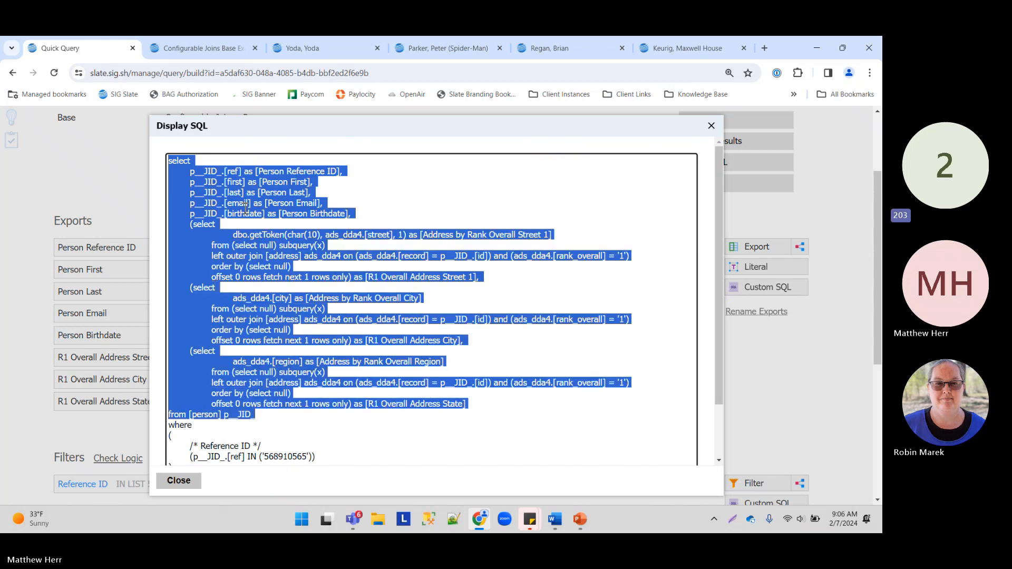
pyautogui.click(216, 199)
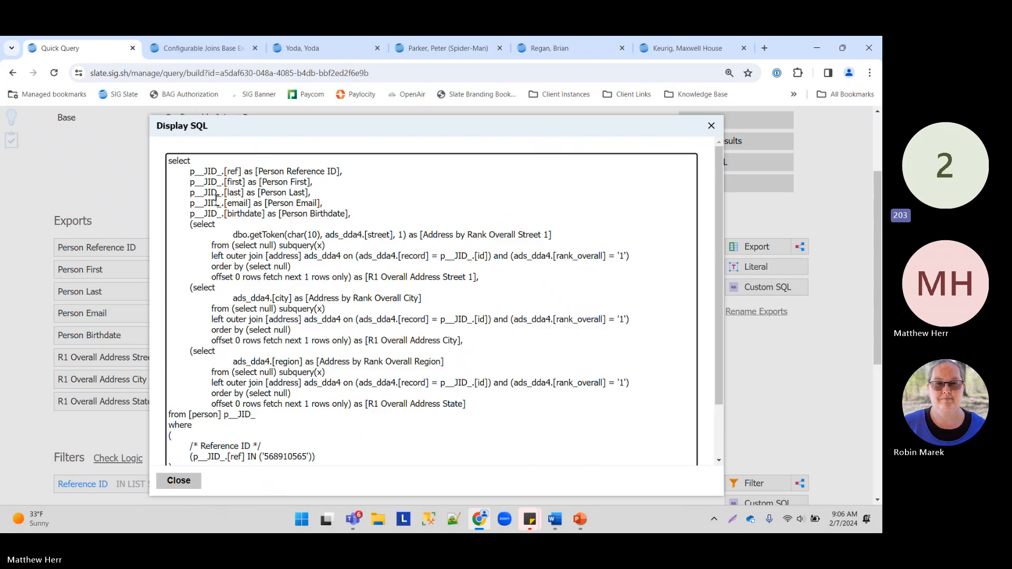
pyautogui.moveTo(188, 227); pyautogui.dragTo(630, 257)
pyautogui.moveTo(191, 288); pyautogui.dragTo(397, 321)
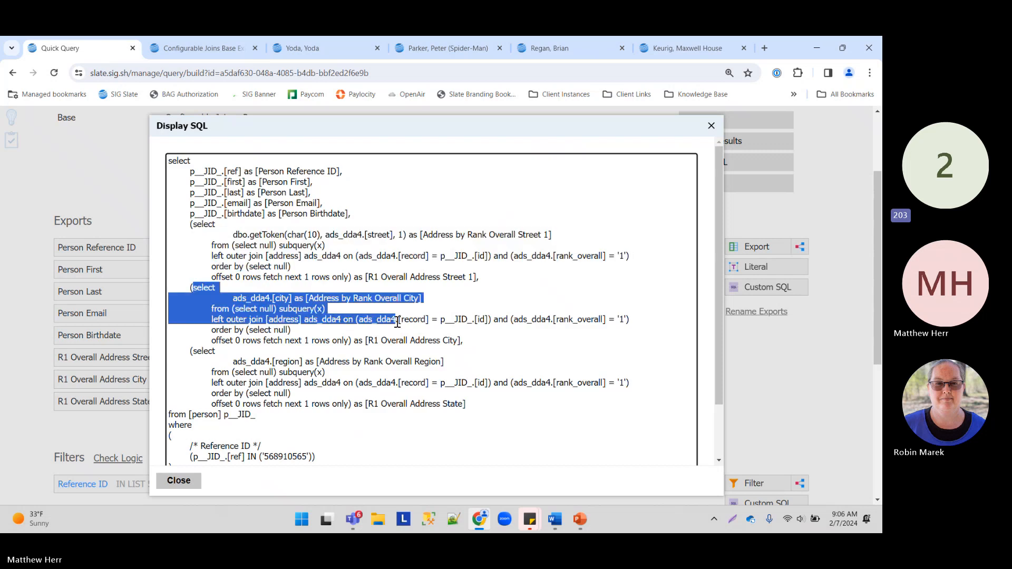
pyautogui.moveTo(188, 349); pyautogui.dragTo(402, 380)
pyautogui.moveTo(169, 156); pyautogui.dragTo(352, 407)
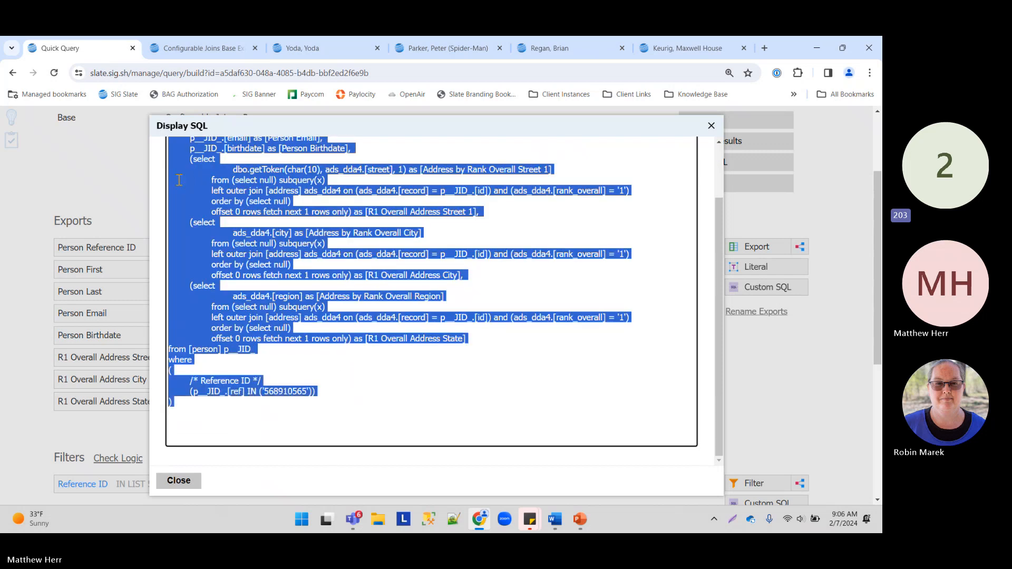
pyautogui.scroll(3, 233, 254)
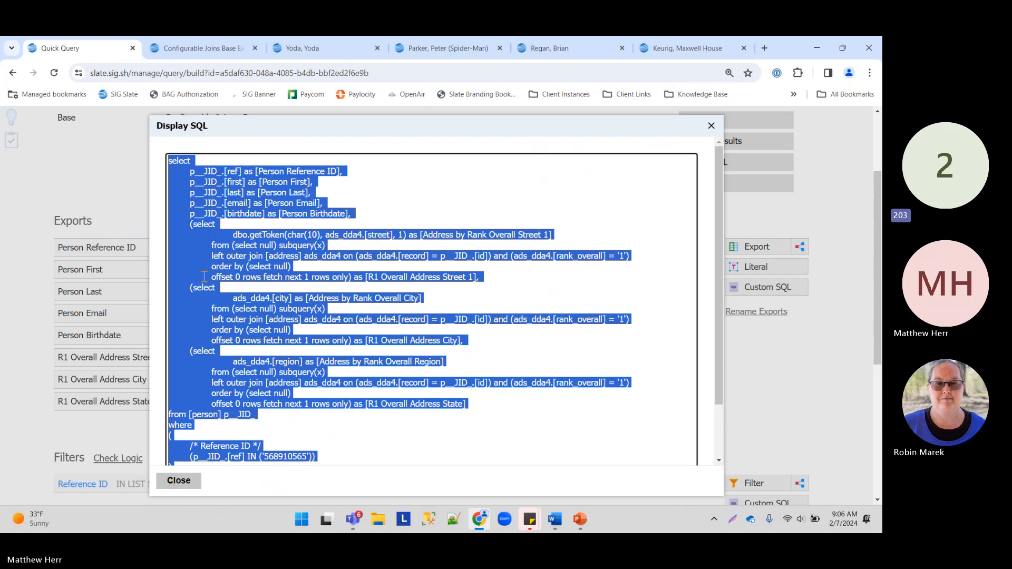
pyautogui.click(191, 483)
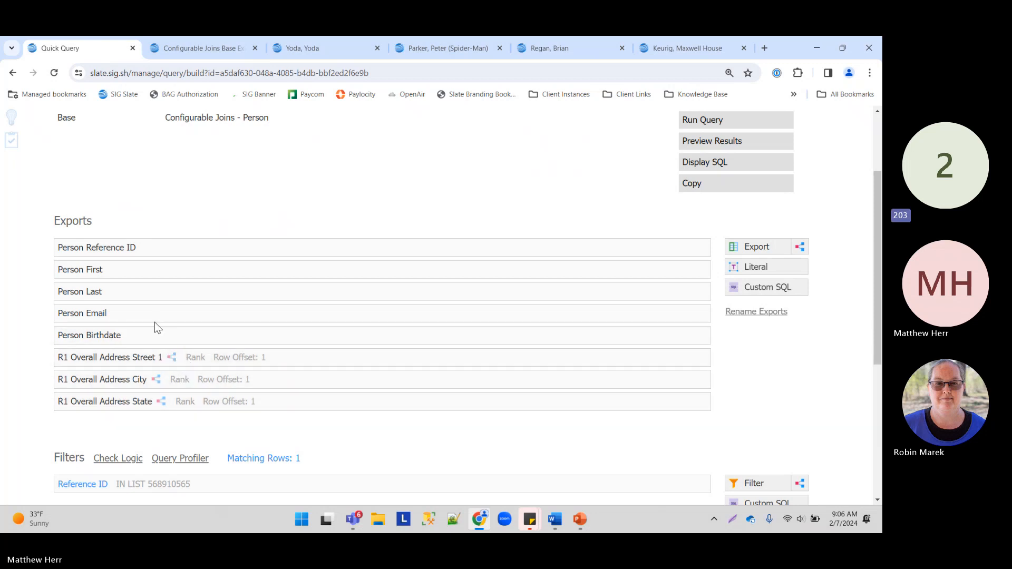
# Step: Scroll down the query to the Joins section
pyautogui.scroll(-2, 161, 311)
pyautogui.scroll(-2, 158, 211)
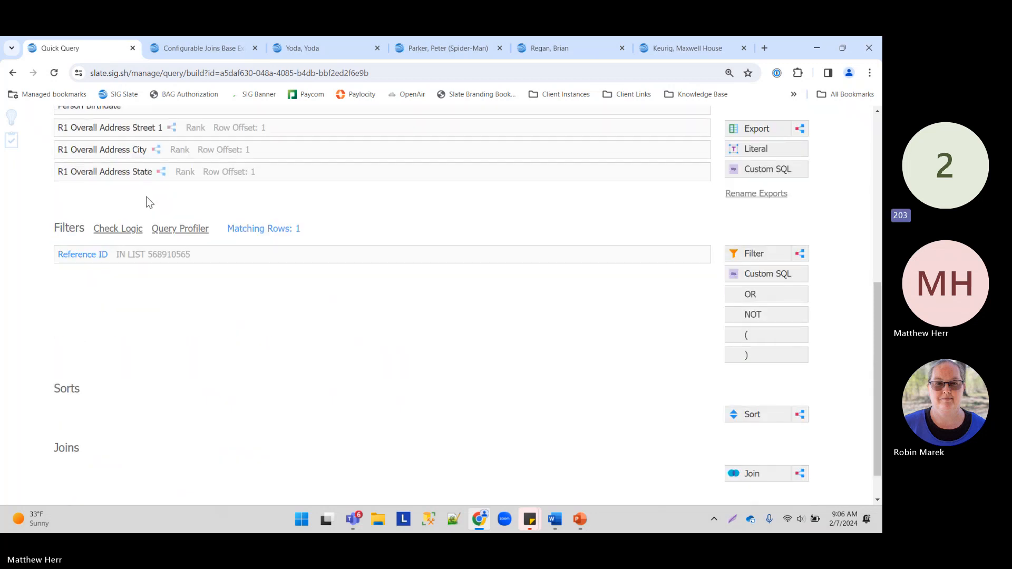
pyautogui.moveTo(47, 443); pyautogui.dragTo(99, 464)
pyautogui.scroll(-1, 282, 422)
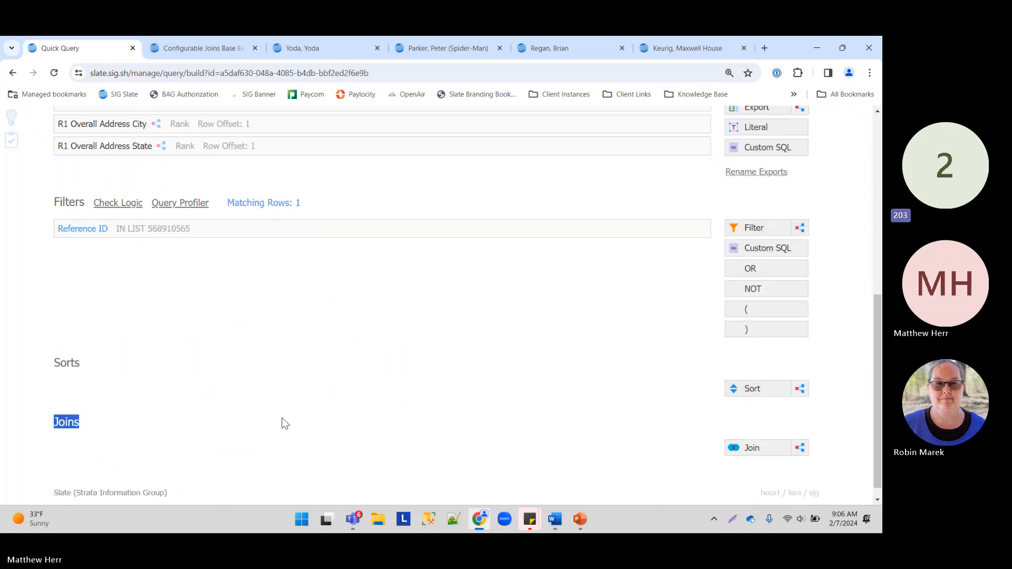
pyautogui.click(751, 434)
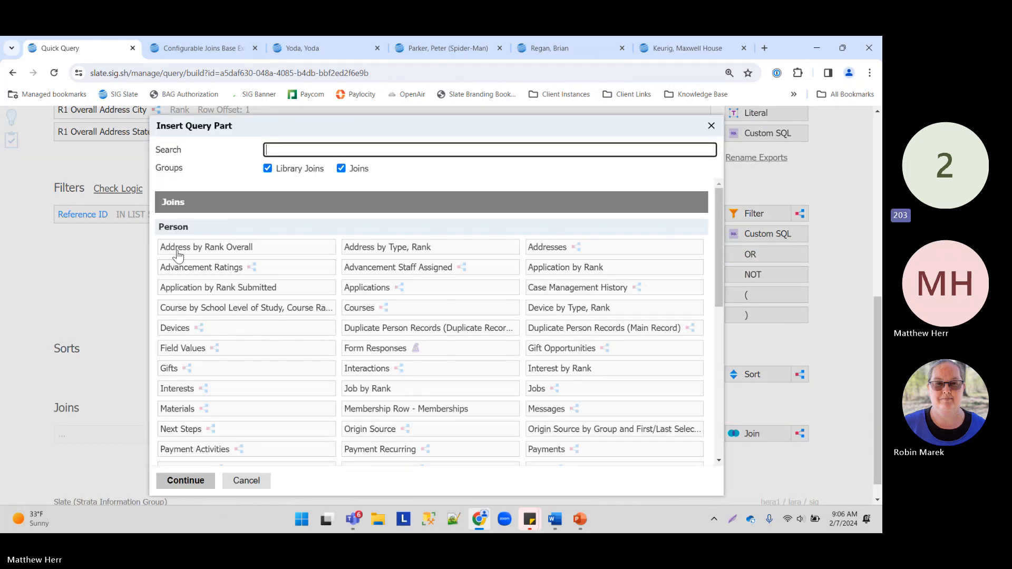
pyautogui.click(163, 230)
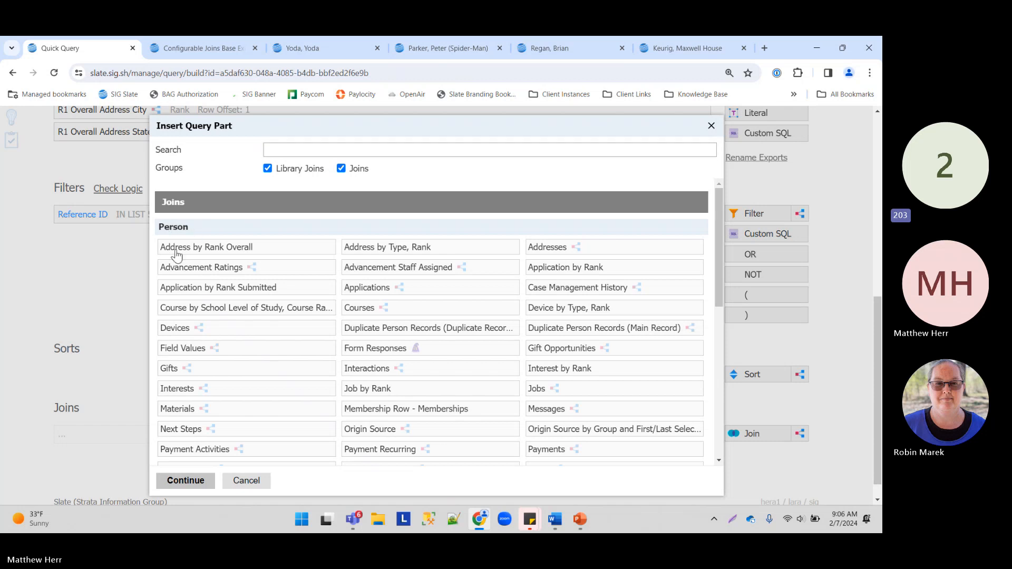
pyautogui.click(231, 249)
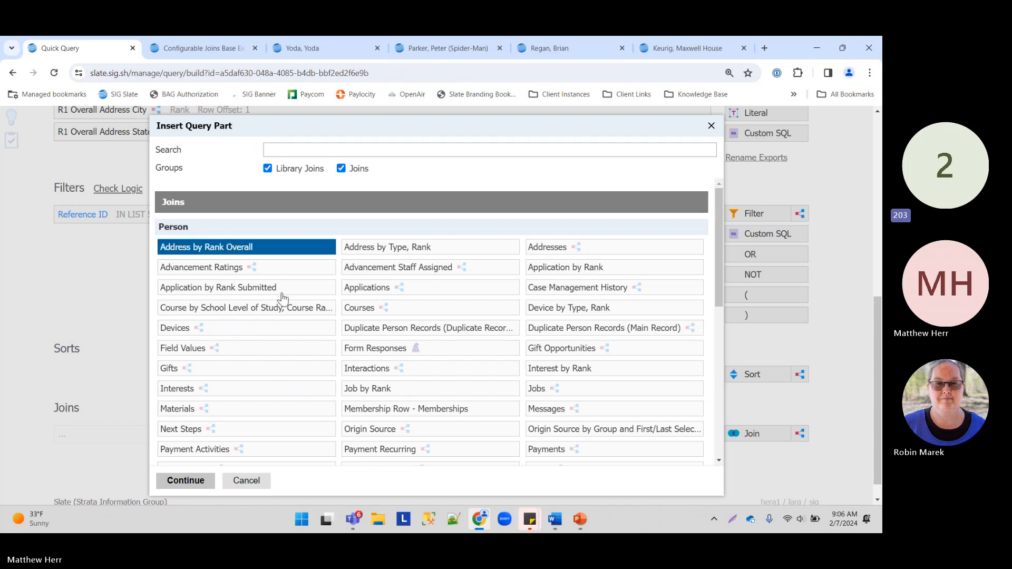
pyautogui.click(196, 481)
pyautogui.click(400, 205)
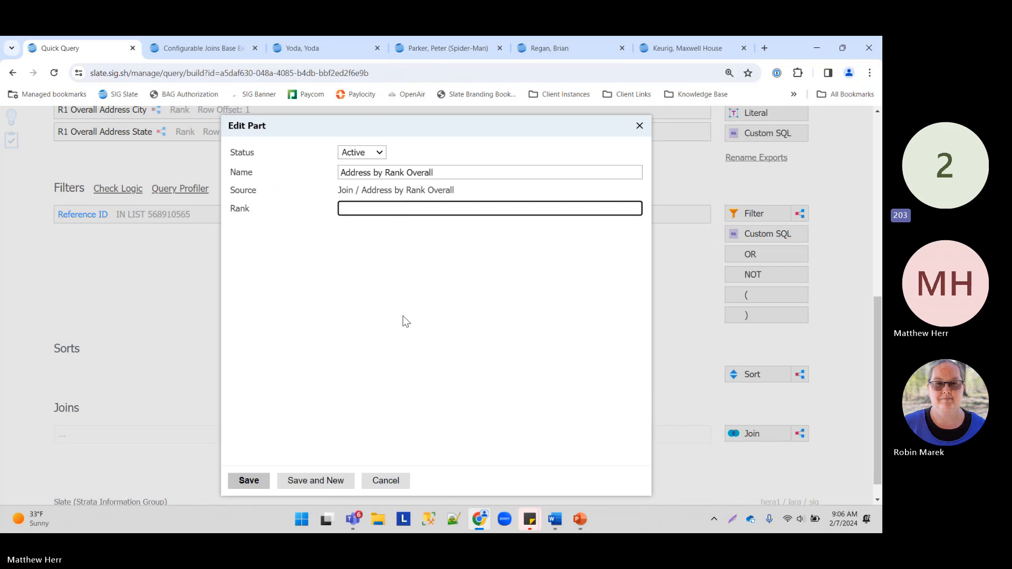
pyautogui.write('1')
pyautogui.moveTo(464, 173); pyautogui.dragTo(161, 198)
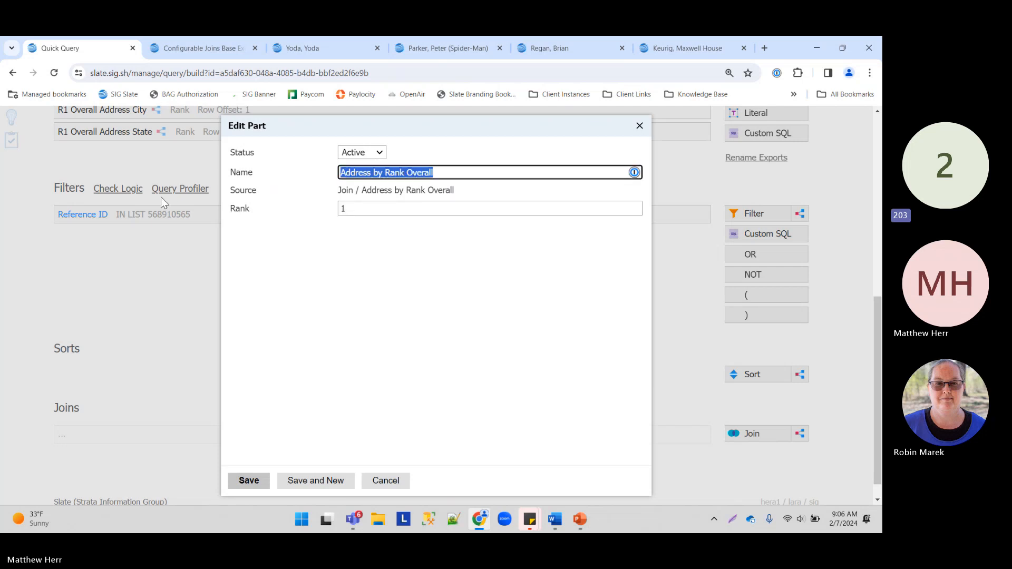
pyautogui.write('R1 ')
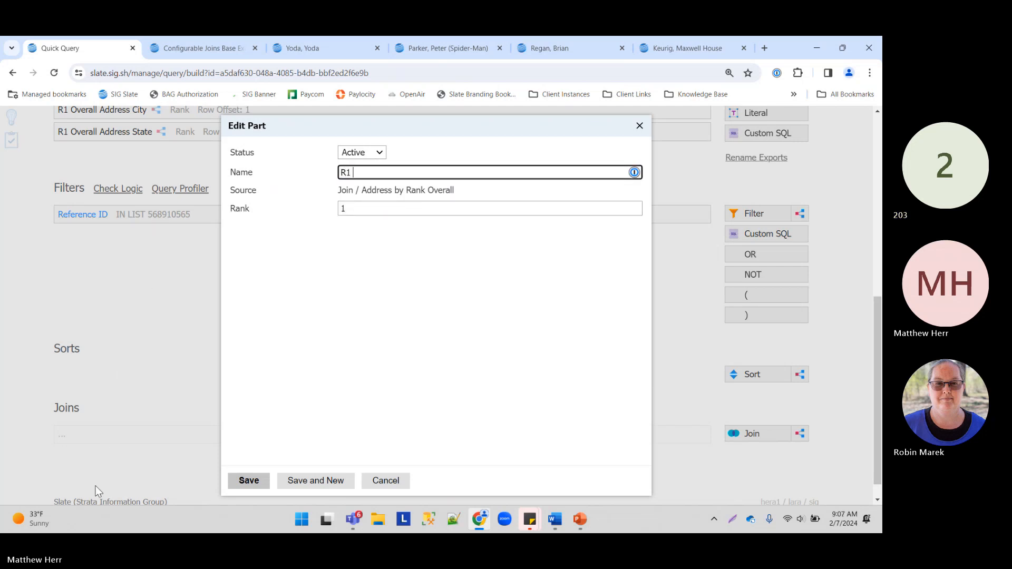
pyautogui.write('Address Ovearall')
pyautogui.moveTo(414, 172); pyautogui.dragTo(388, 169)
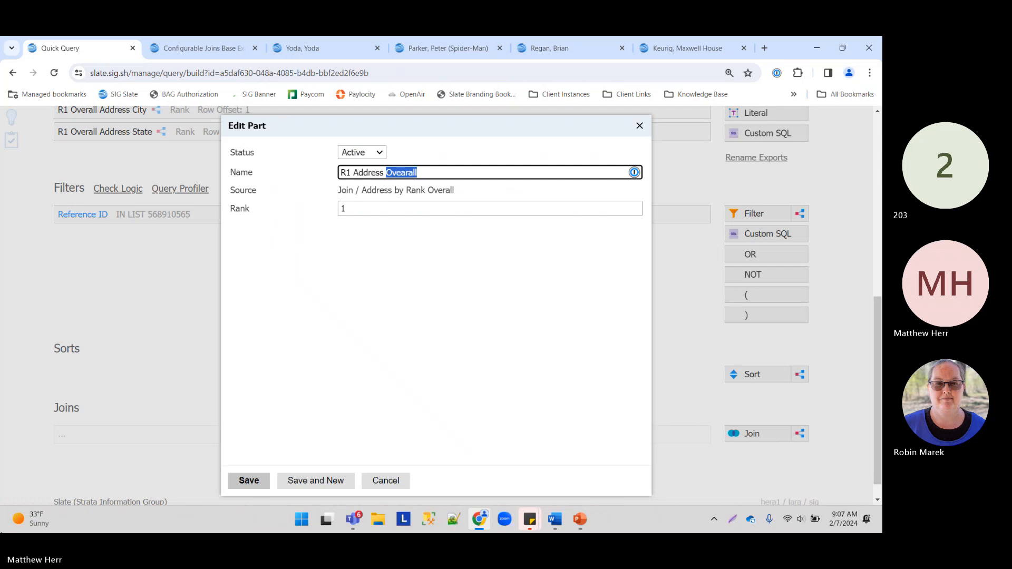
pyautogui.write('O')
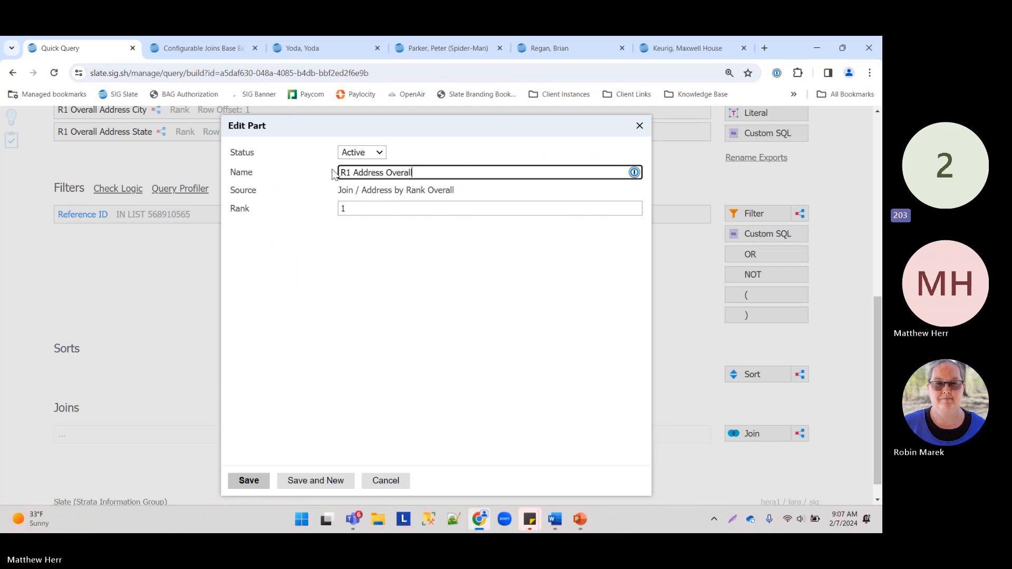
pyautogui.click(249, 481)
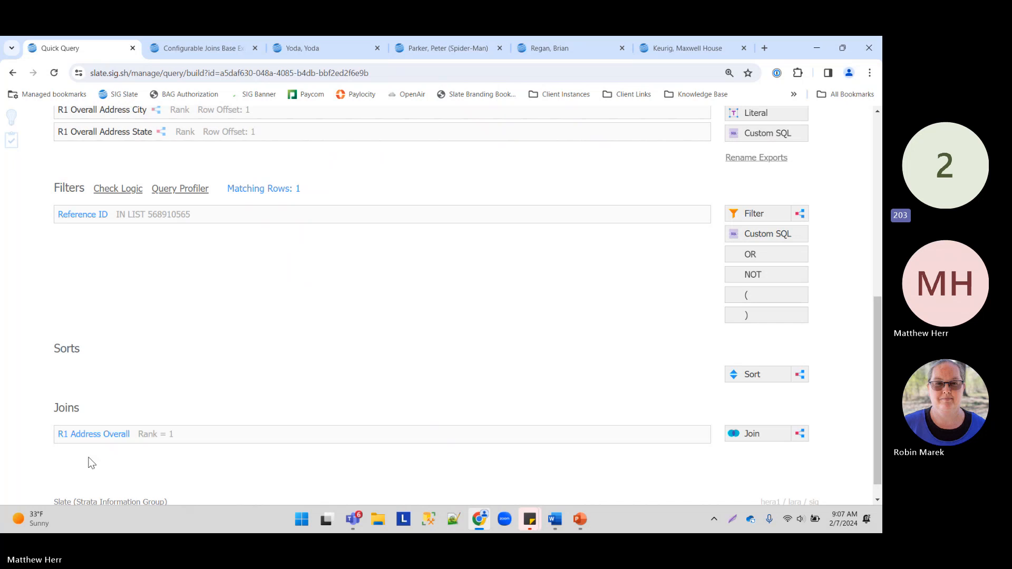
pyautogui.scroll(2, 416, 302)
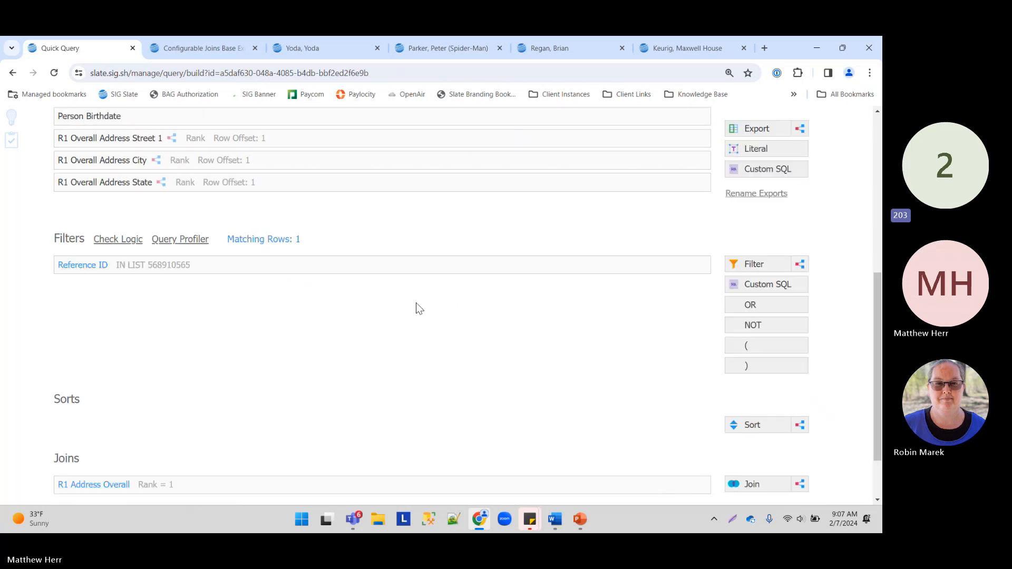
# Step: Export Street 1, City, Region and Postal from the R1 Address Overall join
pyautogui.click(759, 129)
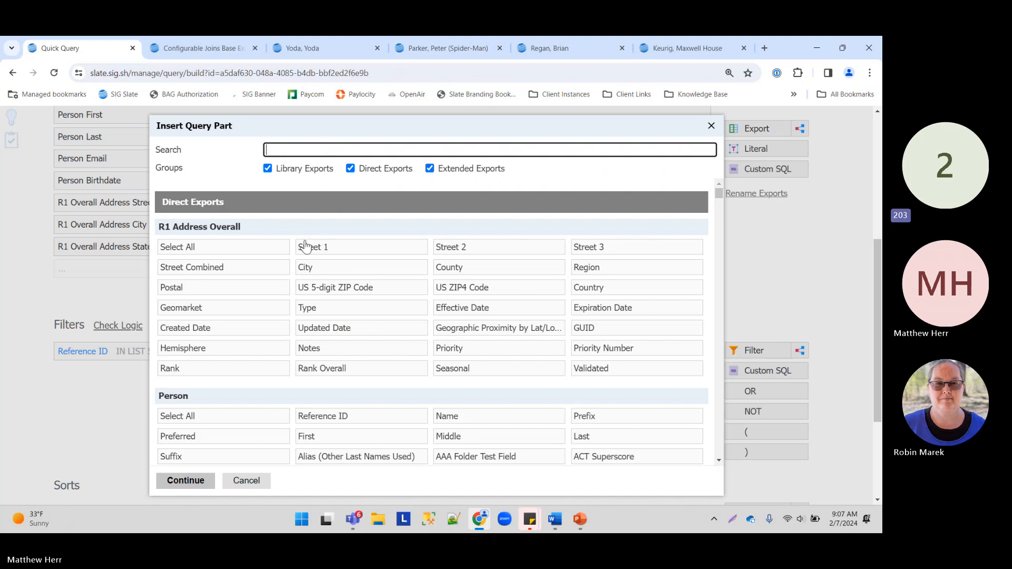
pyautogui.click(347, 248)
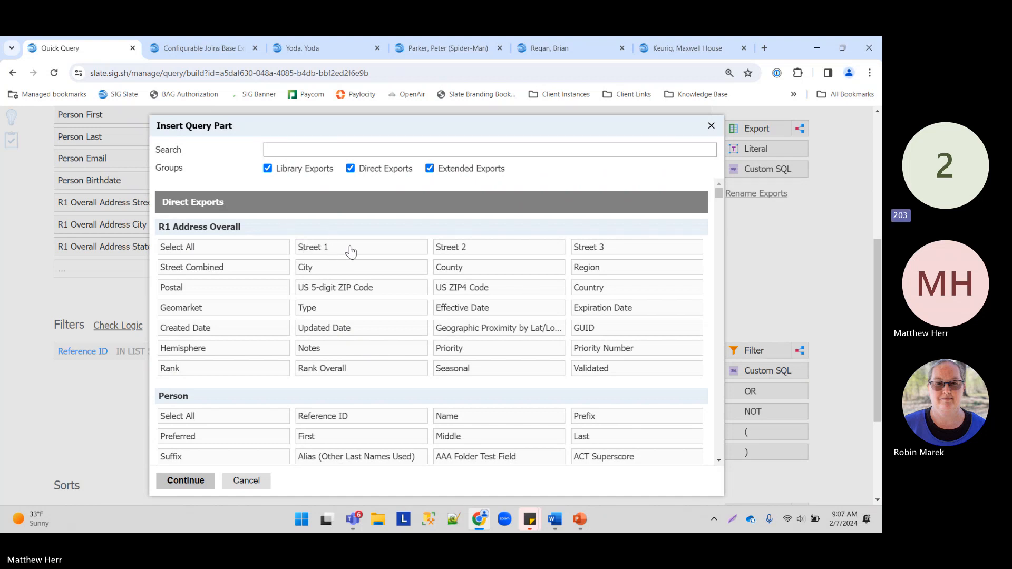
pyautogui.click(497, 254)
pyautogui.click(501, 252)
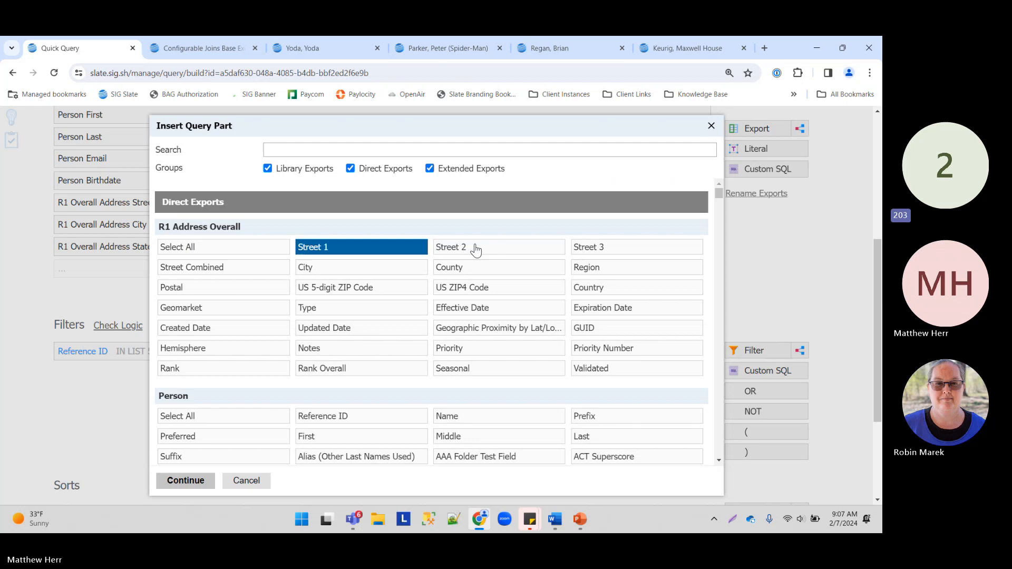
pyautogui.click(338, 268)
pyautogui.click(613, 268)
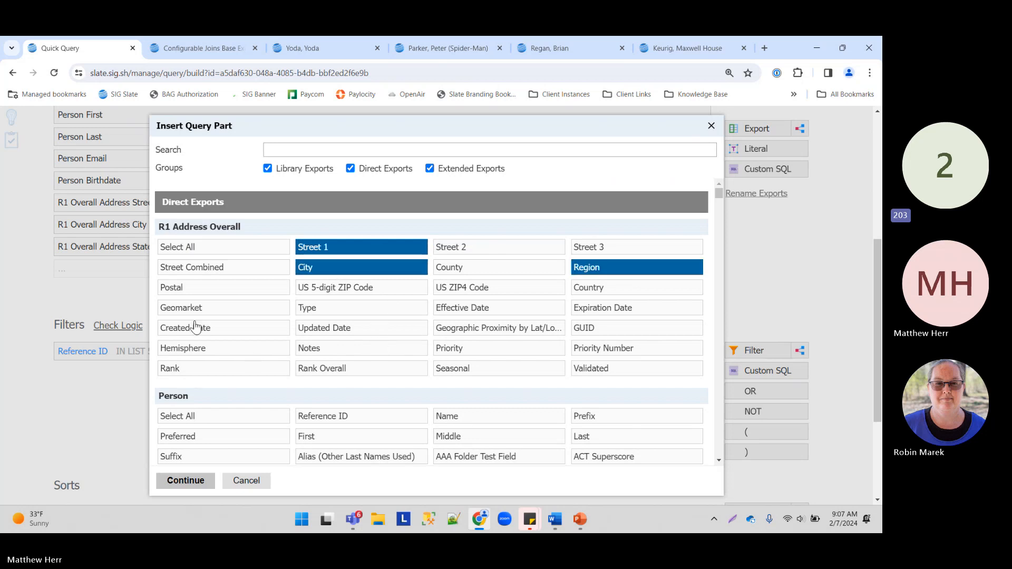
pyautogui.click(211, 289)
pyautogui.click(170, 480)
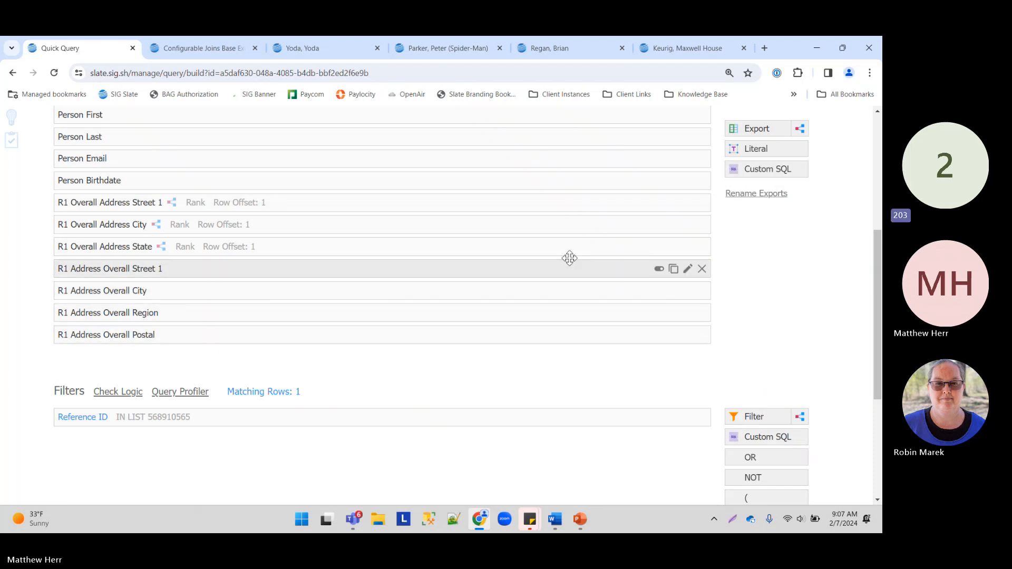
pyautogui.click(443, 206)
# Step: Deactivate the three selected R1 Overall Address exports together
pyautogui.keyDown('shift'); pyautogui.click(418, 246); pyautogui.keyUp('shift')
pyautogui.click(659, 203)
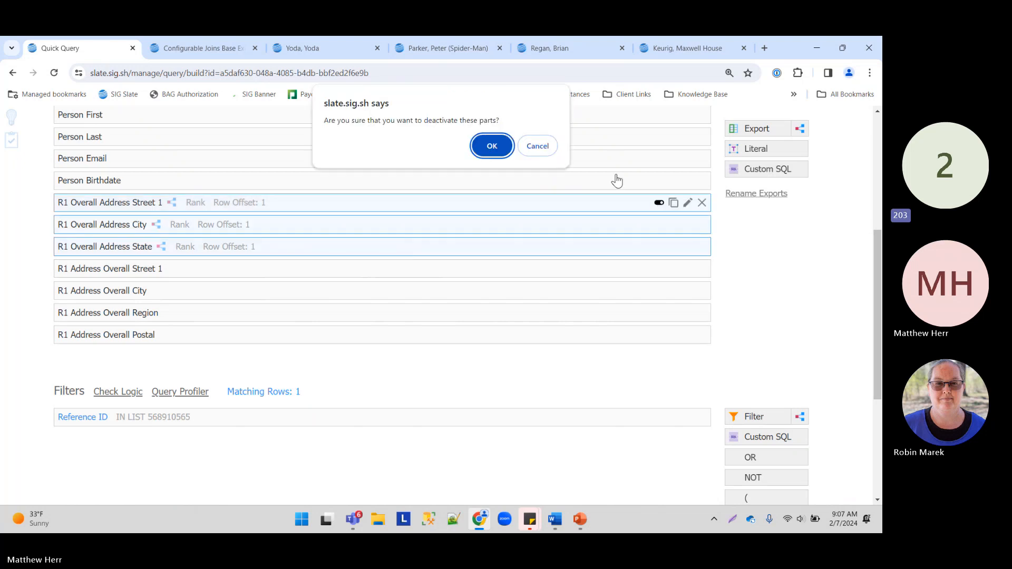
pyautogui.click(491, 144)
pyautogui.scroll(3, 716, 210)
# Step: Inspect the SQL's city, region and postal columns from the rank-1 address join
pyautogui.click(718, 181)
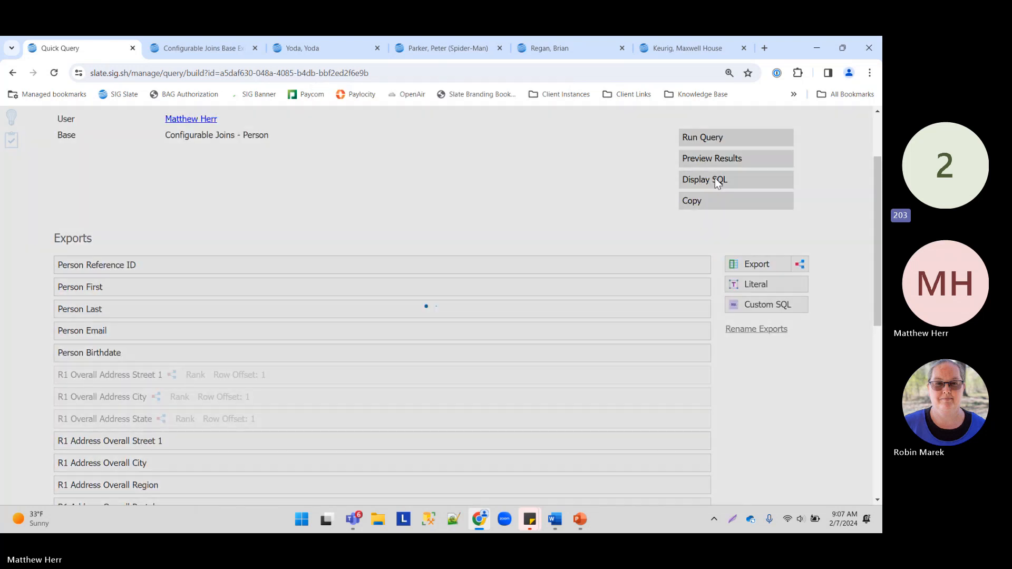
pyautogui.moveTo(177, 168); pyautogui.dragTo(398, 256)
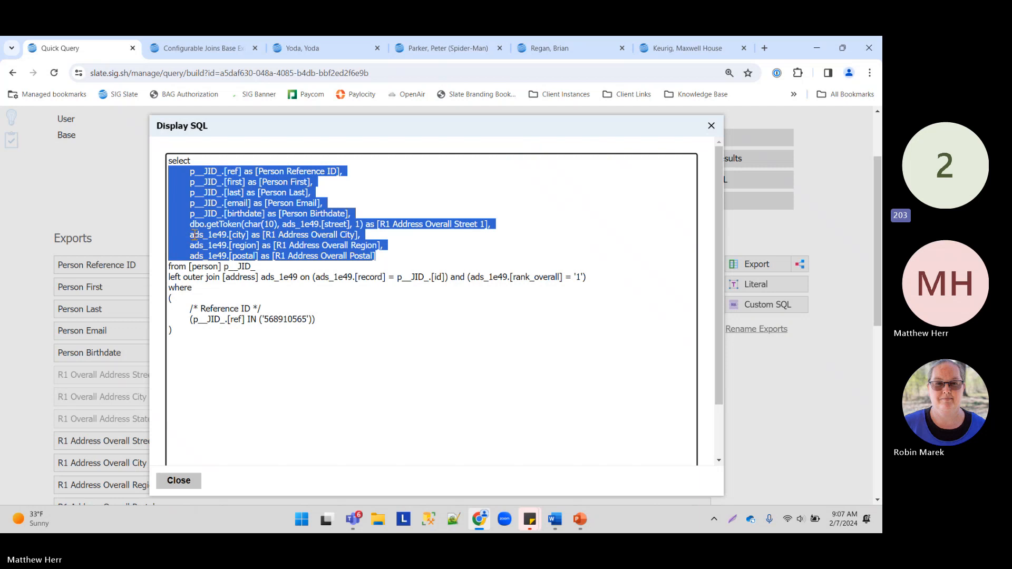
pyautogui.moveTo(189, 235); pyautogui.dragTo(264, 235)
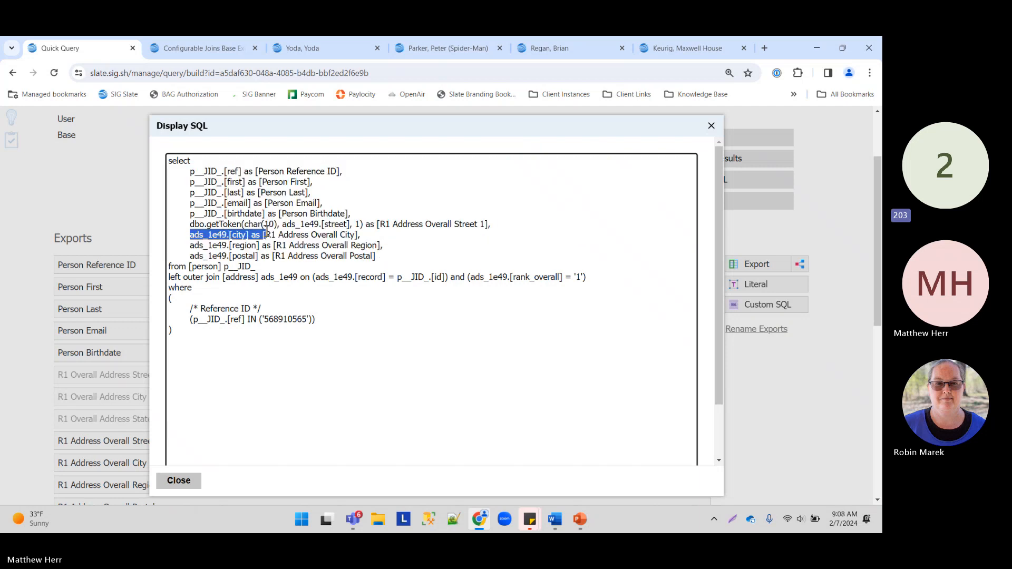
pyautogui.moveTo(169, 278); pyautogui.dragTo(590, 278)
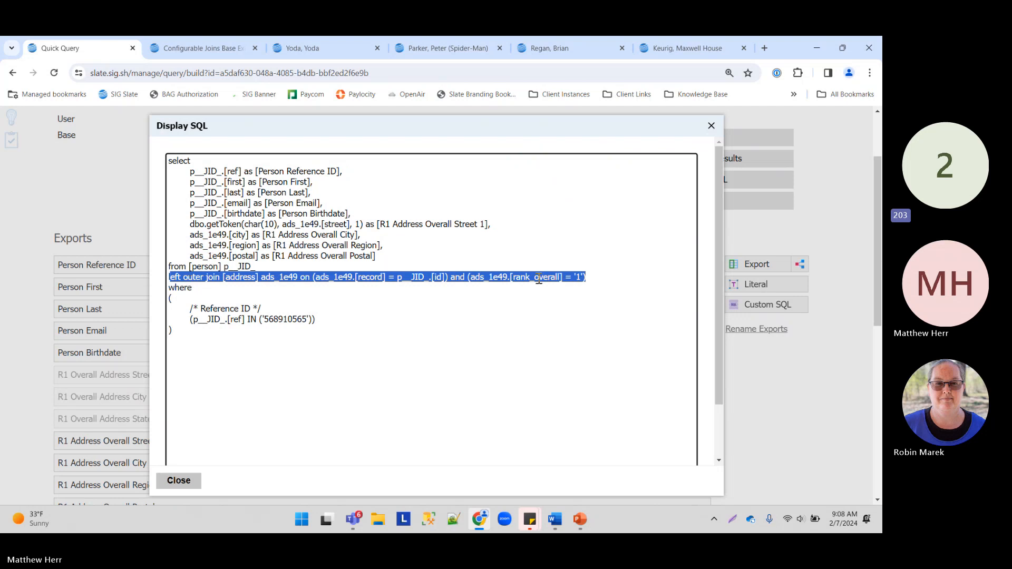
pyautogui.click(191, 228)
pyautogui.moveTo(186, 237); pyautogui.dragTo(382, 253)
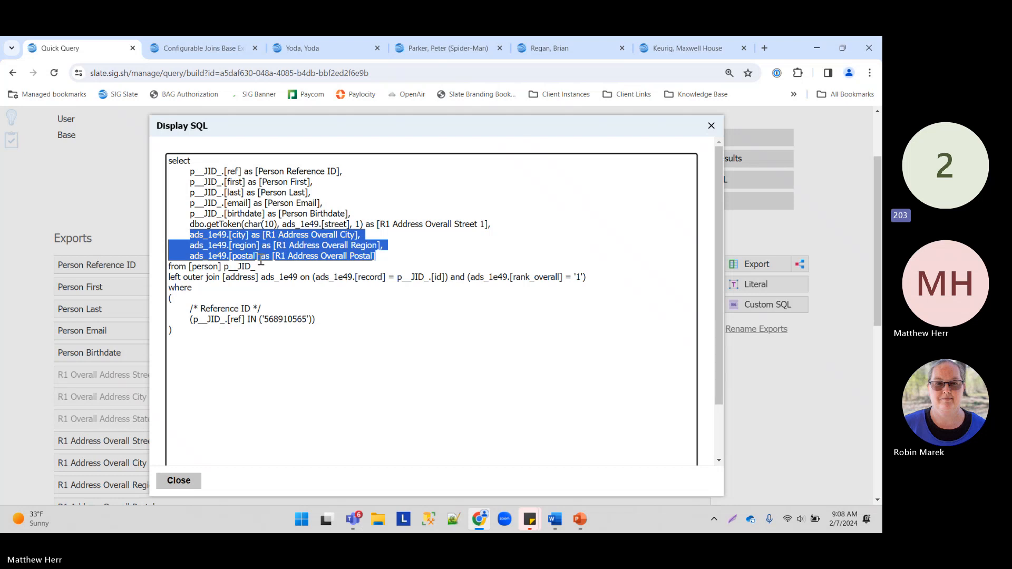
pyautogui.click(174, 480)
# Step: Reactivate the greyed R1 Overall Address Street 1, City and State exports
pyautogui.scroll(-2, 37, 373)
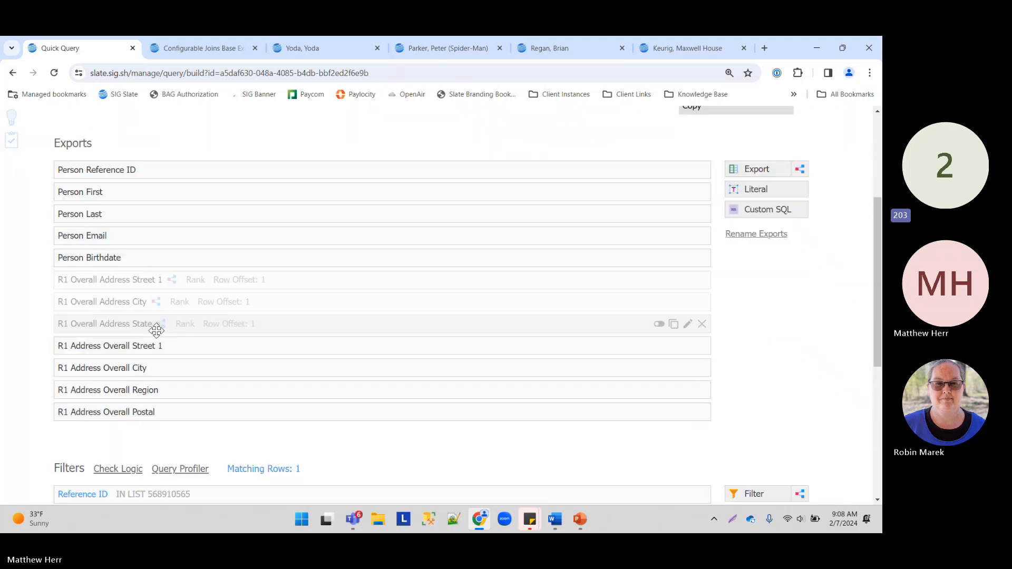
pyautogui.scroll(1, 246, 379)
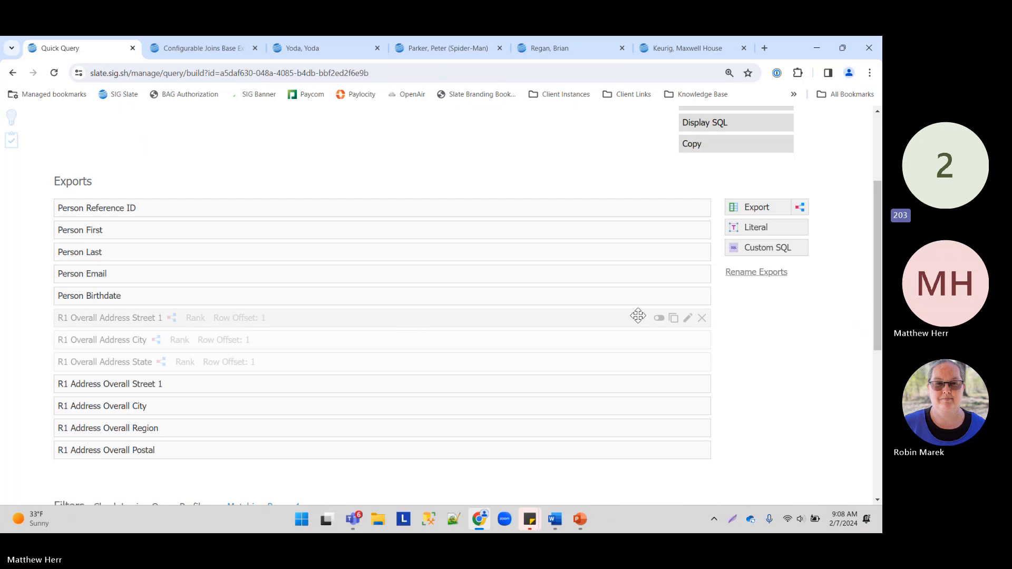
pyautogui.click(659, 319)
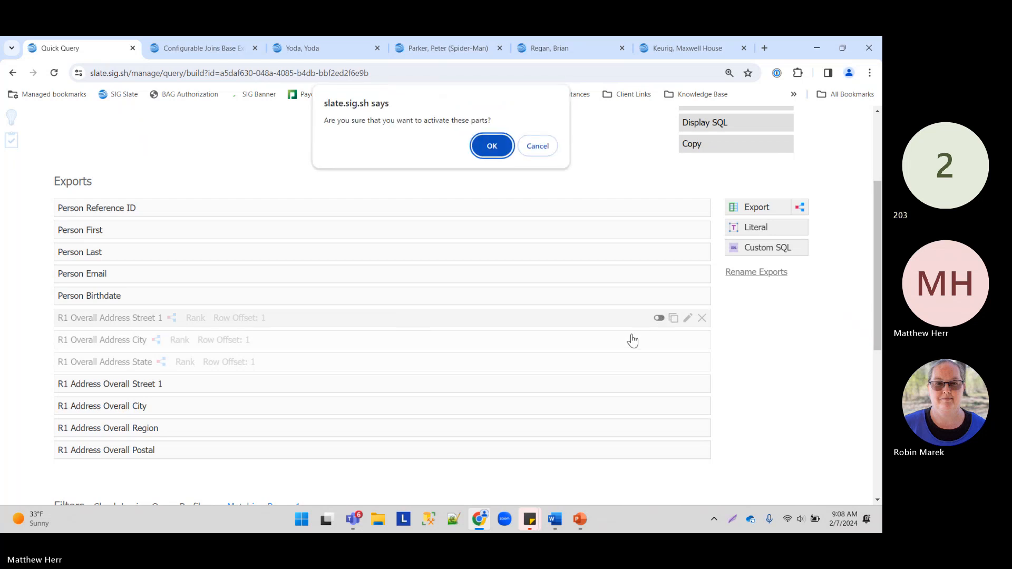
pyautogui.click(527, 146)
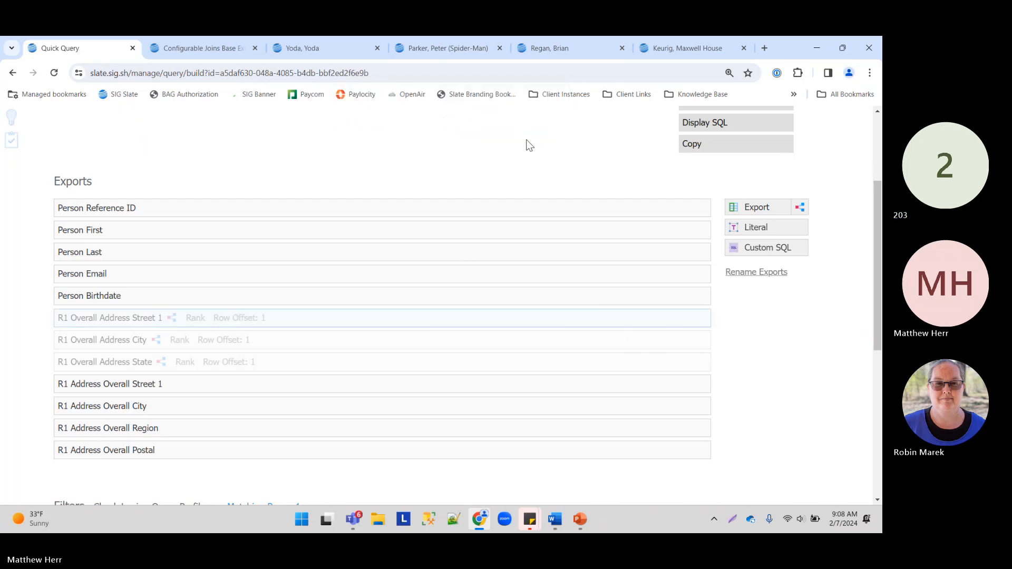
pyautogui.click(659, 318)
pyautogui.click(489, 143)
pyautogui.scroll(2, 679, 157)
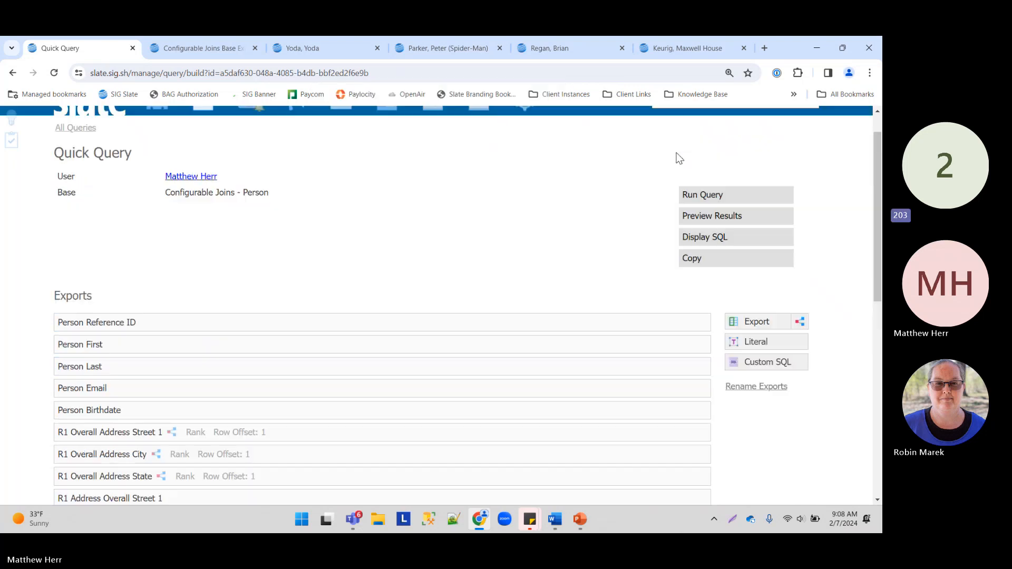
pyautogui.scroll(-8, 362, 285)
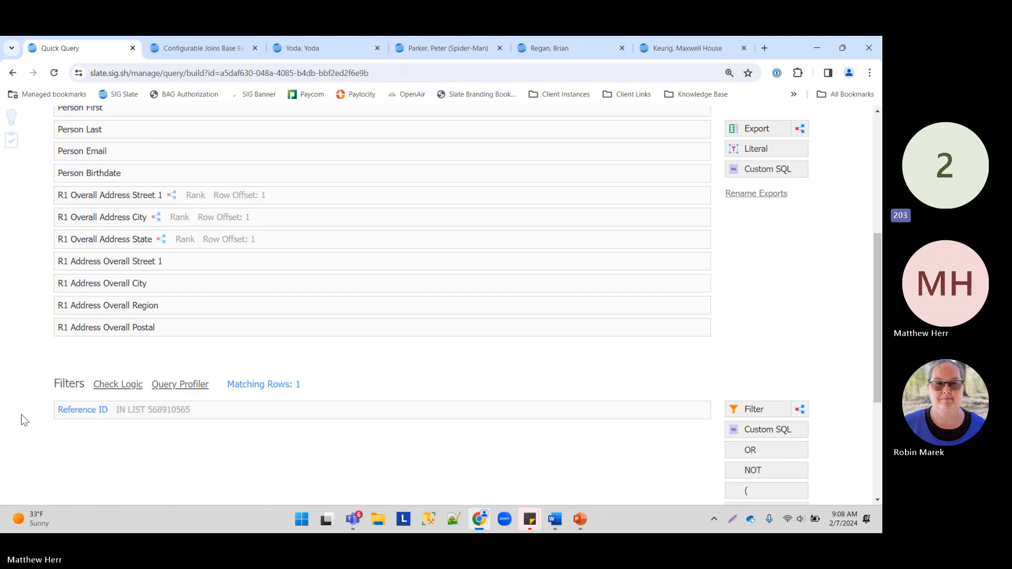
pyautogui.scroll(4, 197, 378)
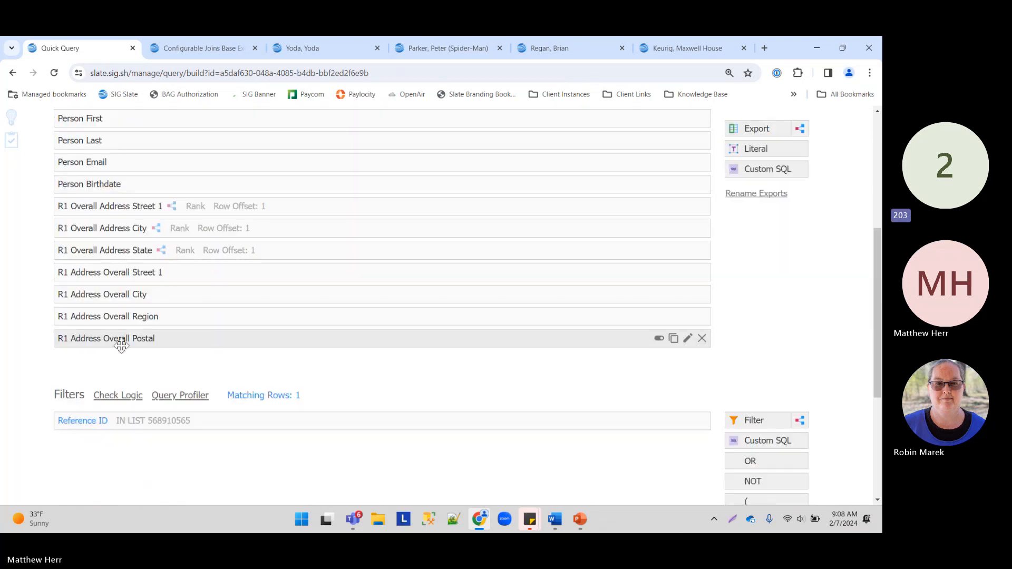
pyautogui.scroll(5, 822, 320)
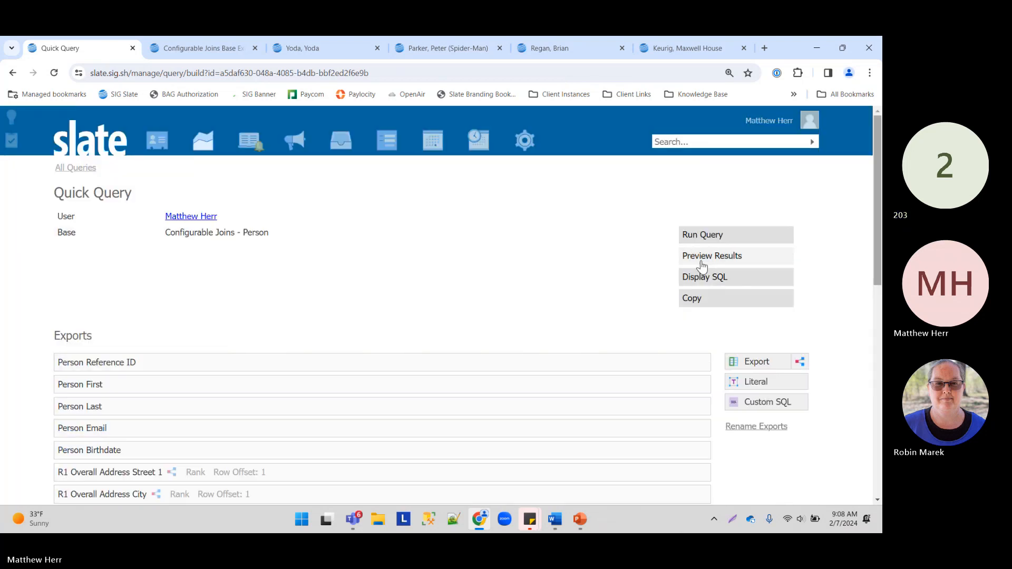
# Step: Open the single result row and compare the subquery and join address values
pyautogui.click(711, 260)
pyautogui.click(308, 150)
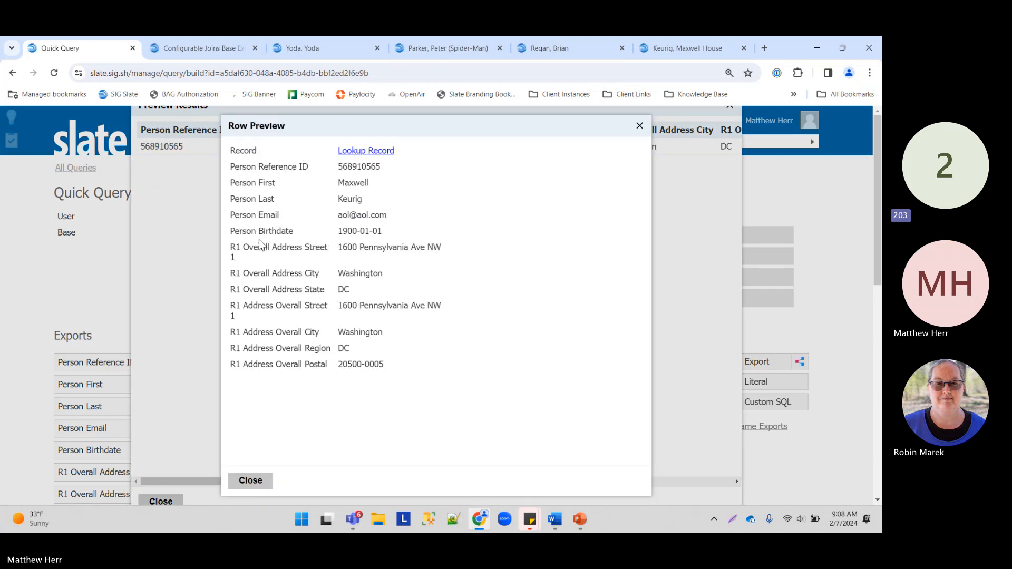
pyautogui.moveTo(233, 252); pyautogui.dragTo(493, 309)
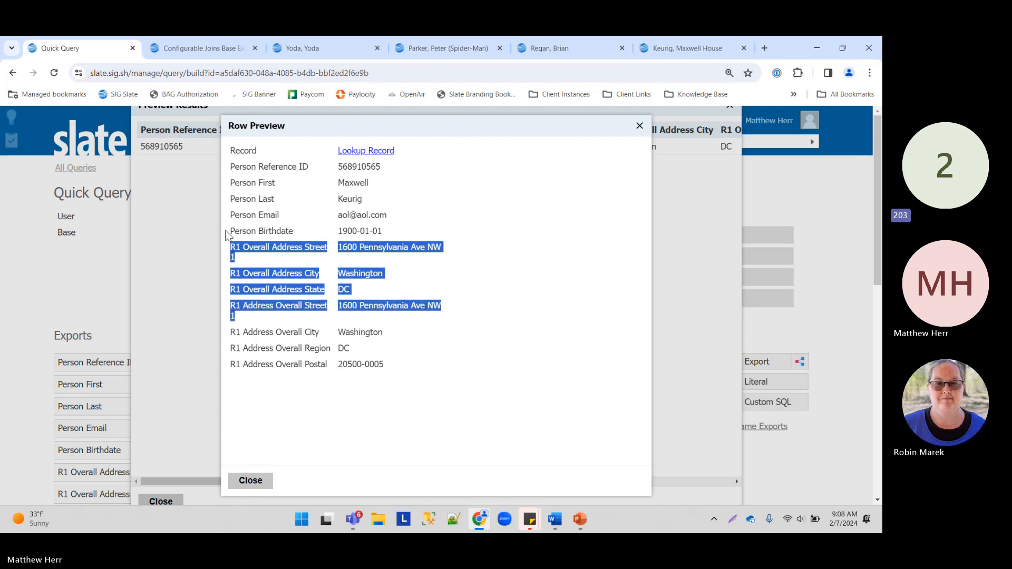
pyautogui.moveTo(233, 252); pyautogui.dragTo(479, 290)
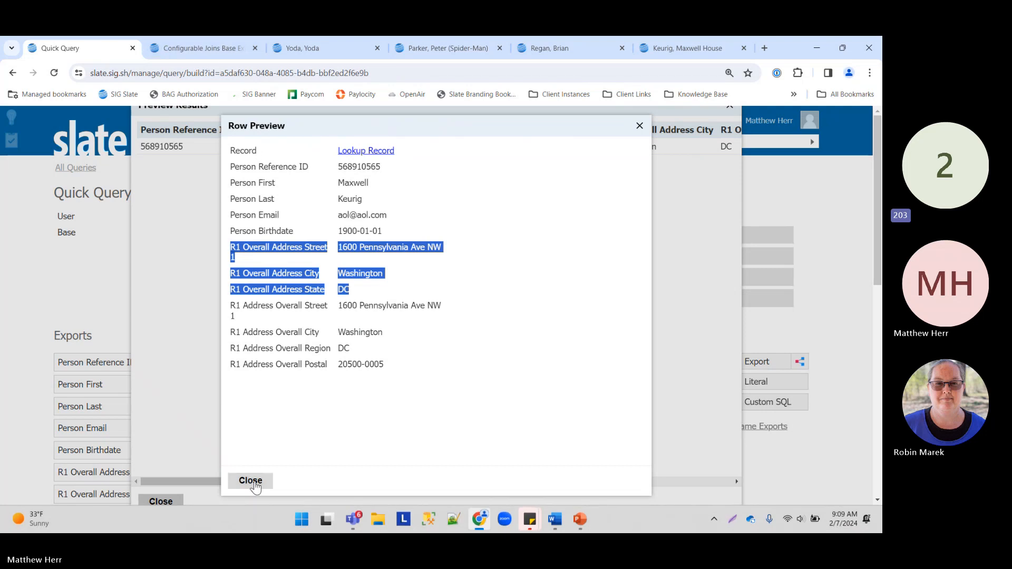
pyautogui.click(251, 480)
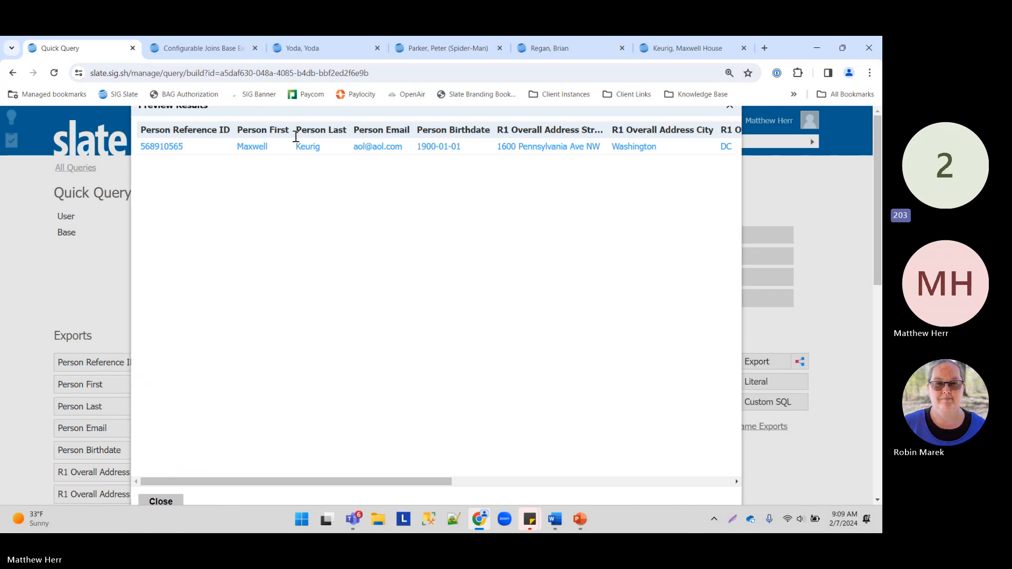
pyautogui.click(161, 501)
# Step: Check the matching row count, then begin a new dependent subquery export
pyautogui.scroll(-3, 251, 272)
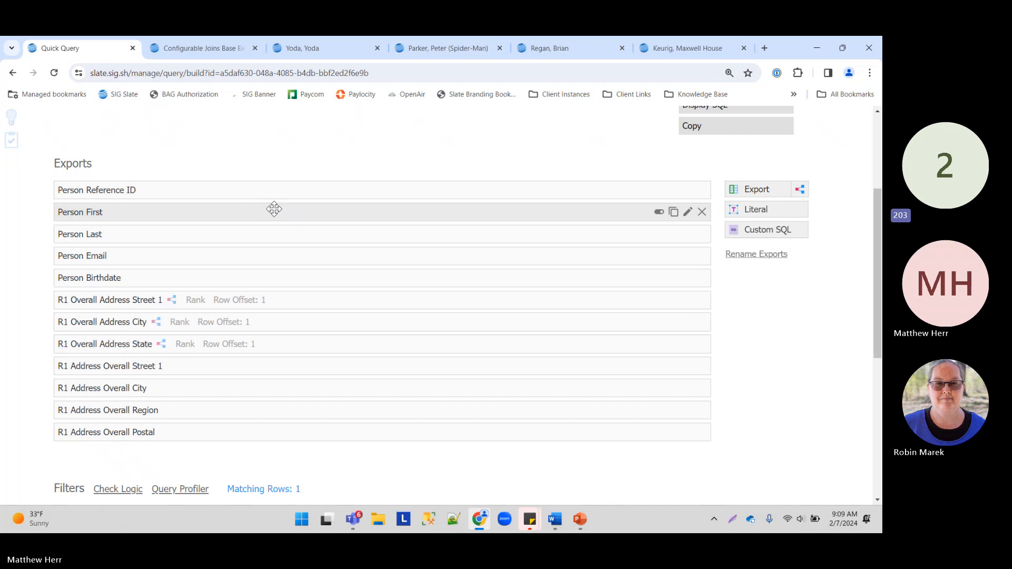
pyautogui.scroll(-3, 275, 210)
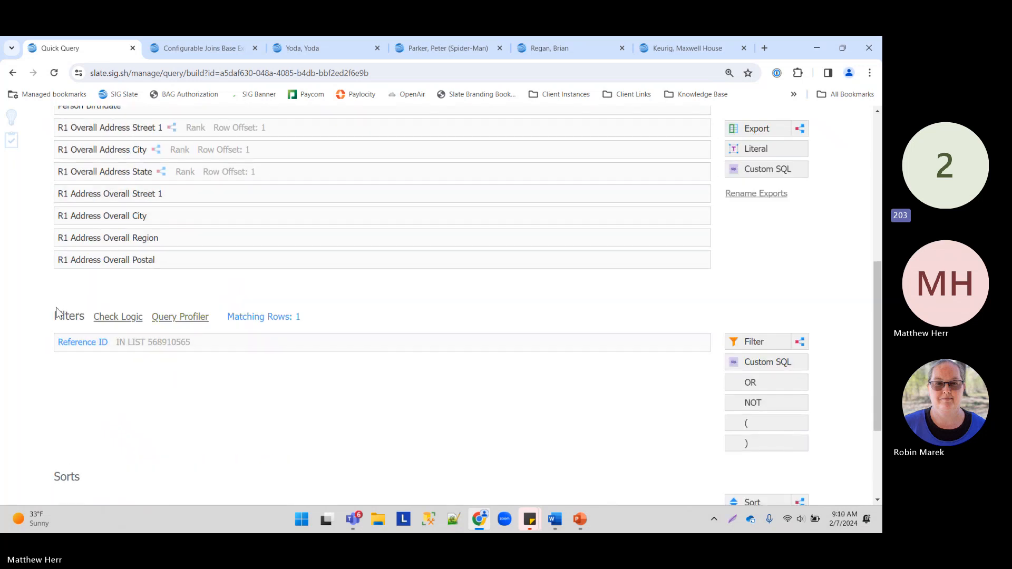
pyautogui.moveTo(302, 317); pyautogui.dragTo(227, 316)
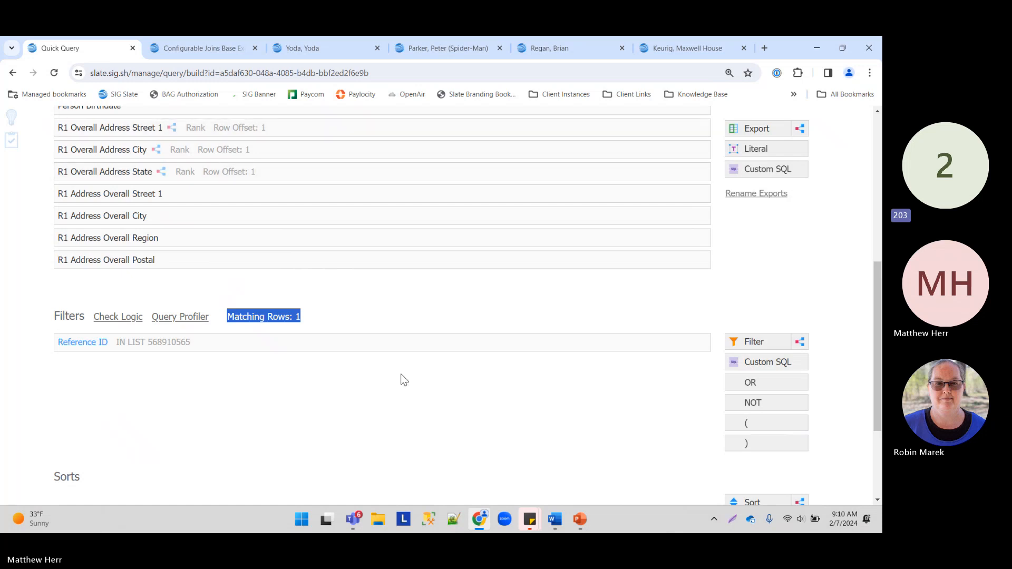
pyautogui.click(383, 401)
pyautogui.scroll(3, 282, 278)
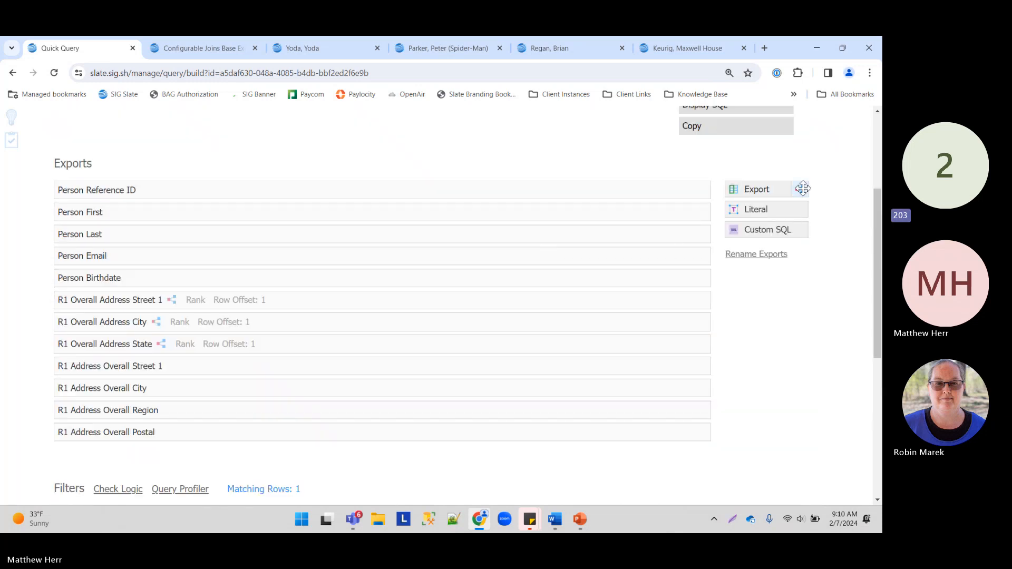
pyautogui.click(800, 188)
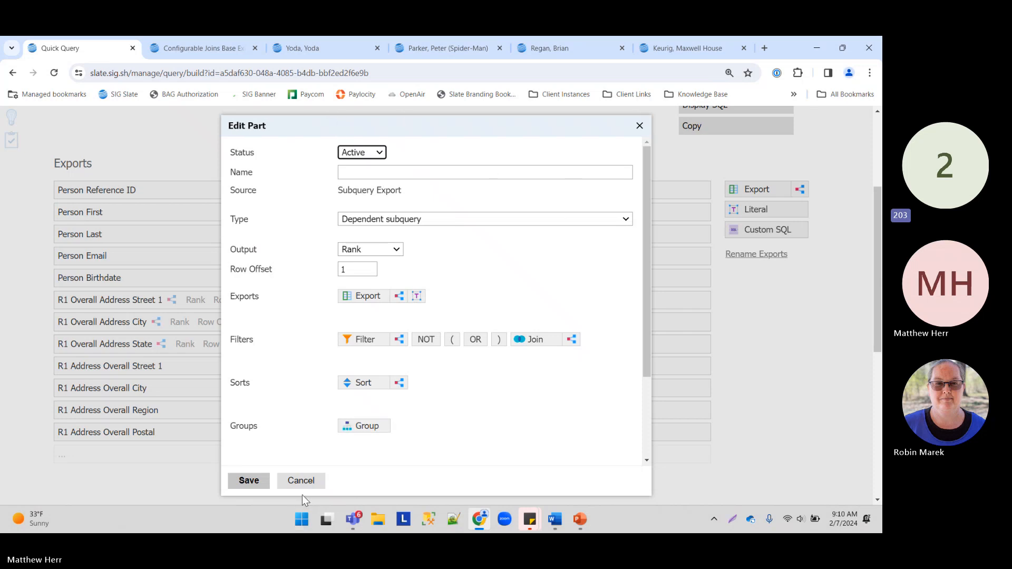
# Step: Discard the unsaved subquery export and switch to the PowerPoint slides
pyautogui.click(301, 481)
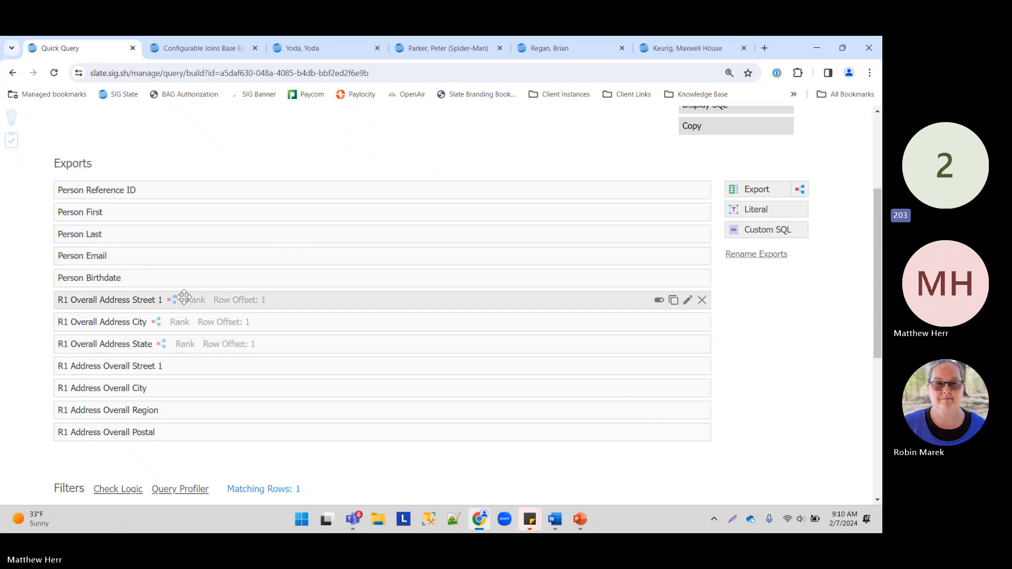
pyautogui.scroll(-2, 232, 326)
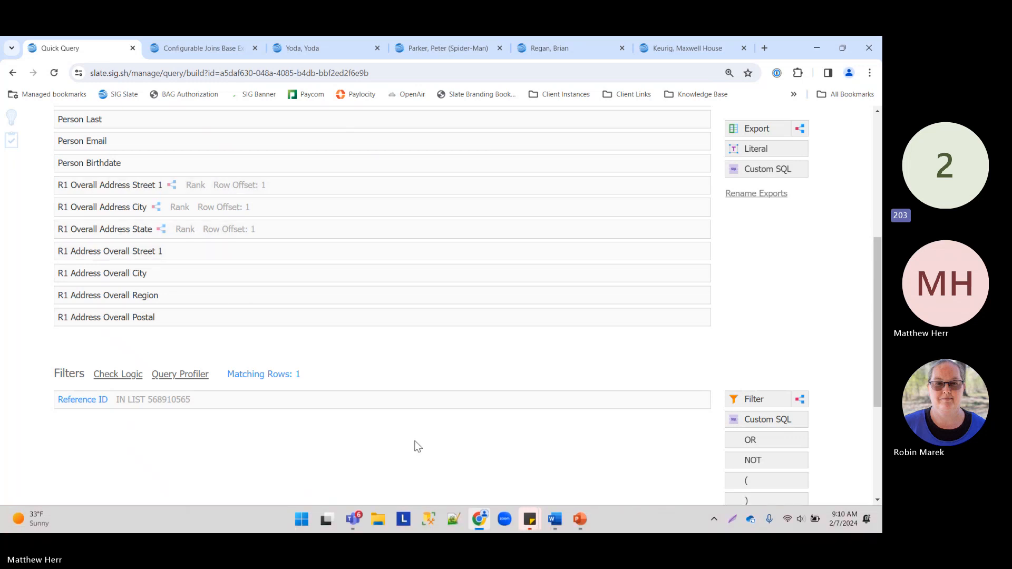
pyautogui.click(580, 519)
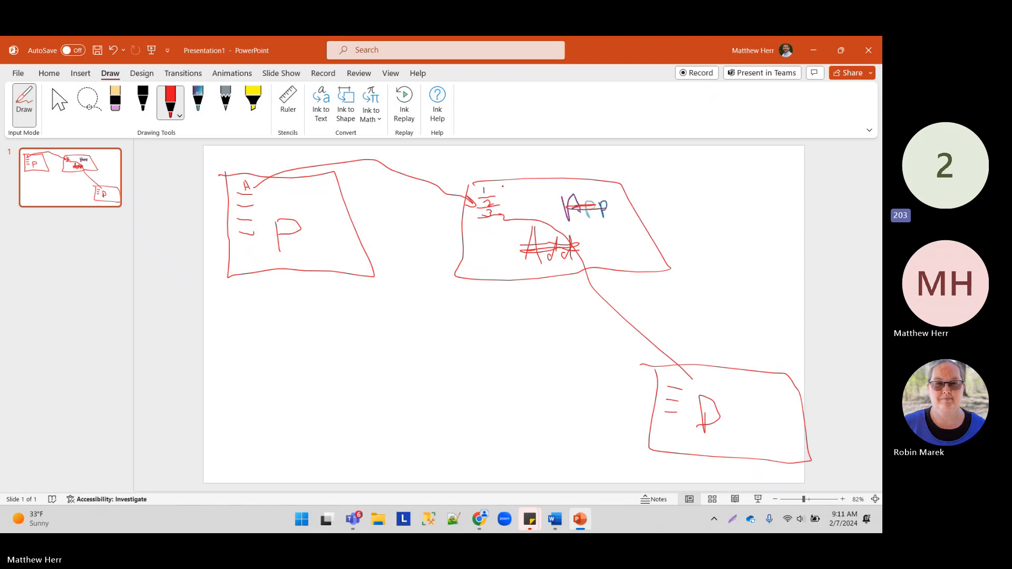
# Step: Back in Slate, add an Address by Type, Rank join (Permanent Address, Rank 1) named R1 Perm Address
pyautogui.click(818, 47)
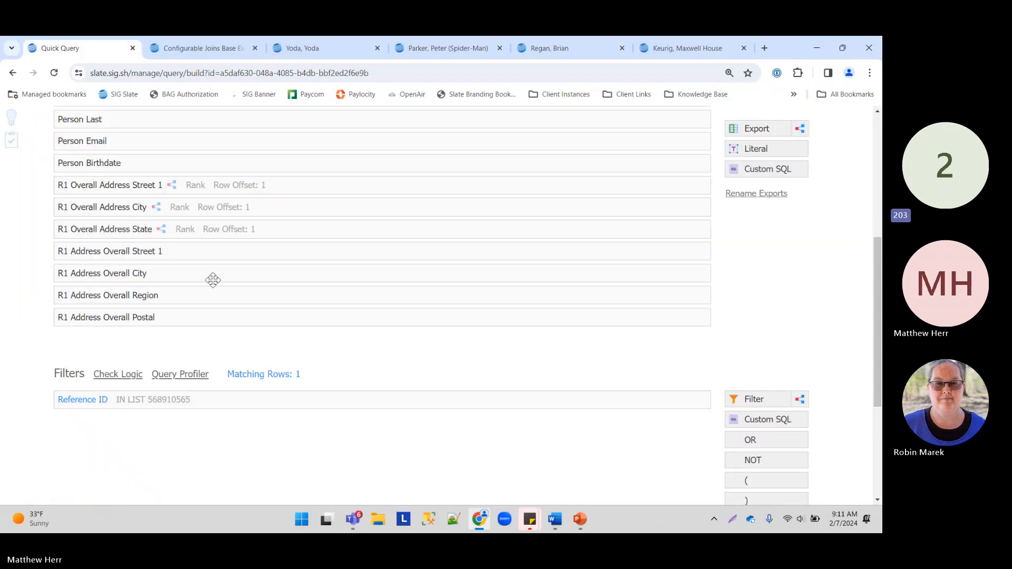
pyautogui.scroll(-4, 366, 321)
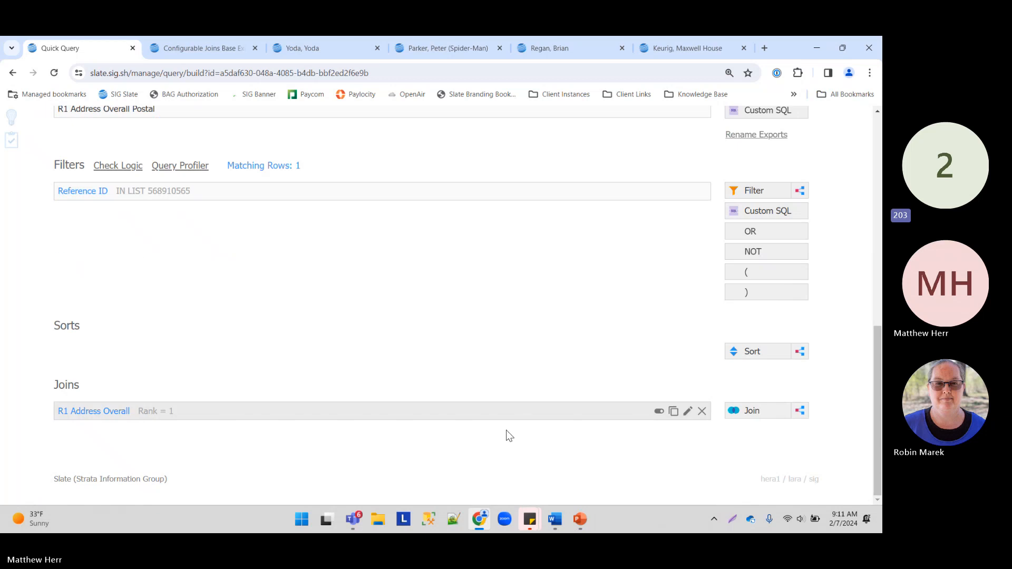
pyautogui.click(754, 411)
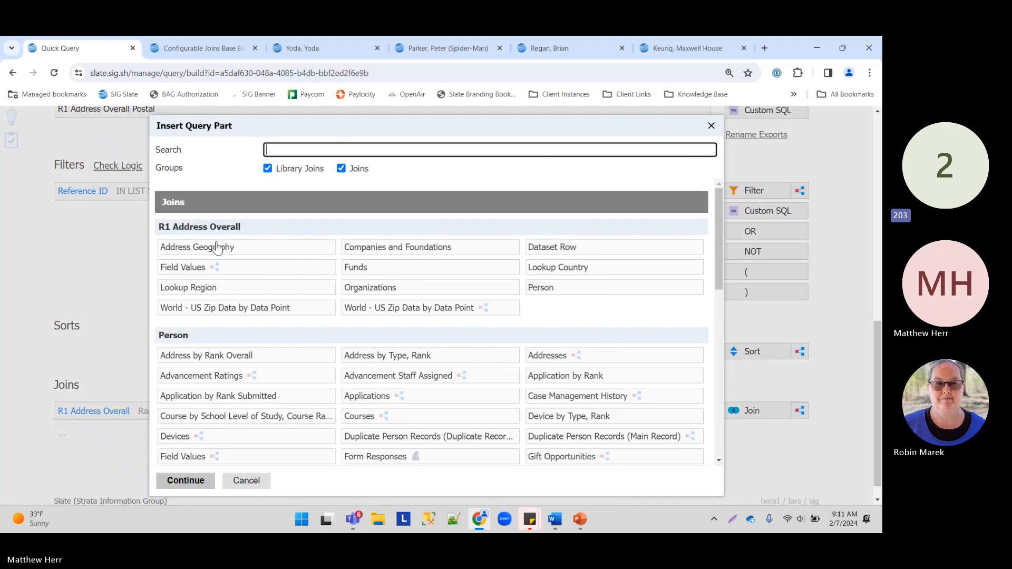
pyautogui.click(386, 360)
pyautogui.doubleClick(385, 359)
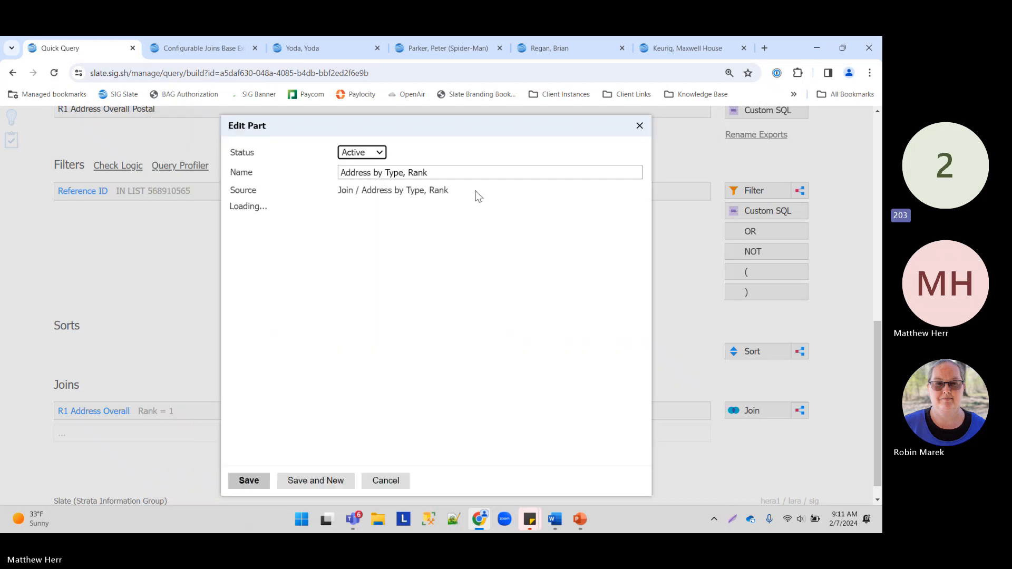
pyautogui.click(364, 209)
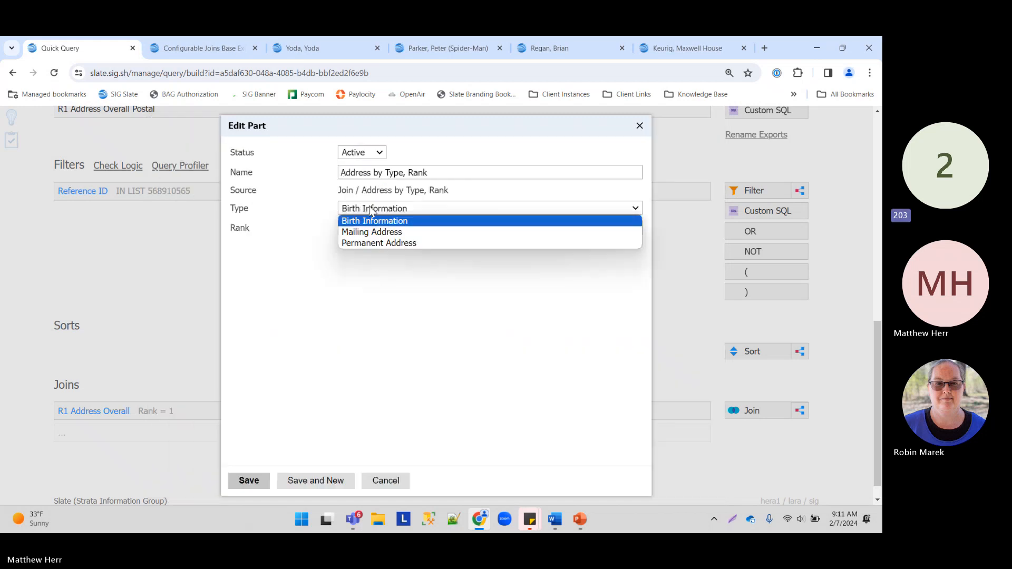
pyautogui.click(397, 243)
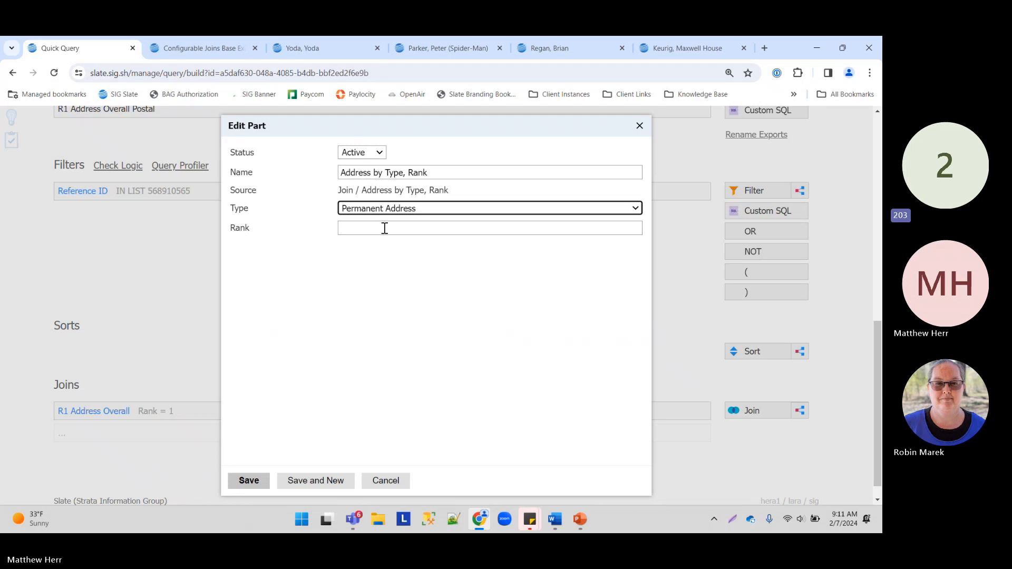
pyautogui.click(384, 227)
pyautogui.write('1')
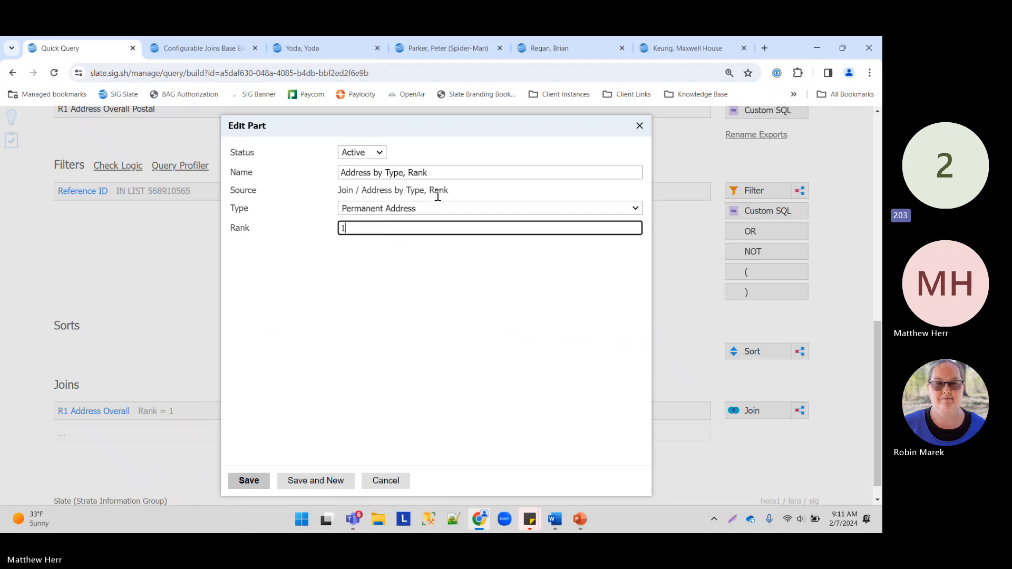
pyautogui.click(227, 173)
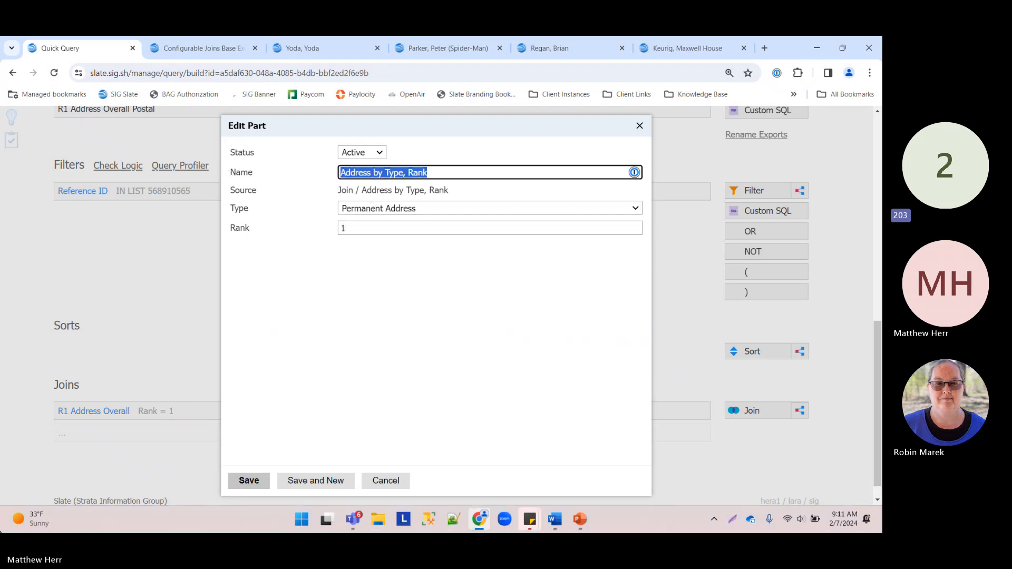
pyautogui.write('R1 Perm Address')
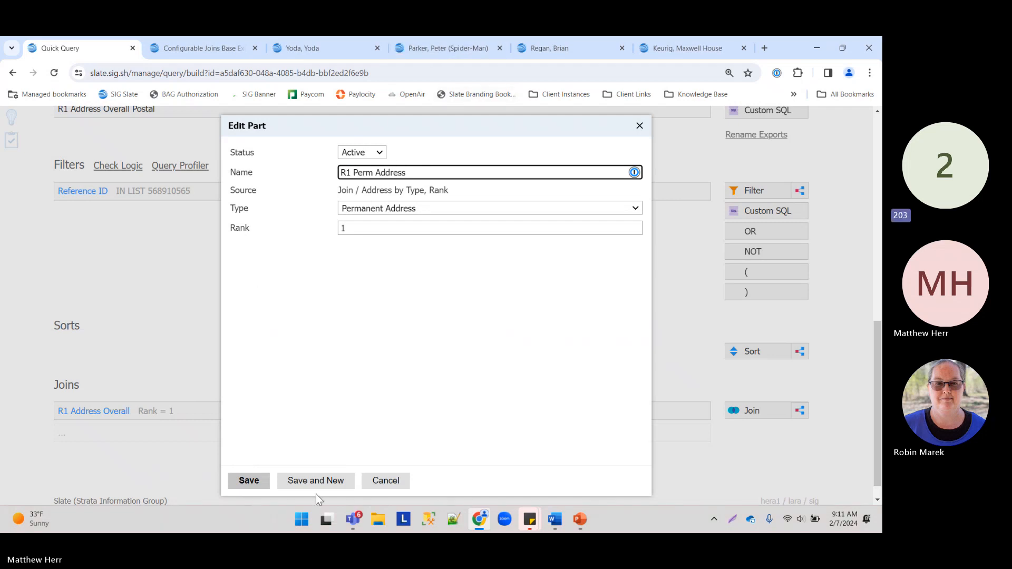
pyautogui.click(249, 480)
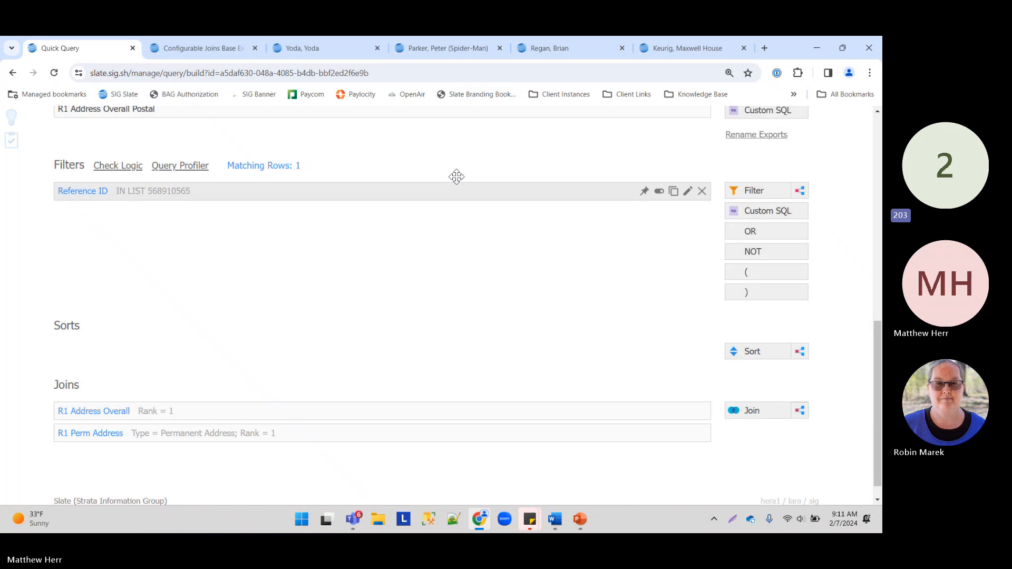
# Step: Export Street 1, City, Region and Postal from the R1 Perm Address join
pyautogui.scroll(3, 527, 189)
pyautogui.click(772, 127)
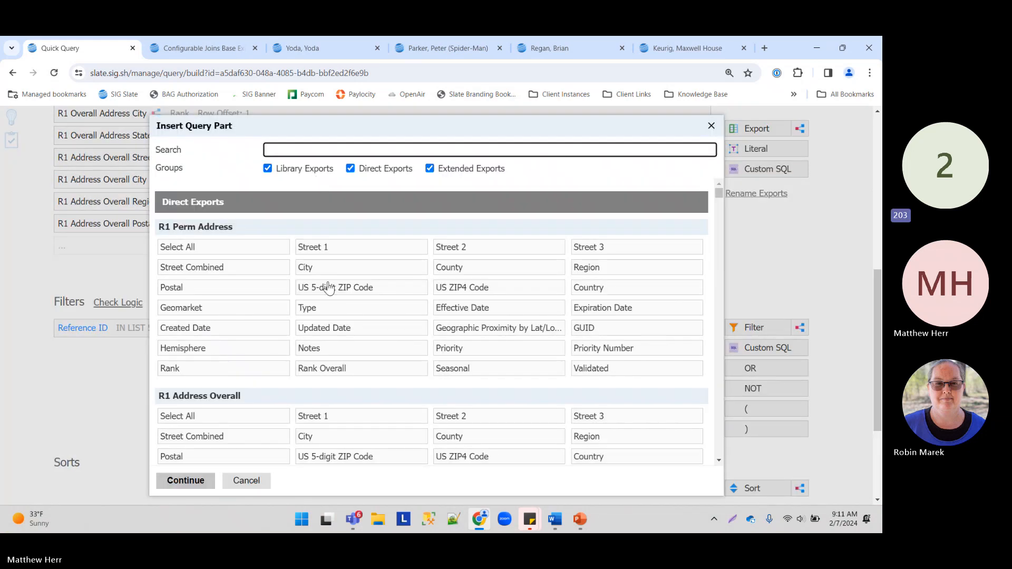
pyautogui.click(343, 249)
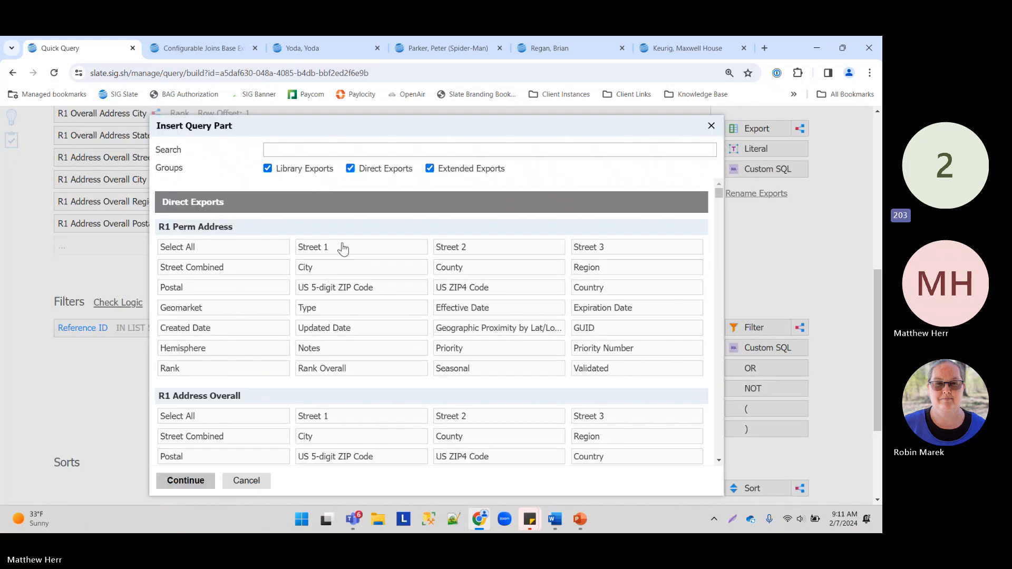
pyautogui.click(383, 269)
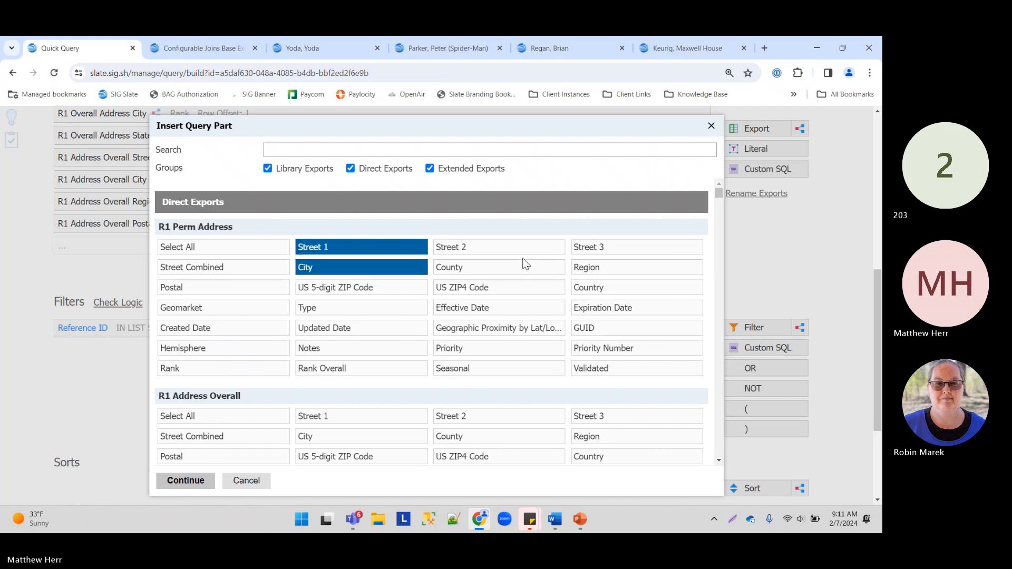
pyautogui.click(628, 267)
pyautogui.click(222, 288)
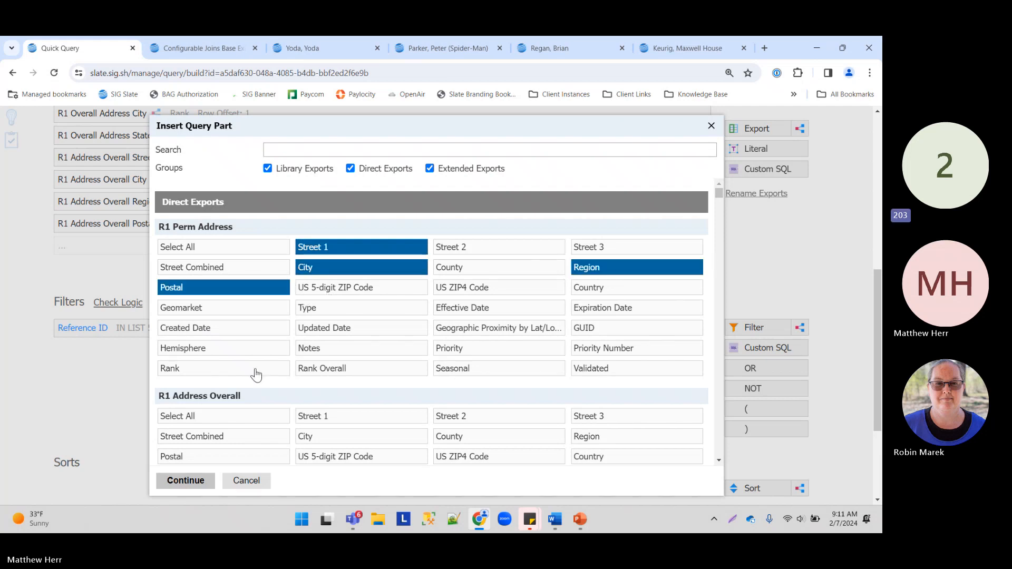
pyautogui.click(186, 481)
pyautogui.scroll(4, 402, 224)
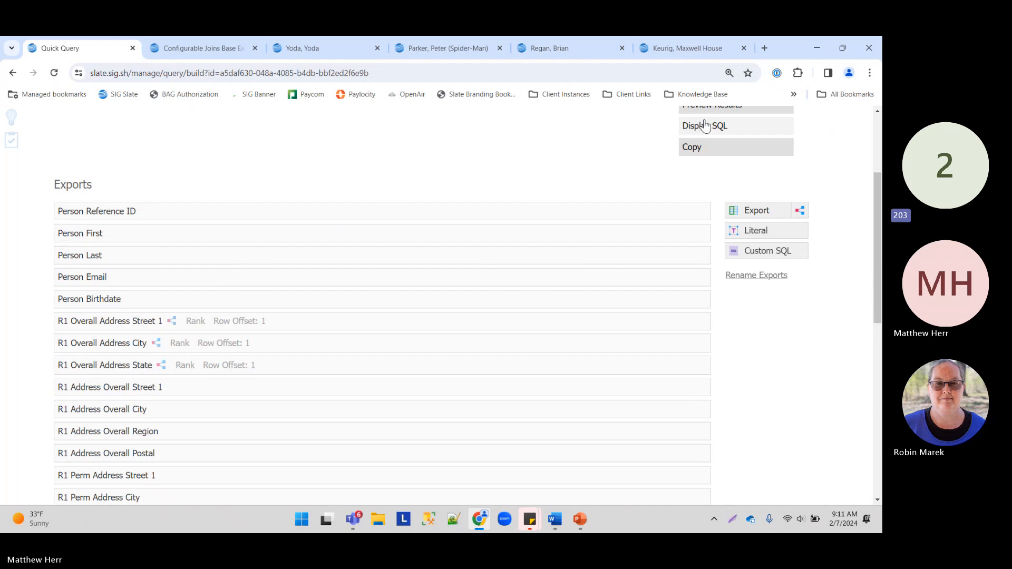
pyautogui.scroll(1, 706, 127)
pyautogui.click(703, 164)
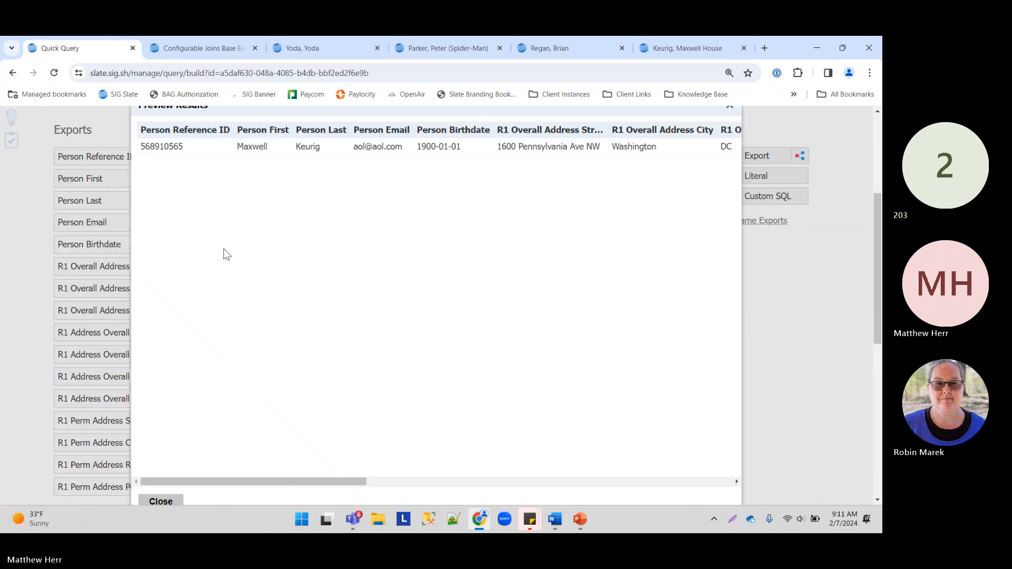
pyautogui.click(320, 146)
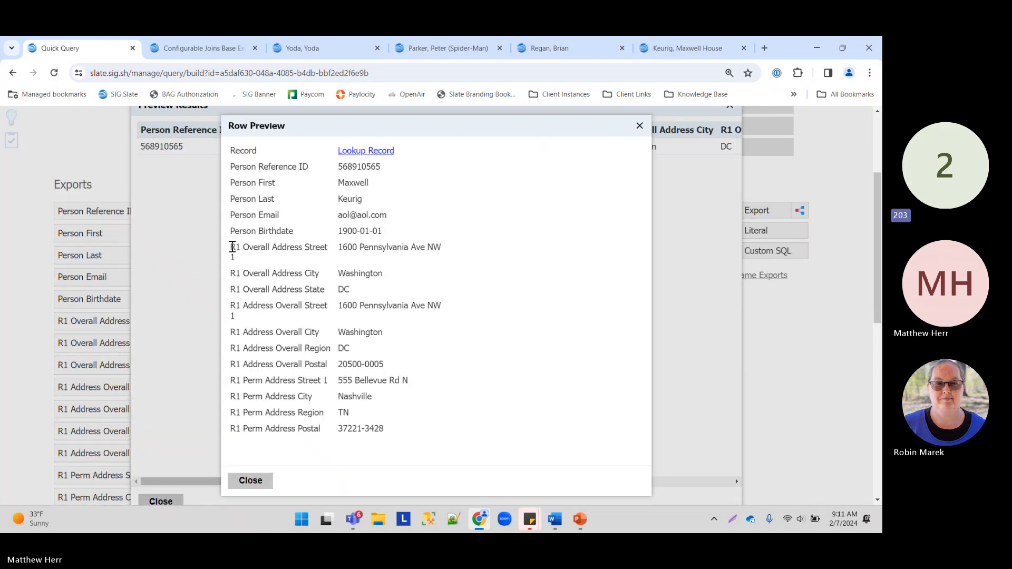
pyautogui.moveTo(232, 247); pyautogui.dragTo(458, 312)
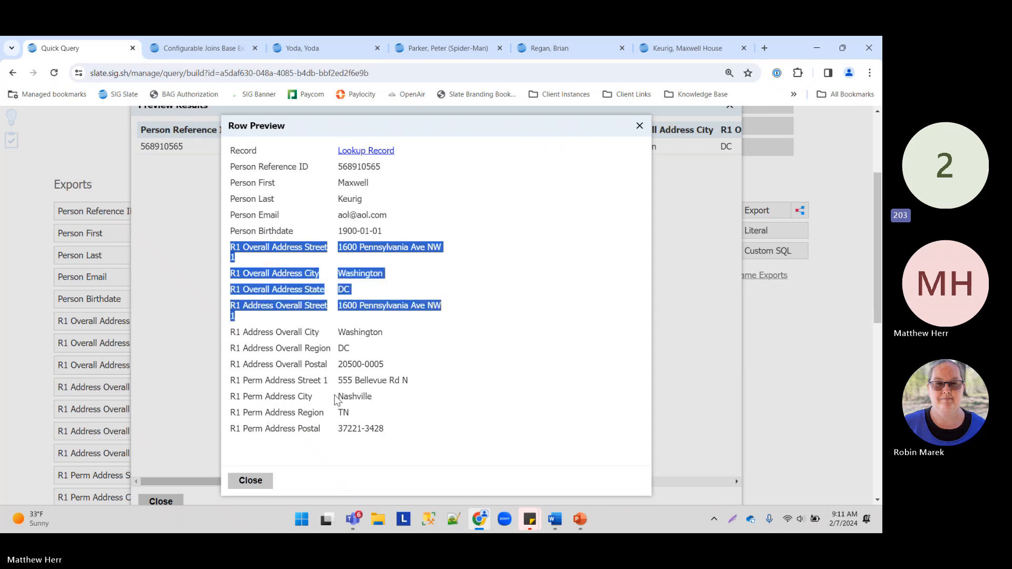
pyautogui.moveTo(232, 379); pyautogui.dragTo(429, 435)
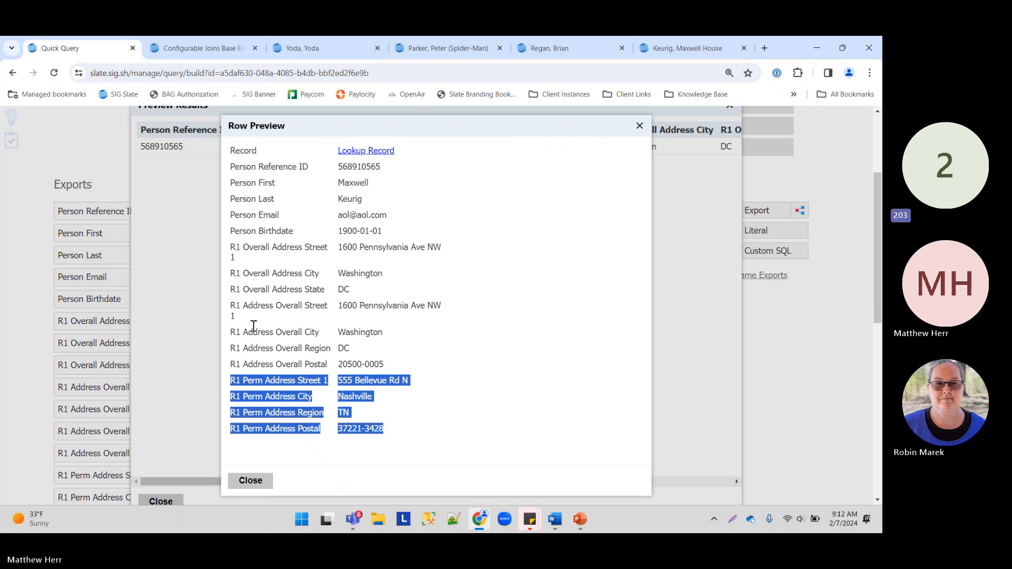
pyautogui.moveTo(242, 247); pyautogui.dragTo(263, 251)
pyautogui.moveTo(230, 380); pyautogui.dragTo(265, 378)
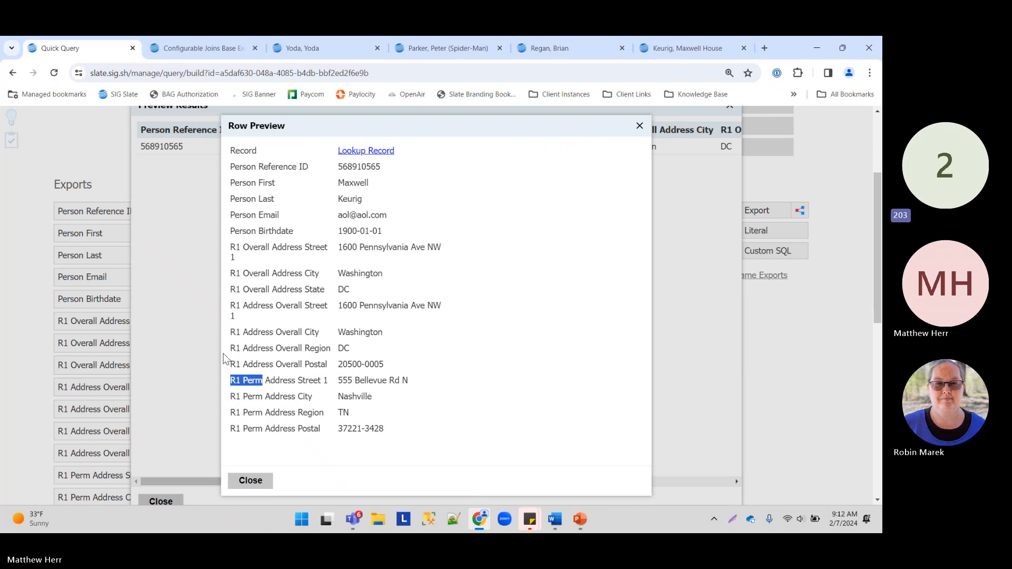
pyautogui.click(249, 481)
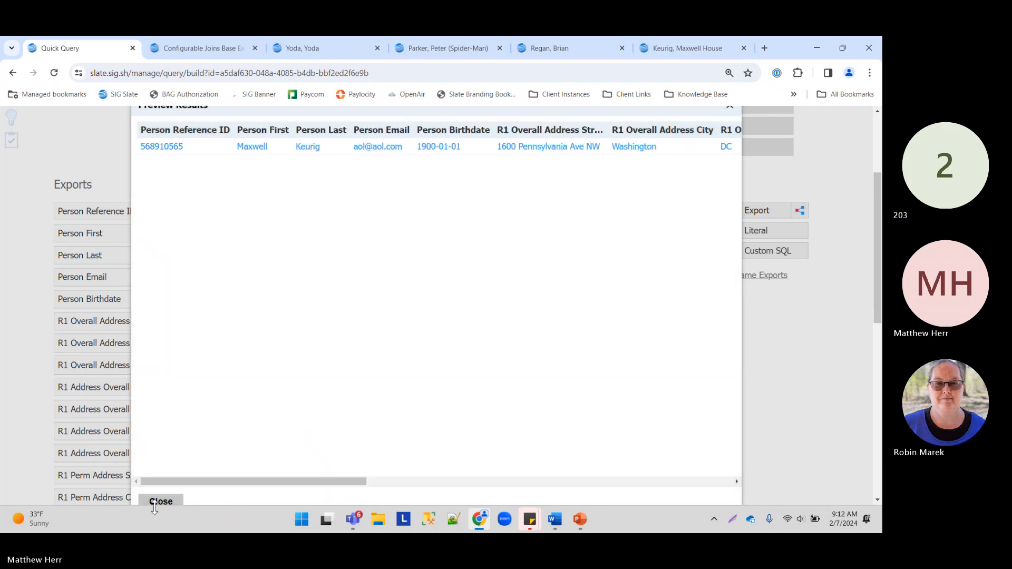
pyautogui.click(160, 501)
# Step: Deactivate the Person First through Birthdate exports
pyautogui.scroll(-4, 224, 337)
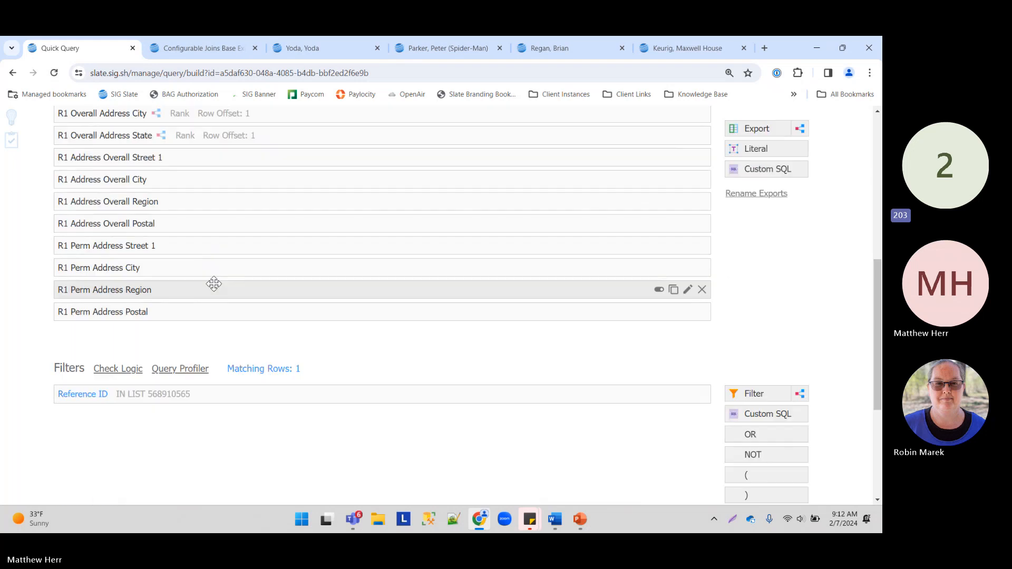
pyautogui.scroll(-3, 278, 332)
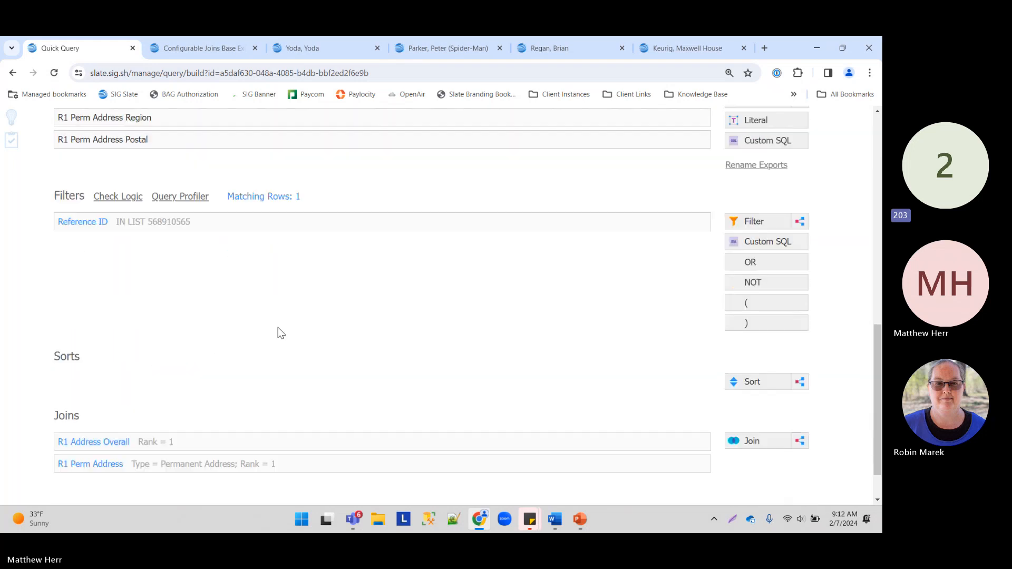
pyautogui.scroll(2, 278, 330)
pyautogui.scroll(-3, 278, 325)
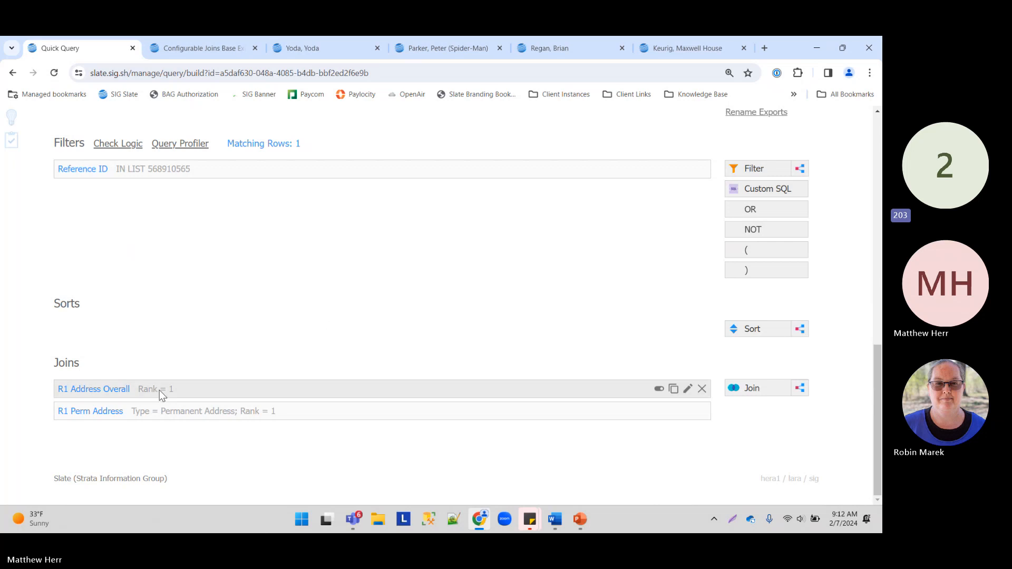
pyautogui.scroll(2, 258, 264)
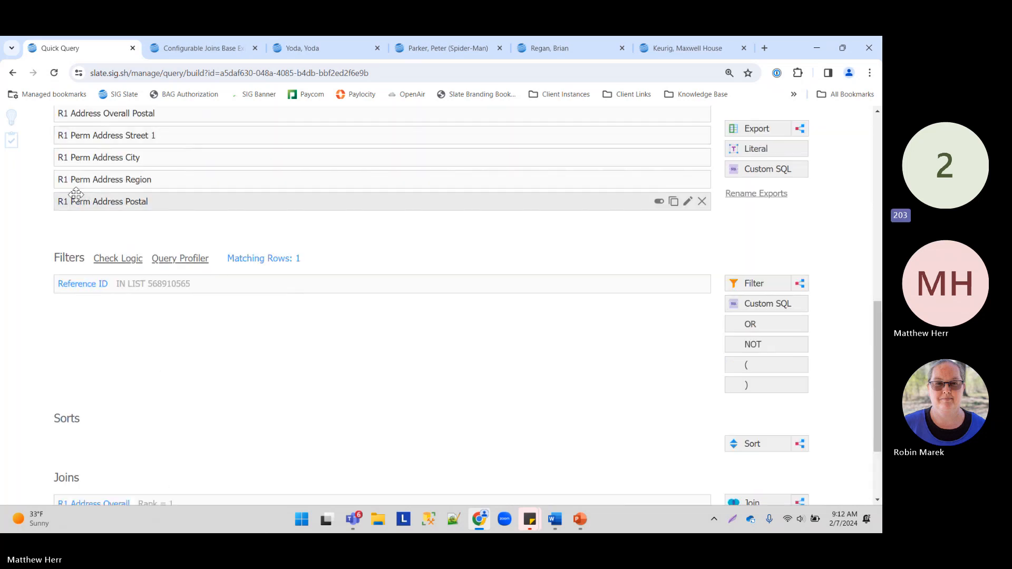
pyautogui.scroll(2, 76, 195)
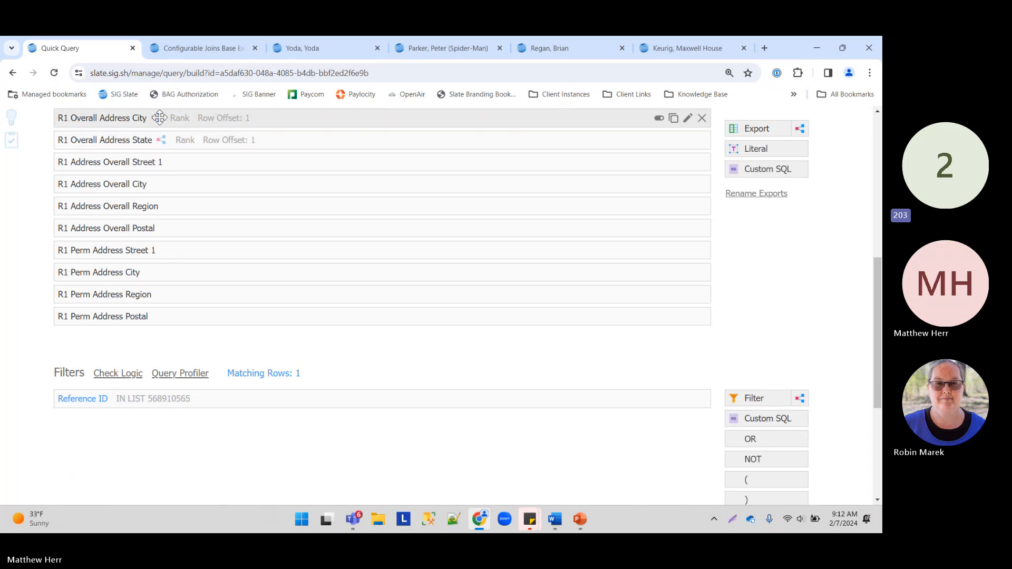
pyautogui.scroll(3, 159, 118)
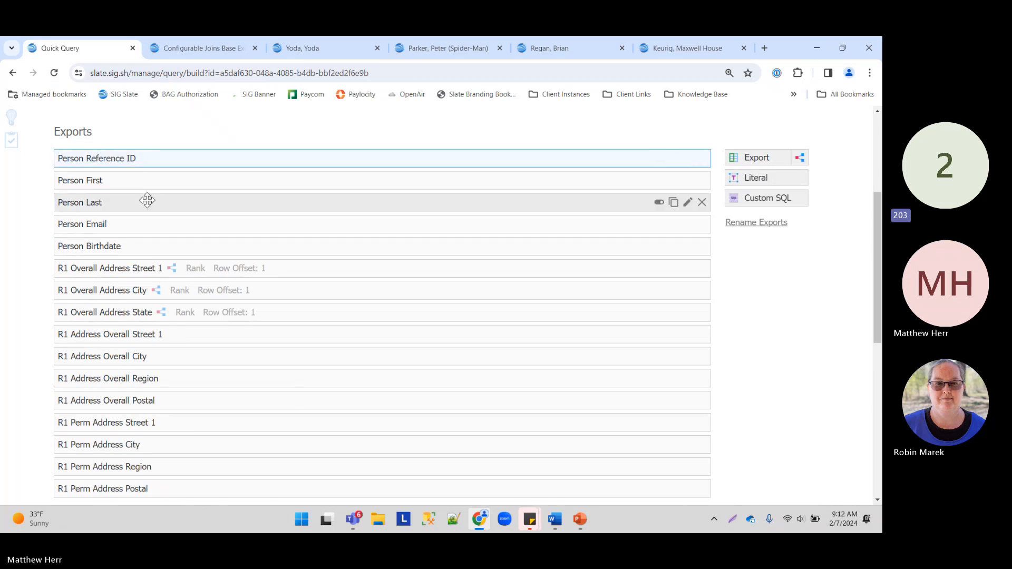
pyautogui.keyDown('shift'); pyautogui.click(140, 244); pyautogui.keyUp('shift')
pyautogui.click(659, 158)
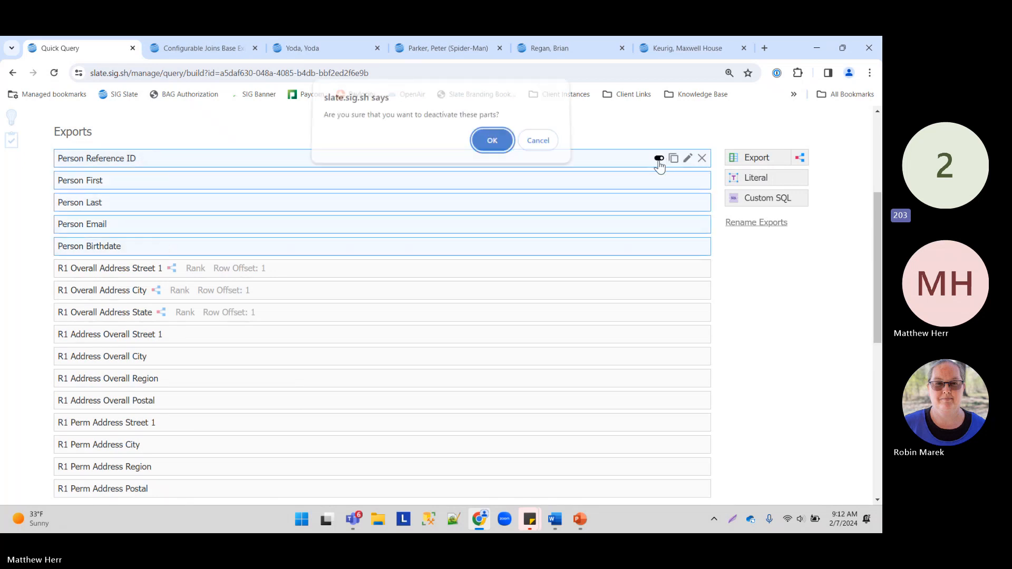
pyautogui.click(495, 149)
# Step: Deactivate the eight R1 Address Overall and R1 Perm Address exports
pyautogui.click(169, 335)
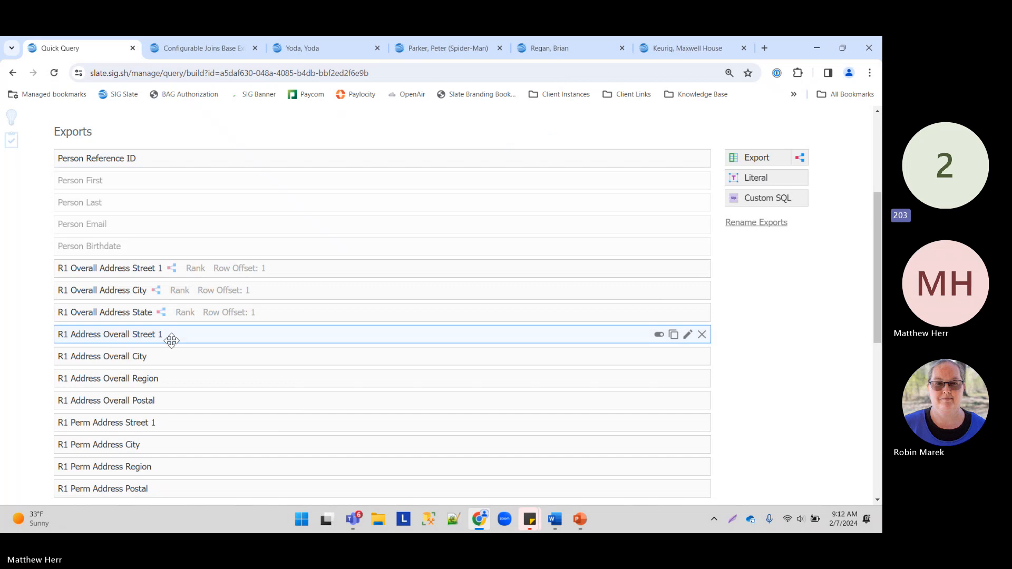
pyautogui.keyDown('shift'); pyautogui.click(179, 487); pyautogui.keyUp('shift')
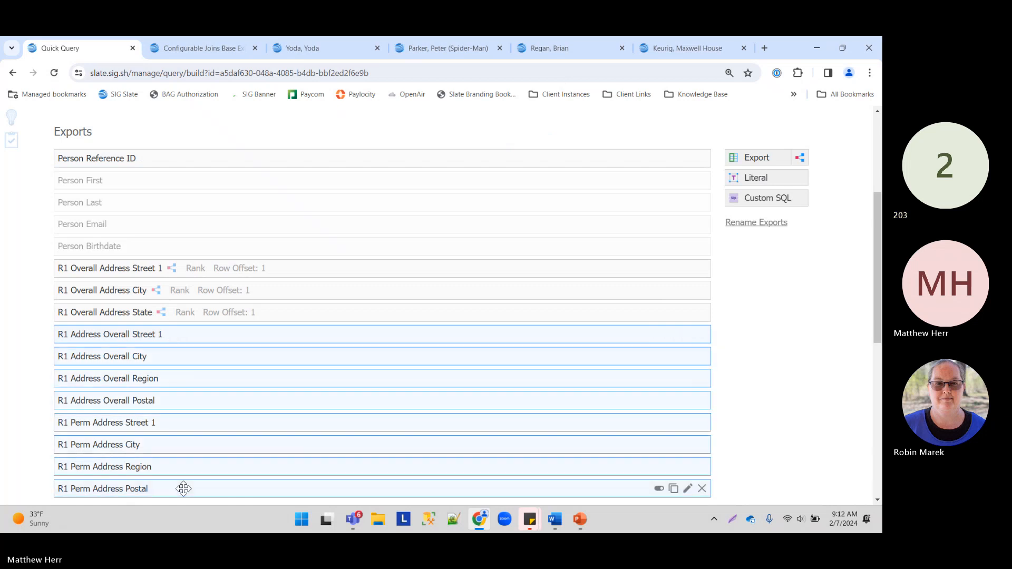
pyautogui.click(659, 490)
pyautogui.click(492, 145)
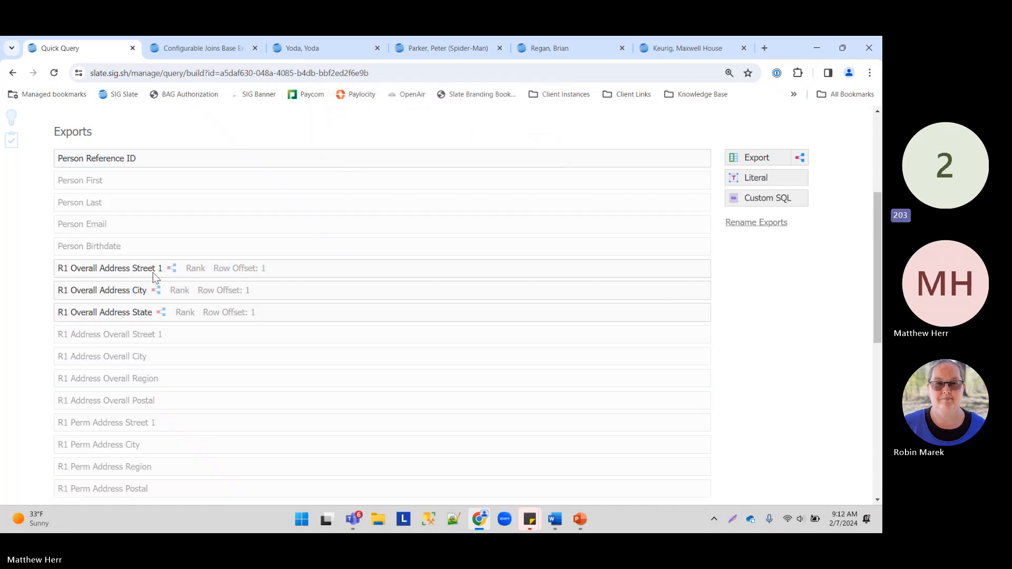
# Step: Preview the results and inspect the single row's Washington, DC address
pyautogui.scroll(2, 806, 154)
pyautogui.click(711, 167)
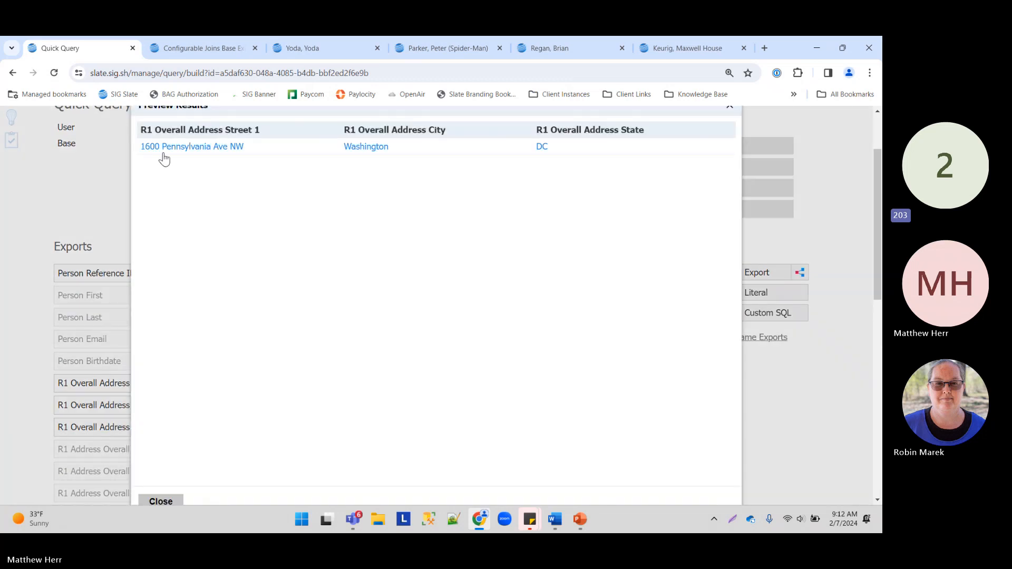
pyautogui.click(163, 150)
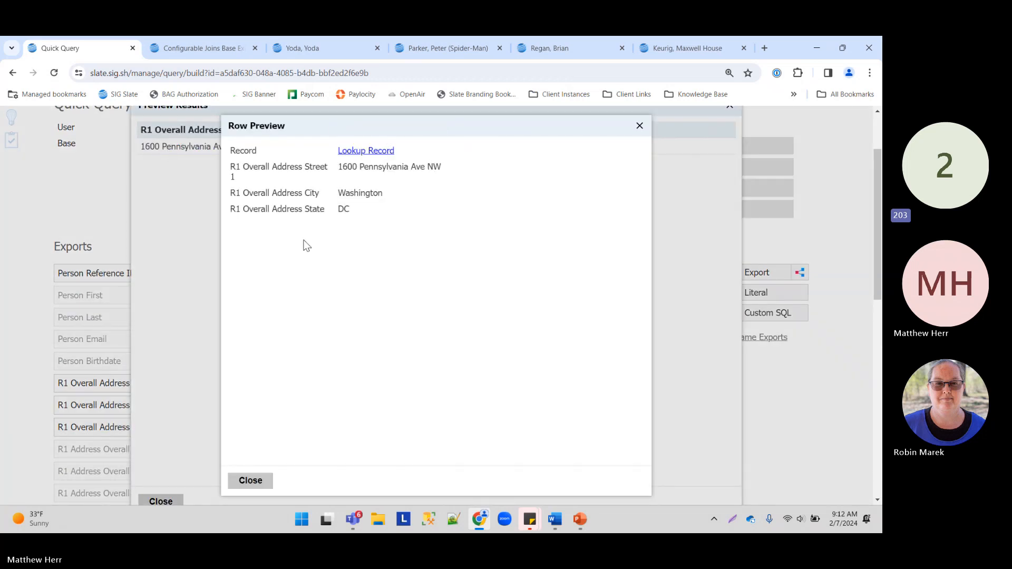
pyautogui.click(250, 481)
pyautogui.click(160, 500)
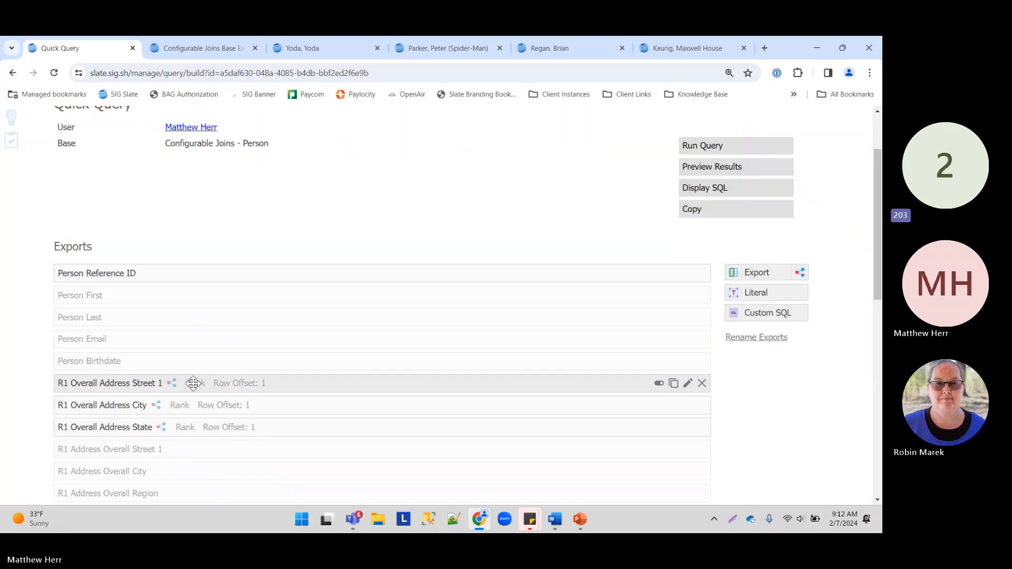
# Step: Reactivate the eight R1 Address Overall and R1 Perm Address exports
pyautogui.scroll(2, 257, 220)
pyautogui.moveTo(269, 232); pyautogui.dragTo(164, 232)
pyautogui.scroll(-2, 184, 282)
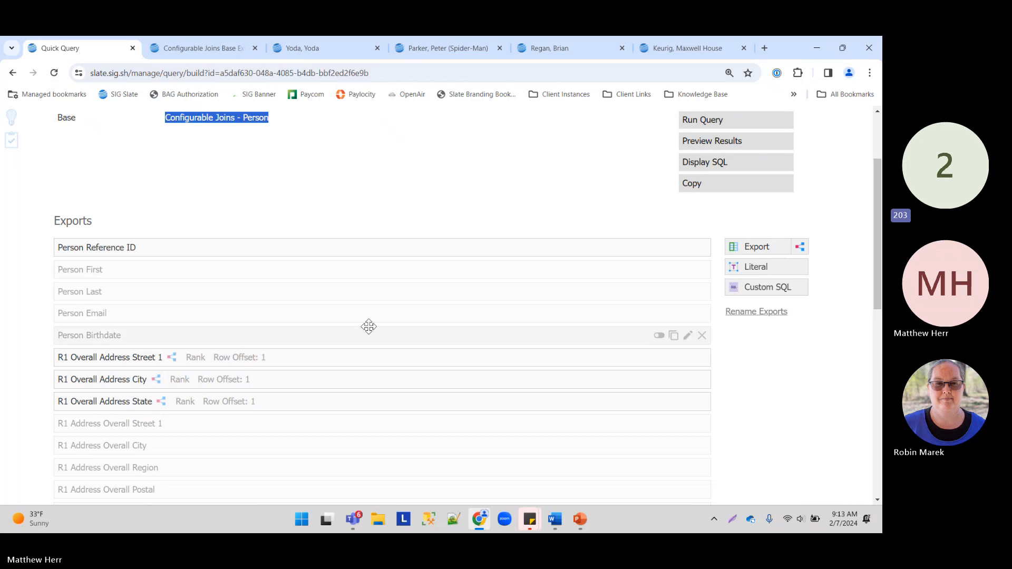
pyautogui.click(311, 189)
pyautogui.scroll(-1, 187, 261)
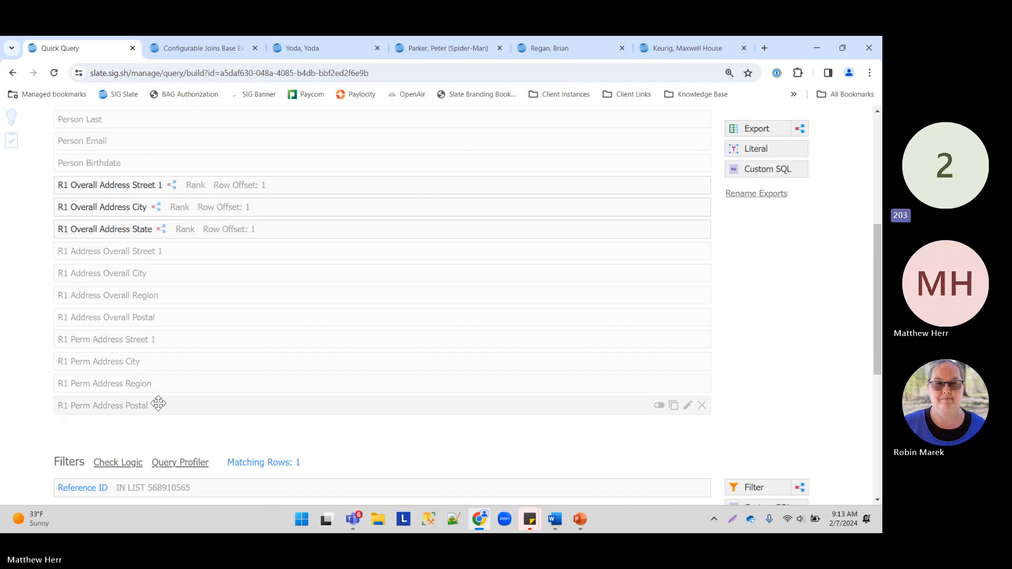
pyautogui.moveTo(159, 406); pyautogui.dragTo(662, 248)
pyautogui.click(659, 251)
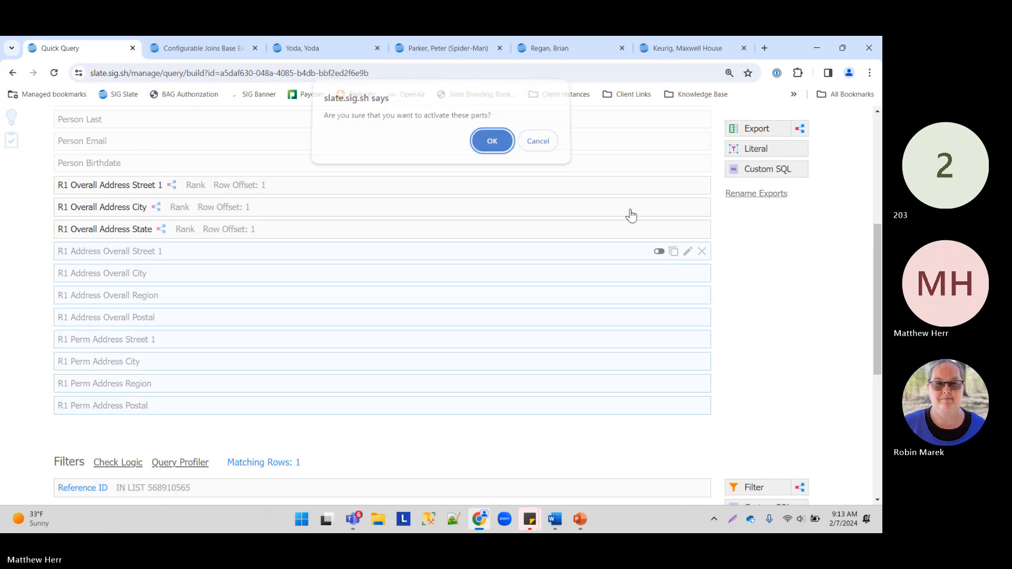
pyautogui.click(489, 142)
# Step: Reactivate the Person First through Person Birthdate exports
pyautogui.scroll(2, 310, 223)
pyautogui.moveTo(225, 278); pyautogui.dragTo(671, 210)
pyautogui.click(659, 213)
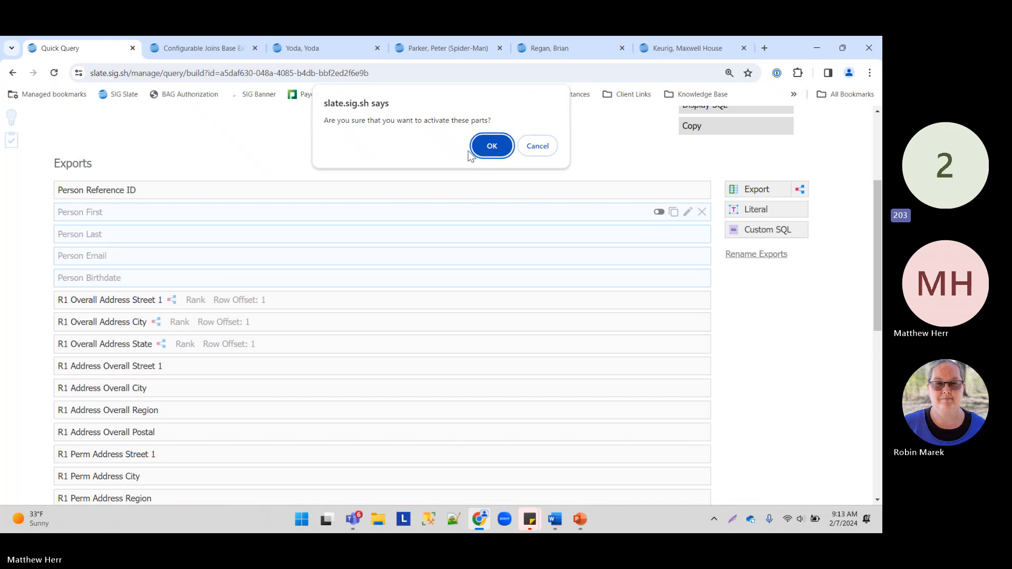
pyautogui.click(490, 143)
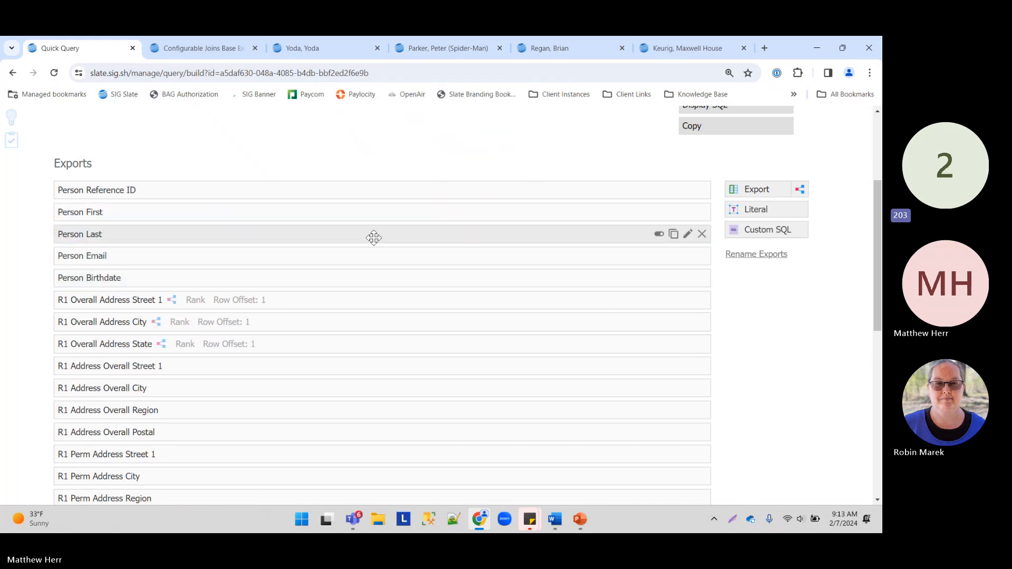
pyautogui.scroll(-8, 384, 241)
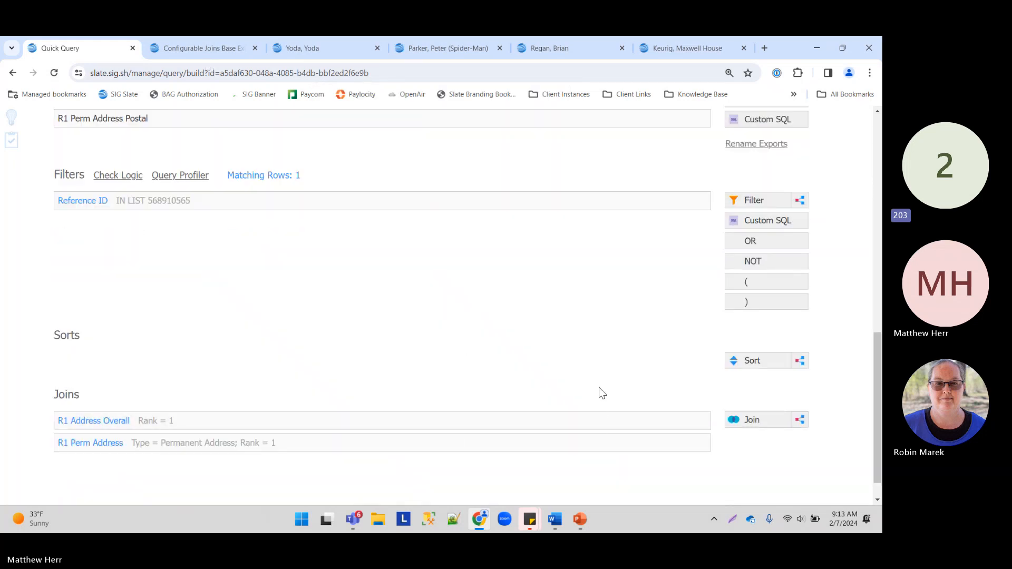
# Step: Try deleting the R1 Perm Address join, which a dependency warning blocks
pyautogui.scroll(2, 262, 299)
pyautogui.scroll(-3, 289, 349)
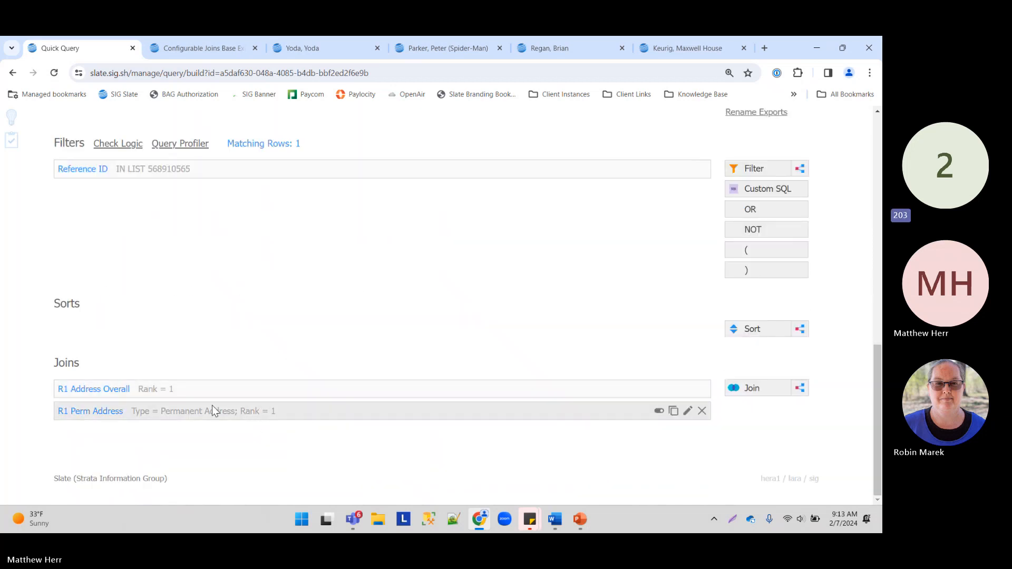
pyautogui.scroll(3, 332, 276)
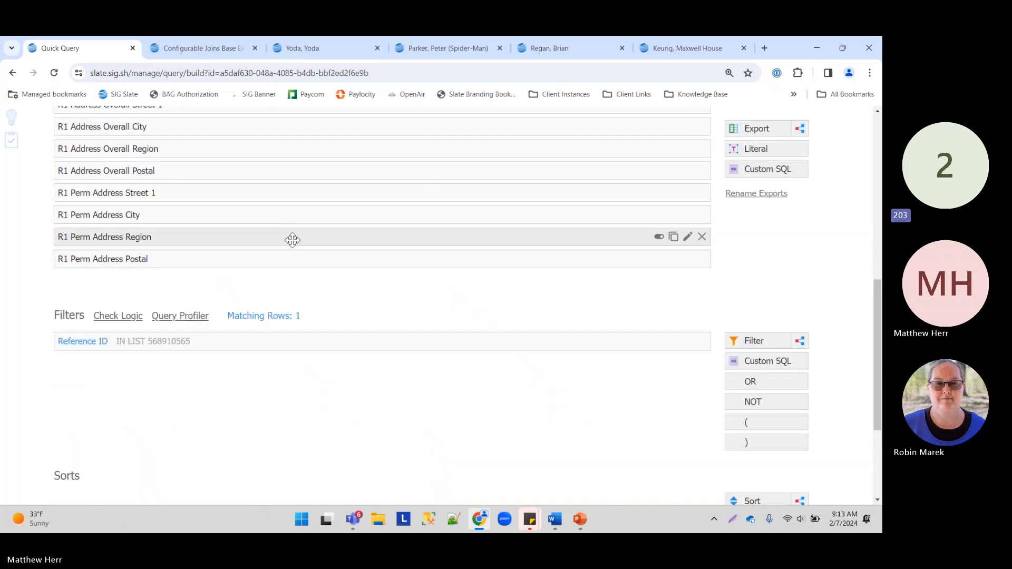
pyautogui.scroll(-3, 403, 457)
pyautogui.click(701, 411)
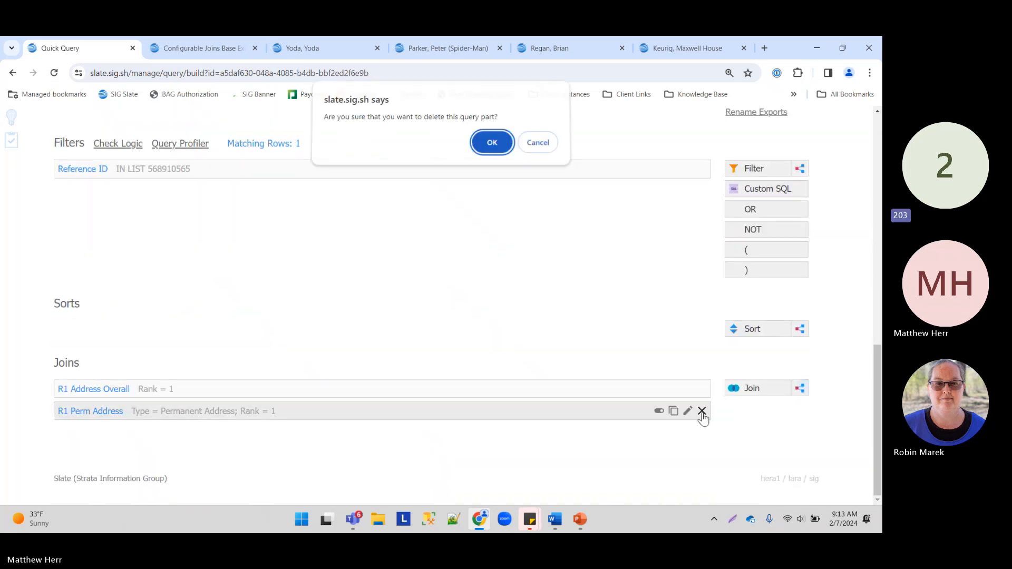
pyautogui.click(494, 143)
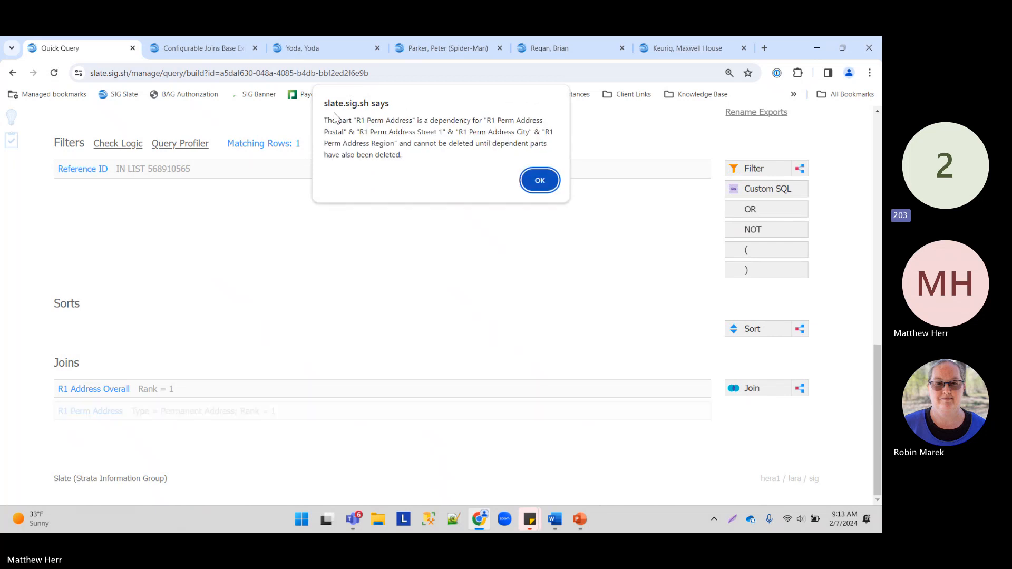
pyautogui.moveTo(327, 120); pyautogui.dragTo(420, 138)
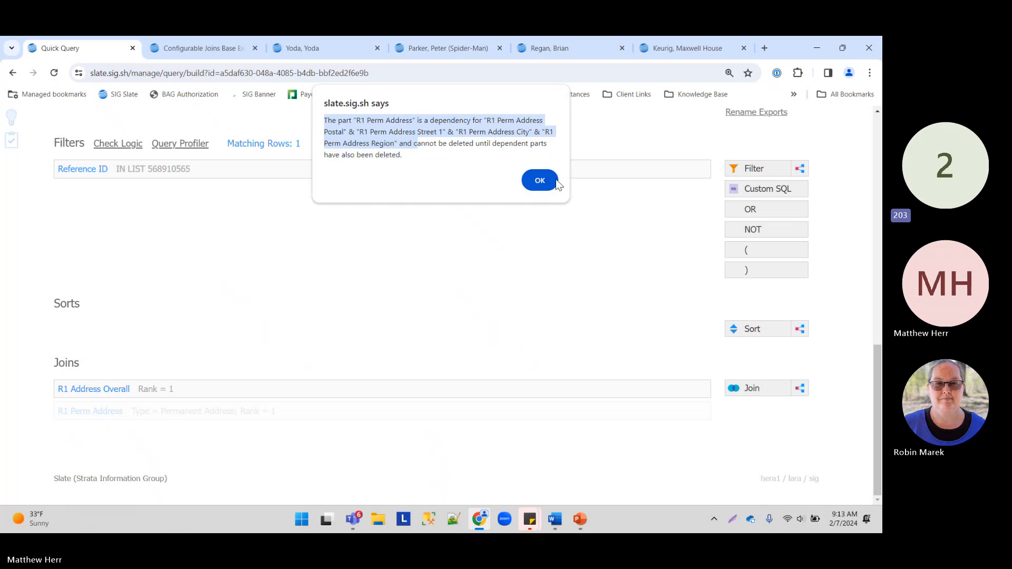
pyautogui.click(540, 180)
# Step: Delete the four R1 Perm Address exports, then the now-unused R1 Perm Address join
pyautogui.scroll(3, 425, 296)
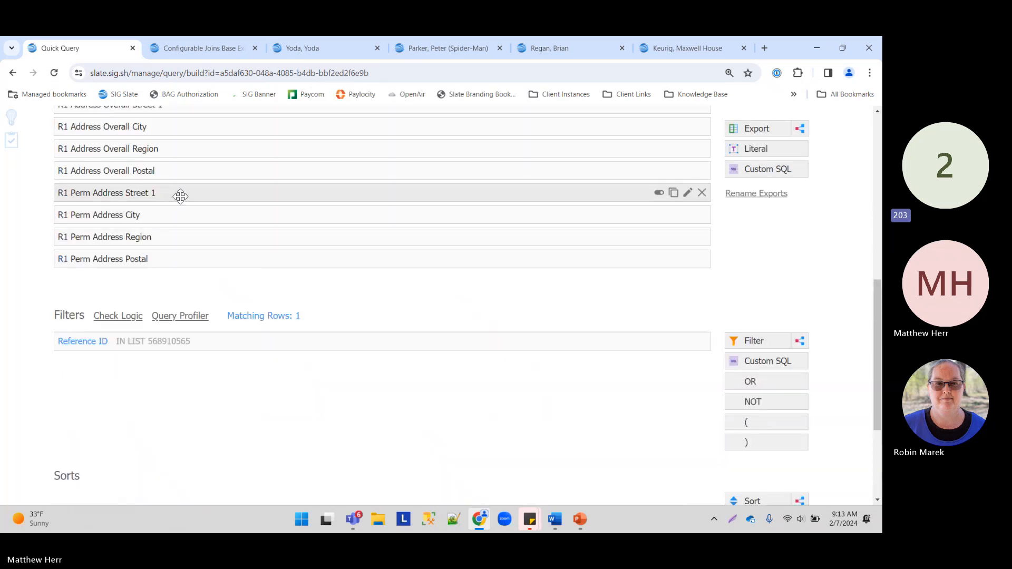
pyautogui.click(158, 194)
pyautogui.keyDown('shift'); pyautogui.click(179, 261); pyautogui.keyUp('shift')
pyautogui.click(702, 192)
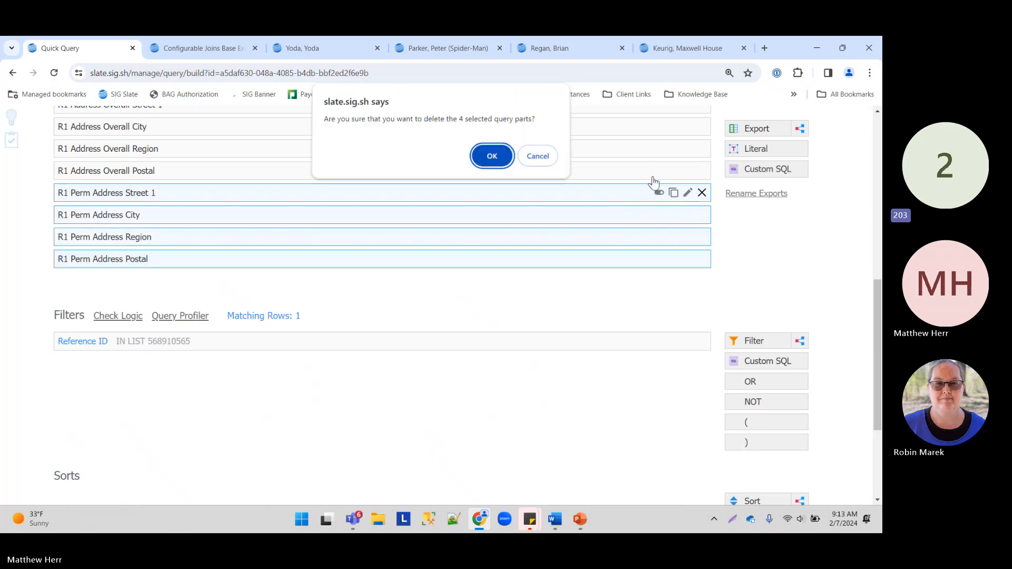
pyautogui.click(489, 158)
pyautogui.scroll(-3, 482, 170)
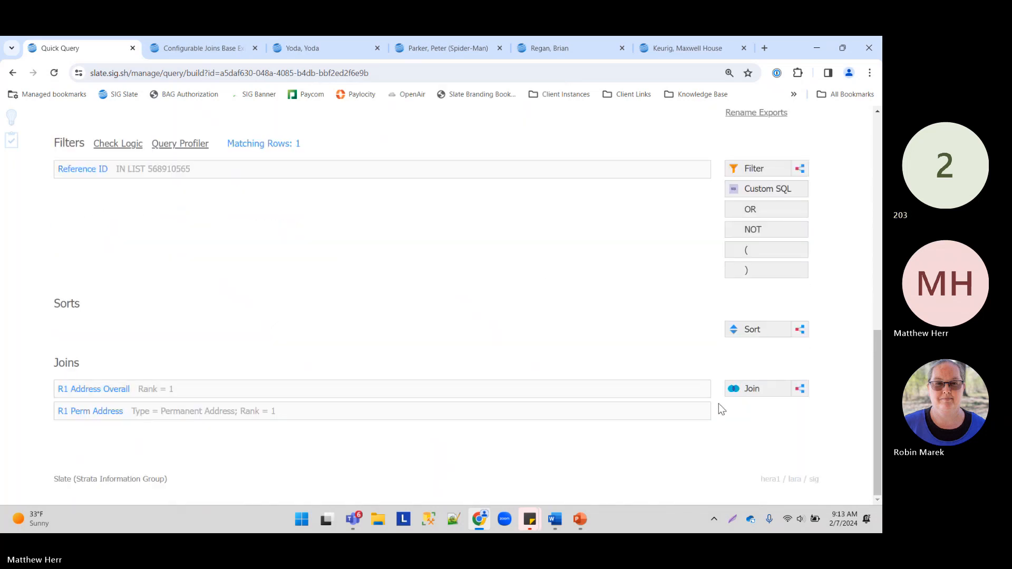
pyautogui.click(702, 411)
pyautogui.click(491, 145)
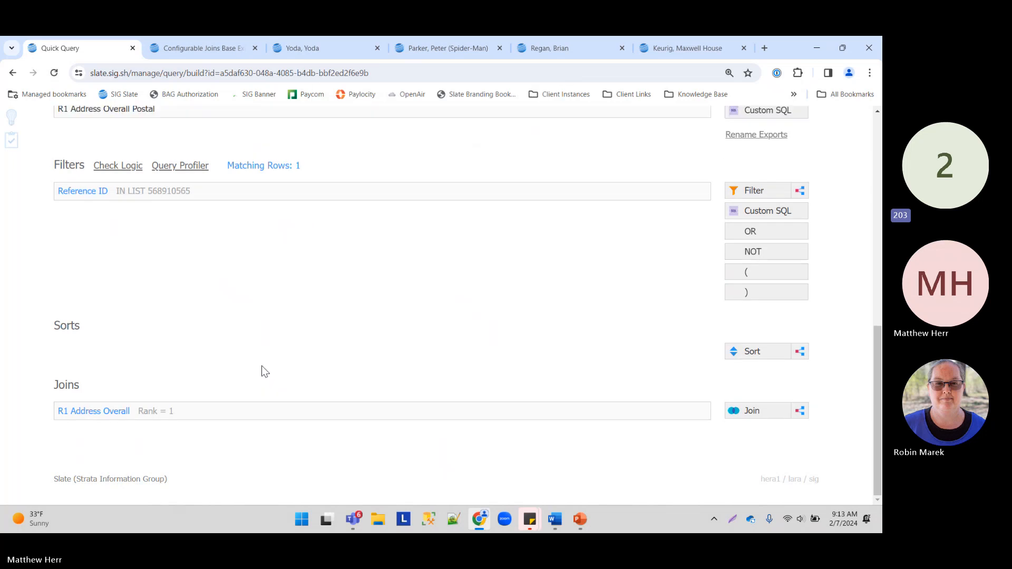
# Step: Add a new Subquery Join to the query's joins
pyautogui.scroll(3, 288, 266)
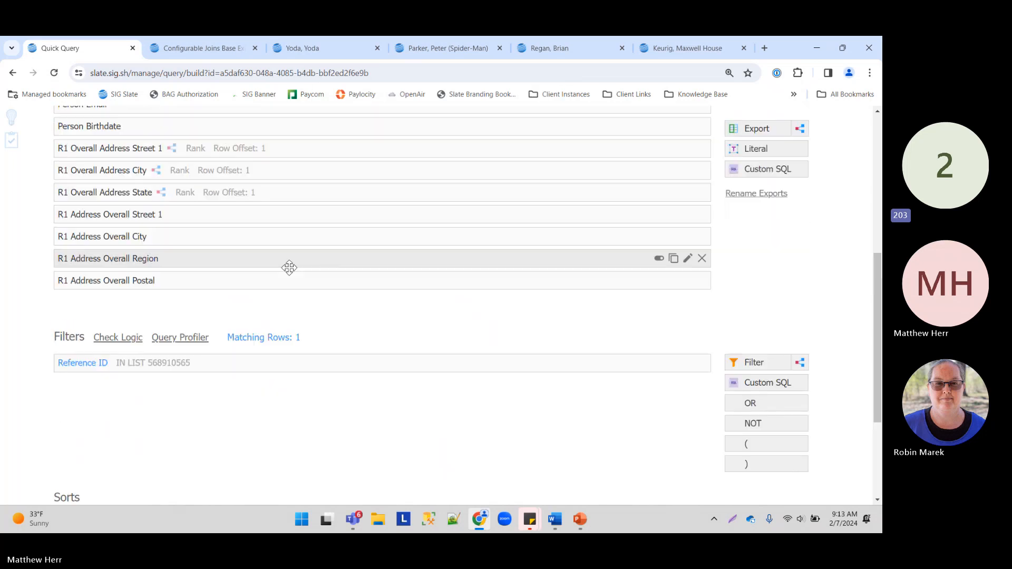
pyautogui.scroll(1, 343, 316)
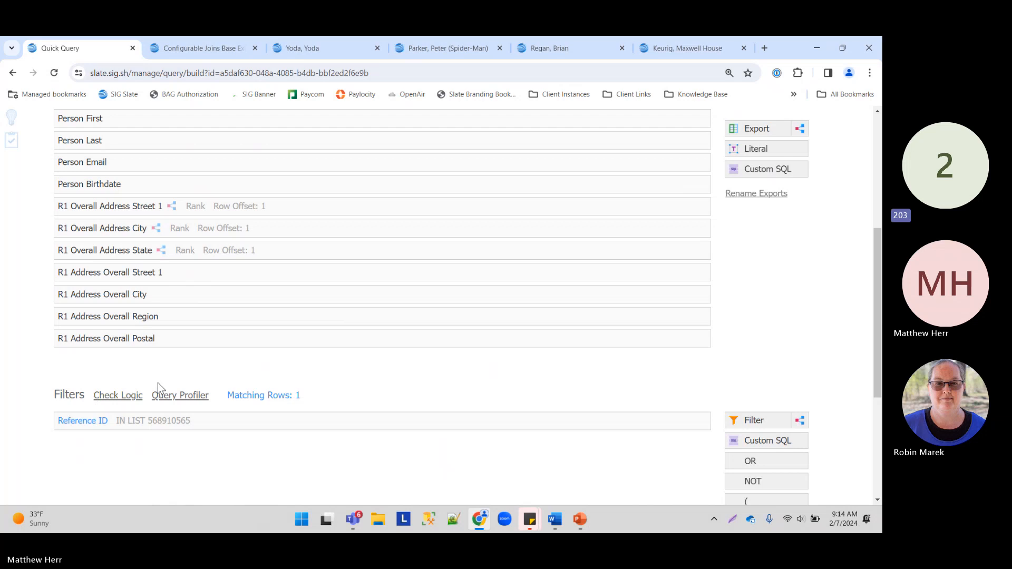
pyautogui.scroll(-2, 207, 301)
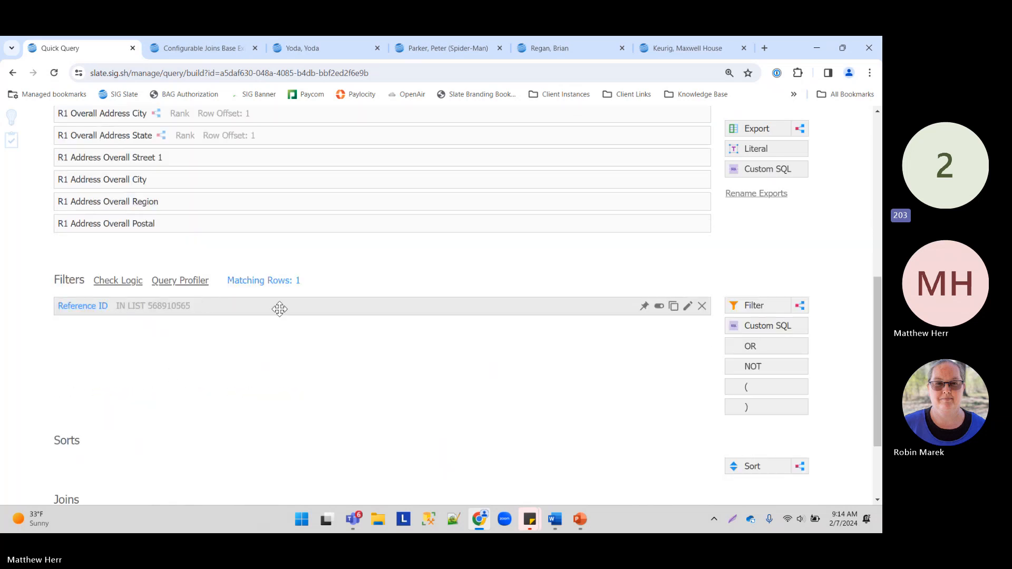
pyautogui.scroll(-2, 278, 310)
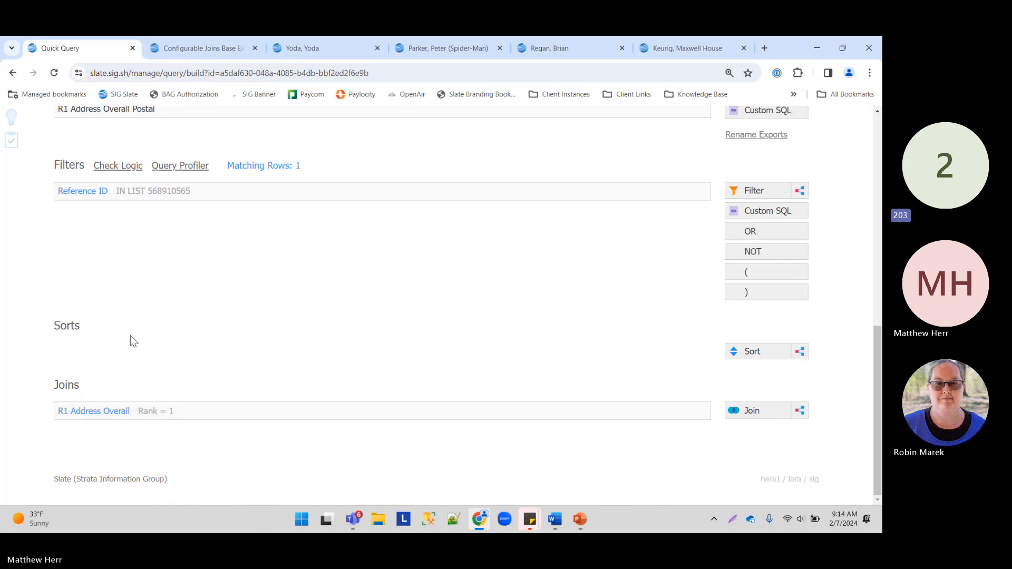
pyautogui.scroll(2, 593, 434)
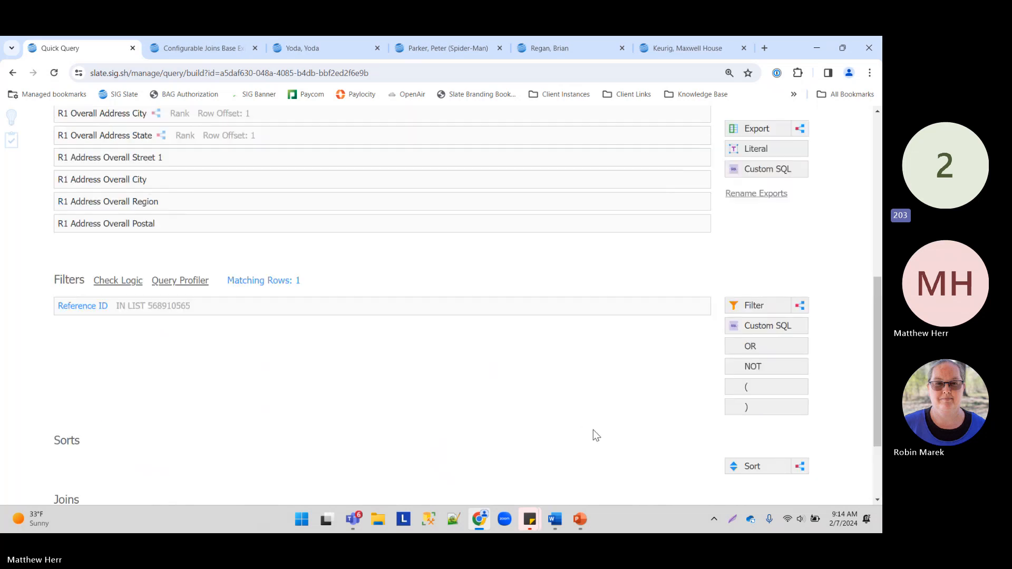
pyautogui.scroll(-2, 593, 430)
pyautogui.moveTo(806, 410); pyautogui.dragTo(372, 446)
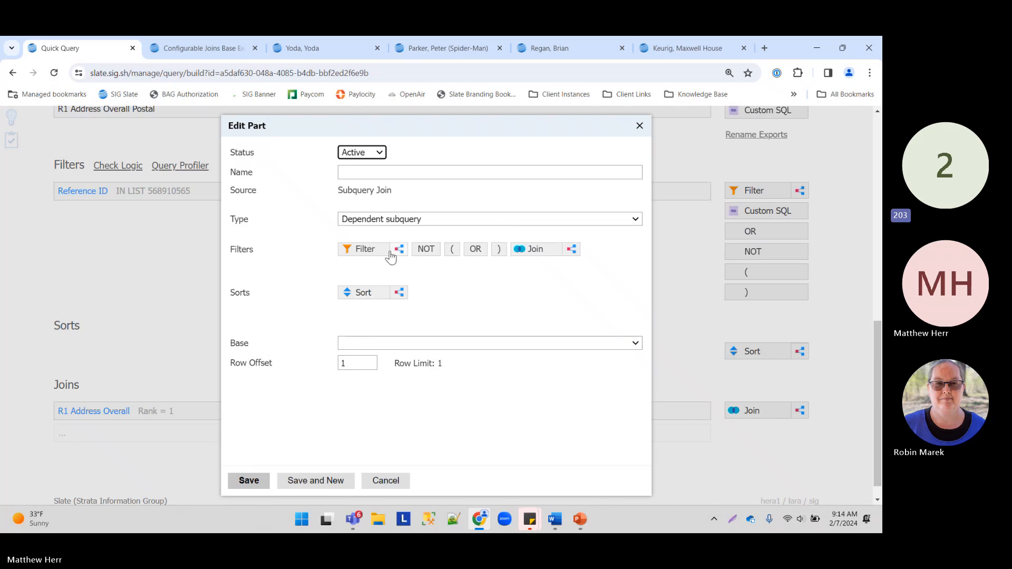
# Step: Inside the subquery, add an Address by Rank Overall join, Rank 1, named R1 Address Overall NEW
pyautogui.scroll(7, 188, 273)
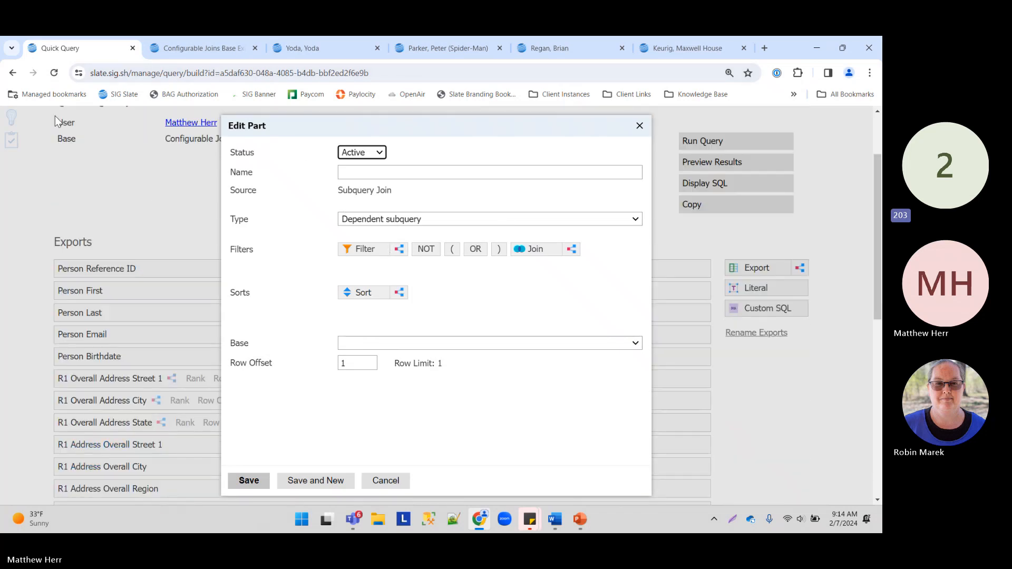
pyautogui.scroll(-4, 330, 237)
pyautogui.click(533, 250)
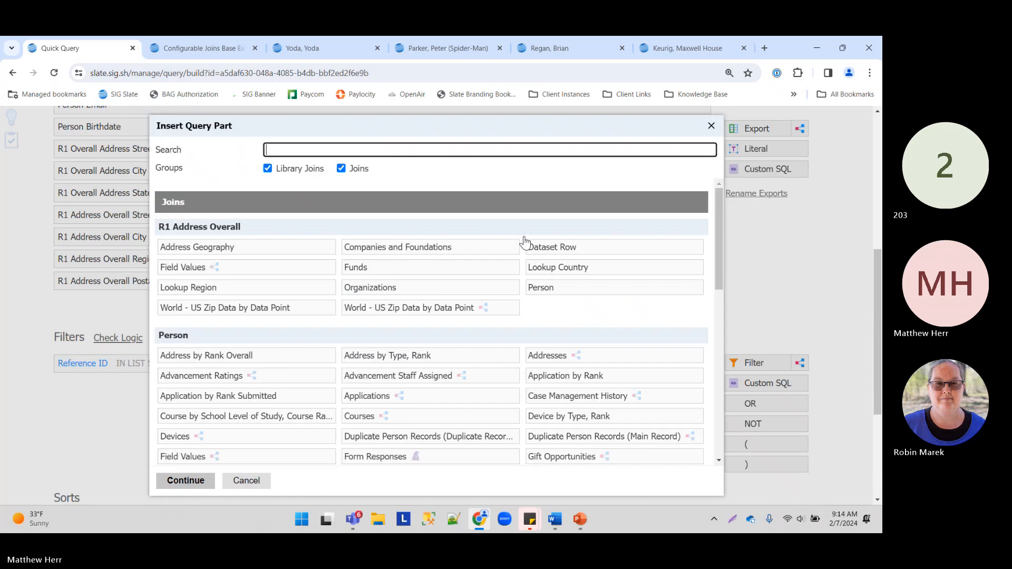
pyautogui.scroll(-1, 193, 354)
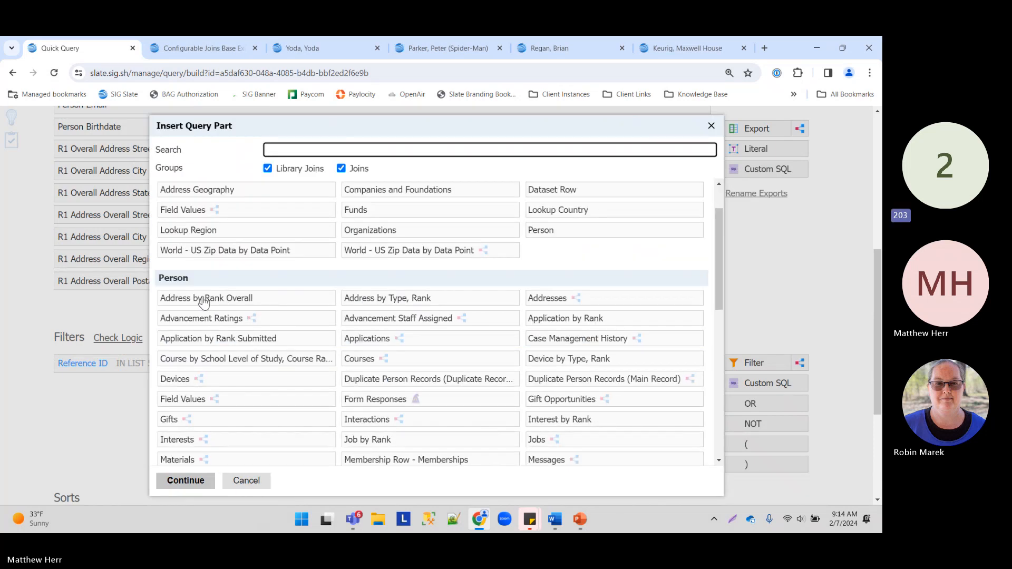
pyautogui.click(255, 300)
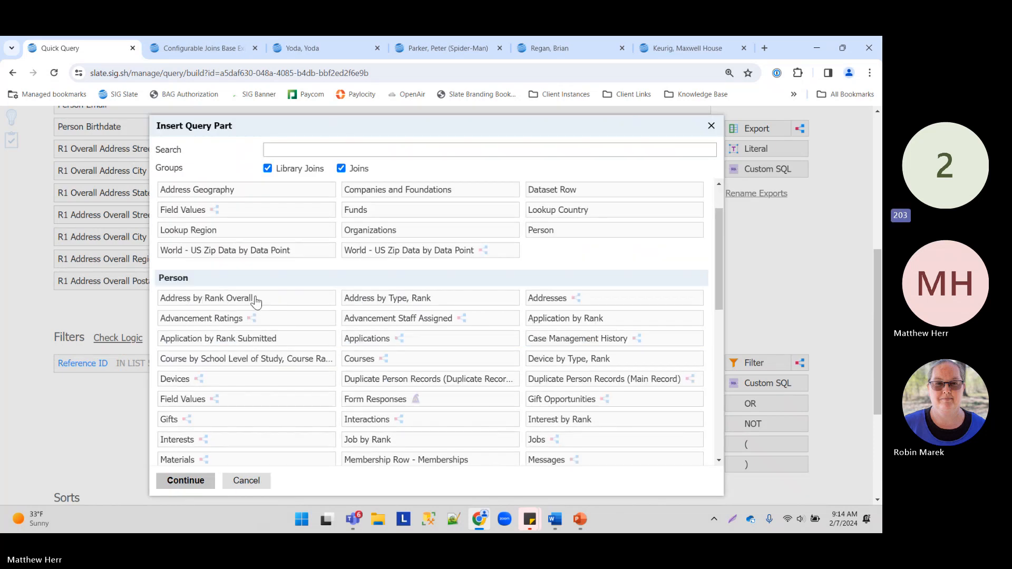
pyautogui.click(196, 481)
pyautogui.click(388, 220)
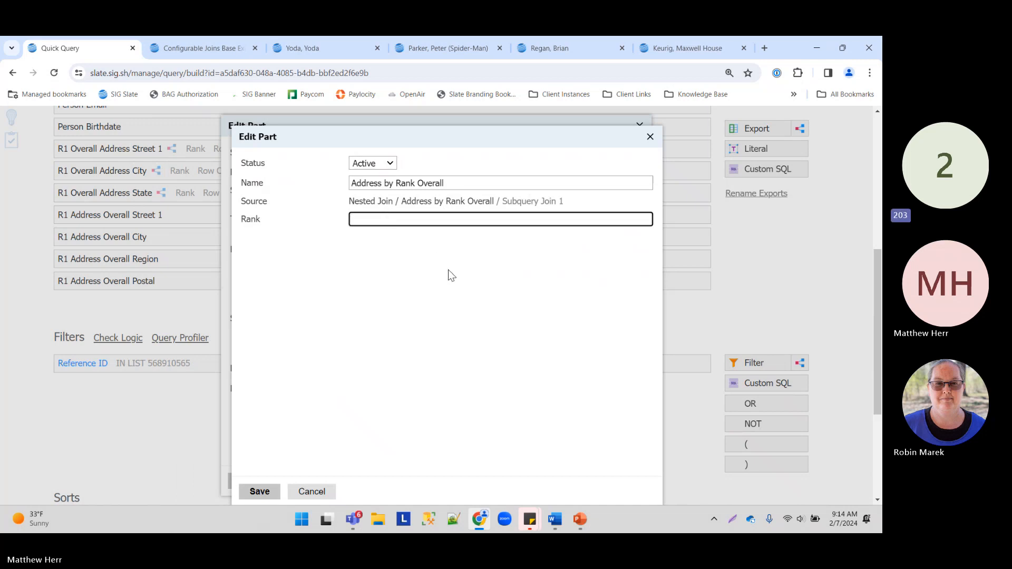
pyautogui.hotkey('shift', 'Tab')
pyautogui.write('R1')
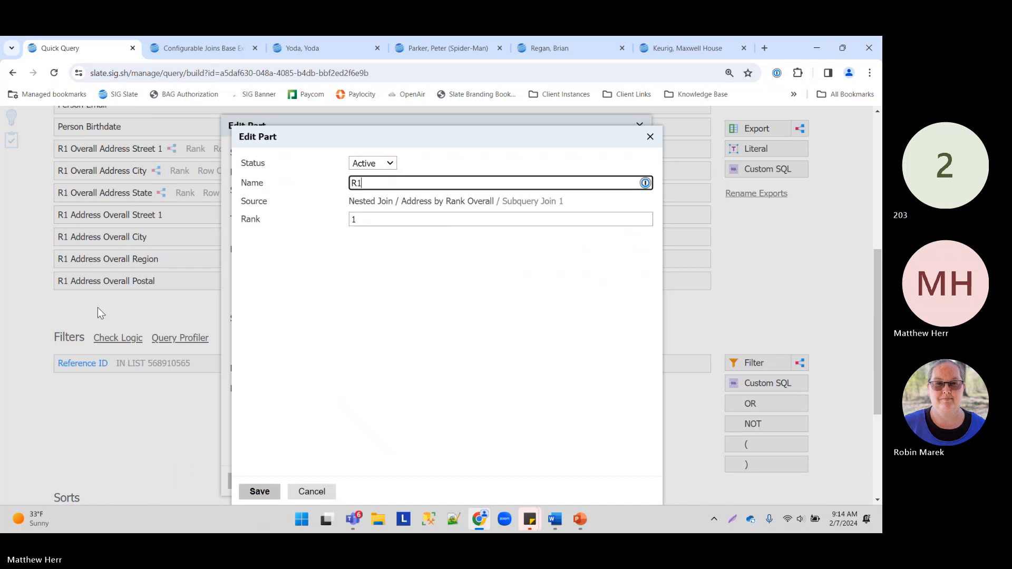
pyautogui.write(' Address Overall NEW')
pyautogui.click(252, 491)
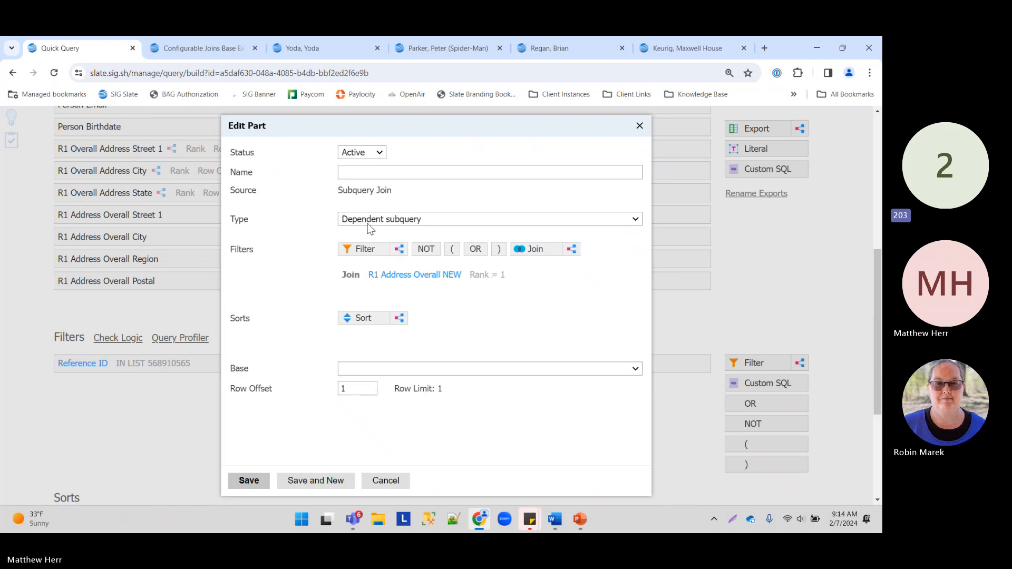
# Step: Filter the subquery join to US State/Territory Tennessee
pyautogui.click(360, 249)
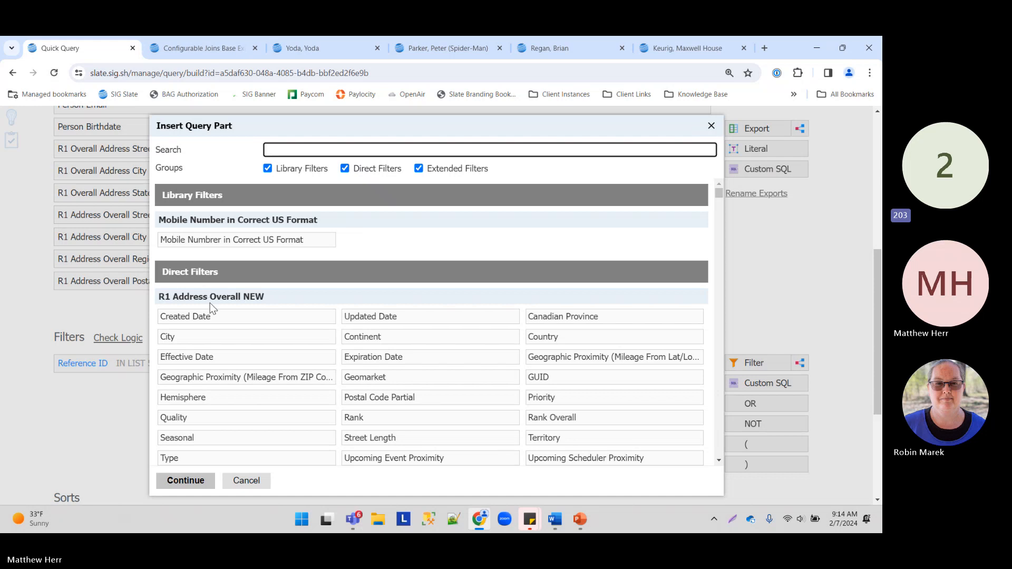
pyautogui.moveTo(166, 295); pyautogui.dragTo(258, 294)
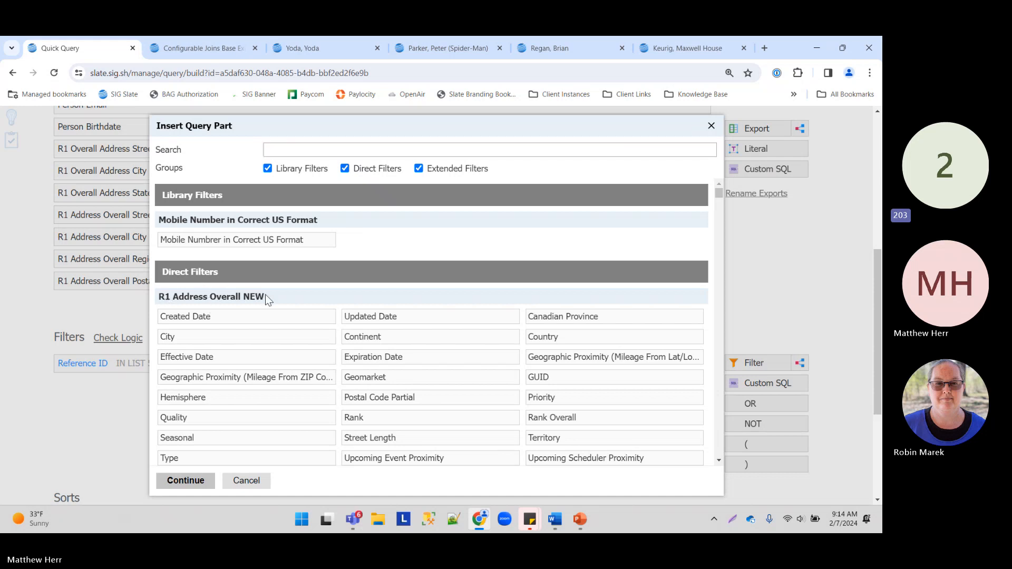
pyautogui.scroll(-1, 269, 293)
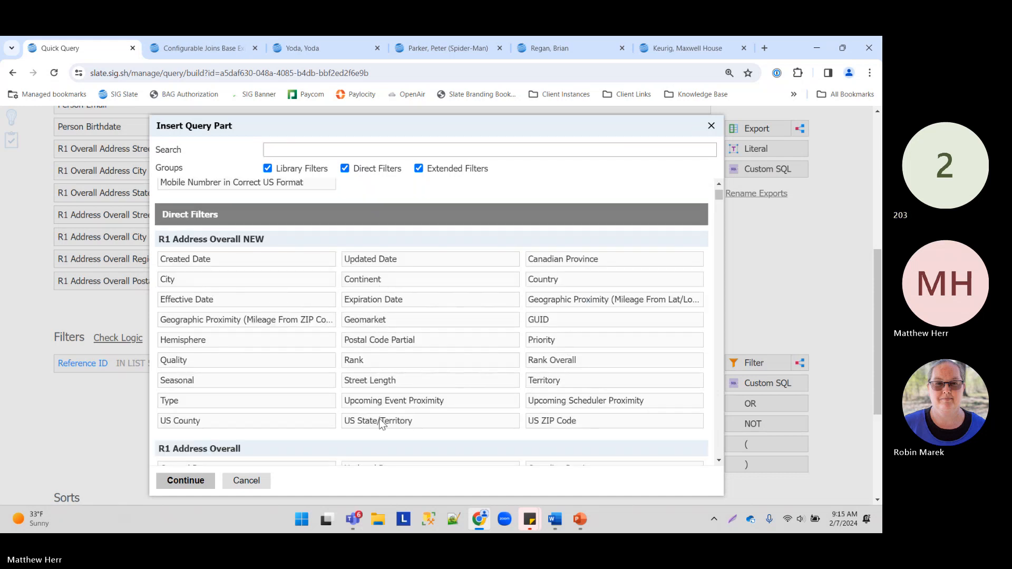
pyautogui.click(395, 422)
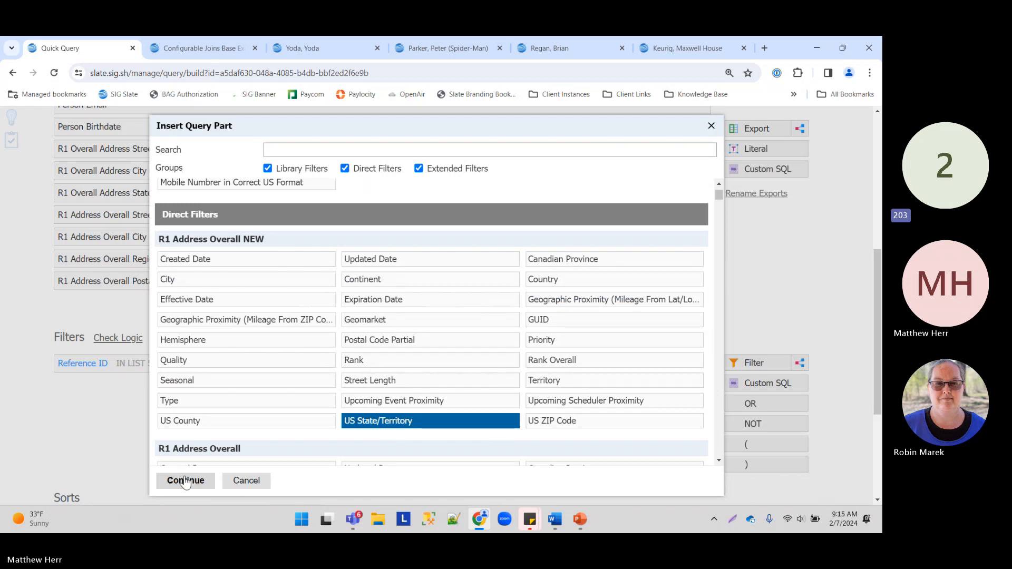
pyautogui.click(185, 482)
pyautogui.click(326, 248)
pyautogui.write('te')
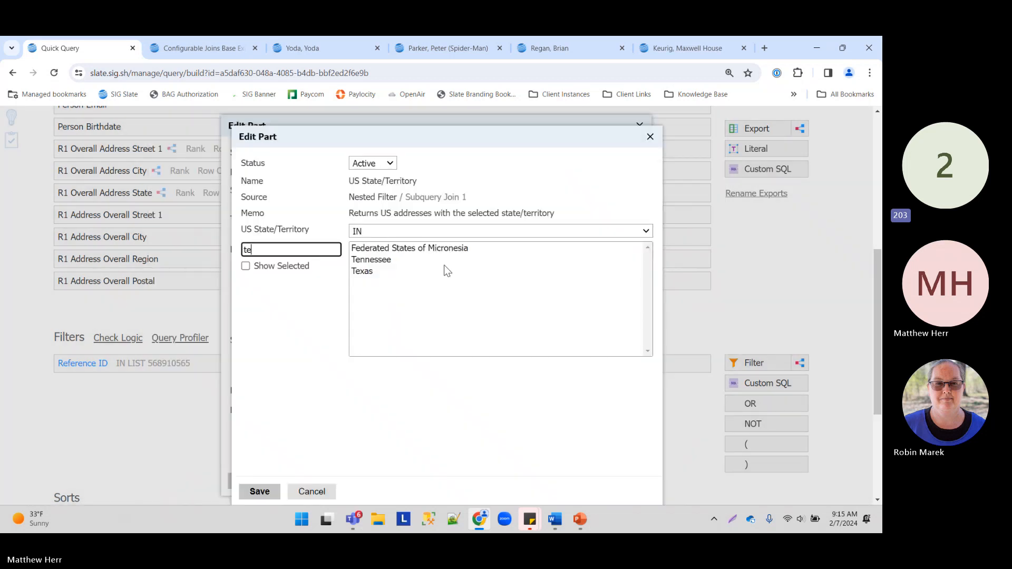
pyautogui.click(444, 260)
pyautogui.click(260, 492)
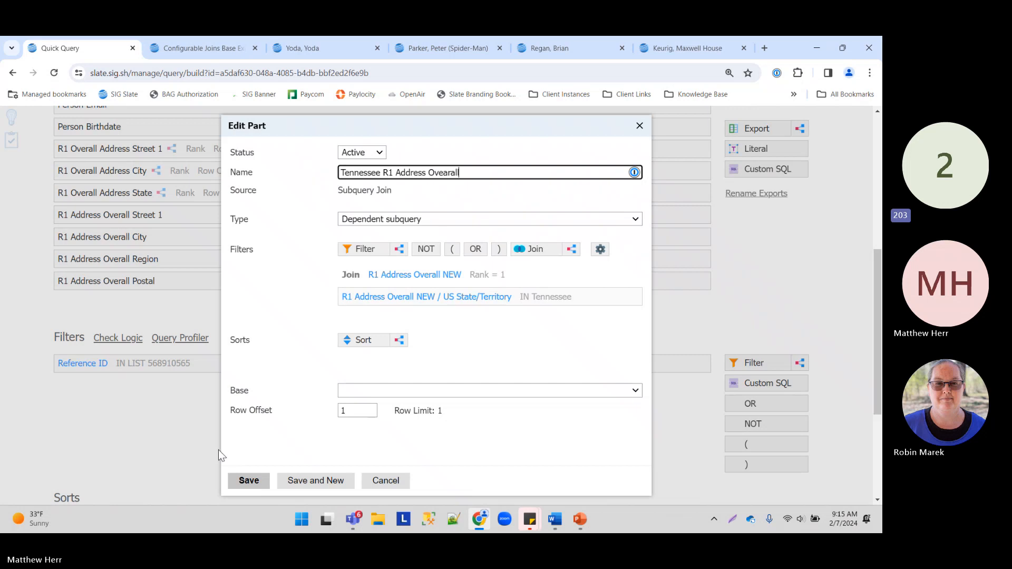
# Step: Save the Tennessee subquery join with R1 Address Overall NEW as its base
pyautogui.click(245, 480)
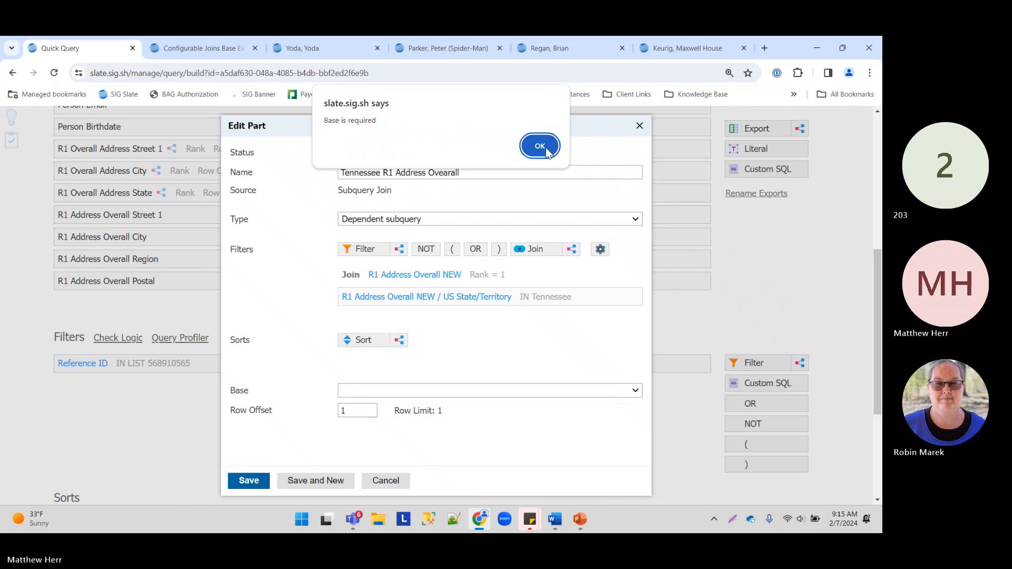
pyautogui.click(540, 146)
pyautogui.click(437, 393)
pyautogui.click(418, 412)
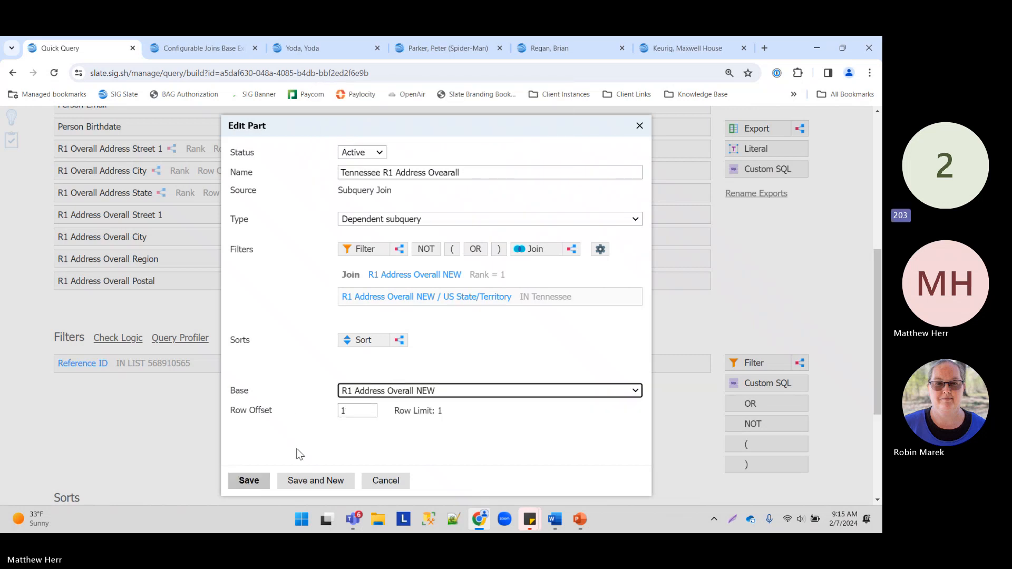
pyautogui.click(255, 480)
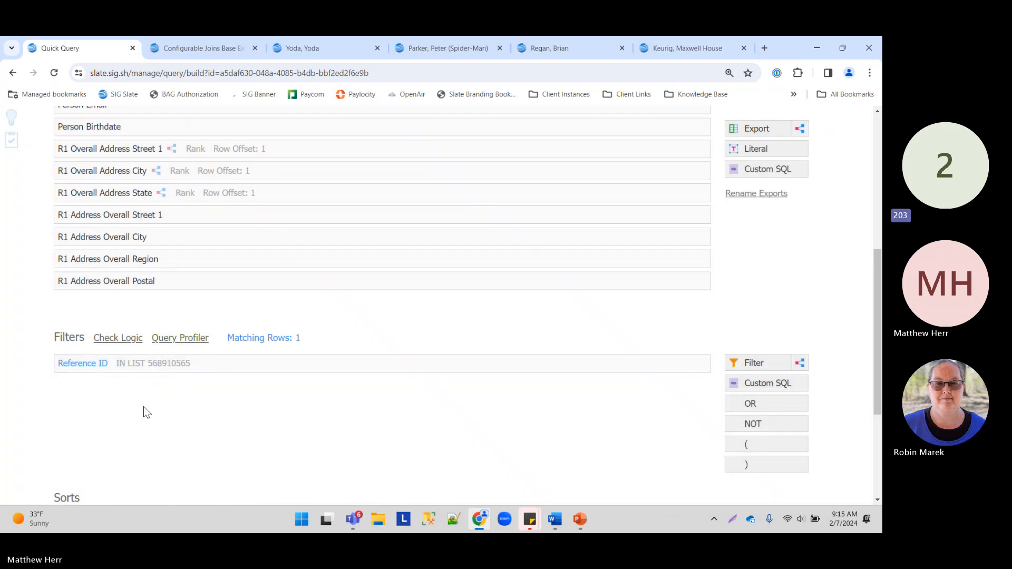
# Step: Export Street 1, Street 2, City, Region and Postal from Tennessee R1 Address Ovearall
pyautogui.scroll(-3, 144, 412)
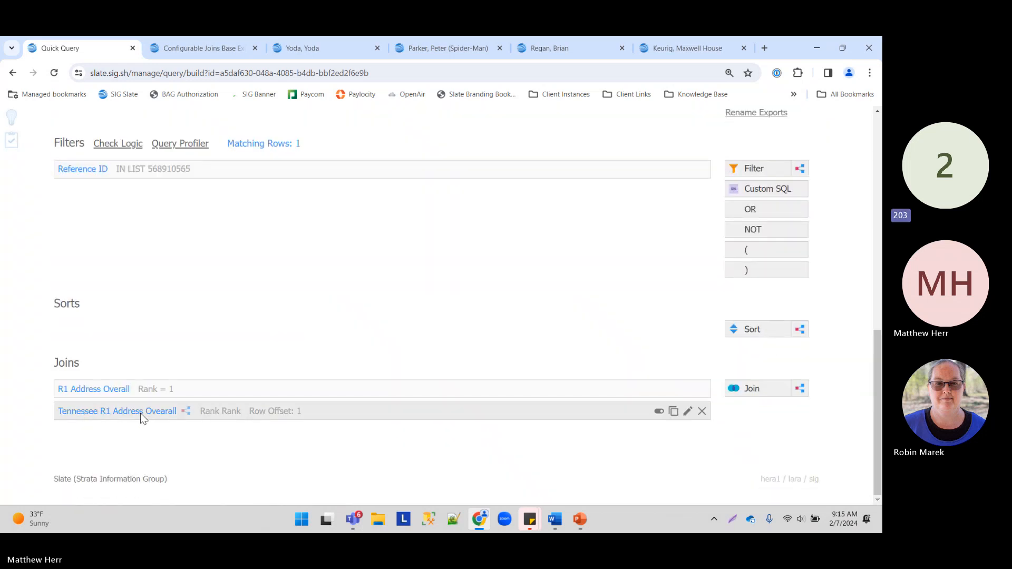
pyautogui.scroll(1, 118, 147)
pyautogui.scroll(-1, 125, 184)
pyautogui.scroll(3, 330, 264)
pyautogui.moveTo(759, 129); pyautogui.dragTo(332, 286)
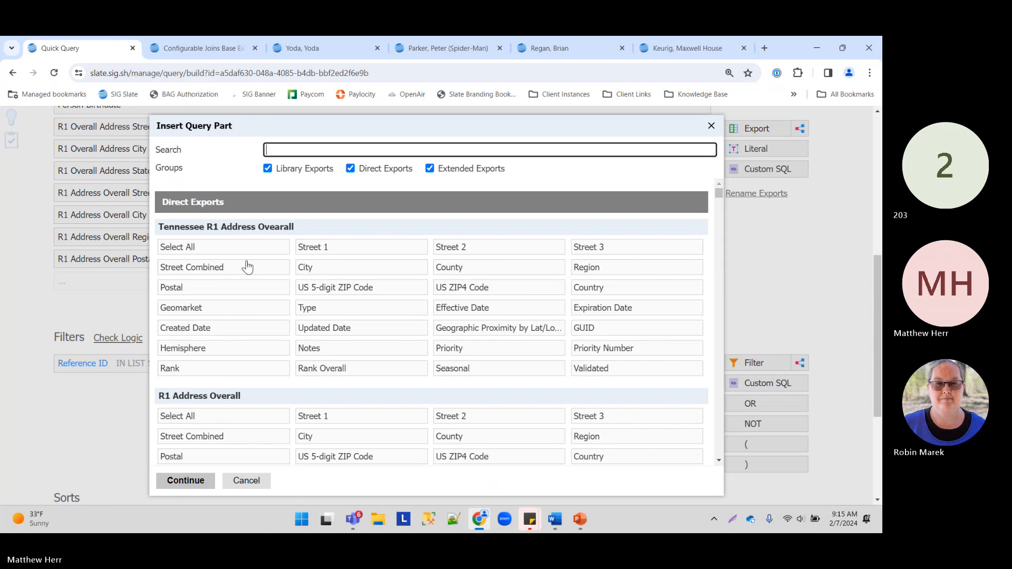
pyautogui.click(357, 249)
pyautogui.click(494, 248)
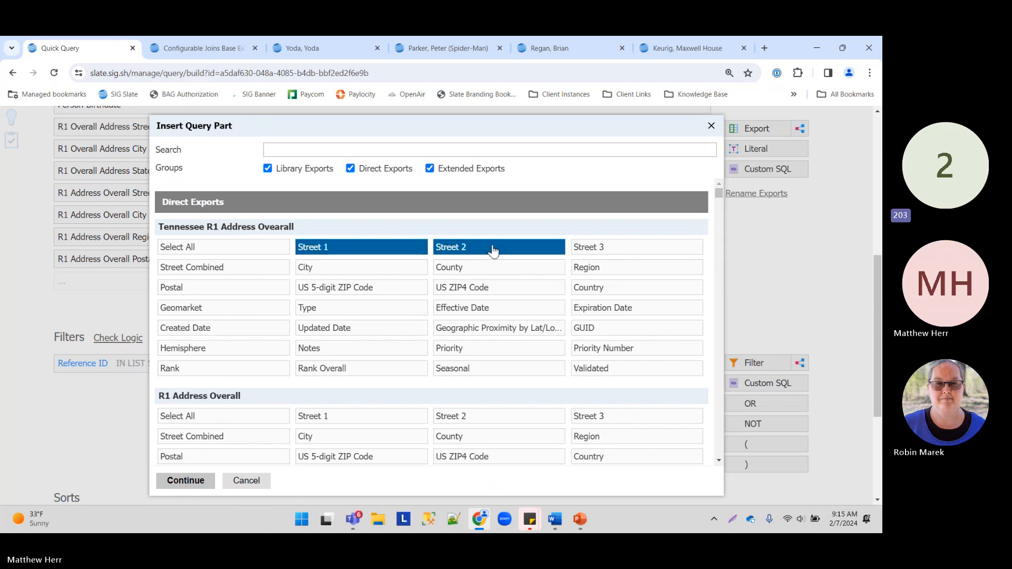
pyautogui.click(324, 268)
pyautogui.click(467, 270)
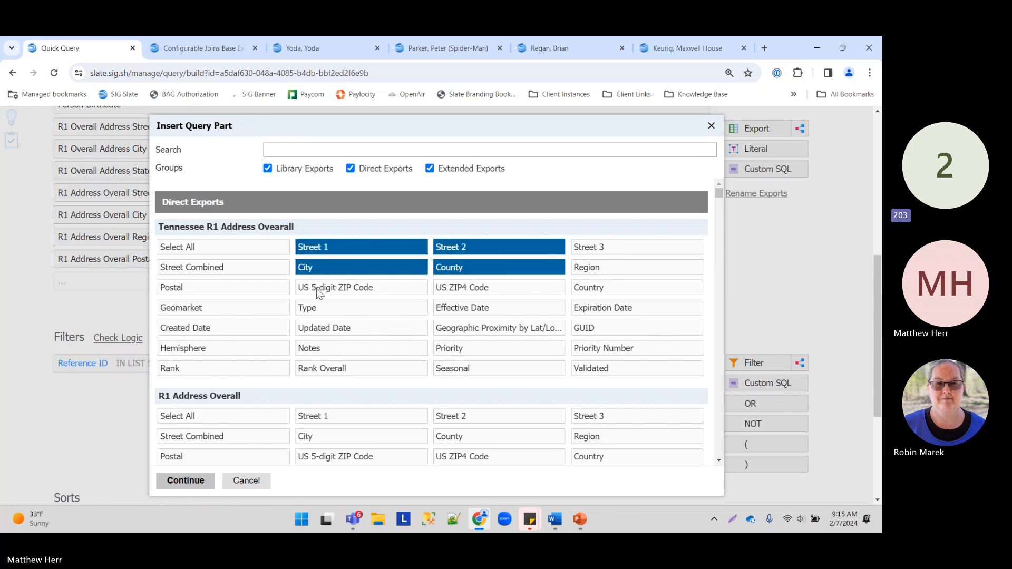
pyautogui.click(468, 269)
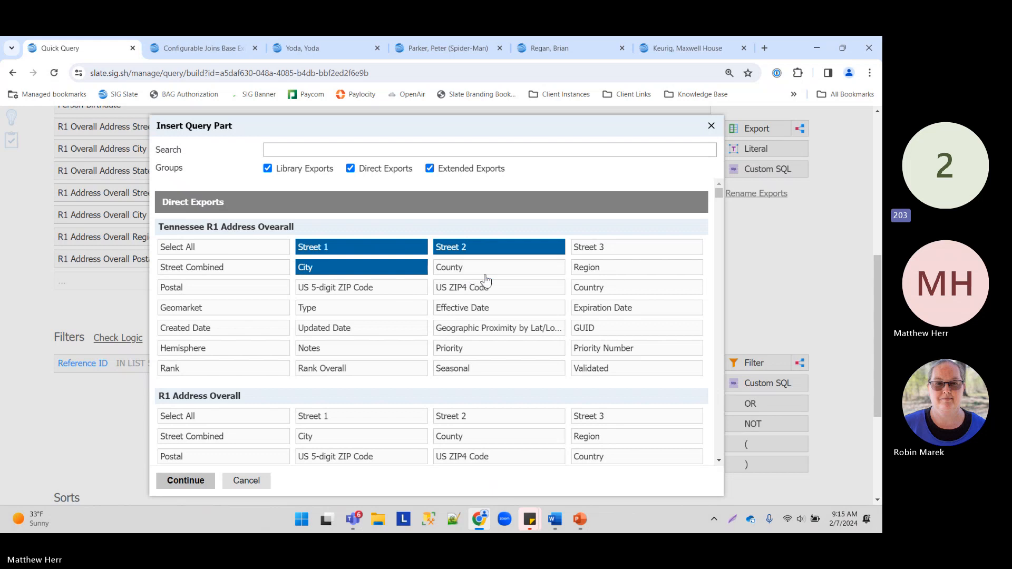
pyautogui.click(609, 270)
pyautogui.click(228, 289)
pyautogui.click(189, 481)
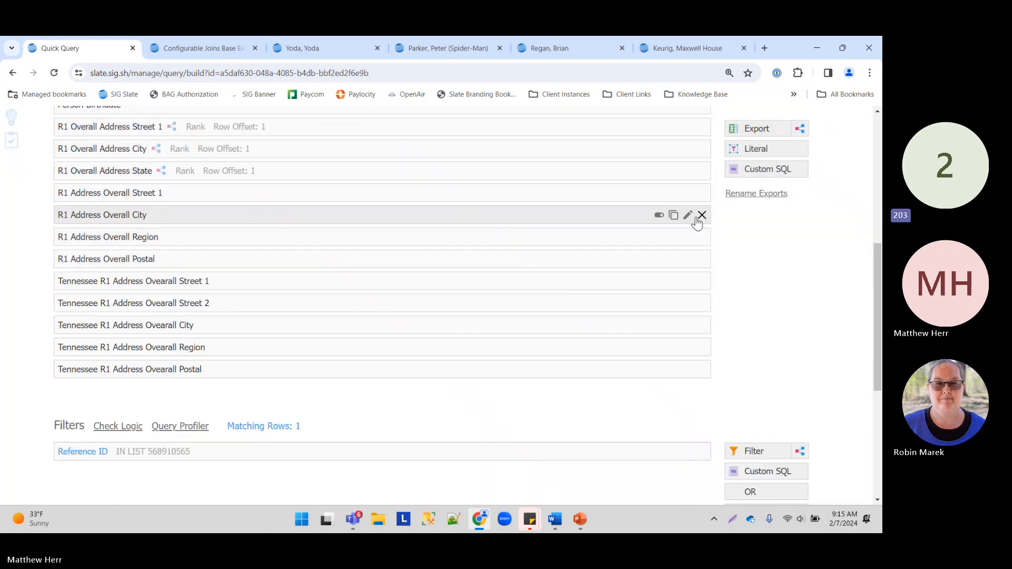
pyautogui.scroll(15, 707, 237)
pyautogui.click(738, 256)
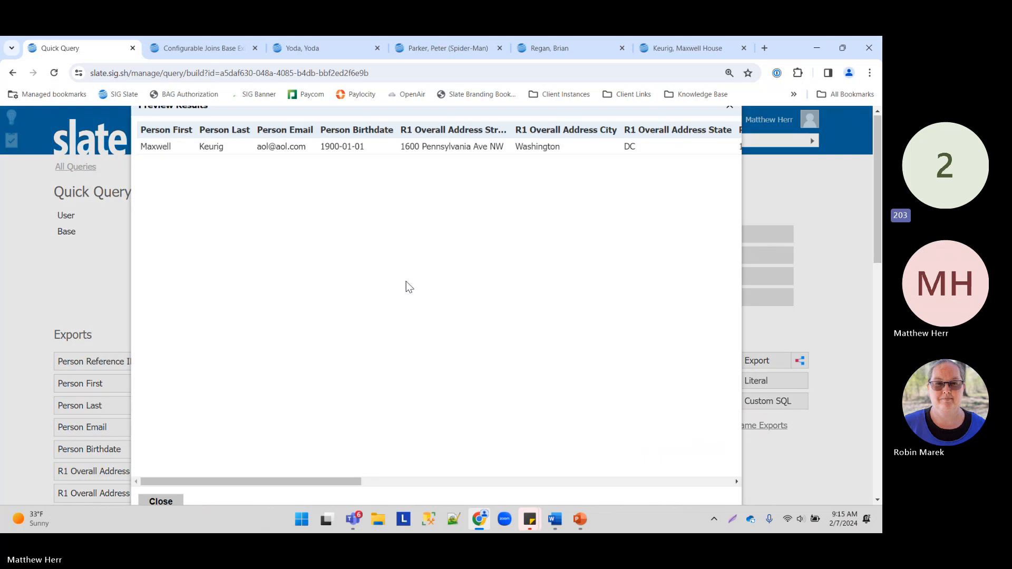
pyautogui.click(368, 147)
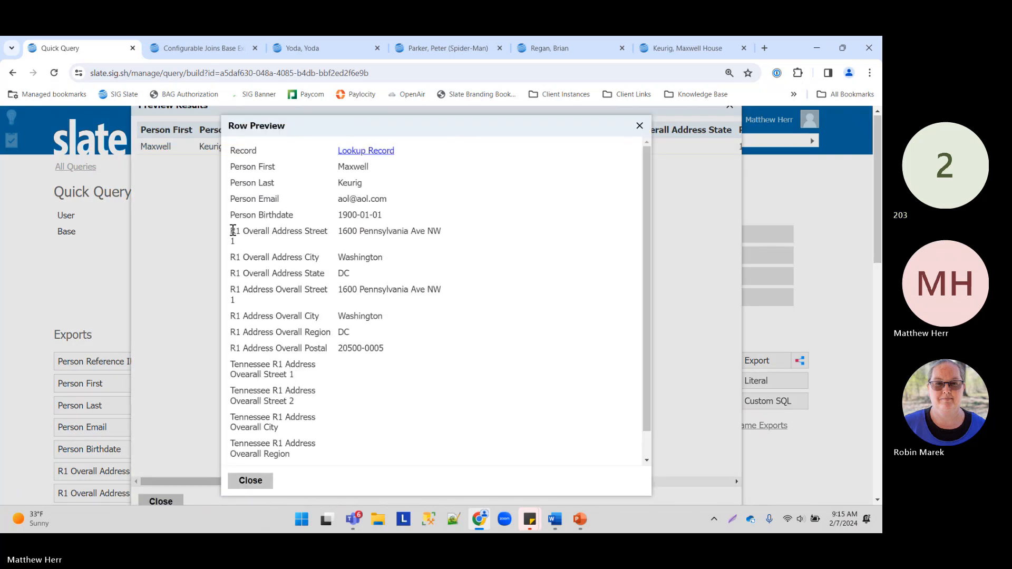
pyautogui.moveTo(232, 227); pyautogui.dragTo(447, 289)
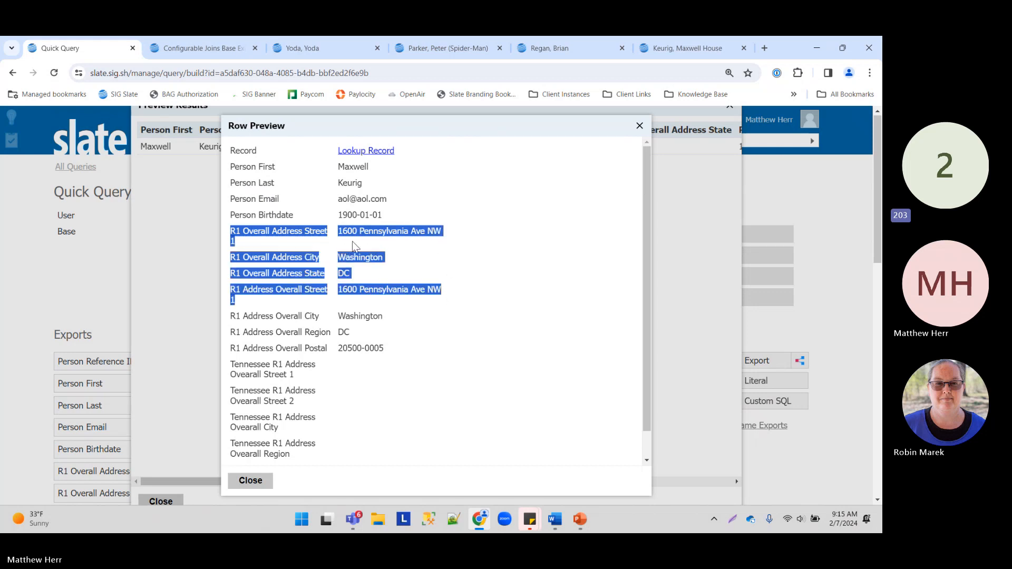
pyautogui.moveTo(233, 365); pyautogui.dragTo(318, 459)
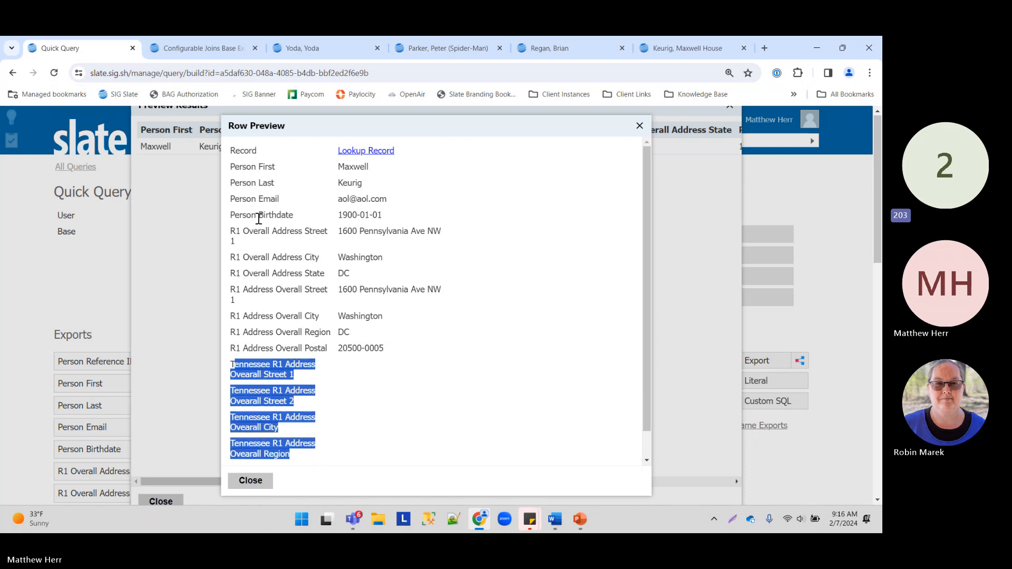
pyautogui.moveTo(242, 227); pyautogui.dragTo(406, 281)
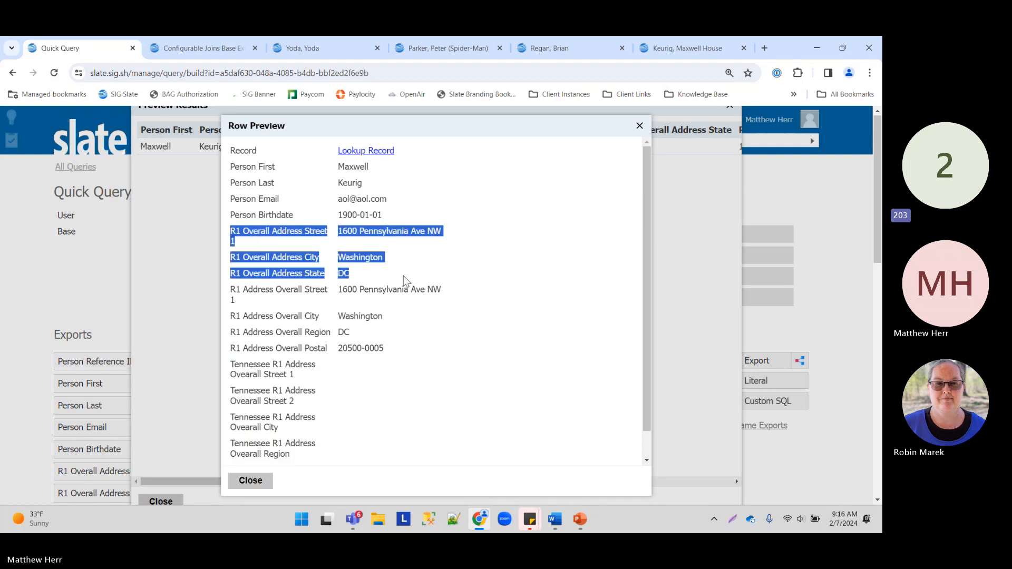
pyautogui.moveTo(245, 375); pyautogui.dragTo(289, 461)
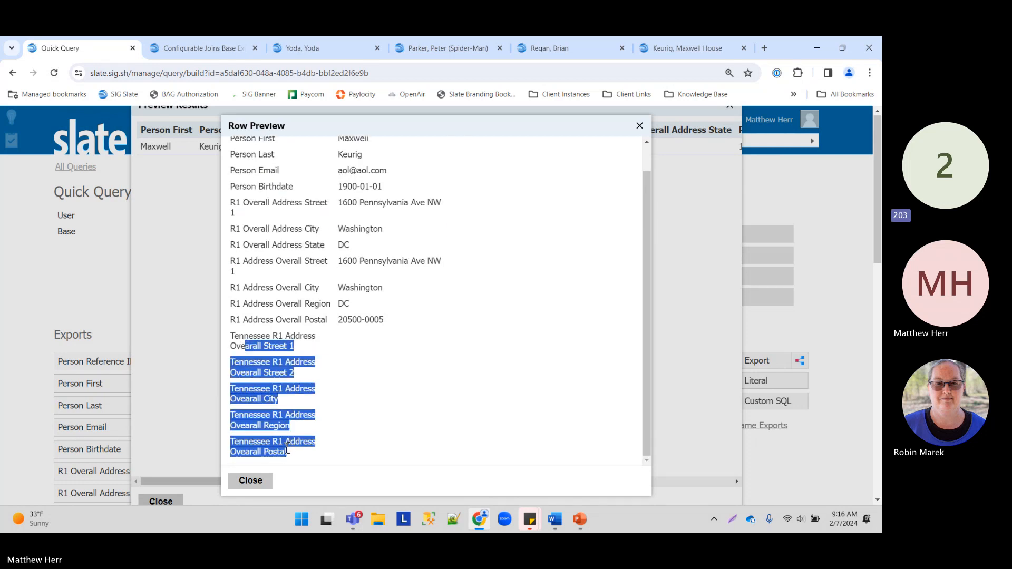
pyautogui.click(250, 480)
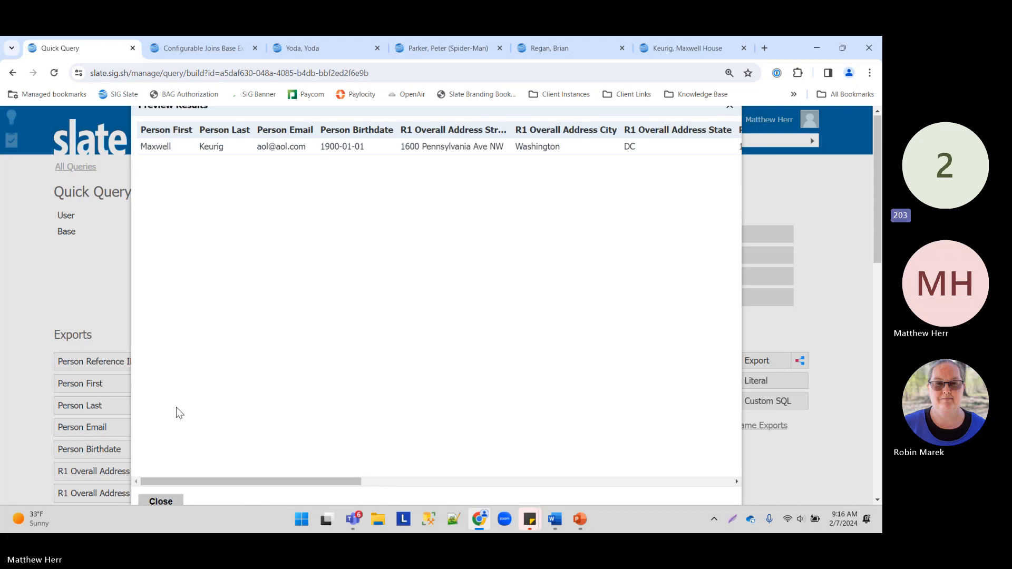
pyautogui.click(160, 501)
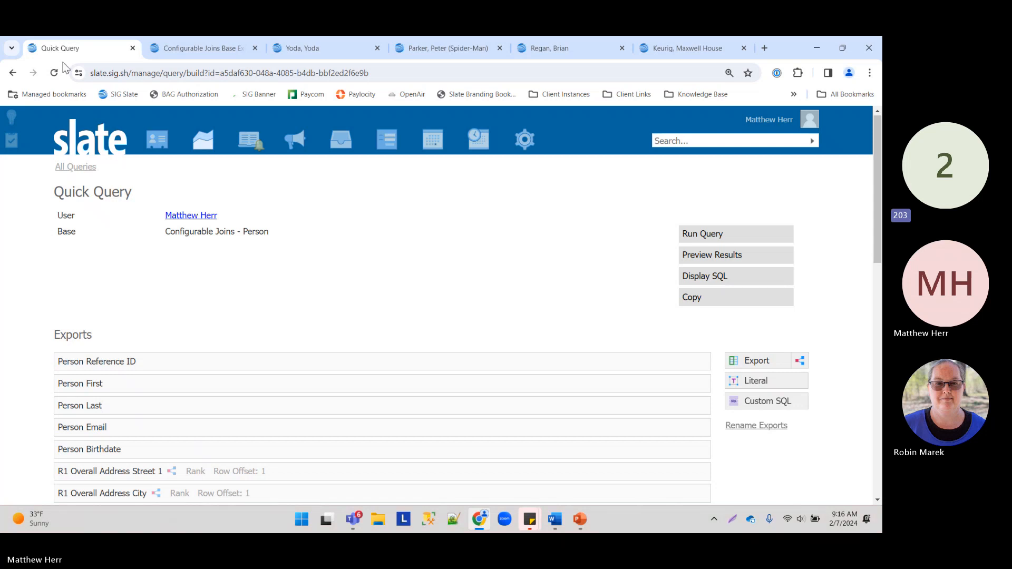
# Step: Add a query filter requiring R1 Address Overall US State/Territory to be Tennessee
pyautogui.scroll(-10, 147, 307)
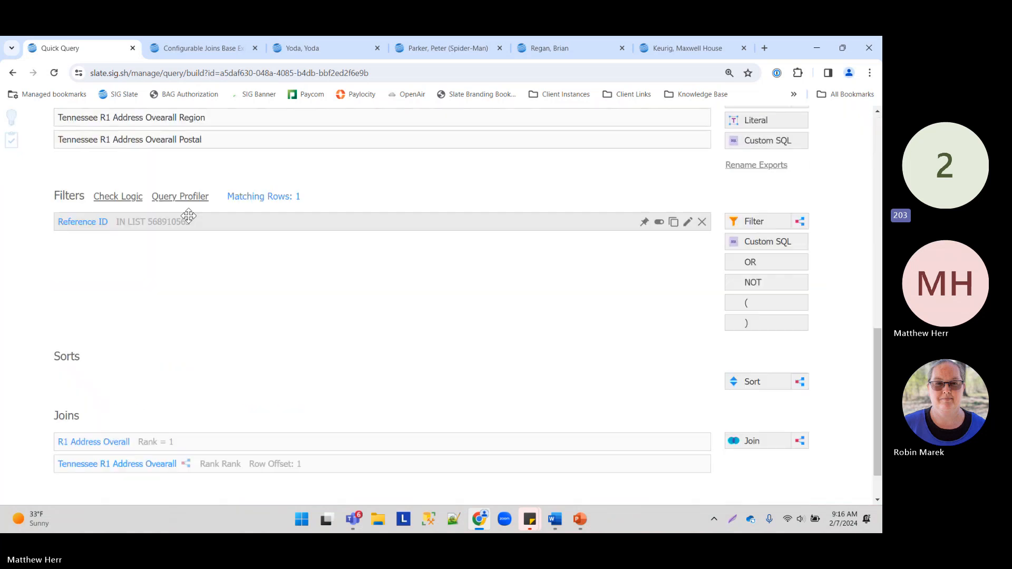
pyautogui.moveTo(55, 196); pyautogui.dragTo(85, 196)
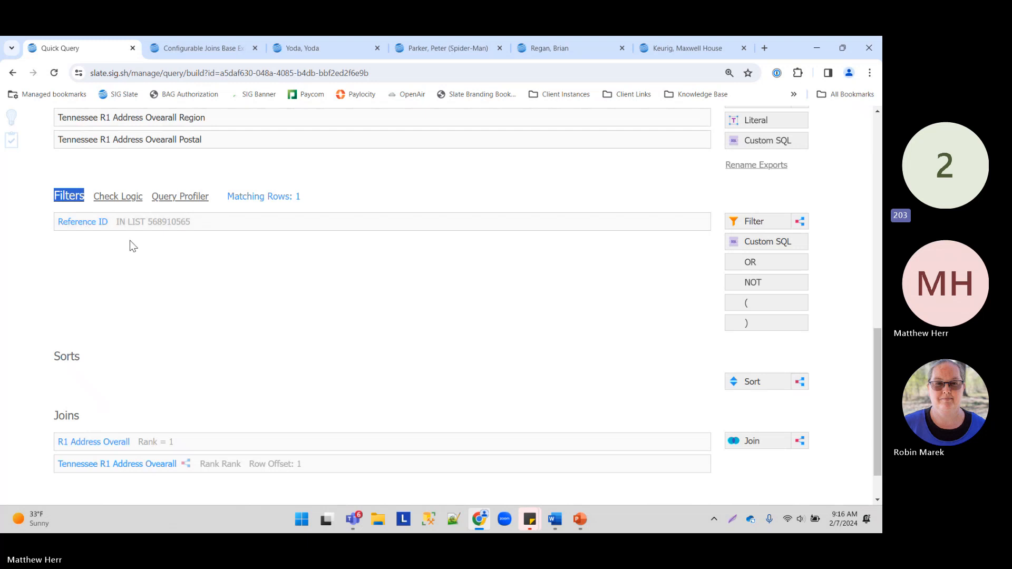
pyautogui.scroll(2, 134, 246)
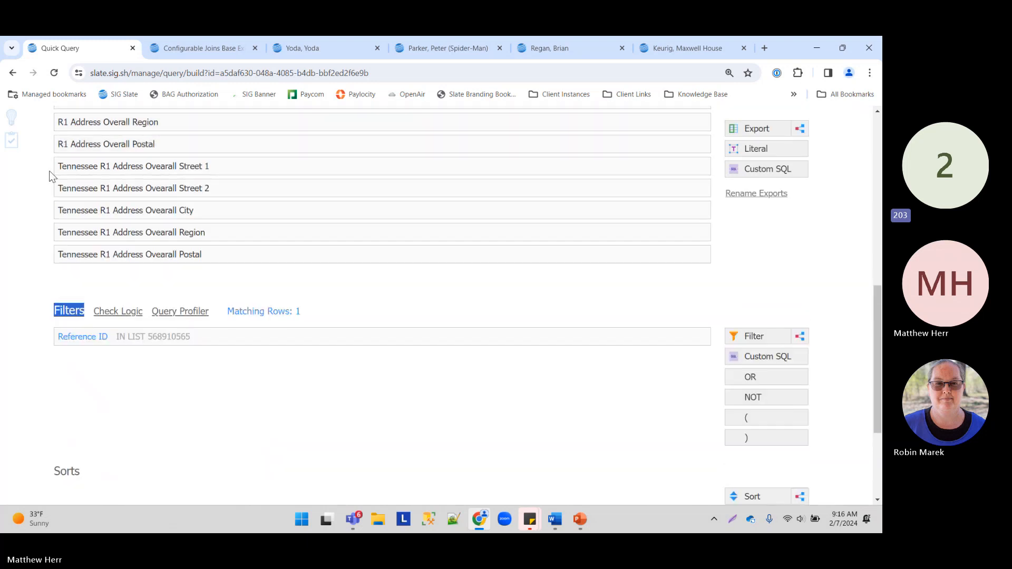
pyautogui.scroll(3, 108, 255)
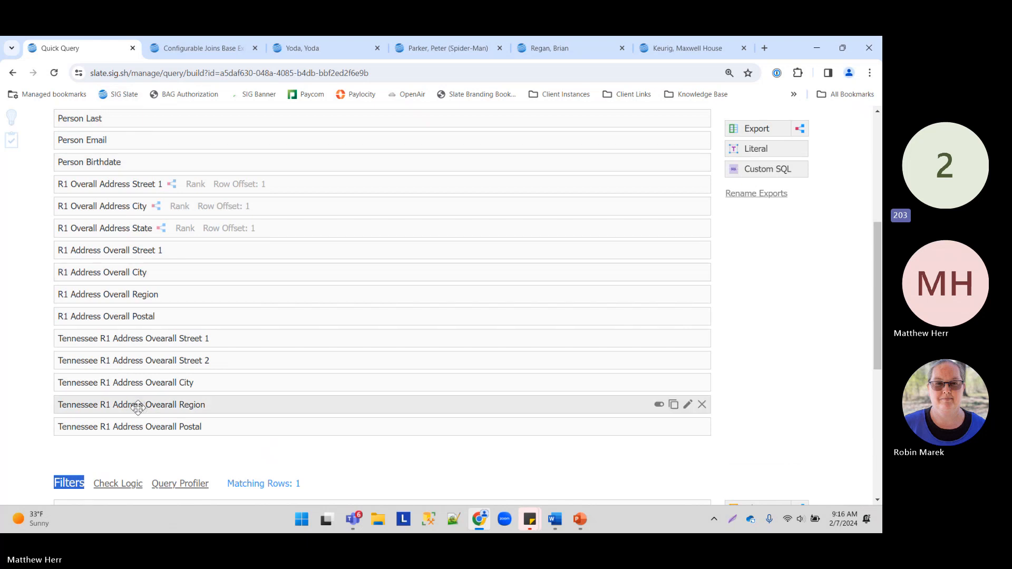
pyautogui.scroll(-4, 140, 409)
pyautogui.click(765, 278)
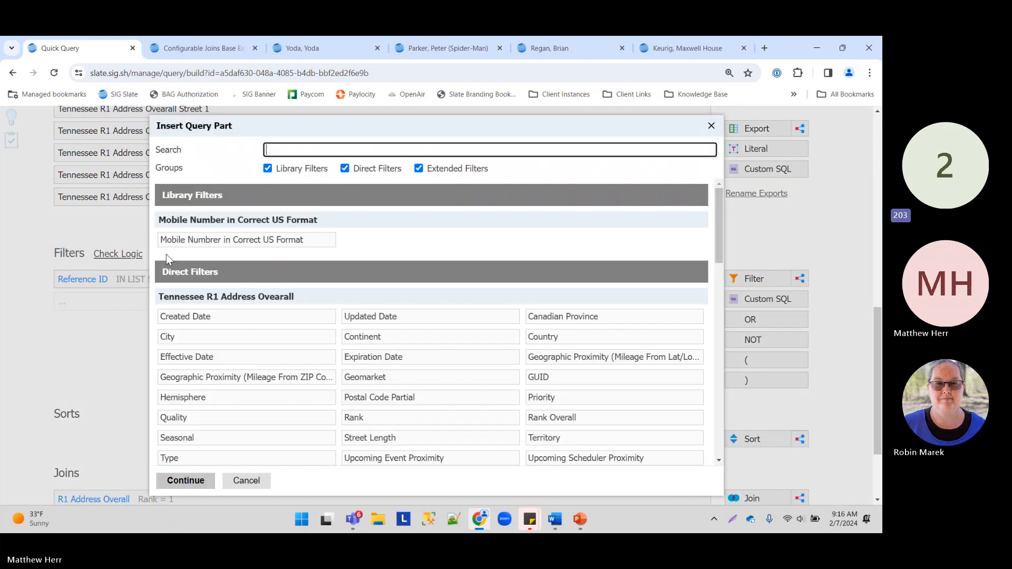
pyautogui.scroll(-5, 234, 263)
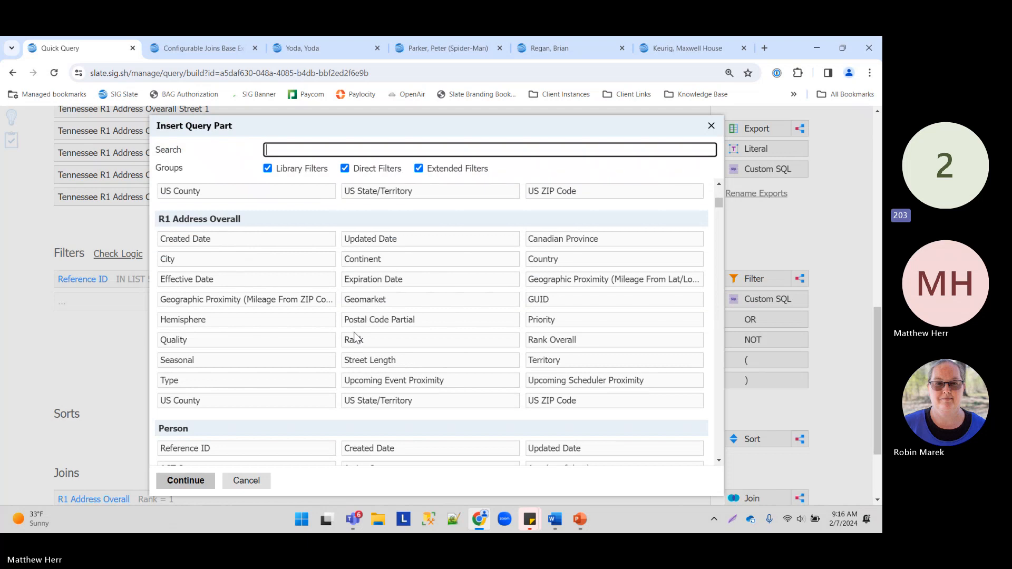
pyautogui.click(402, 402)
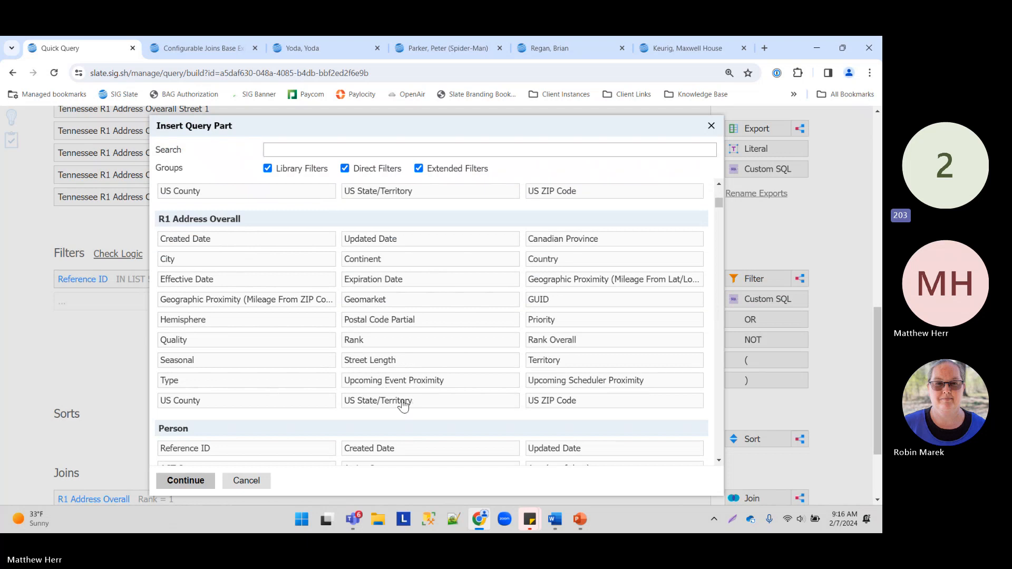
pyautogui.click(182, 480)
pyautogui.click(295, 255)
pyautogui.write('te')
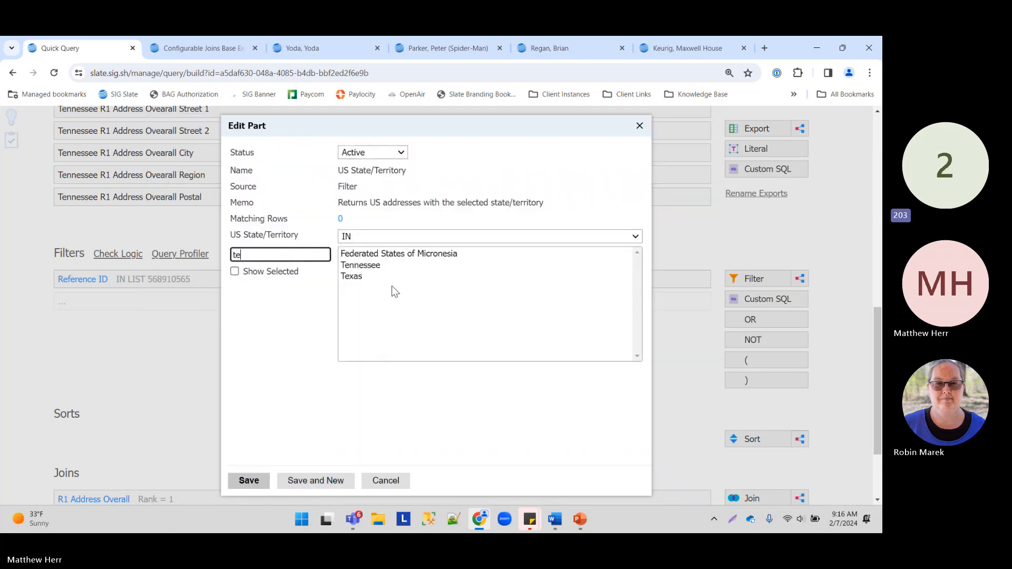
pyautogui.click(369, 265)
pyautogui.click(244, 483)
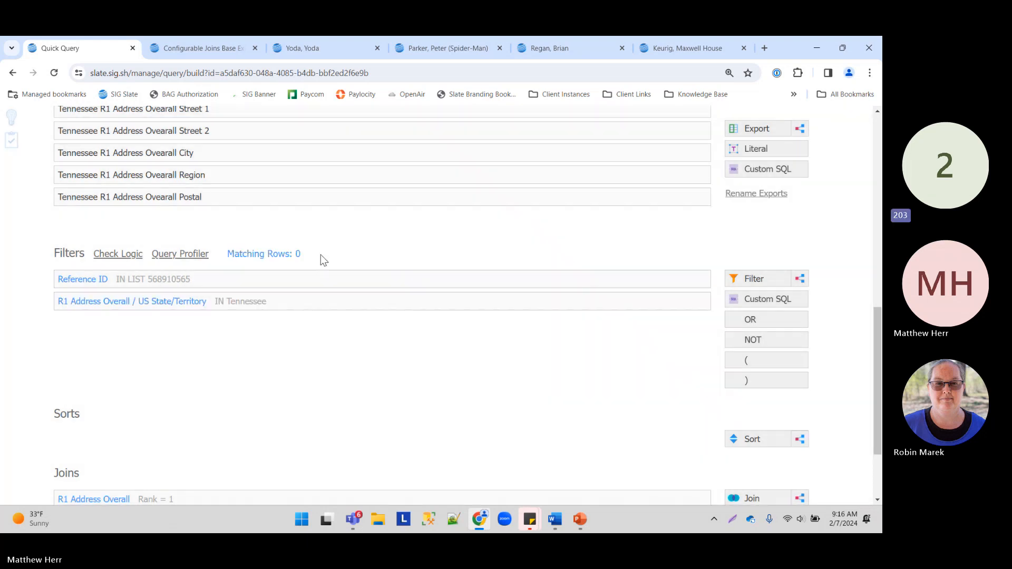
pyautogui.moveTo(296, 255); pyautogui.dragTo(207, 255)
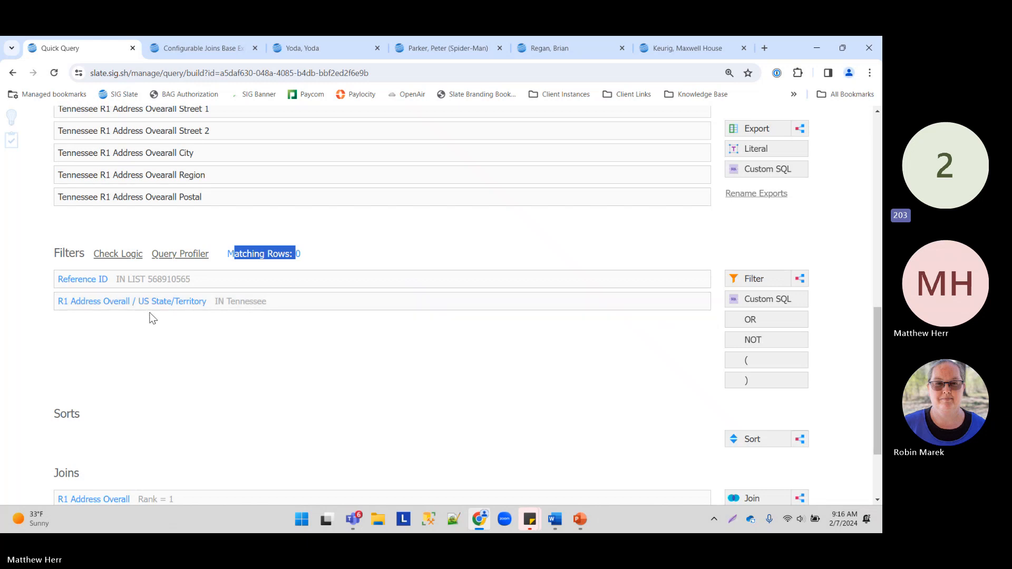
pyautogui.moveTo(153, 308)
pyautogui.scroll(2, 222, 266)
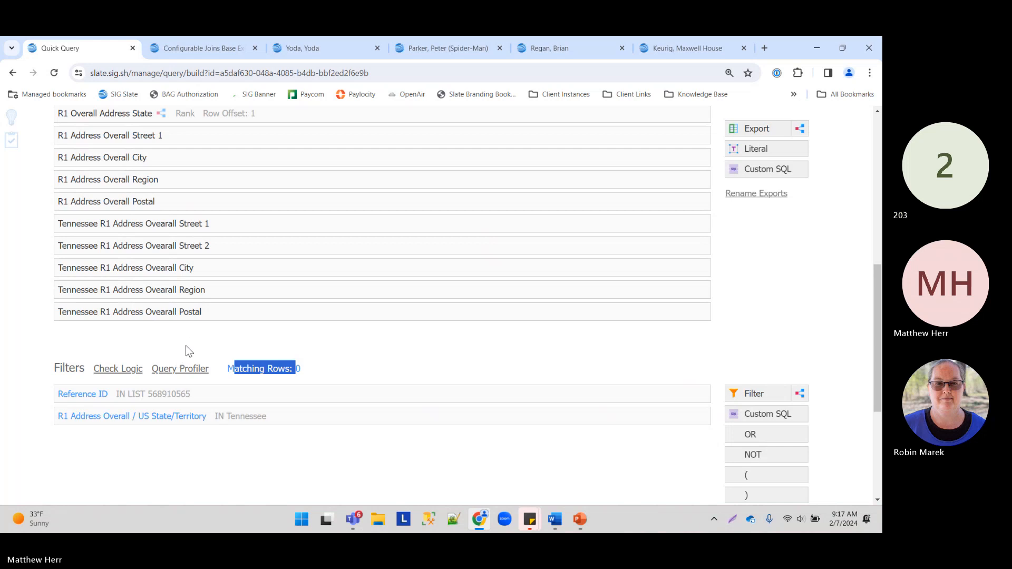
pyautogui.click(335, 363)
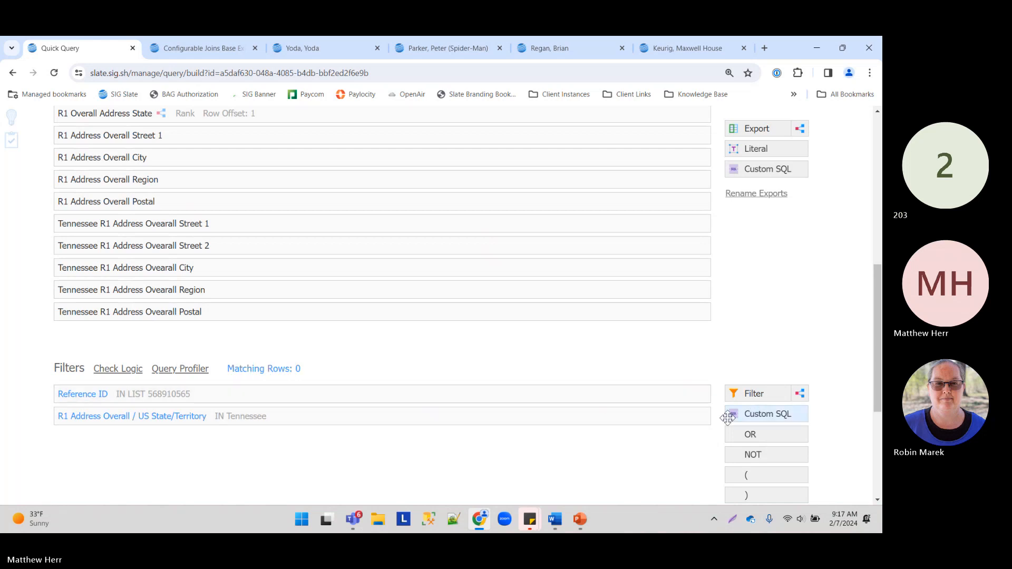
pyautogui.moveTo(705, 424)
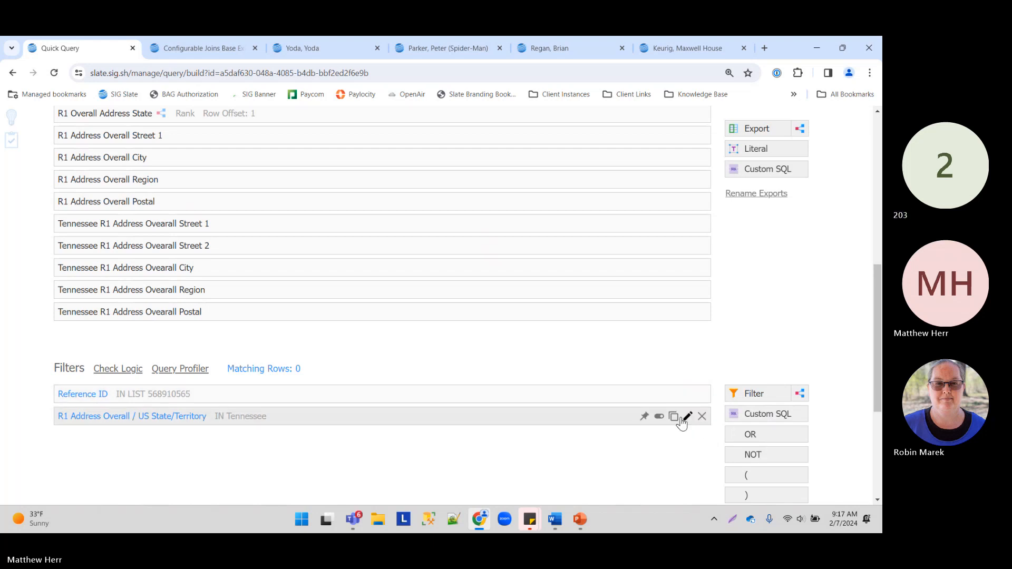
# Step: Deactivate the Tennessee State/Territory filter, back to 1 matching row, and add a Subquery export
pyautogui.click(659, 416)
pyautogui.click(488, 144)
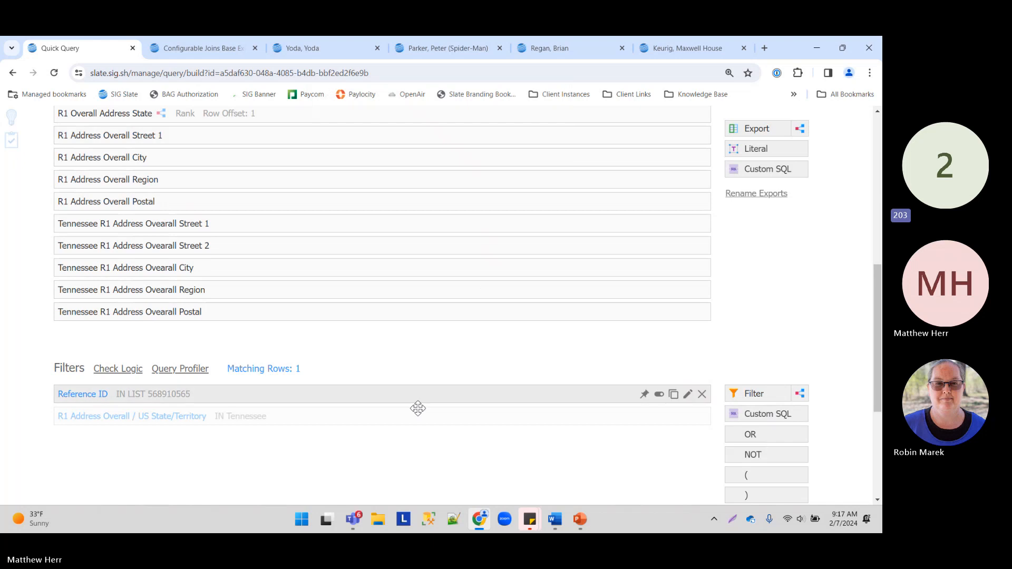
pyautogui.scroll(5, 418, 408)
pyautogui.scroll(-4, 324, 300)
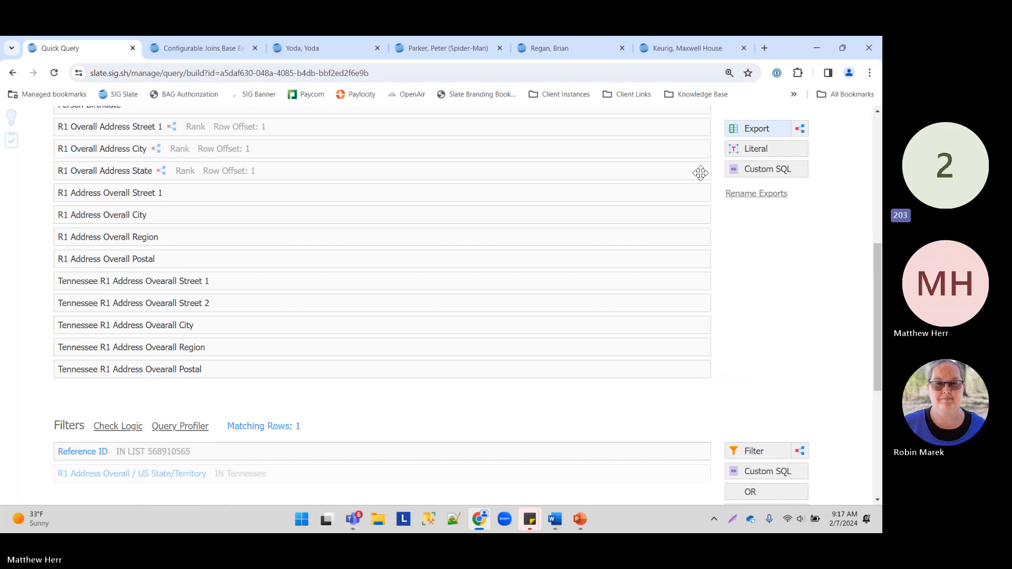
pyautogui.moveTo(700, 173); pyautogui.dragTo(411, 255)
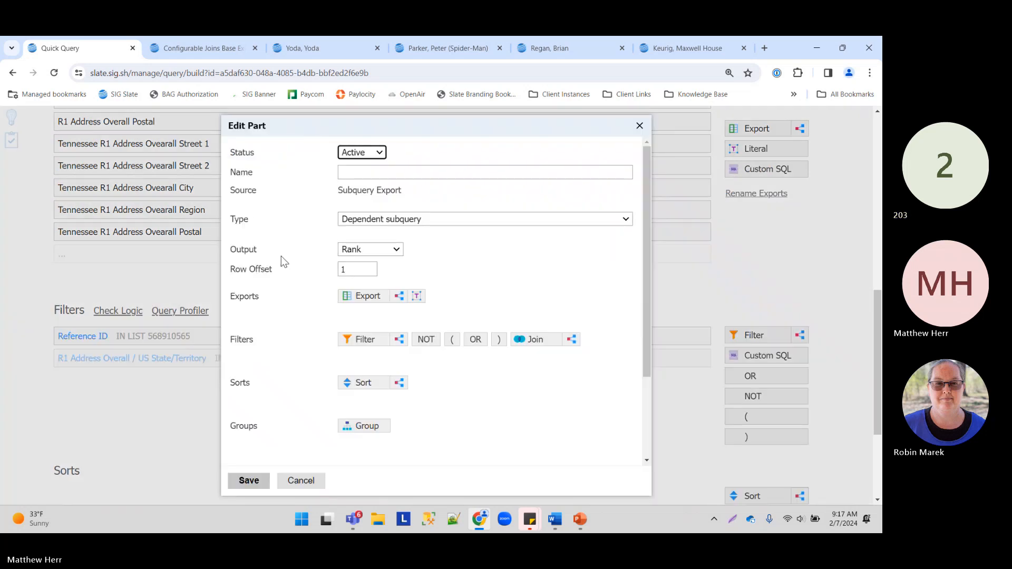
# Step: Set the subquery export's Output to Coalesce and name it 'Coalesce'
pyautogui.doubleClick(234, 251)
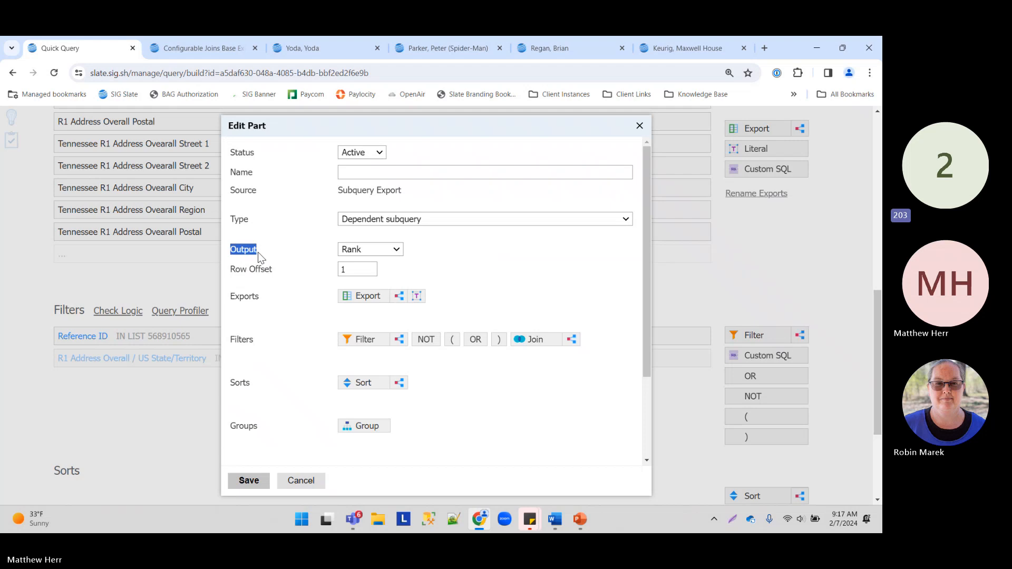
pyautogui.click(413, 177)
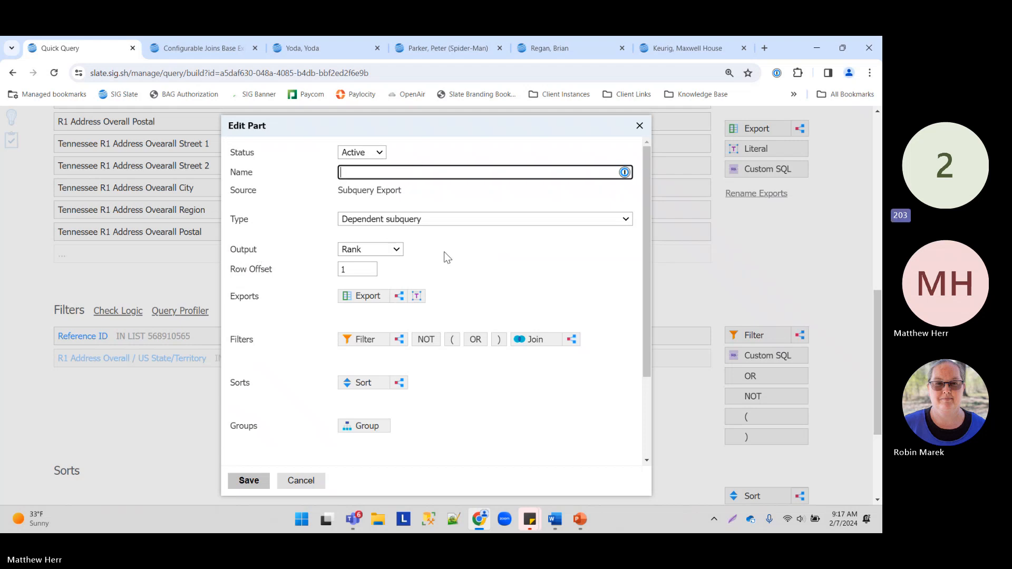
pyautogui.click(365, 248)
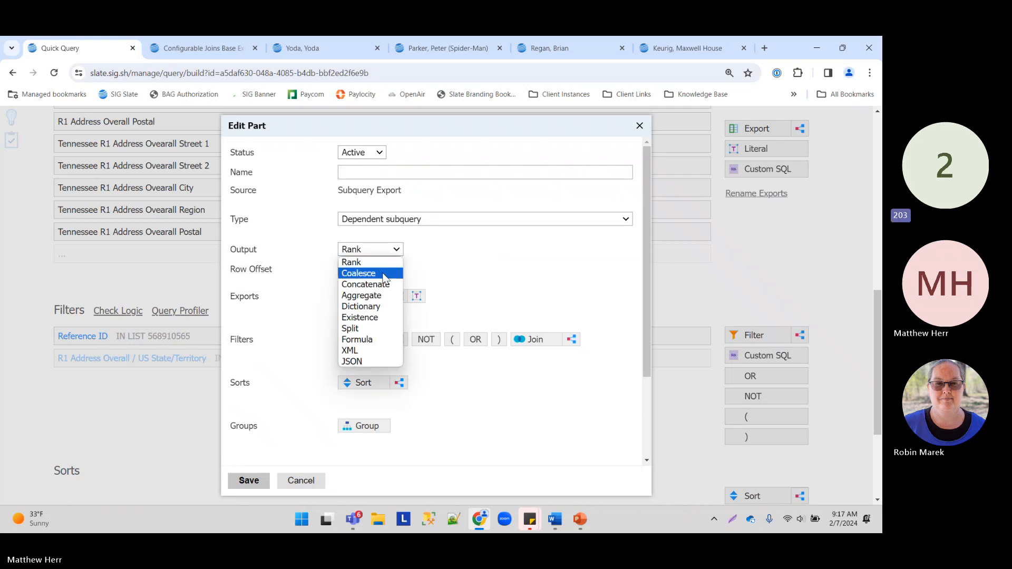
pyautogui.click(384, 273)
pyautogui.click(392, 173)
pyautogui.write('C')
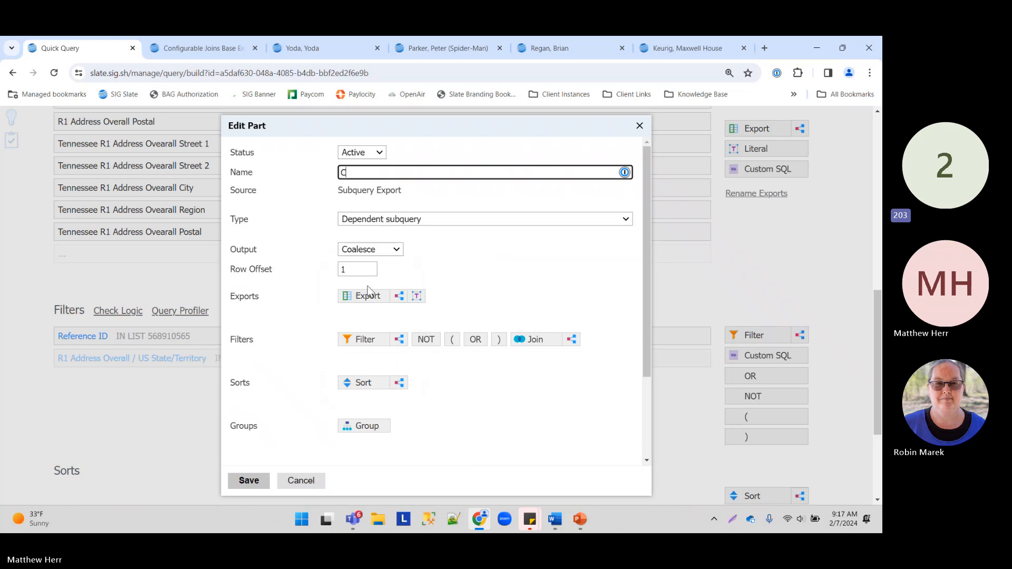
pyautogui.write('oalesce')
# Step: Browse the exports available inside the Coalesce subquery, then go to the applicant record's tab
pyautogui.click(362, 295)
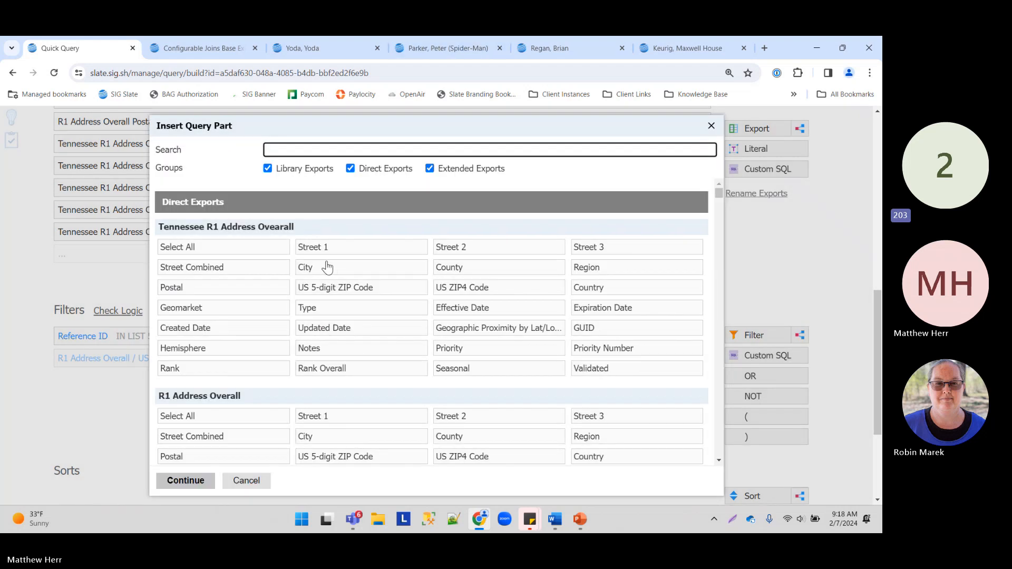
pyautogui.scroll(-3, 229, 329)
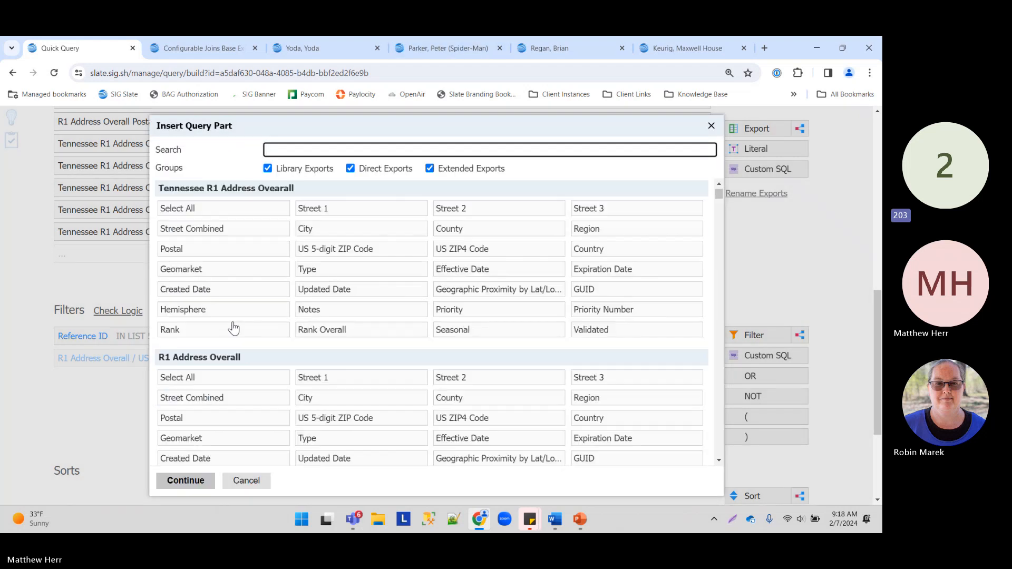
pyautogui.scroll(-3, 236, 324)
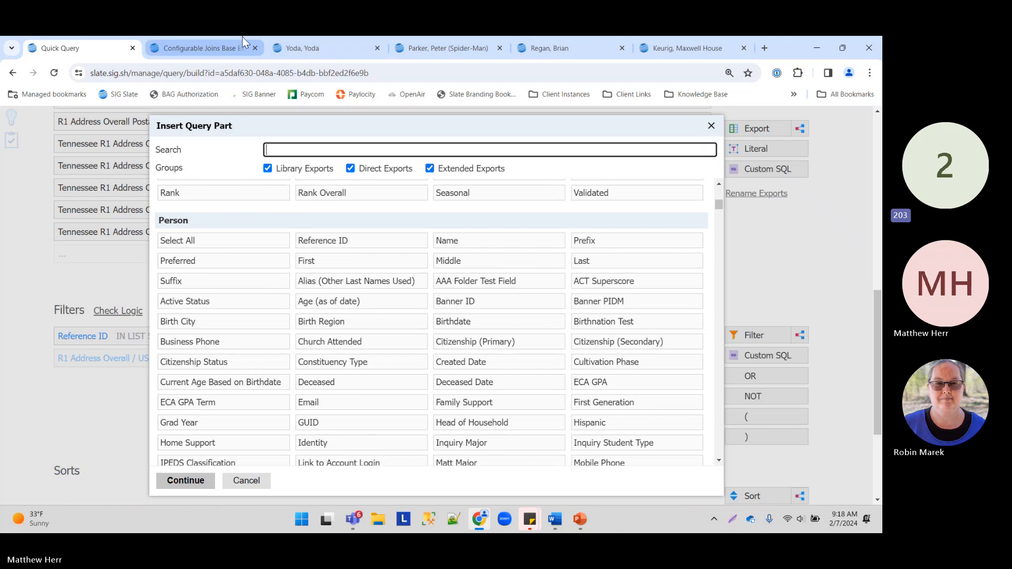
pyautogui.click(730, 49)
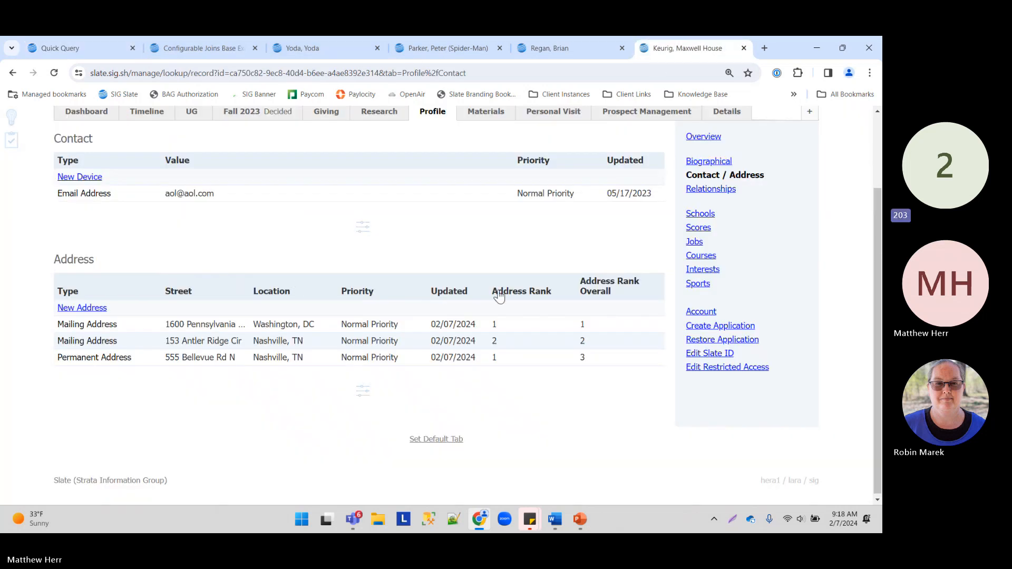
# Step: Add a Mobile Phone contact device with a test phone number and save it
pyautogui.scroll(1, 495, 292)
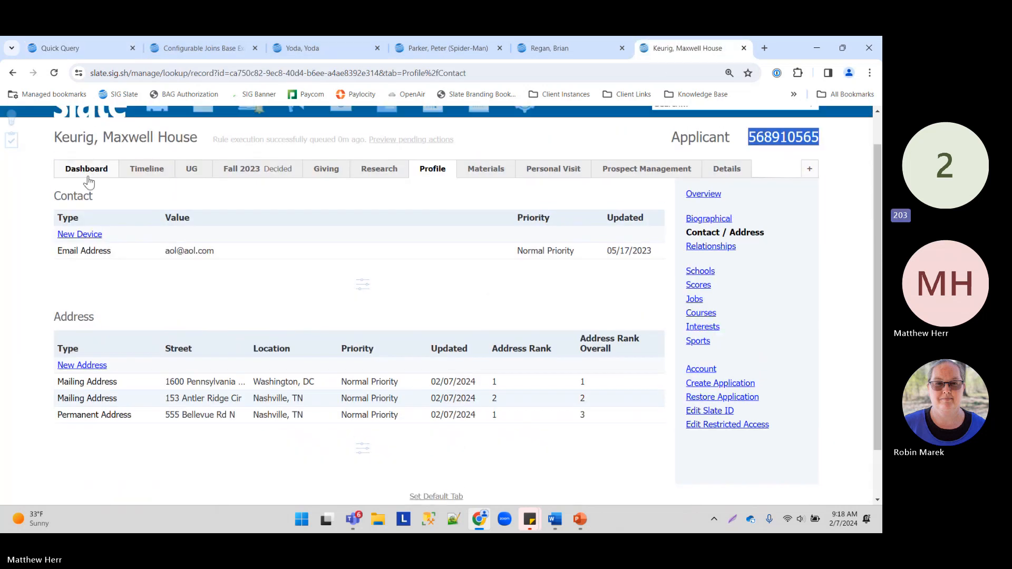
pyautogui.click(82, 234)
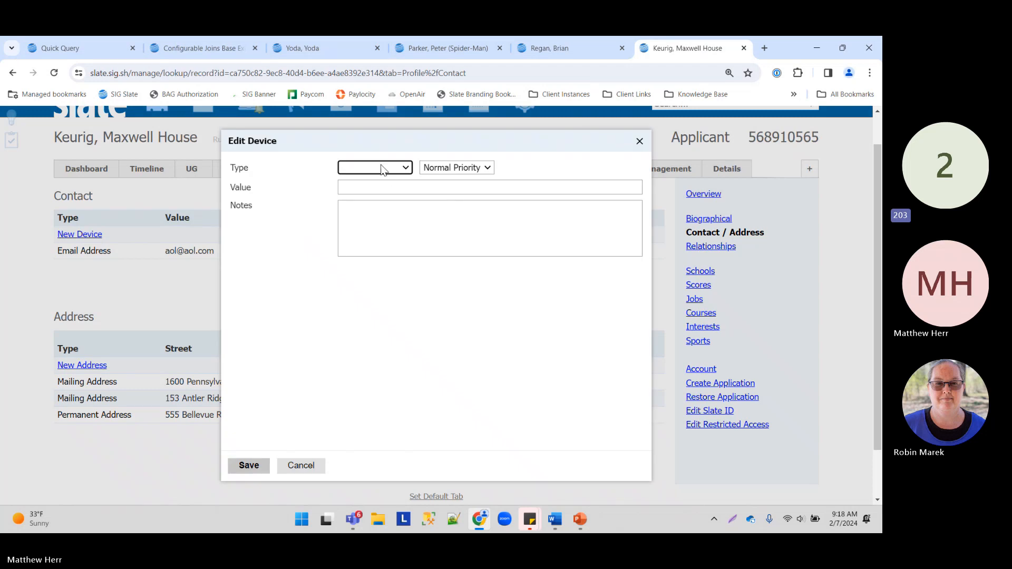
pyautogui.click(384, 169)
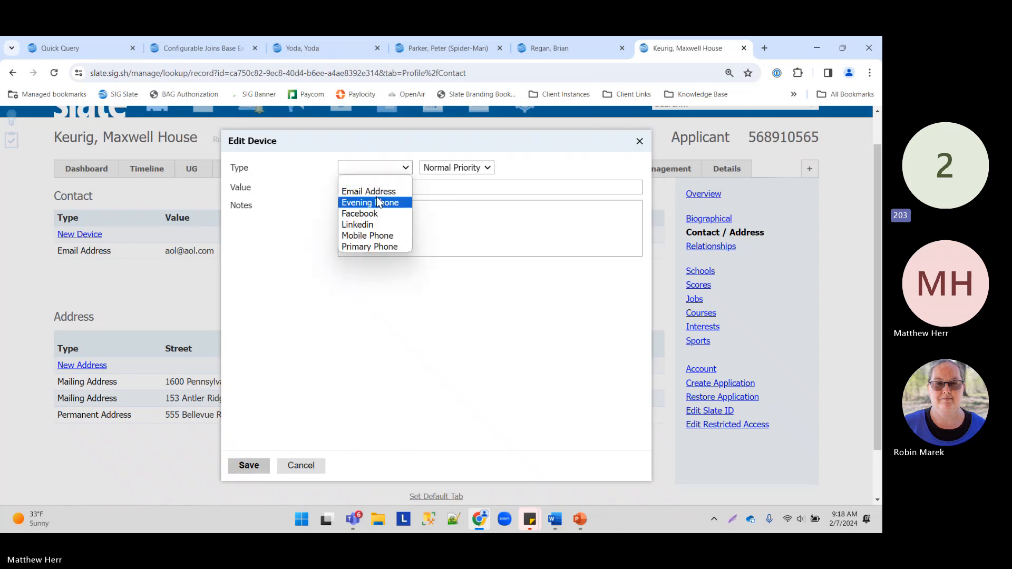
pyautogui.click(391, 236)
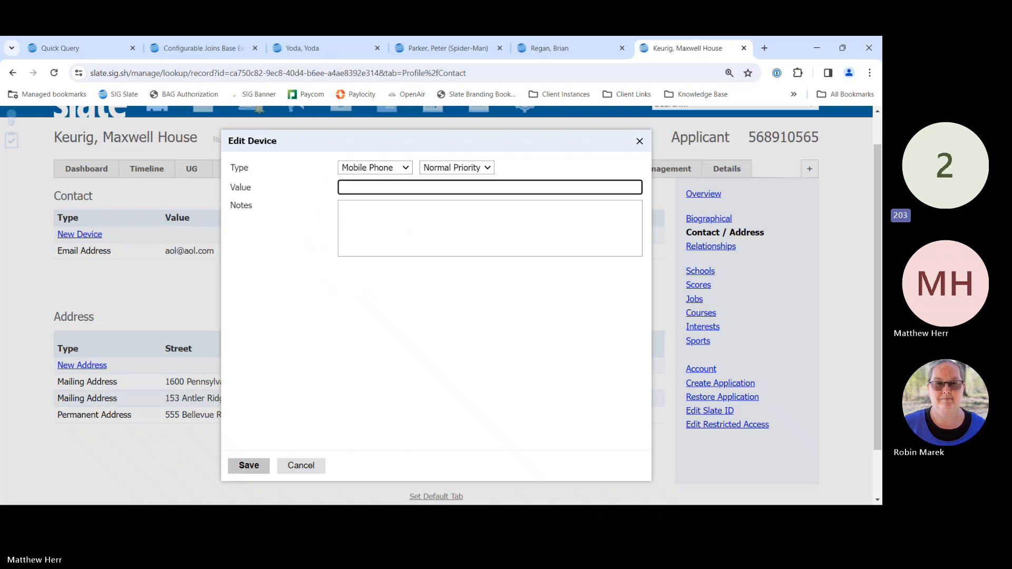
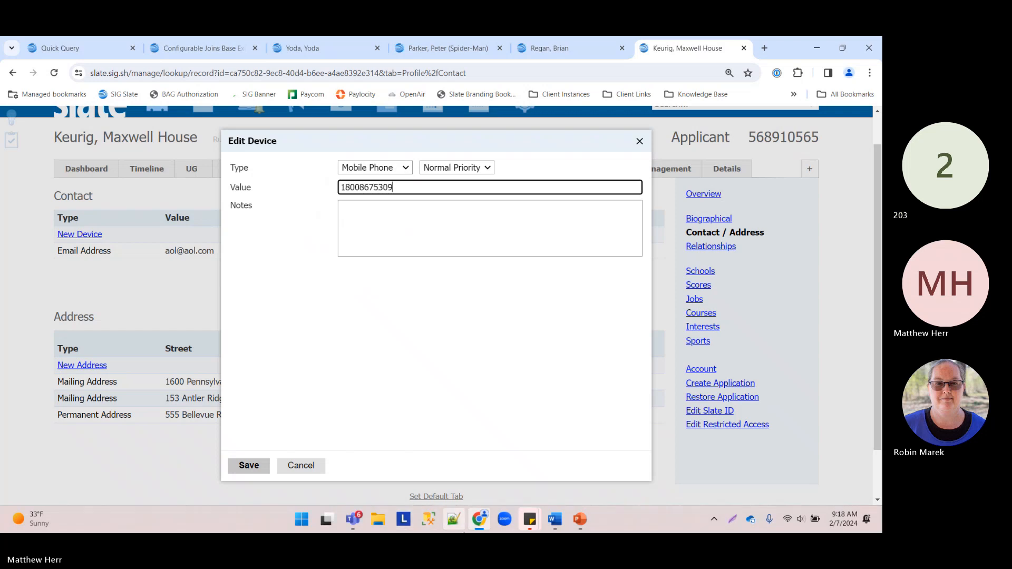
pyautogui.click(248, 466)
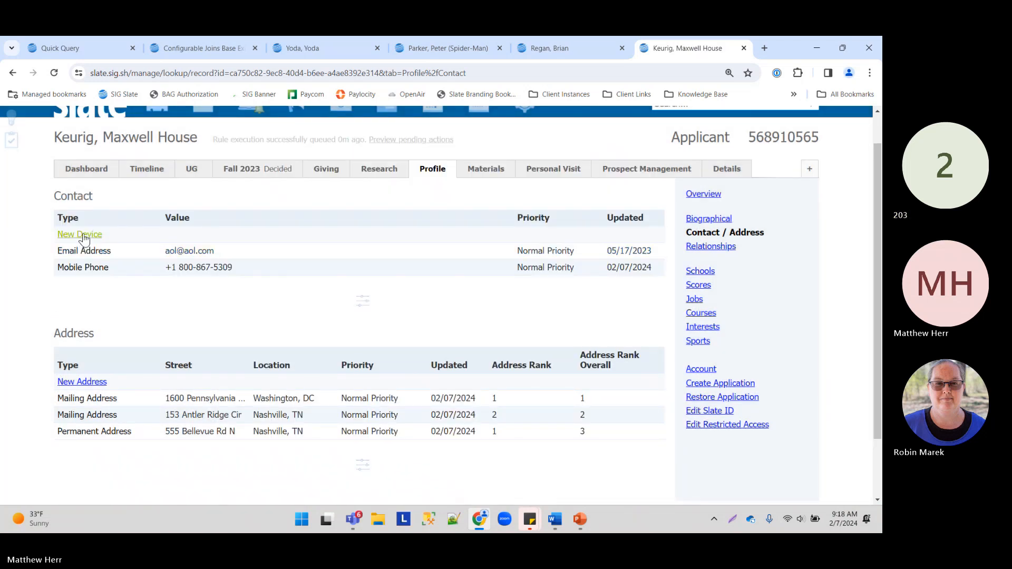
# Step: Add a second device with another phone number, typed as Primary Phone, and save it
pyautogui.click(82, 235)
pyautogui.click(356, 166)
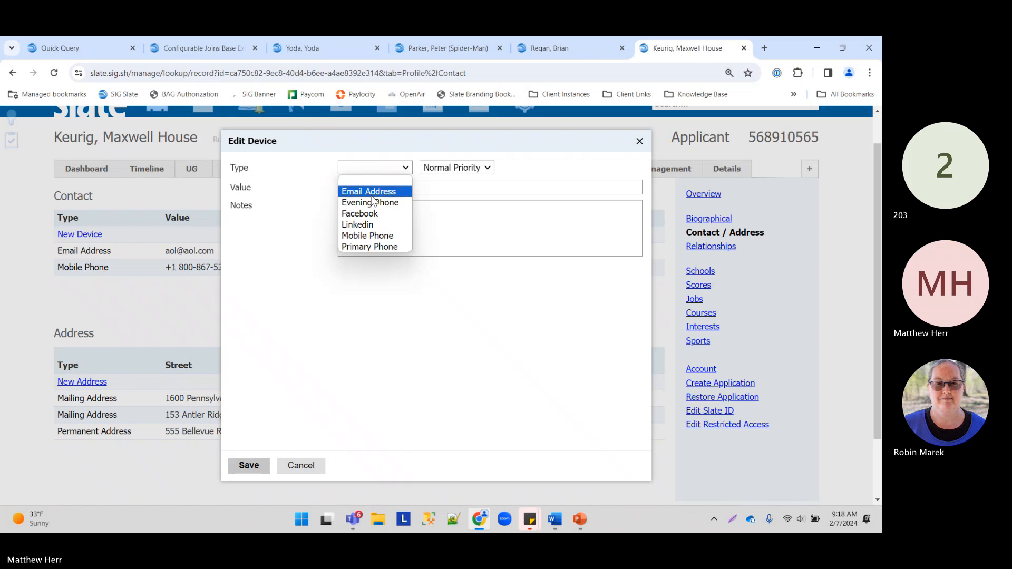
pyautogui.click(367, 236)
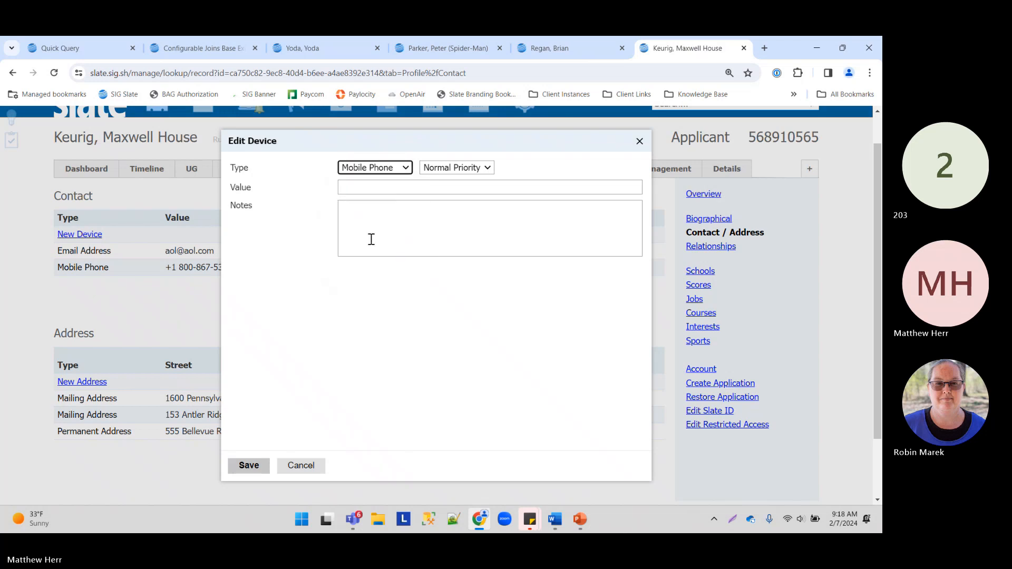
pyautogui.click(367, 189)
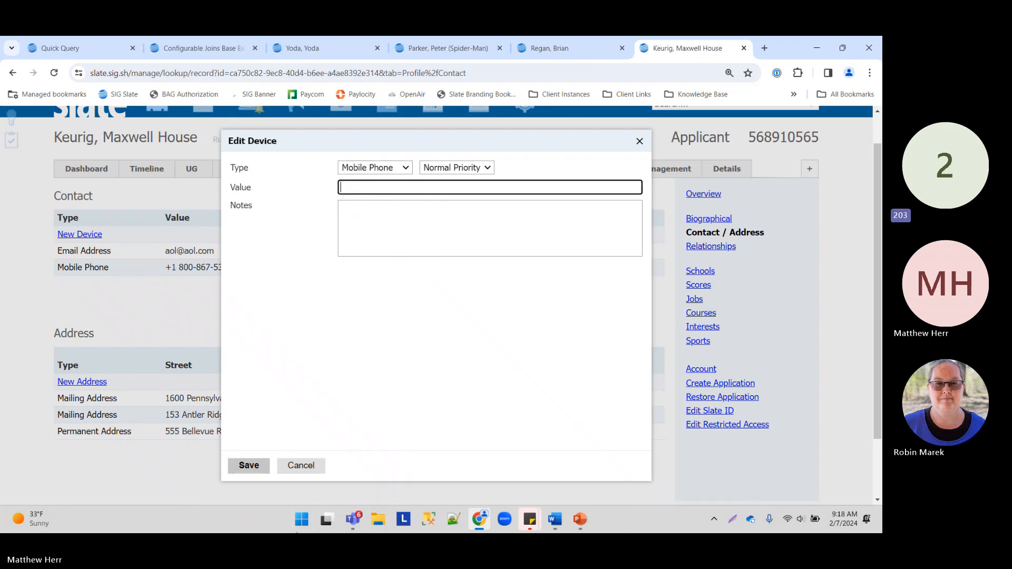
pyautogui.write('1 800-')
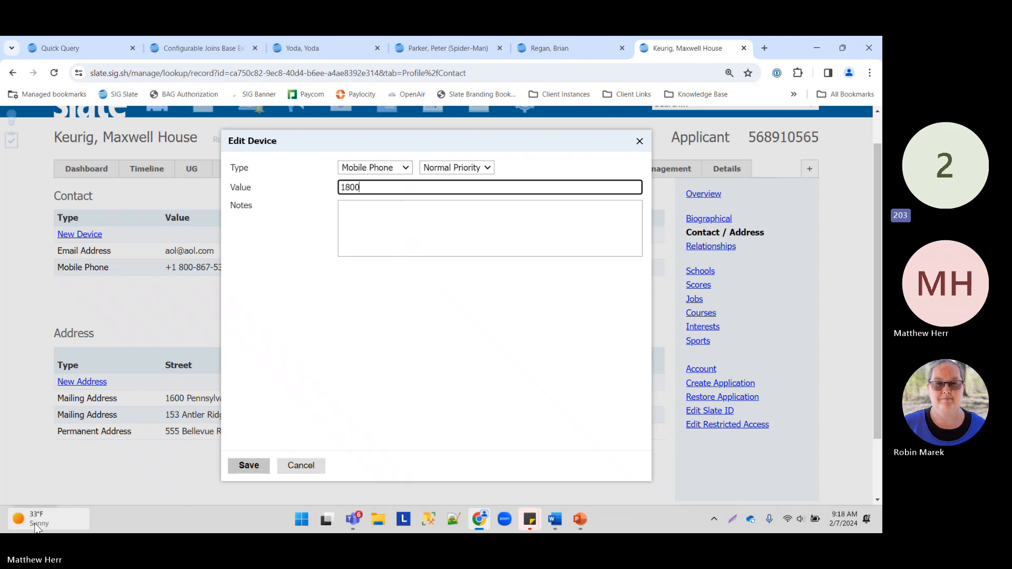
pyautogui.write('555-1234')
pyautogui.click(372, 291)
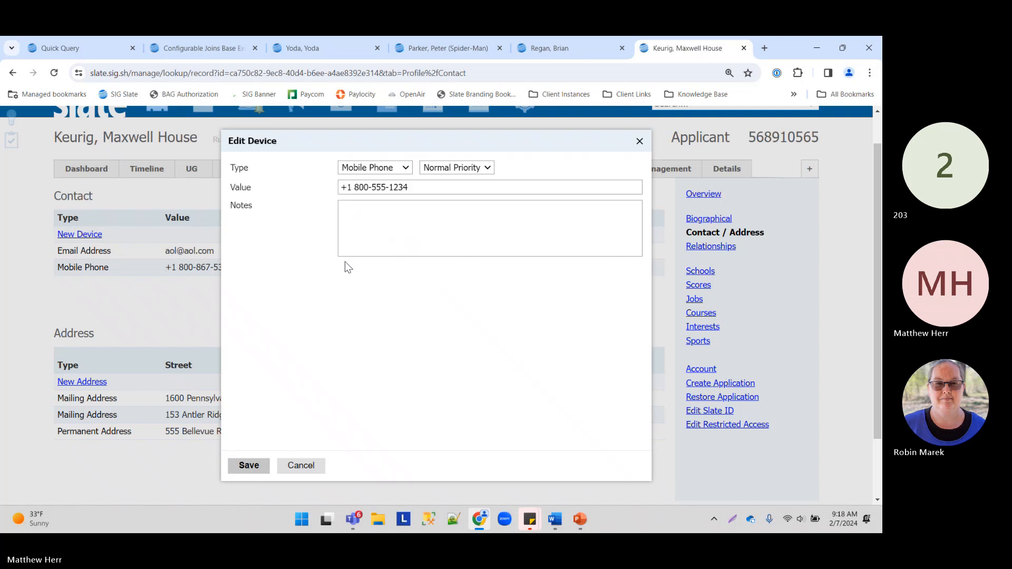
pyautogui.click(374, 168)
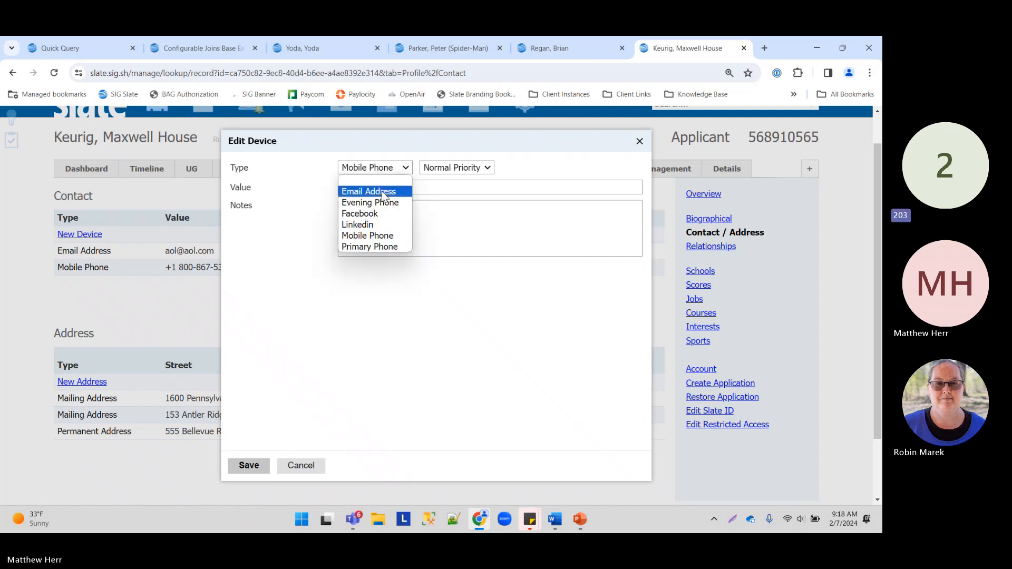
pyautogui.click(369, 248)
pyautogui.click(249, 465)
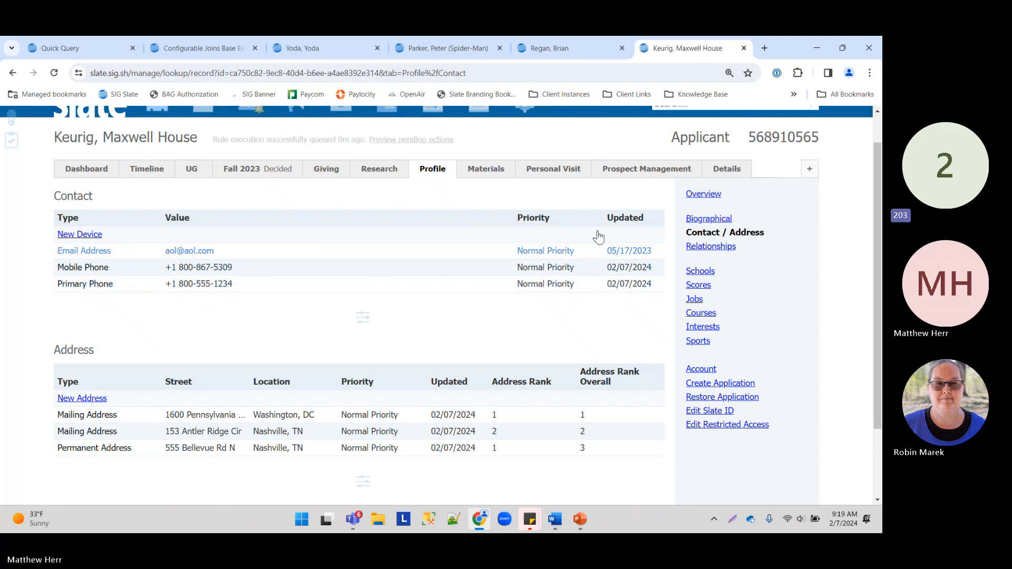
# Step: Give the Coalesce subquery the Person Mobile Phone and Person Phone exports and save it
pyautogui.click(69, 40)
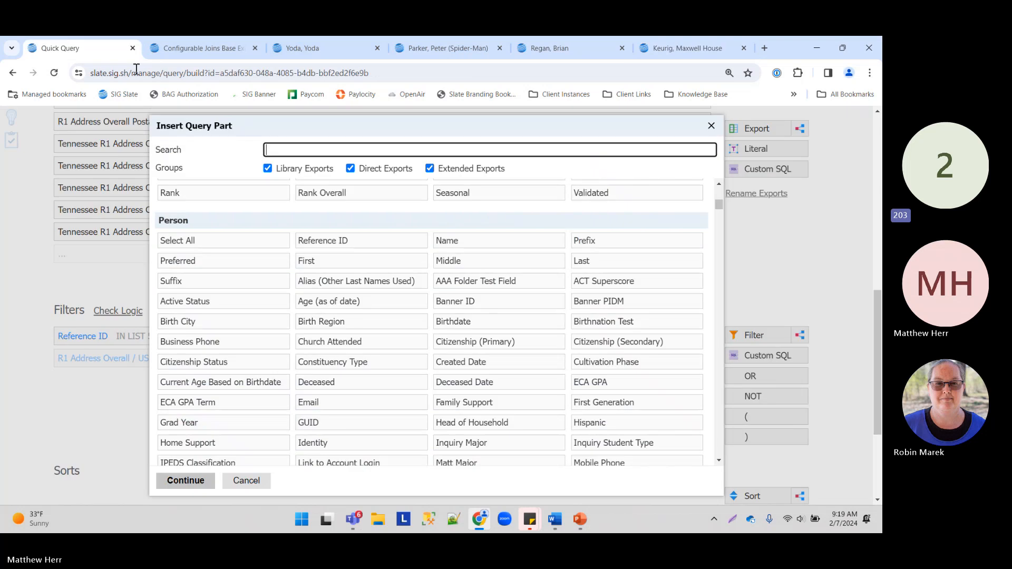
pyautogui.click(262, 481)
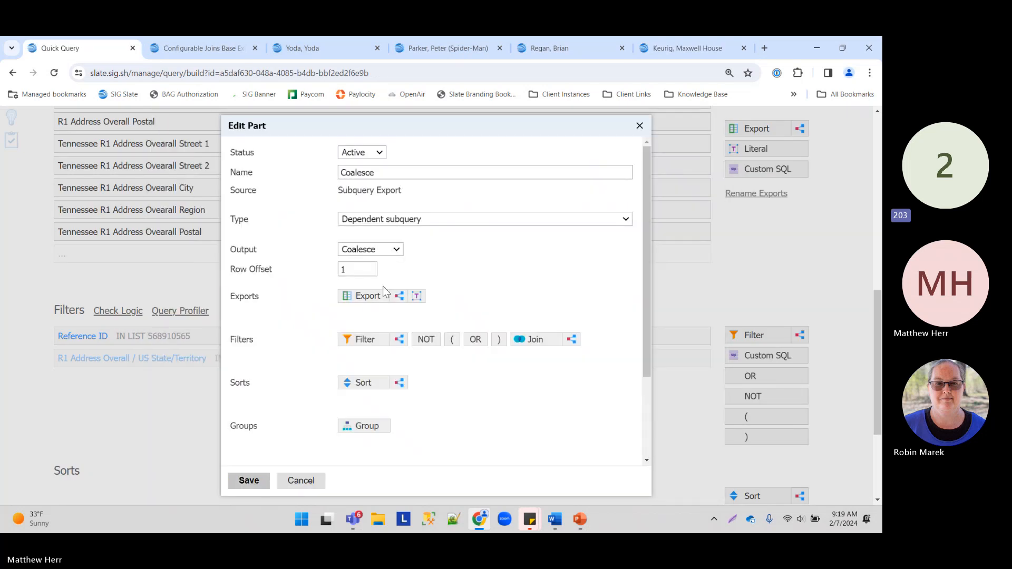
pyautogui.click(369, 291)
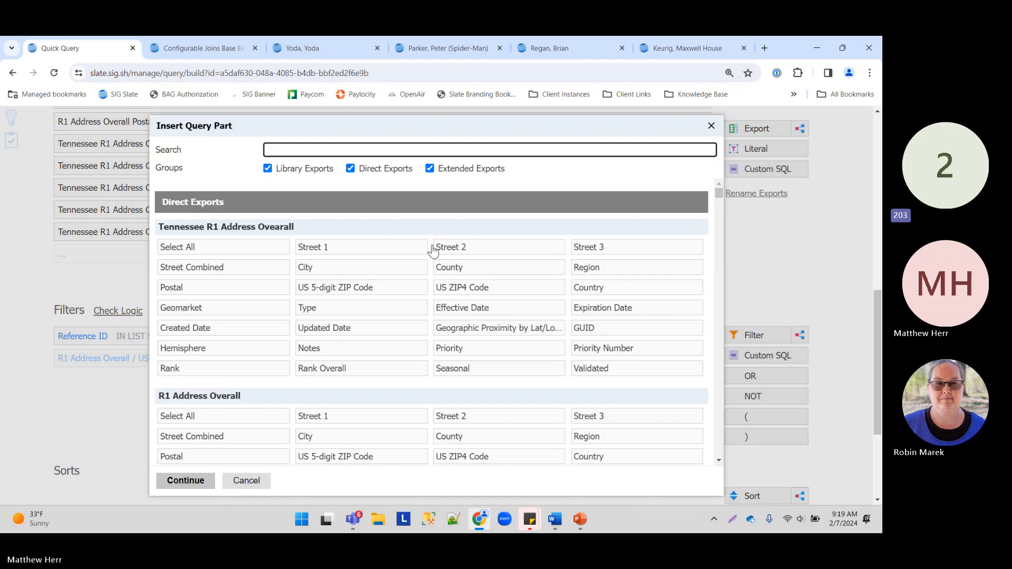
pyautogui.scroll(-2, 263, 295)
pyautogui.scroll(-6, 256, 321)
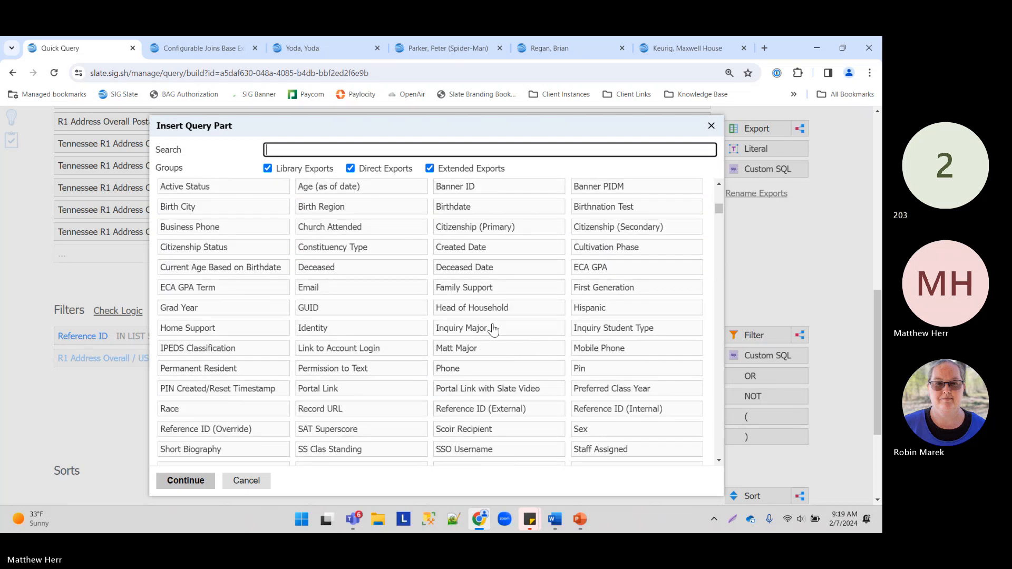
pyautogui.click(636, 352)
pyautogui.click(462, 372)
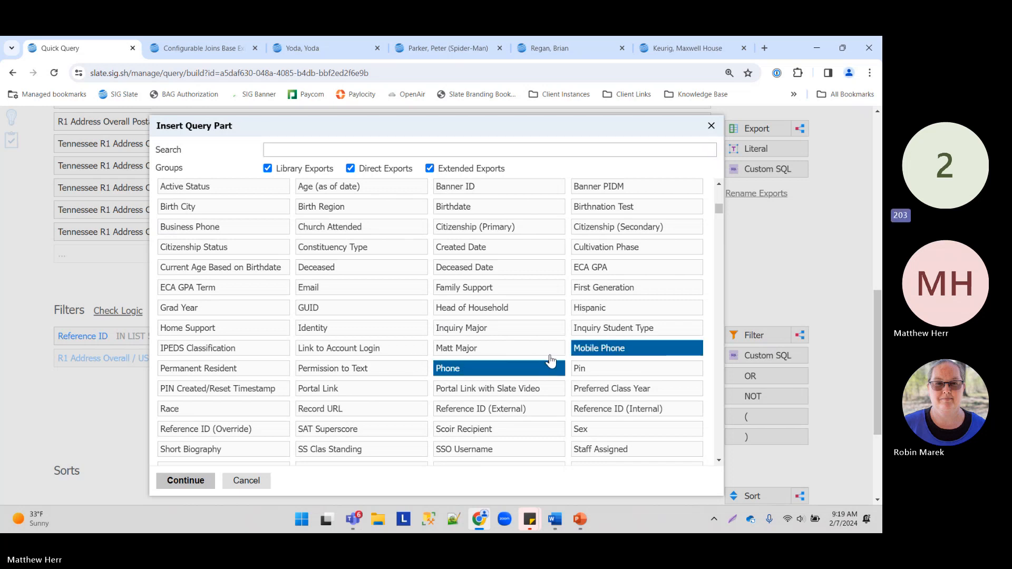
pyautogui.click(182, 480)
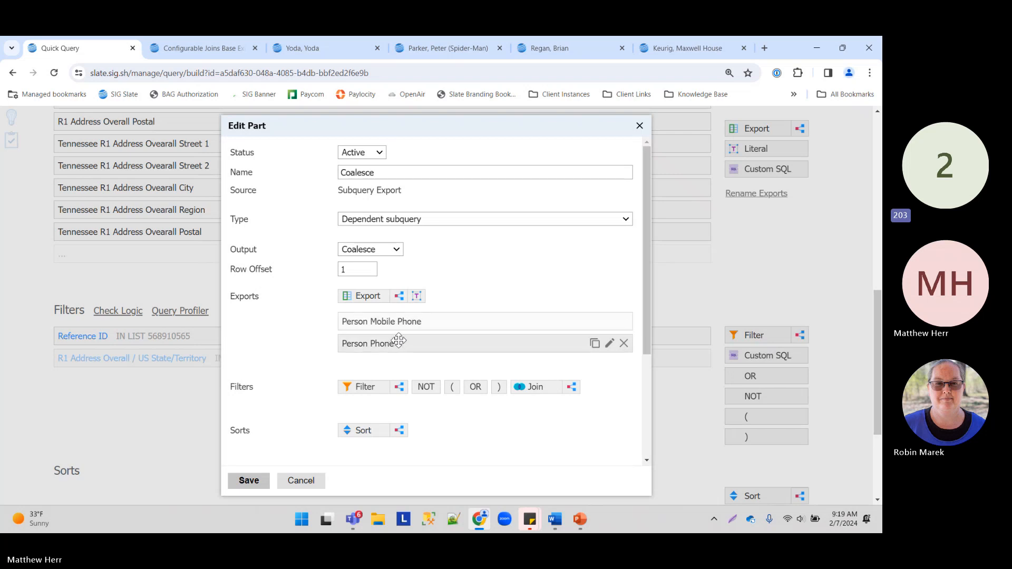
pyautogui.click(248, 480)
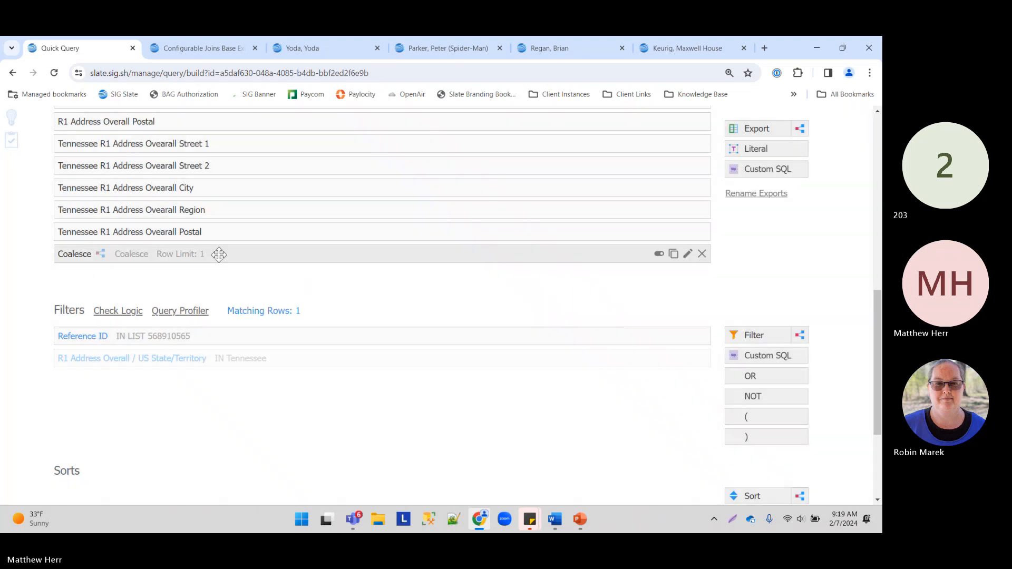
# Step: Preview the query results and inspect the result row's Coalesce phone value
pyautogui.scroll(6, 672, 264)
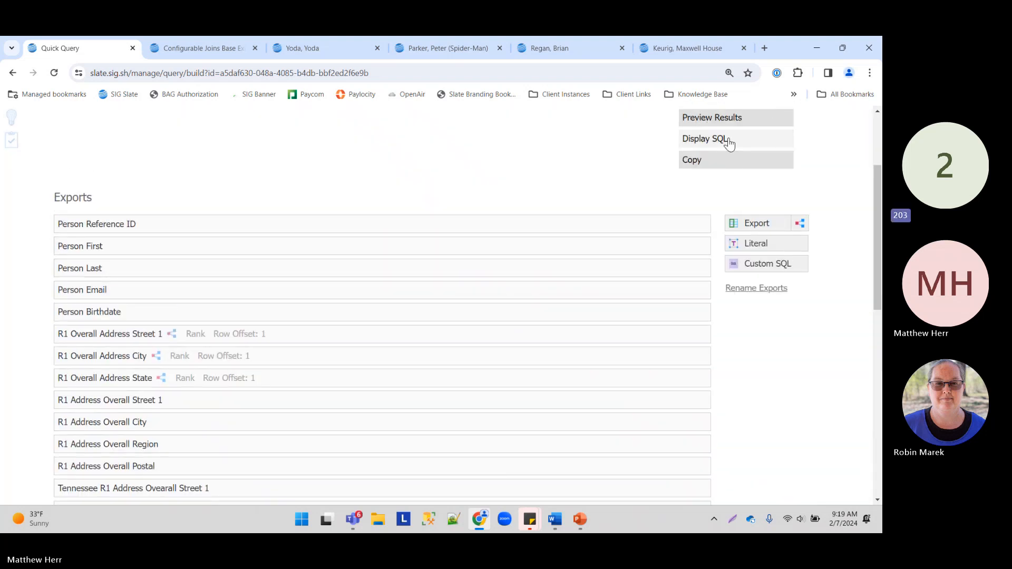
pyautogui.click(705, 117)
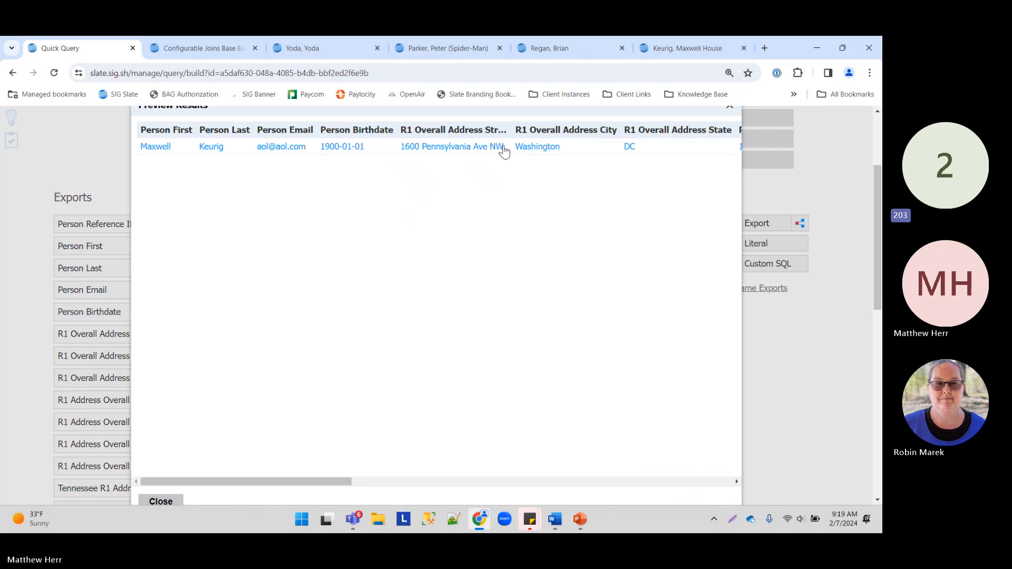
pyautogui.click(504, 151)
pyautogui.scroll(-2, 337, 421)
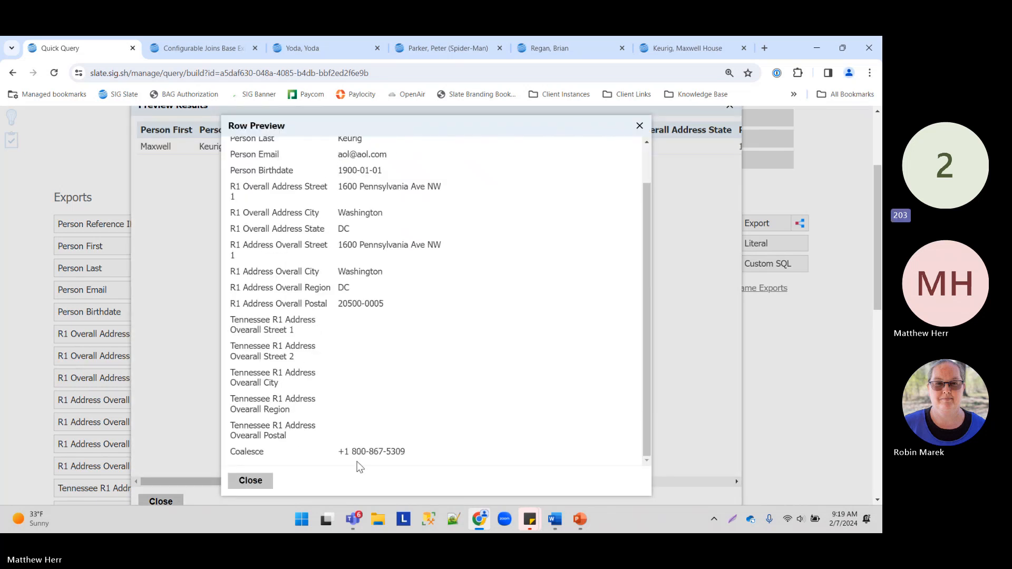
pyautogui.moveTo(336, 453); pyautogui.dragTo(451, 460)
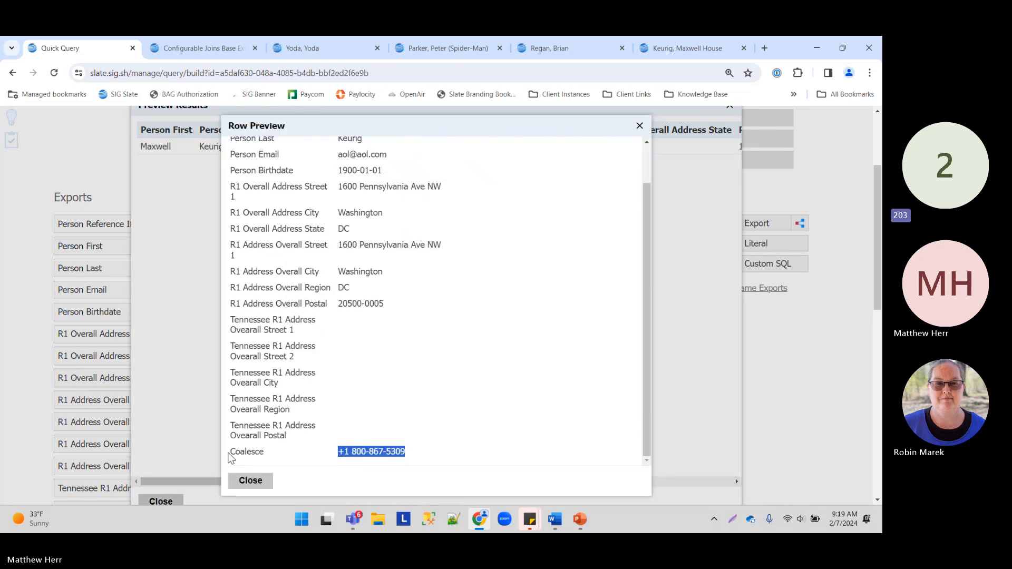
pyautogui.moveTo(230, 457); pyautogui.dragTo(420, 460)
pyautogui.click(251, 480)
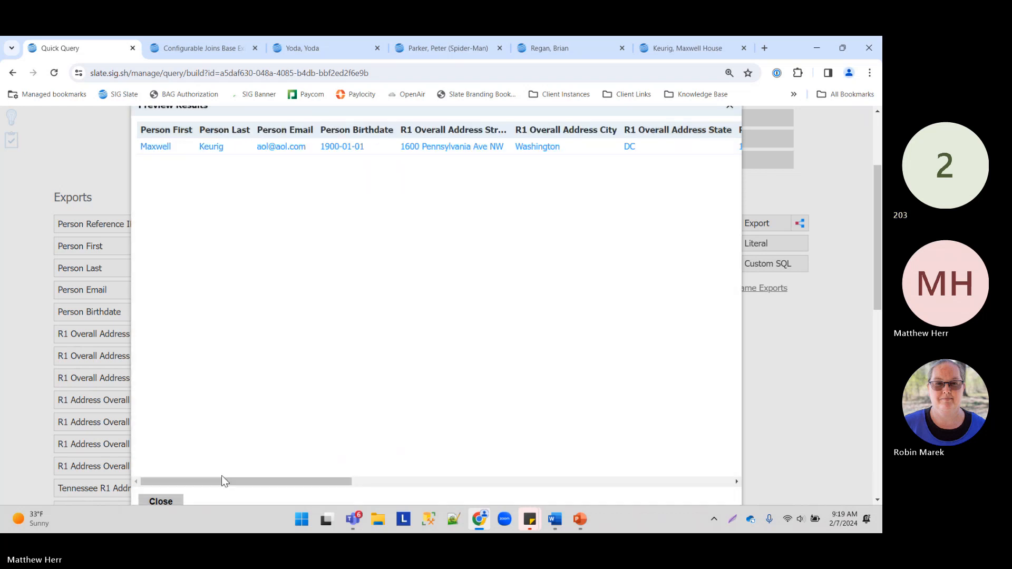
pyautogui.click(160, 502)
pyautogui.scroll(-5, 185, 422)
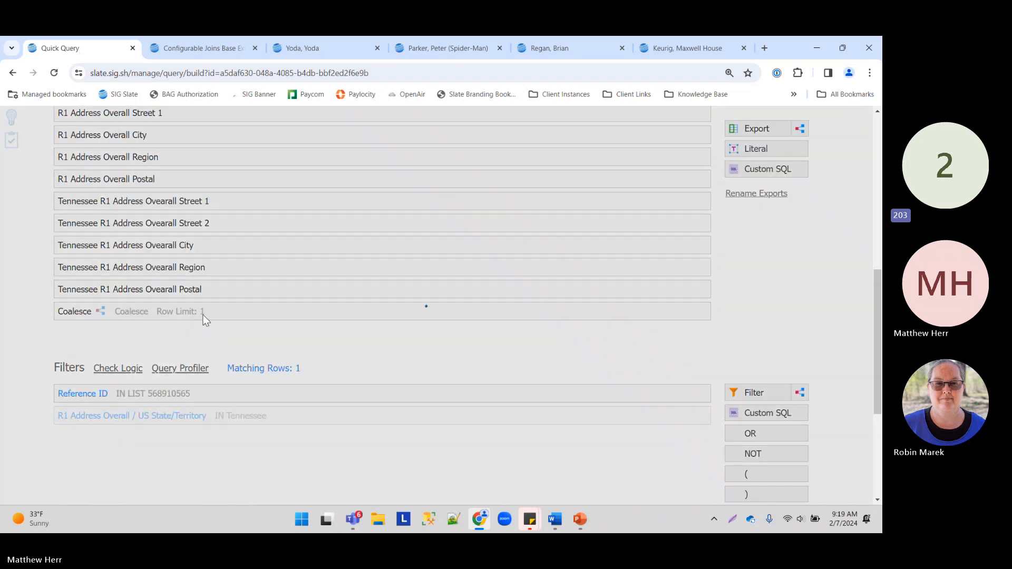
# Step: Move Person Phone above Person Mobile Phone in the Coalesce export and save
pyautogui.click(204, 315)
pyautogui.moveTo(407, 281); pyautogui.dragTo(409, 263)
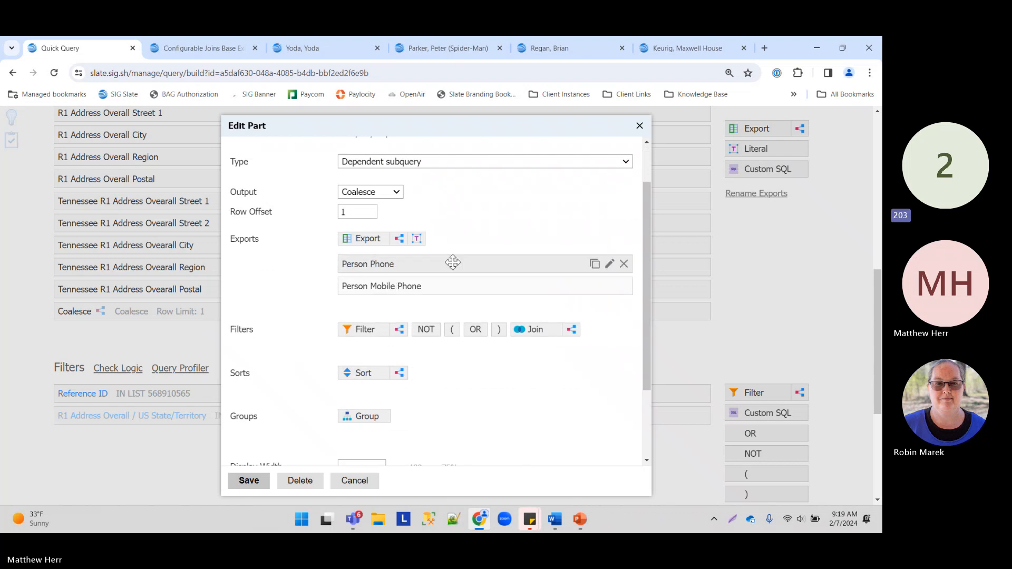
pyautogui.click(248, 480)
# Step: Preview the results again to check the Coalesce value now returns the primary phone
pyautogui.scroll(10, 704, 262)
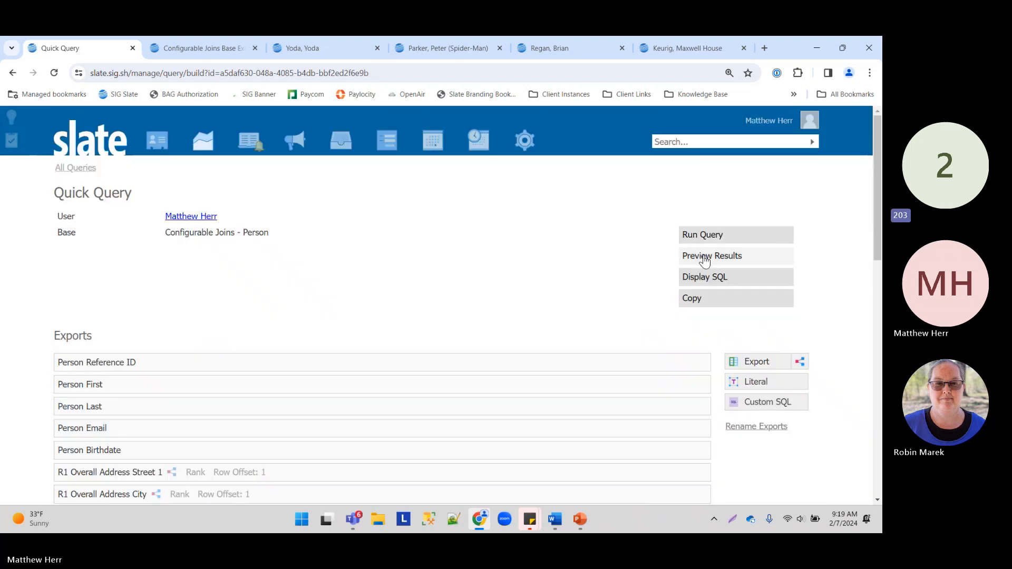
pyautogui.click(704, 254)
pyautogui.click(546, 146)
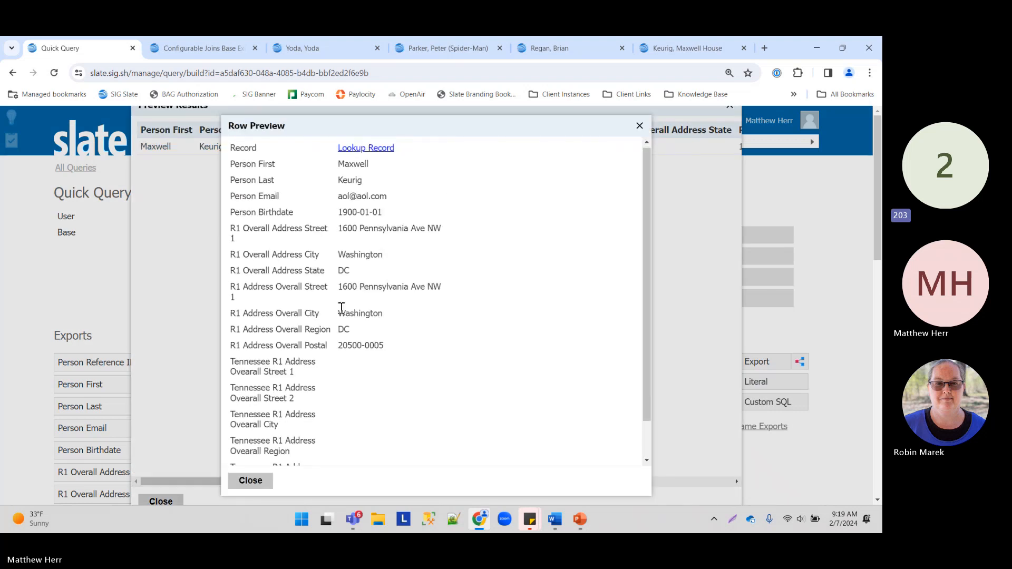
pyautogui.scroll(-2, 406, 311)
pyautogui.moveTo(337, 452); pyautogui.dragTo(483, 458)
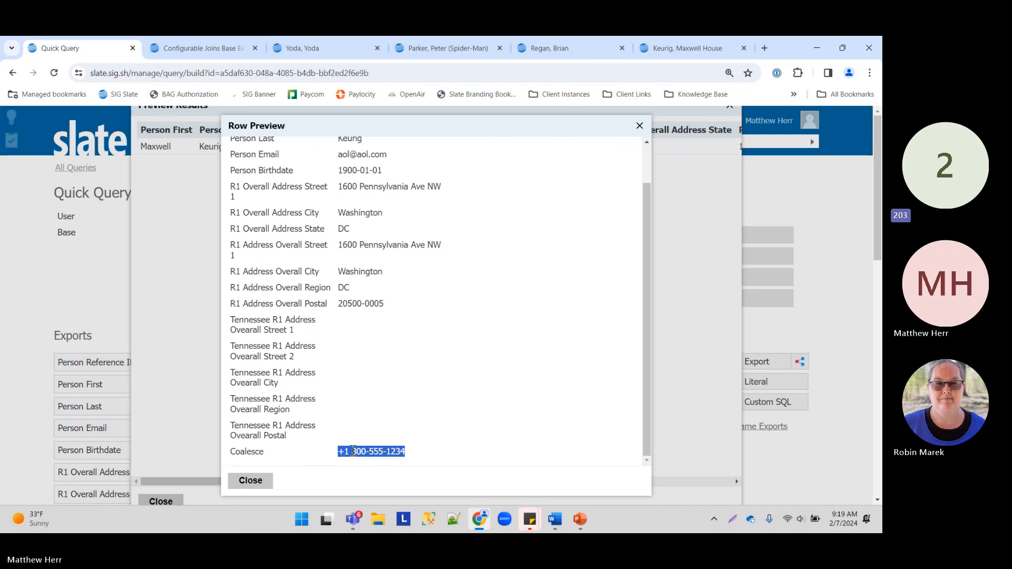
pyautogui.click(250, 480)
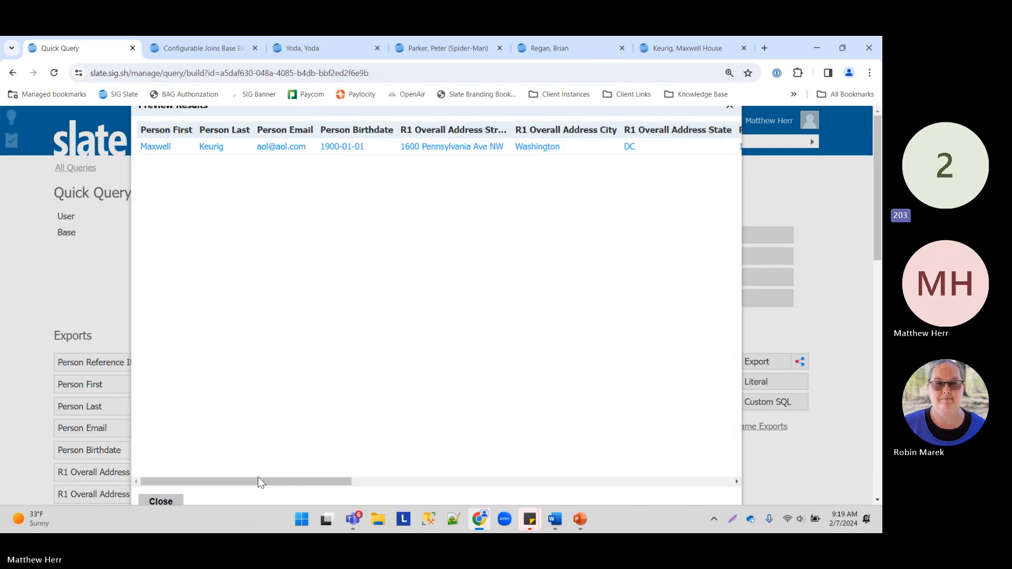
pyautogui.click(161, 501)
pyautogui.scroll(-8, 169, 324)
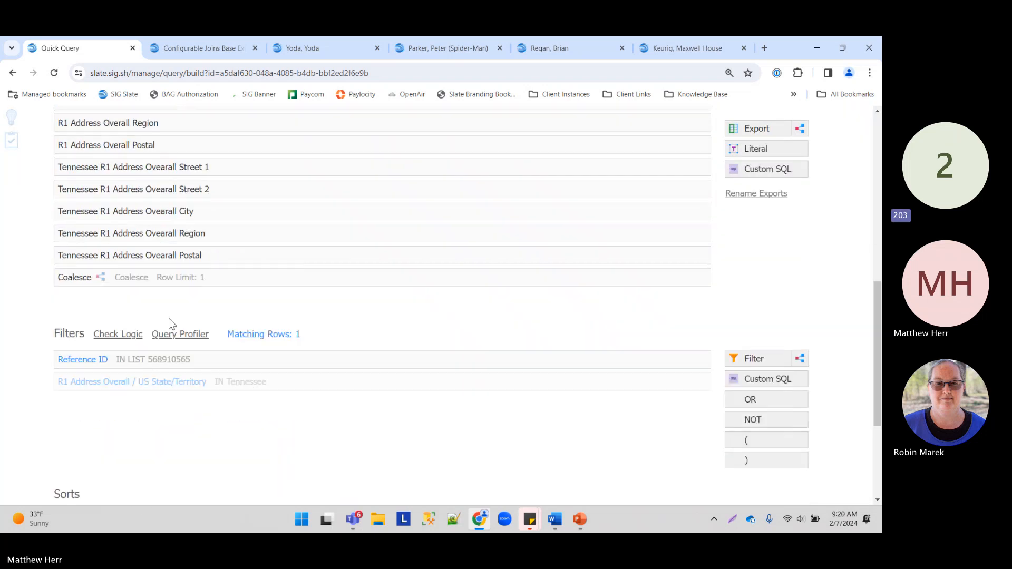
# Step: Move Person Phone back below Person Mobile Phone in the Coalesce export and save
pyautogui.click(189, 278)
pyautogui.moveTo(394, 320); pyautogui.dragTo(397, 344)
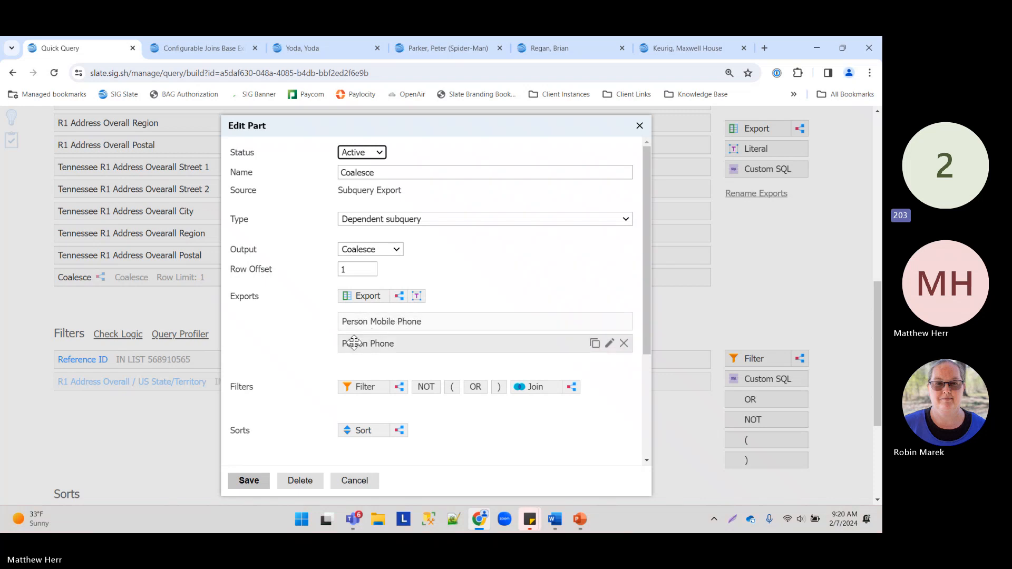
pyautogui.click(236, 484)
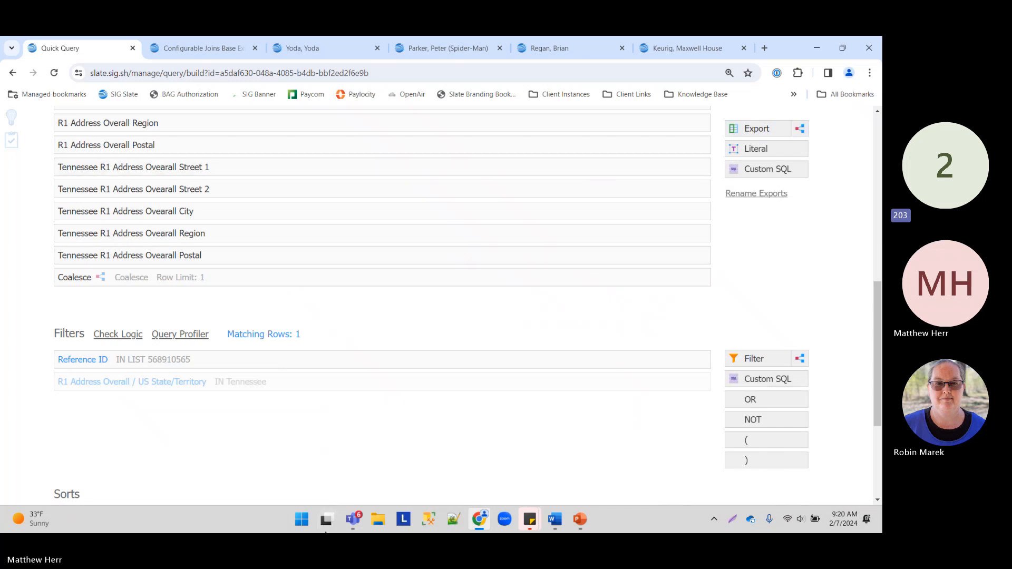
pyautogui.moveTo(326, 533)
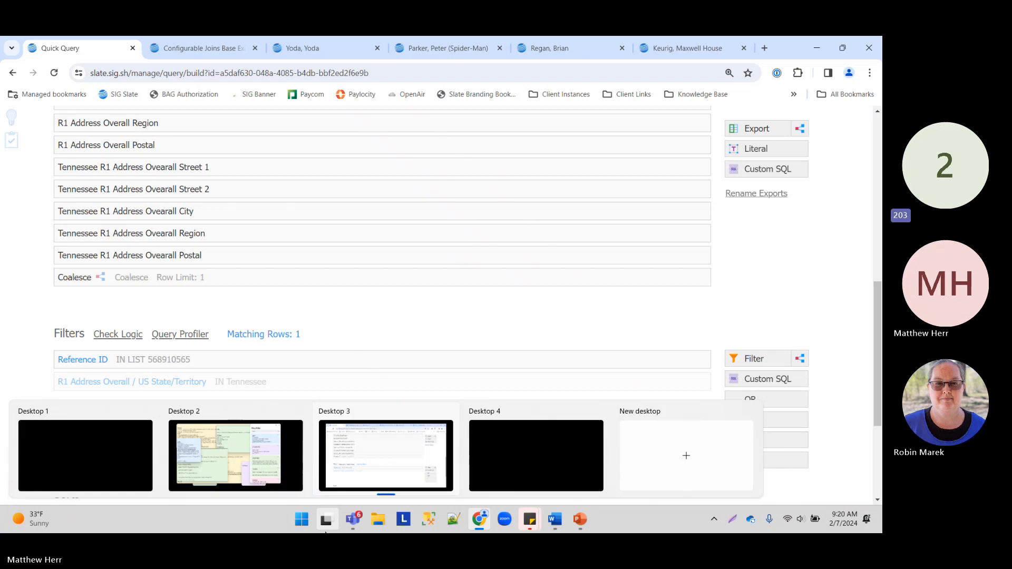
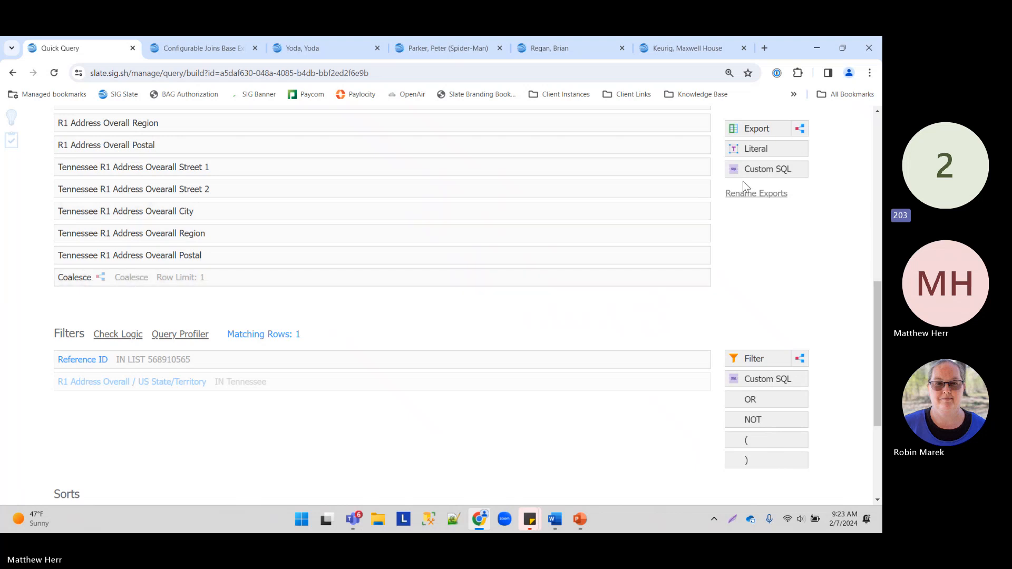
# Step: Add a new subquery export with Concatenate output named Concat
pyautogui.moveTo(803, 130); pyautogui.dragTo(382, 303)
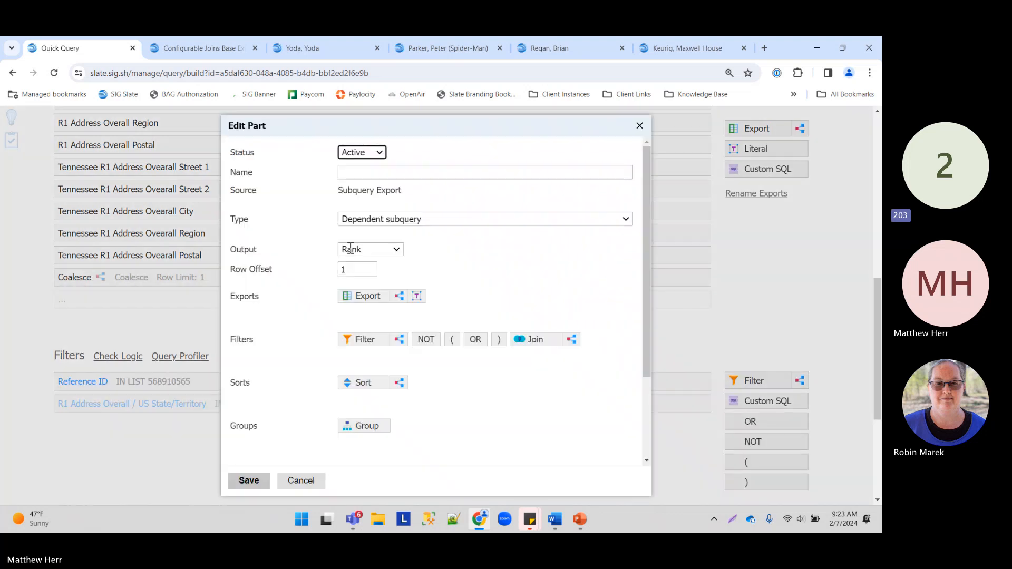
pyautogui.click(378, 252)
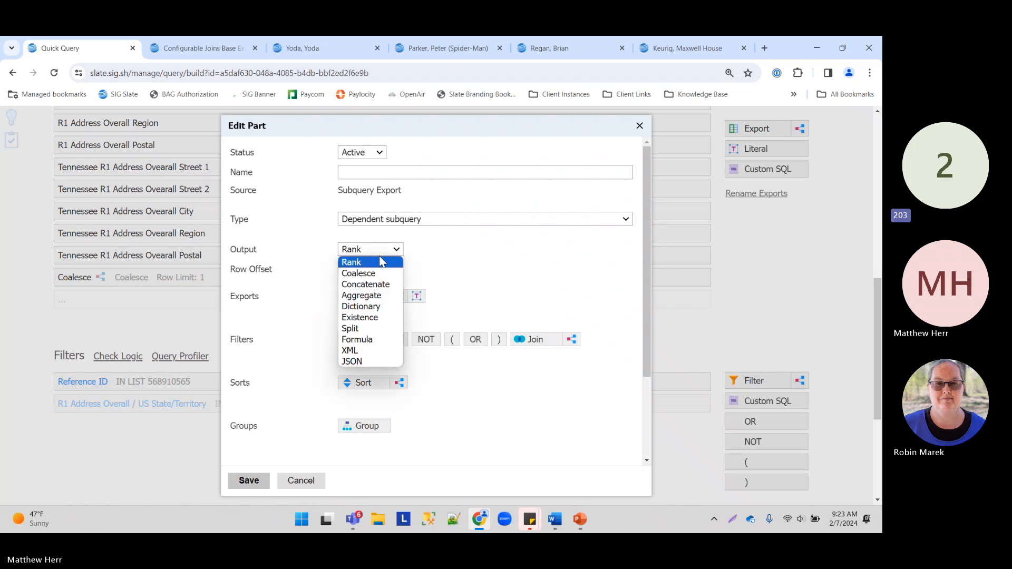
pyautogui.click(380, 283)
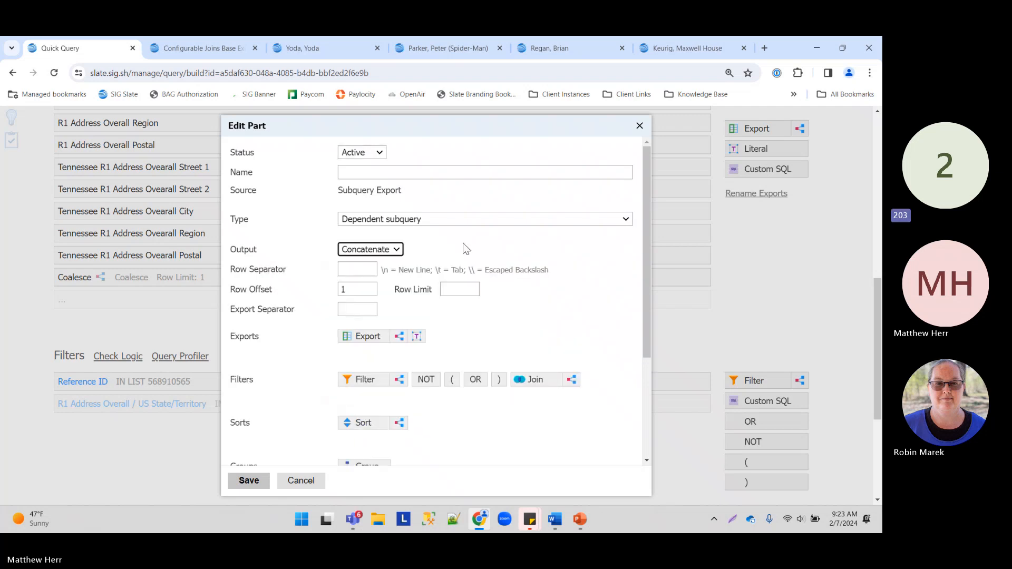
pyautogui.click(410, 169)
pyautogui.write('cat')
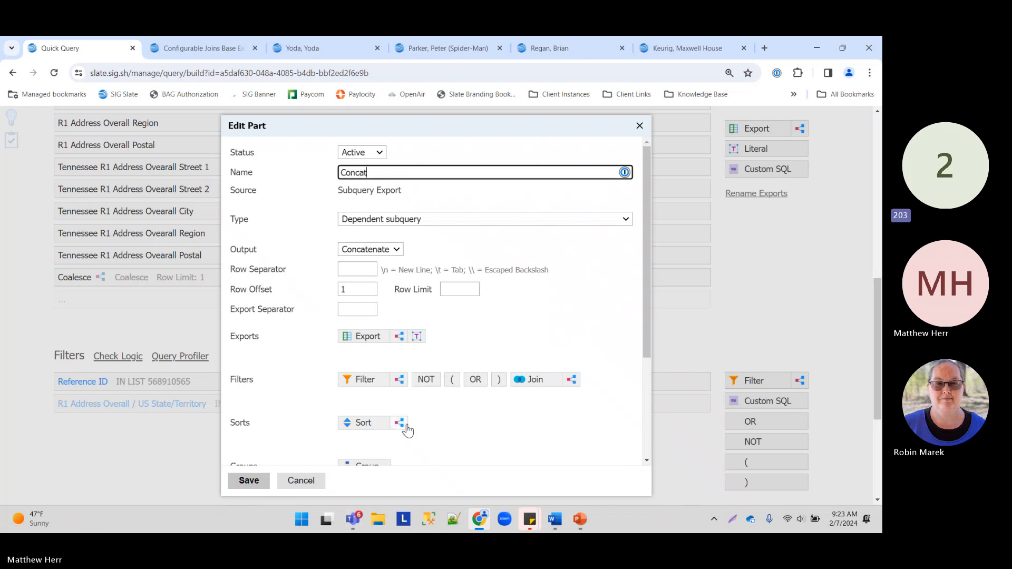
# Step: Combine Person First and Person Last in Concat, save, and place it below Person Reference ID
pyautogui.click(369, 337)
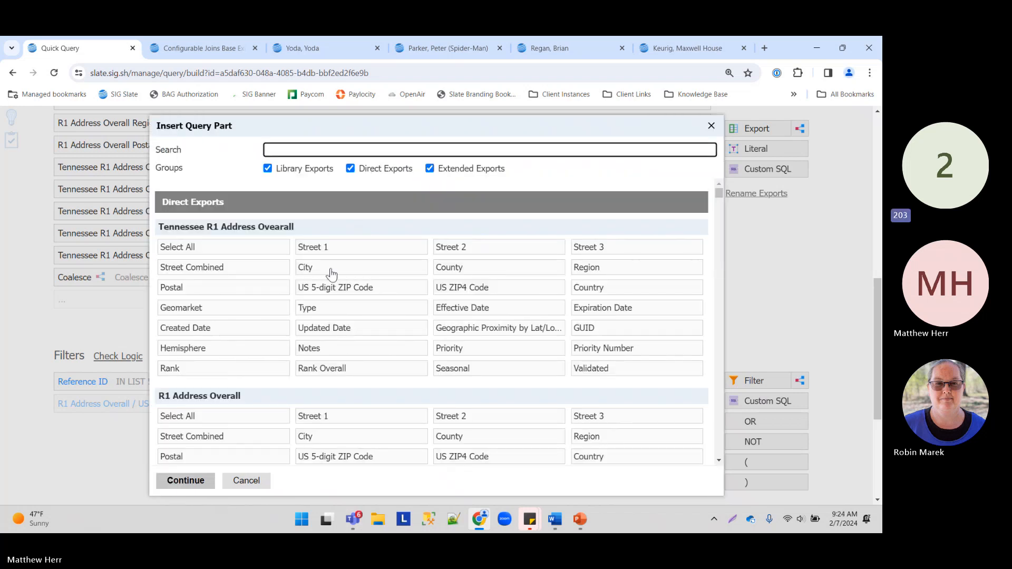
pyautogui.scroll(-7, 319, 335)
pyautogui.scroll(1, 353, 316)
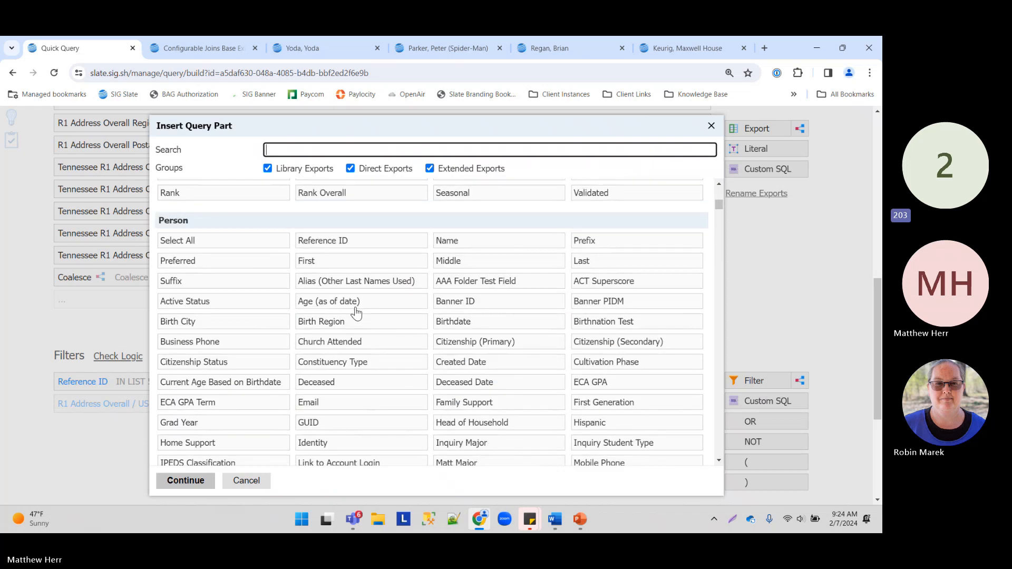
pyautogui.click(337, 263)
pyautogui.click(601, 263)
pyautogui.click(204, 490)
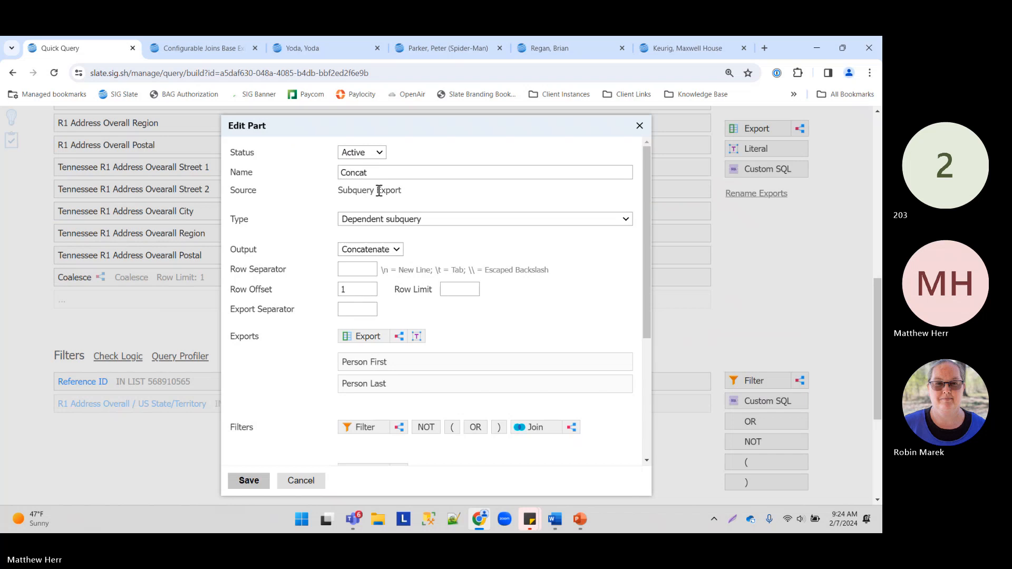
pyautogui.click(249, 480)
pyautogui.moveTo(158, 298); pyautogui.dragTo(191, 212)
# Step: Preview the results and inspect the Concat value, with first and last name run together
pyautogui.scroll(2, 742, 122)
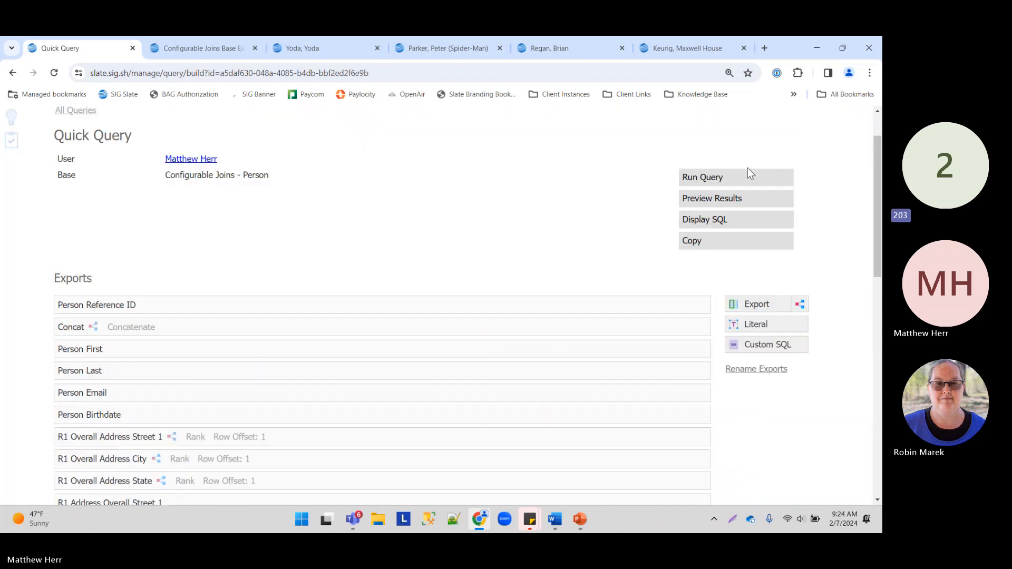
pyautogui.click(722, 203)
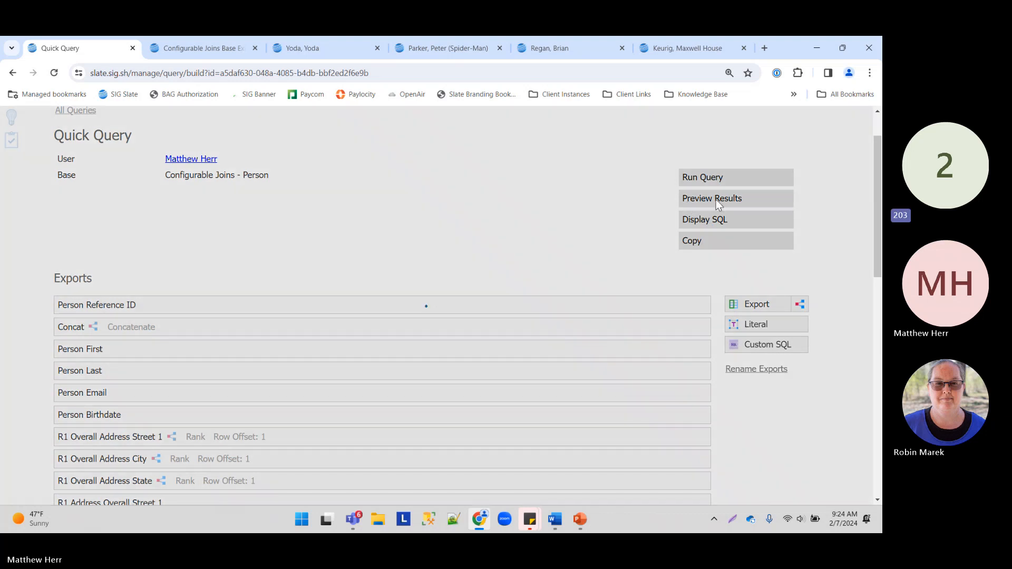
pyautogui.click(150, 152)
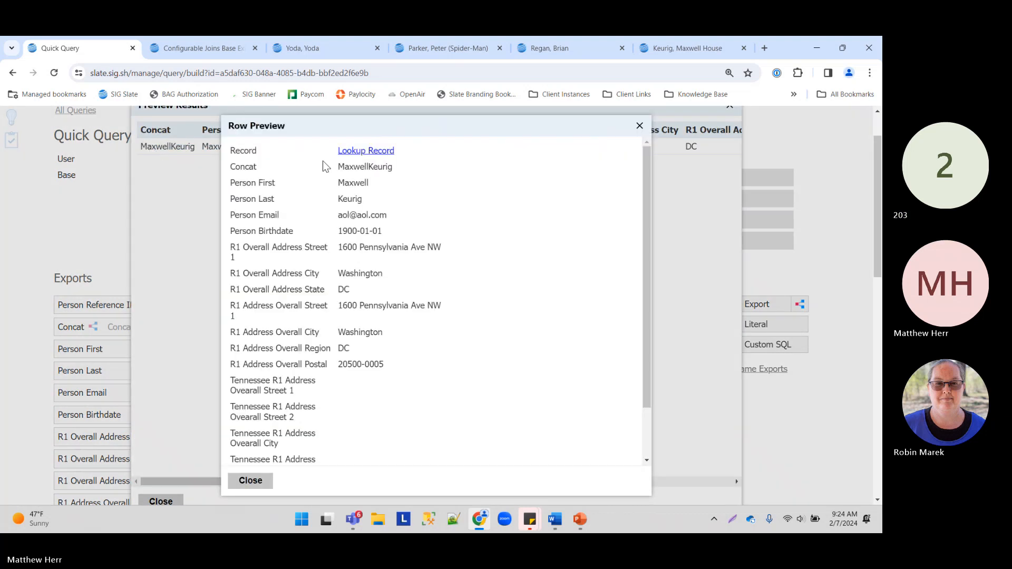
pyautogui.moveTo(338, 167); pyautogui.dragTo(401, 175)
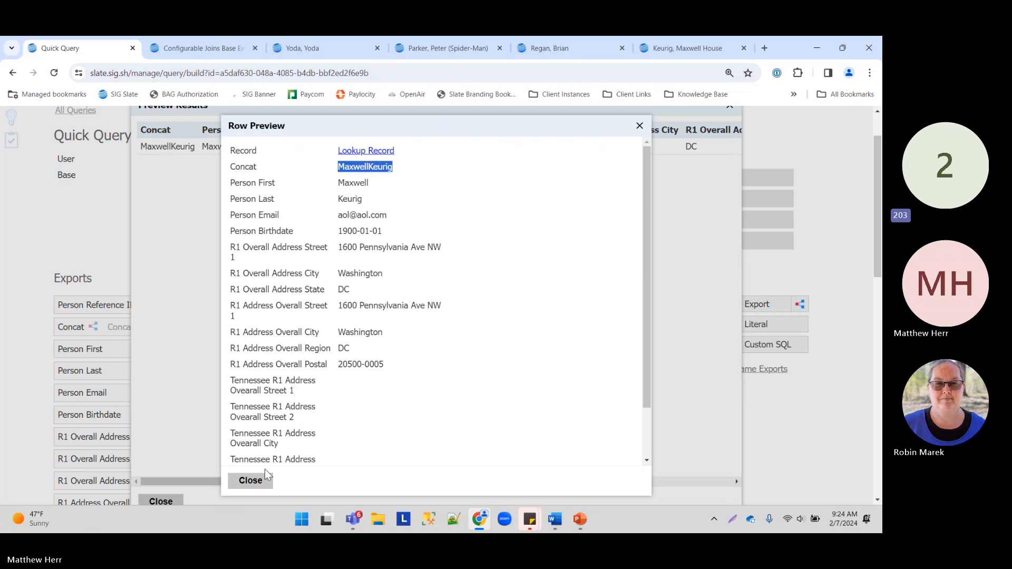
pyautogui.click(252, 480)
pyautogui.click(160, 501)
# Step: Insert a space literal between Person First and Person Last in Concat and save
pyautogui.scroll(-8, 181, 339)
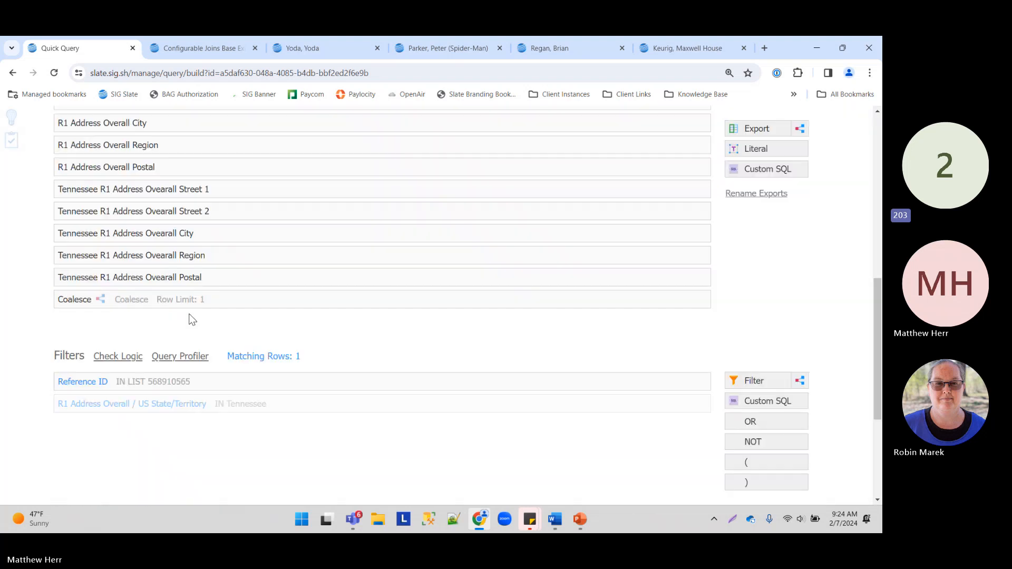
pyautogui.click(138, 299)
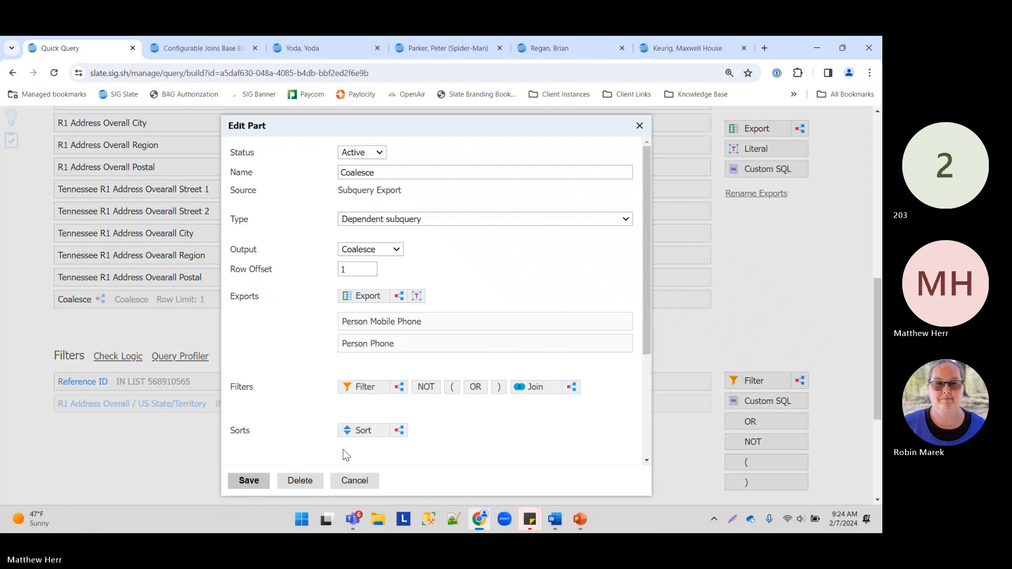
pyautogui.click(352, 479)
pyautogui.scroll(10, 145, 277)
pyautogui.click(143, 270)
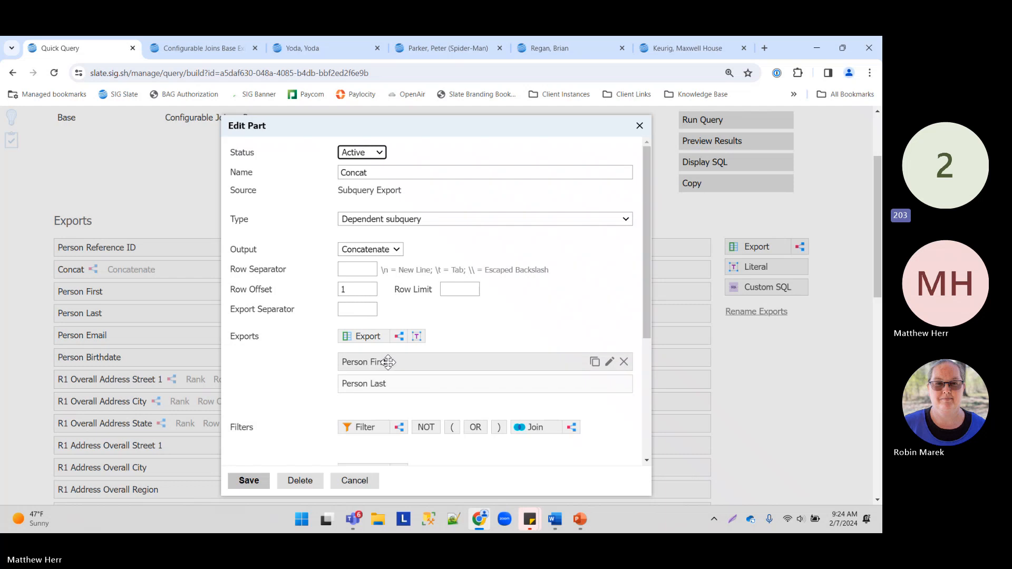
pyautogui.moveTo(416, 336); pyautogui.dragTo(387, 387)
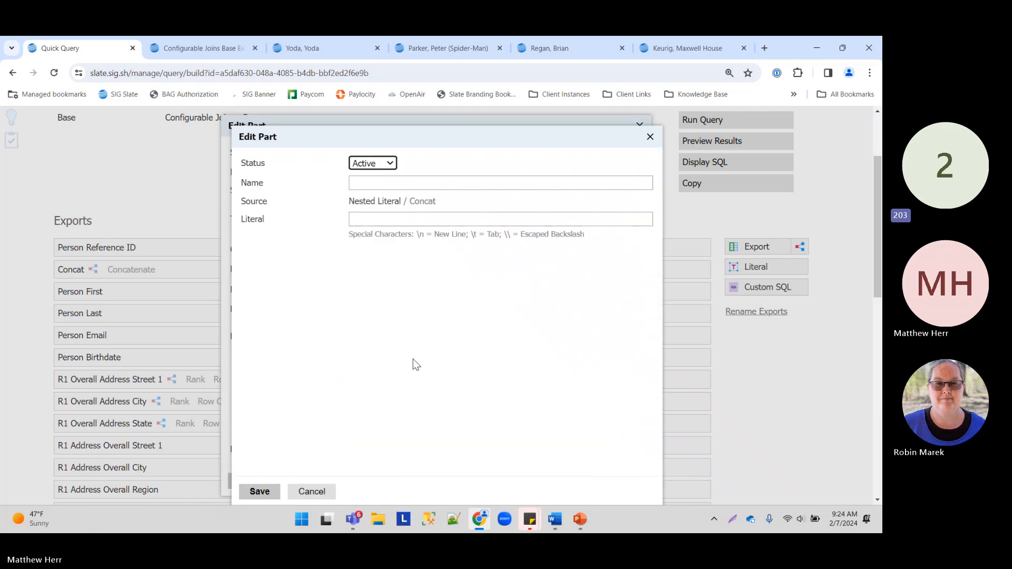
pyautogui.click(404, 220)
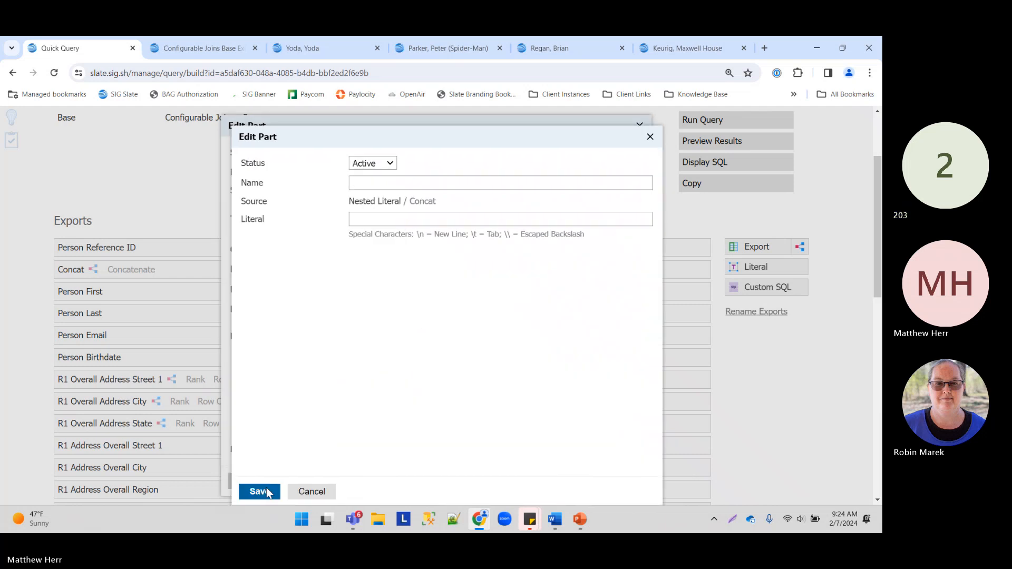
pyautogui.click(260, 491)
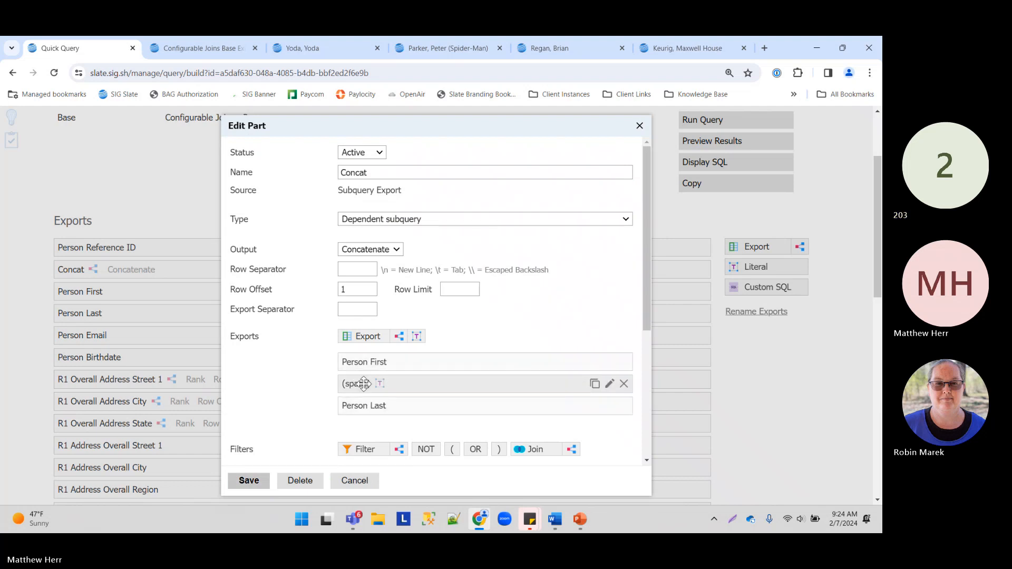
pyautogui.click(233, 483)
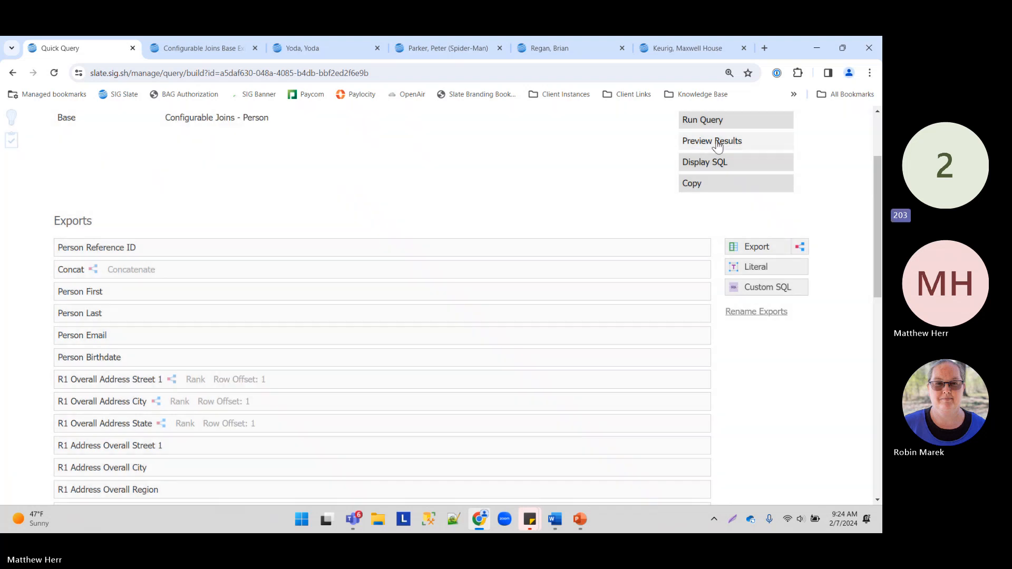
# Step: Preview the results again to confirm the full name now includes a space
pyautogui.click(713, 142)
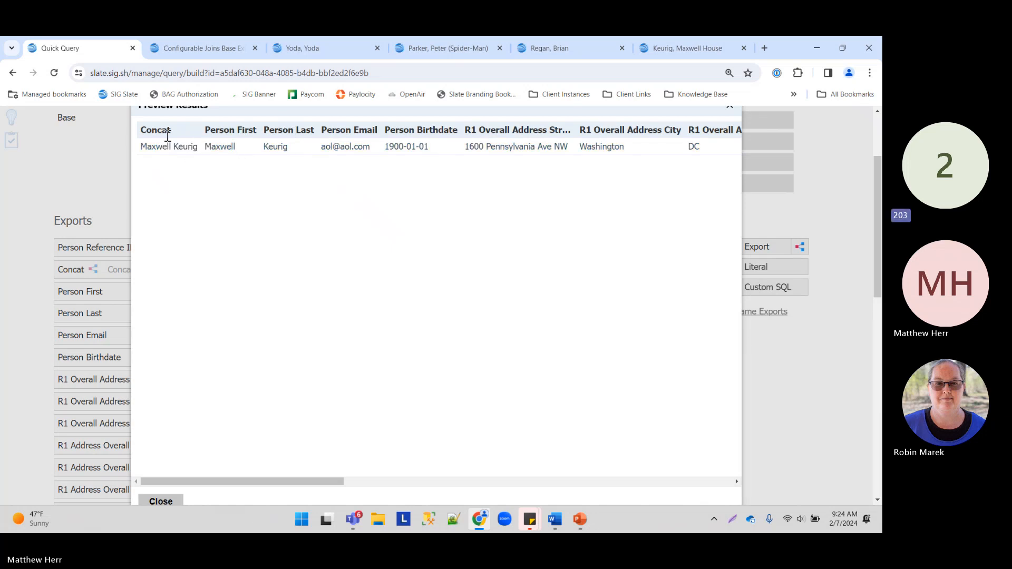
pyautogui.click(160, 500)
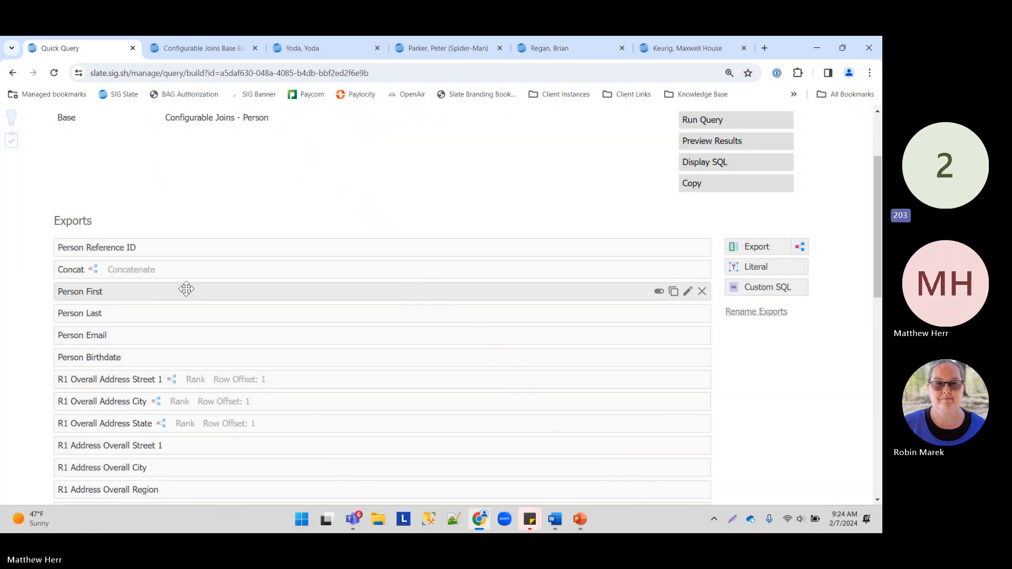
pyautogui.click(193, 273)
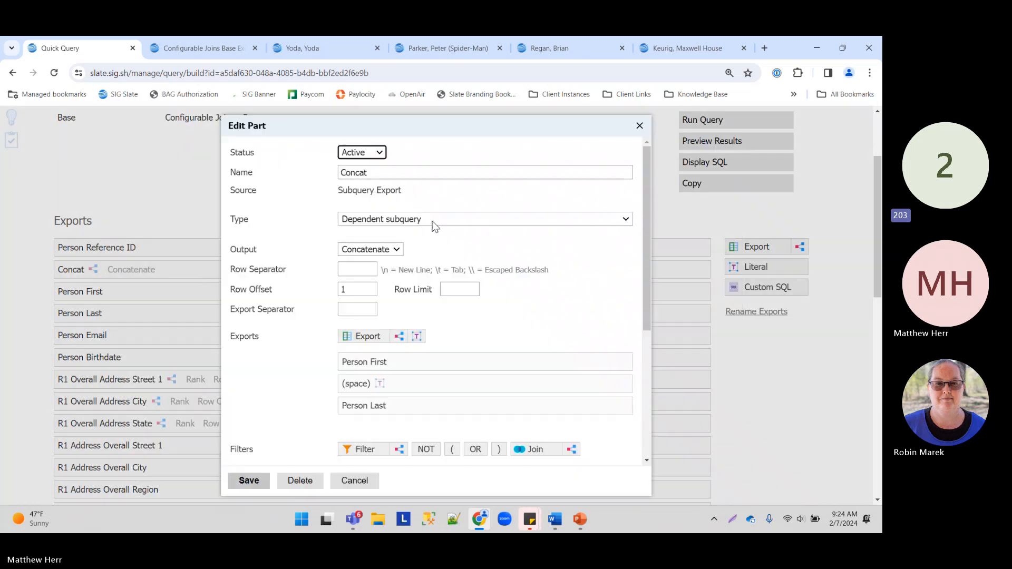
# Step: Add a new subquery export with aggregate Count output
pyautogui.click(352, 482)
pyautogui.scroll(-5, 507, 260)
pyautogui.moveTo(799, 129); pyautogui.dragTo(258, 382)
pyautogui.click(381, 251)
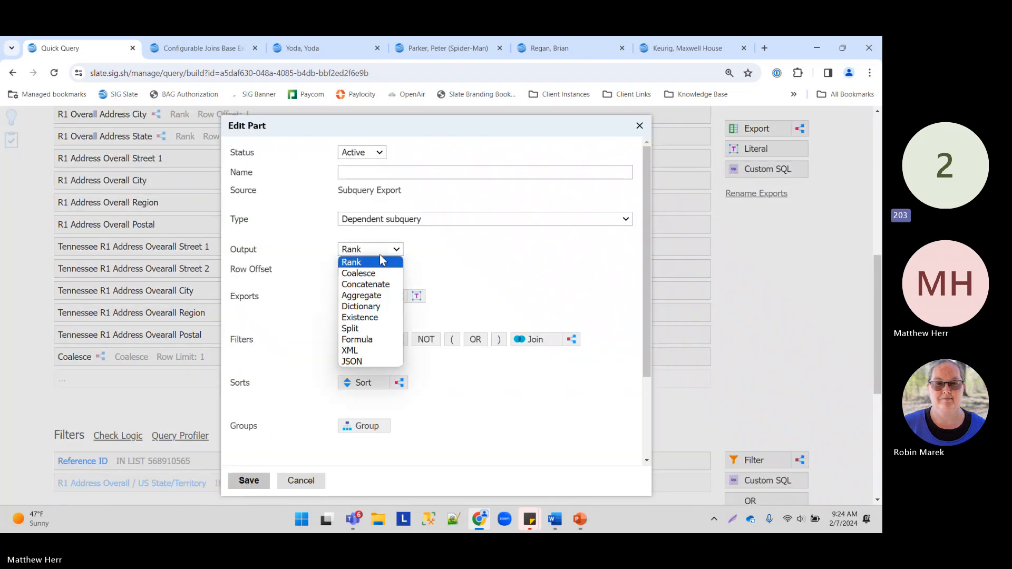
pyautogui.click(369, 295)
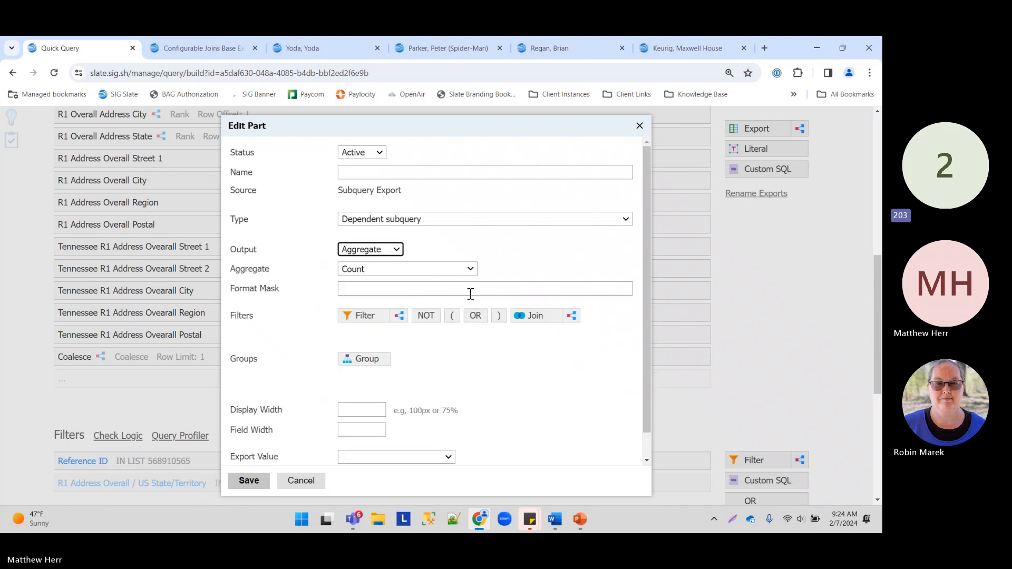
# Step: Filter the counting subquery to Sex = Male
pyautogui.click(366, 318)
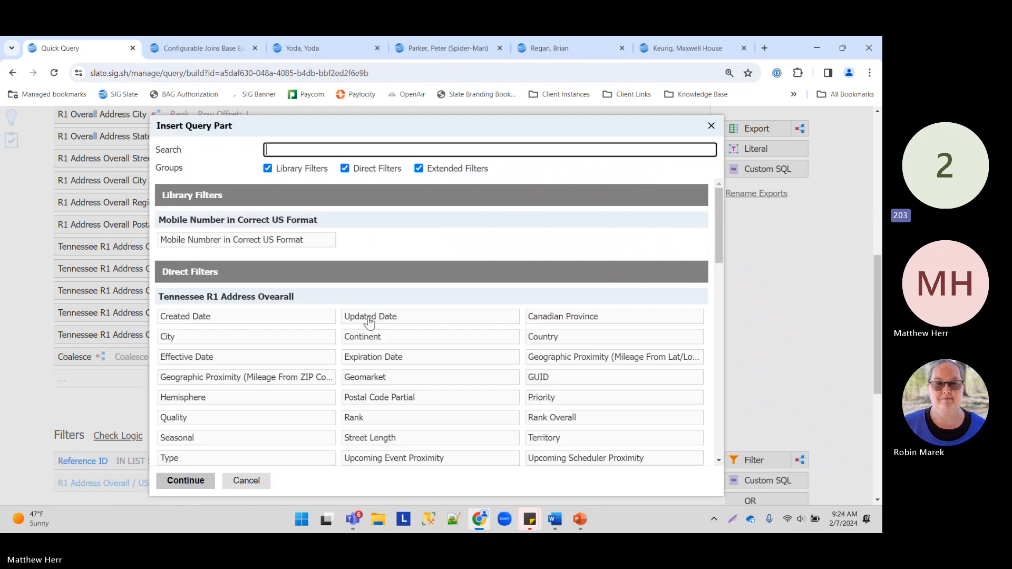
pyautogui.scroll(-3, 251, 372)
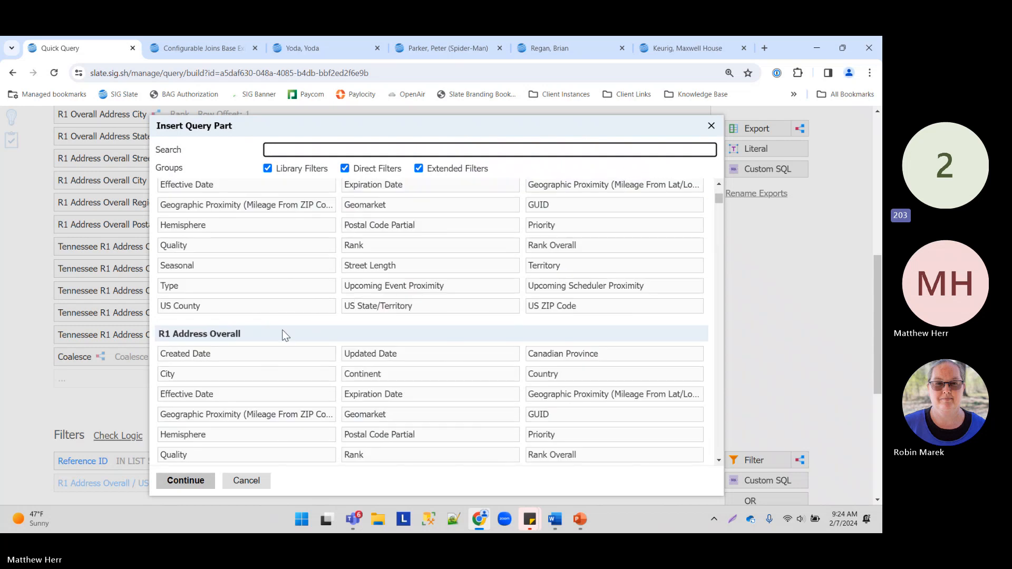
pyautogui.scroll(-14, 337, 303)
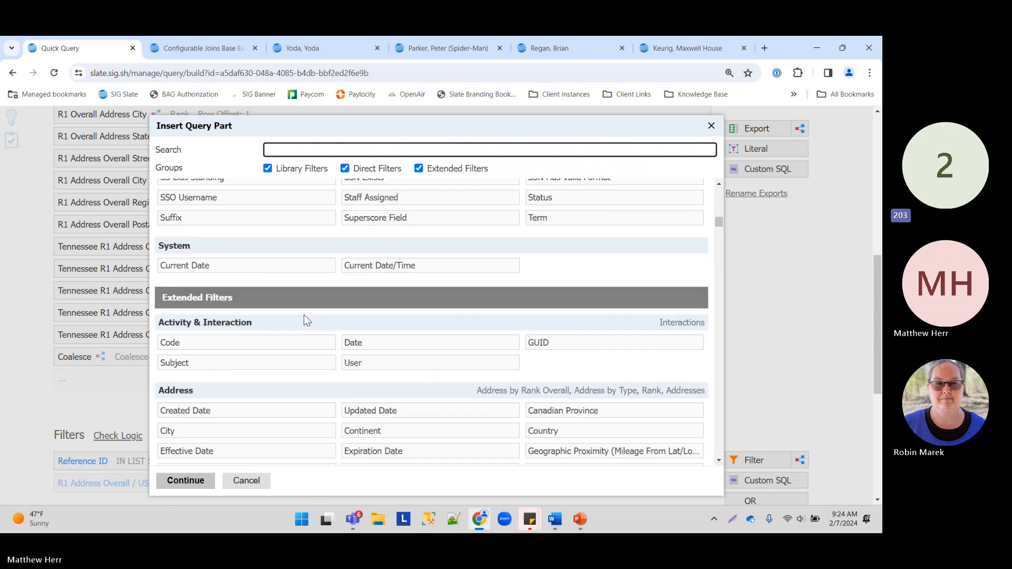
pyautogui.scroll(1, 219, 316)
pyautogui.scroll(1, 367, 289)
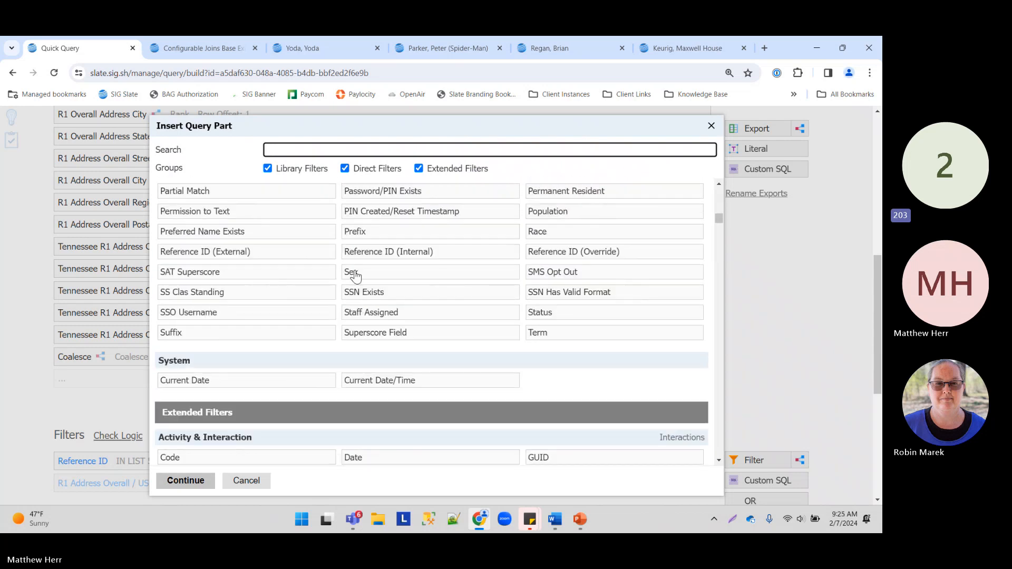
pyautogui.click(384, 276)
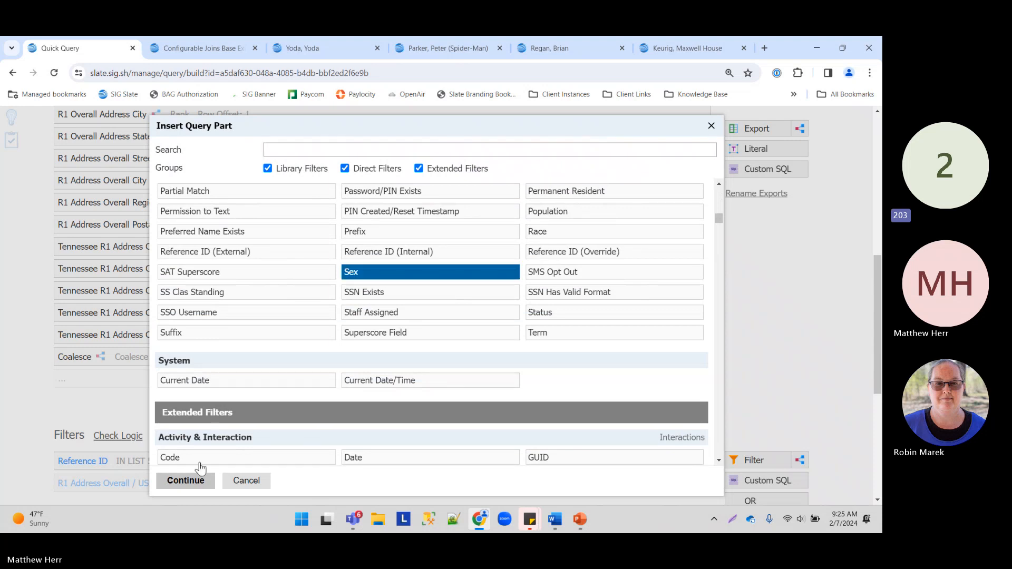
pyautogui.click(185, 481)
pyautogui.click(382, 259)
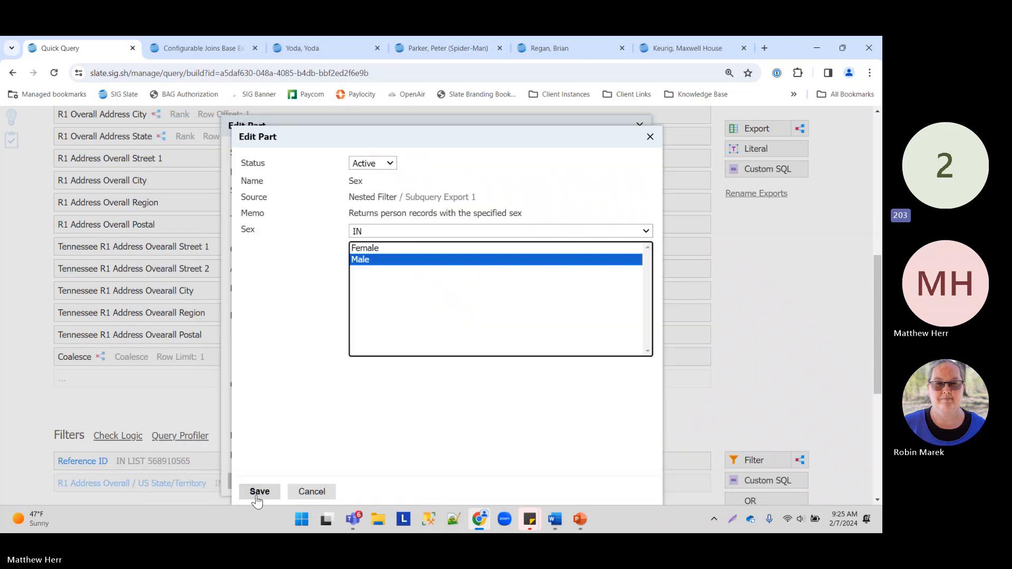
pyautogui.click(258, 493)
# Step: Give the counting subquery the required name and save it
pyautogui.click(253, 481)
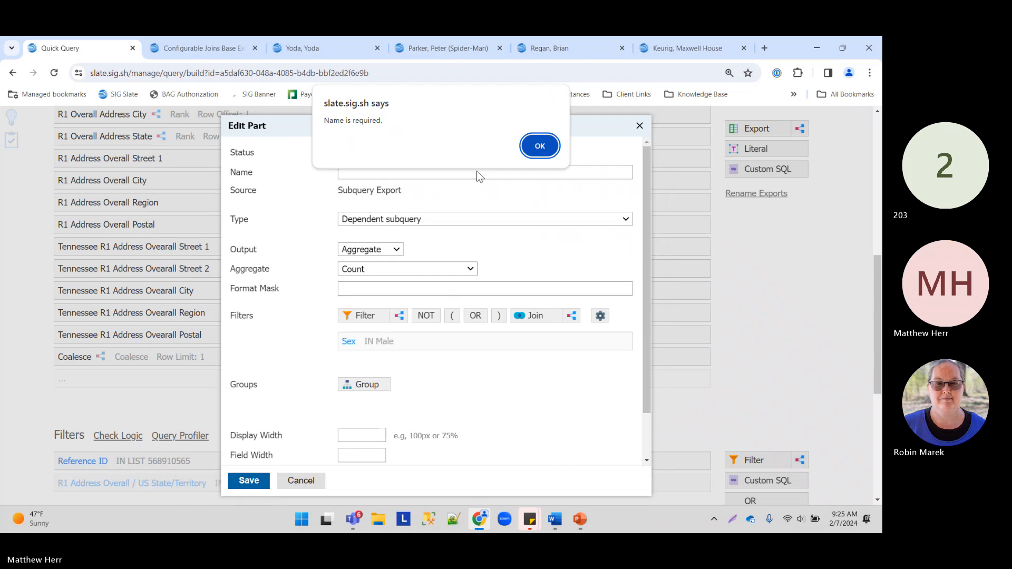
pyautogui.click(537, 144)
pyautogui.write('Male')
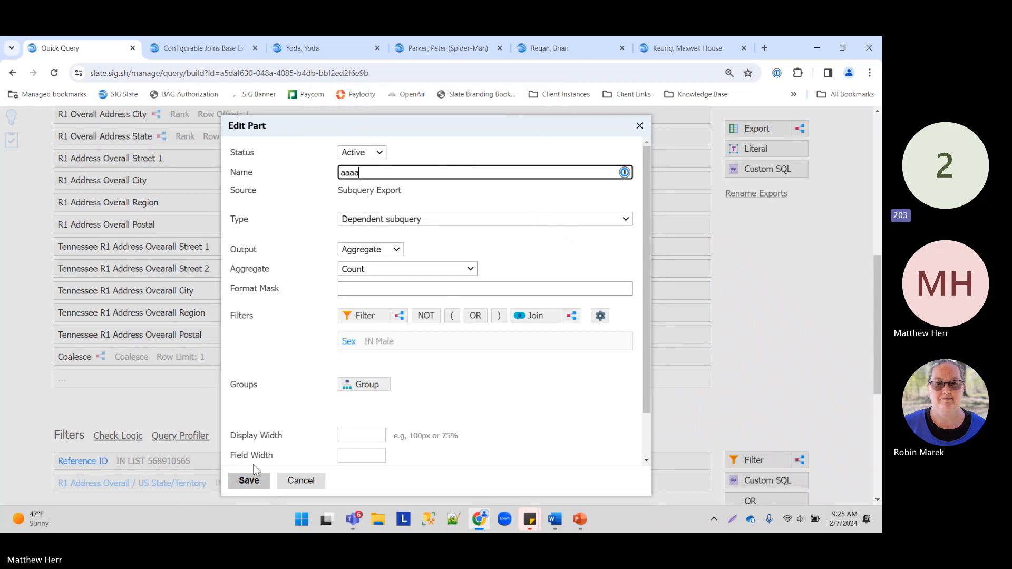
pyautogui.click(249, 480)
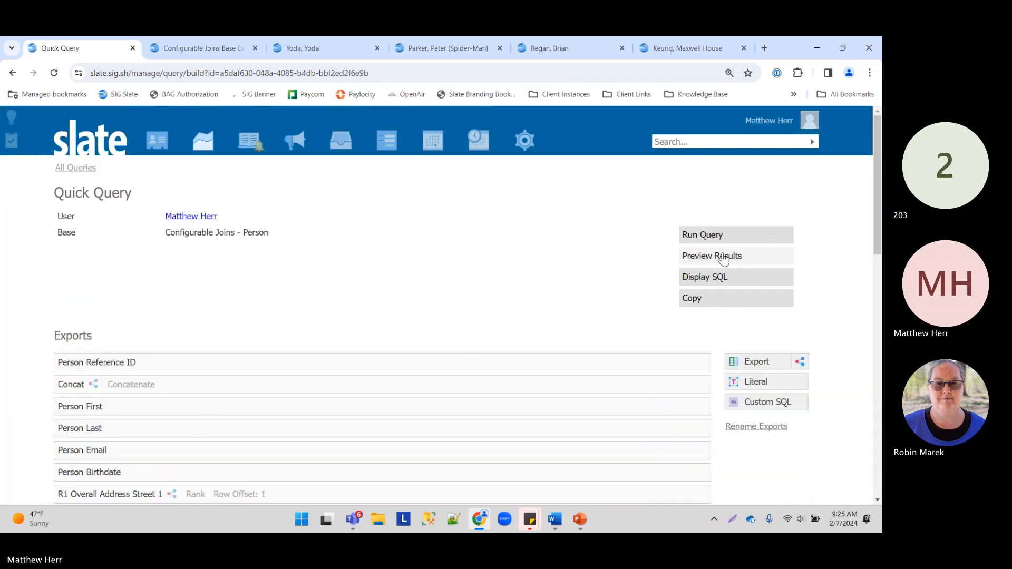
# Step: Preview the results to check the count value on the result row
pyautogui.click(721, 256)
pyautogui.click(393, 153)
pyautogui.scroll(-5, 274, 406)
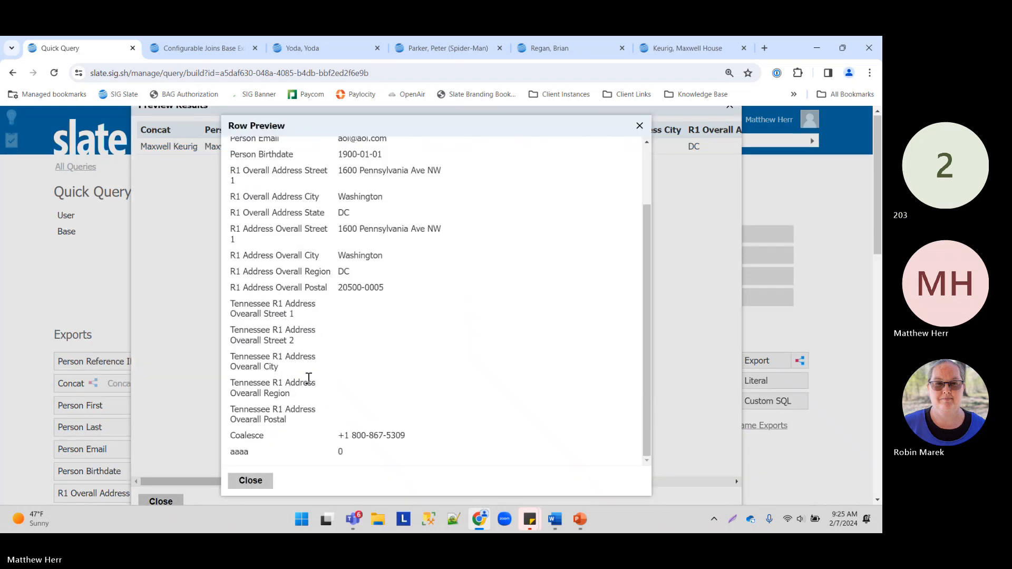
pyautogui.click(242, 480)
pyautogui.click(161, 501)
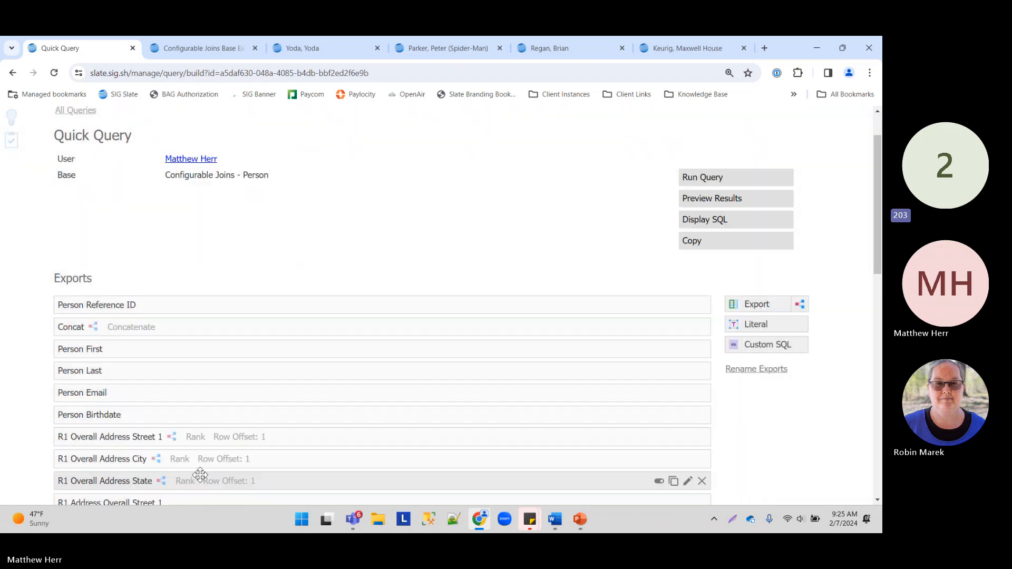
# Step: Rename the aaaa count export to 'Count Sex = Male' and save it
pyautogui.scroll(-10, 206, 374)
pyautogui.click(166, 314)
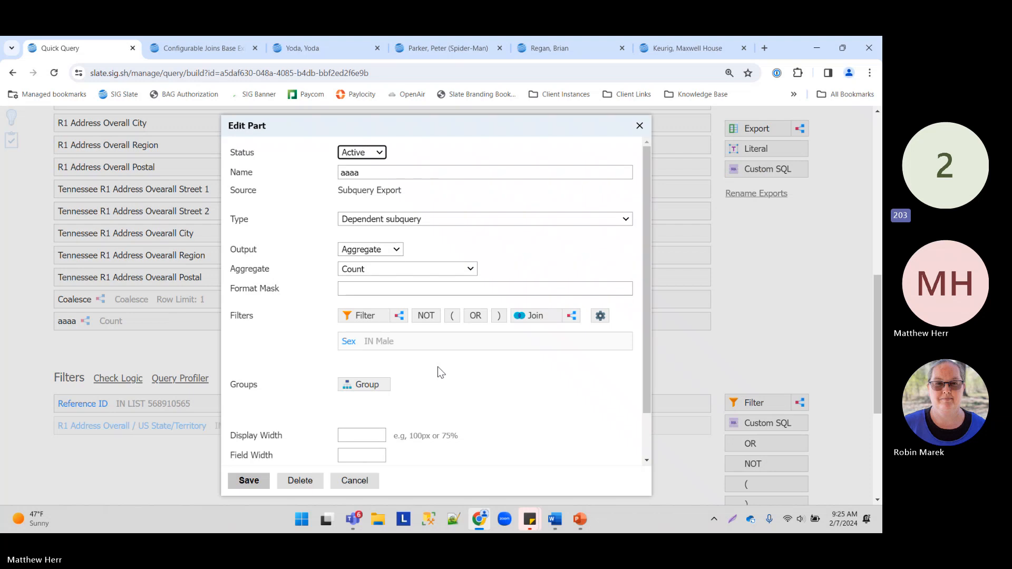
pyautogui.moveTo(395, 170); pyautogui.dragTo(255, 183)
pyautogui.write('Sex')
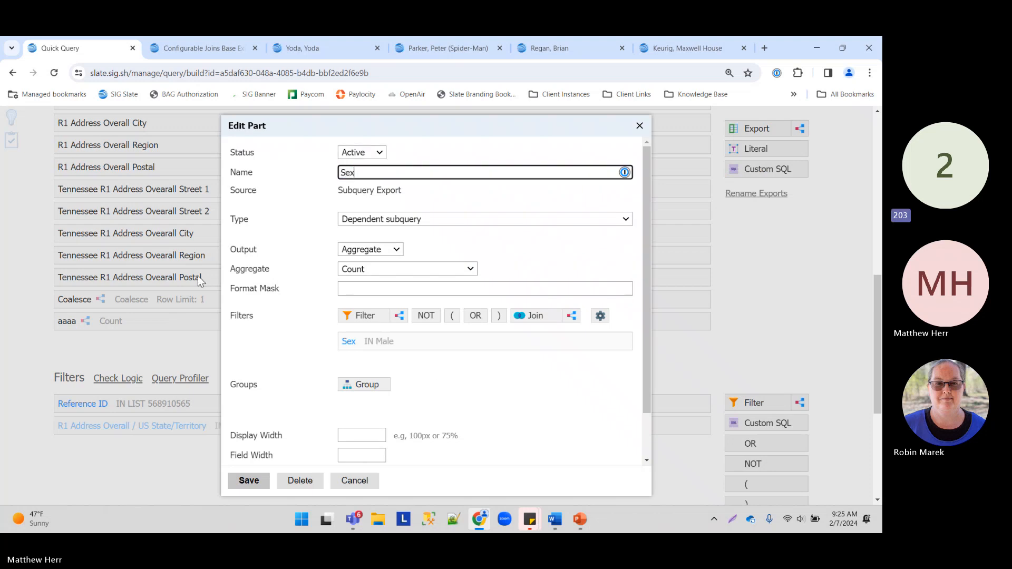
pyautogui.press('BackSpace')
pyautogui.press('BackSpace')
pyautogui.press('BackSpace')
pyautogui.write('Count Sex')
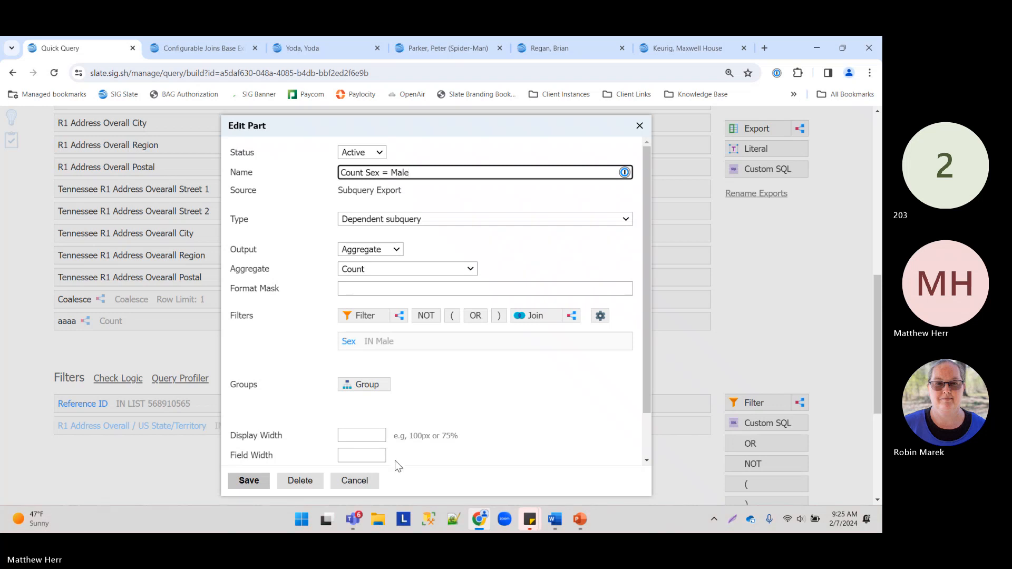
pyautogui.click(244, 482)
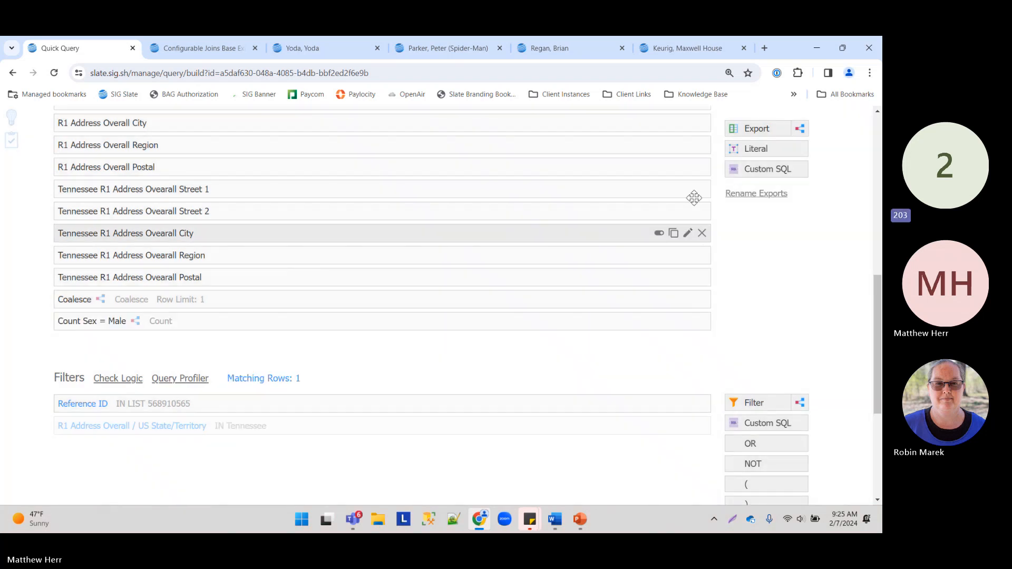
pyautogui.click(685, 48)
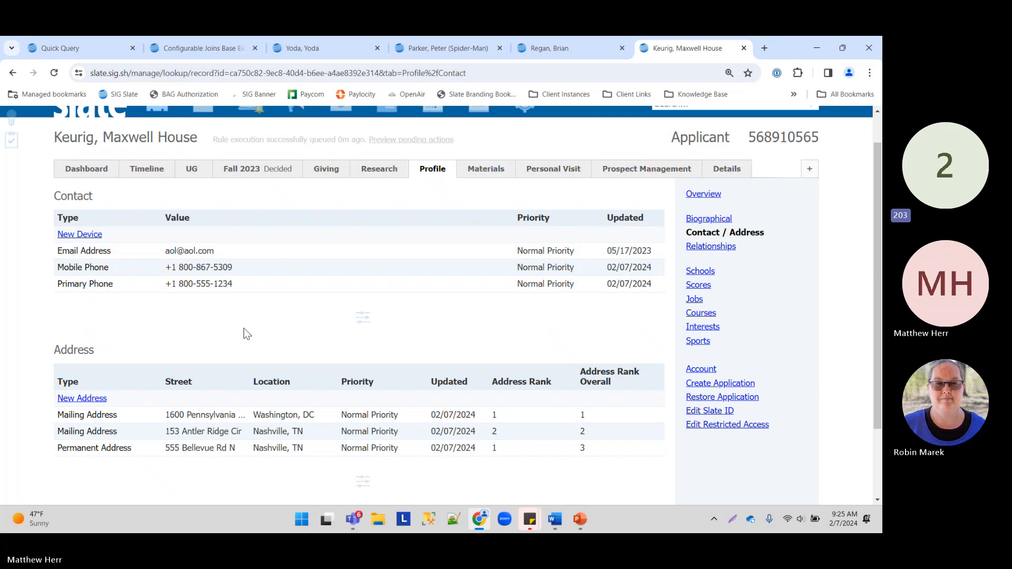
# Step: Choose Male for Sex on the applicant's Biographical page, save, and go back to the Quick Query
pyautogui.click(718, 218)
pyautogui.scroll(-1, 202, 324)
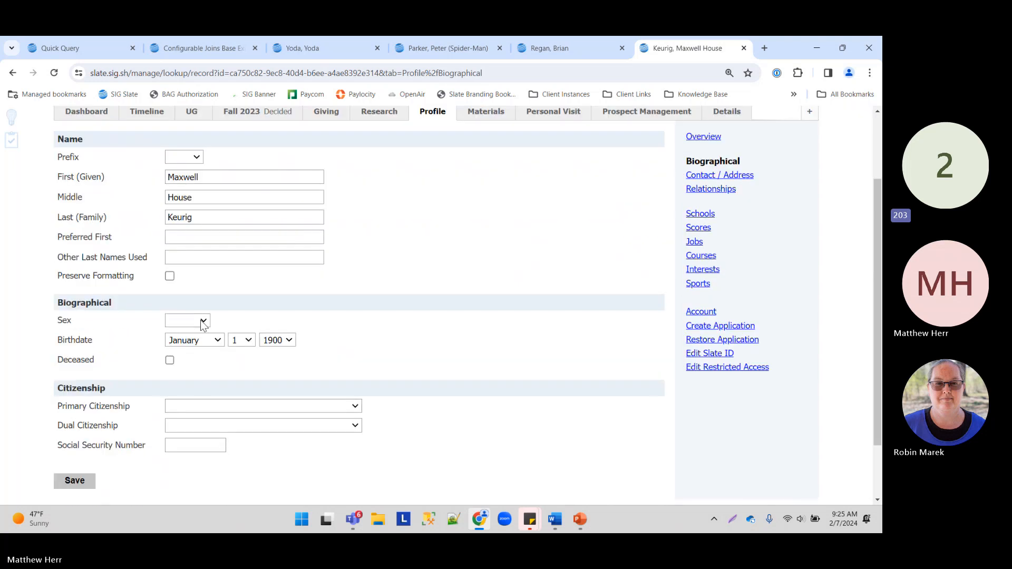
pyautogui.click(202, 324)
pyautogui.click(193, 355)
pyautogui.click(74, 482)
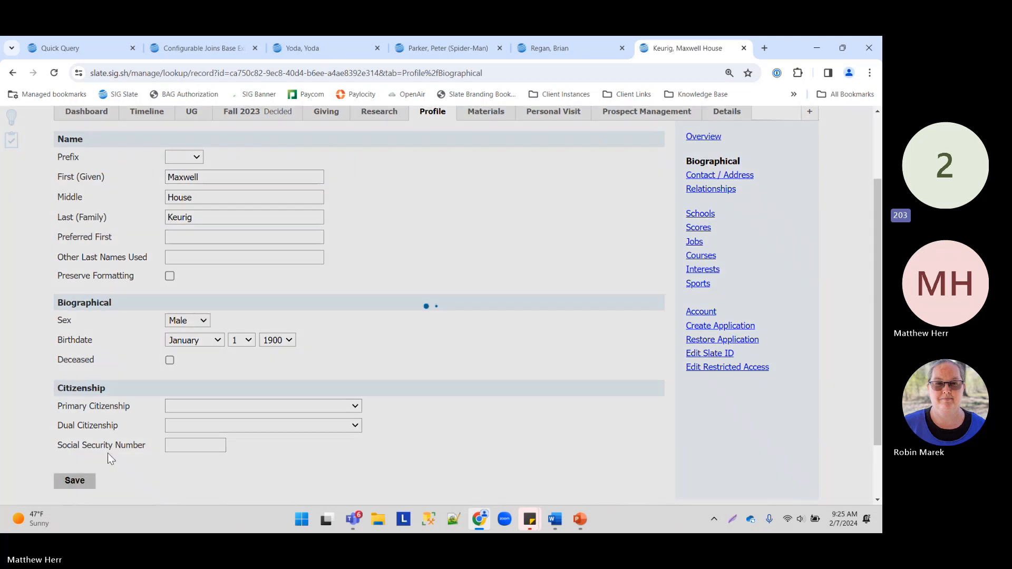
pyautogui.click(84, 48)
pyautogui.scroll(1, 105, 168)
pyautogui.scroll(6, 105, 167)
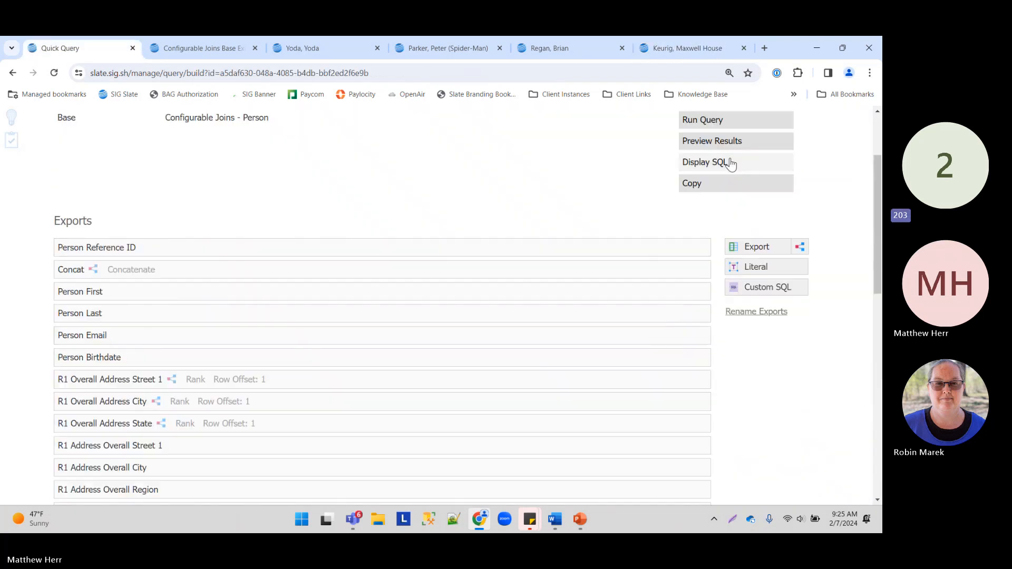
pyautogui.click(713, 144)
pyautogui.click(615, 149)
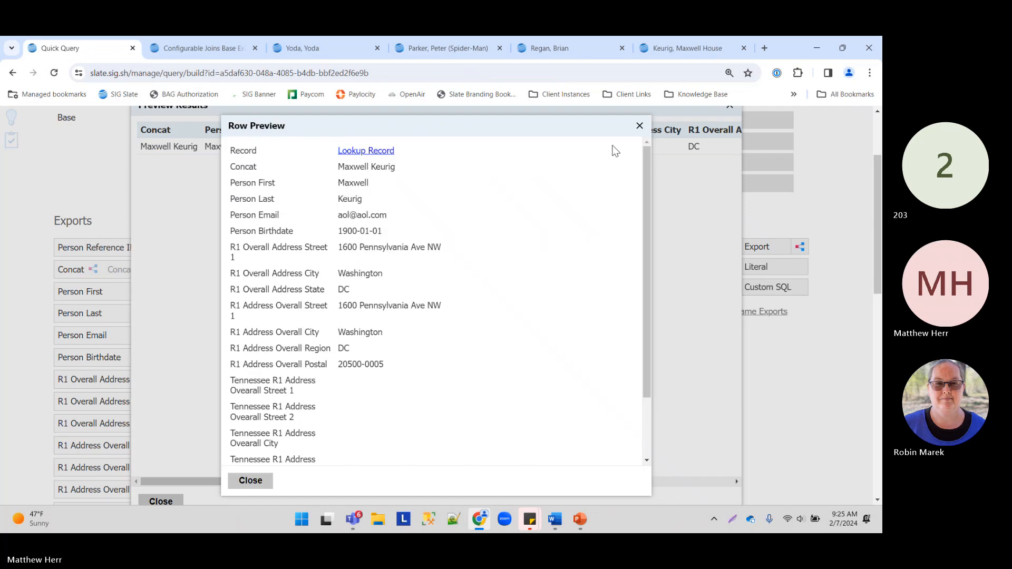
pyautogui.scroll(-3, 287, 430)
pyautogui.moveTo(344, 452); pyautogui.dragTo(230, 458)
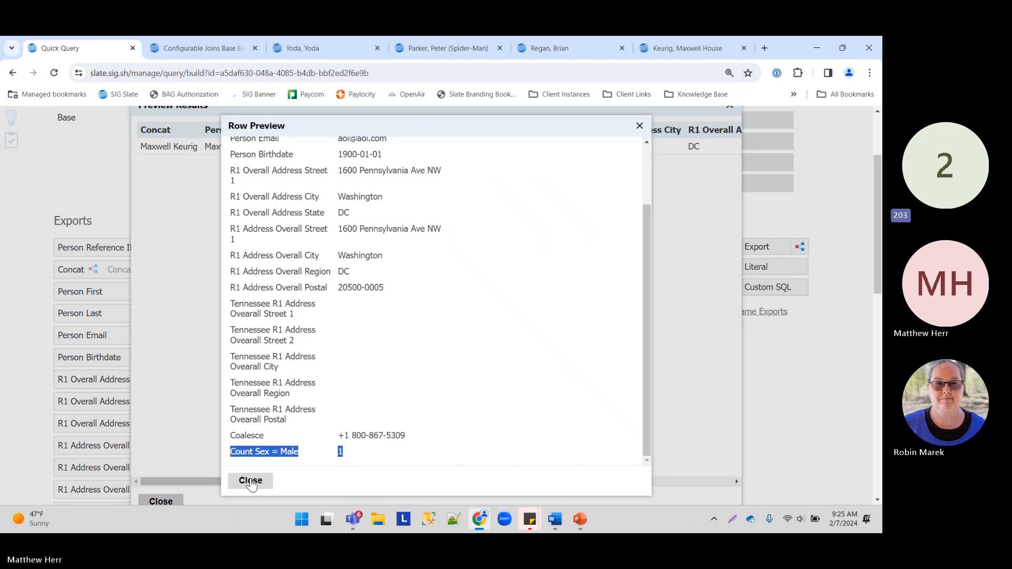
pyautogui.click(250, 481)
pyautogui.click(161, 501)
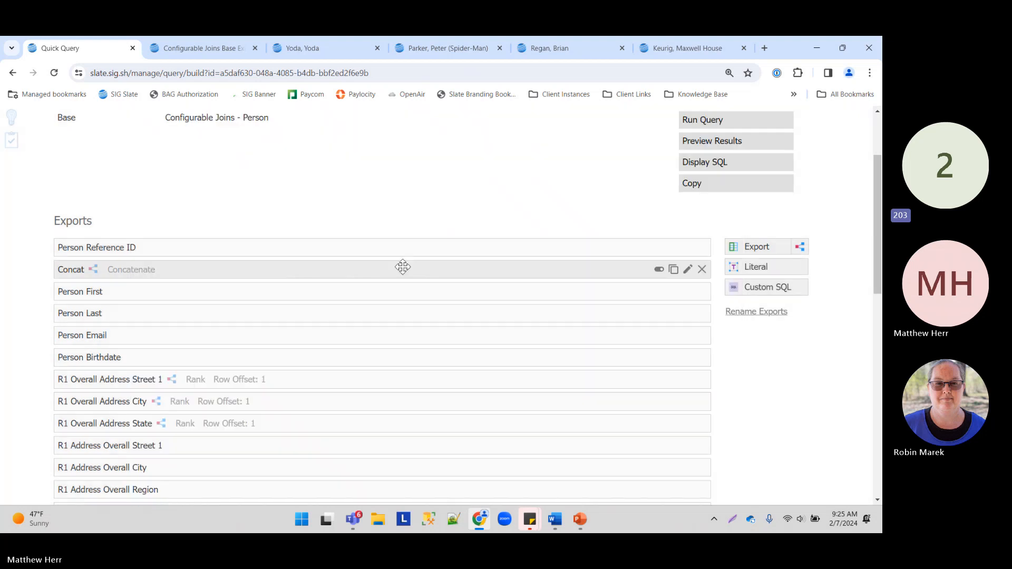
# Step: Add a new subquery export and switch its output from Existence to Dictionary
pyautogui.scroll(-6, 403, 267)
pyautogui.moveTo(799, 129); pyautogui.dragTo(357, 313)
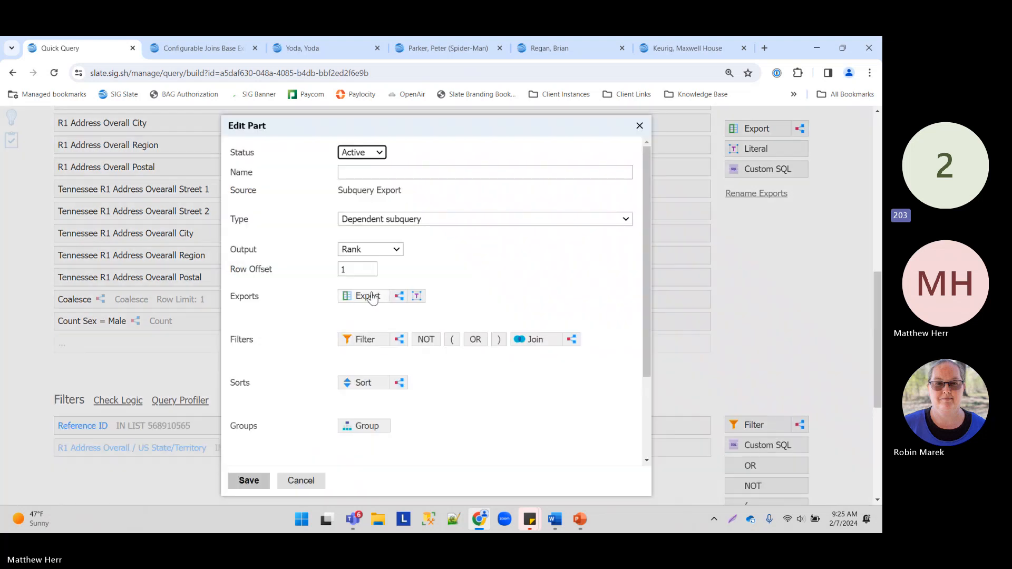
pyautogui.click(369, 251)
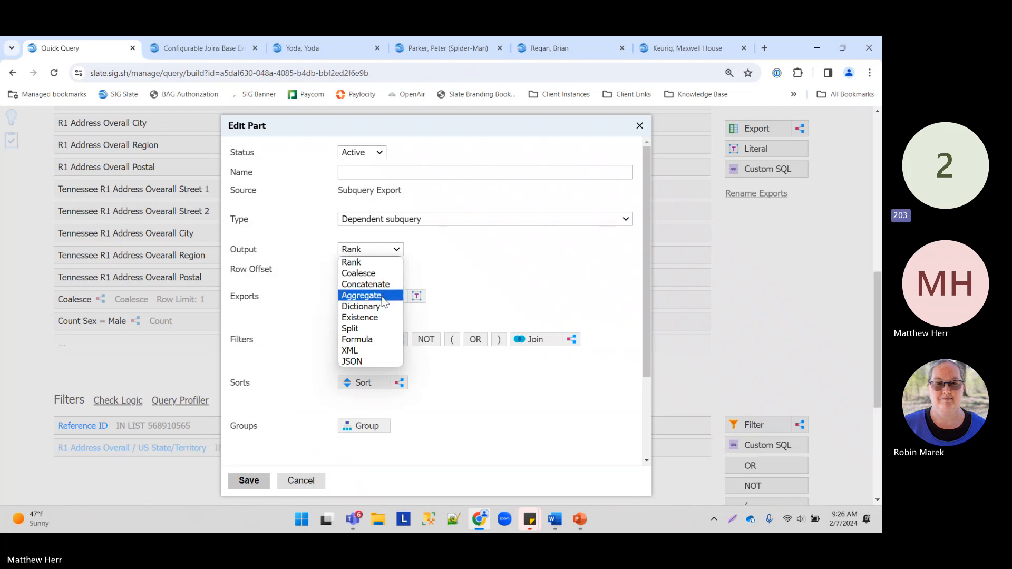
pyautogui.click(369, 317)
pyautogui.click(370, 250)
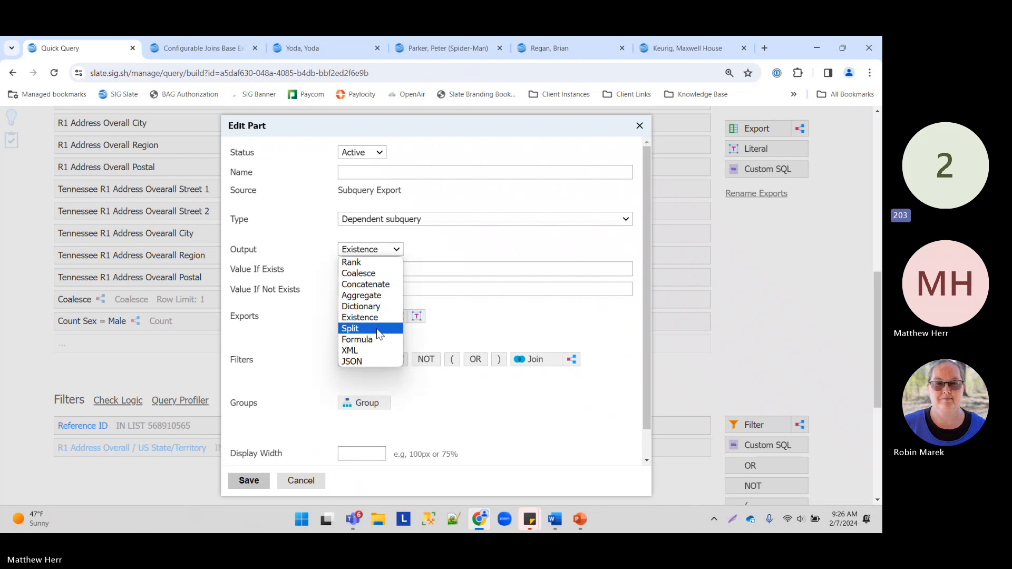
pyautogui.click(379, 307)
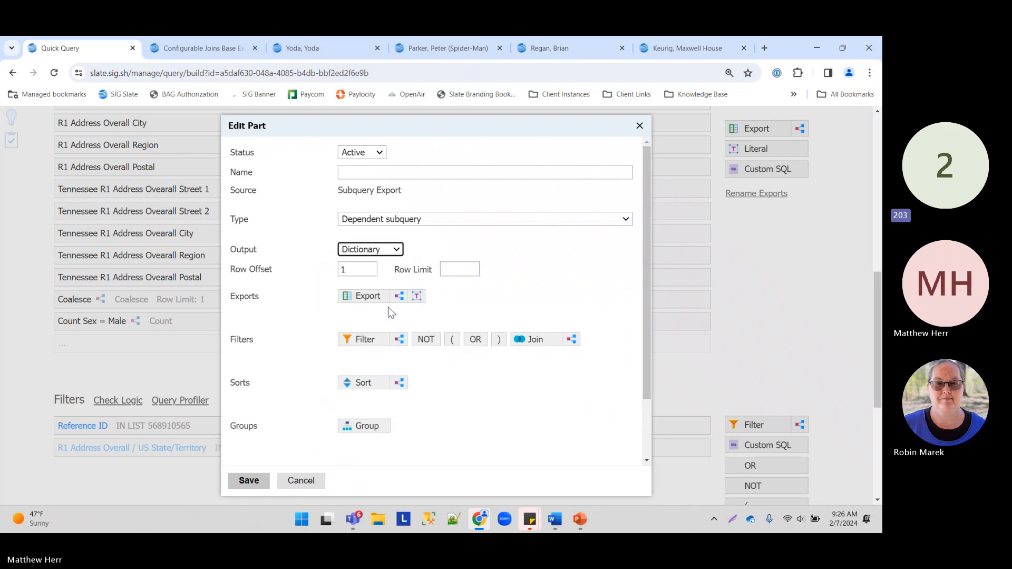
pyautogui.click(281, 318)
# Step: Add R1 Address Overall Street 1, City and Region as the dictionary's exports
pyautogui.click(366, 296)
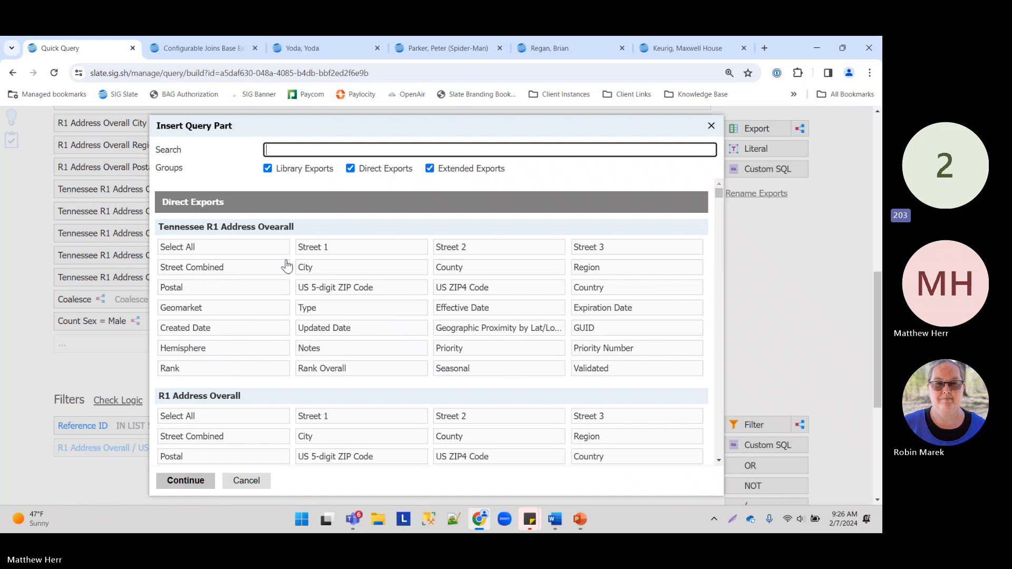
pyautogui.click(369, 252)
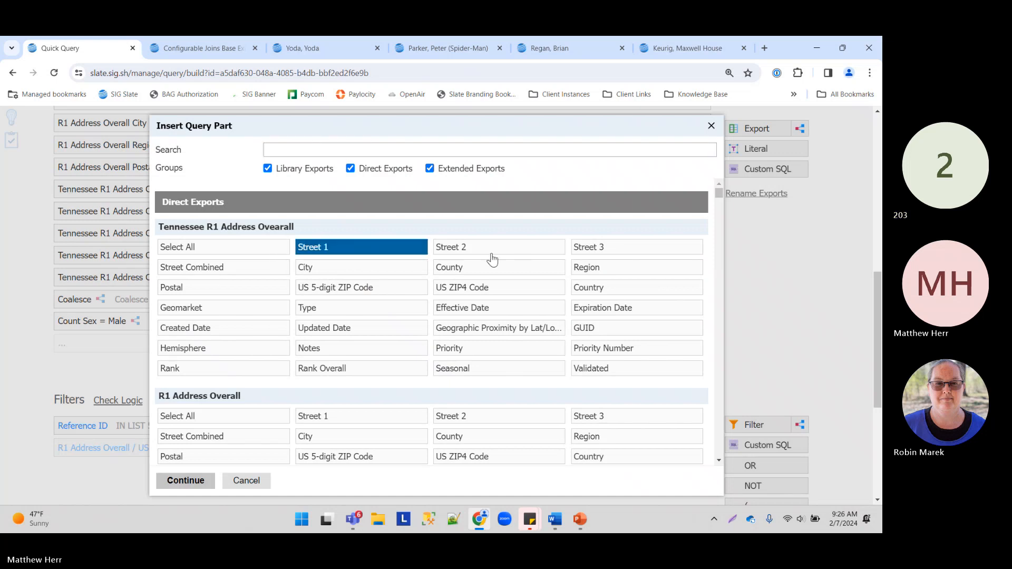
pyautogui.click(493, 257)
pyautogui.click(374, 251)
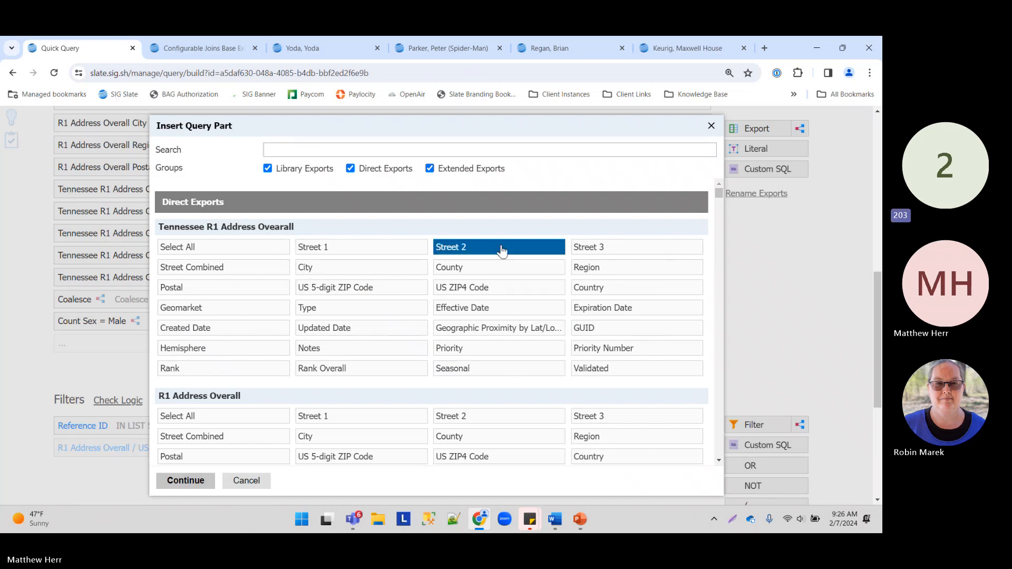
pyautogui.click(500, 250)
pyautogui.scroll(-3, 421, 280)
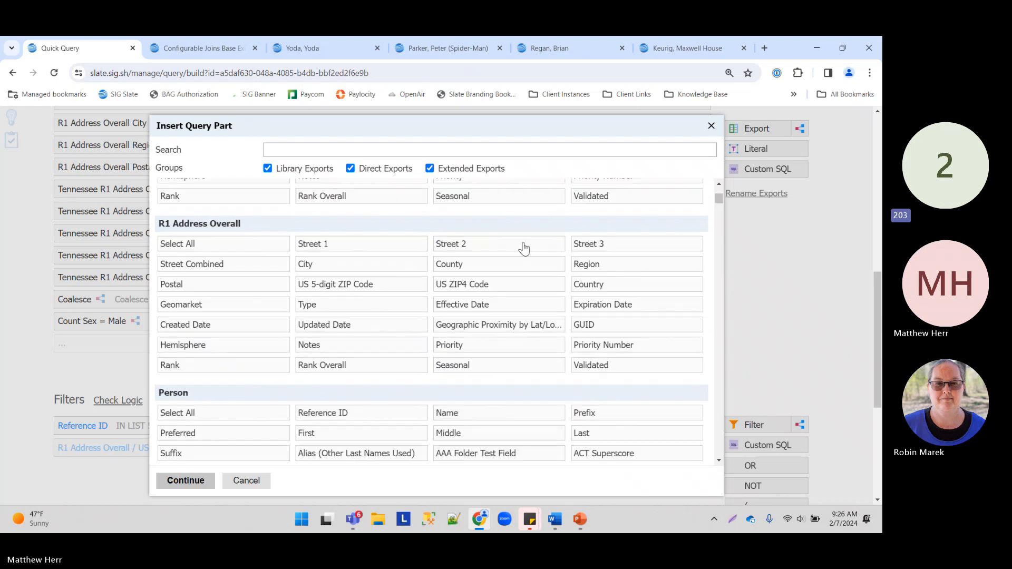
pyautogui.click(394, 250)
pyautogui.click(352, 272)
pyautogui.click(611, 266)
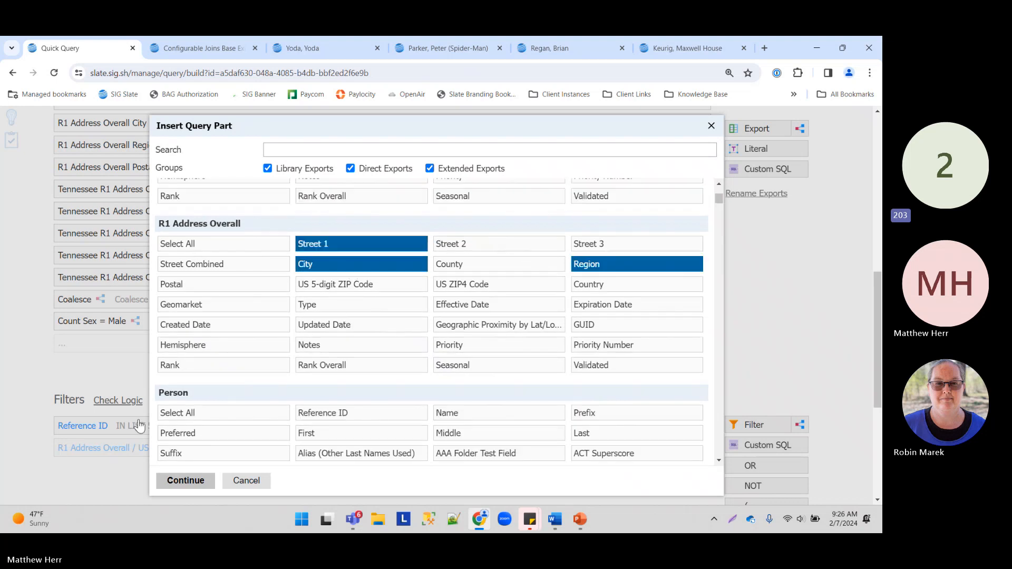
pyautogui.click(200, 478)
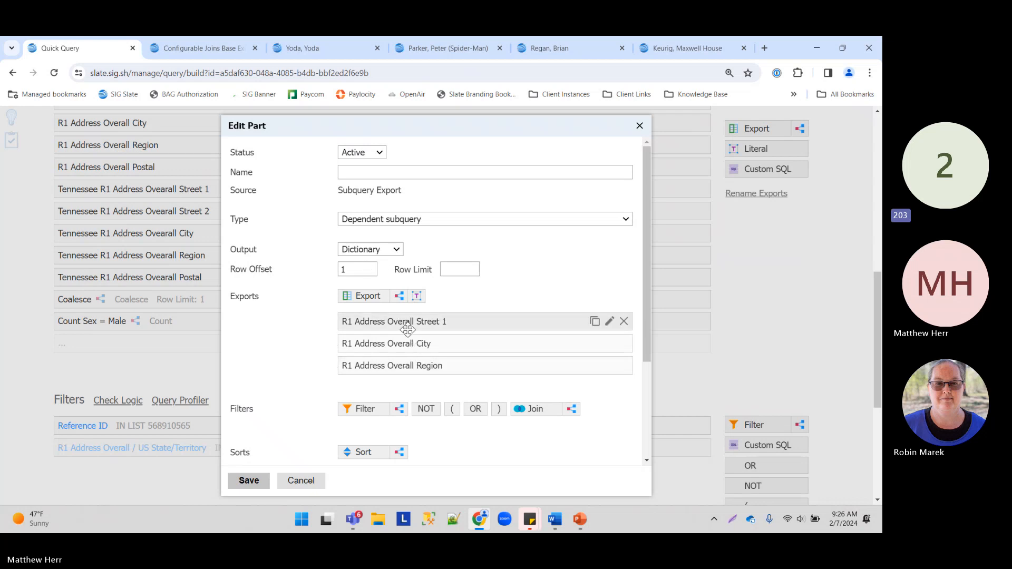
# Step: Name the subquery 'address dictionary' and save it
pyautogui.click(363, 173)
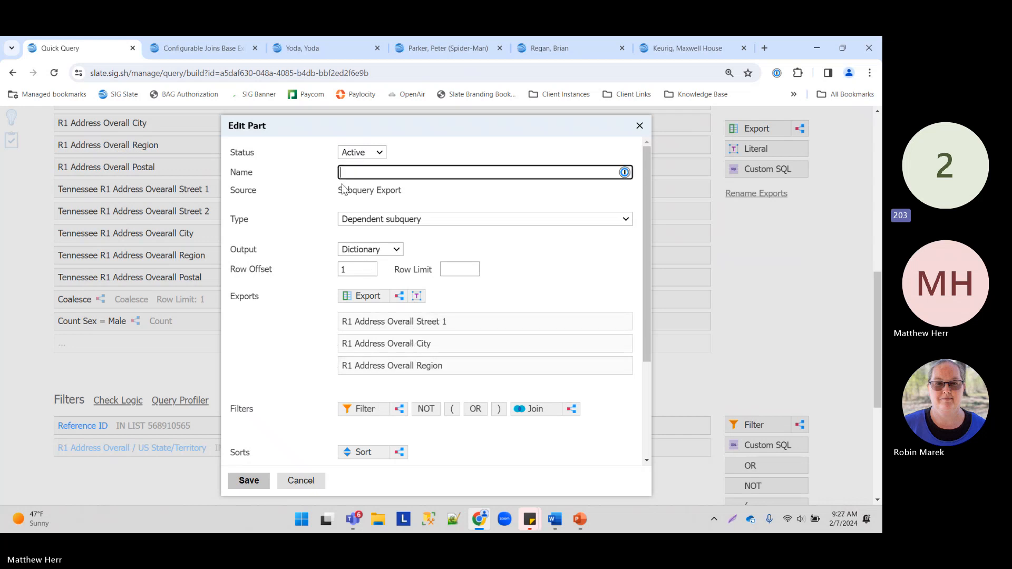
pyautogui.write('address dictionary')
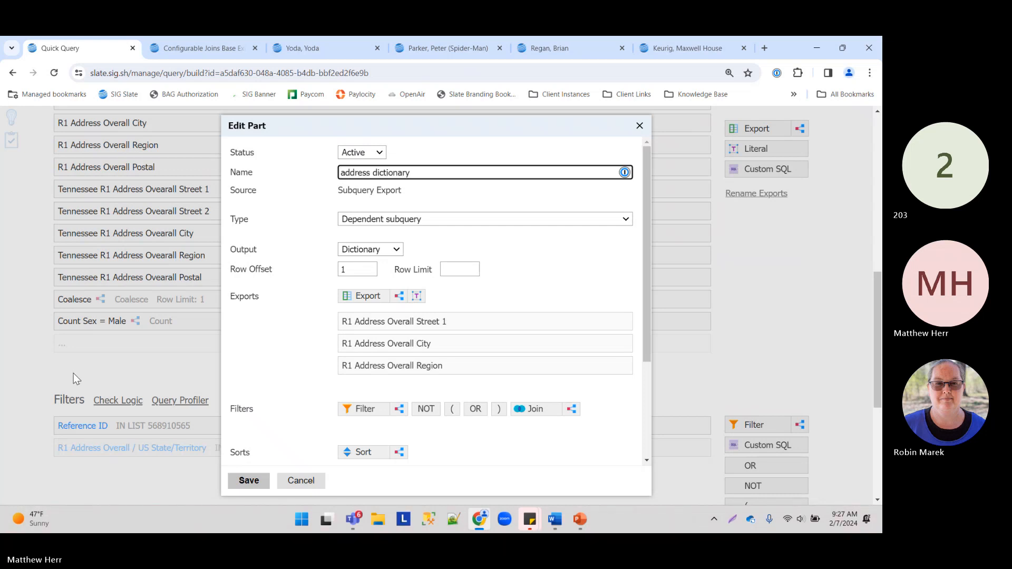
pyautogui.click(249, 480)
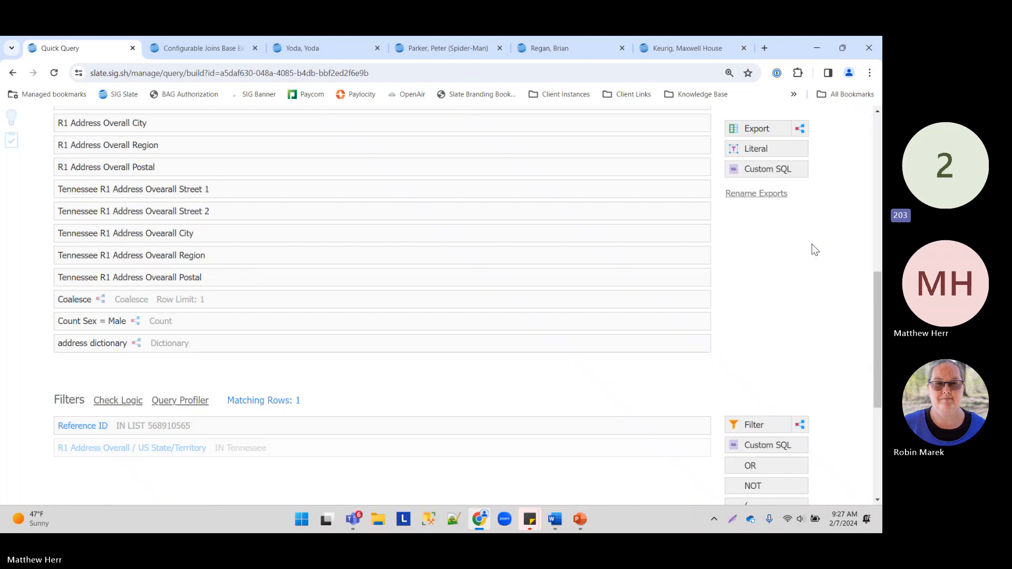
pyautogui.scroll(6, 764, 211)
# Step: Preview the result row and highlight the address dictionary's Street 1, City and Region XML
pyautogui.click(711, 140)
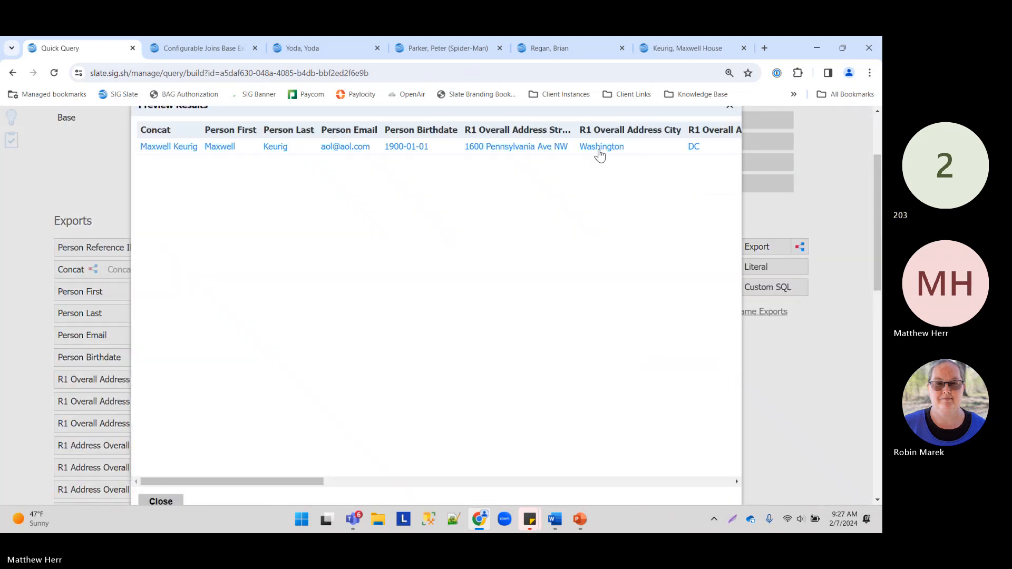
pyautogui.click(600, 150)
pyautogui.scroll(-3, 316, 416)
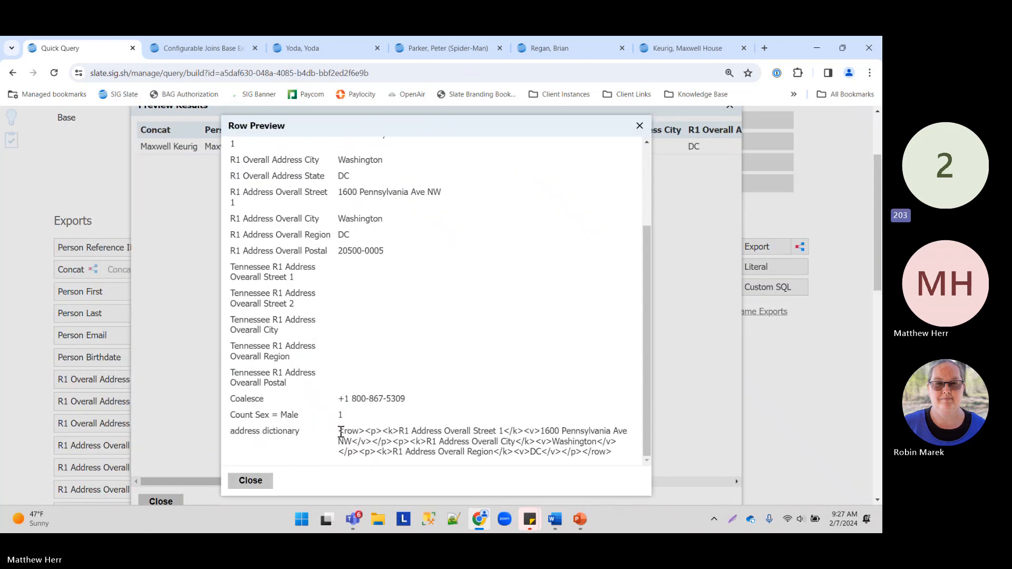
pyautogui.moveTo(339, 431); pyautogui.dragTo(620, 460)
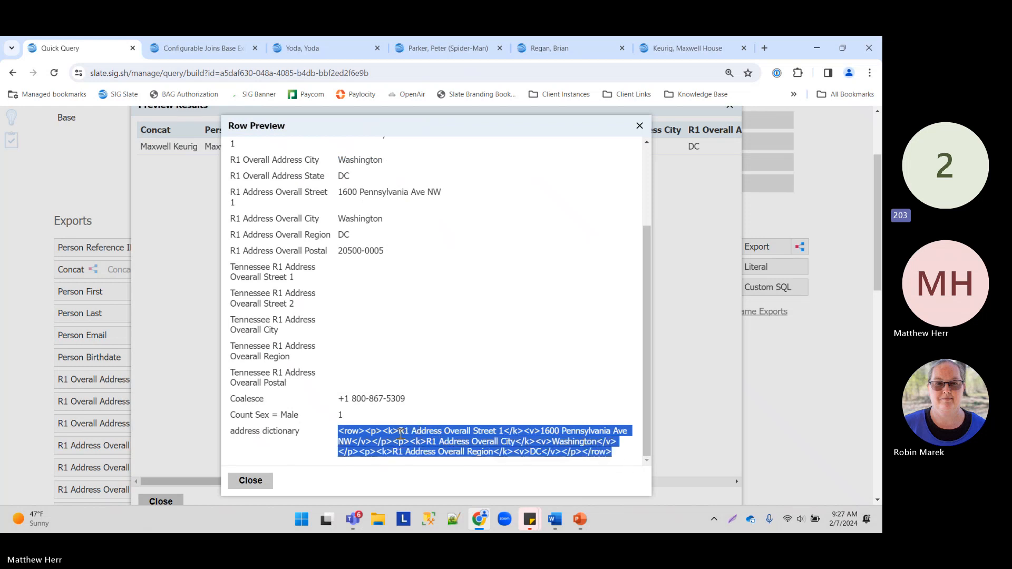
pyautogui.click(383, 442)
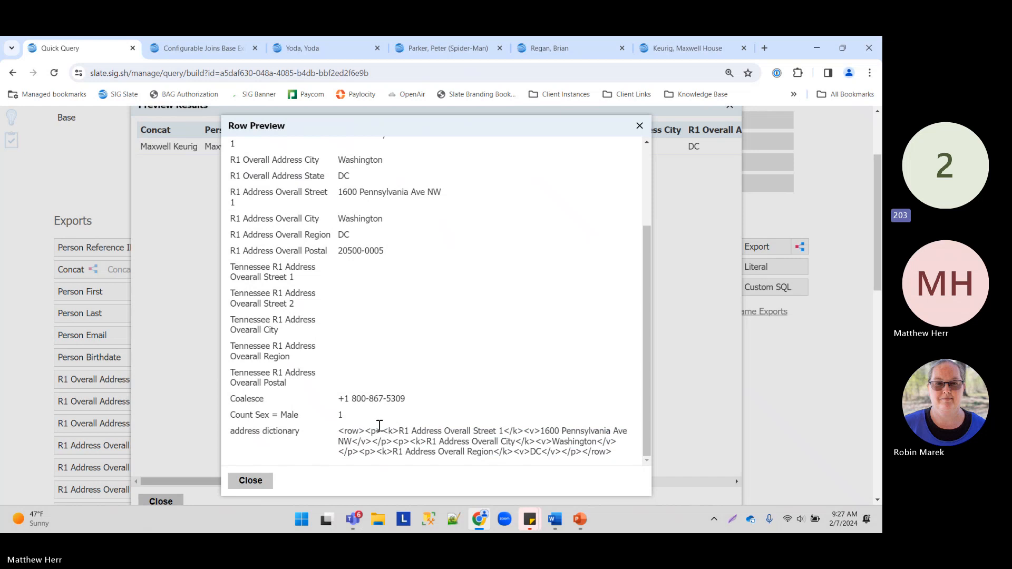
pyautogui.moveTo(339, 430); pyautogui.dragTo(620, 460)
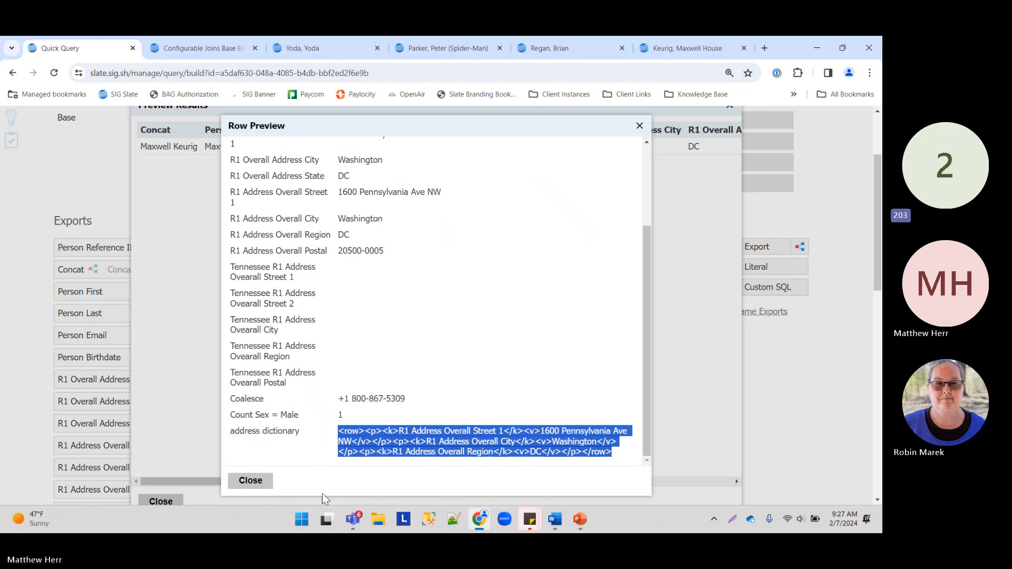
pyautogui.click(232, 481)
# Step: Add a new Existence-output subquery export below address dictionary
pyautogui.click(168, 501)
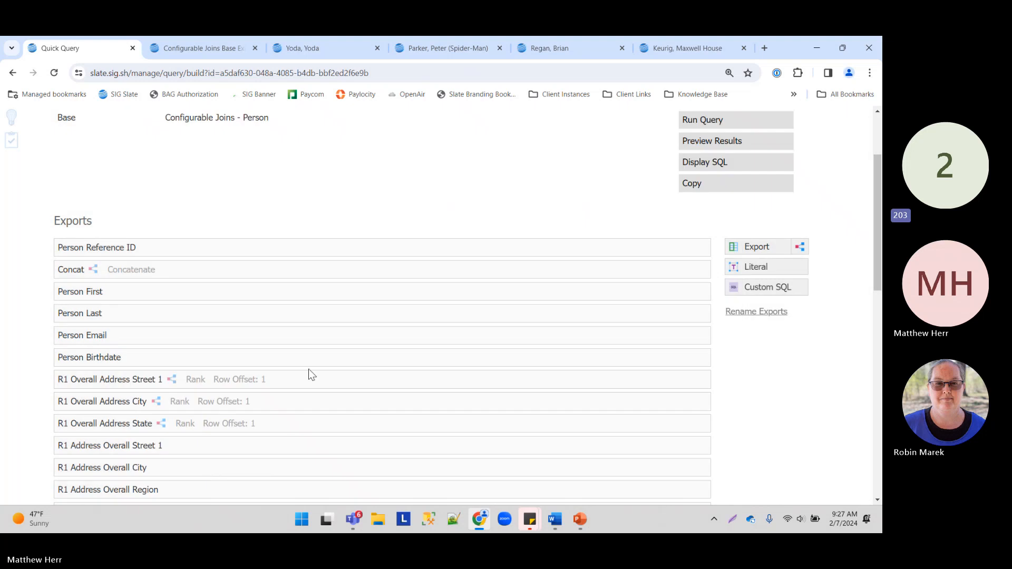
pyautogui.scroll(-3, 196, 464)
pyautogui.scroll(-5, 195, 443)
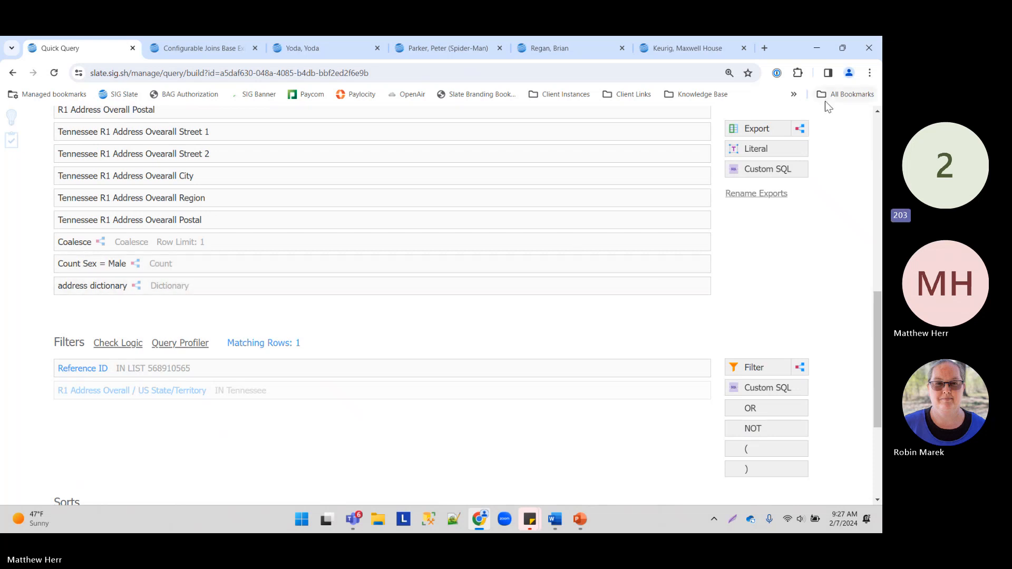
pyautogui.moveTo(800, 129); pyautogui.dragTo(298, 316)
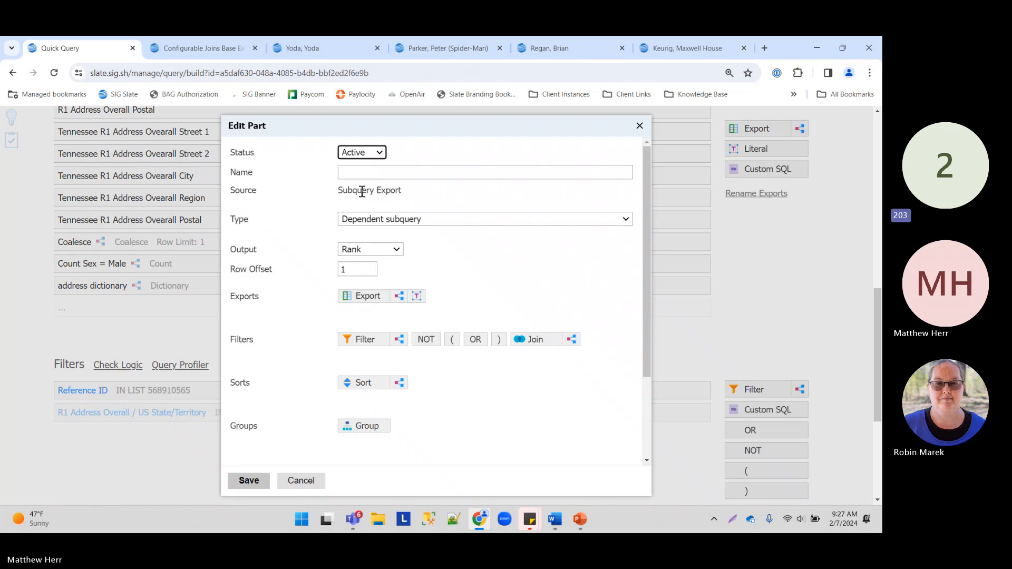
pyautogui.click(370, 250)
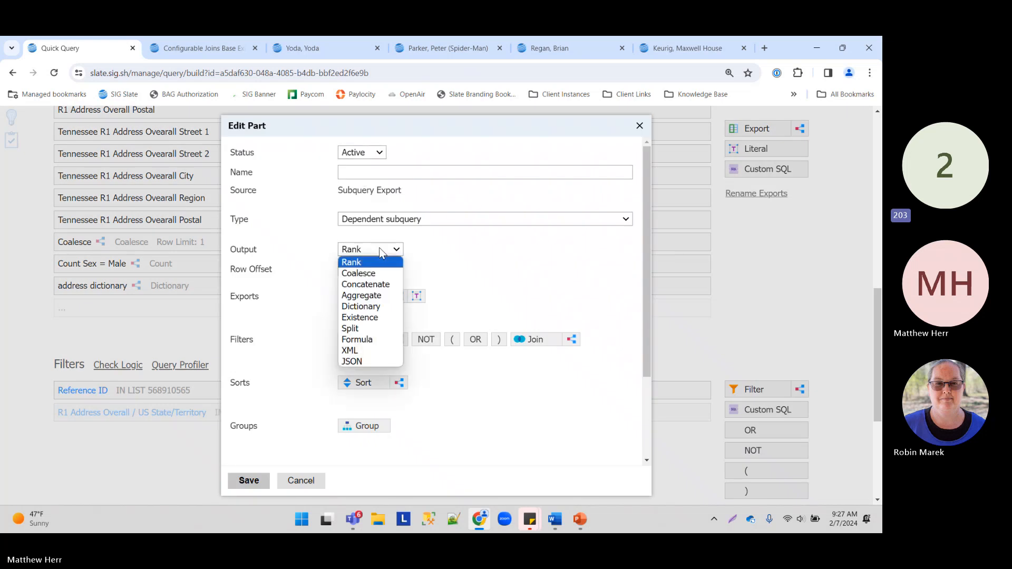
pyautogui.click(376, 317)
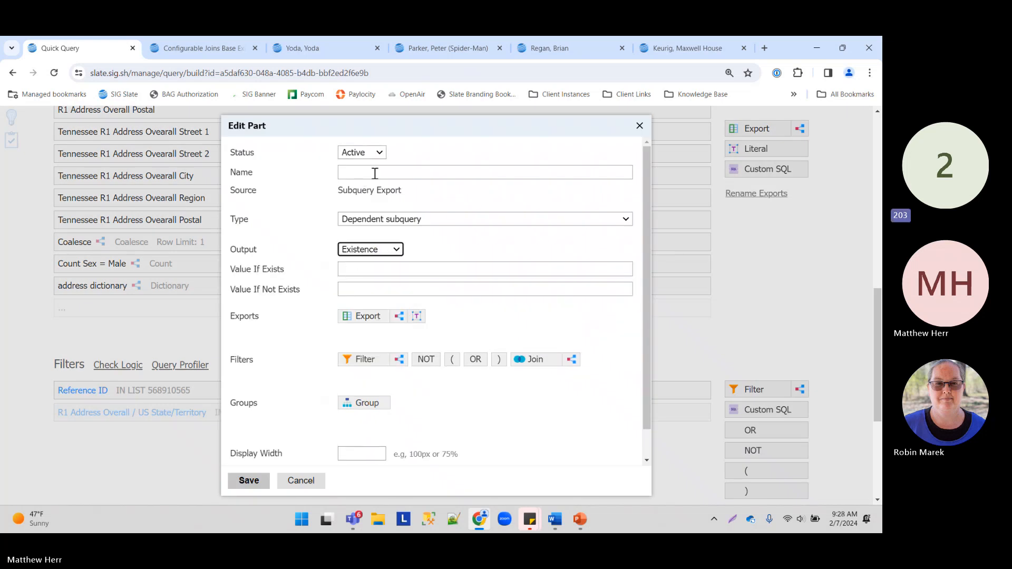
# Step: Name it Male Exists, returning 'It's a boy!' if found and 'Girls Rule!' otherwise
pyautogui.click(358, 166)
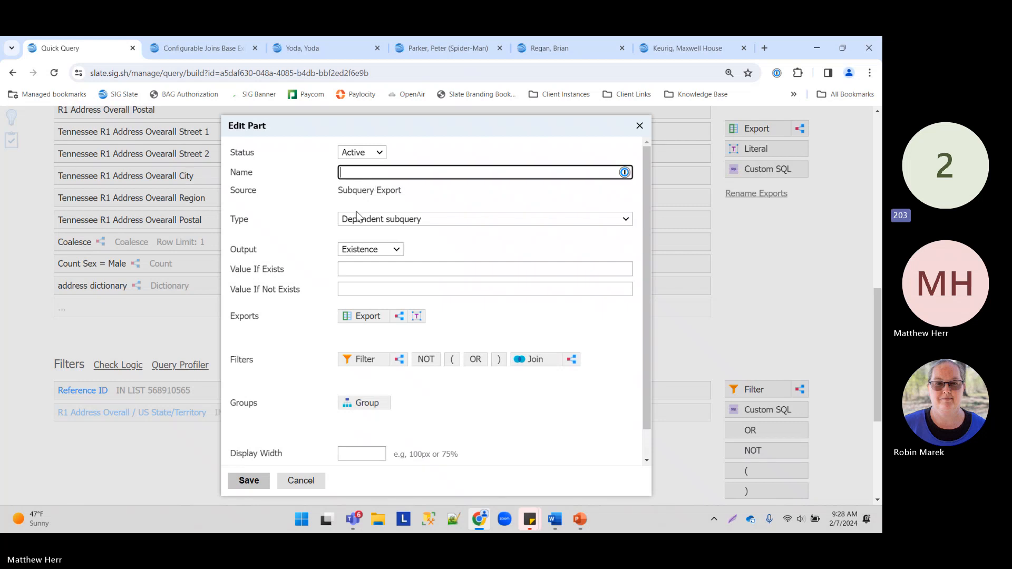
pyautogui.write('Male Exists')
pyautogui.click(341, 270)
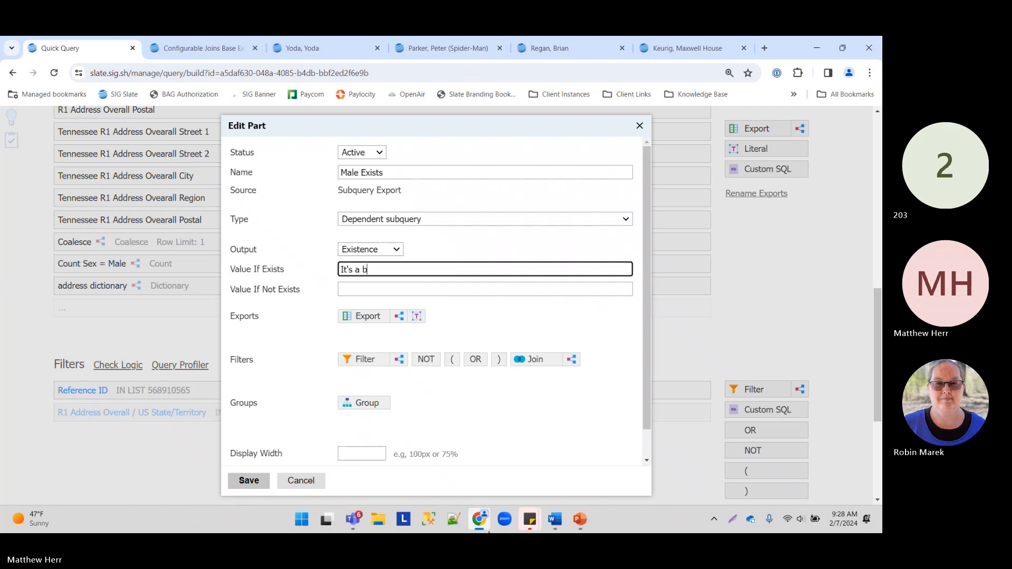
pyautogui.click(424, 289)
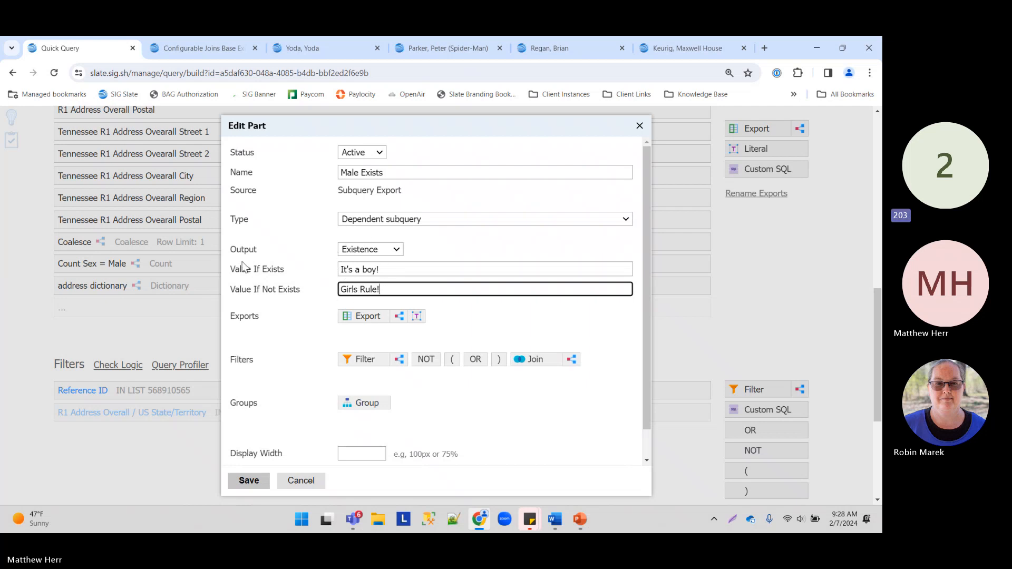
pyautogui.moveTo(230, 269); pyautogui.dragTo(328, 277)
pyautogui.moveTo(242, 290); pyautogui.dragTo(416, 309)
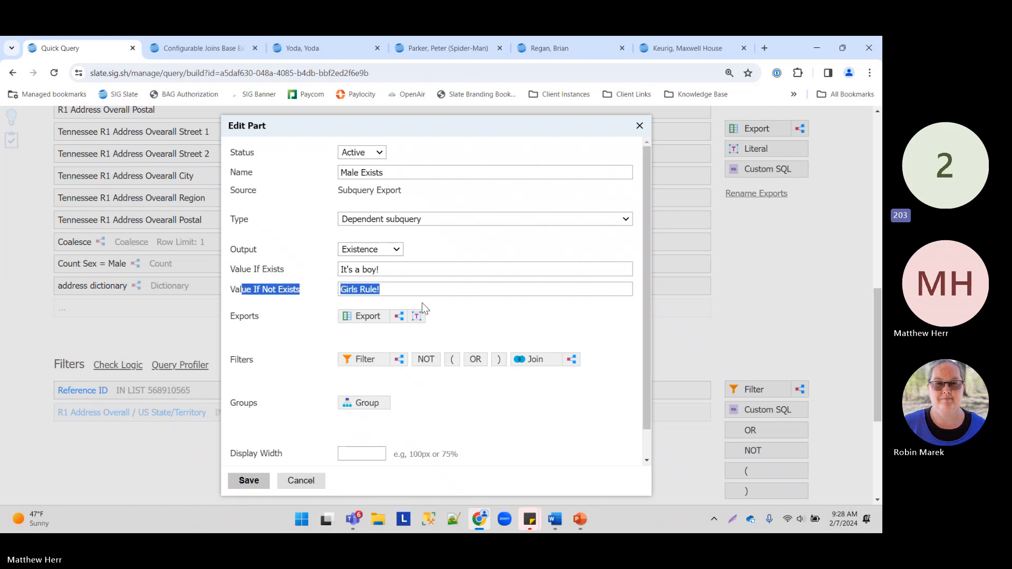
pyautogui.click(284, 332)
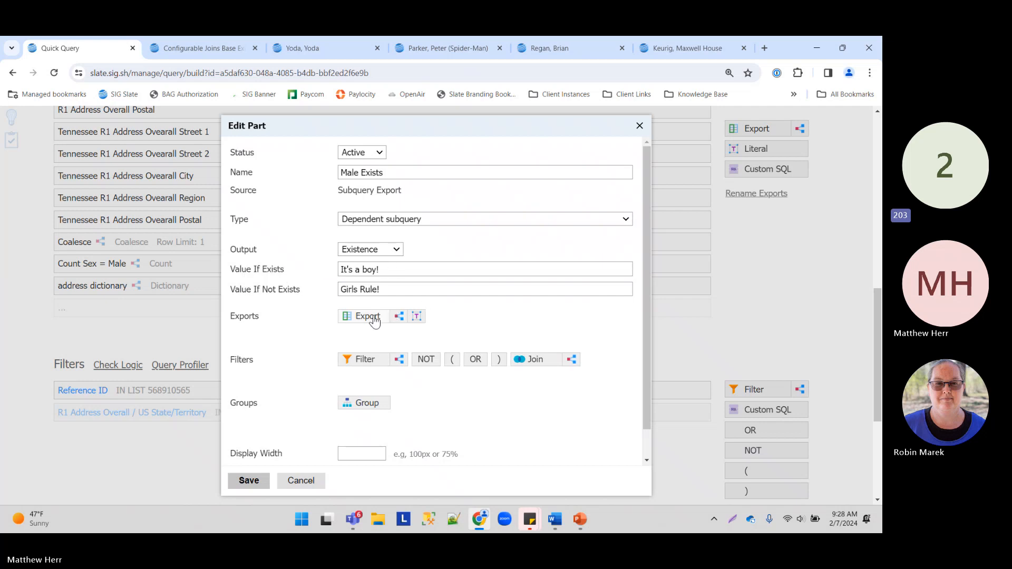
# Step: Add a direct Sex filter limited to Male to the Male Exists subquery
pyautogui.click(363, 361)
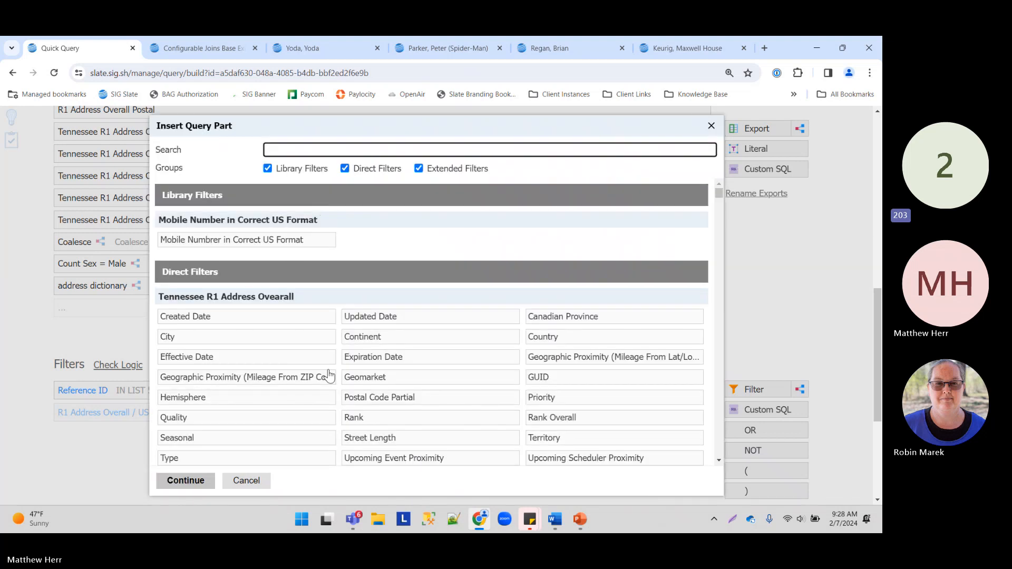
pyautogui.scroll(-14, 330, 375)
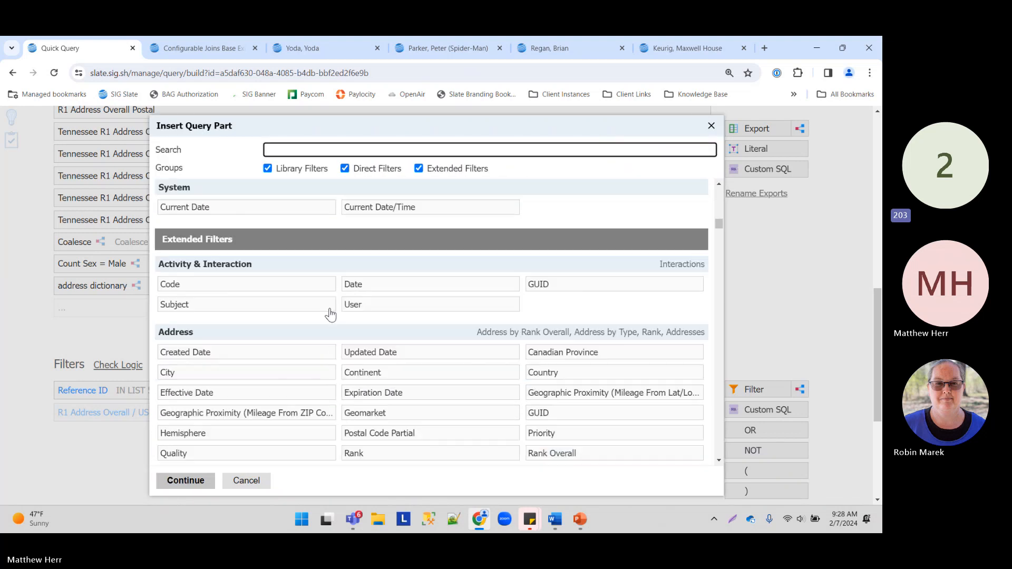
pyautogui.scroll(-2, 327, 309)
pyautogui.write('sex')
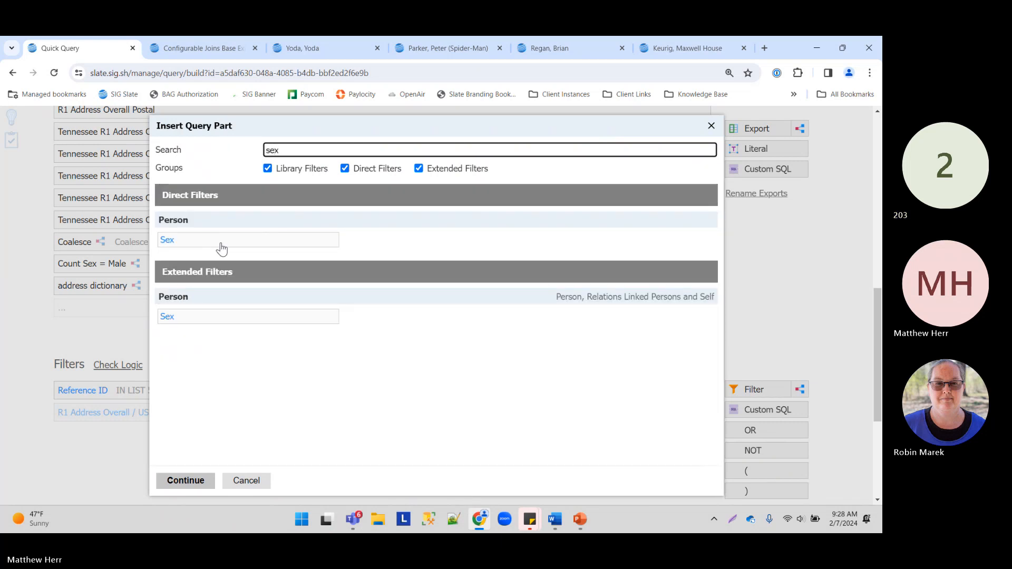
pyautogui.click(222, 241)
pyautogui.click(185, 481)
pyautogui.click(369, 260)
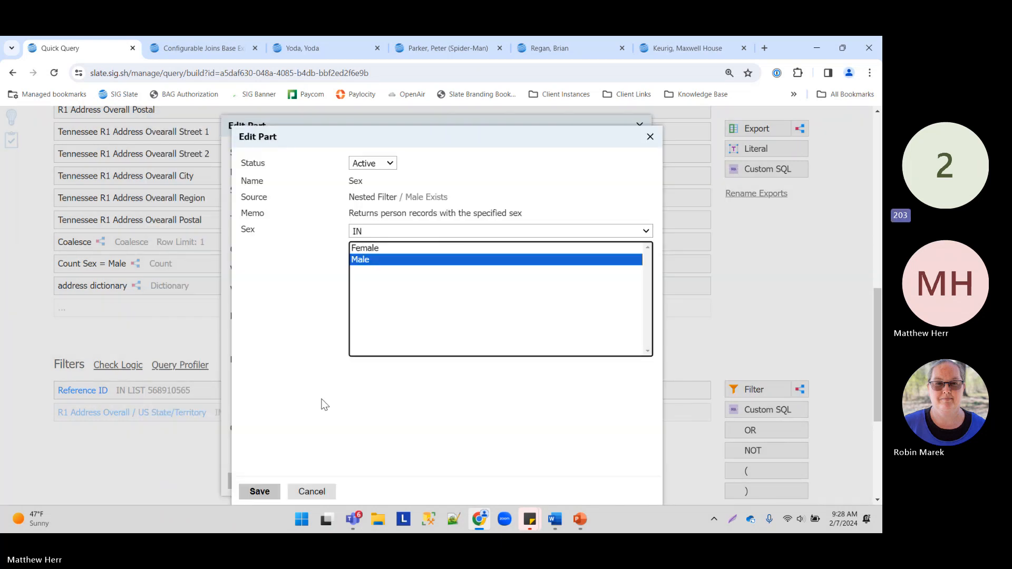
pyautogui.click(259, 491)
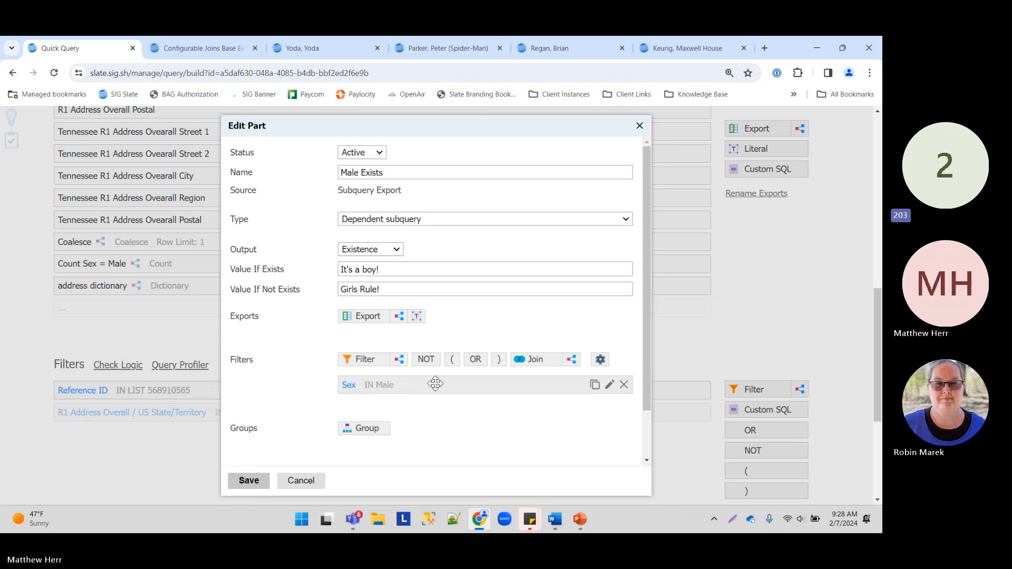
# Step: Review the existence values and save the Male Exists export
pyautogui.tripleClick(404, 264)
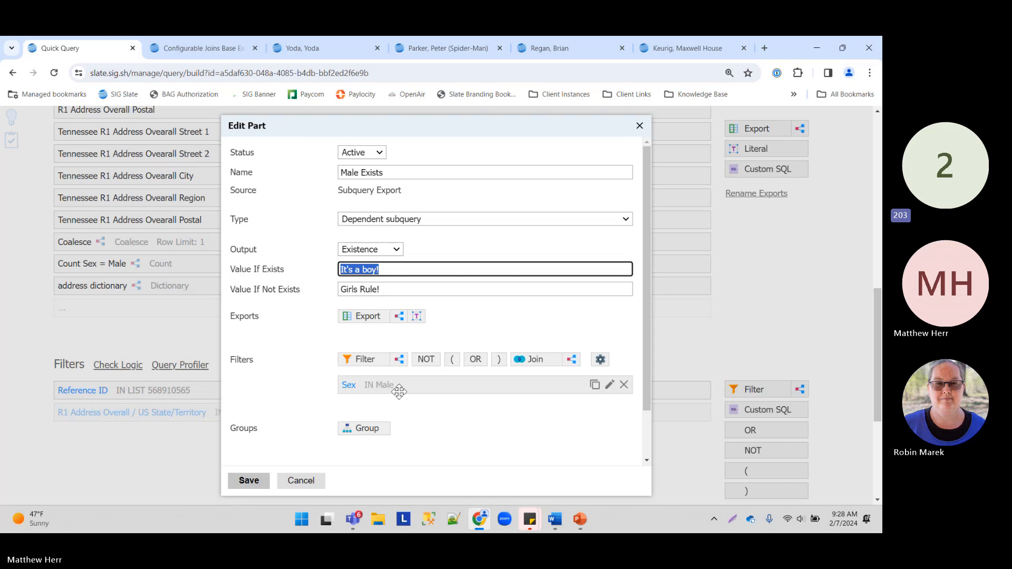
pyautogui.press('Tab')
pyautogui.click(248, 480)
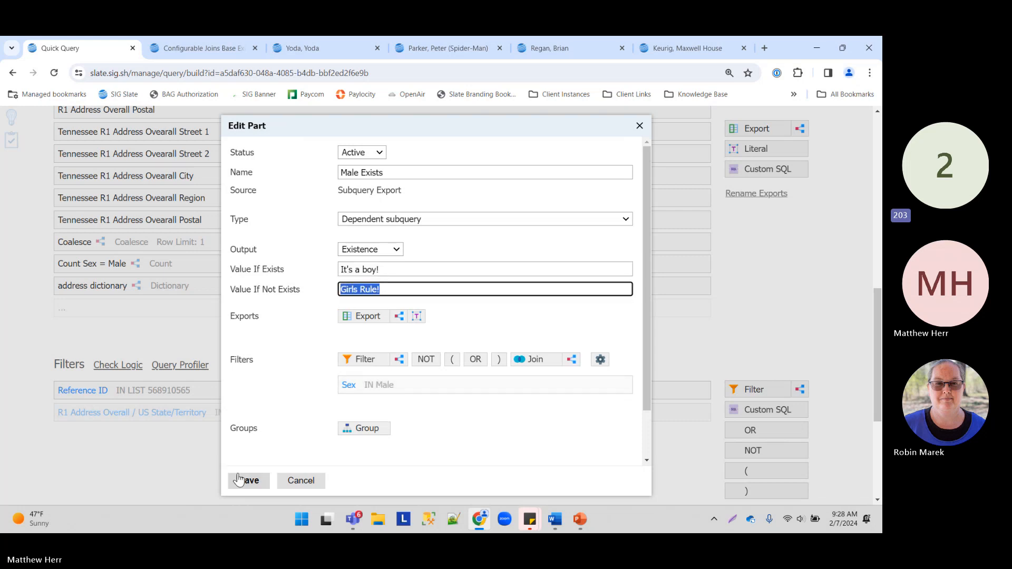
pyautogui.scroll(5, 799, 214)
pyautogui.scroll(4, 799, 214)
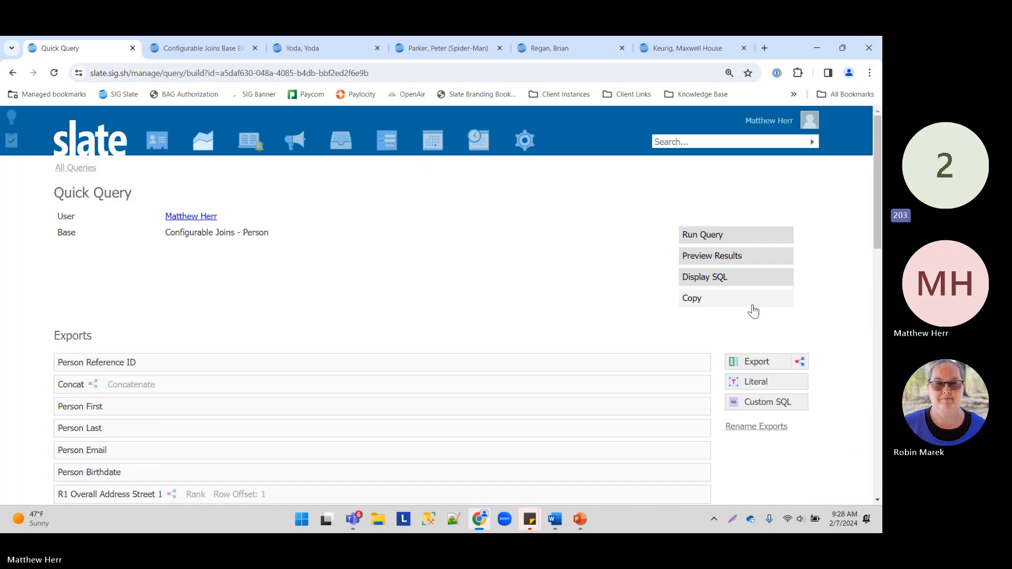
# Step: Preview the result row to confirm Male Exists returns 'It's a boy!', then open the applicant's record
pyautogui.click(731, 254)
pyautogui.click(535, 149)
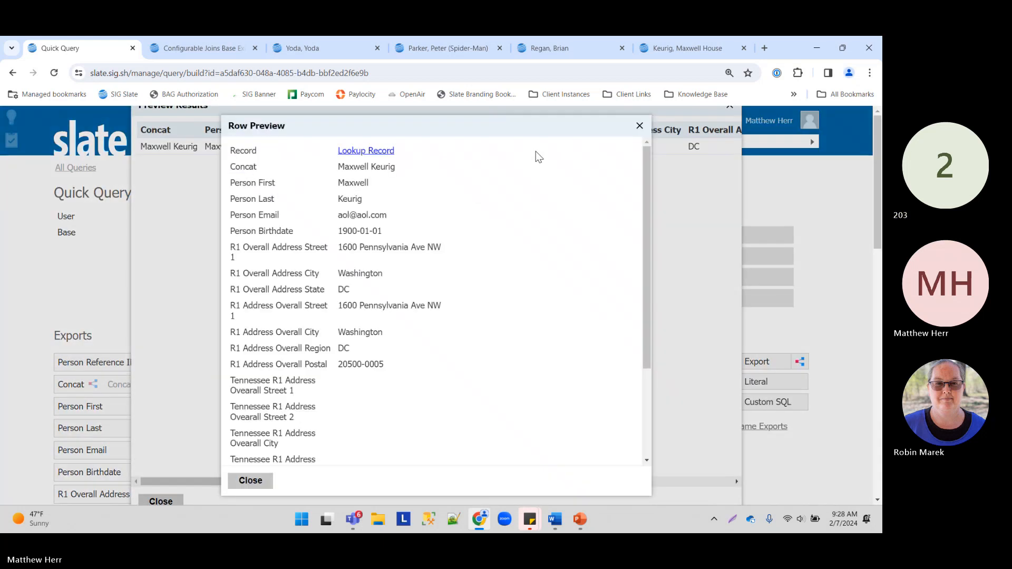
pyautogui.scroll(-5, 448, 182)
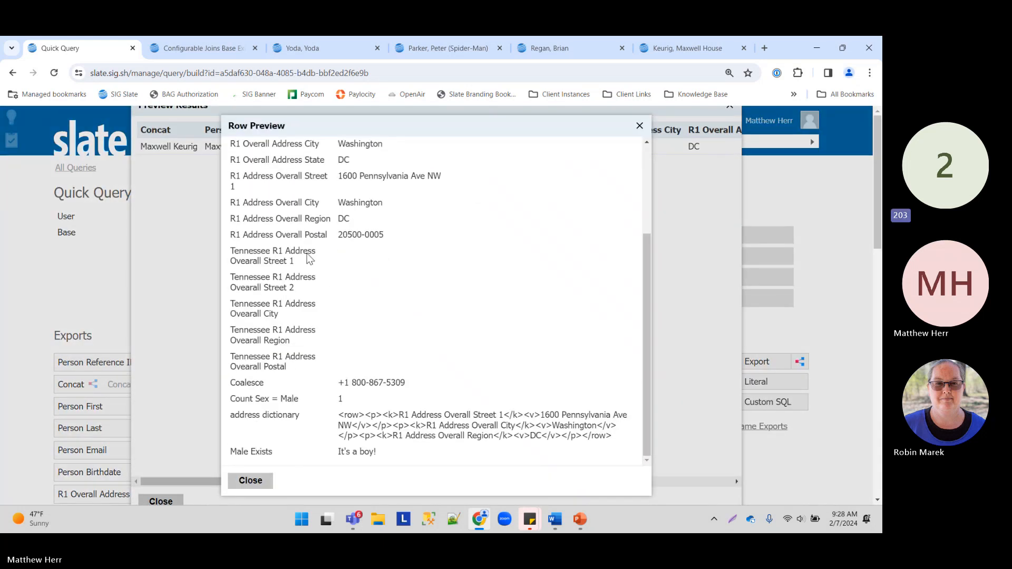
pyautogui.moveTo(244, 452); pyautogui.dragTo(441, 456)
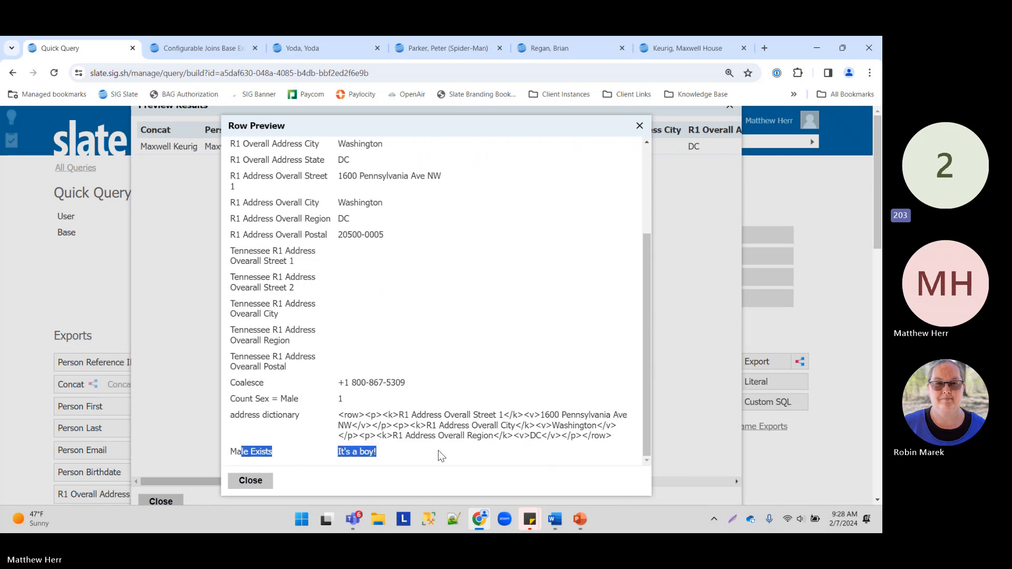
pyautogui.click(252, 479)
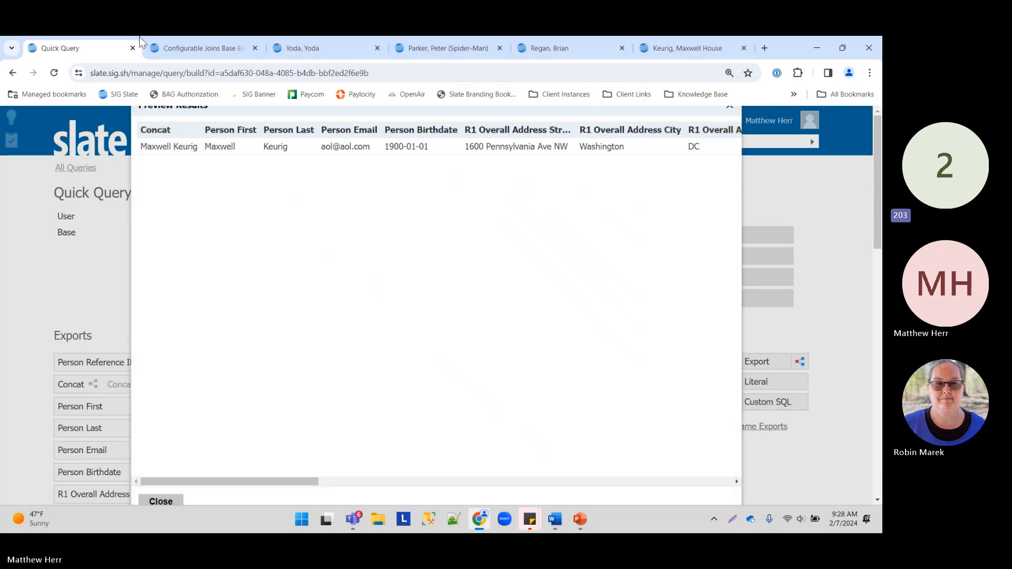
pyautogui.click(696, 48)
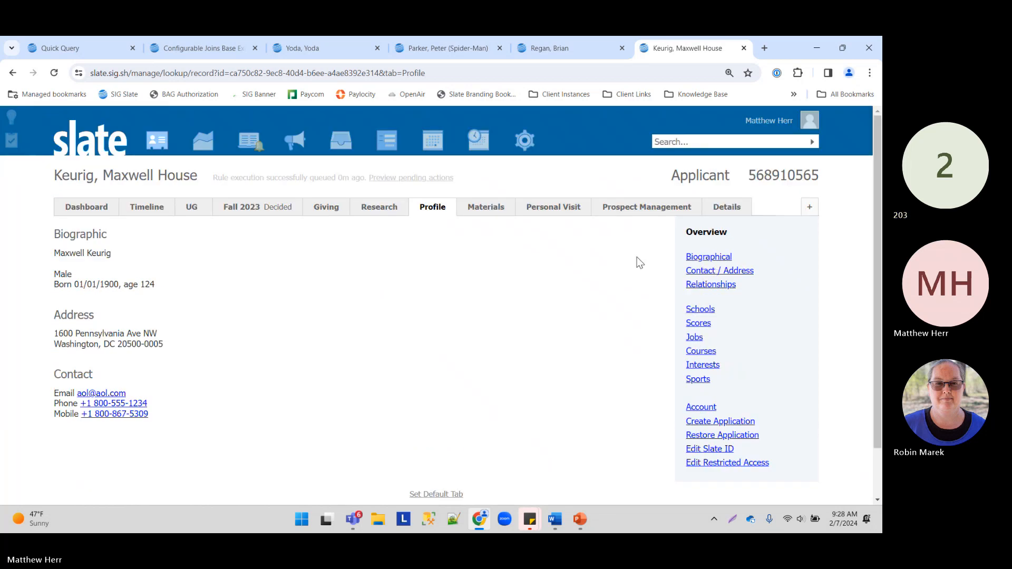
# Step: Change the applicant's sex to Female in the Biographical details and save
pyautogui.click(722, 257)
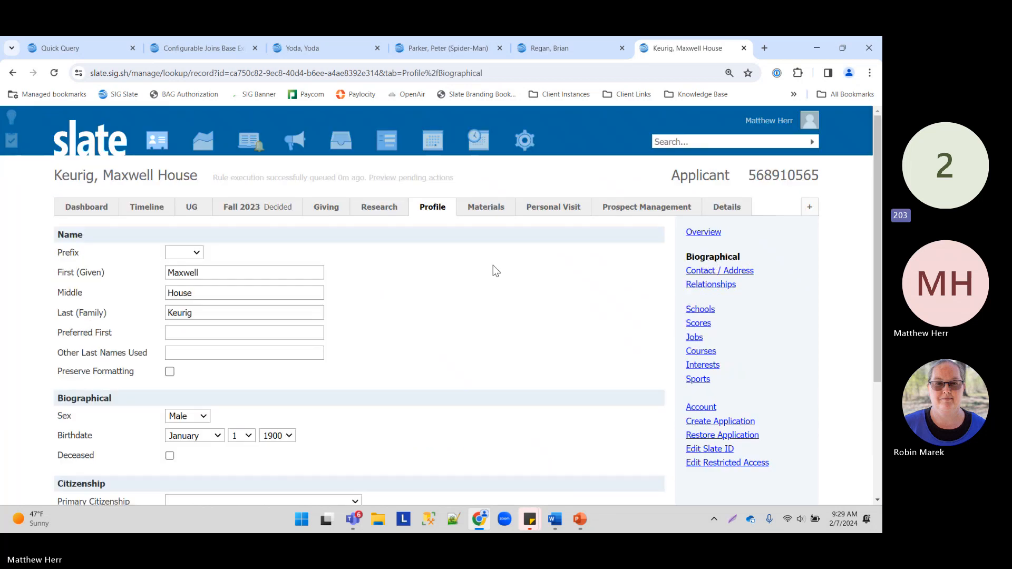
pyautogui.click(187, 416)
pyautogui.click(179, 441)
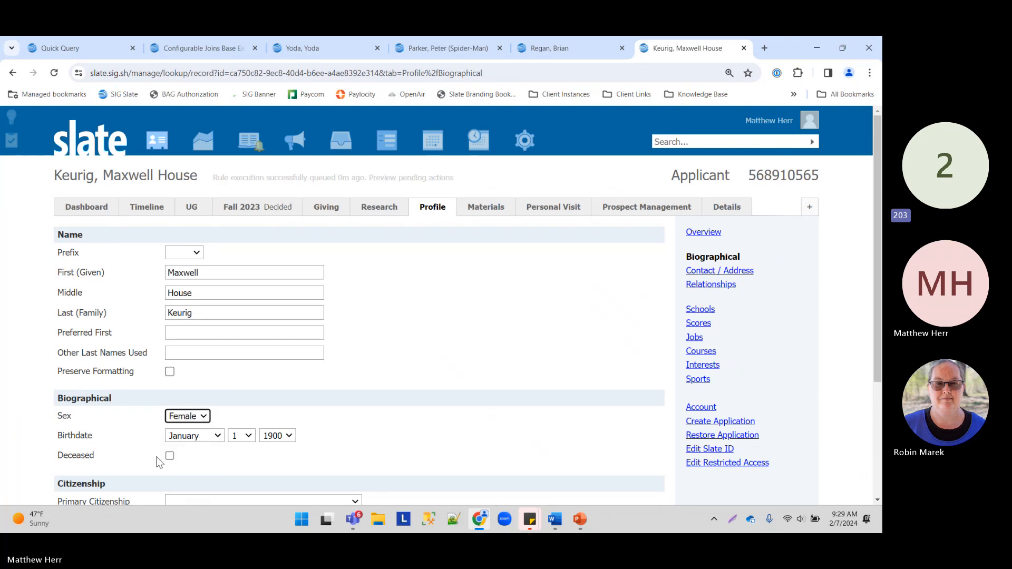
pyautogui.scroll(-3, 84, 416)
pyautogui.click(82, 412)
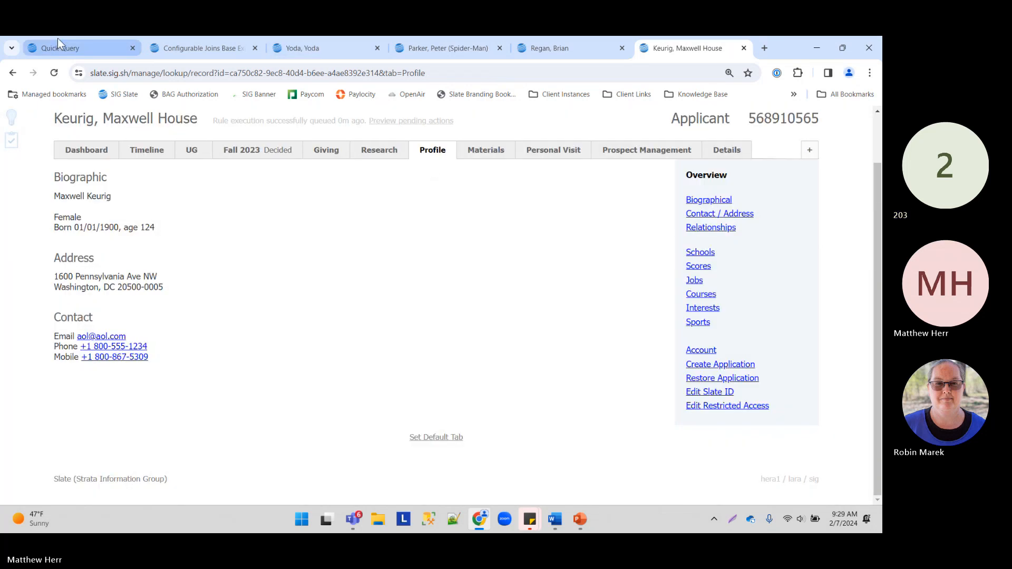
# Step: Re-preview the query and confirm Male Exists now returns 'Girls Rule!'
pyautogui.click(78, 47)
pyautogui.click(161, 502)
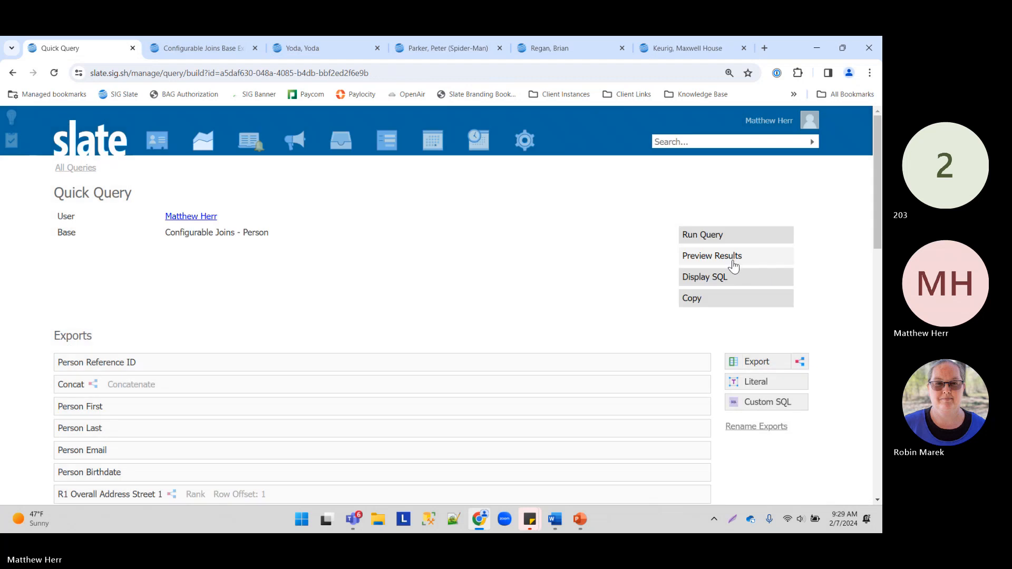
pyautogui.click(725, 261)
pyautogui.click(363, 147)
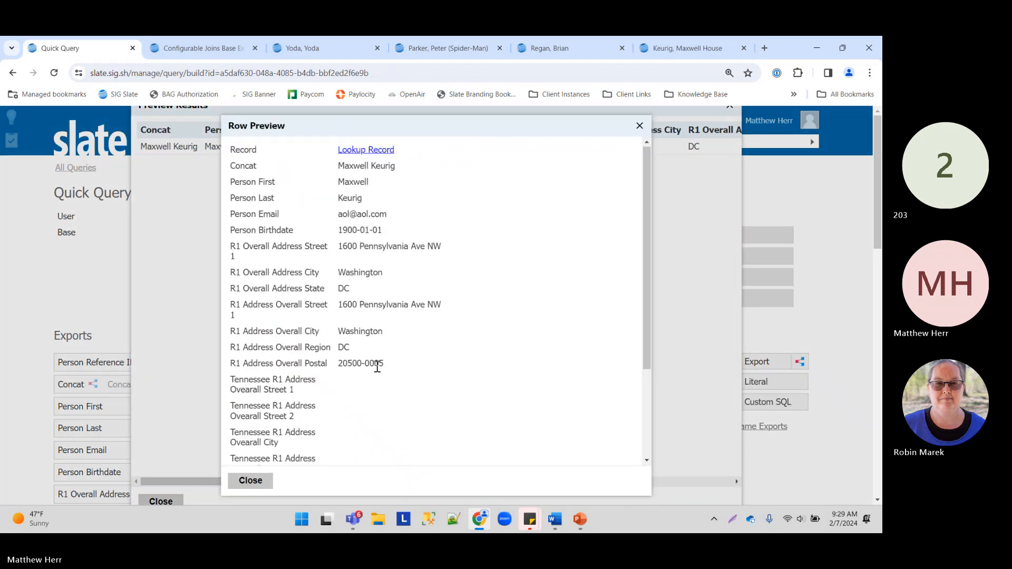
pyautogui.scroll(-3, 341, 452)
pyautogui.moveTo(339, 453); pyautogui.dragTo(413, 463)
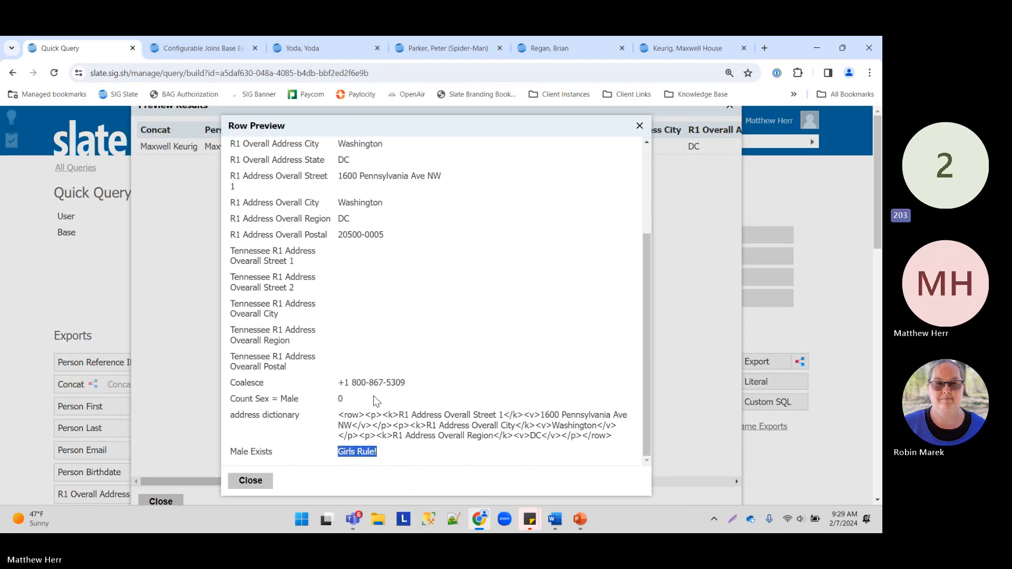
pyautogui.moveTo(231, 452); pyautogui.dragTo(273, 452)
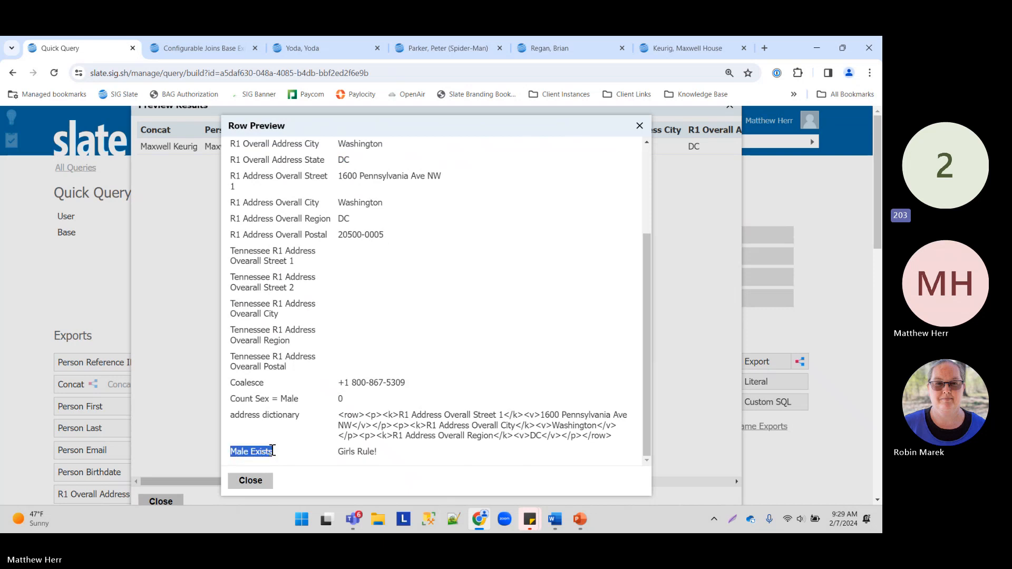
pyautogui.moveTo(343, 463); pyautogui.dragTo(425, 452)
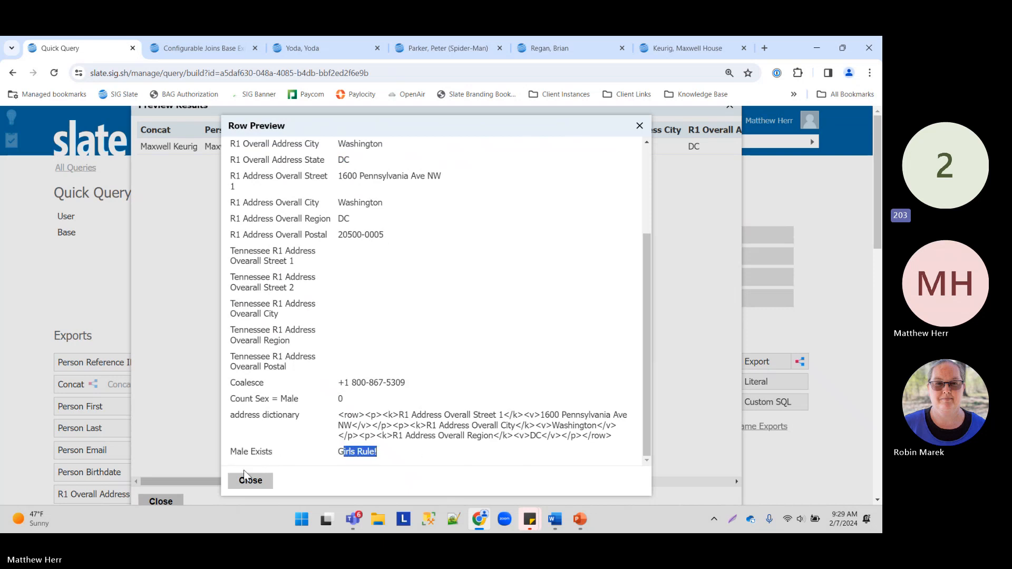
pyautogui.click(250, 481)
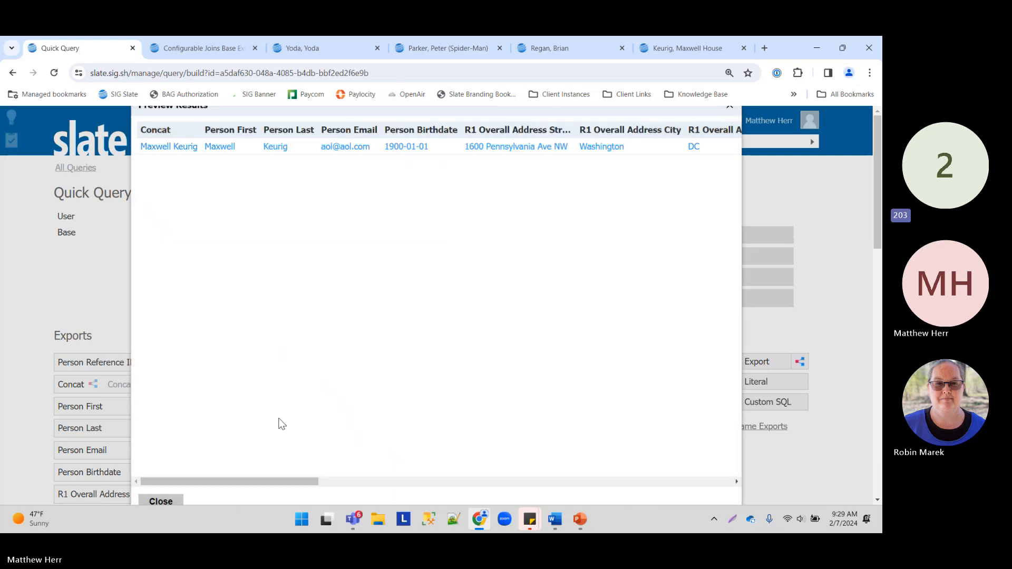
pyautogui.click(160, 499)
pyautogui.scroll(-8, 219, 423)
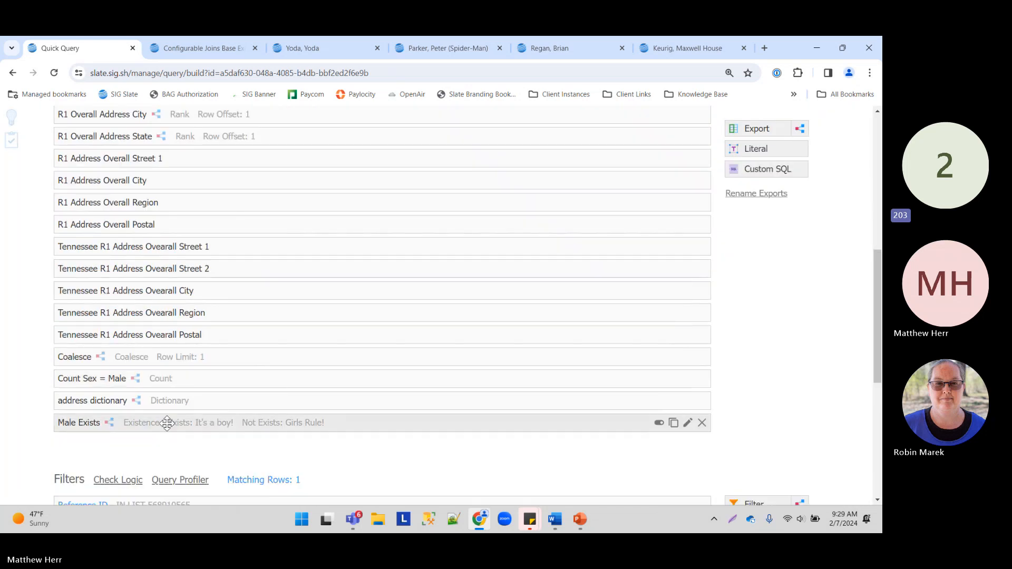
pyautogui.click(302, 423)
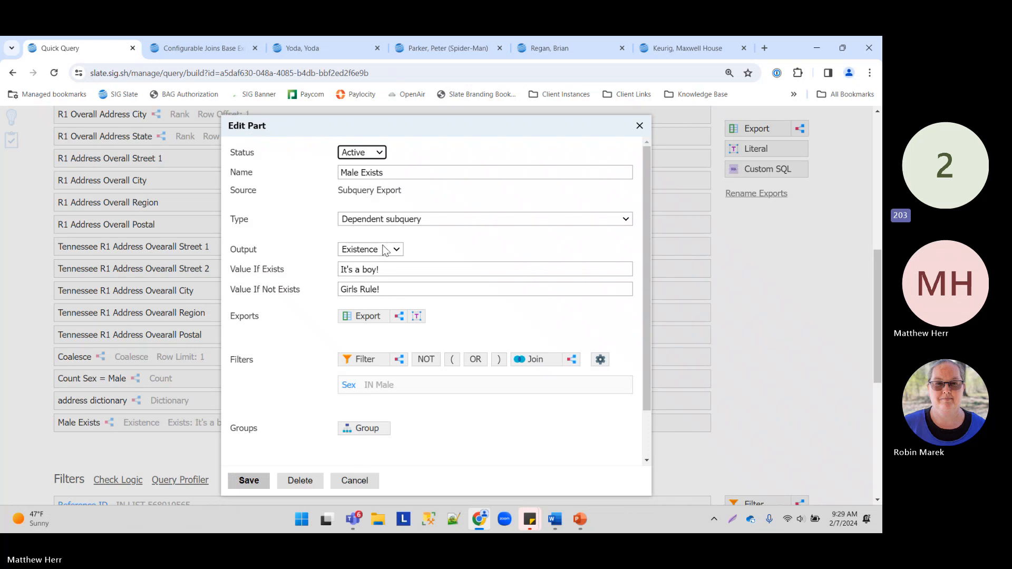
pyautogui.moveTo(340, 270); pyautogui.dragTo(382, 265)
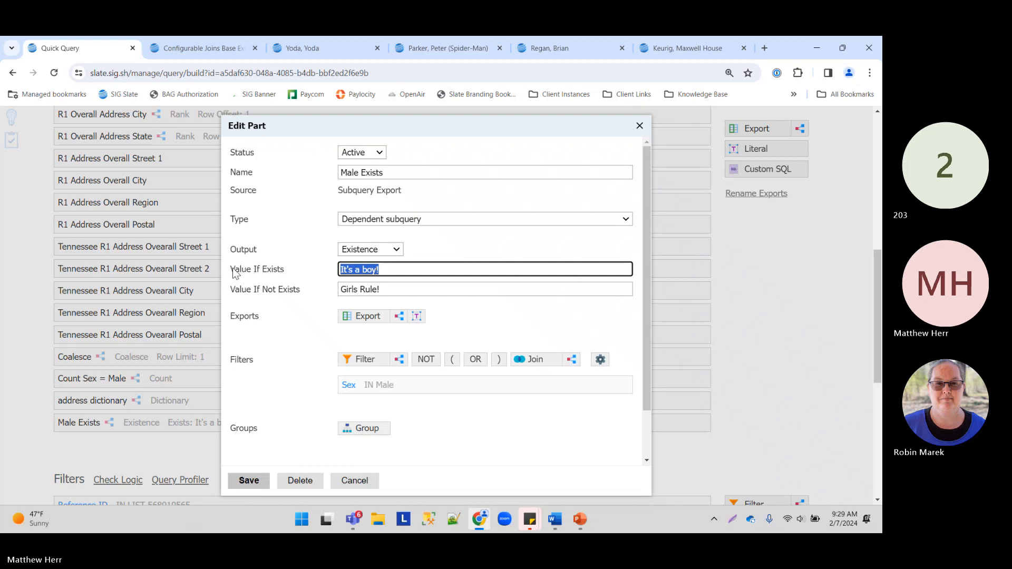
pyautogui.moveTo(231, 270); pyautogui.dragTo(292, 275)
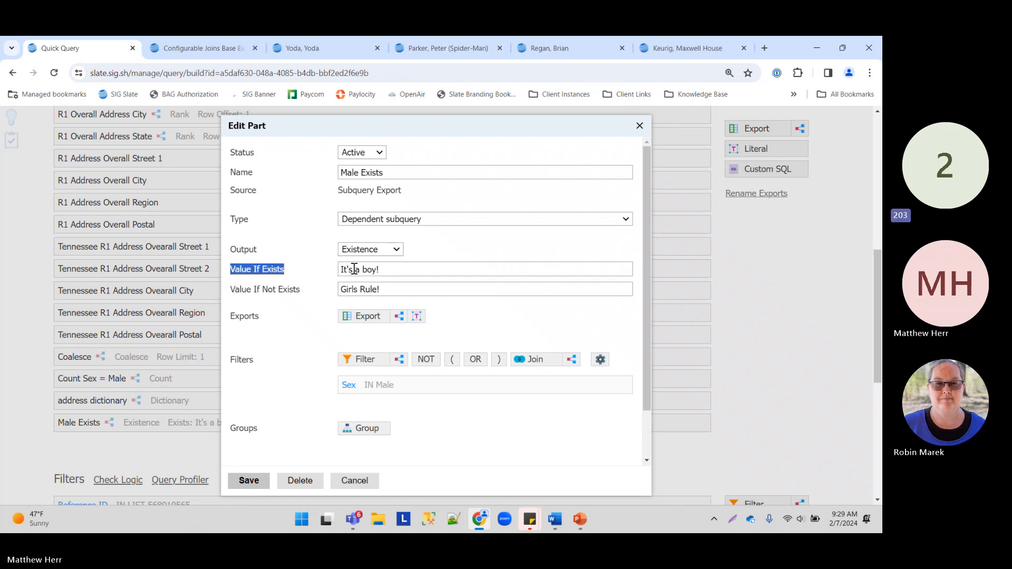
pyautogui.moveTo(392, 292); pyautogui.dragTo(304, 289)
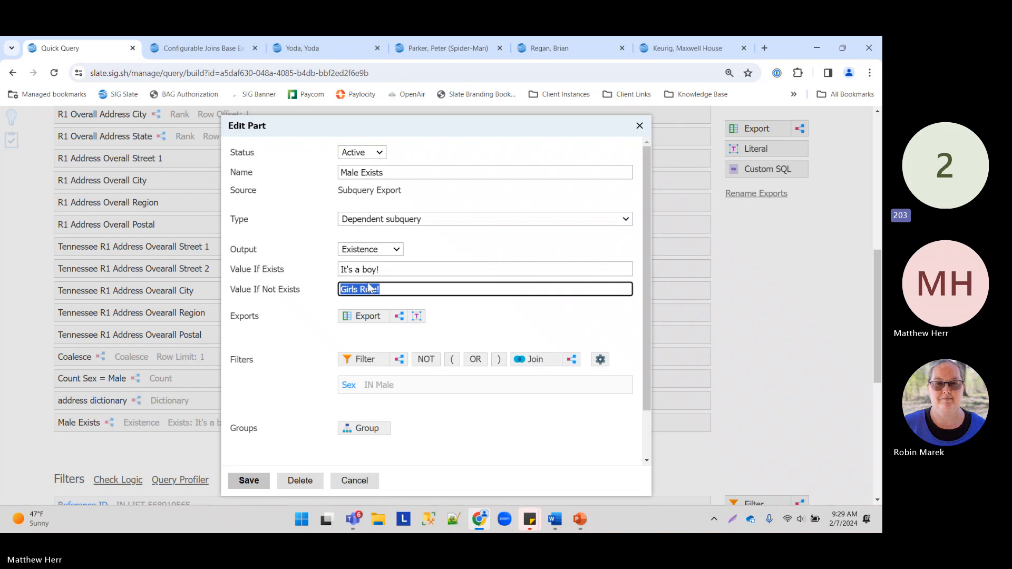
pyautogui.click(380, 251)
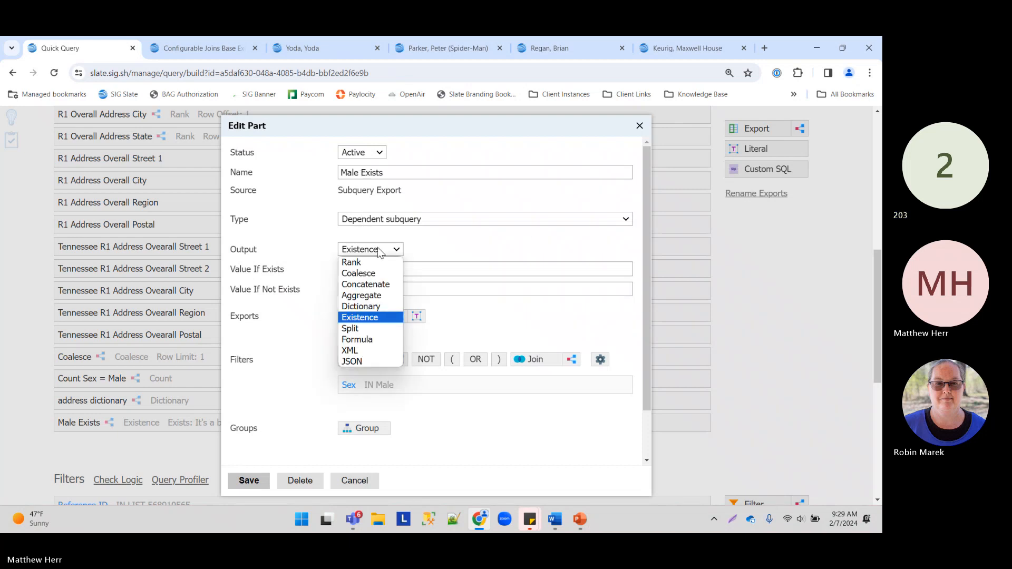
pyautogui.click(371, 340)
pyautogui.click(417, 300)
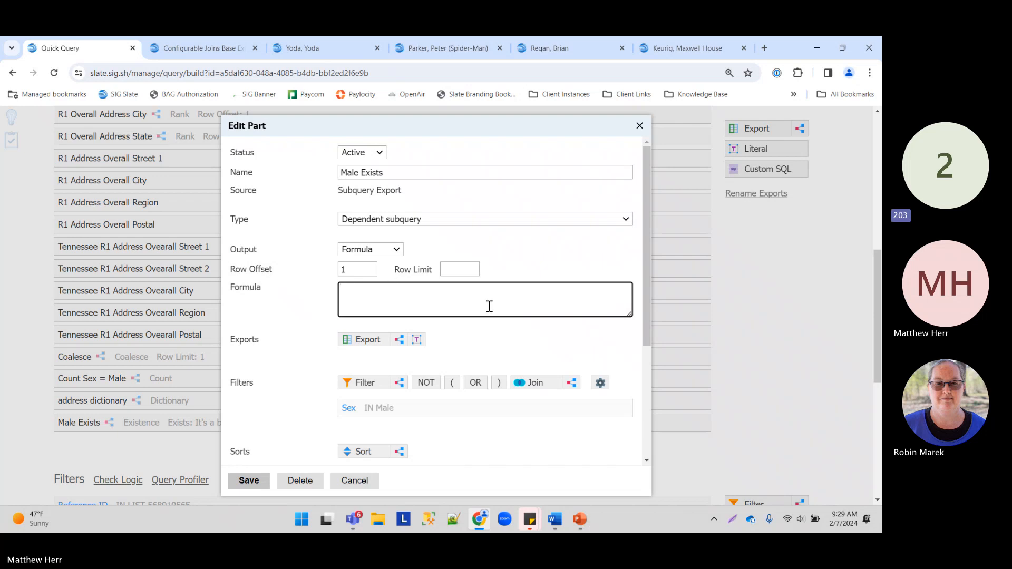
pyautogui.click(389, 253)
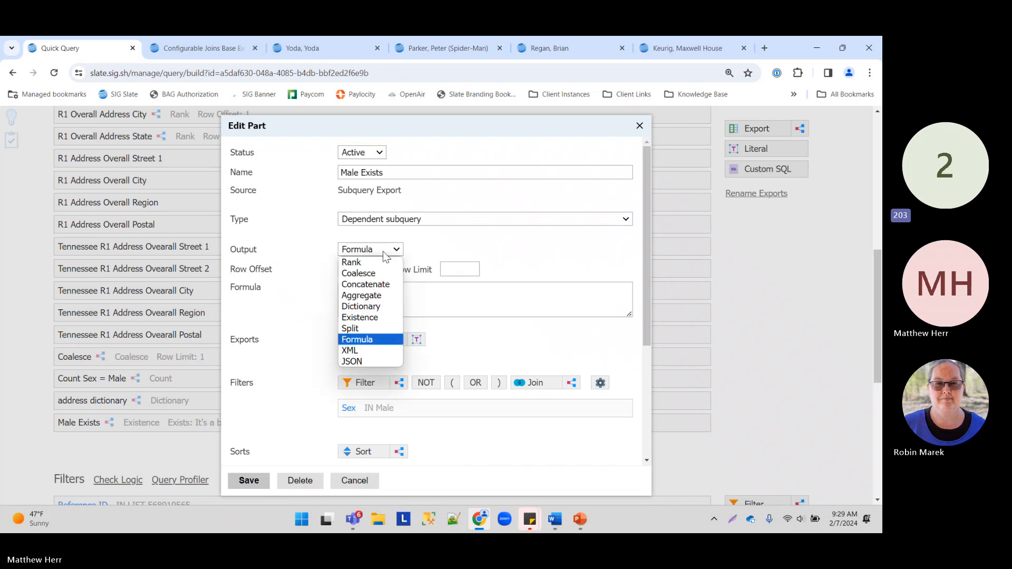
pyautogui.click(372, 352)
pyautogui.click(371, 250)
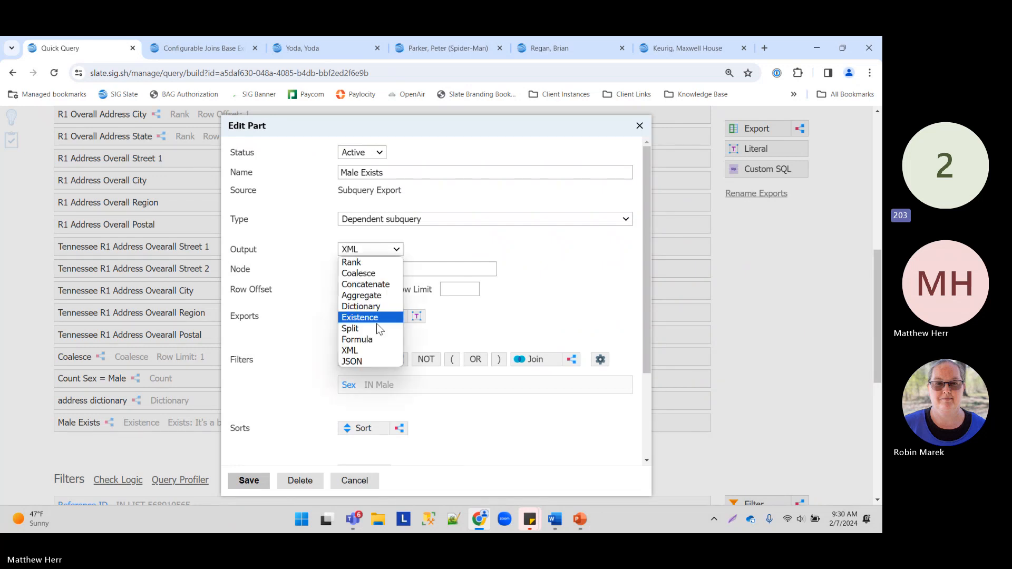
pyautogui.click(367, 364)
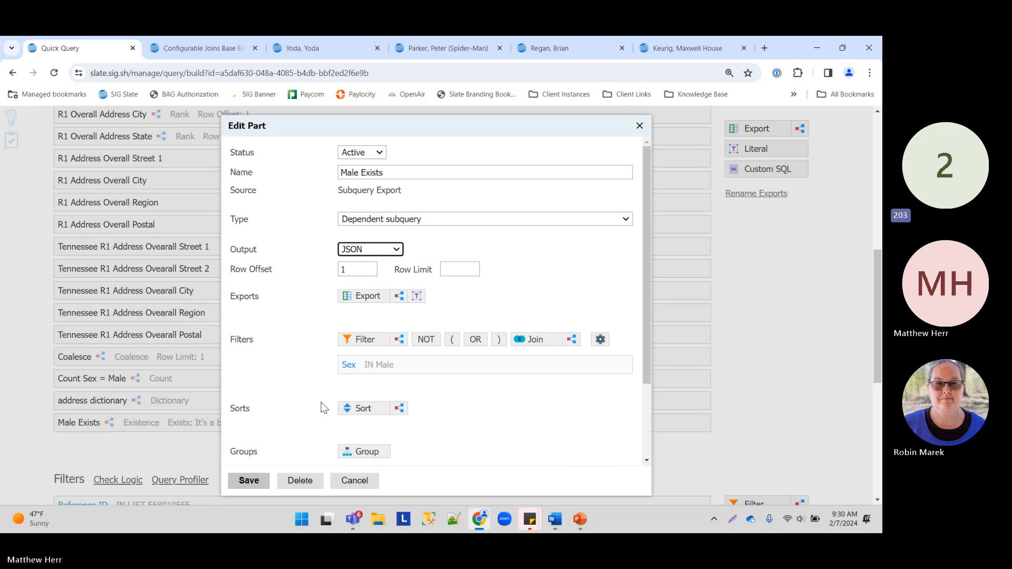
pyautogui.click(370, 249)
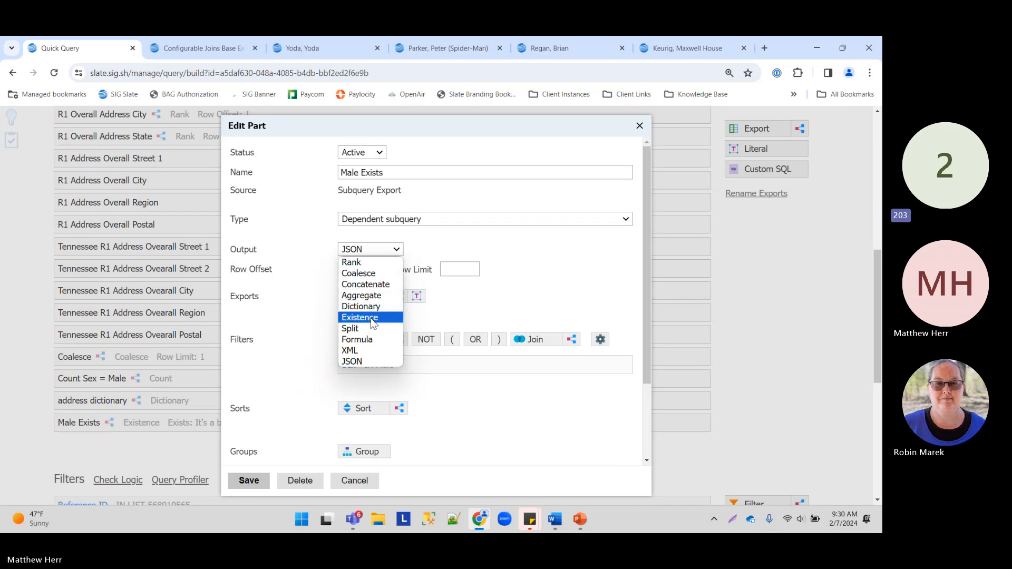
pyautogui.click(351, 361)
pyautogui.click(367, 483)
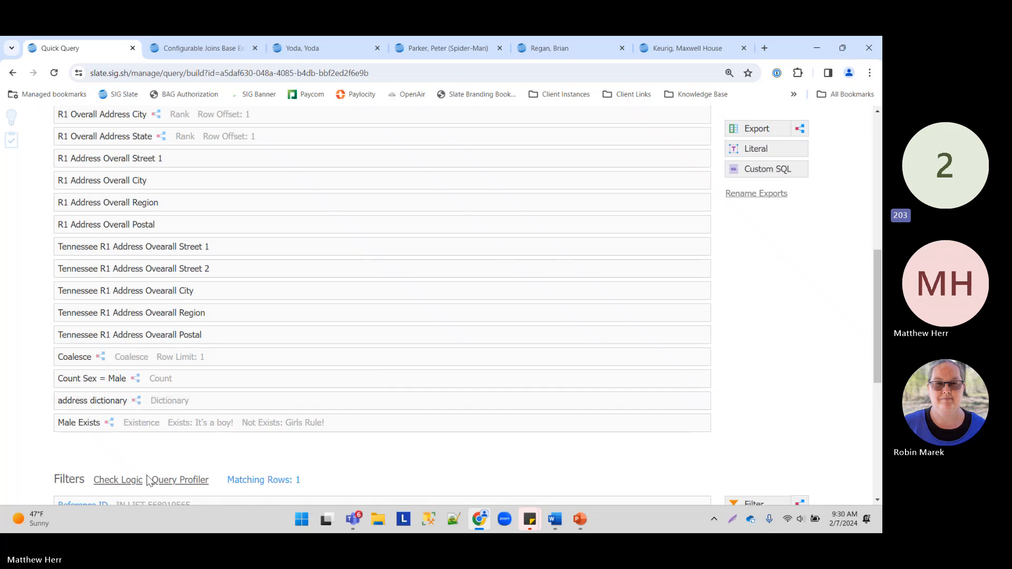
pyautogui.click(169, 480)
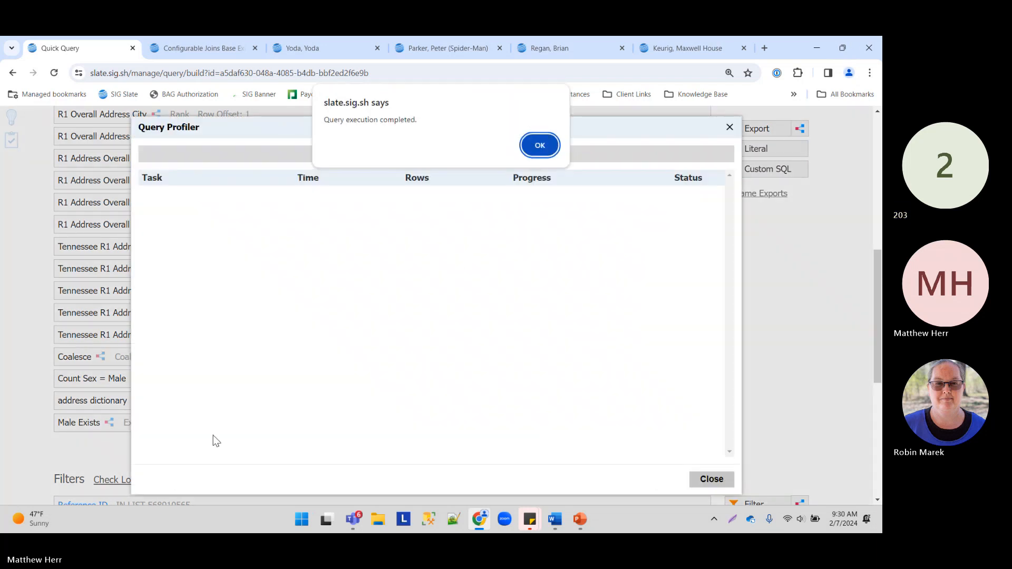
pyautogui.click(542, 145)
pyautogui.click(701, 480)
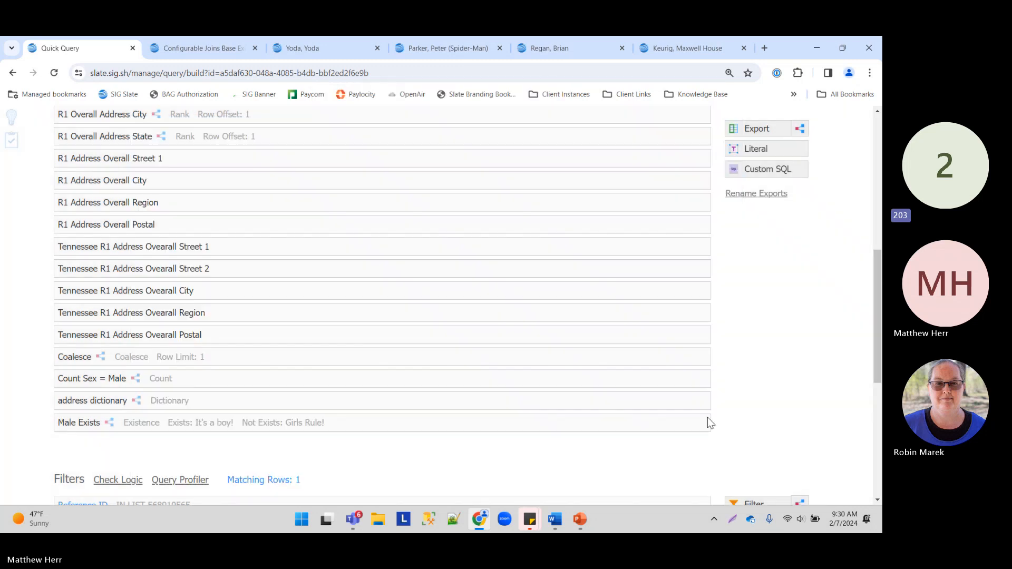
pyautogui.scroll(-4, 351, 311)
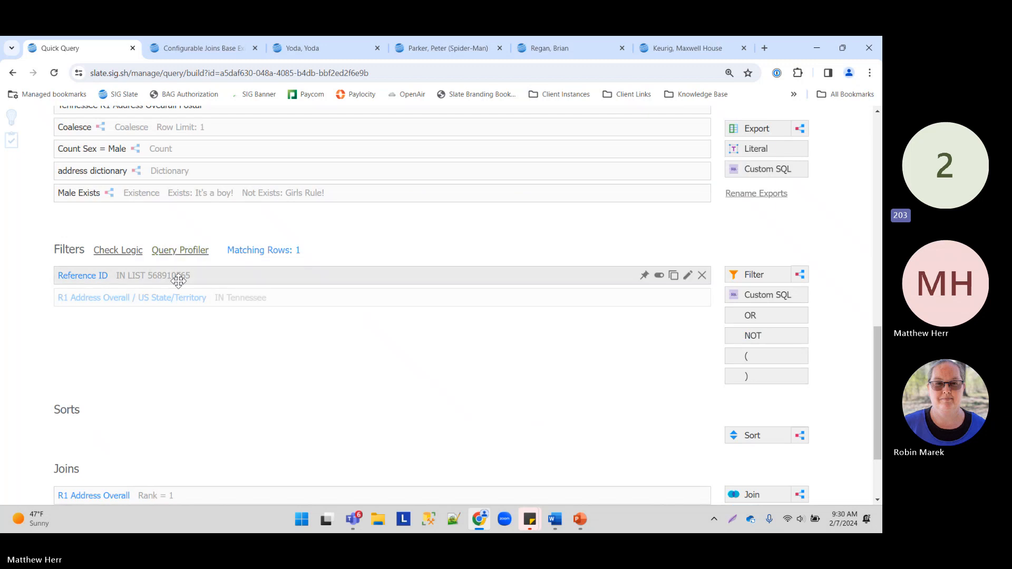
pyautogui.click(188, 251)
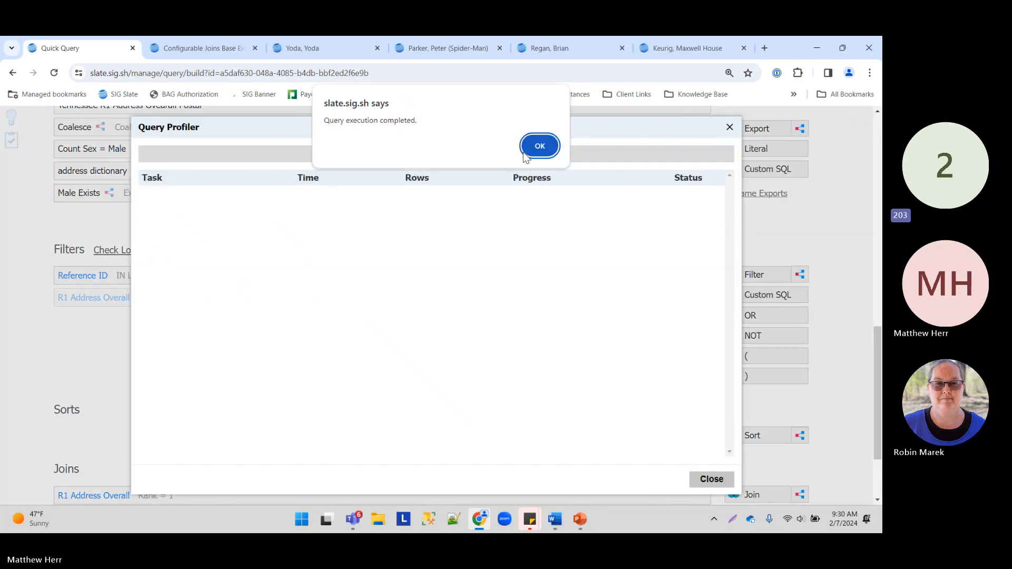
pyautogui.click(538, 147)
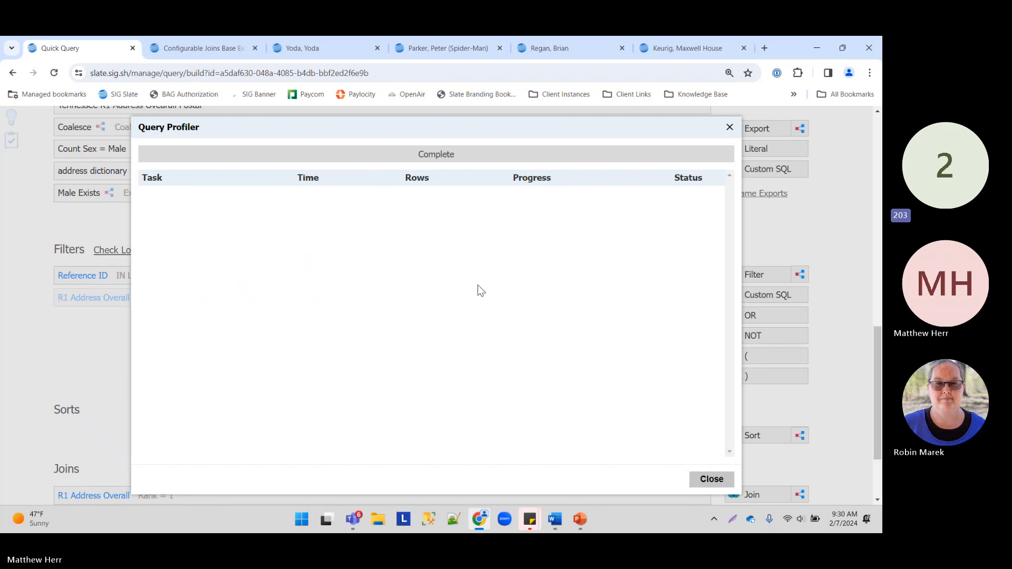
pyautogui.click(712, 480)
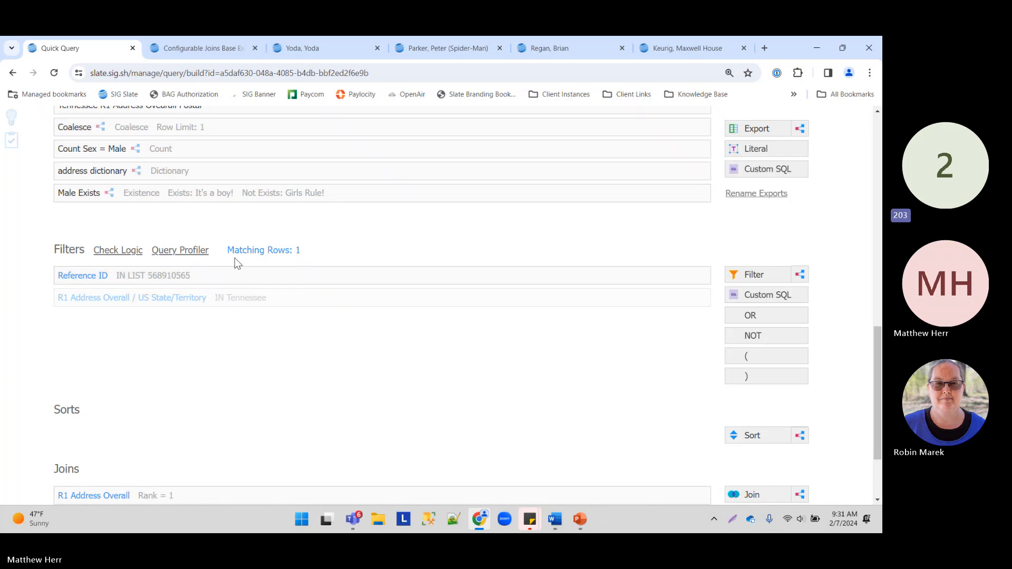
pyautogui.click(179, 251)
pyautogui.click(541, 146)
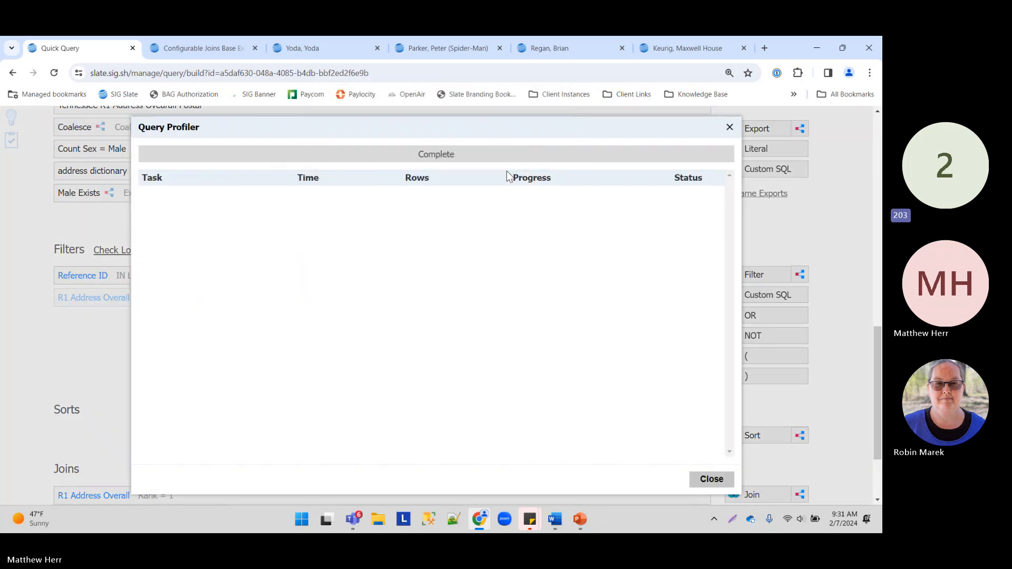
pyautogui.click(717, 480)
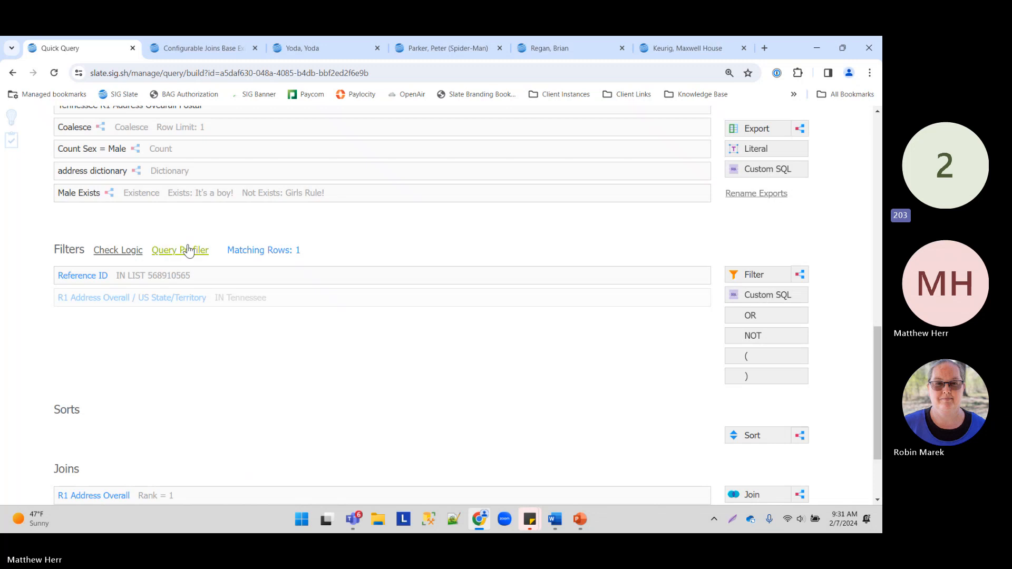
pyautogui.click(118, 251)
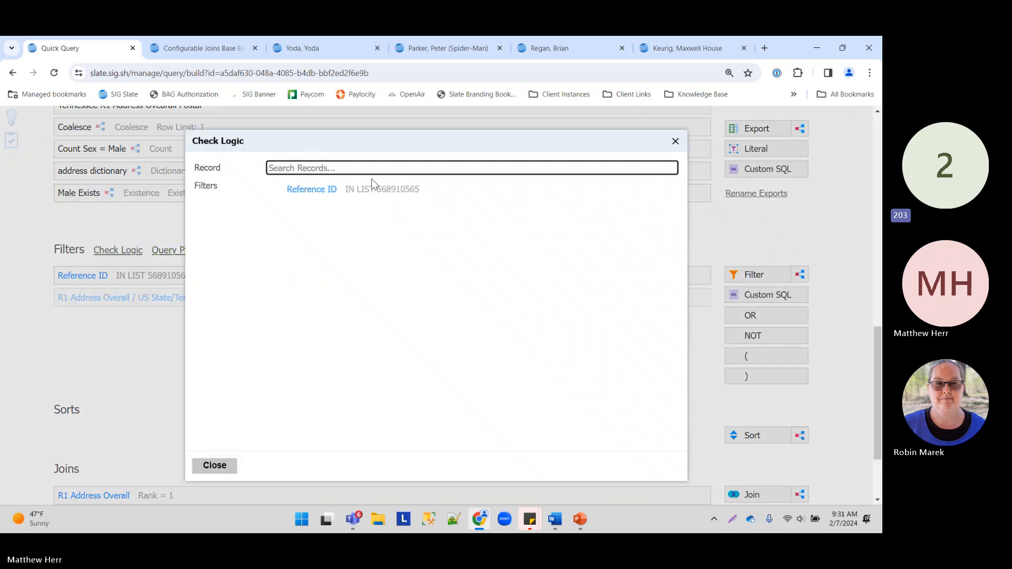
pyautogui.doubleClick(391, 190)
pyautogui.hotkey('ctrl', 'c')
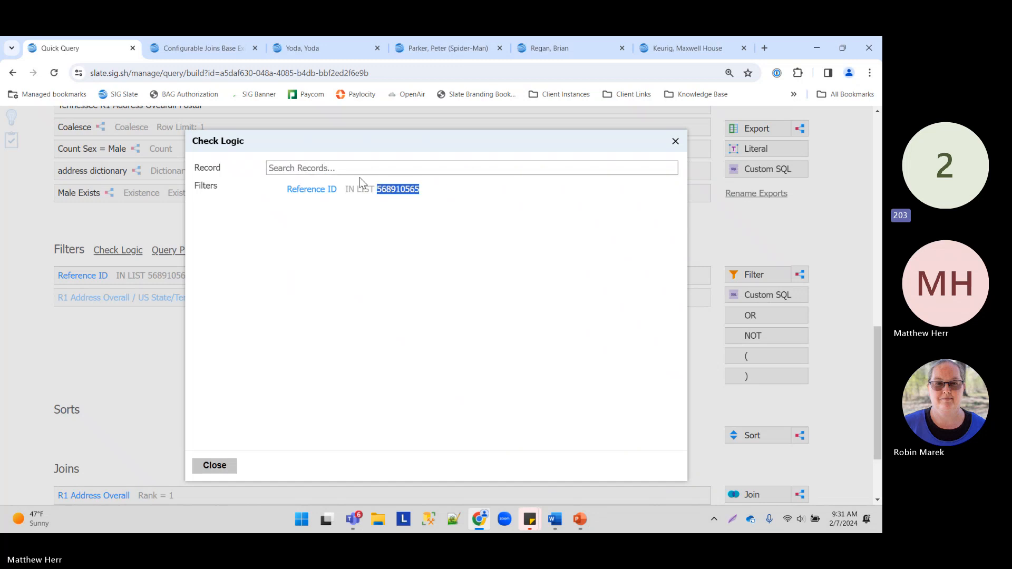
pyautogui.rightClick(391, 191)
pyautogui.click(409, 205)
pyautogui.click(306, 168)
pyautogui.rightClick(334, 169)
pyautogui.click(368, 275)
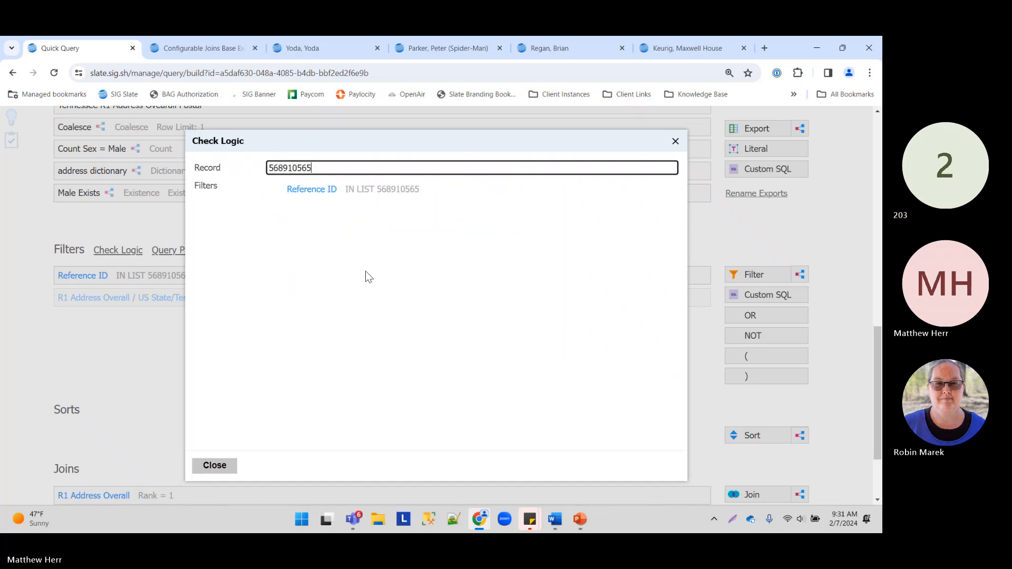
pyautogui.click(322, 193)
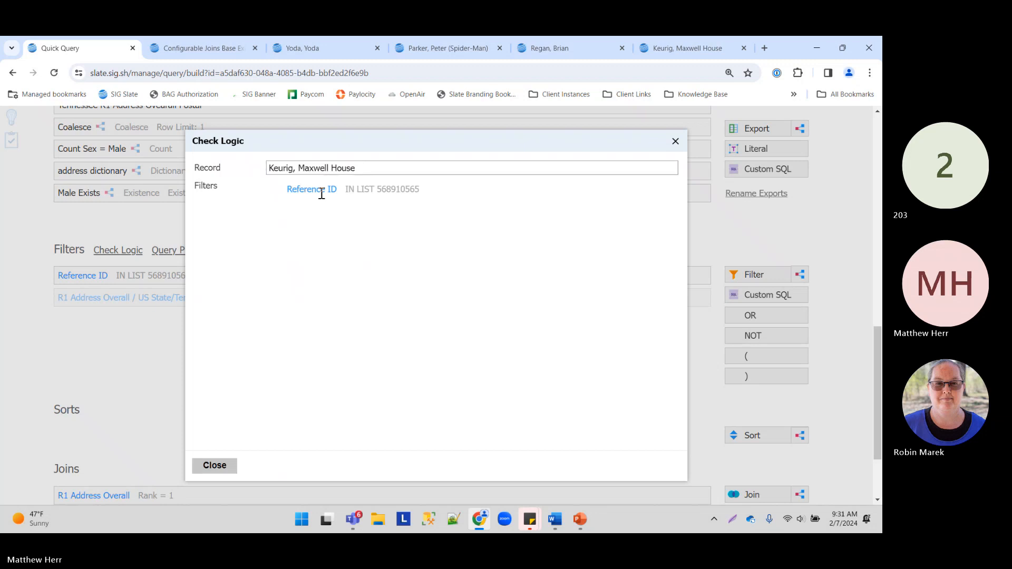
pyautogui.moveTo(276, 193); pyautogui.dragTo(462, 202)
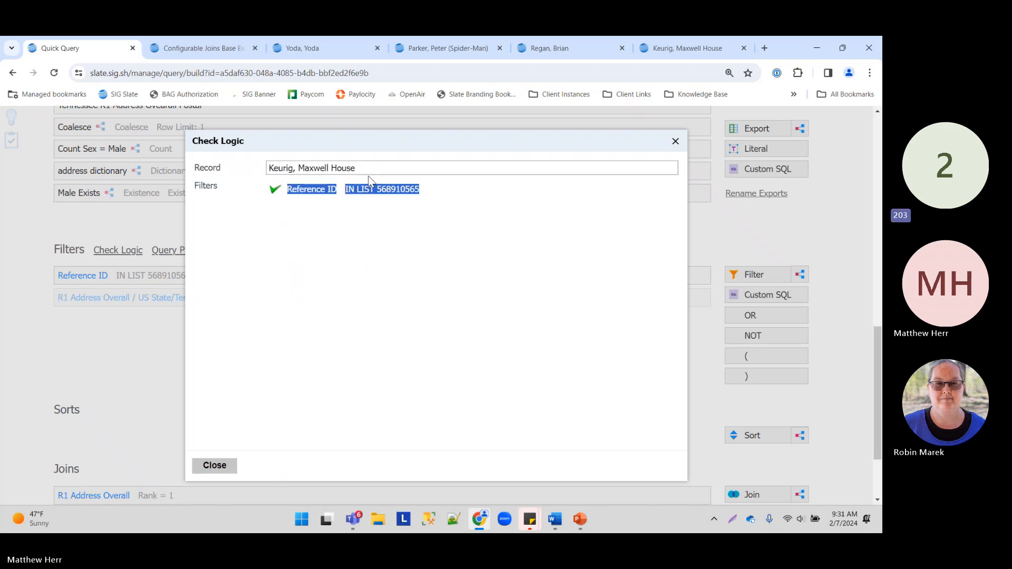
pyautogui.click(206, 466)
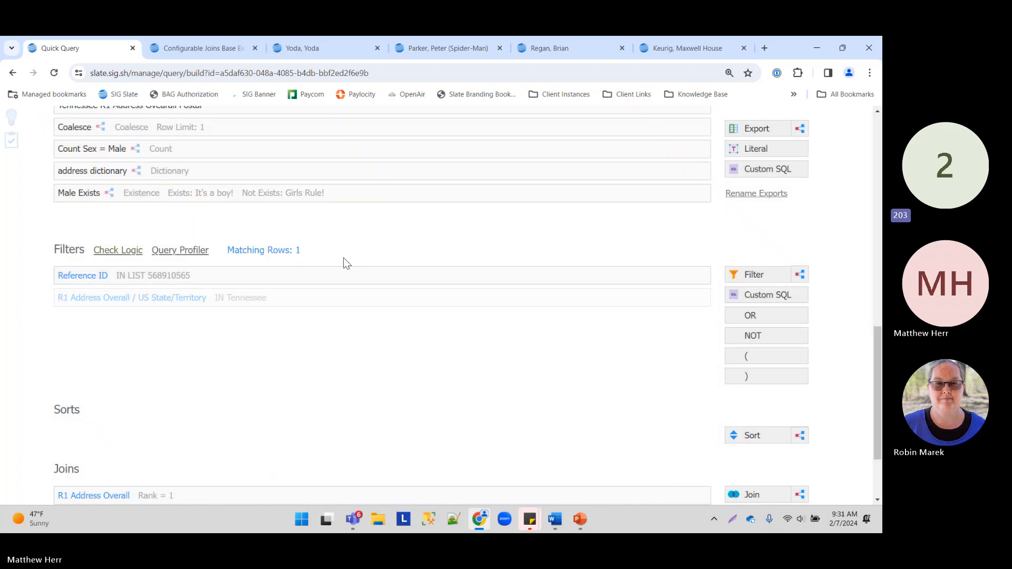
# Step: Drag a new subquery filter into the query's Filters list
pyautogui.scroll(9, 332, 368)
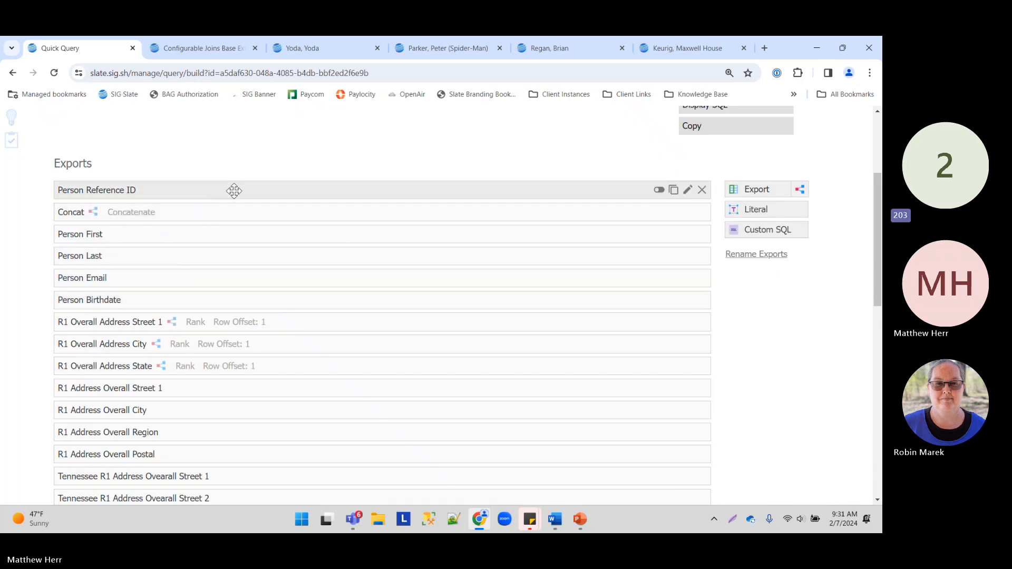
pyautogui.scroll(-10, 264, 236)
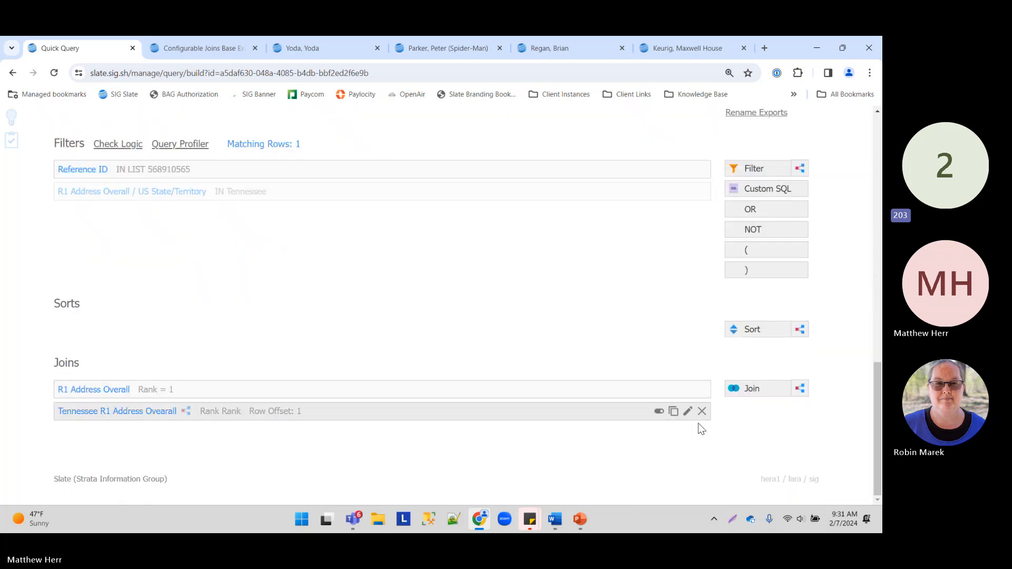
pyautogui.scroll(3, 299, 255)
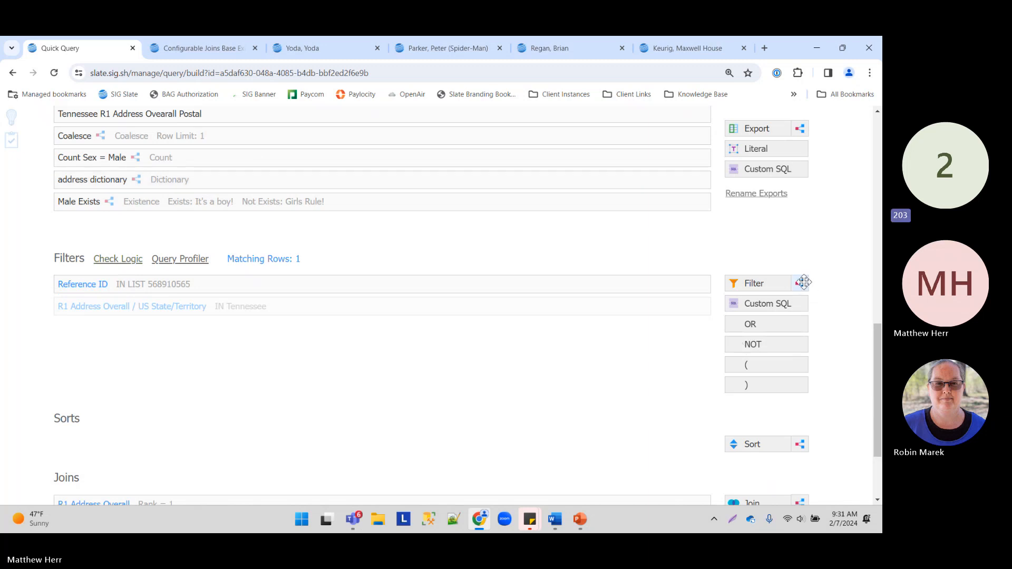
pyautogui.moveTo(799, 283); pyautogui.dragTo(433, 331)
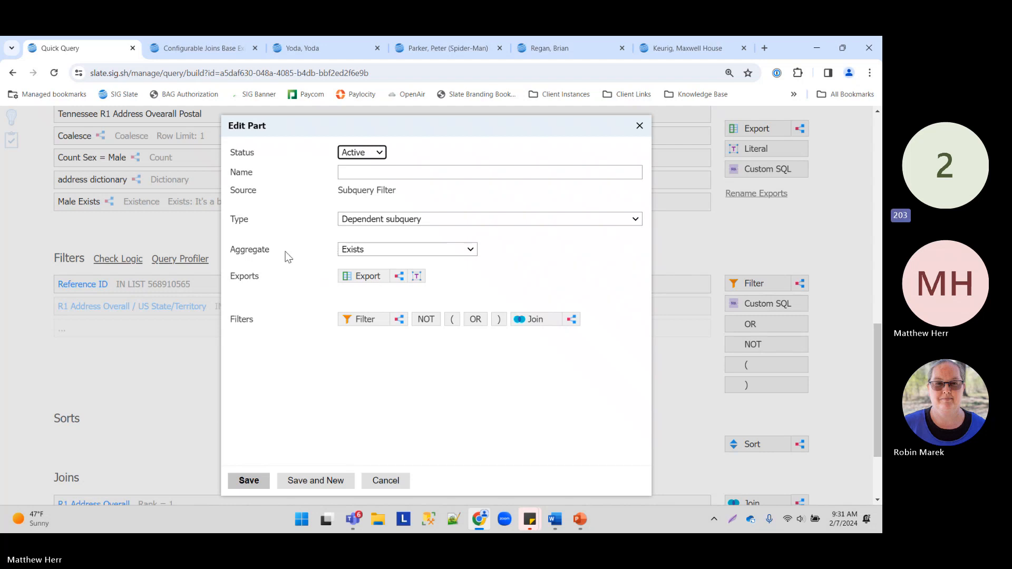
# Step: Keep the Exists aggregate and rename the subquery from TEST 1 to 'Exists Male'
pyautogui.moveTo(232, 249); pyautogui.dragTo(279, 255)
pyautogui.click(377, 175)
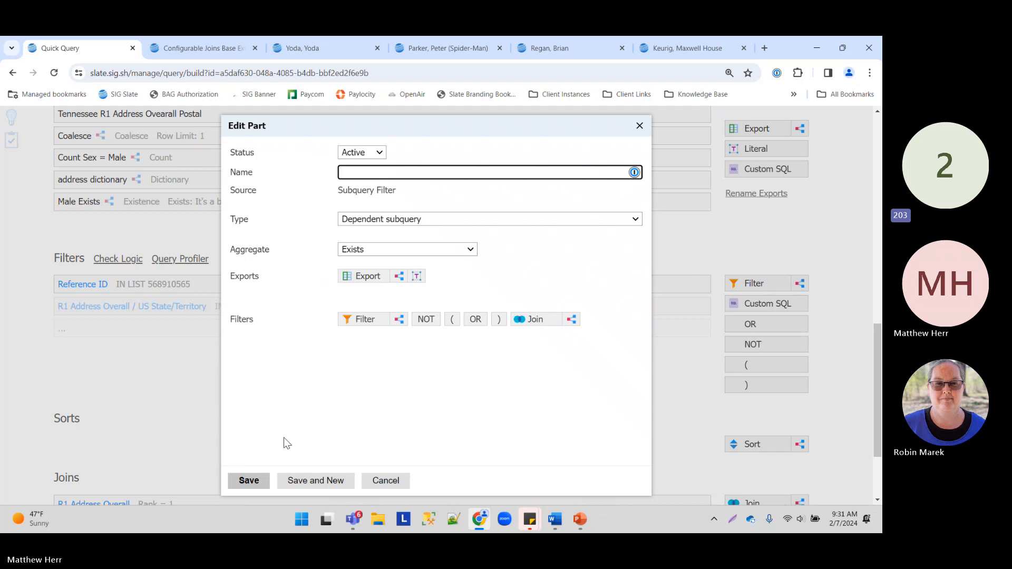
pyautogui.write('TEST 1')
pyautogui.click(340, 250)
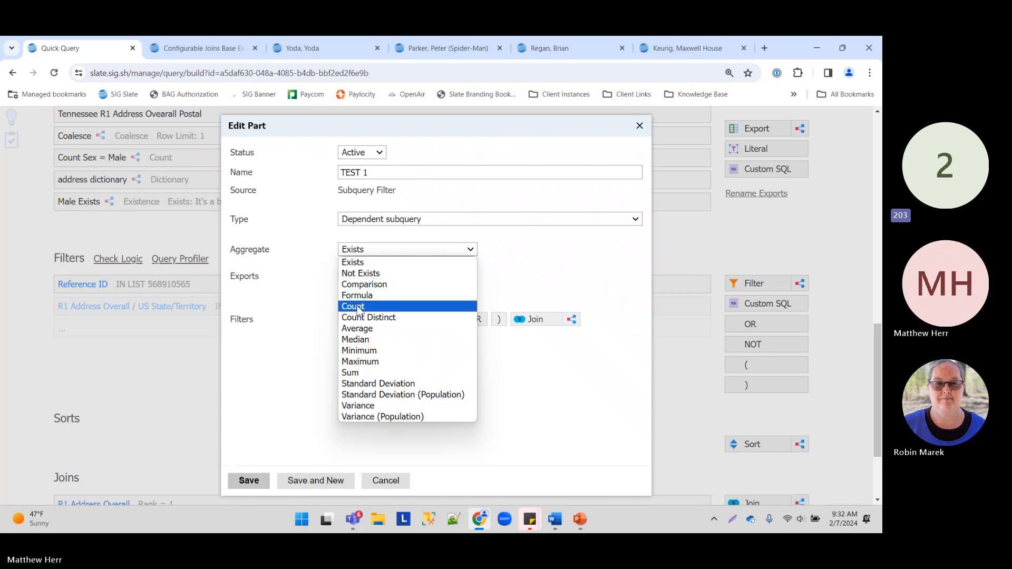
pyautogui.click(359, 262)
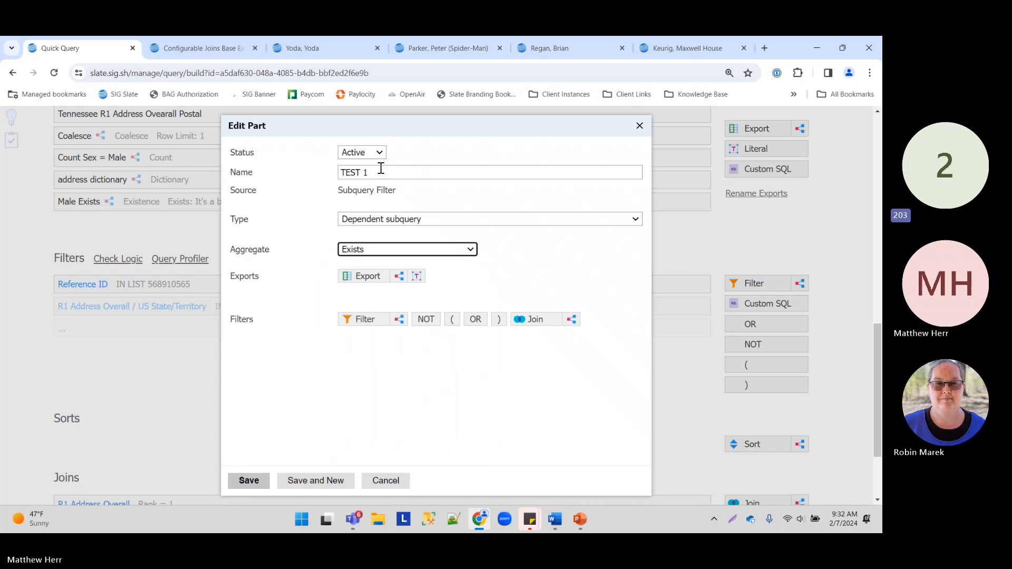
pyautogui.tripleClick(422, 172)
pyautogui.press('BackSpace')
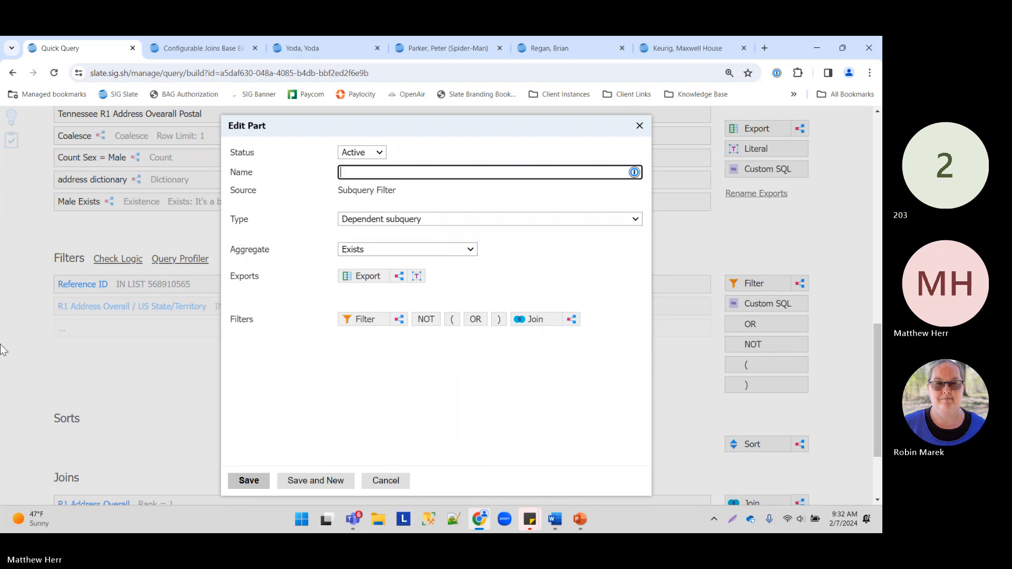
pyautogui.write('Exists Male')
# Step: Add a Person Sex export to the subquery
pyautogui.click(365, 279)
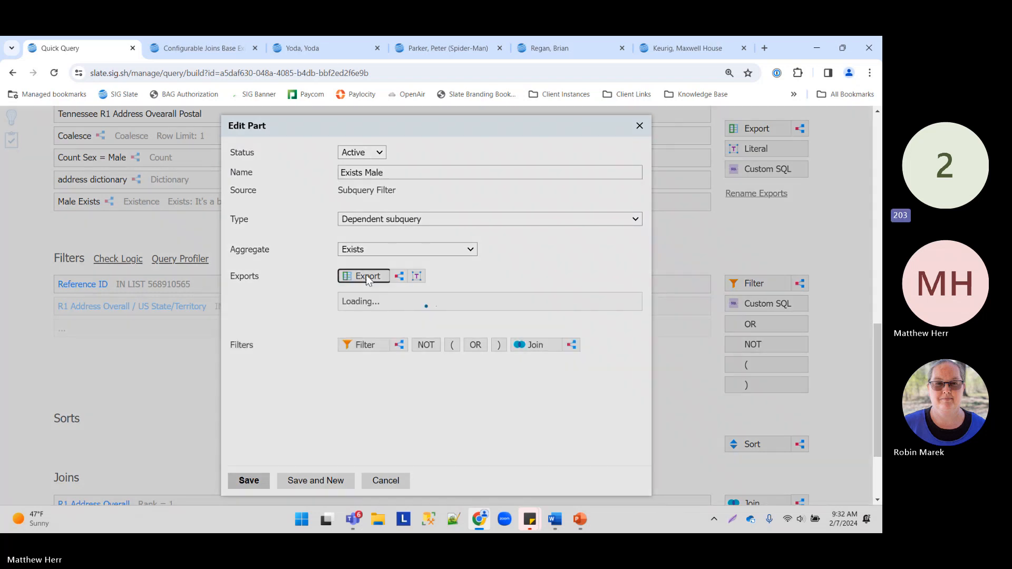
pyautogui.write('sex')
pyautogui.click(222, 239)
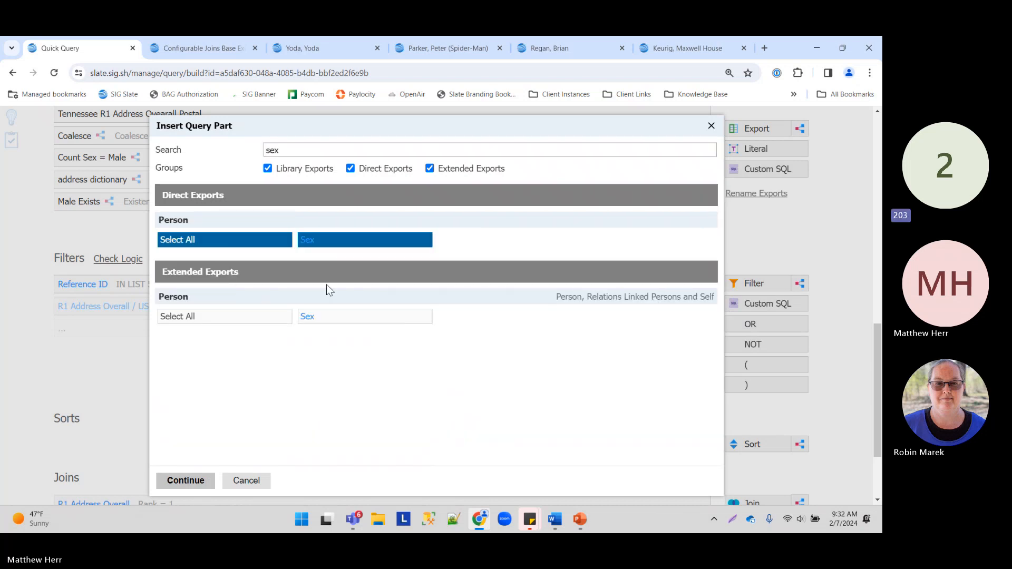
pyautogui.click(194, 479)
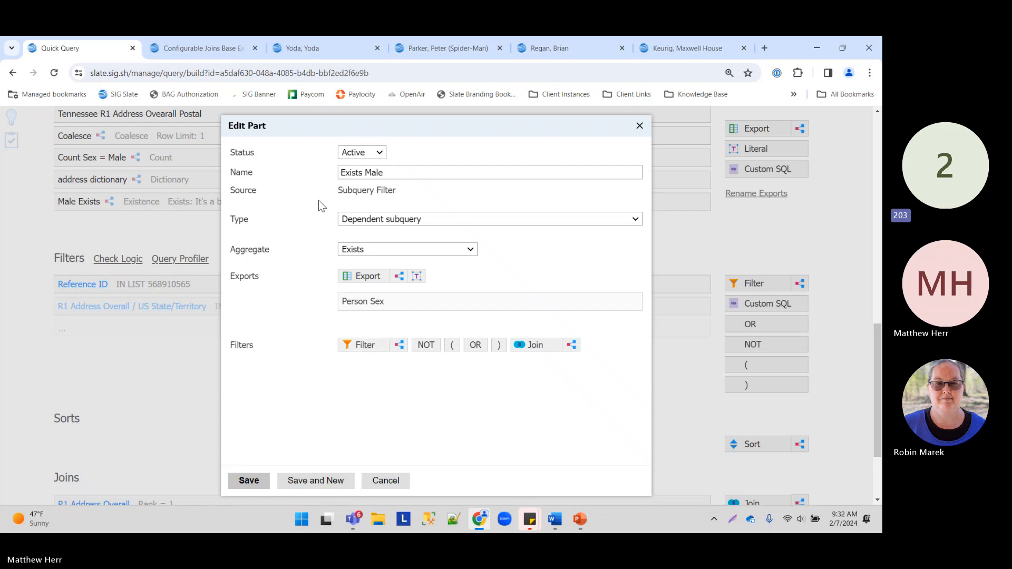
# Step: Add a Sex IN Male condition and save the Exists Male filter
pyautogui.click(360, 346)
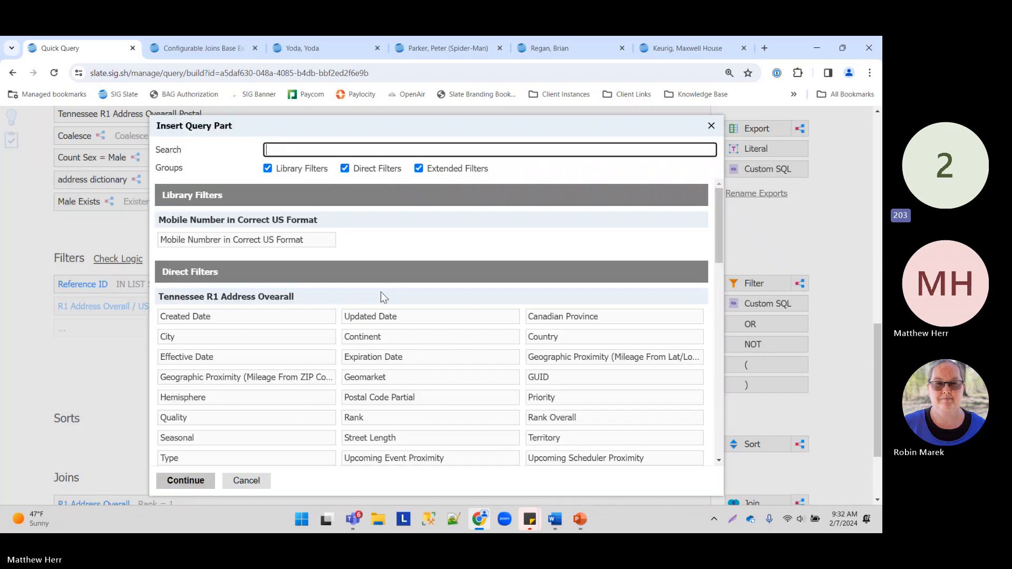
pyautogui.write('sex')
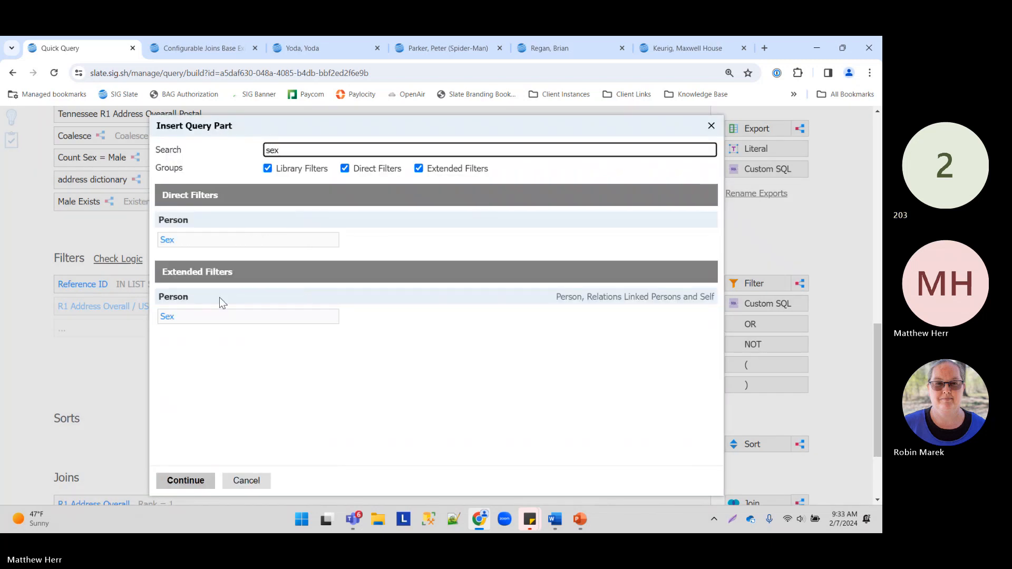
pyautogui.click(217, 242)
pyautogui.click(185, 481)
pyautogui.click(376, 259)
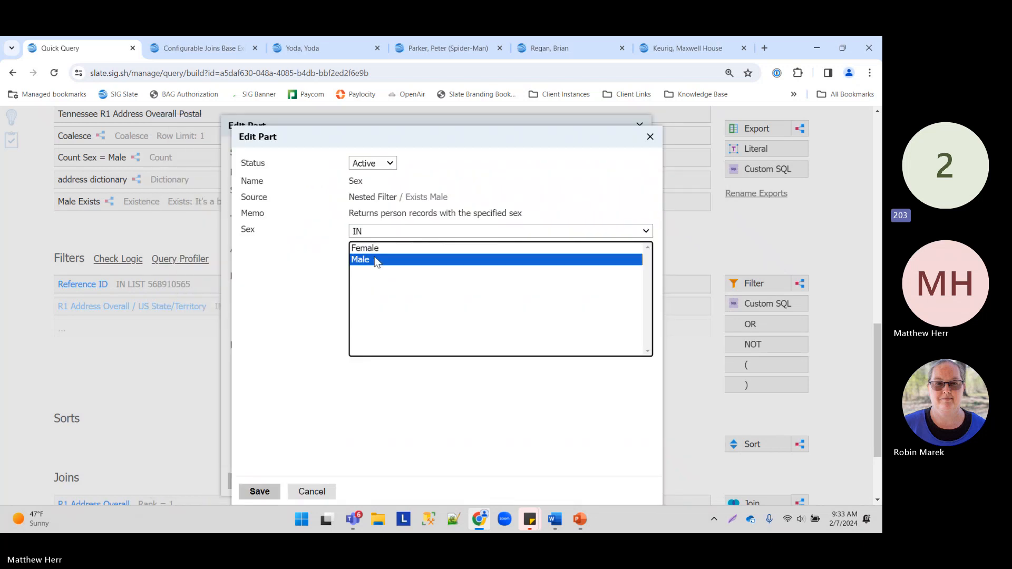
pyautogui.click(259, 491)
pyautogui.click(248, 481)
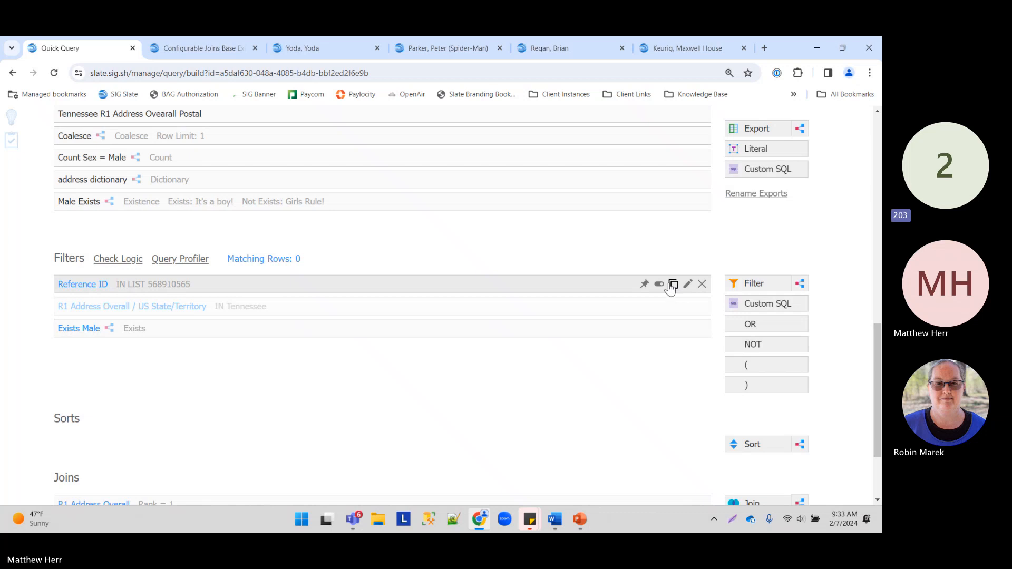
# Step: Deactivate the Reference ID filter and review the Exists Male settings without changes
pyautogui.click(672, 285)
pyautogui.click(488, 142)
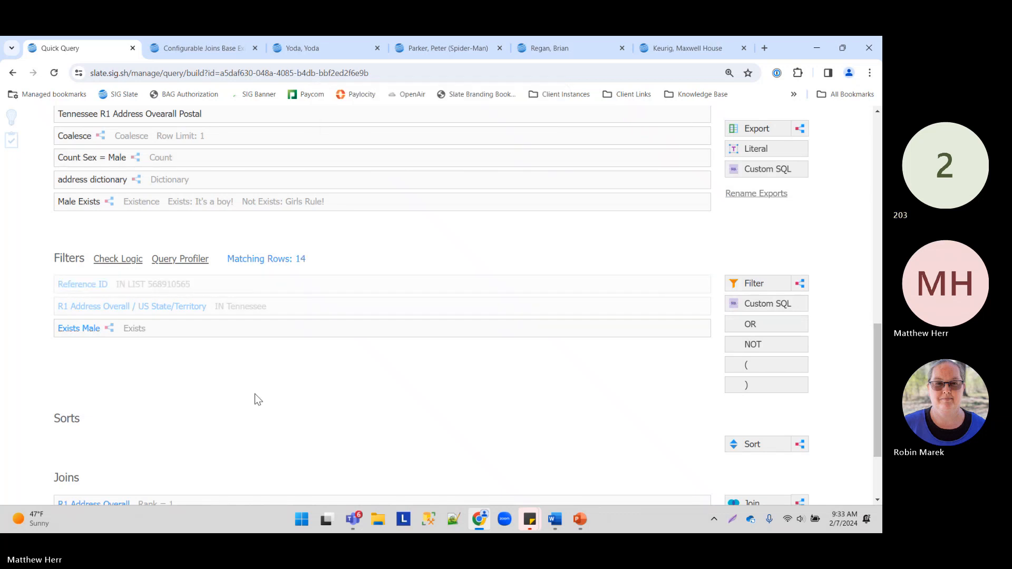
pyautogui.scroll(2, 258, 399)
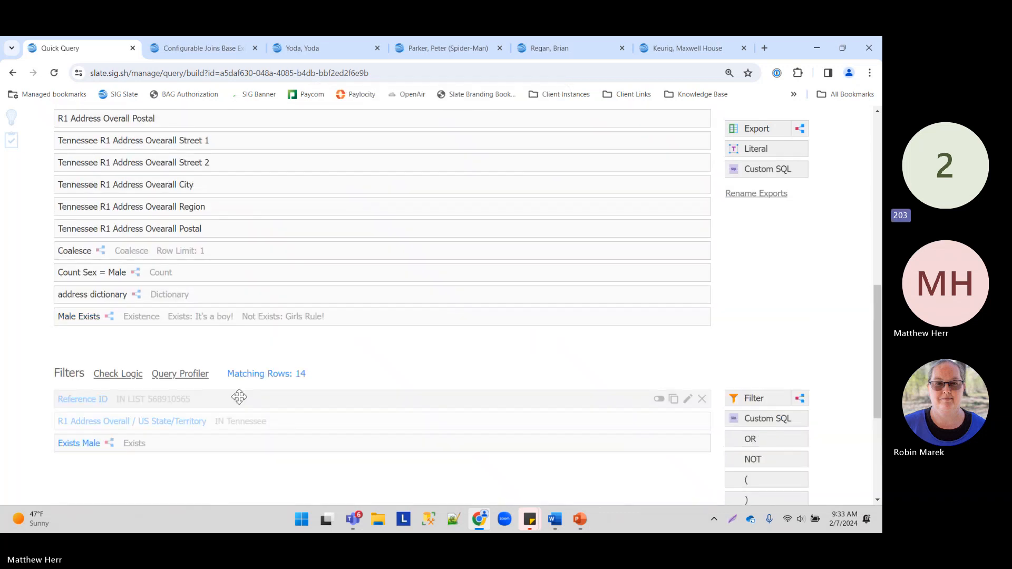
pyautogui.click(114, 440)
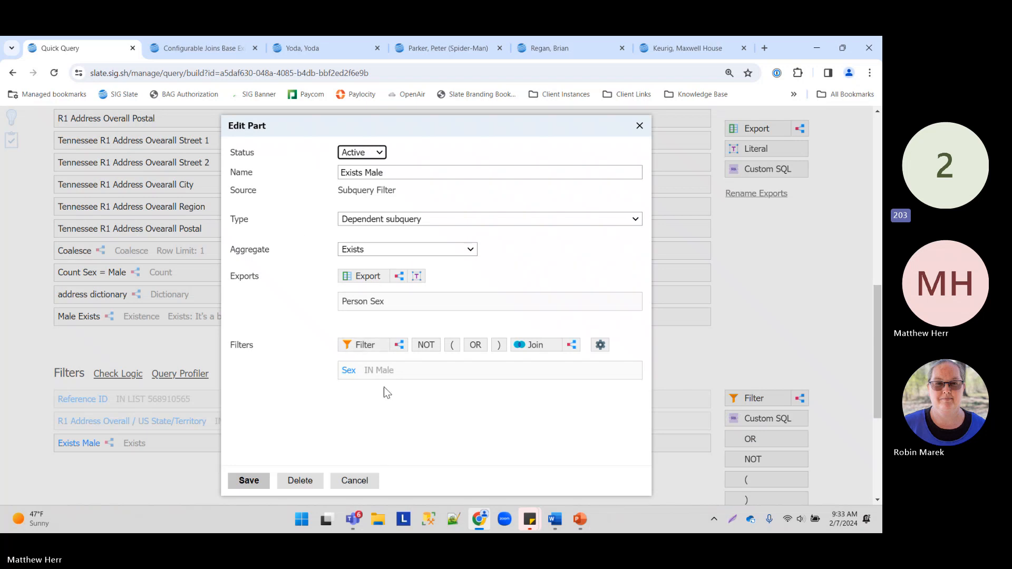
pyautogui.click(352, 480)
pyautogui.scroll(15, 668, 206)
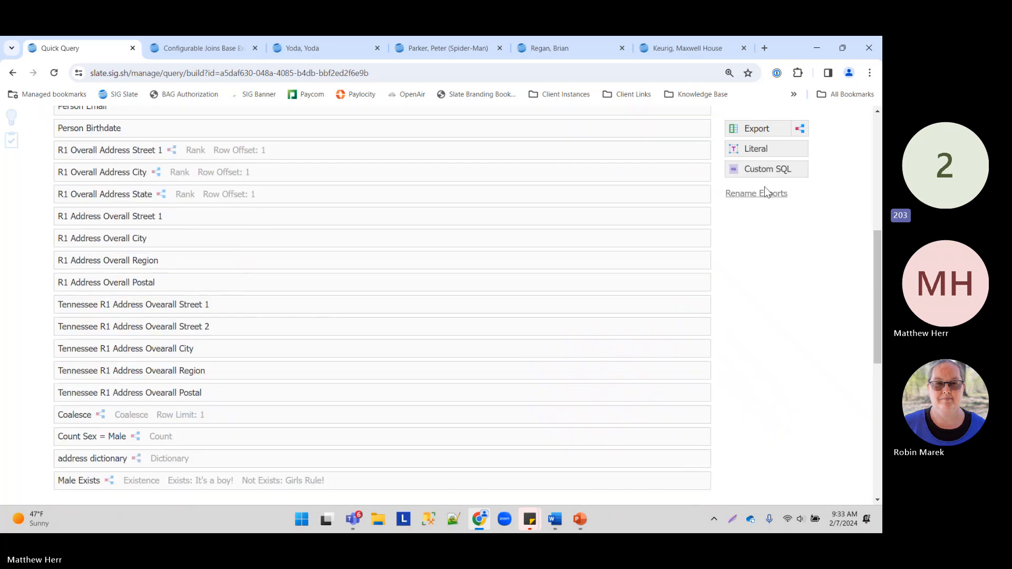
pyautogui.click(707, 260)
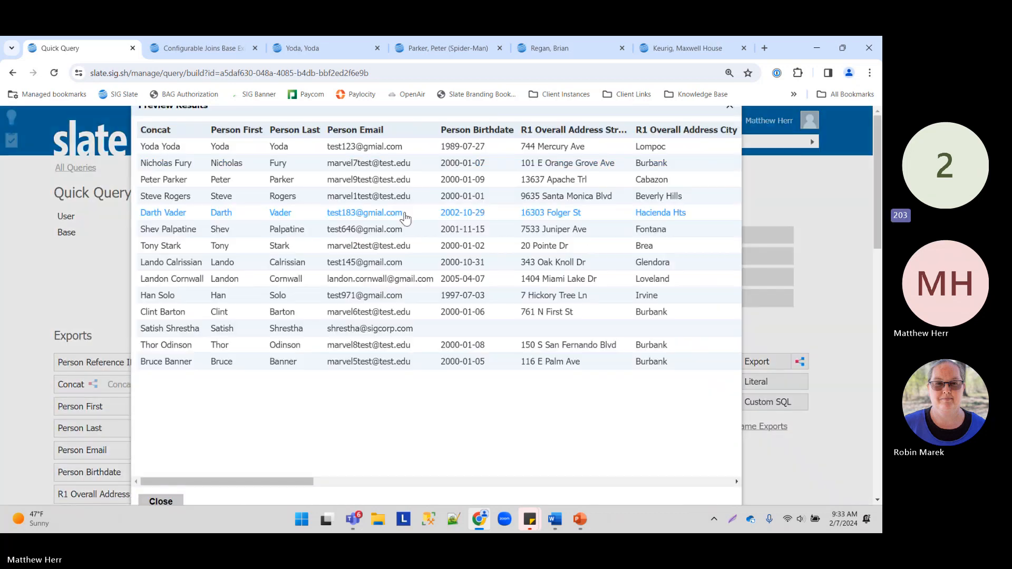
pyautogui.moveTo(297, 482); pyautogui.dragTo(705, 463)
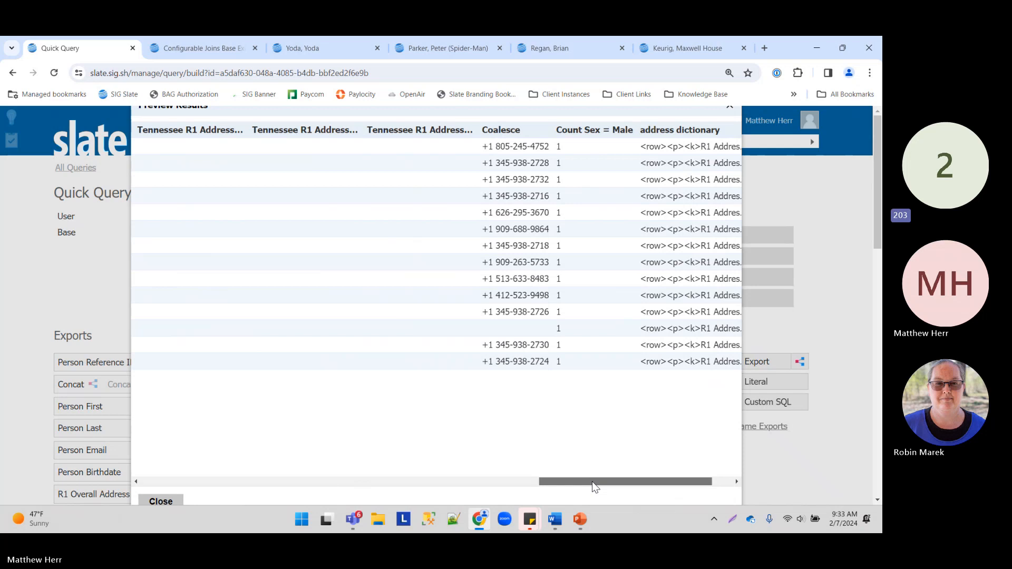
pyautogui.moveTo(592, 482); pyautogui.dragTo(144, 479)
pyautogui.click(161, 501)
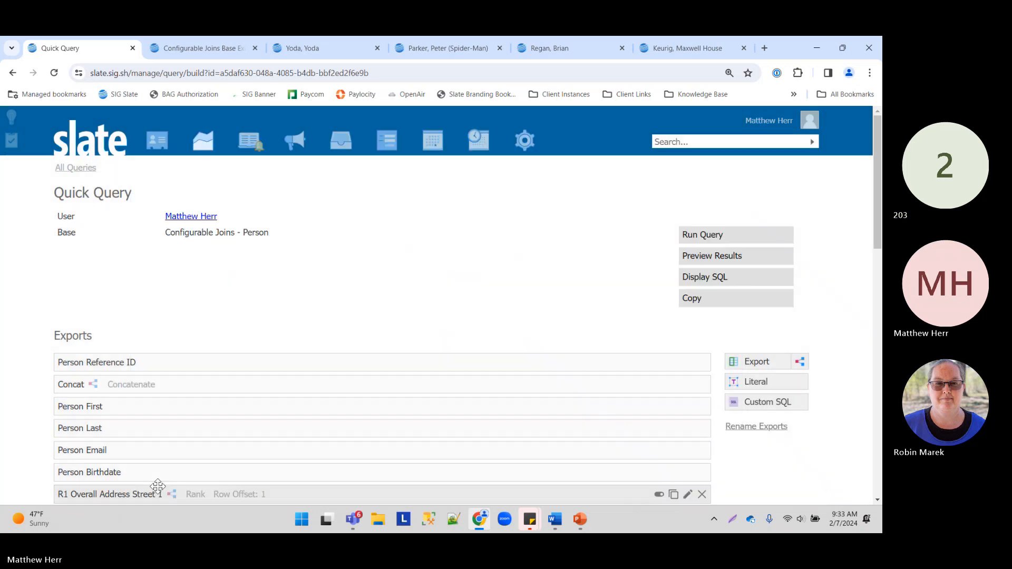
pyautogui.scroll(-4, 194, 448)
pyautogui.scroll(-3, 190, 421)
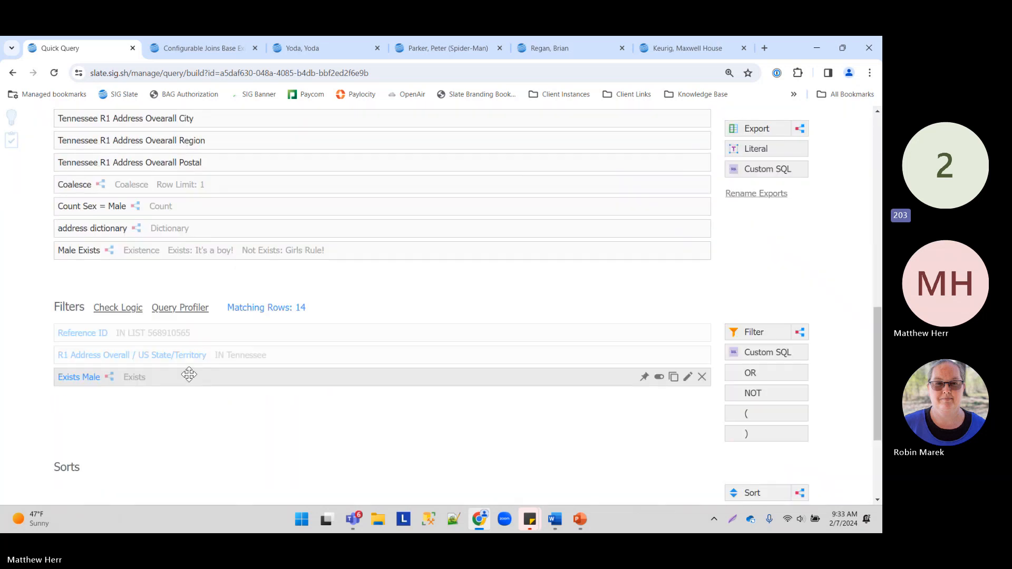
# Step: Replace the Exists Male Person Sex export with a Tennessee address Street 1 export
pyautogui.click(182, 376)
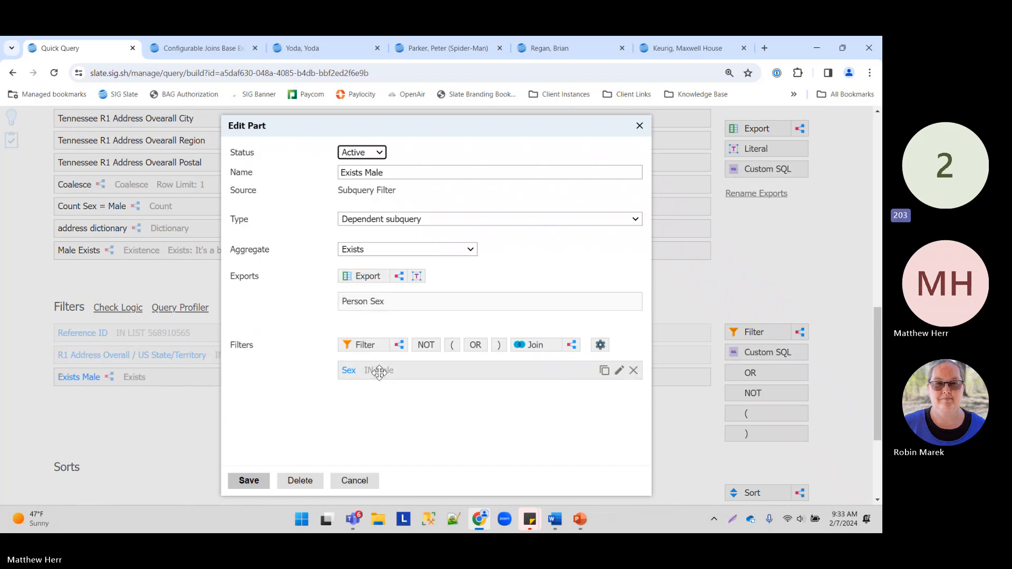
pyautogui.click(364, 345)
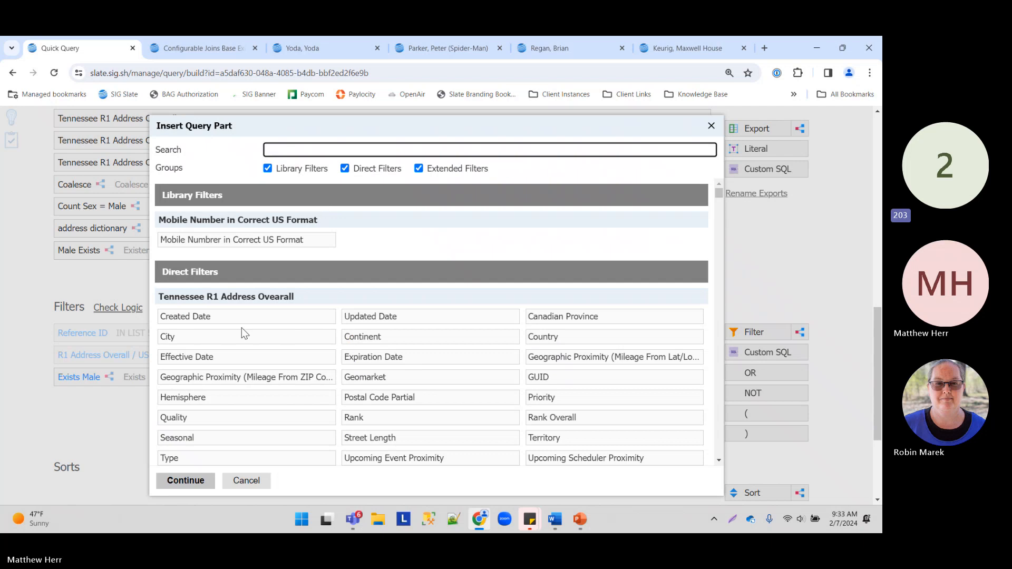
pyautogui.click(246, 480)
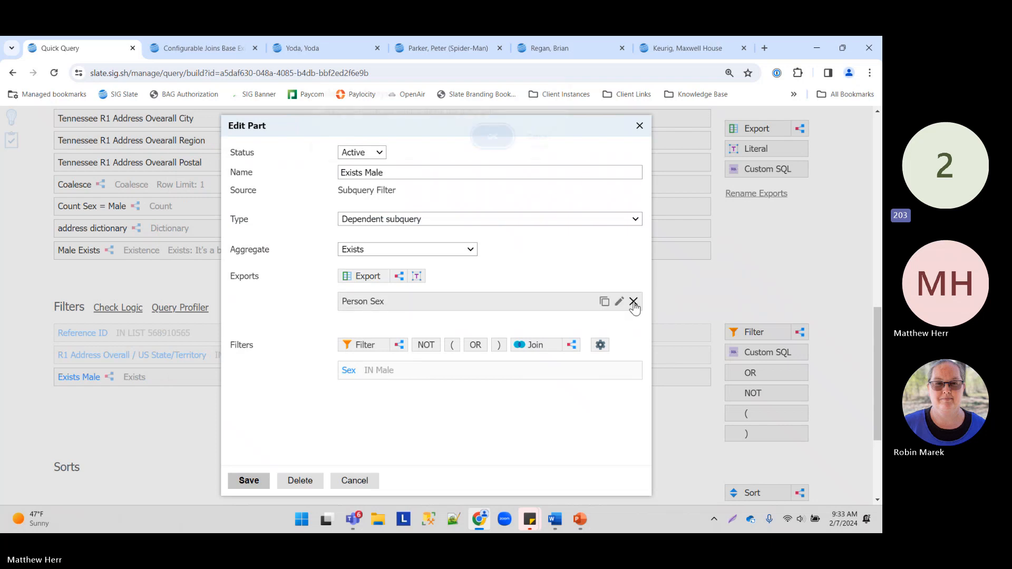
pyautogui.click(633, 302)
pyautogui.click(492, 147)
pyautogui.click(353, 275)
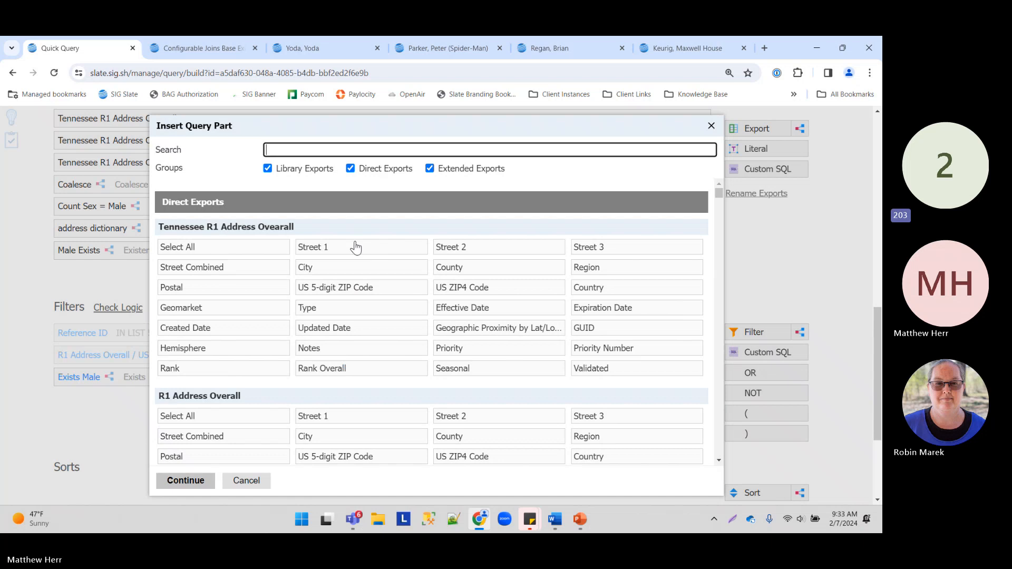
pyautogui.click(373, 254)
pyautogui.click(186, 480)
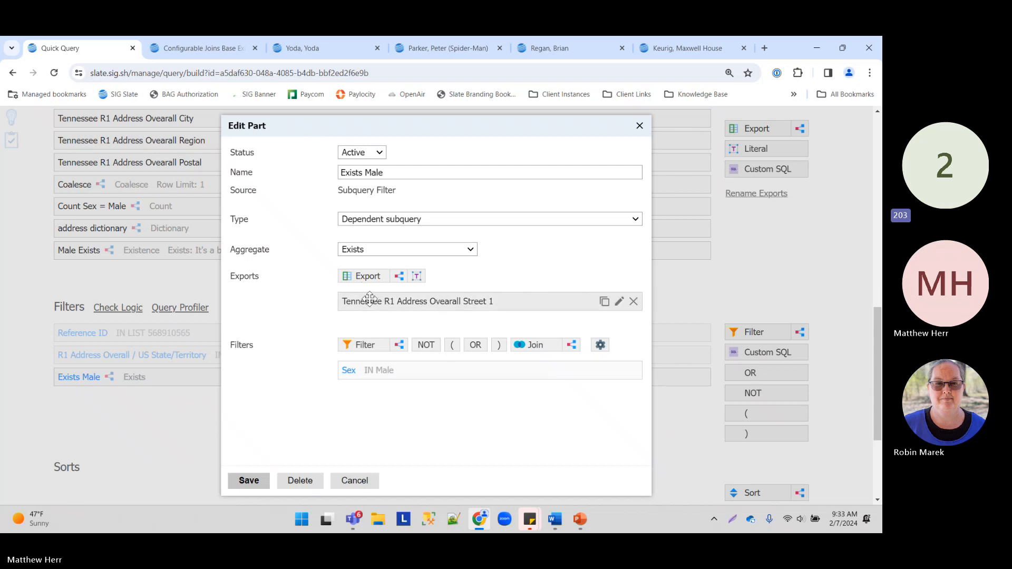
pyautogui.click(250, 481)
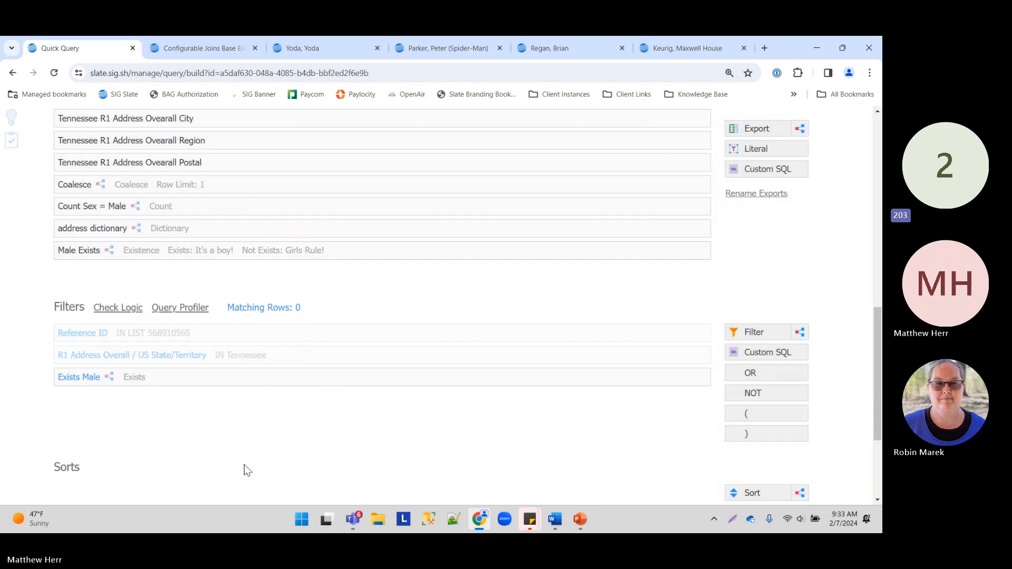
# Step: Delete the Exists Male filter from the query
pyautogui.moveTo(298, 307); pyautogui.dragTo(65, 312)
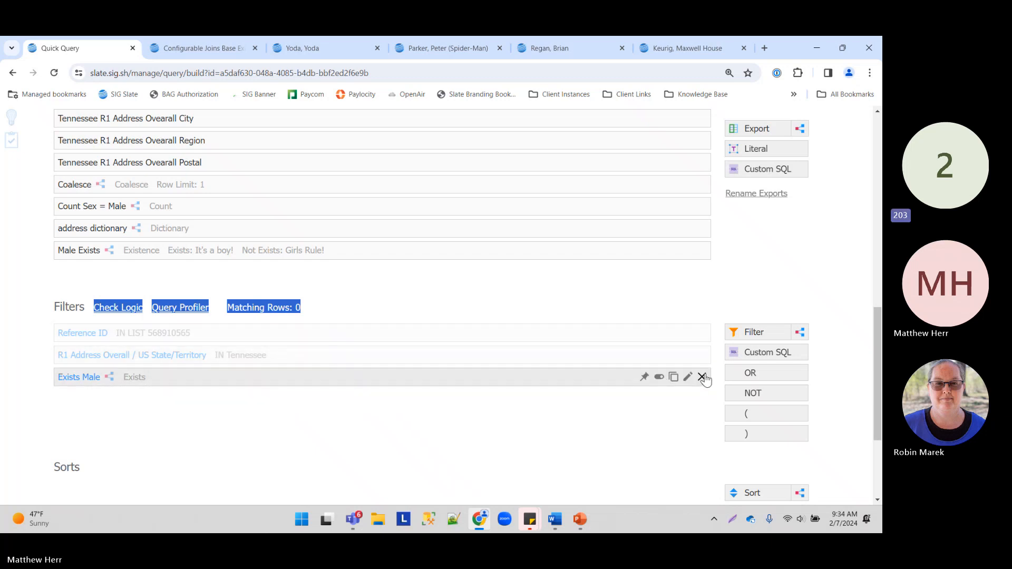
pyautogui.click(703, 377)
pyautogui.click(490, 145)
pyautogui.click(352, 317)
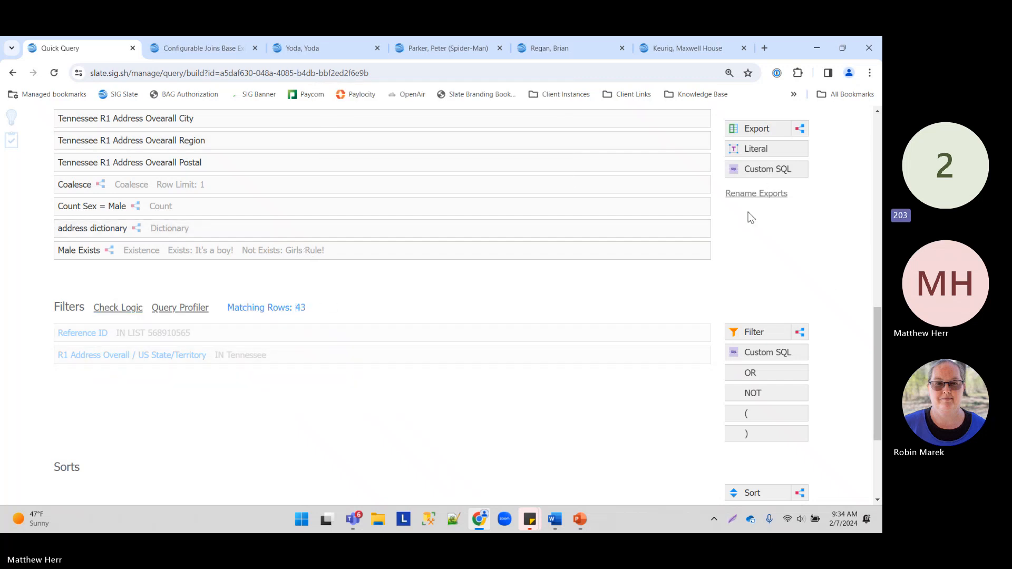
# Step: Preview the 43 result rows, review the empty Tennessee address columns, and close the preview
pyautogui.scroll(6, 418, 353)
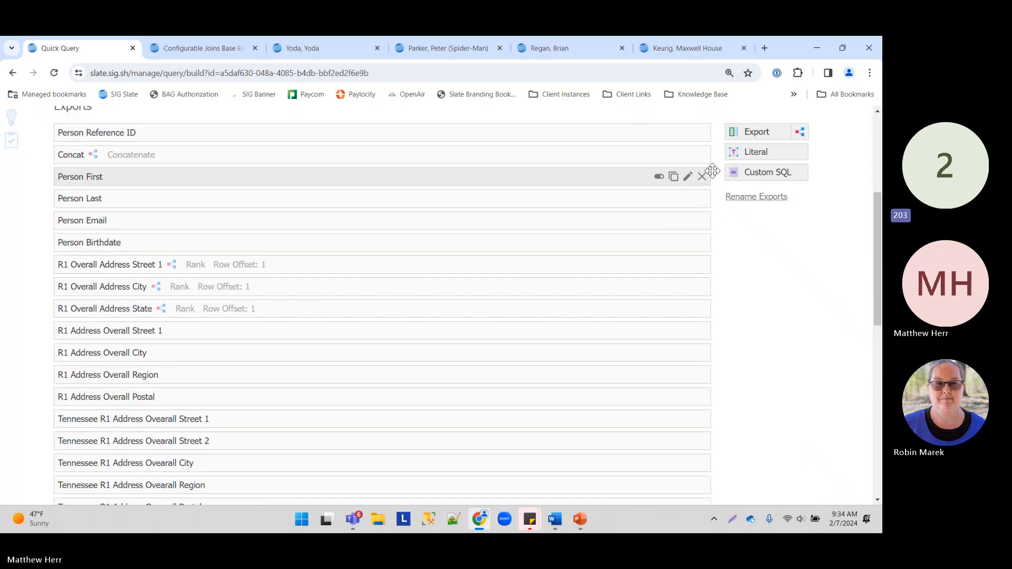
pyautogui.scroll(4, 713, 171)
pyautogui.click(714, 255)
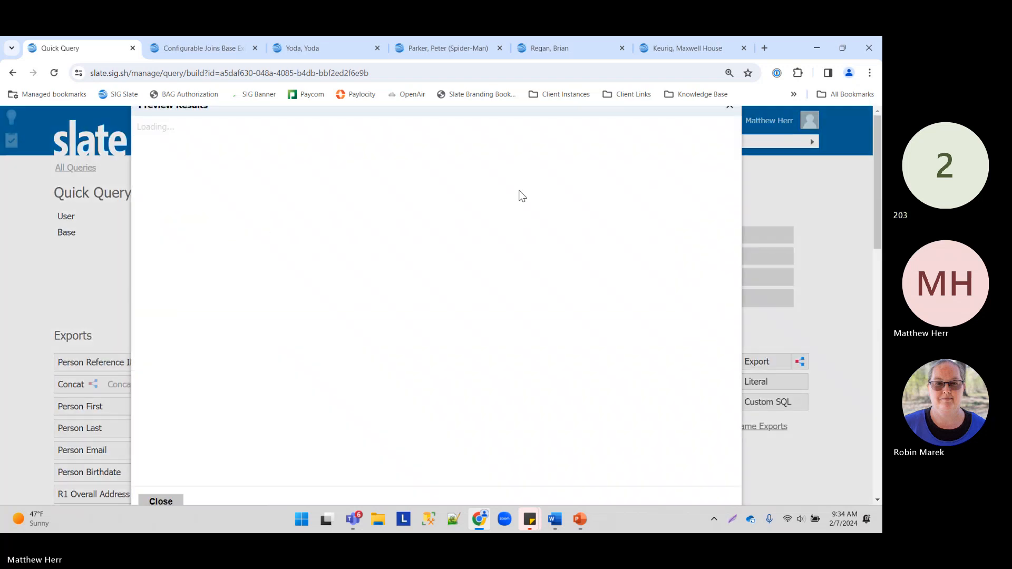
pyautogui.moveTo(277, 477); pyautogui.dragTo(590, 471)
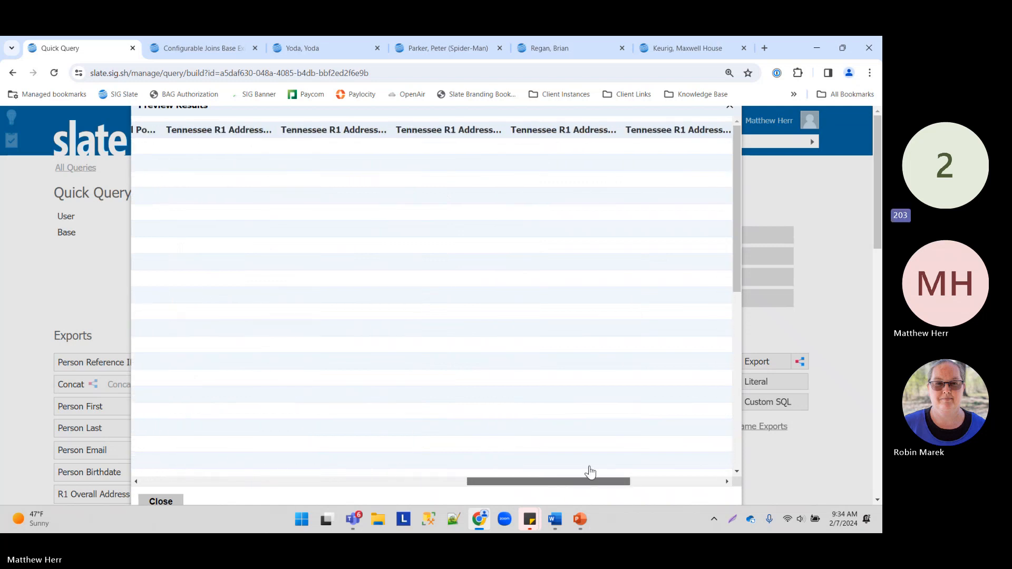
pyautogui.scroll(-10, 361, 323)
pyautogui.click(167, 501)
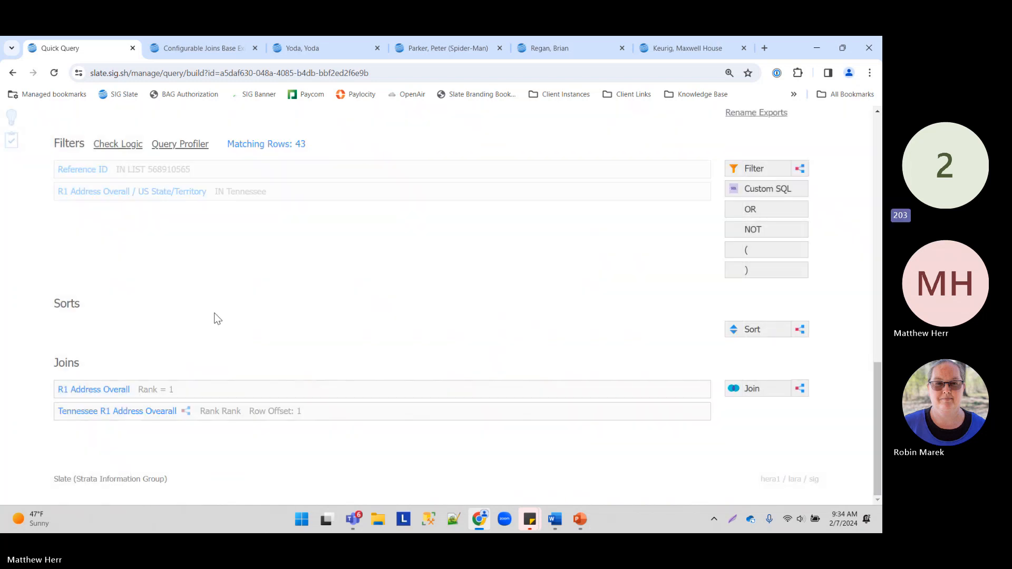
pyautogui.scroll(3, 216, 312)
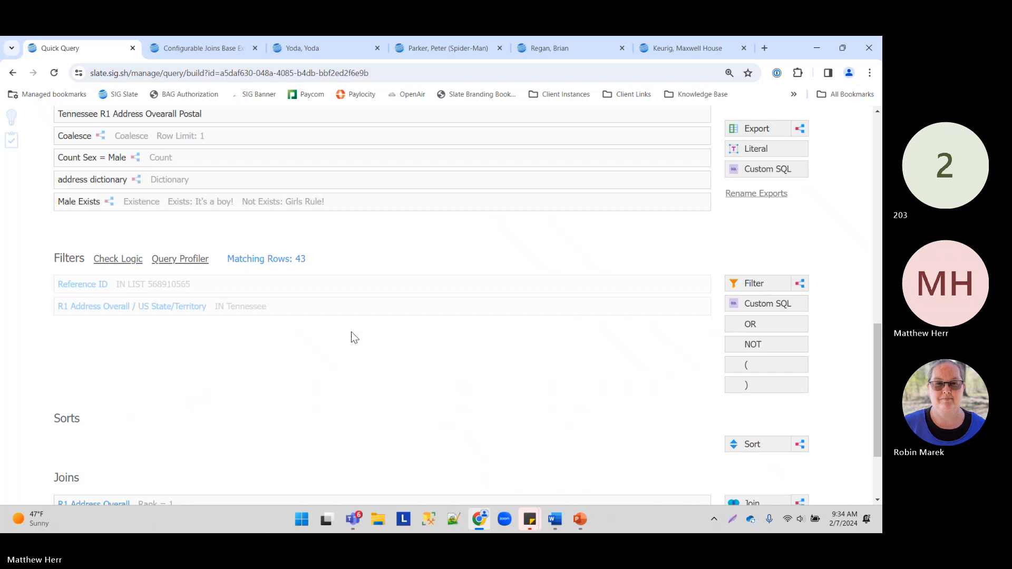
# Step: Start a new subquery filter with a Comparison aggregate using the equals operator
pyautogui.click(802, 283)
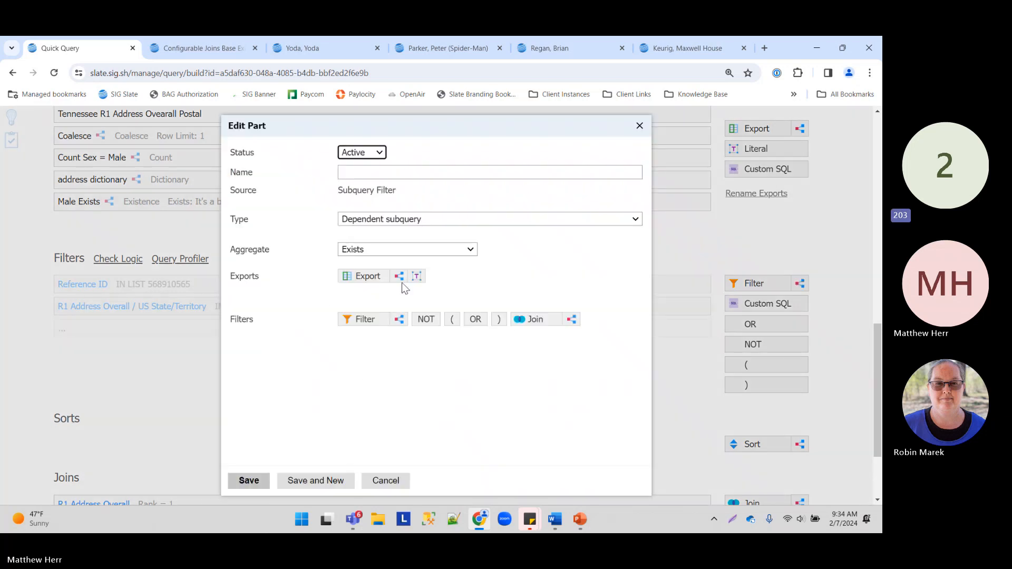
pyautogui.click(406, 247)
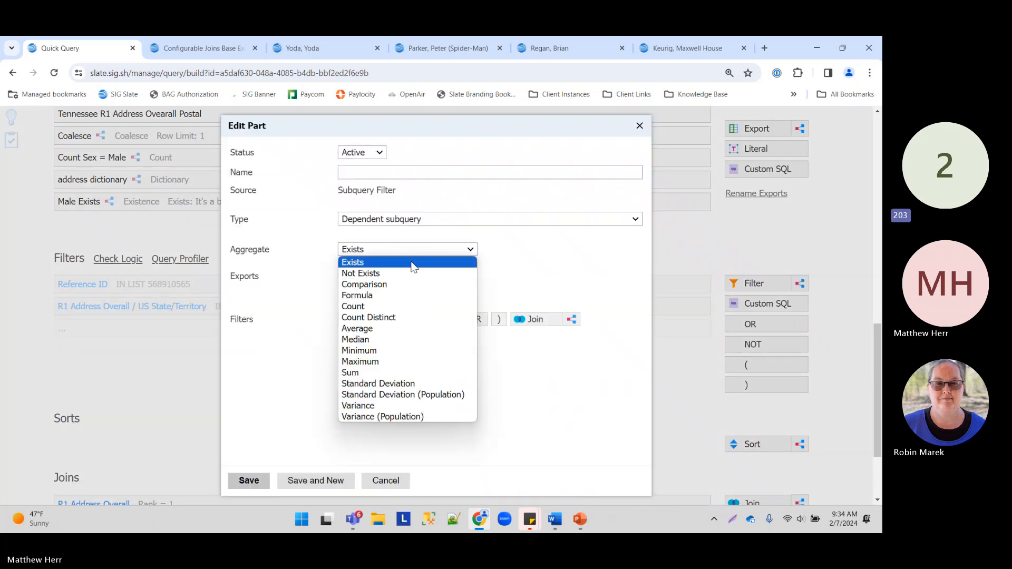
pyautogui.click(396, 285)
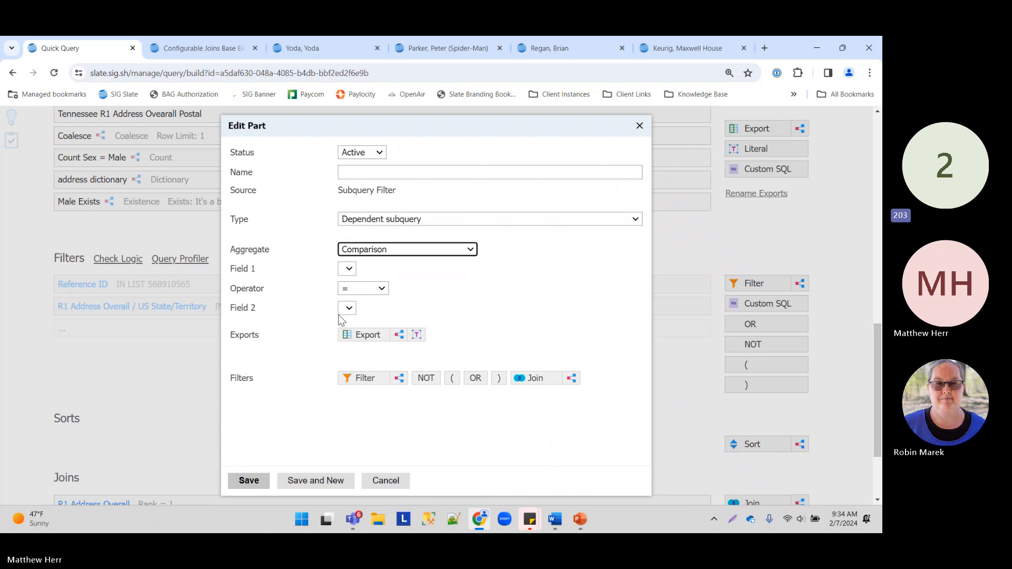
pyautogui.click(353, 286)
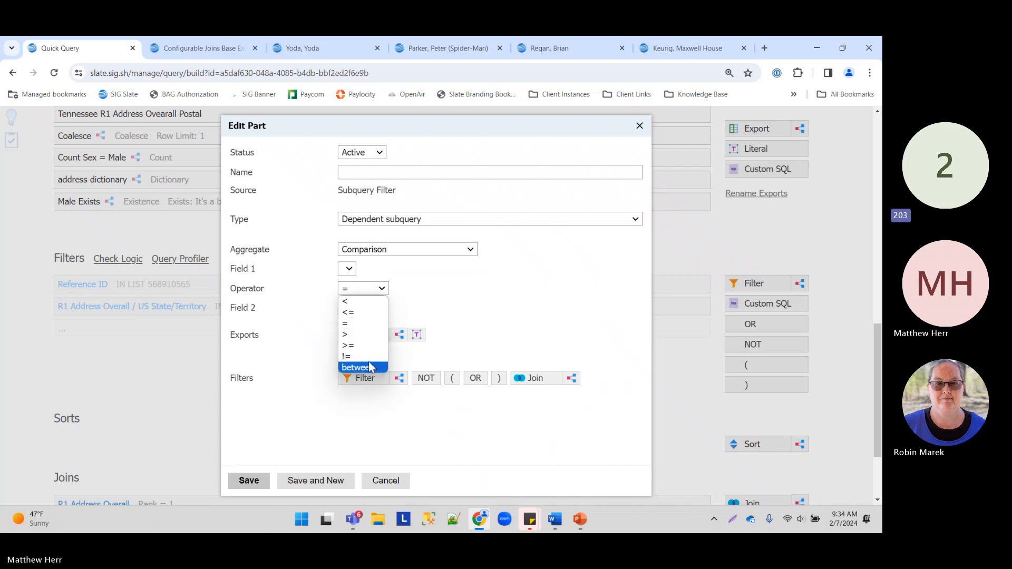
pyautogui.click(364, 293)
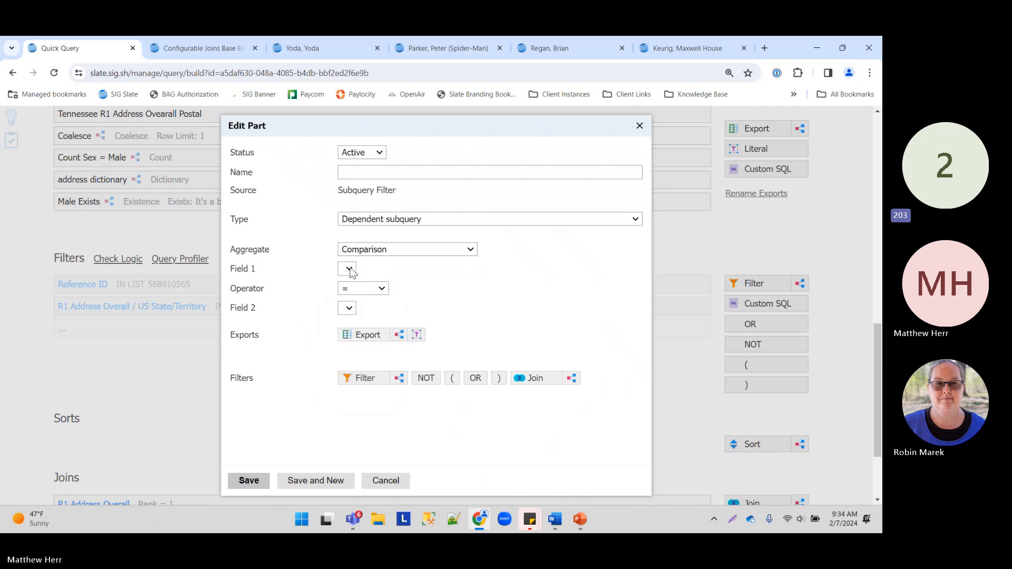
# Step: Add the R1 Address Overall Region export and set it as Field 1
pyautogui.click(365, 336)
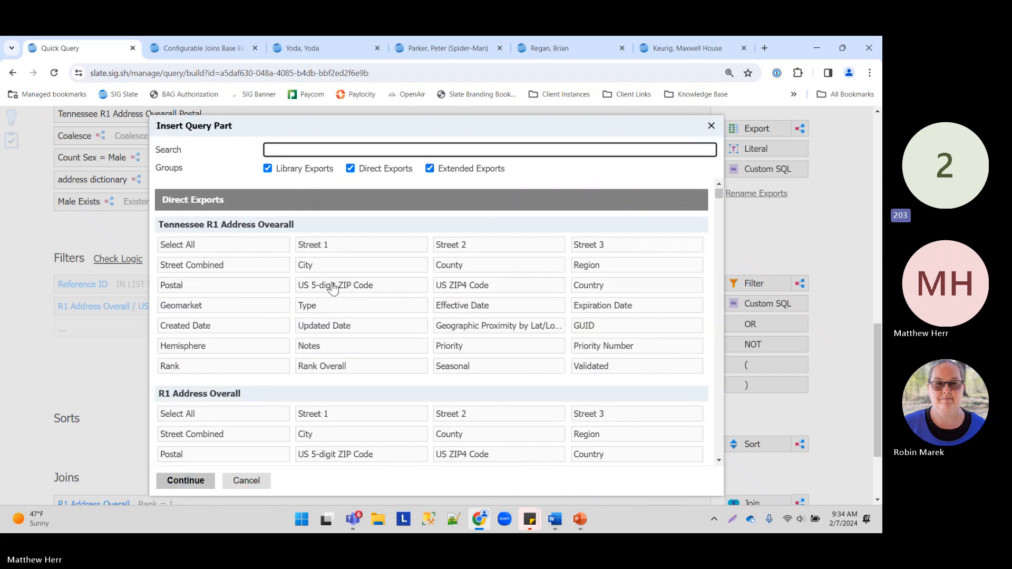
pyautogui.scroll(-10, 332, 289)
pyautogui.scroll(-2, 316, 298)
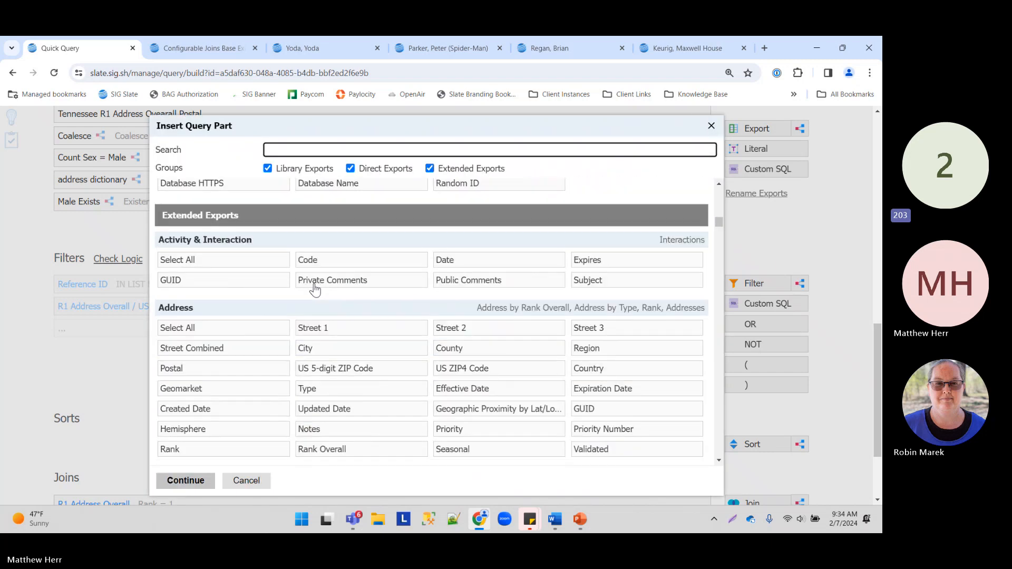
pyautogui.scroll(9, 387, 332)
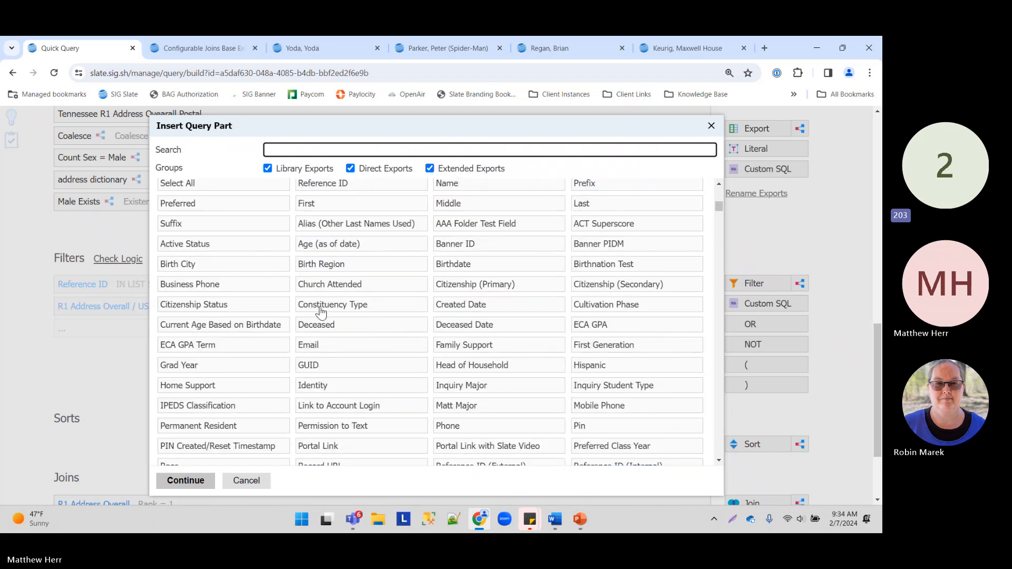
pyautogui.scroll(6, 316, 316)
pyautogui.scroll(-3, 316, 321)
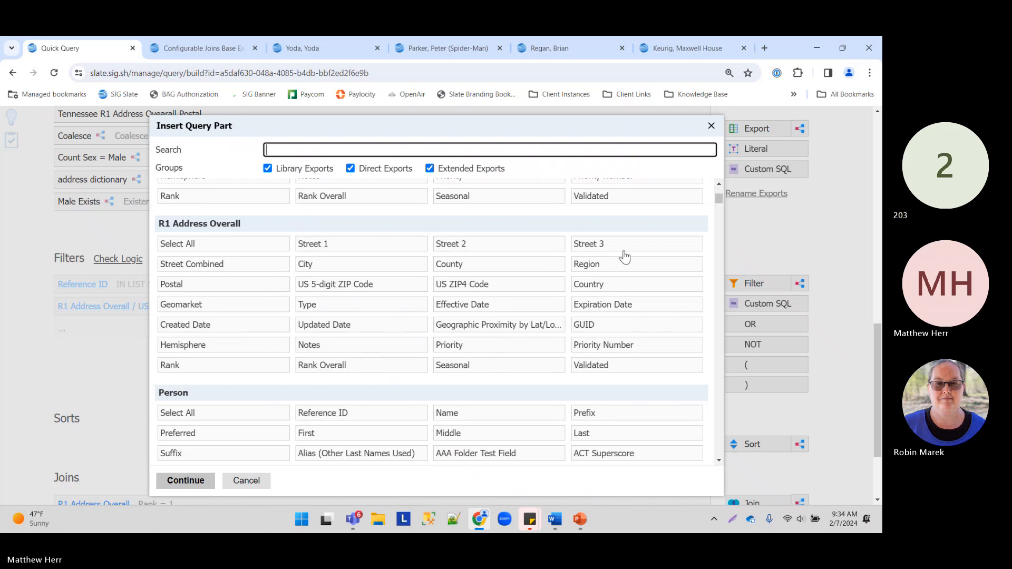
pyautogui.click(605, 268)
pyautogui.click(185, 480)
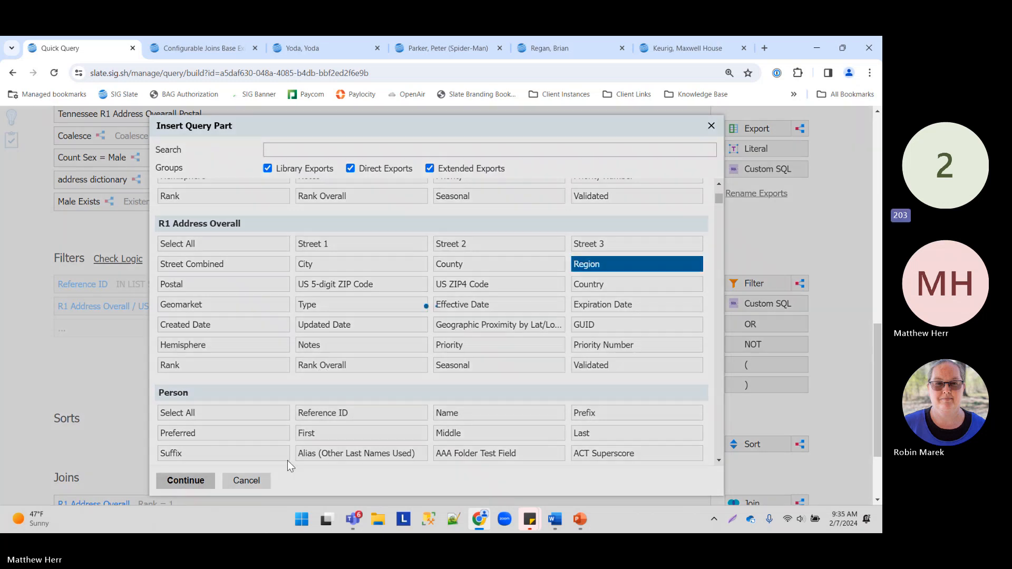
pyautogui.click(382, 273)
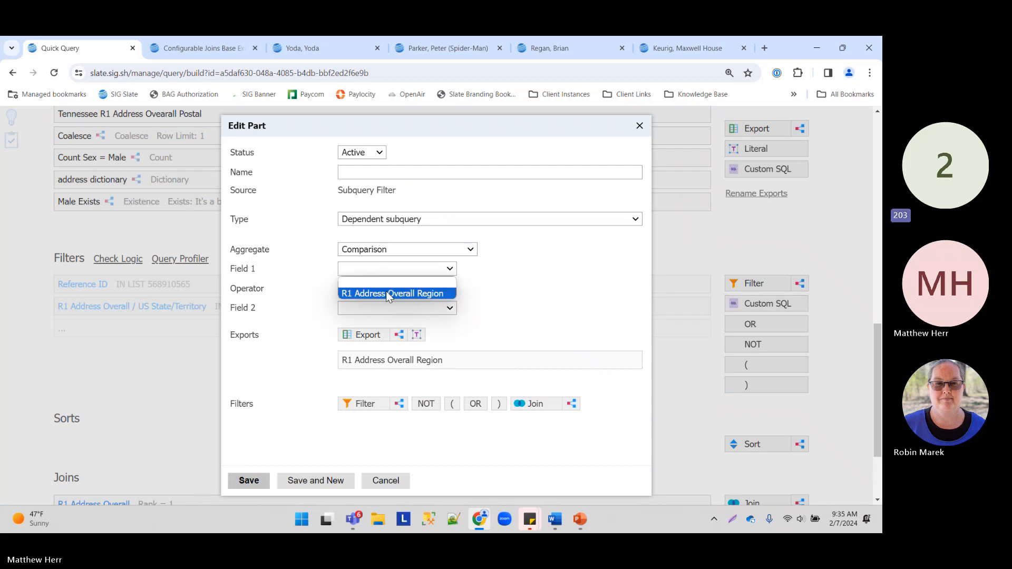
pyautogui.click(386, 291)
# Step: Add a literal value TN and set it as Field 2
pyautogui.click(417, 335)
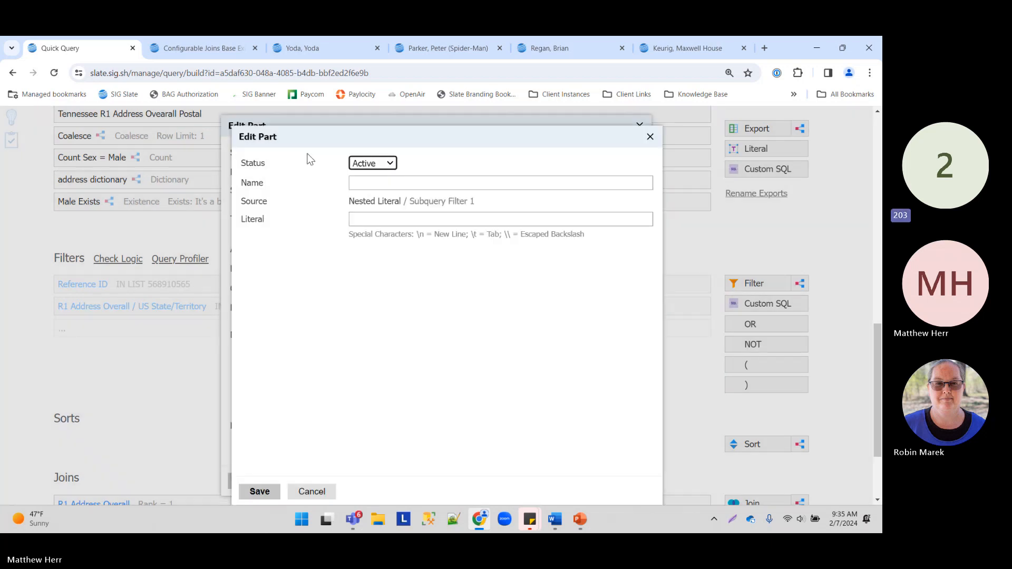
pyautogui.click(448, 217)
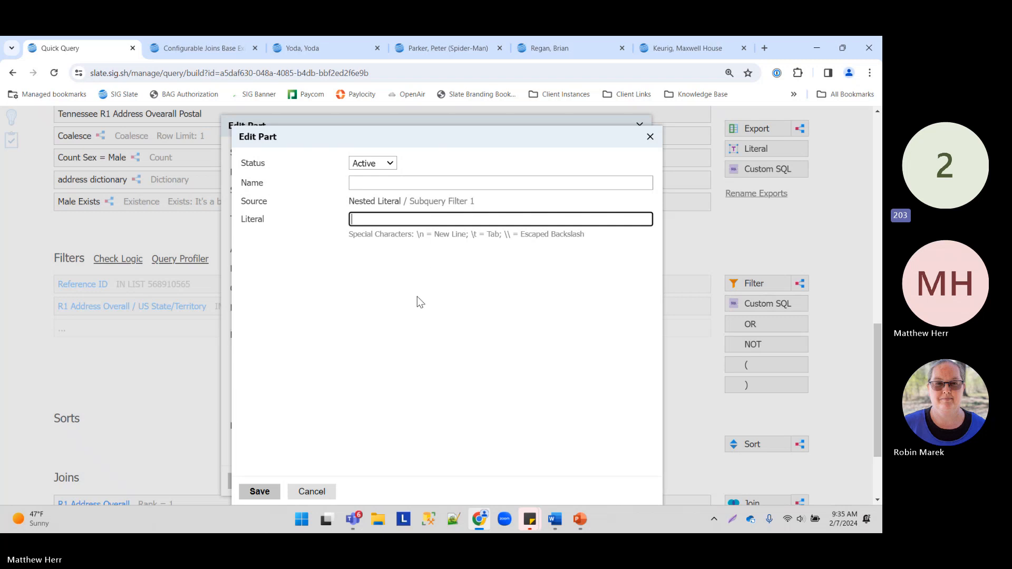
pyautogui.click(259, 492)
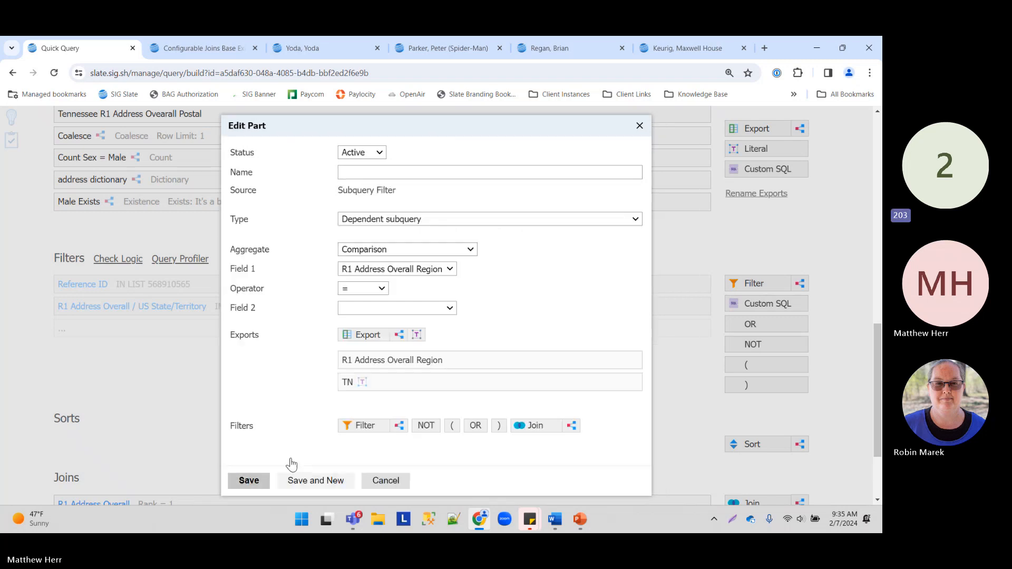
pyautogui.rightClick(374, 271)
pyautogui.click(354, 308)
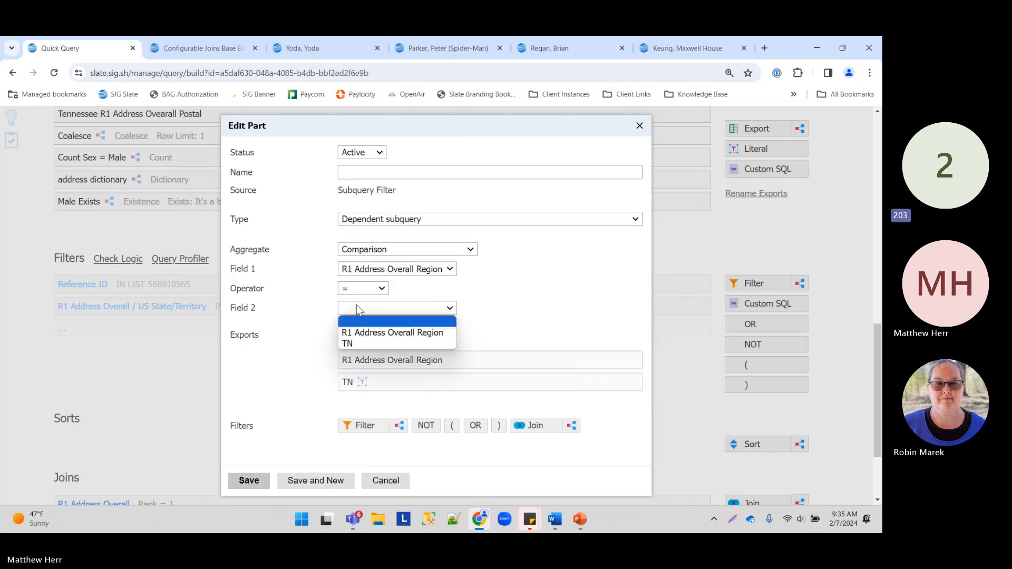
pyautogui.click(372, 343)
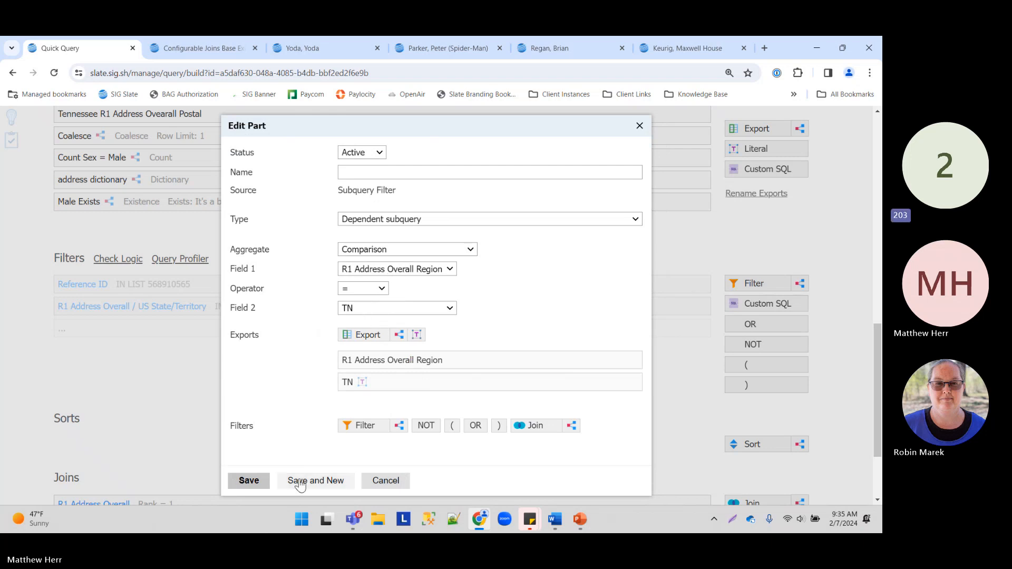
# Step: Name the filter 'TN ADDRESS Comparison' and save it
pyautogui.click(249, 480)
pyautogui.click(546, 150)
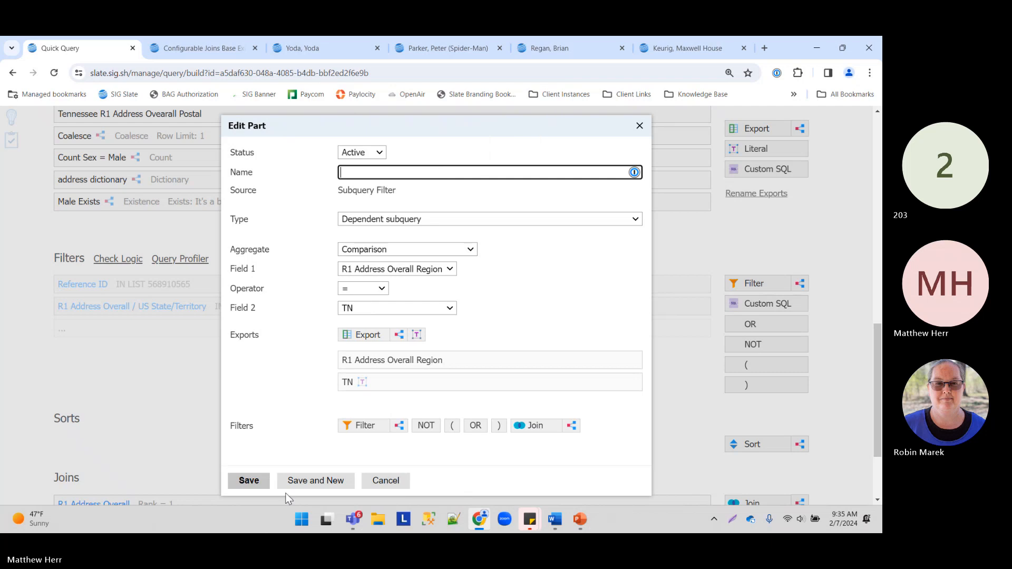
pyautogui.write('TN ADDRESS Comparison')
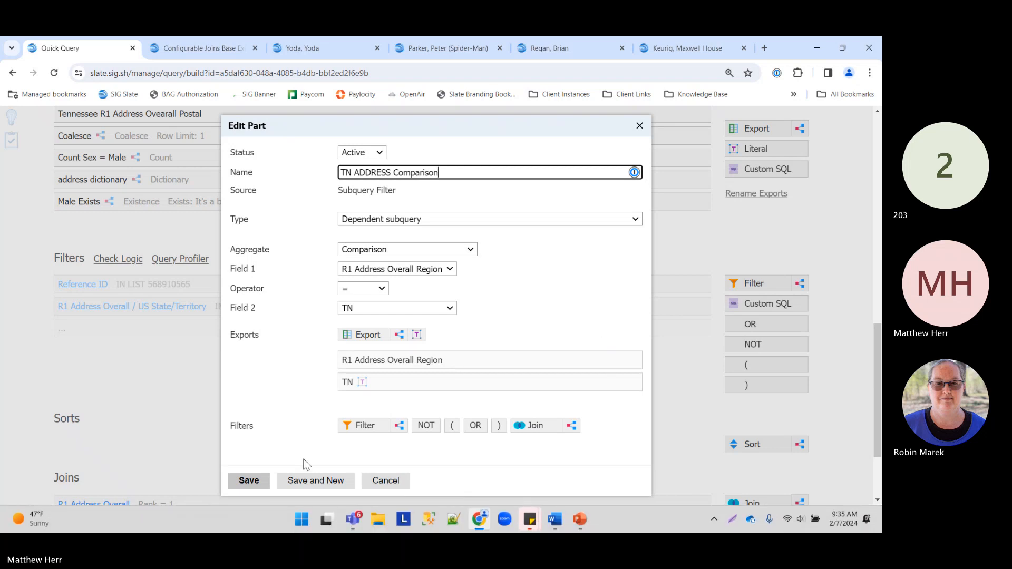
pyautogui.click(248, 480)
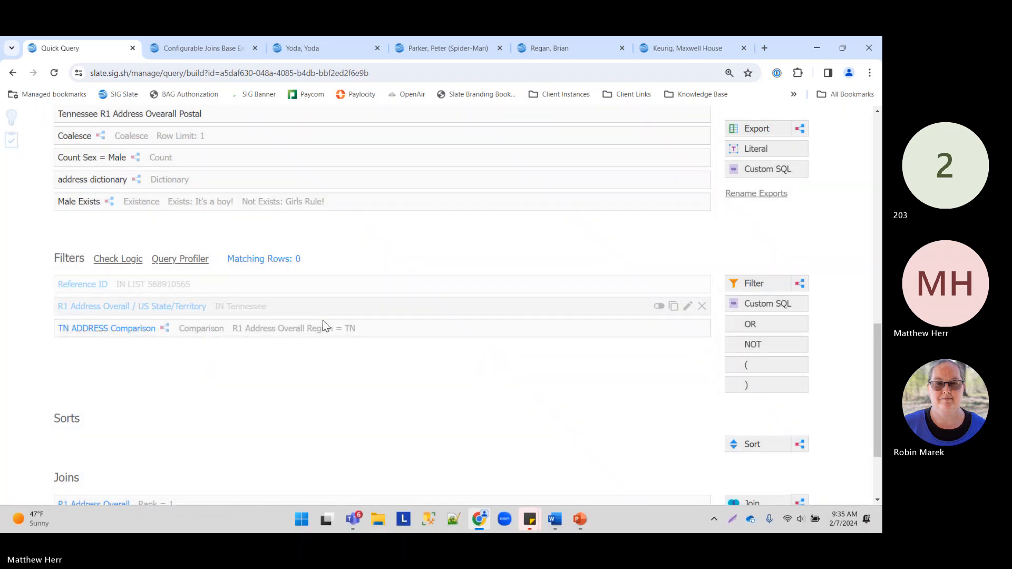
# Step: Change the TN literal to 'Tennessee' and save the filter
pyautogui.click(334, 328)
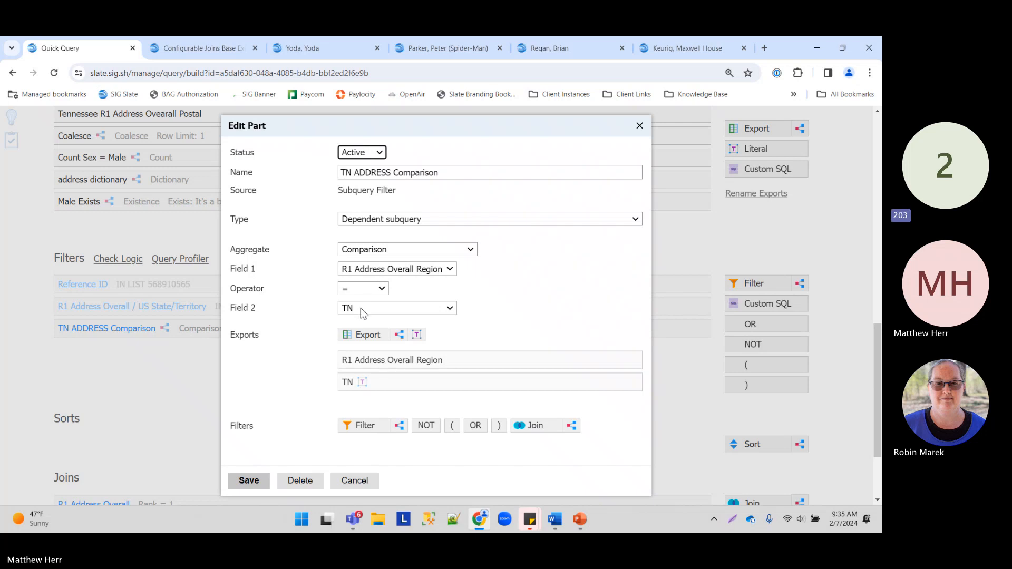
pyautogui.click(393, 375)
pyautogui.moveTo(422, 221); pyautogui.dragTo(175, 242)
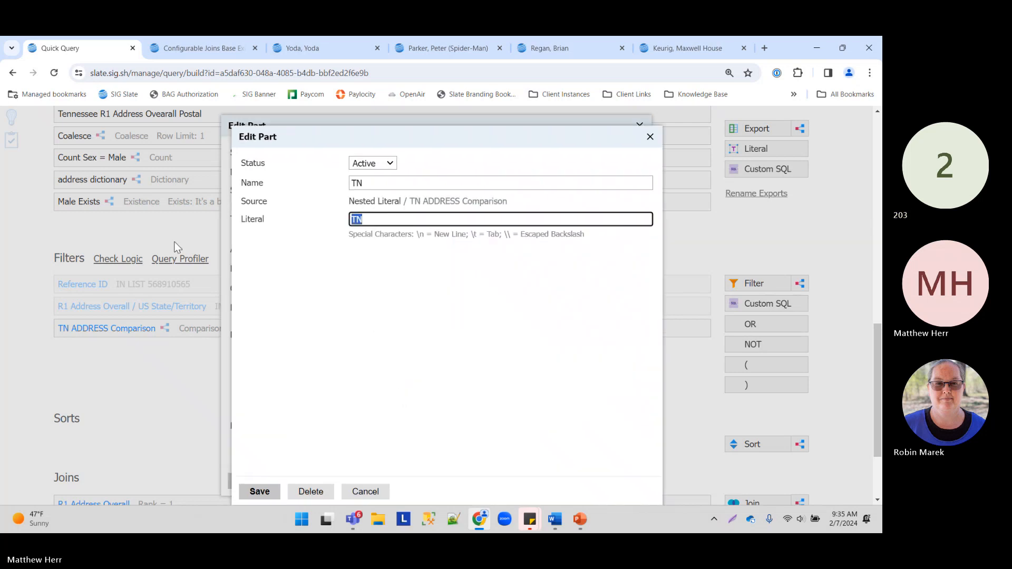
pyautogui.write('Tennessee')
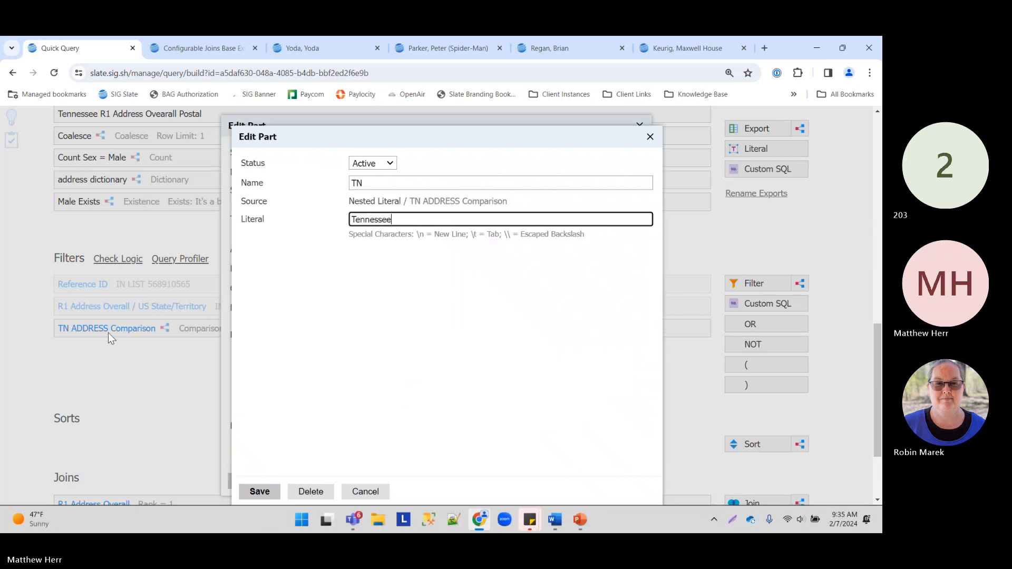
pyautogui.click(260, 490)
pyautogui.click(246, 479)
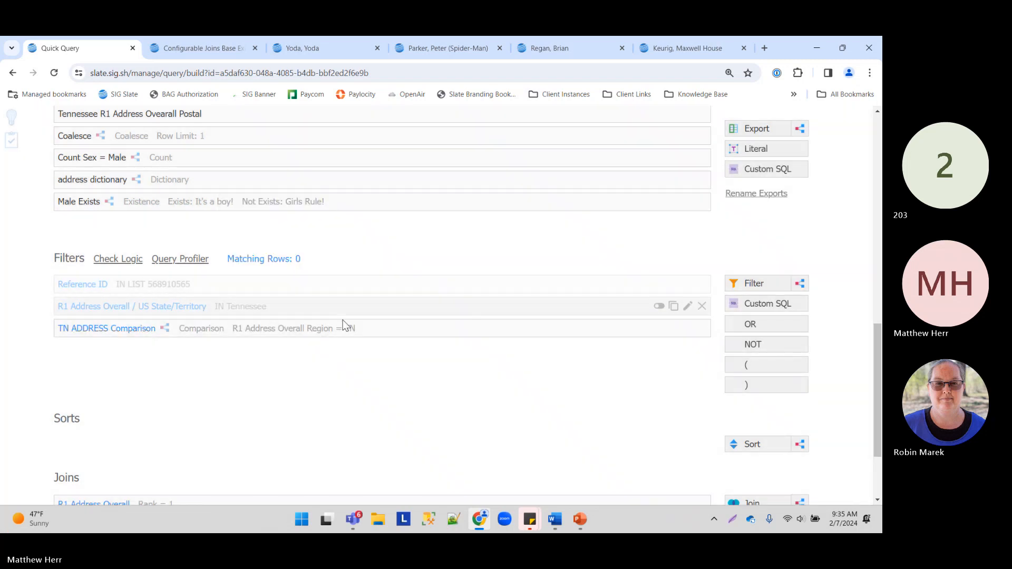
# Step: Delete the literal value, blank Field 1, and remove the region export
pyautogui.click(332, 328)
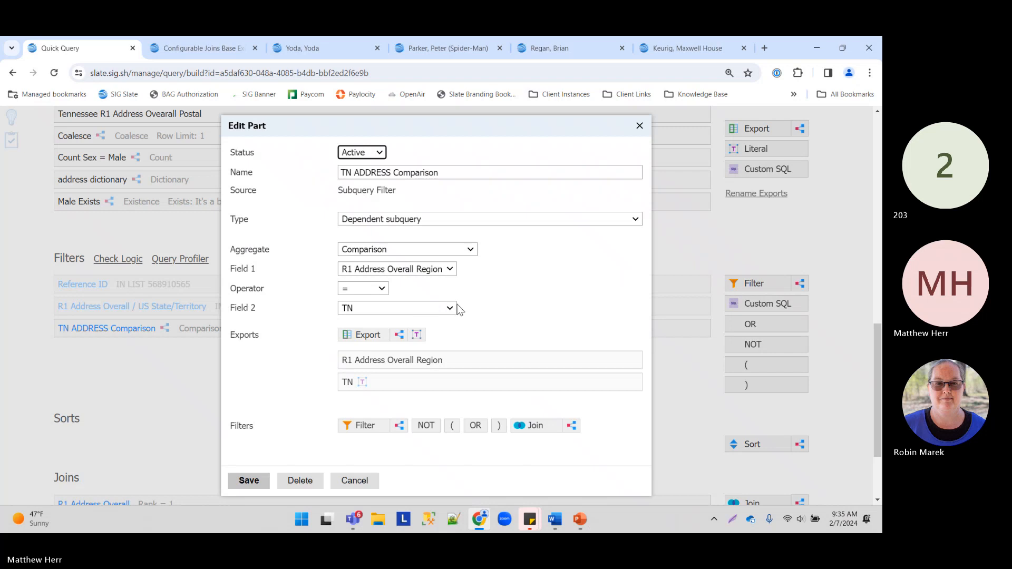
pyautogui.moveTo(633, 384)
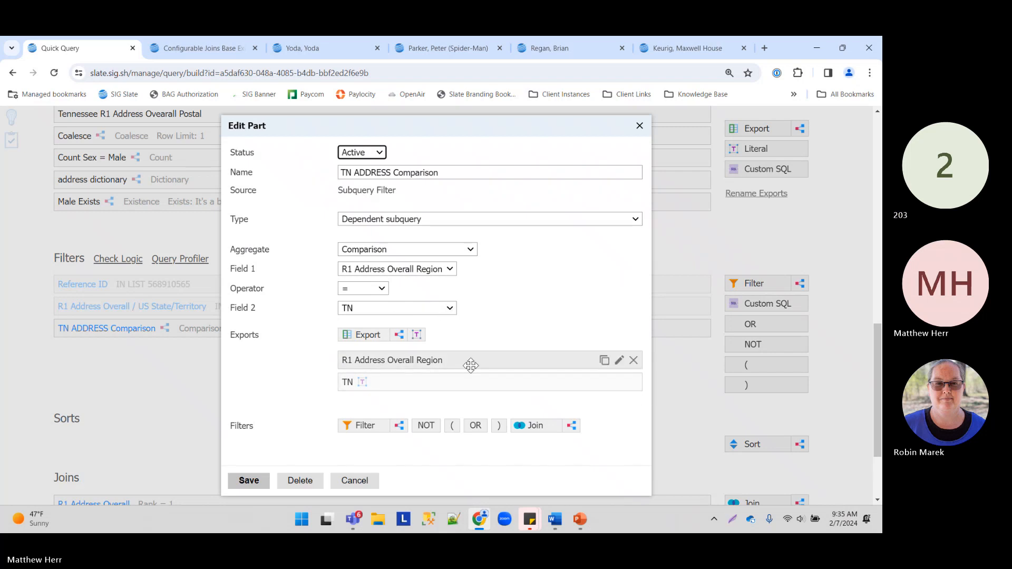
pyautogui.click(637, 381)
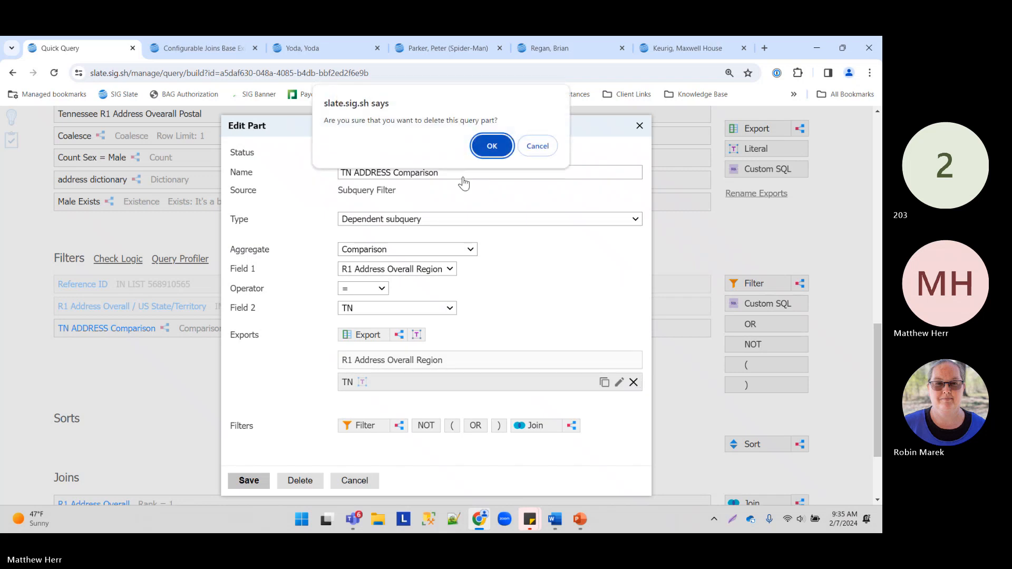
pyautogui.click(479, 144)
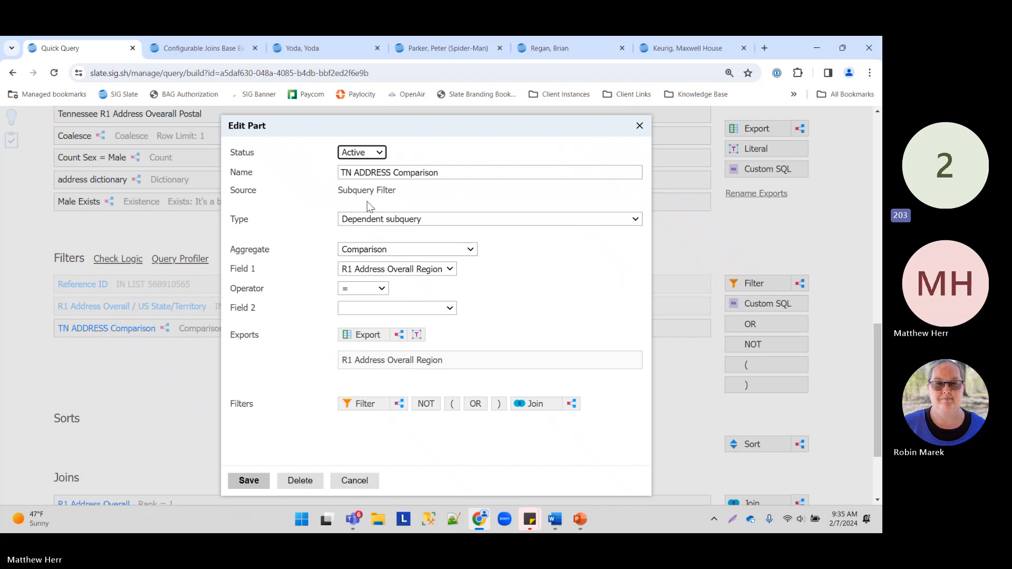
pyautogui.click(433, 268)
pyautogui.click(416, 280)
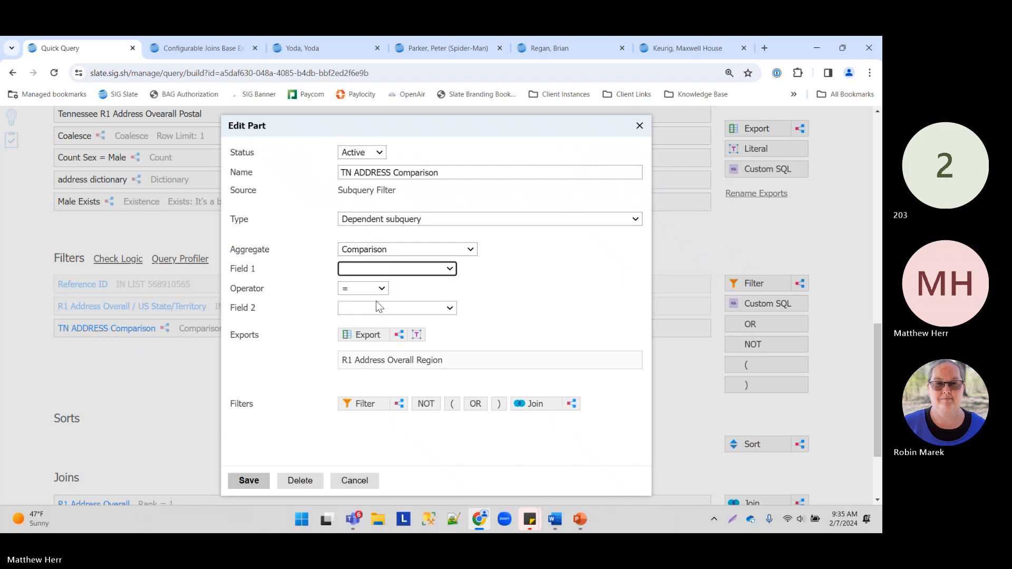
pyautogui.click(633, 361)
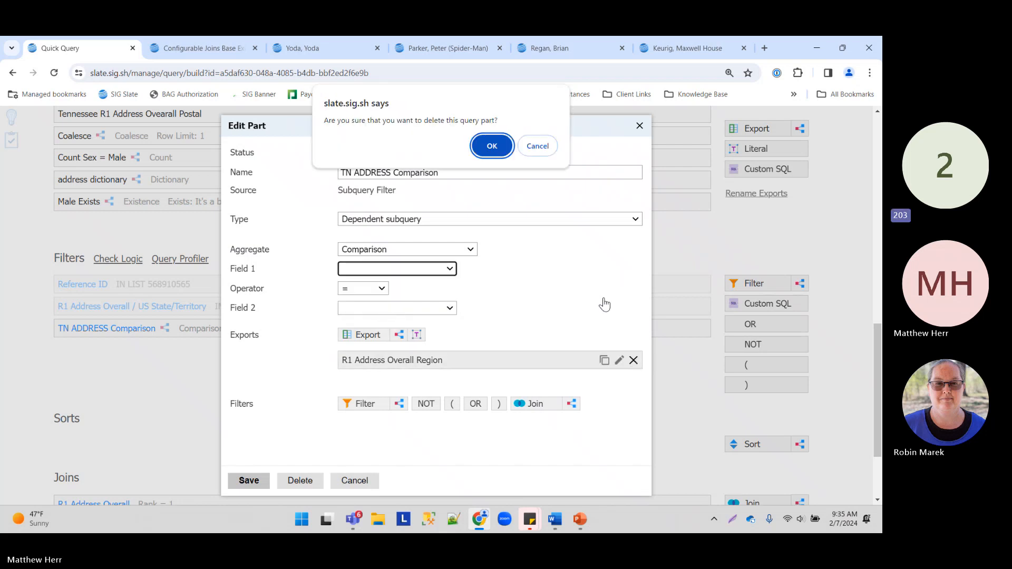
# Step: Replace the region export with a Person Mobile Phone export
pyautogui.click(488, 144)
pyautogui.click(378, 340)
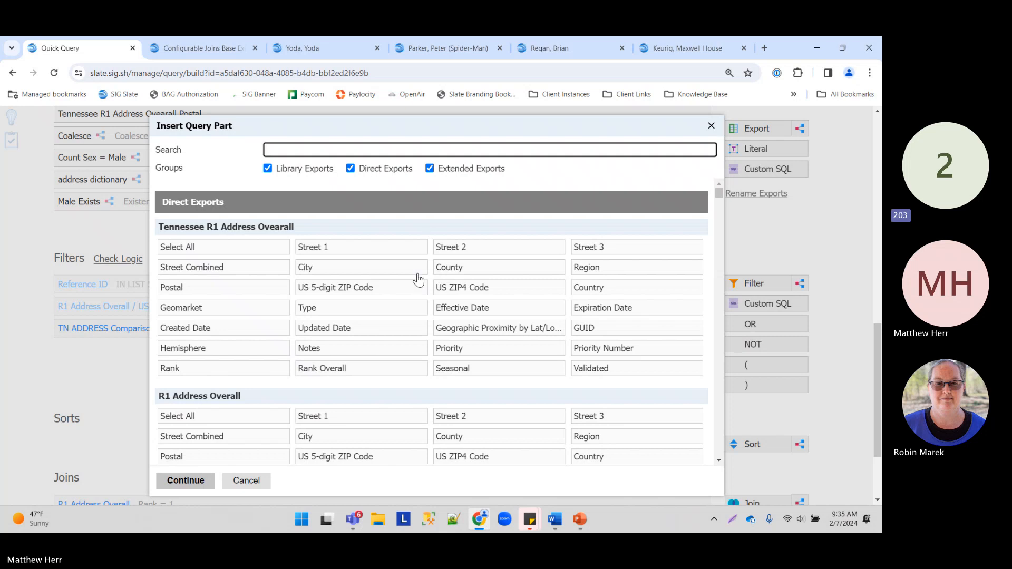
pyautogui.write('p')
pyautogui.press('BackSpace')
pyautogui.write('mob')
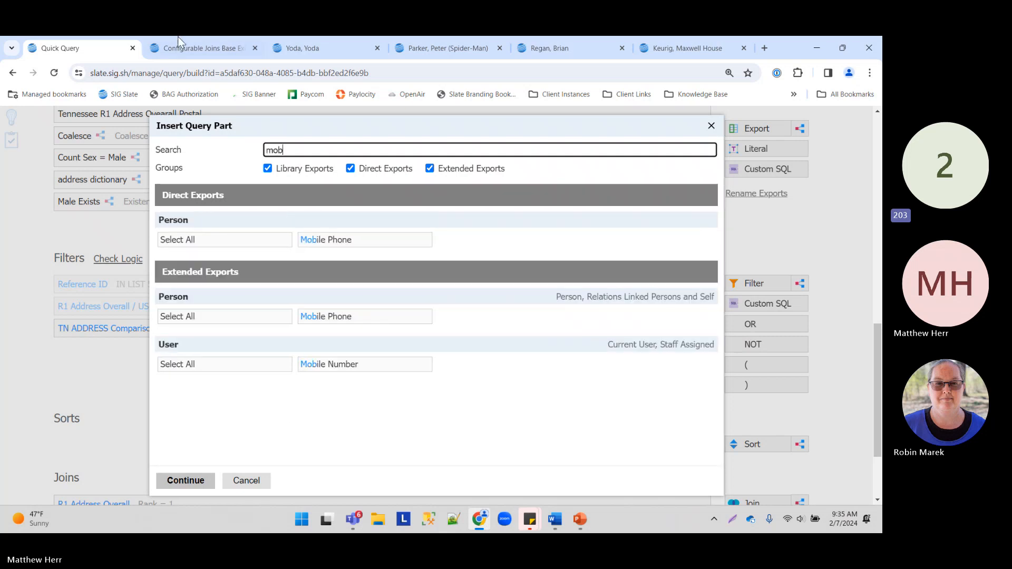
pyautogui.click(338, 241)
pyautogui.click(185, 480)
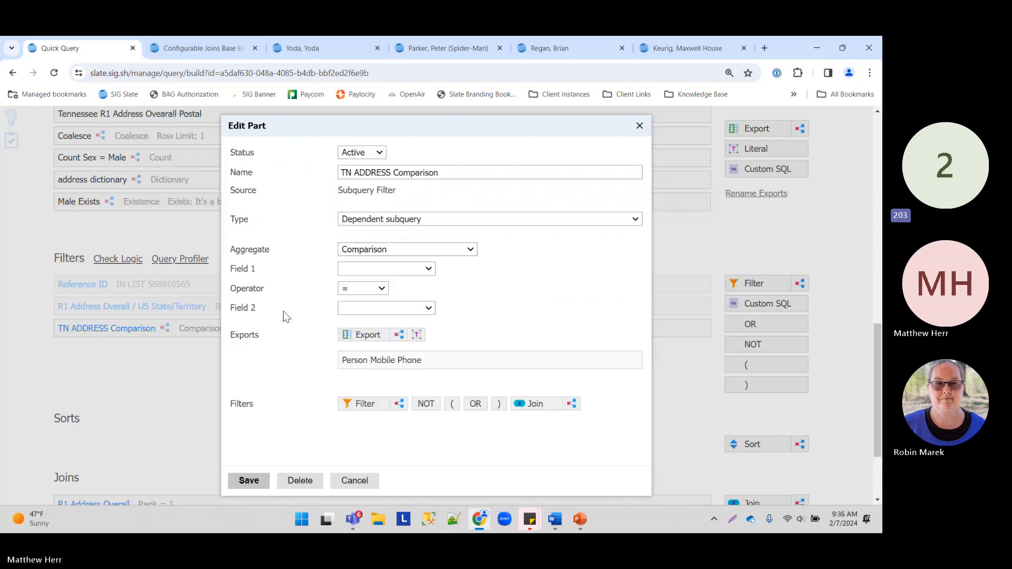
pyautogui.click(416, 335)
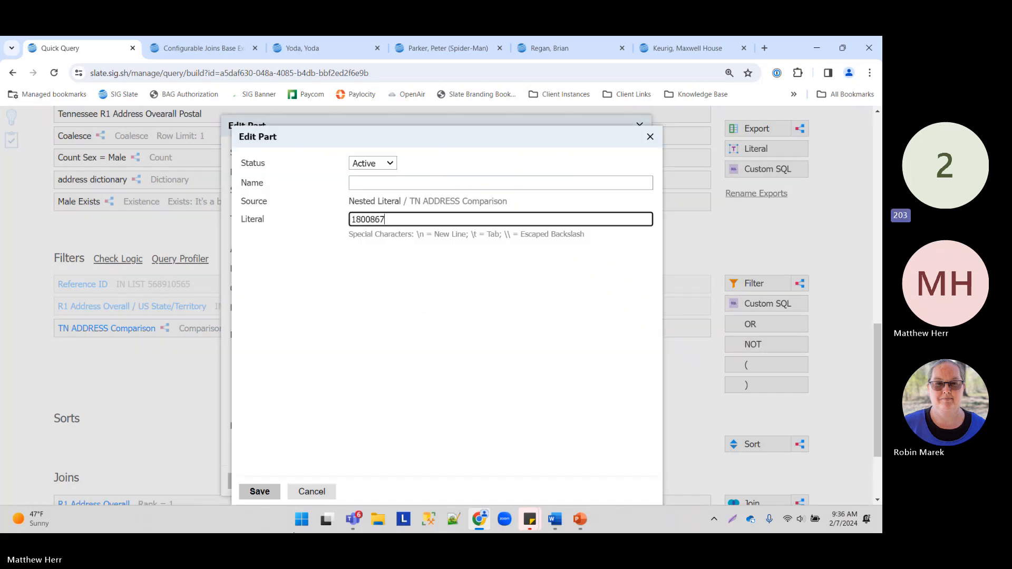
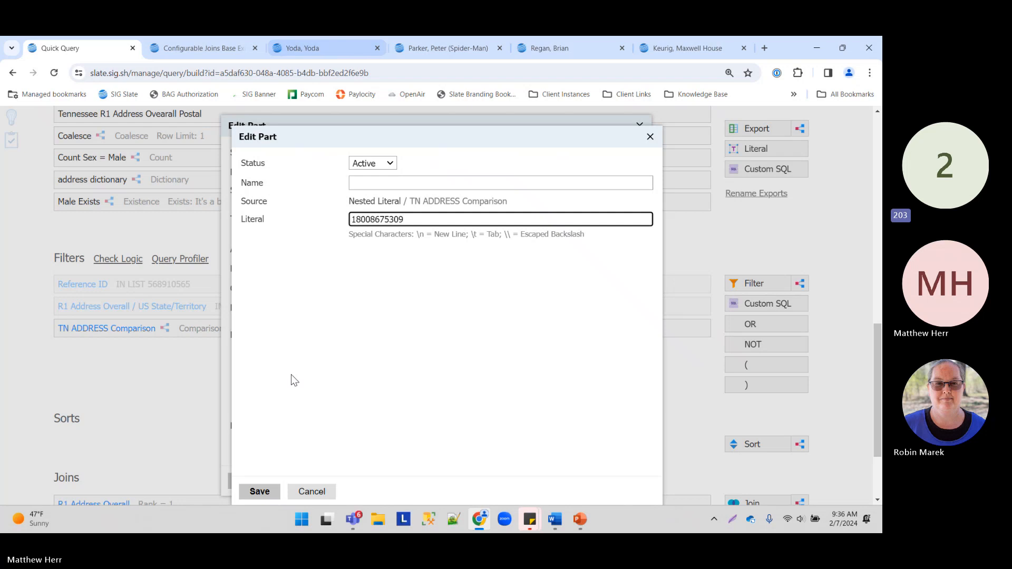
pyautogui.click(262, 495)
pyautogui.click(374, 270)
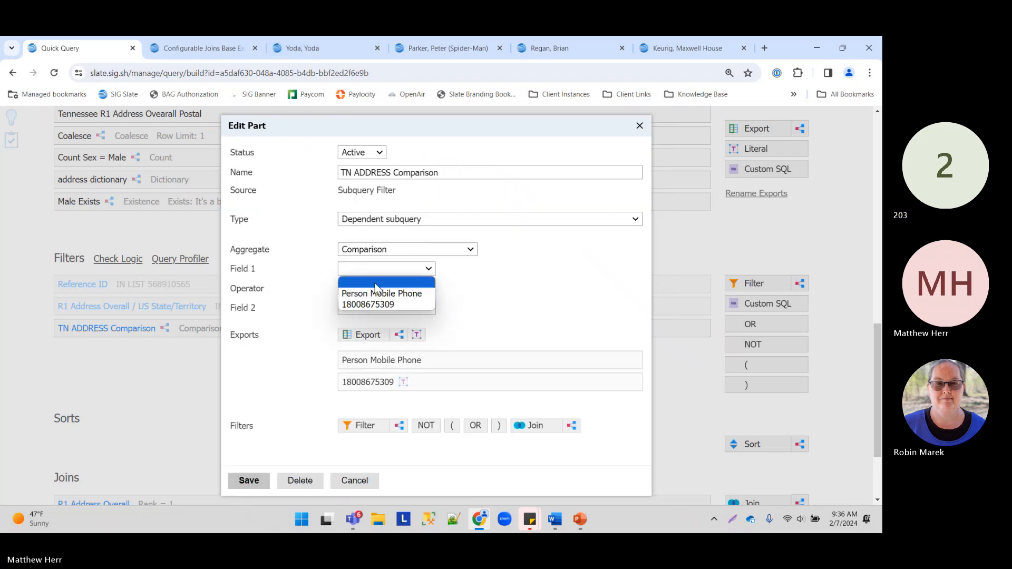
pyautogui.click(377, 292)
pyautogui.click(366, 309)
pyautogui.click(359, 343)
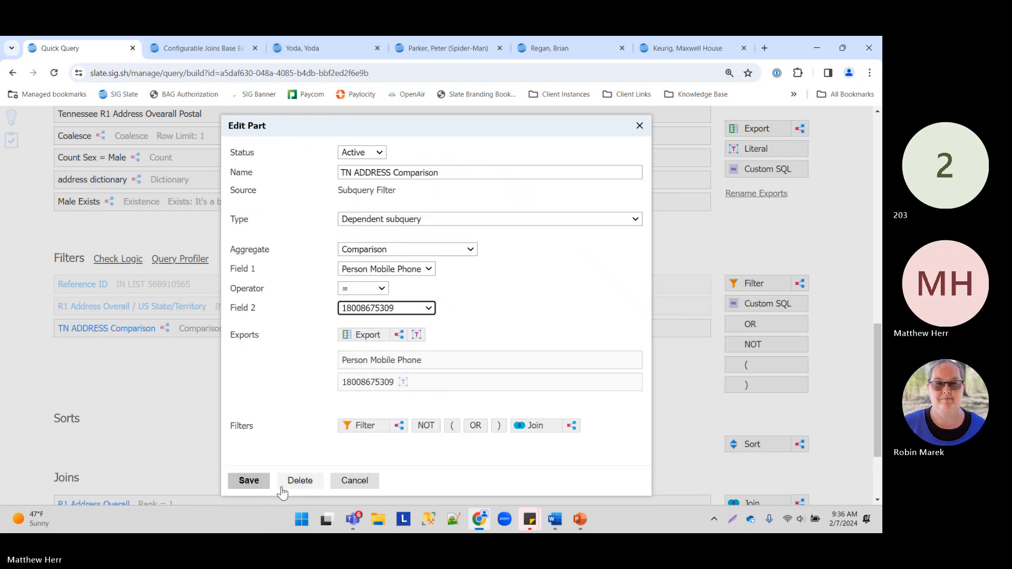
pyautogui.click(249, 480)
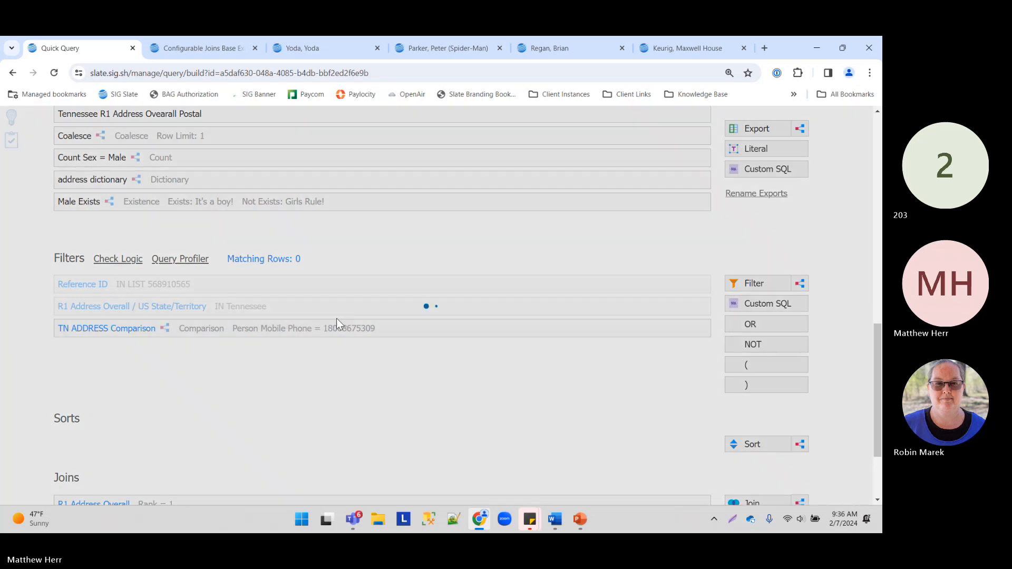
# Step: Reformat the phone literal with a space after 800 and save it
pyautogui.click(336, 327)
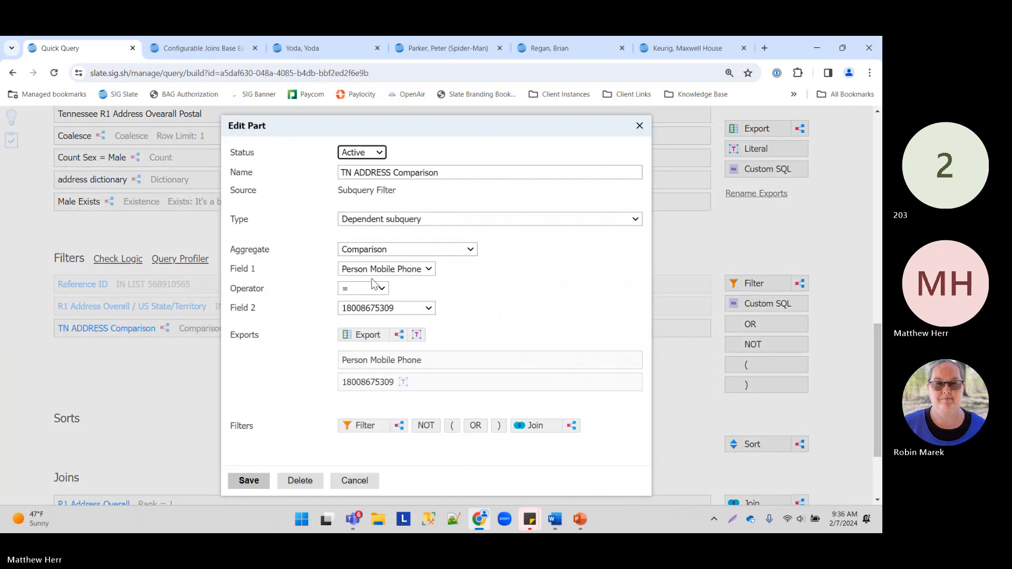
pyautogui.click(402, 382)
pyautogui.click(360, 221)
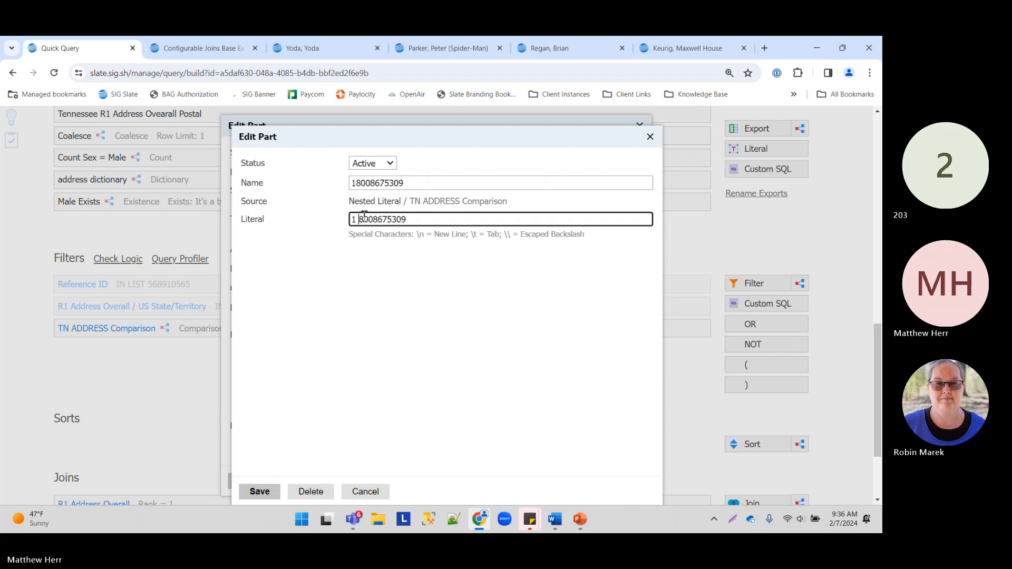
pyautogui.click(374, 219)
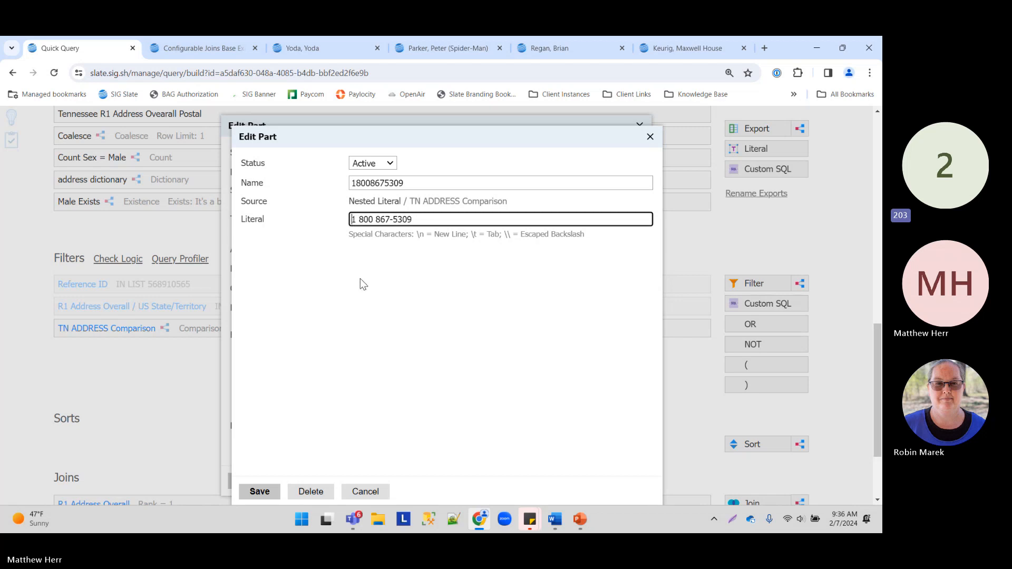
pyautogui.write('=')
pyautogui.press('BackSpace')
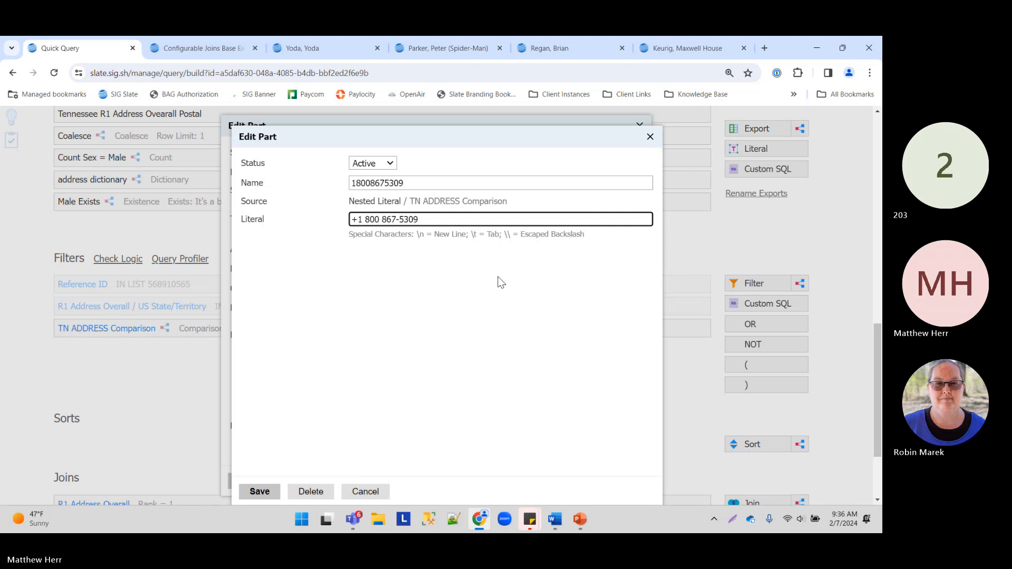
pyautogui.click(261, 491)
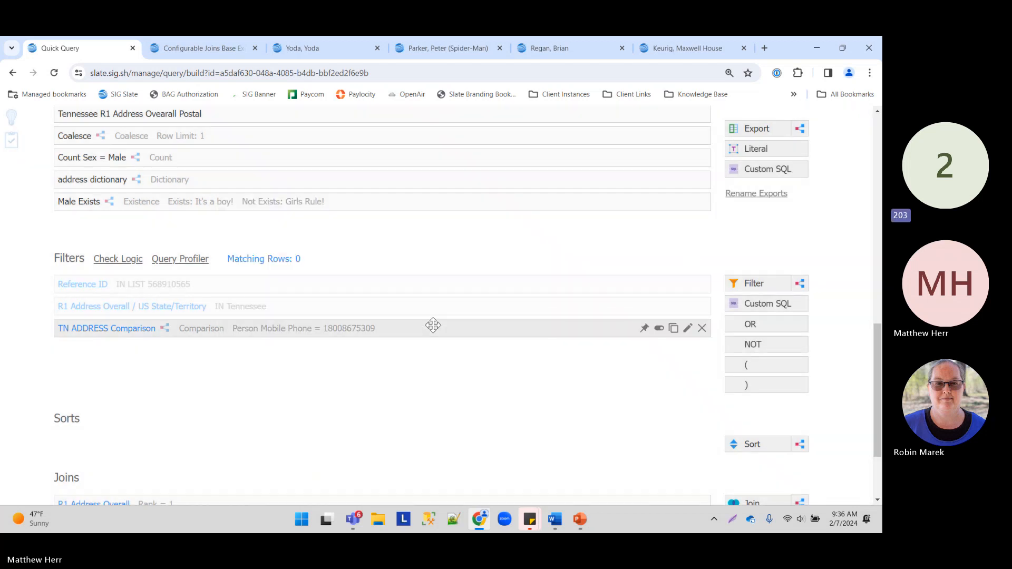
# Step: Try a greater-than operator with a blank second field in the comparison
pyautogui.click(375, 328)
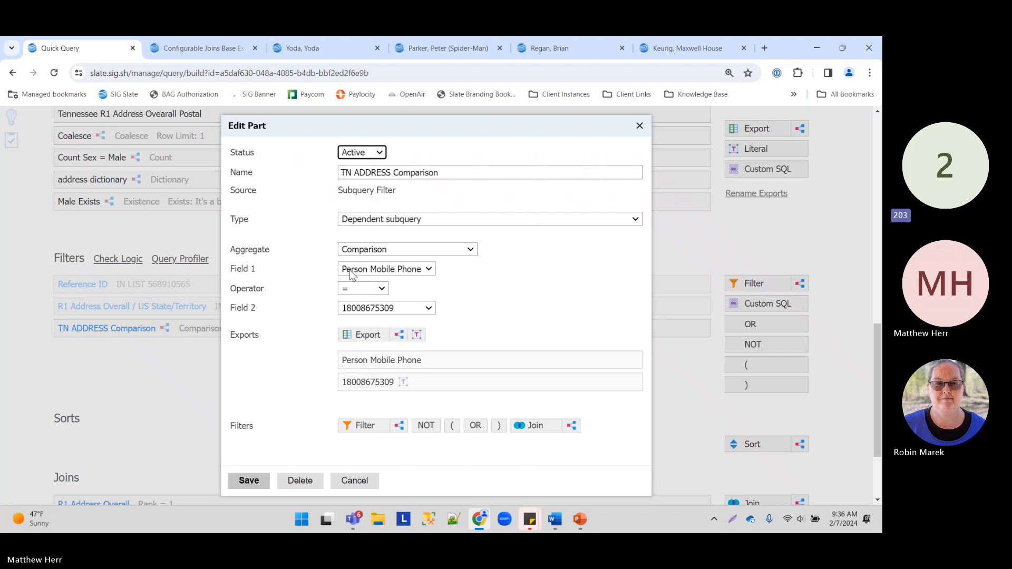
pyautogui.click(352, 272)
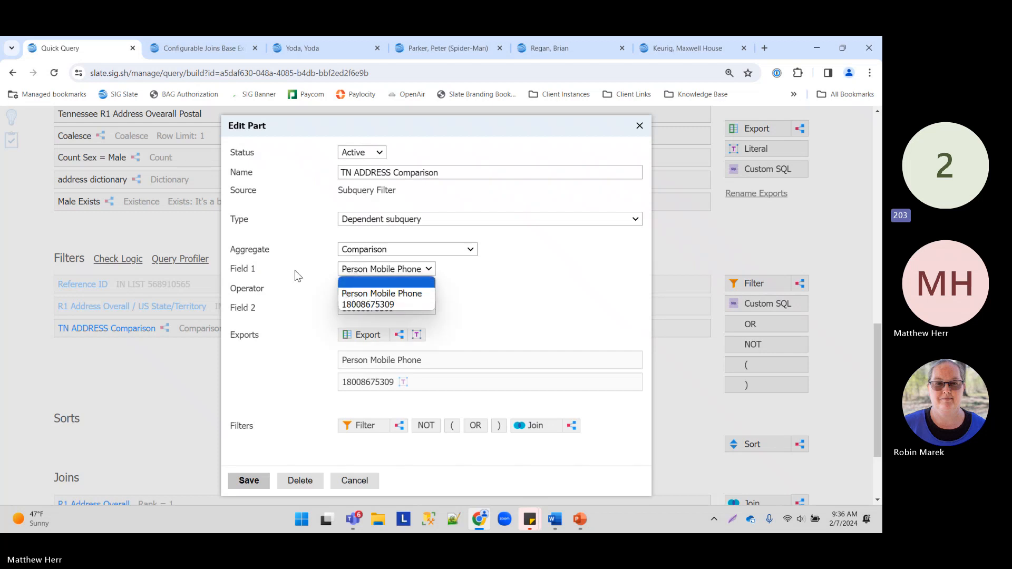
pyautogui.click(364, 296)
pyautogui.click(351, 290)
pyautogui.click(371, 335)
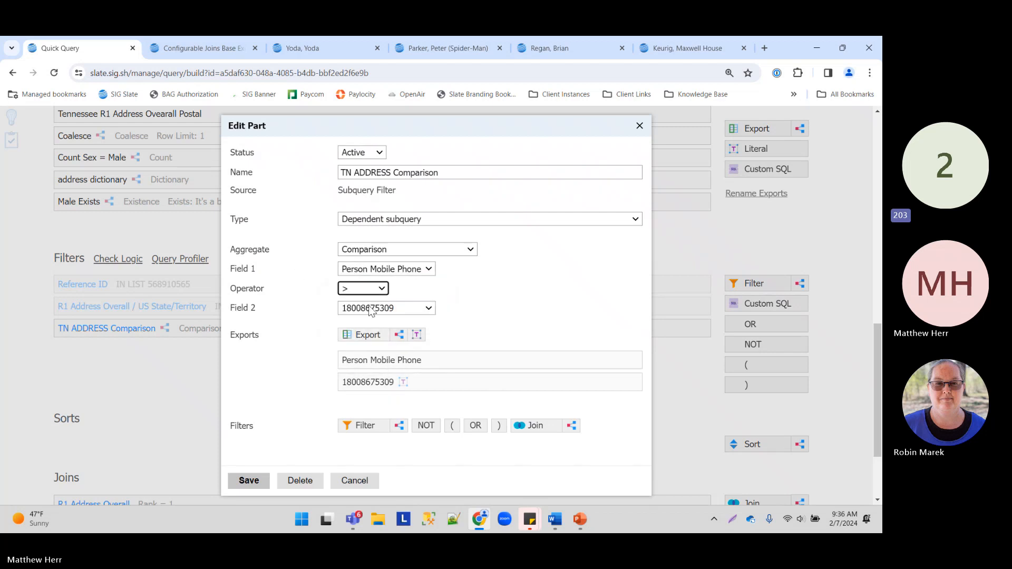
pyautogui.click(374, 311)
pyautogui.click(367, 323)
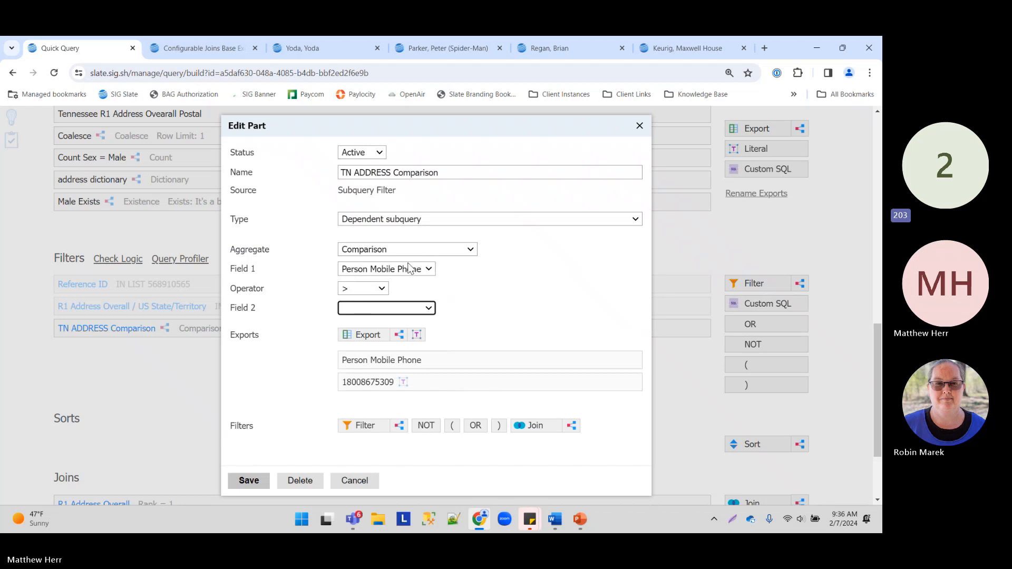
pyautogui.click(384, 249)
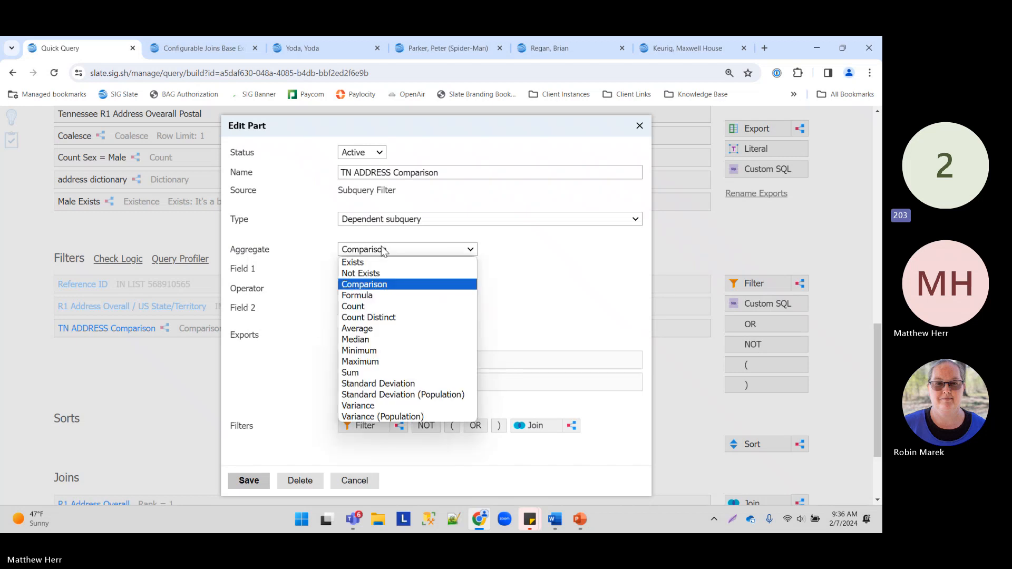
pyautogui.click(308, 292)
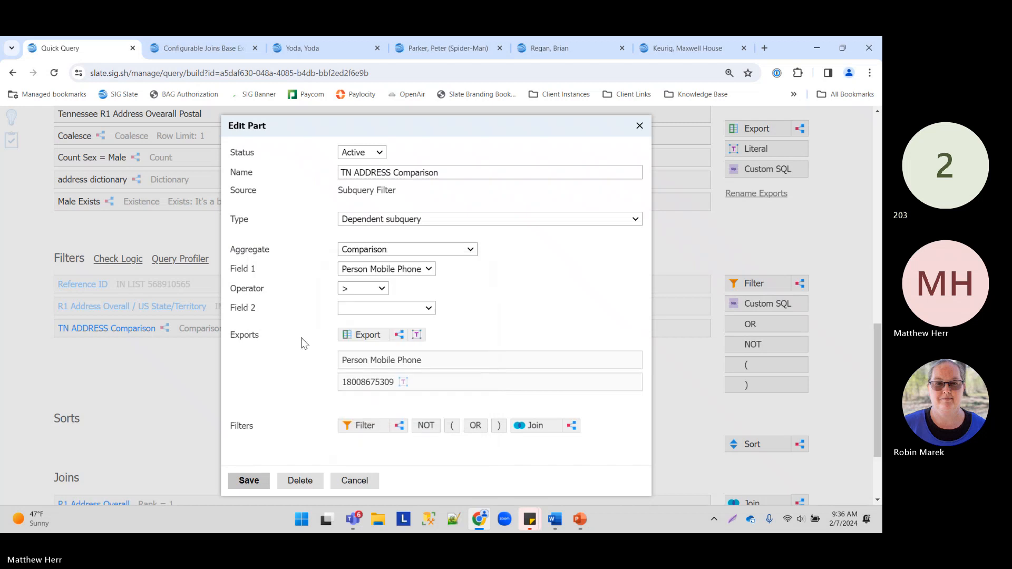
# Step: Discard those edits and delete the TN ADDRESS Comparison filter
pyautogui.click(353, 480)
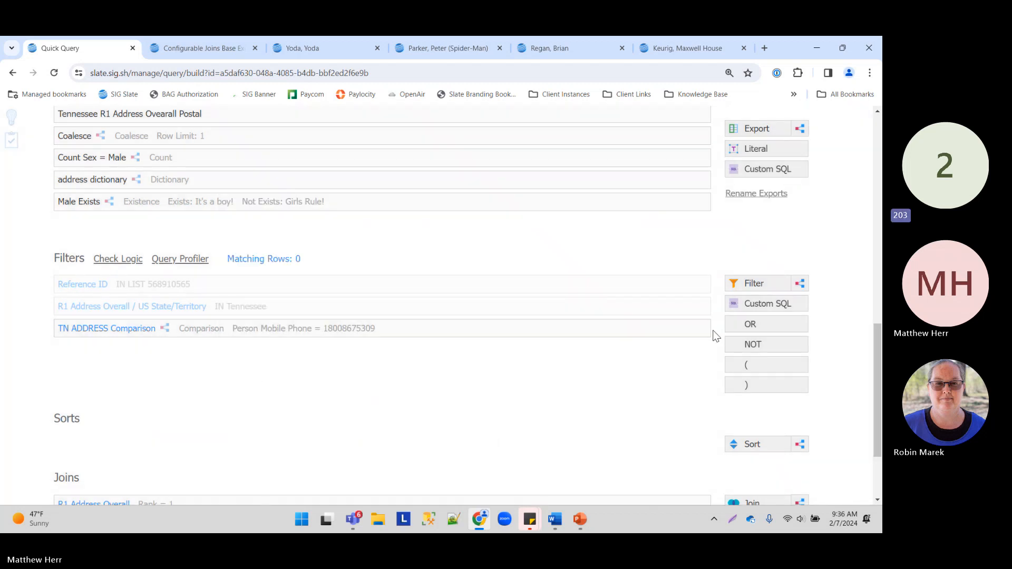
pyautogui.click(702, 328)
pyautogui.click(492, 145)
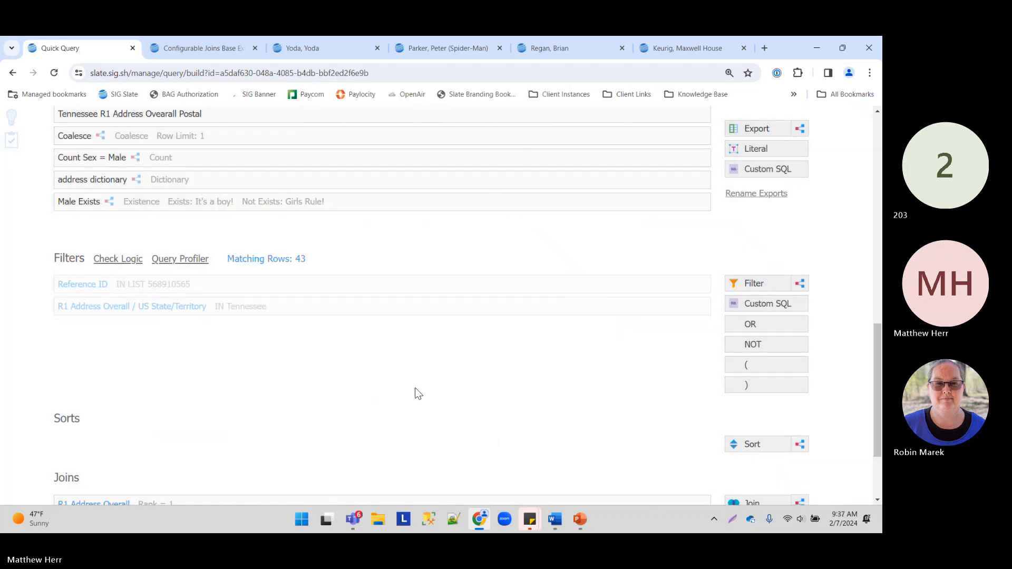
# Step: In a new tab, go to the Columbia State Slate instance from the Client Instances bookmarks
pyautogui.click(764, 48)
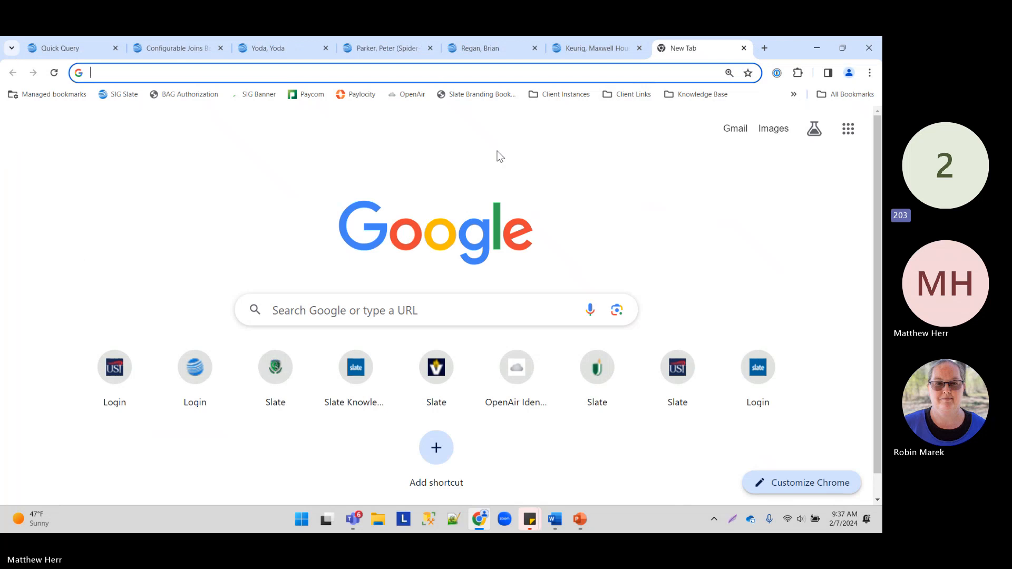
pyautogui.click(559, 95)
pyautogui.click(567, 303)
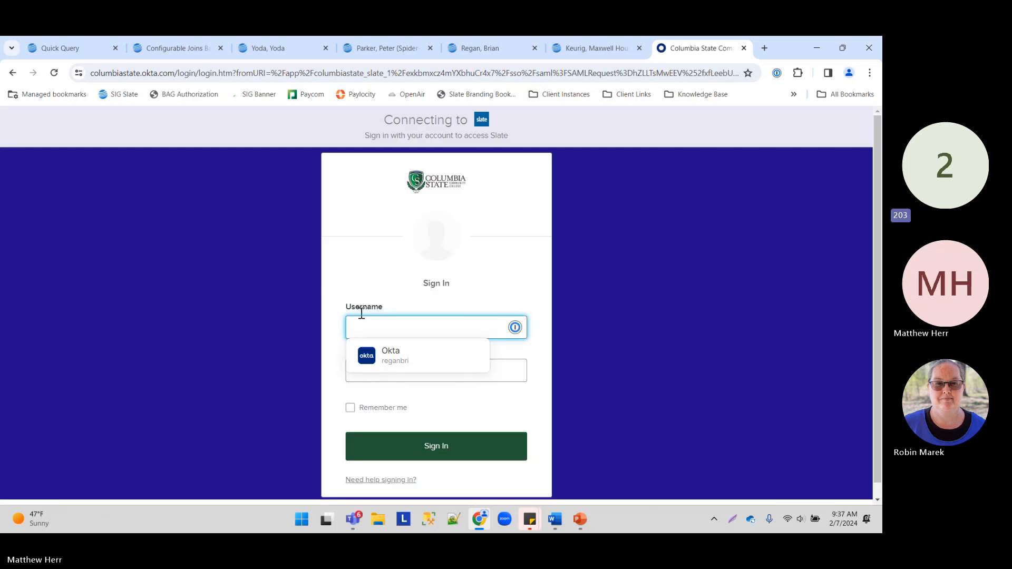
# Step: Sign in on Okta with the username and password, retyping the rejected password
pyautogui.click(389, 331)
pyautogui.write('herrm')
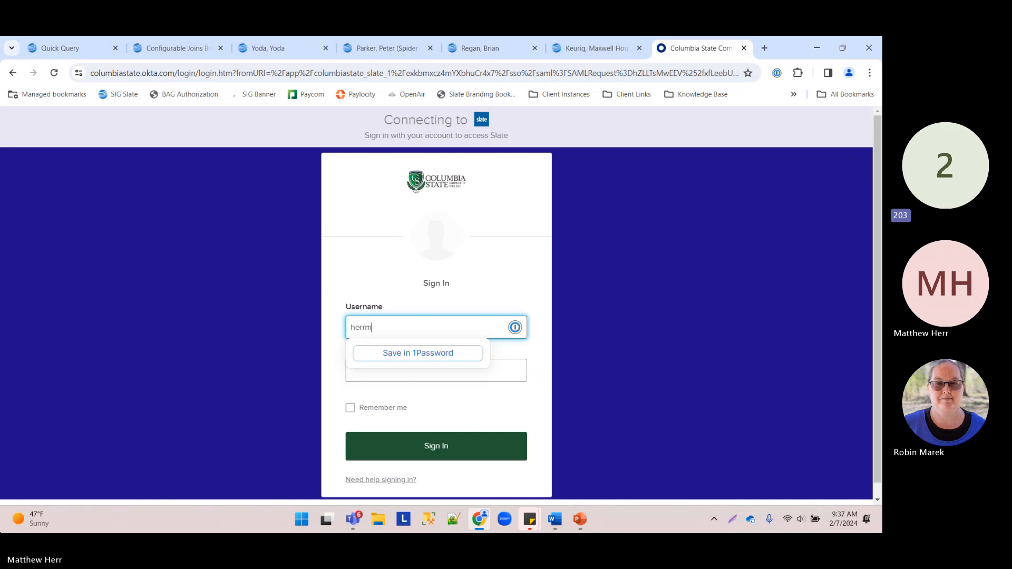
pyautogui.press('Tab')
pyautogui.write('••')
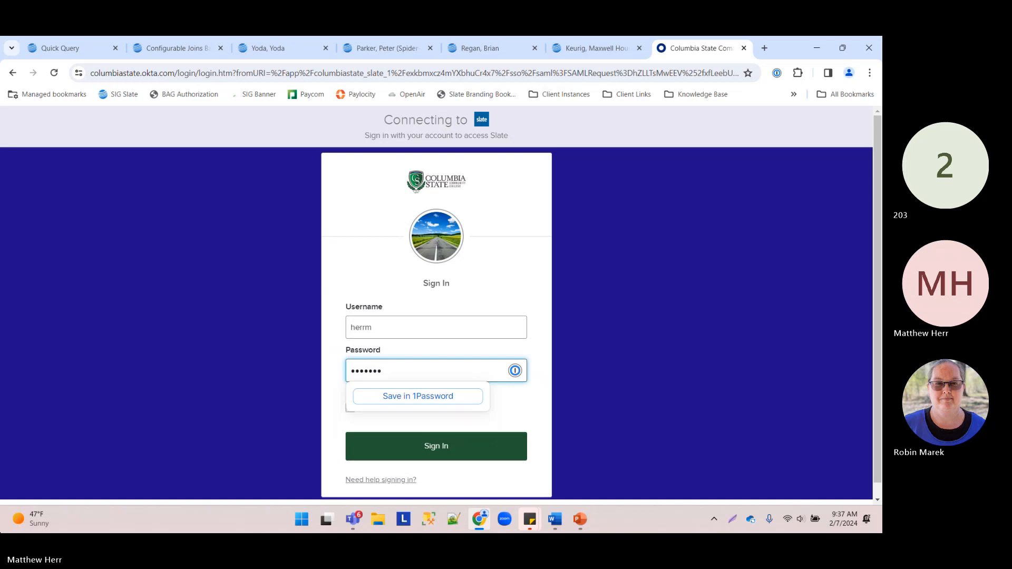
pyautogui.write('•••••••••')
pyautogui.press('Return')
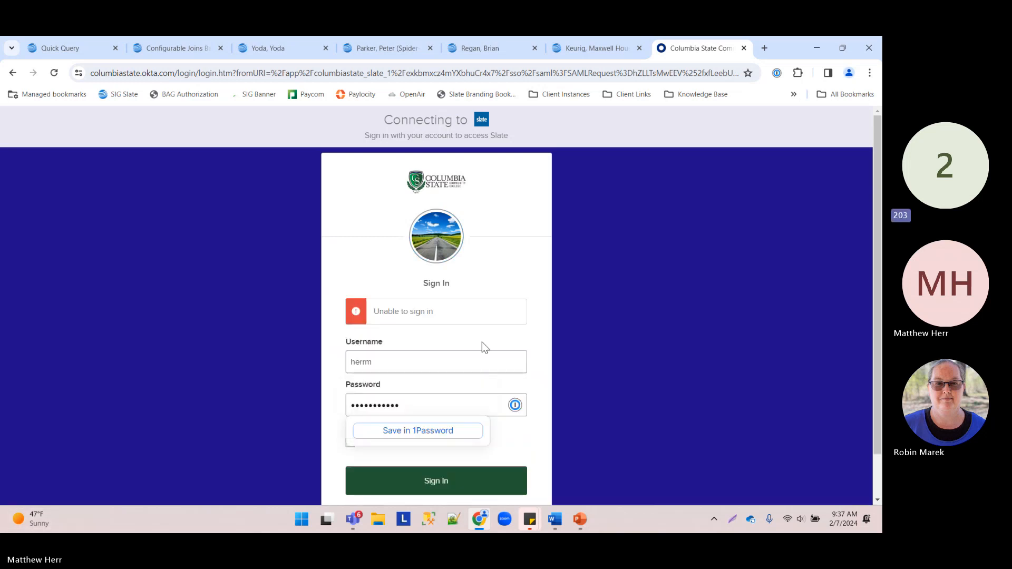
pyautogui.moveTo(405, 405); pyautogui.dragTo(181, 392)
pyautogui.write('•••••')
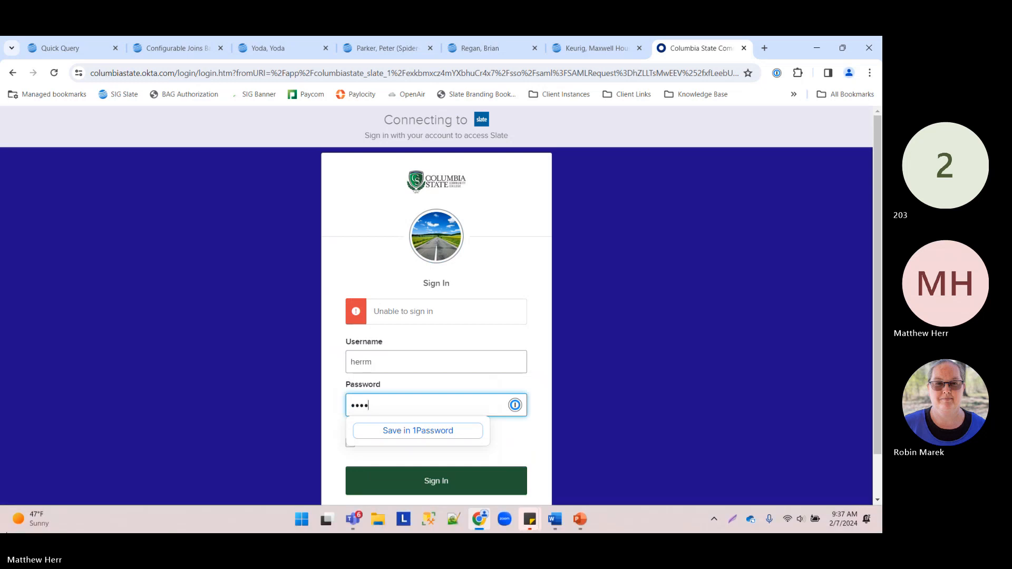
pyautogui.press('BackSpace')
pyautogui.press('BackSpace')
pyautogui.press('BackSpace')
pyautogui.press('BackSpace')
pyautogui.write('•••••••••')
pyautogui.press('Return')
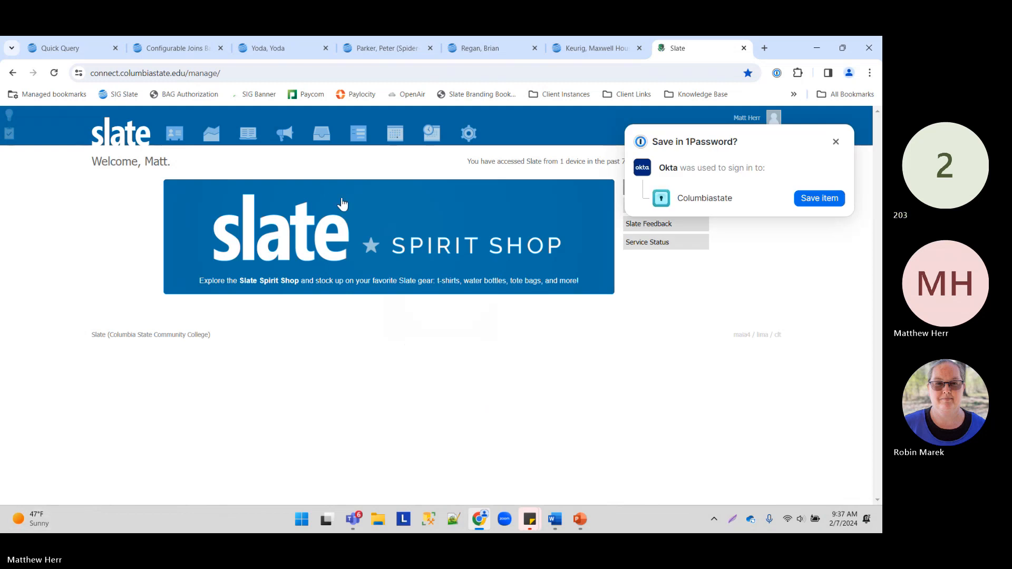
# Step: Dismiss the password prompt and open the pinned SOAPCOL Date Query for editing from Queries/Reports
pyautogui.click(836, 141)
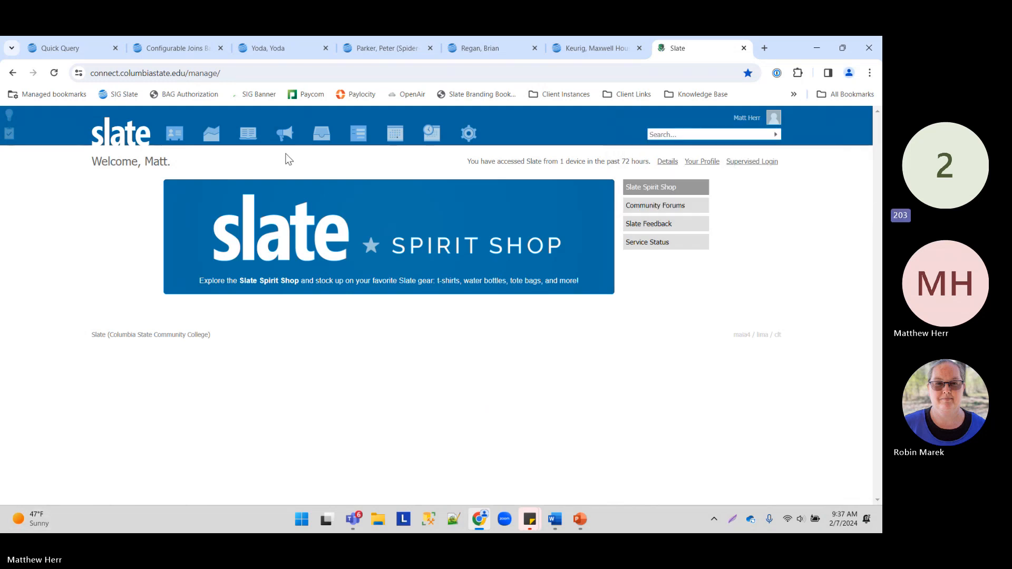
pyautogui.moveTo(211, 142)
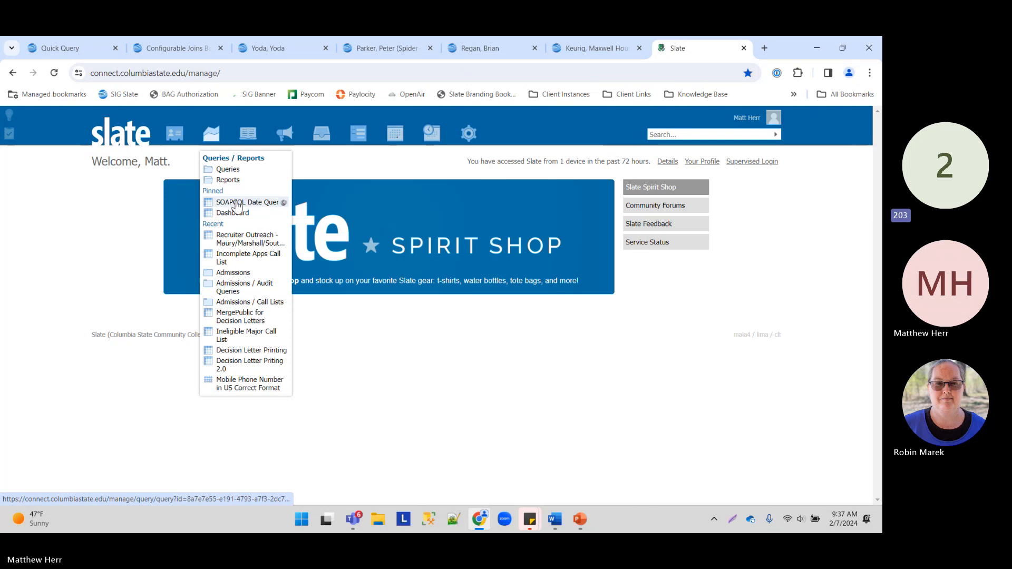
pyautogui.click(232, 203)
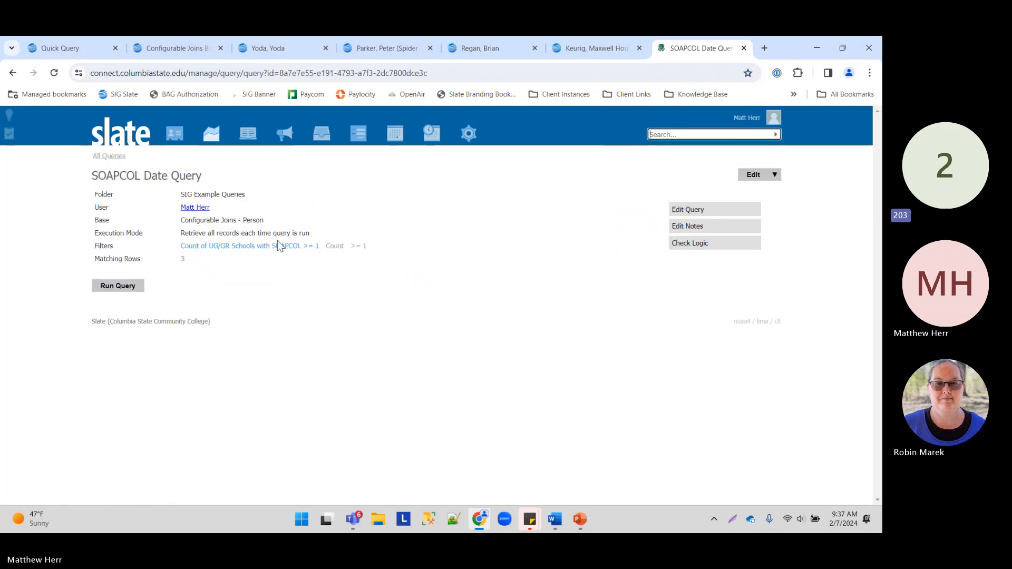
pyautogui.click(700, 211)
pyautogui.scroll(-5, 169, 286)
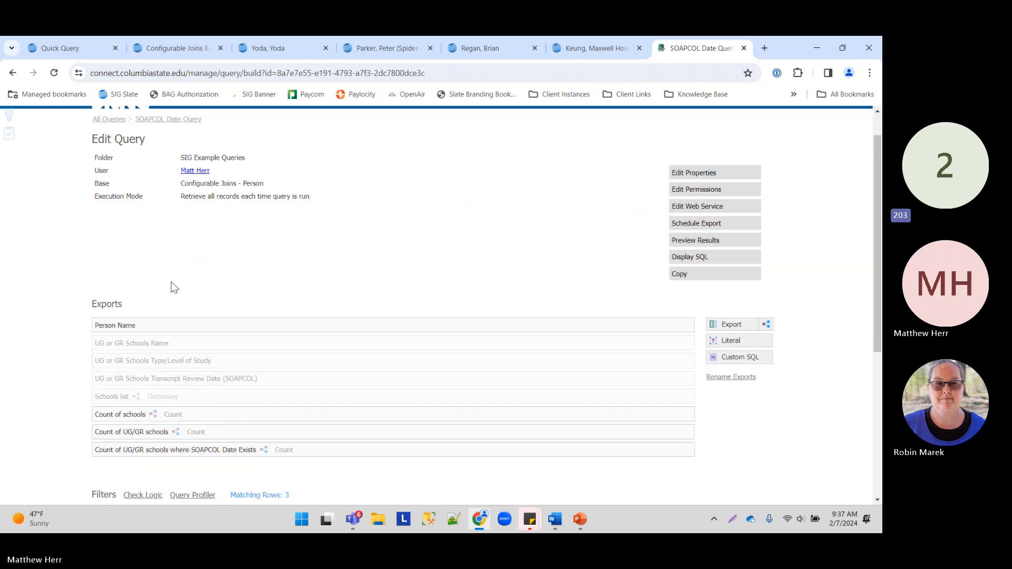
pyautogui.scroll(4, 158, 237)
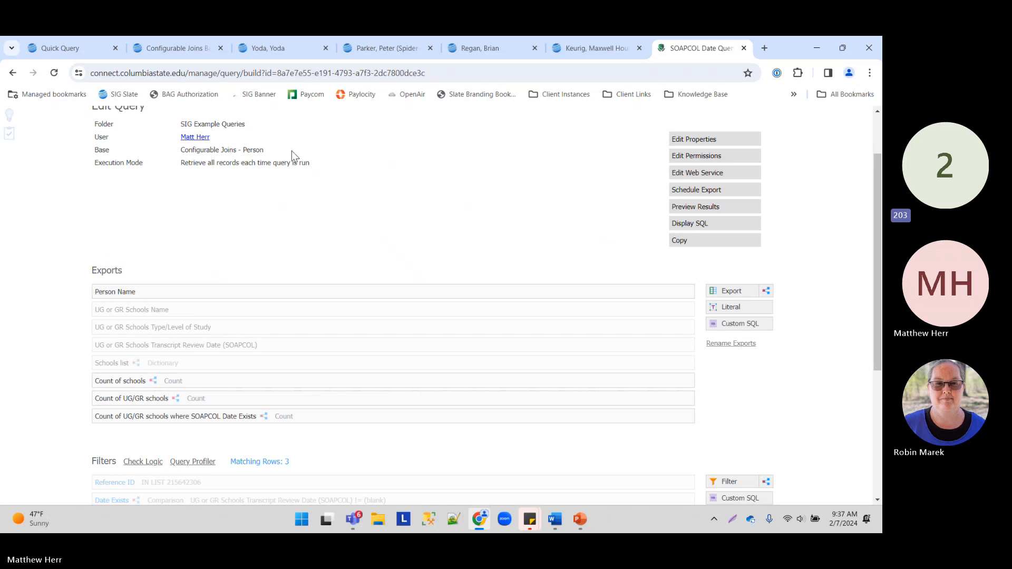
# Step: Note the Configurable Joins - Person base, zoom in, and scroll to the school-count exports
pyautogui.moveTo(292, 151); pyautogui.dragTo(178, 157)
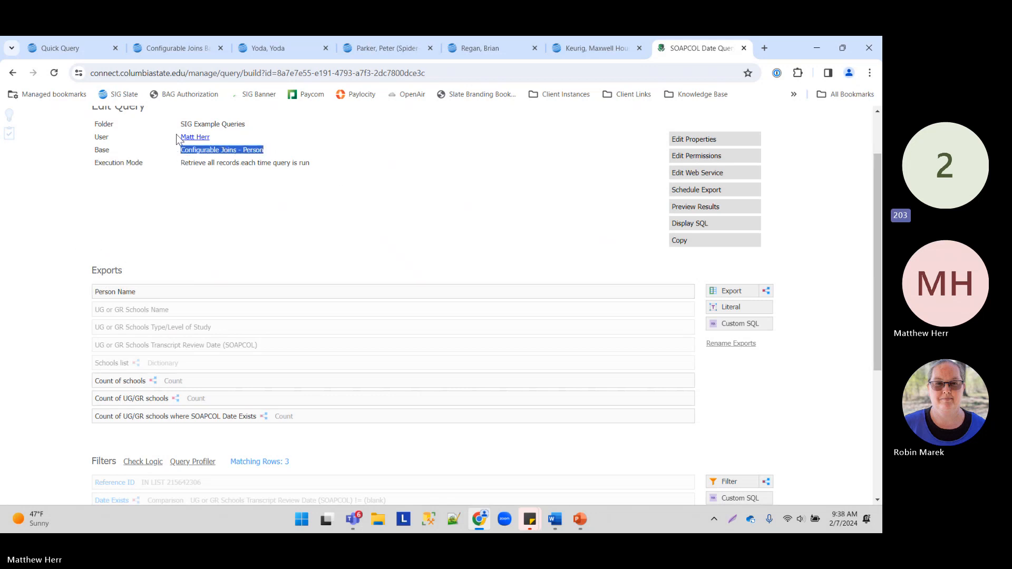
pyautogui.hotkey('ctrl', '+')
pyautogui.hotkey('ctrl', '+')
pyautogui.hotkey('ctrl', '+')
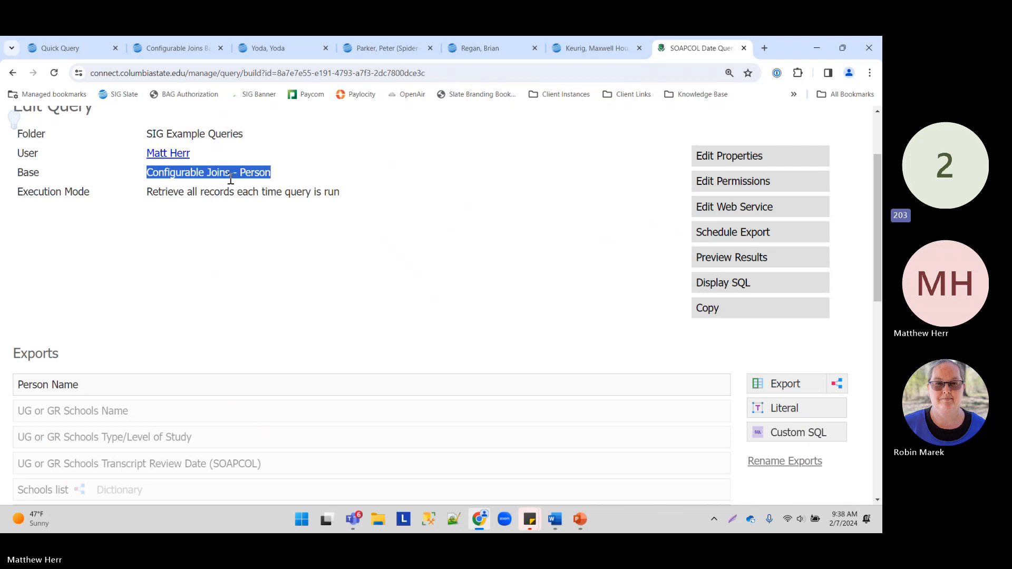
pyautogui.scroll(-2, 78, 255)
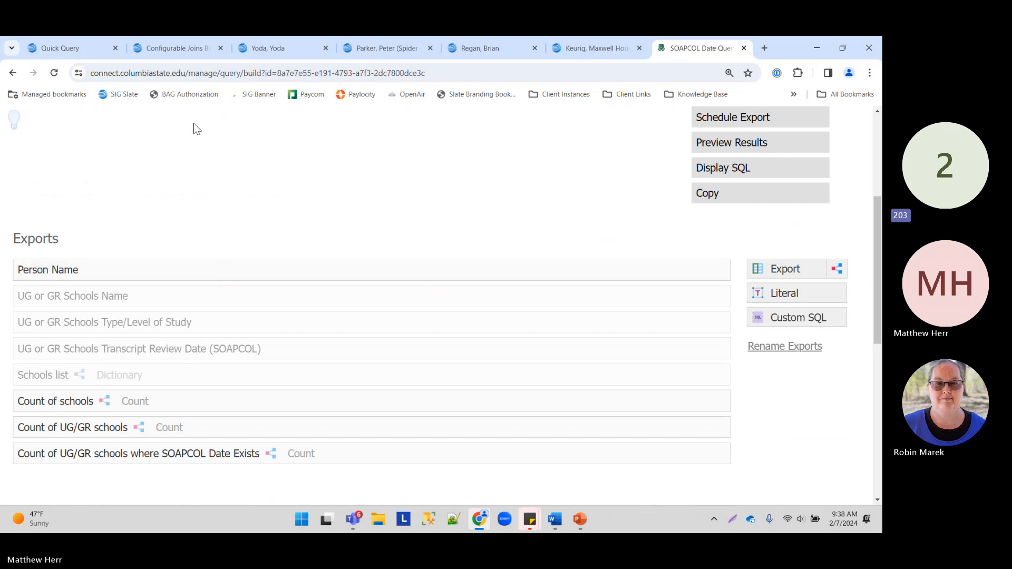
pyautogui.scroll(-2, 100, 260)
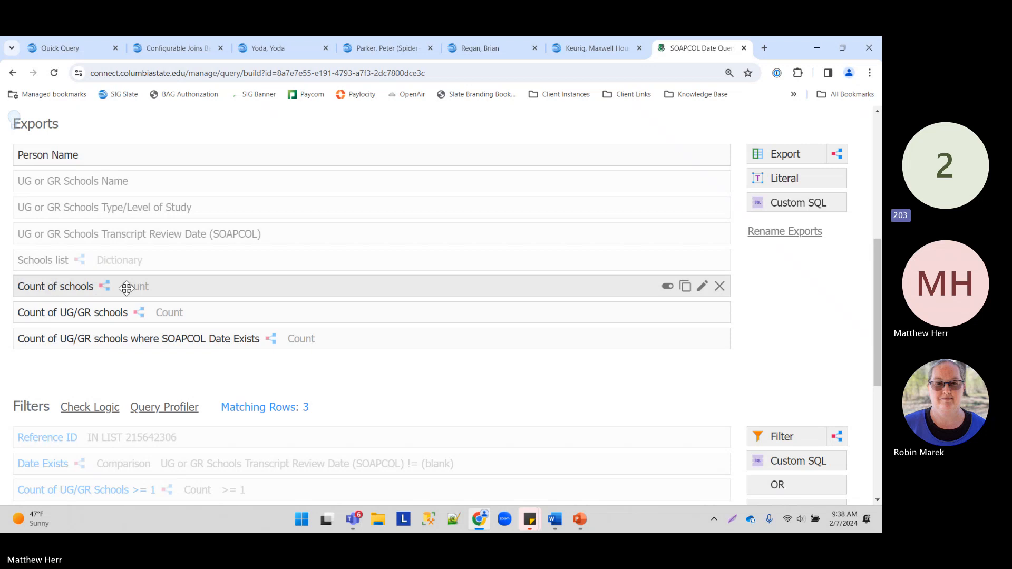
pyautogui.click(185, 283)
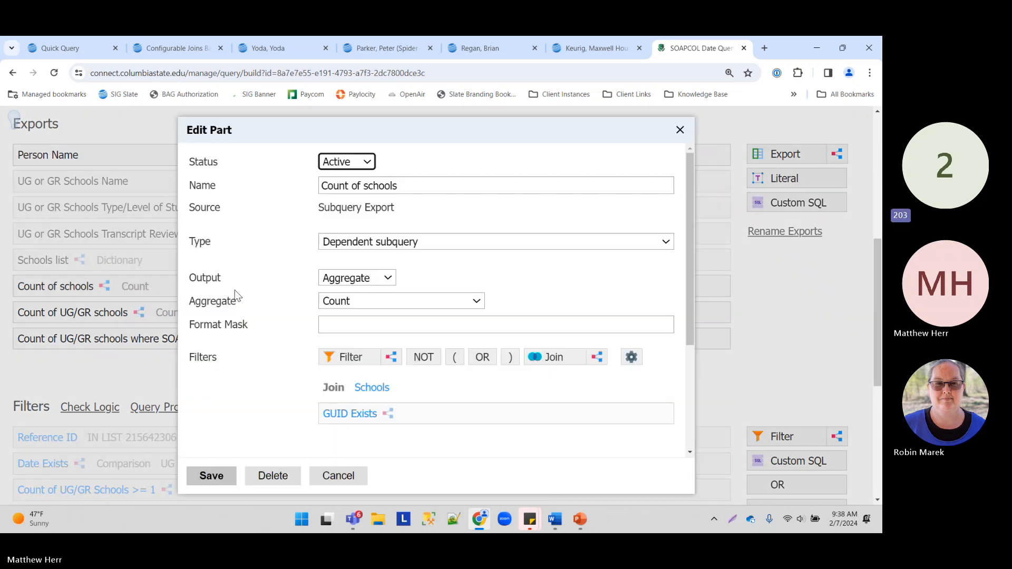
pyautogui.scroll(-3, 258, 266)
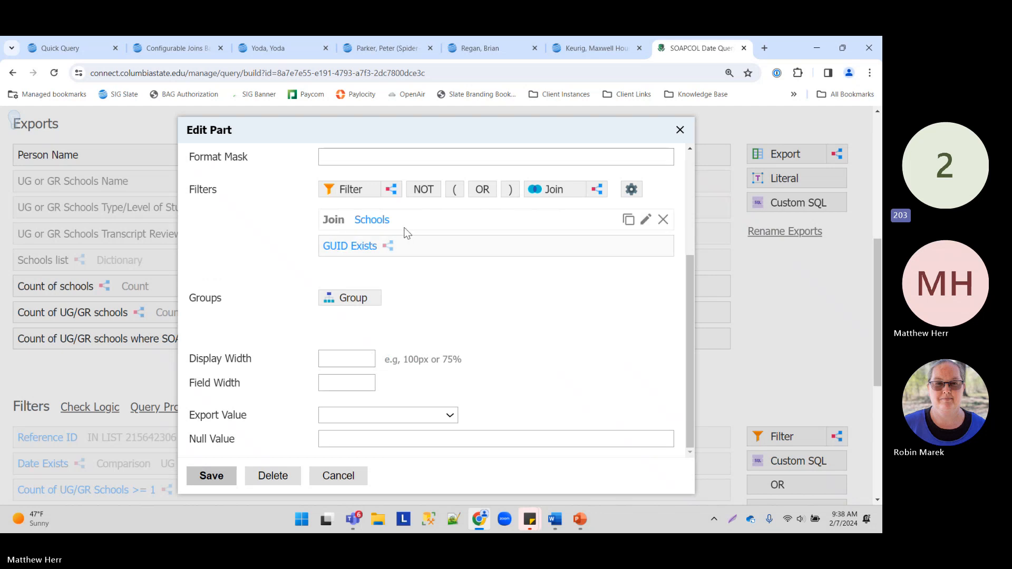
pyautogui.scroll(2, 267, 264)
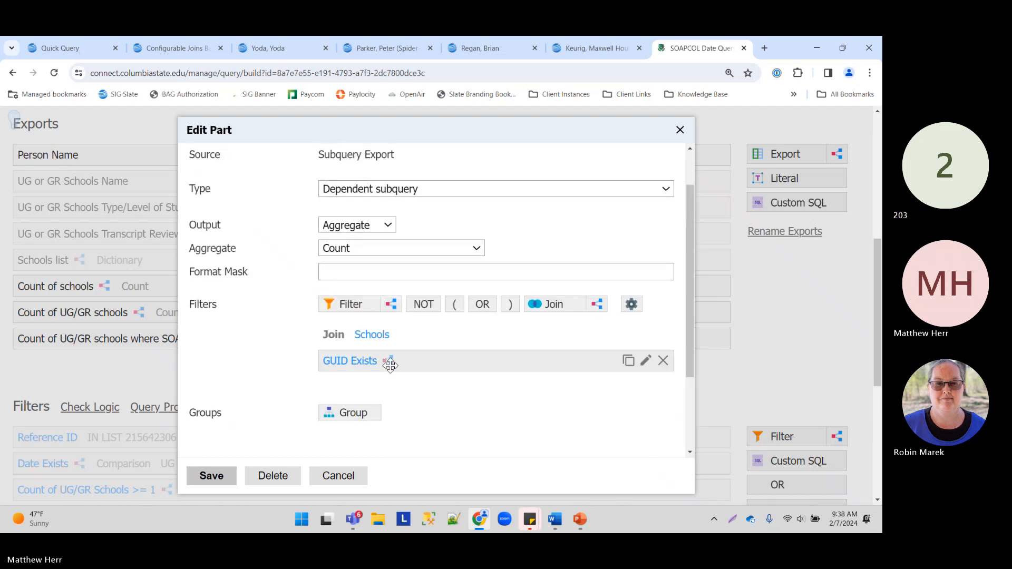
pyautogui.click(566, 310)
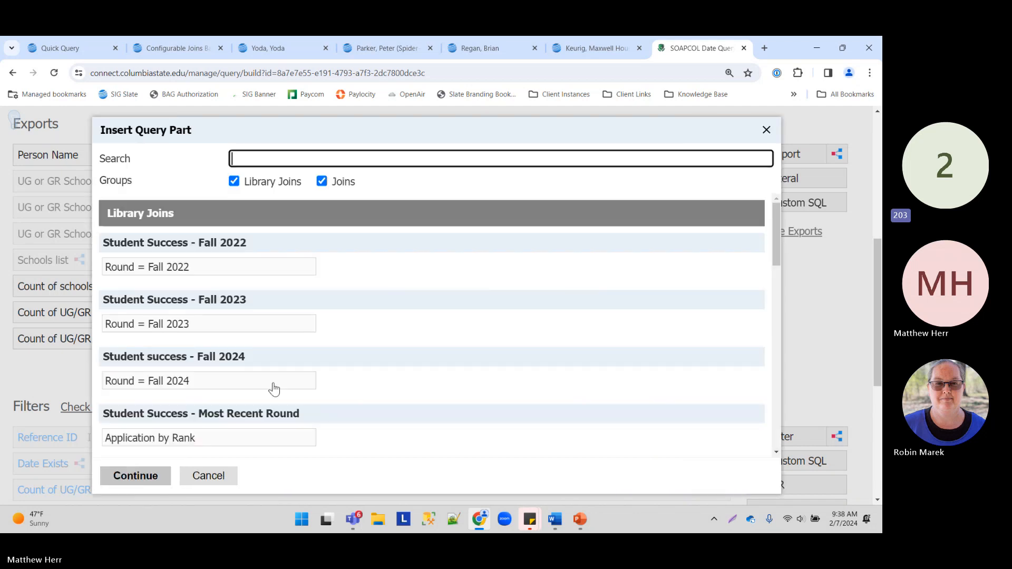
pyautogui.scroll(-5, 280, 363)
pyautogui.scroll(1, 283, 349)
pyautogui.scroll(-2, 384, 316)
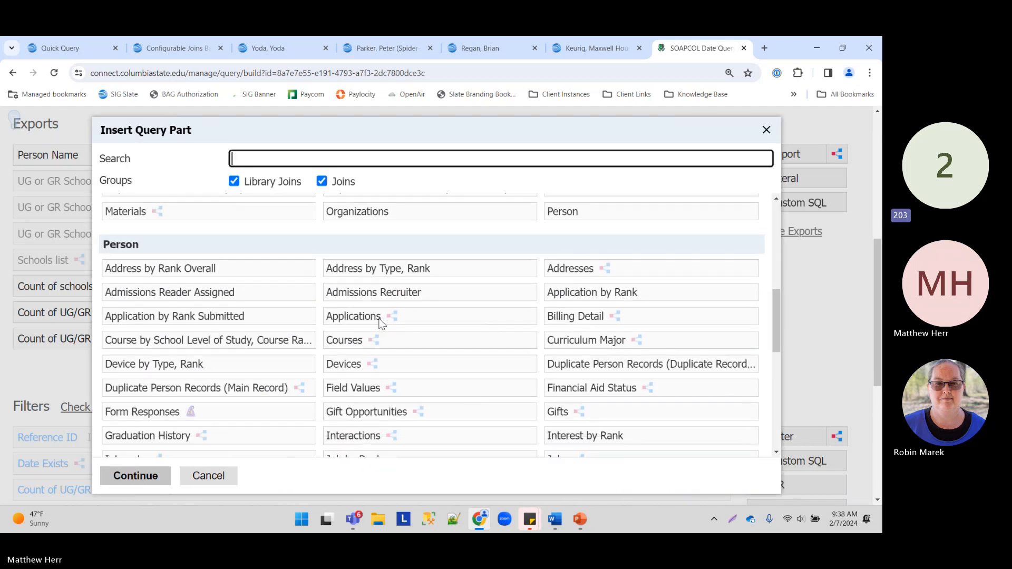
pyautogui.scroll(-2, 242, 345)
pyautogui.scroll(-2, 235, 332)
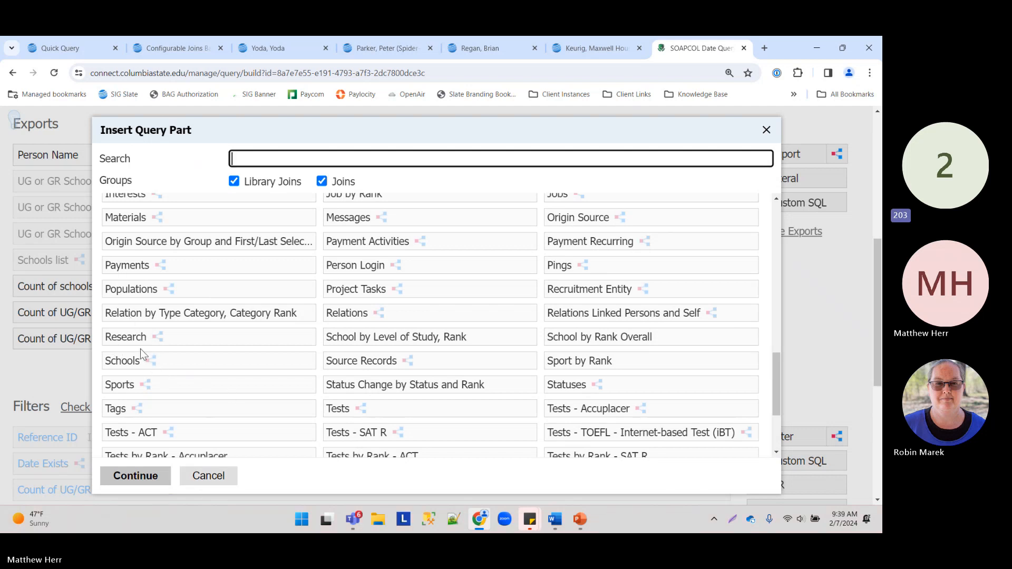
pyautogui.click(224, 478)
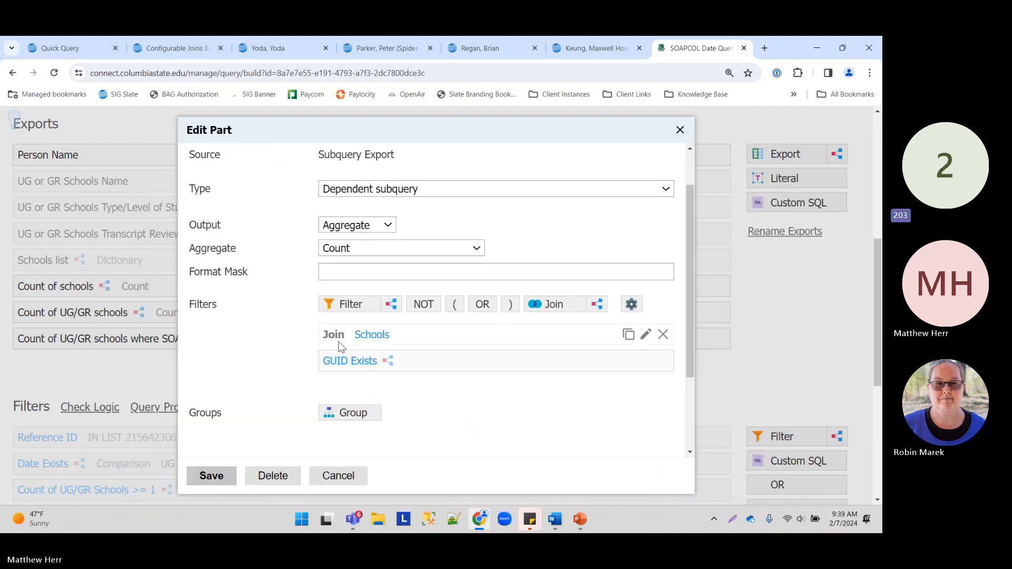
pyautogui.moveTo(359, 366)
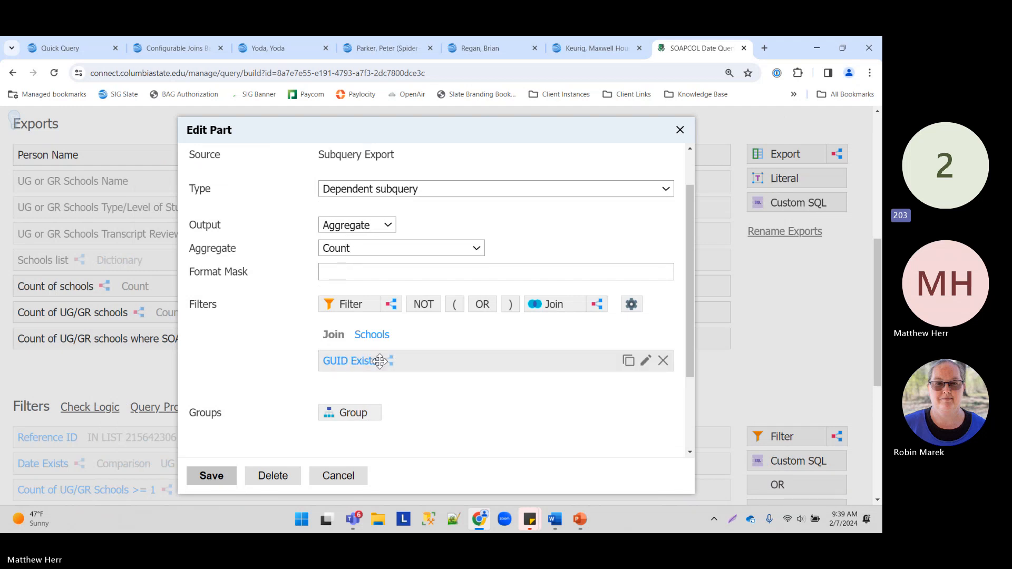
pyautogui.click(373, 360)
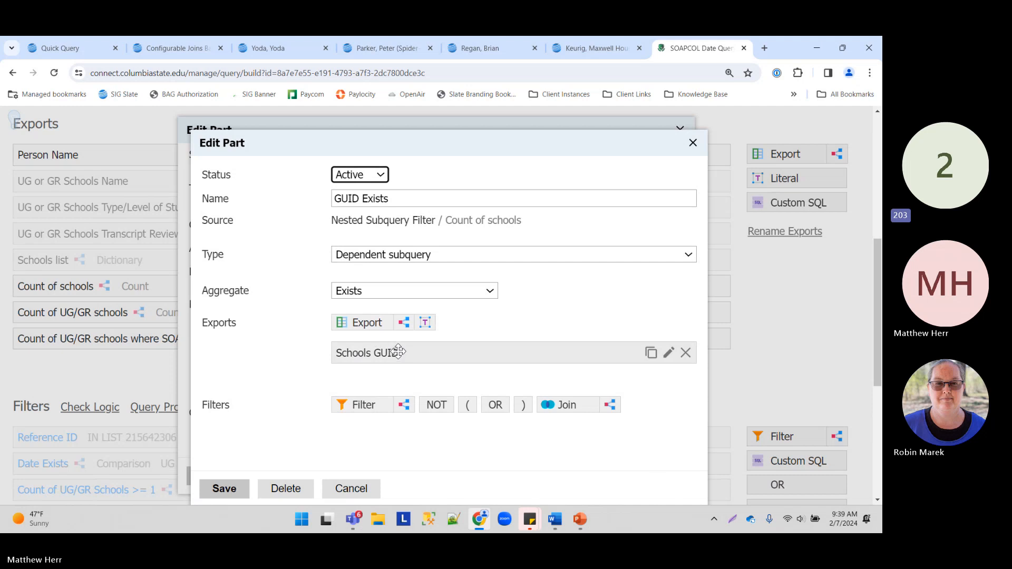
pyautogui.click(370, 484)
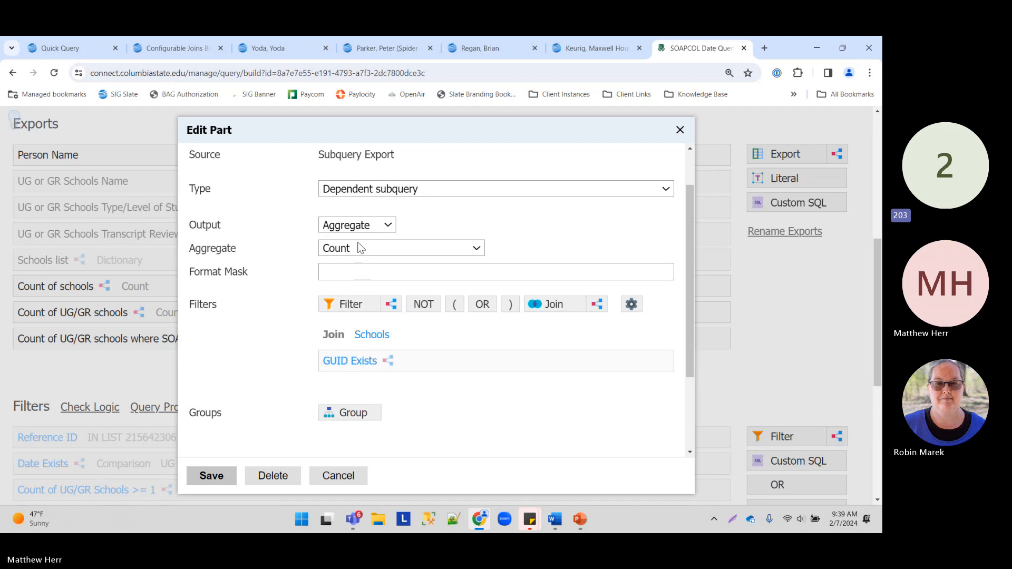
pyautogui.click(338, 475)
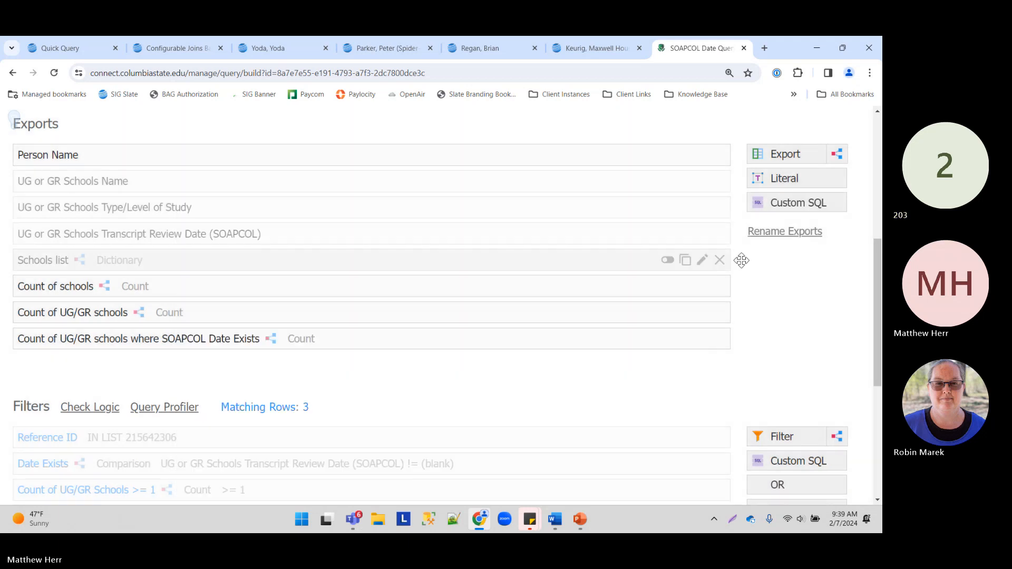
pyautogui.scroll(3, 734, 236)
pyautogui.click(731, 259)
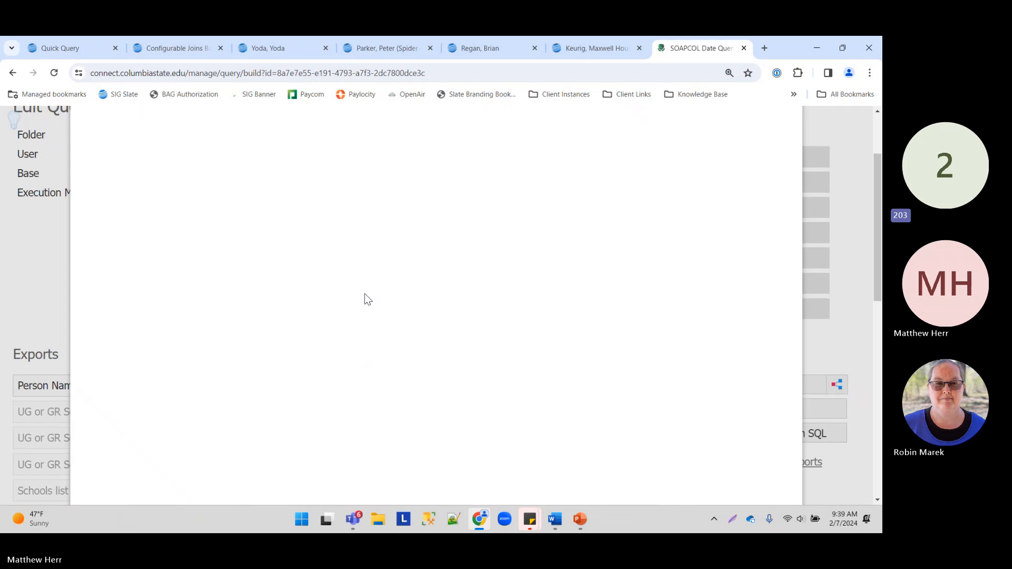
pyautogui.hotkey('ctrl', '-')
pyautogui.hotkey('ctrl', '-')
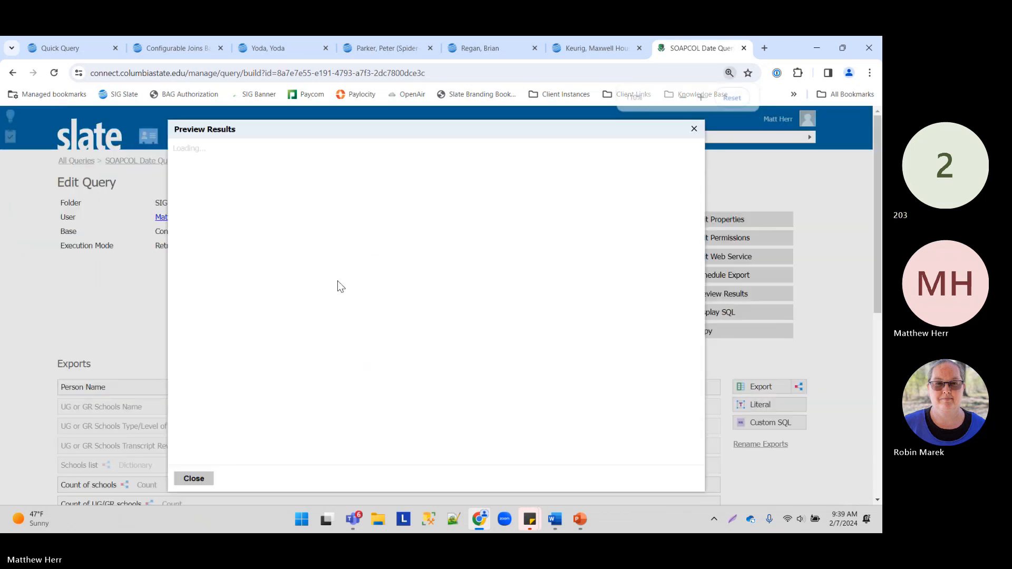
pyautogui.moveTo(324, 150); pyautogui.dragTo(396, 156)
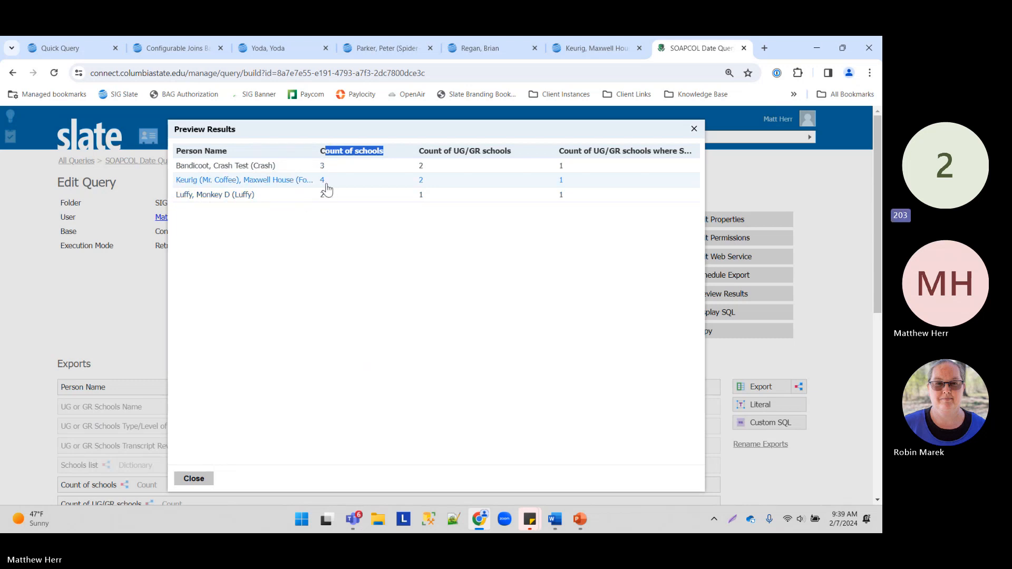
pyautogui.click(211, 478)
pyautogui.scroll(-4, 230, 334)
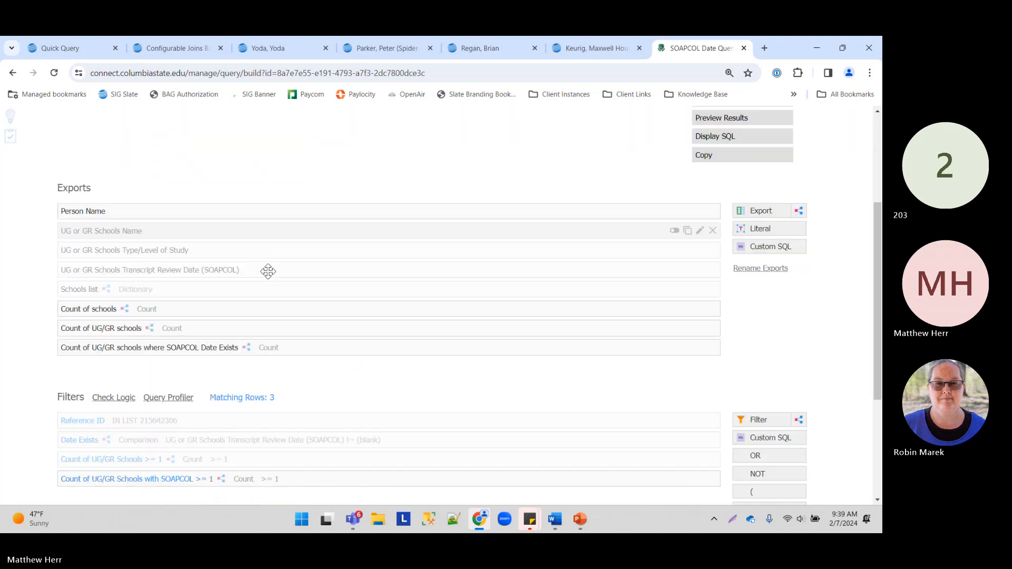
# Step: Check the UG/GR count's filter (Level of Study IN Undergraduate, Graduate), cancel, and preview results
pyautogui.hotkey('ctrl', '+')
pyautogui.hotkey('ctrl', '+')
pyautogui.hotkey('ctrl', '+')
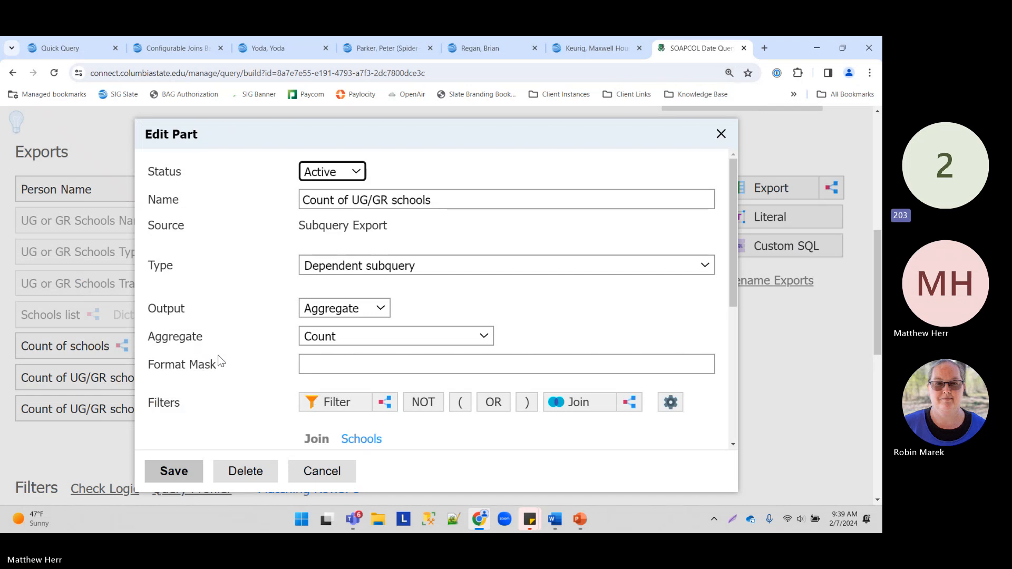
pyautogui.scroll(-2, 319, 301)
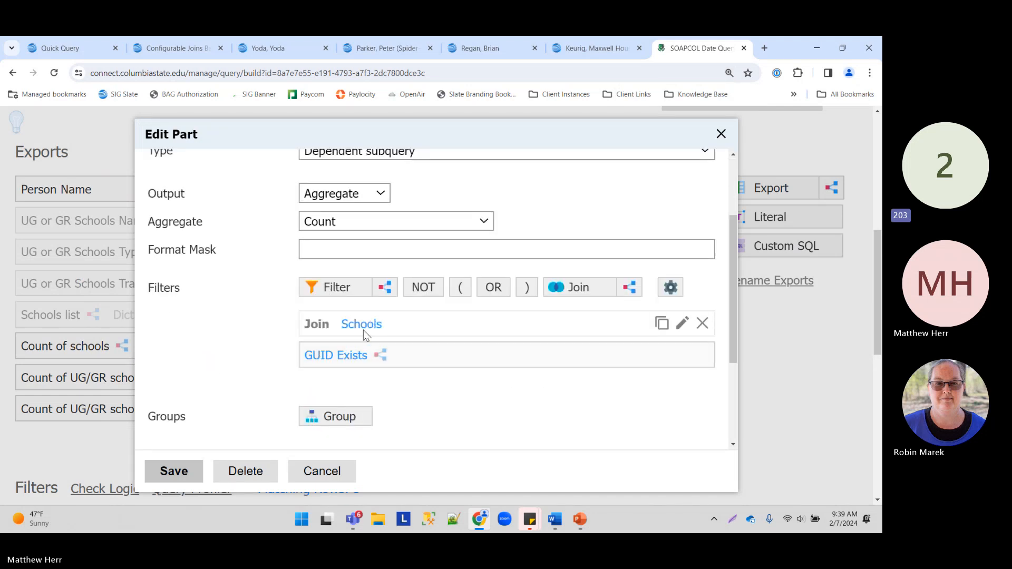
pyautogui.click(358, 355)
pyautogui.scroll(-2, 301, 287)
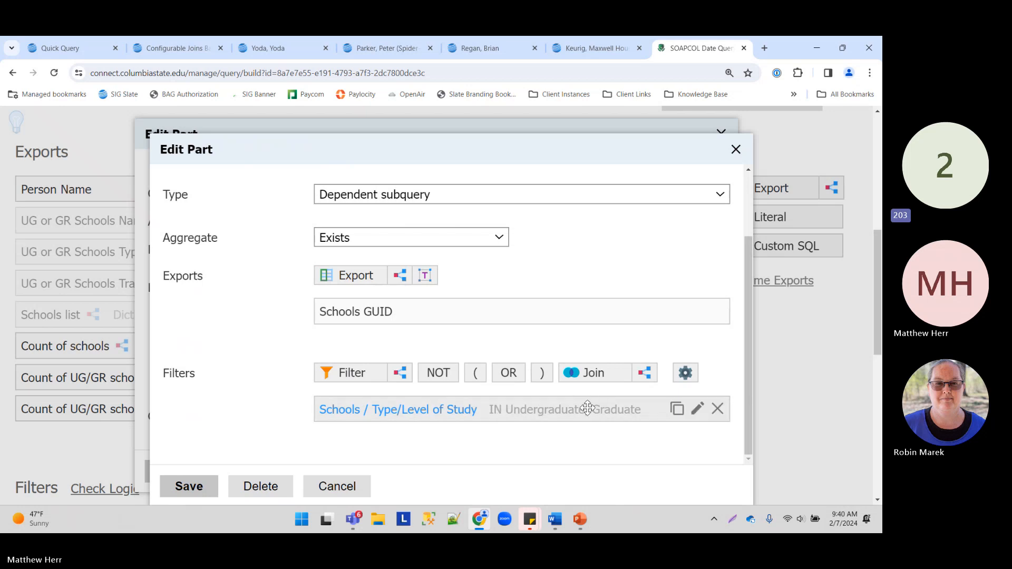
pyautogui.click(340, 486)
pyautogui.click(321, 470)
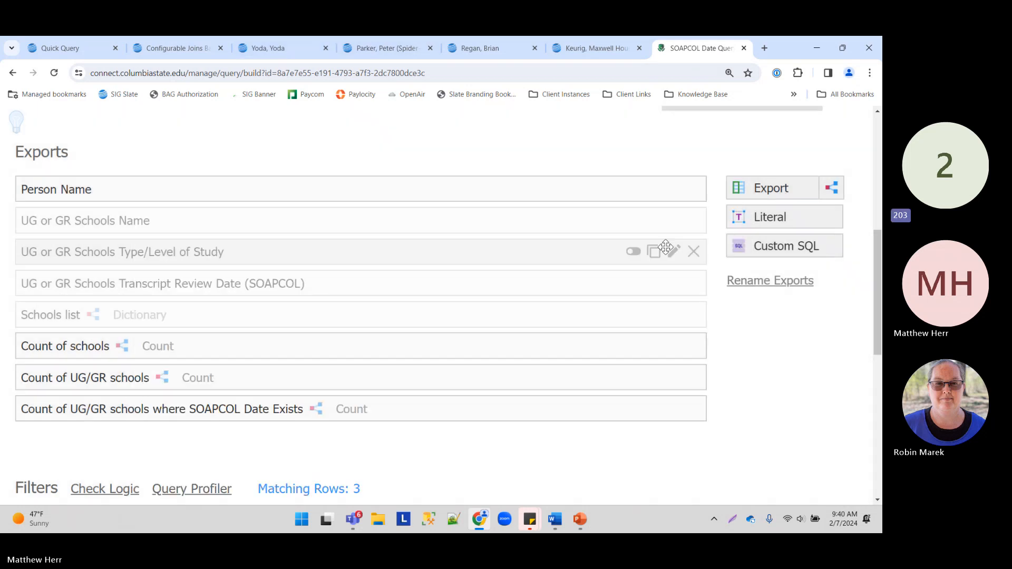
pyautogui.scroll(5, 762, 277)
pyautogui.click(713, 410)
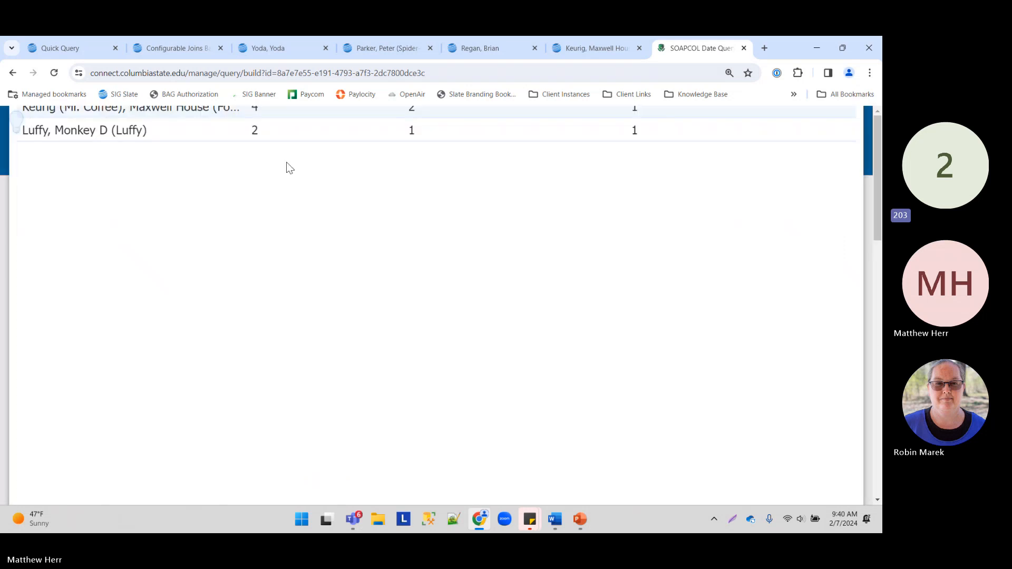
# Step: Zoom out to review the results preview, close it, and scroll to Exports
pyautogui.hotkey('ctrl', '-')
pyautogui.hotkey('ctrl', '-')
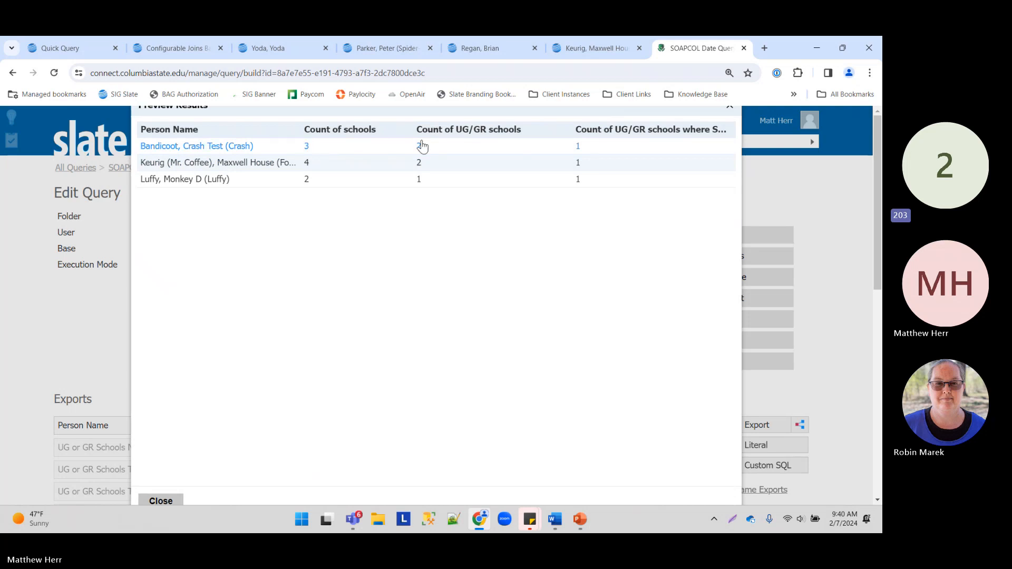
pyautogui.click(156, 501)
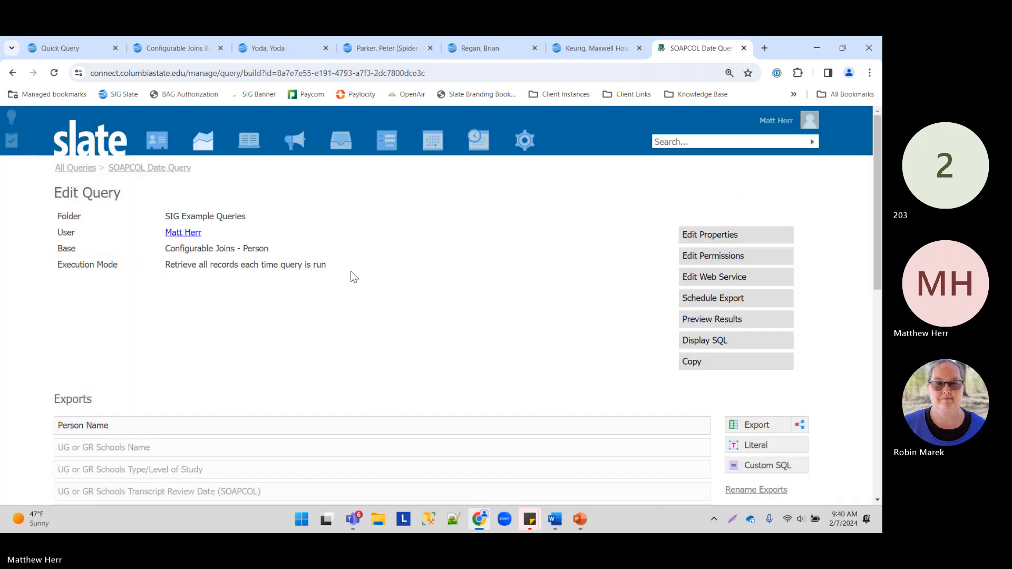
pyautogui.scroll(-4, 247, 302)
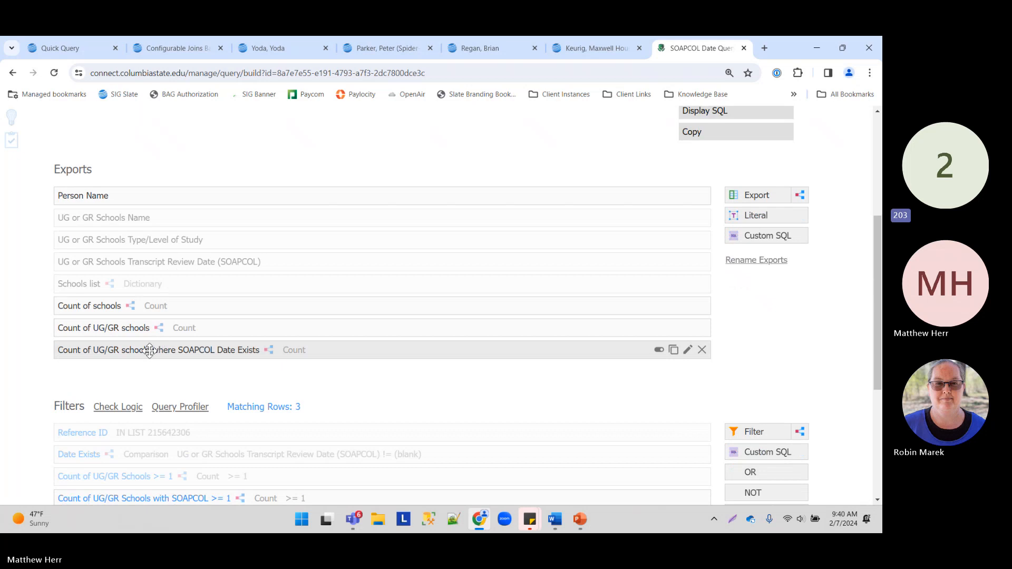
# Step: Check the SOAPCOL-dated count's Transcript Review Date Exists filter, cancel all, and preview results
pyautogui.click(157, 350)
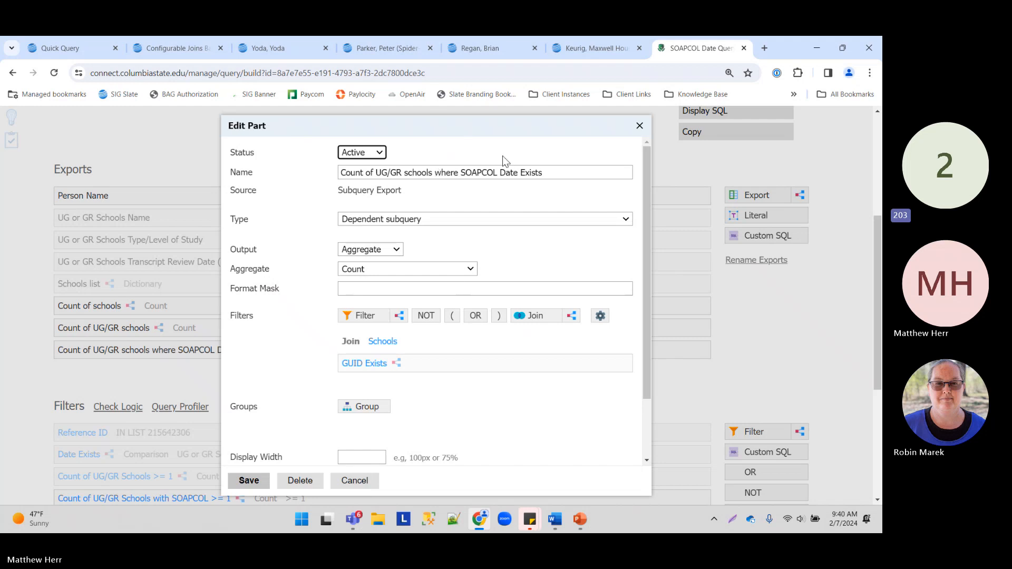
pyautogui.click(409, 363)
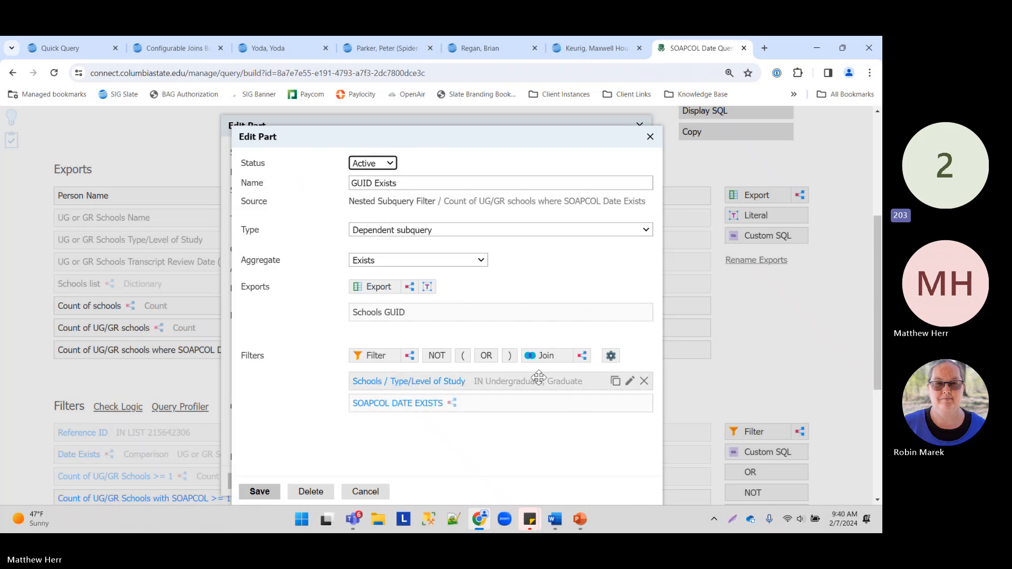
pyautogui.click(426, 403)
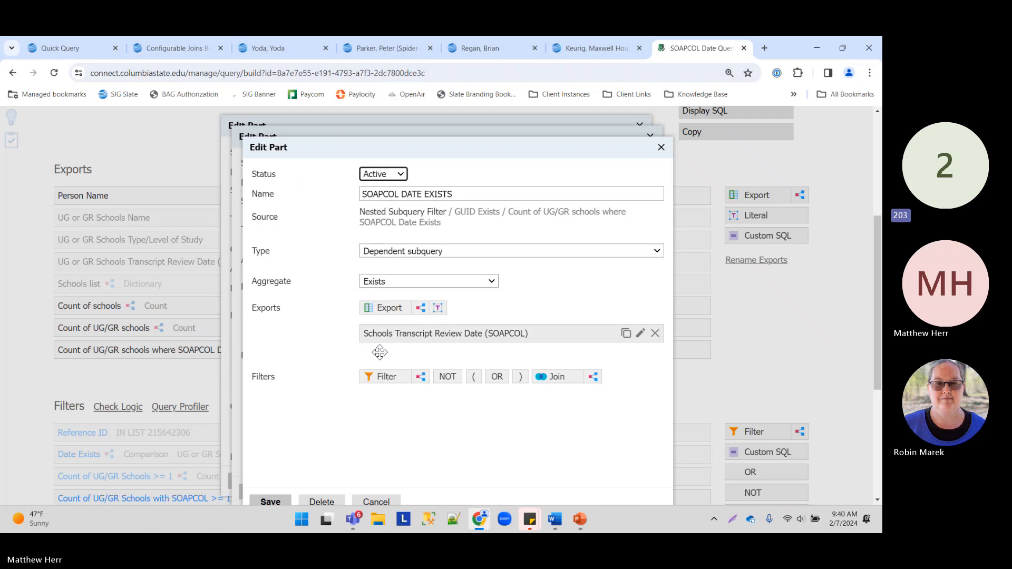
pyautogui.click(376, 502)
pyautogui.click(367, 491)
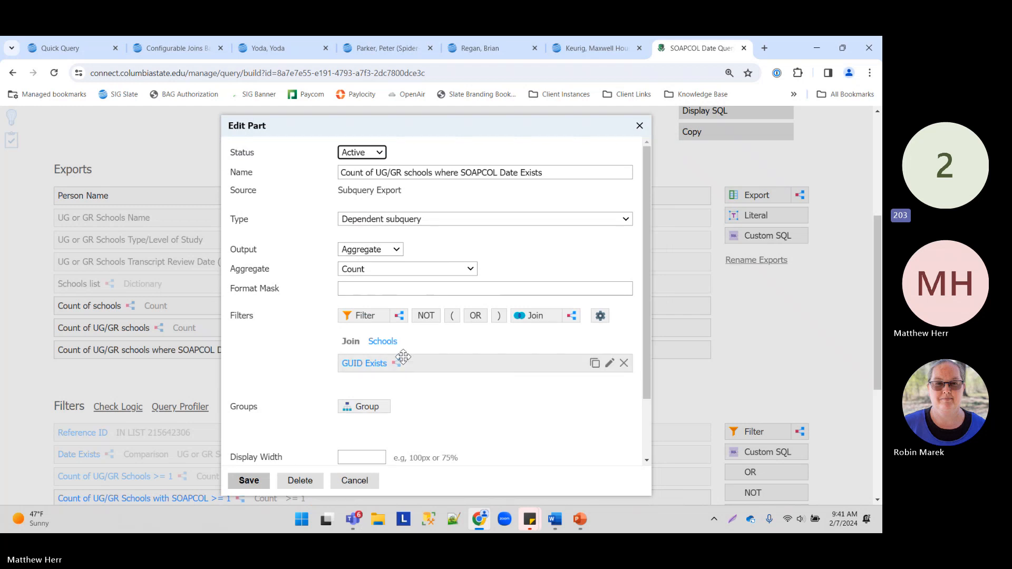
pyautogui.click(361, 490)
pyautogui.scroll(5, 614, 210)
pyautogui.click(728, 320)
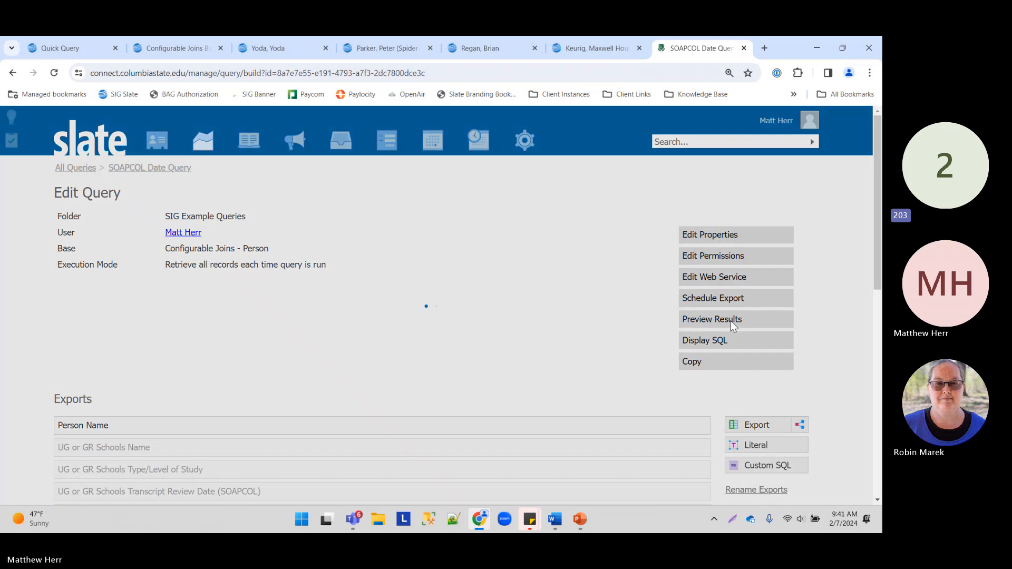
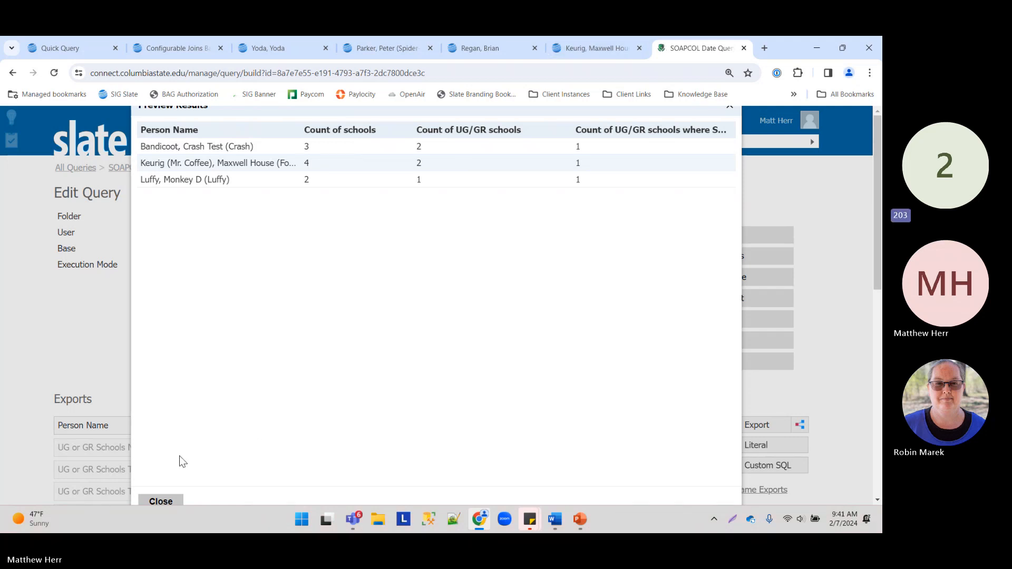
# Step: Close the preview results, then open and cancel the Count of UG/GR Schools with SOAPCOL >= 1 filter
pyautogui.click(161, 501)
pyautogui.scroll(-8, 305, 223)
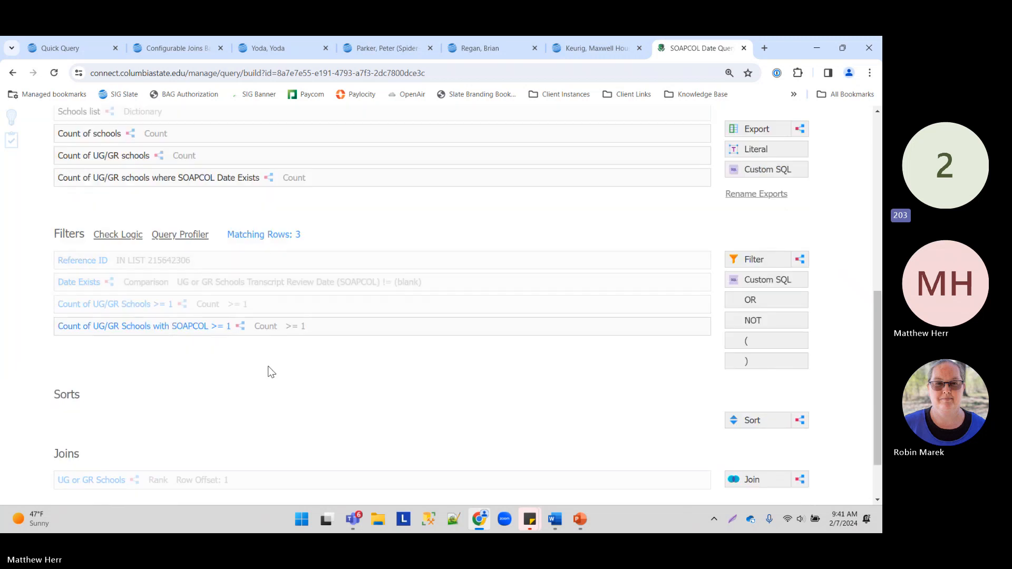
pyautogui.doubleClick(60, 230)
pyautogui.scroll(5, 86, 192)
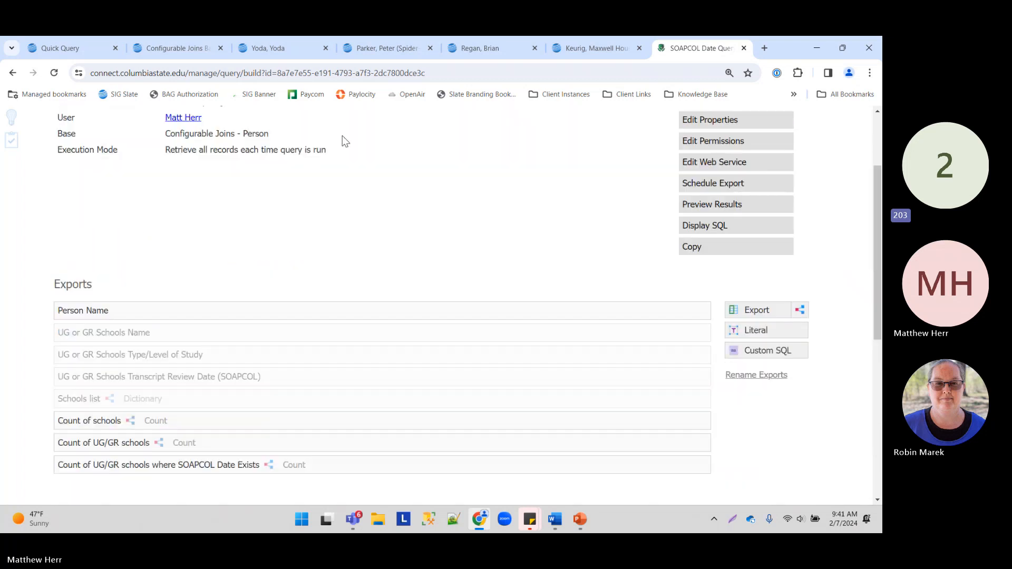
pyautogui.scroll(-5, 293, 228)
pyautogui.click(140, 268)
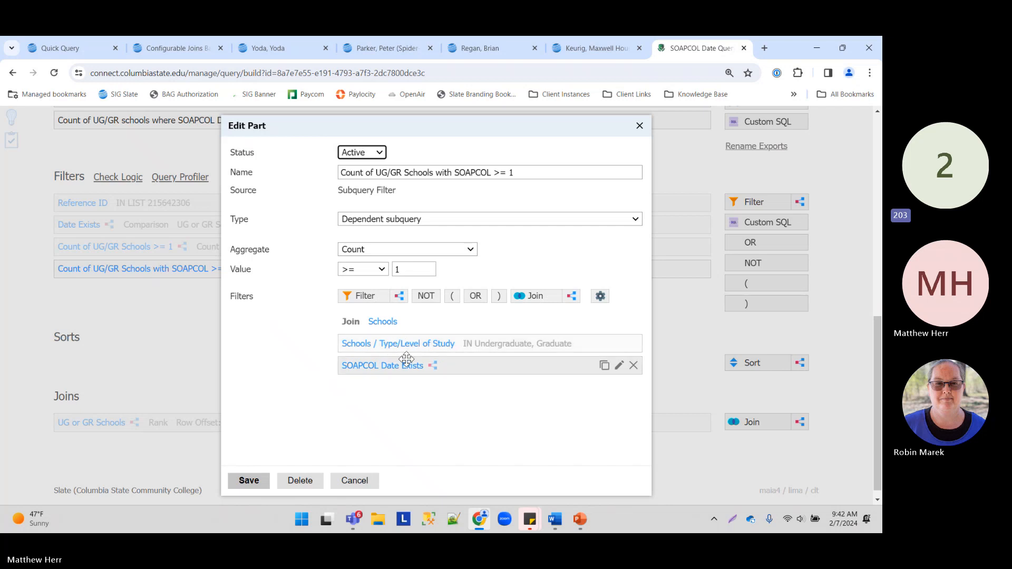
pyautogui.click(369, 481)
# Step: Add a new subquery filter to the query, then discard it unchanged
pyautogui.scroll(5, 217, 201)
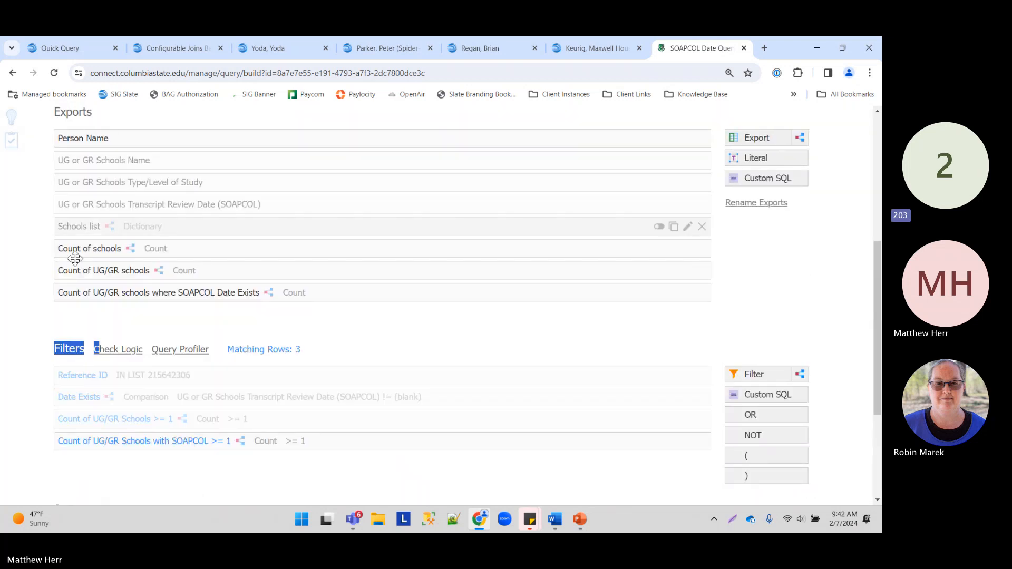
pyautogui.scroll(1, 221, 210)
pyautogui.scroll(-4, 203, 303)
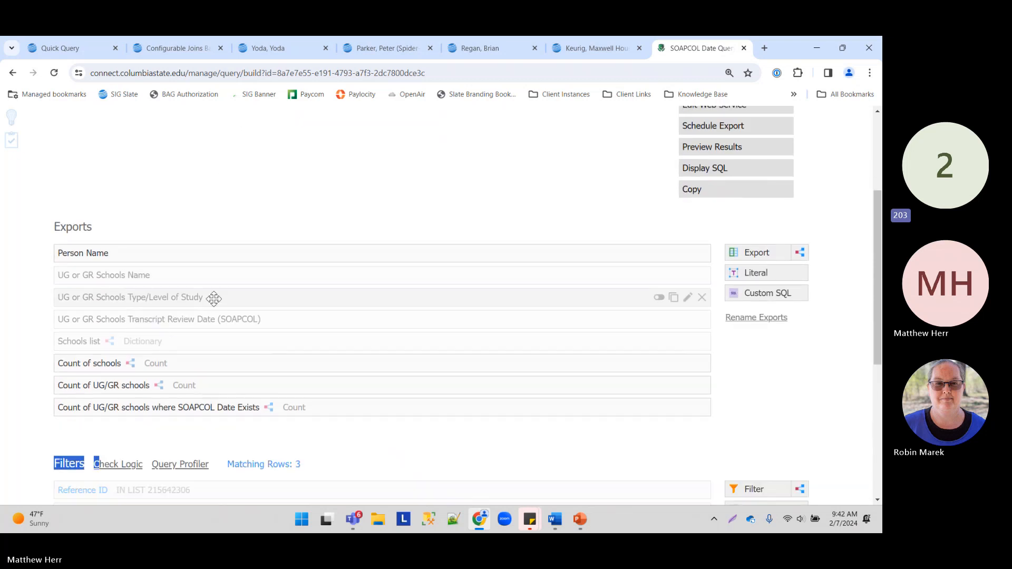
pyautogui.click(210, 441)
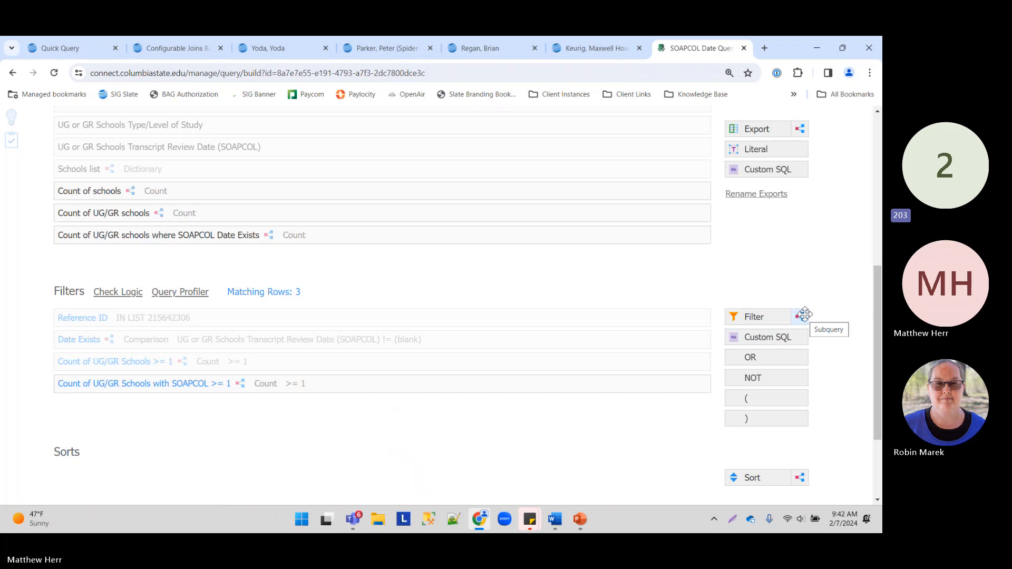
pyautogui.moveTo(805, 314); pyautogui.dragTo(539, 408)
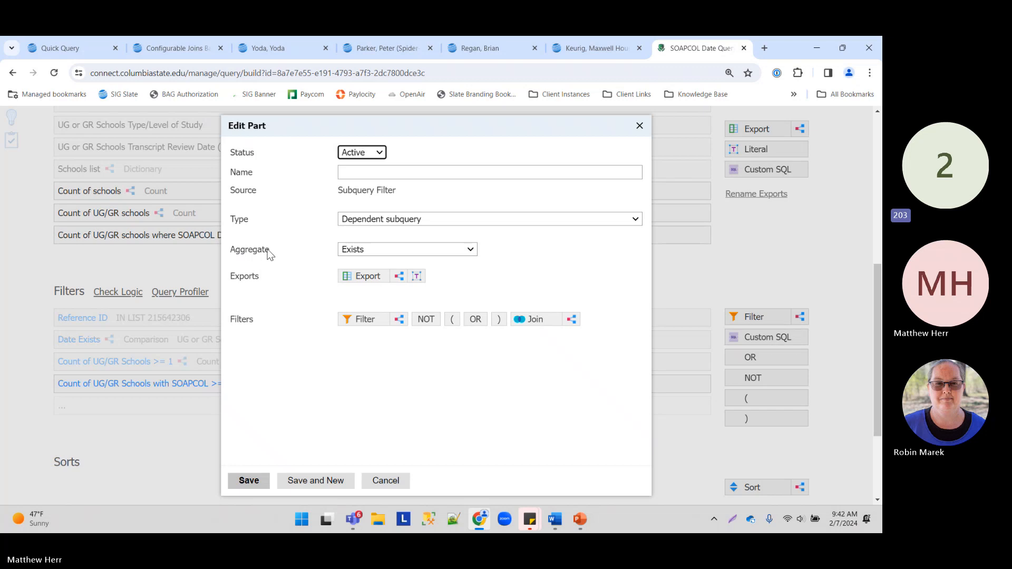
pyautogui.click(386, 481)
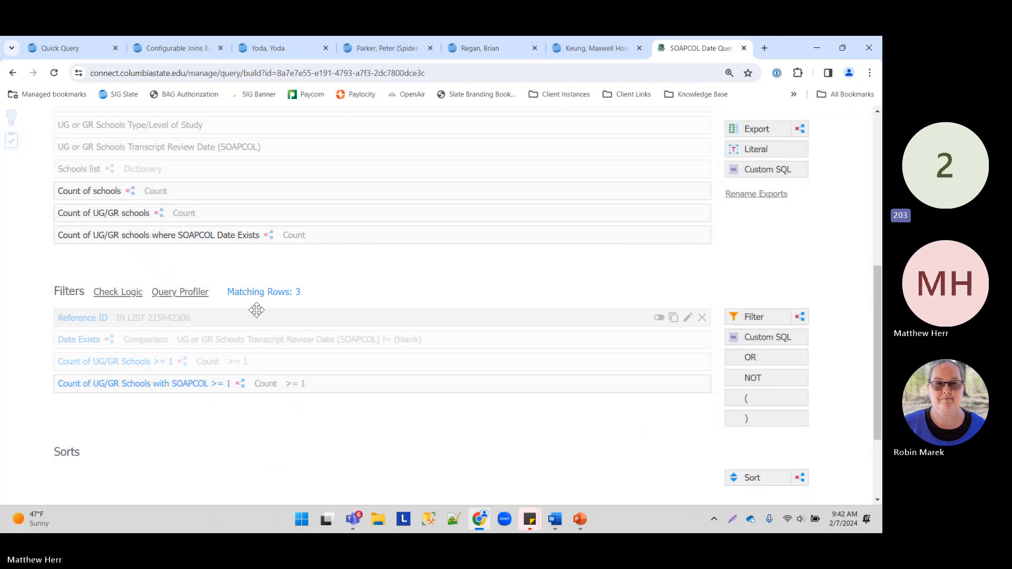
# Step: Inspect the SOAPCOL count filter and its nested SOAPCOL Date Exists filter, closing both without changes
pyautogui.click(279, 384)
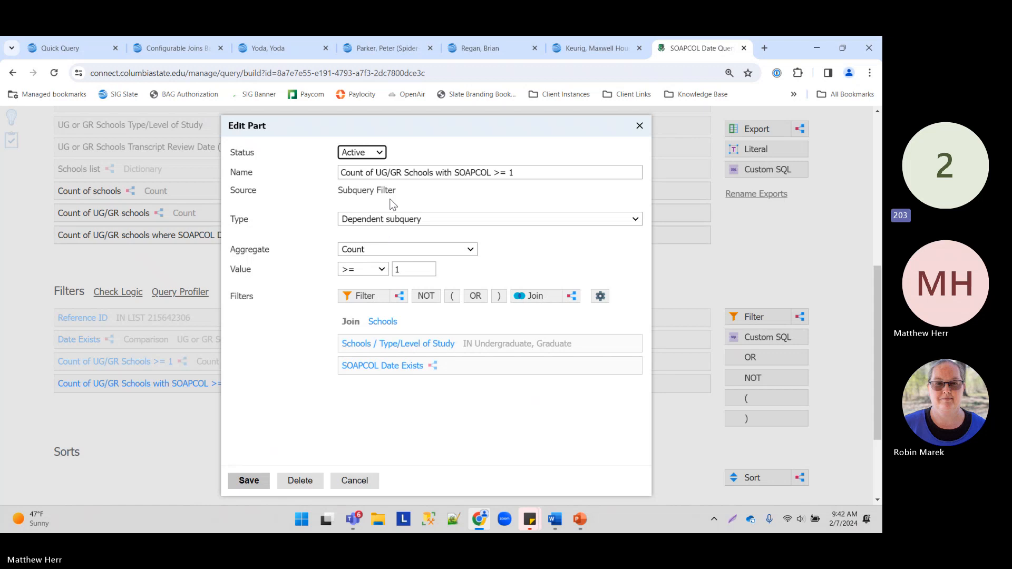
pyautogui.click(441, 365)
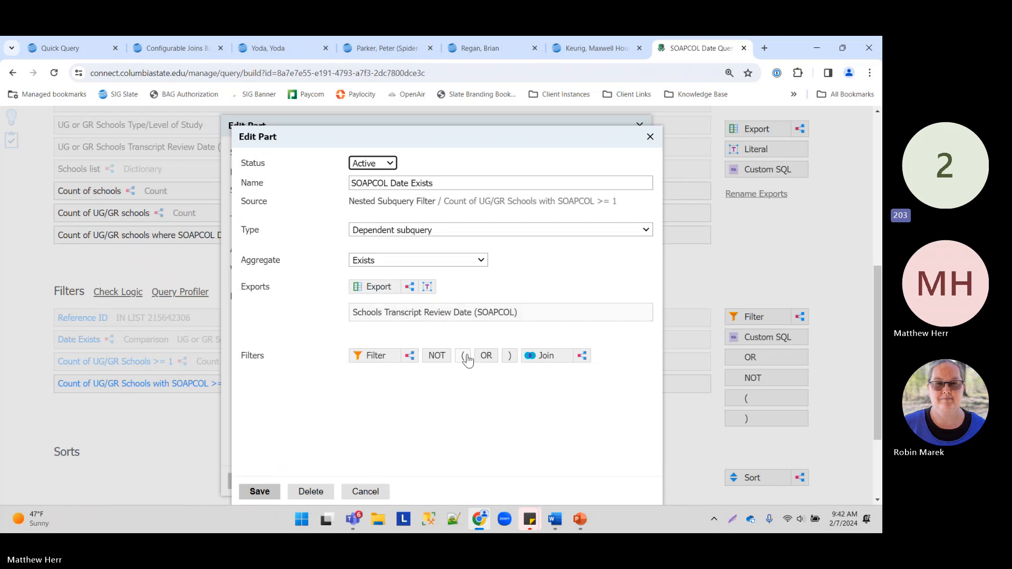
pyautogui.click(365, 491)
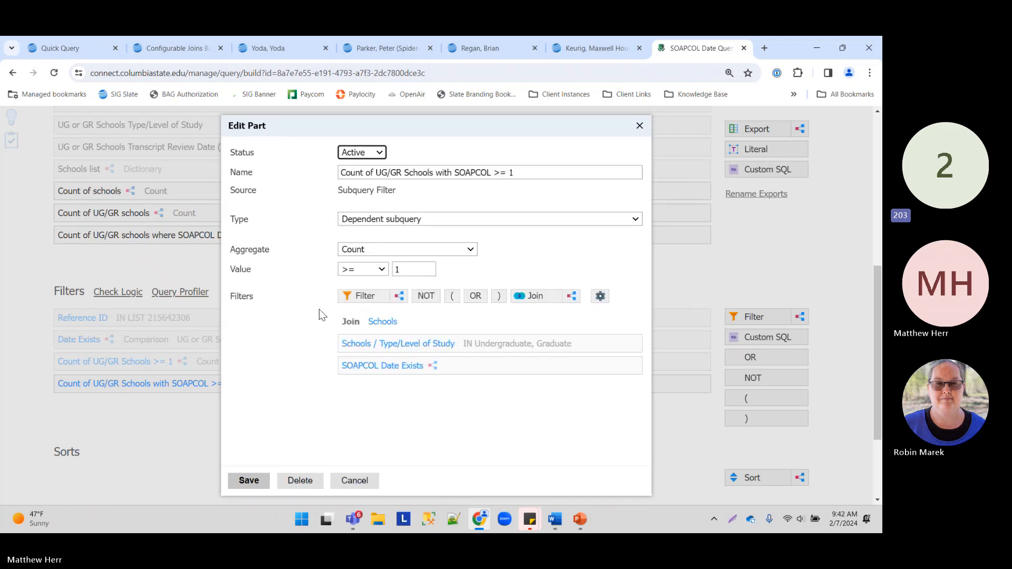
pyautogui.click(354, 481)
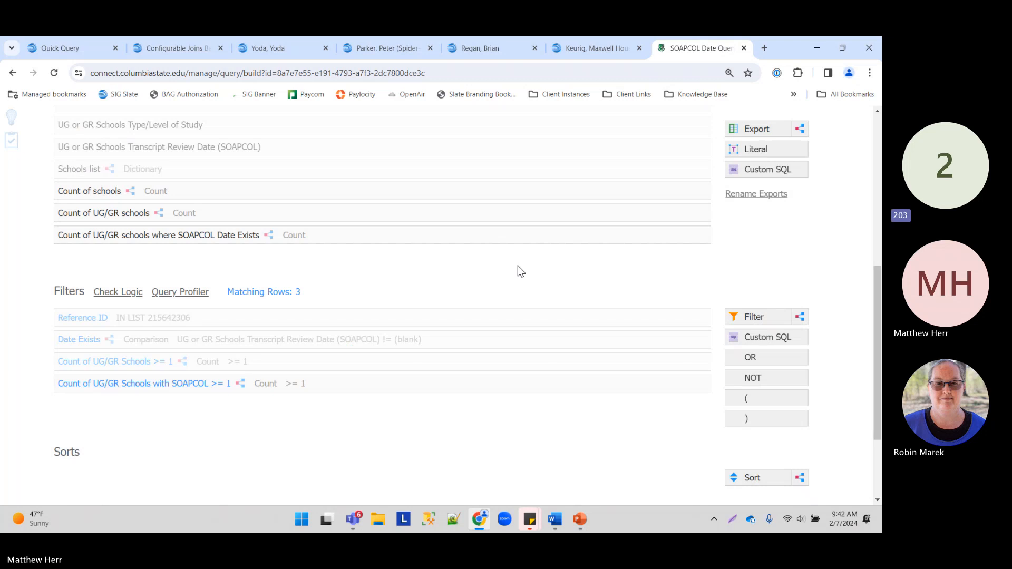
# Step: Add a Comparison subquery filter containing a nested export with Aggregate output
pyautogui.moveTo(800, 316); pyautogui.dragTo(368, 414)
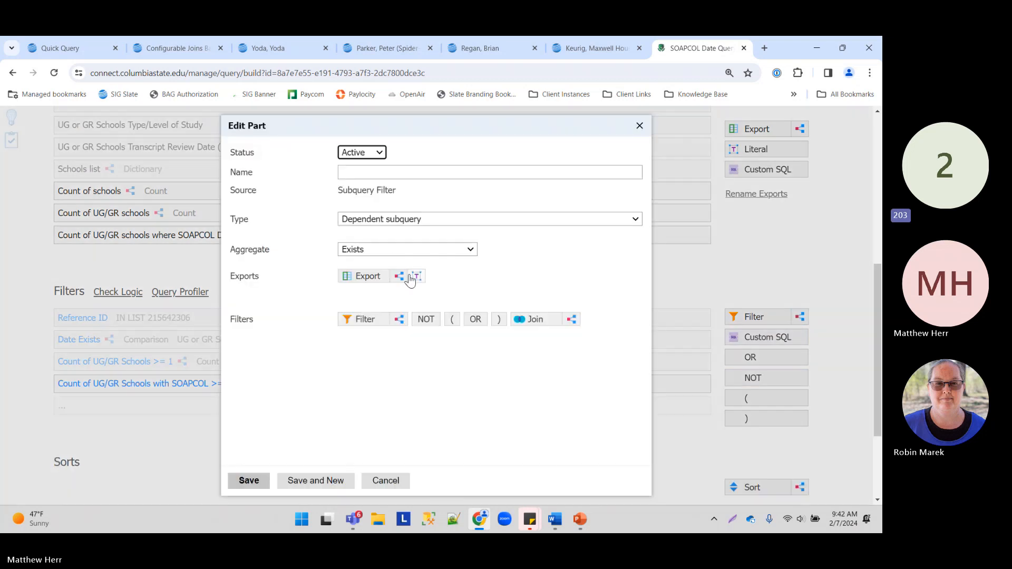
pyautogui.click(381, 249)
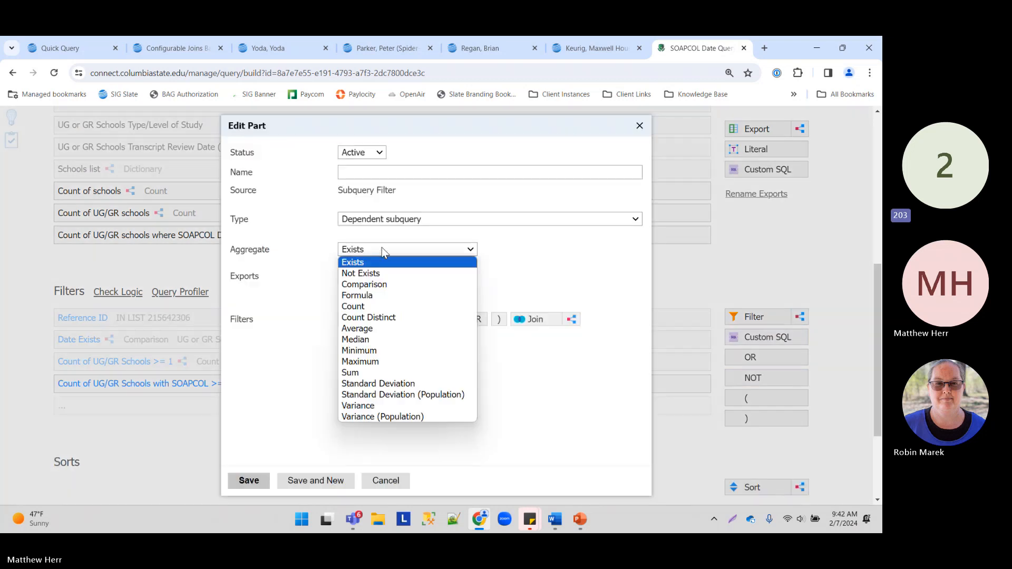
pyautogui.click(384, 285)
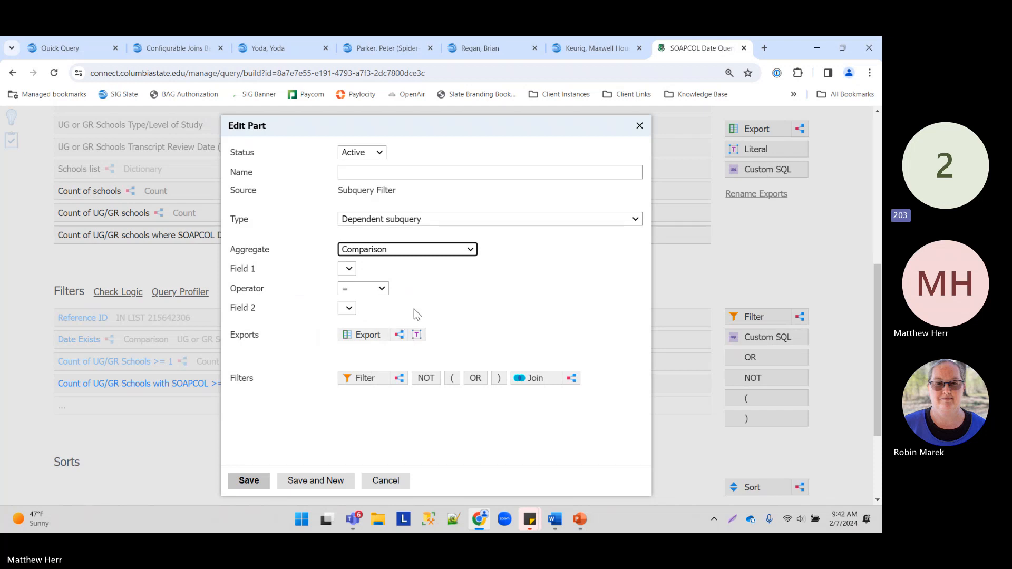
pyautogui.click(399, 335)
pyautogui.click(395, 261)
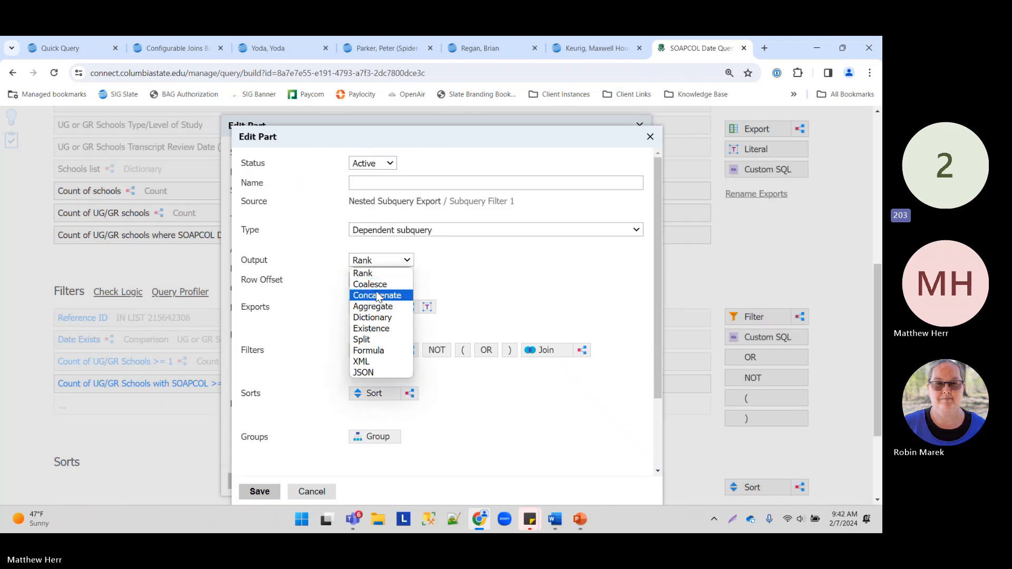
pyautogui.click(399, 311)
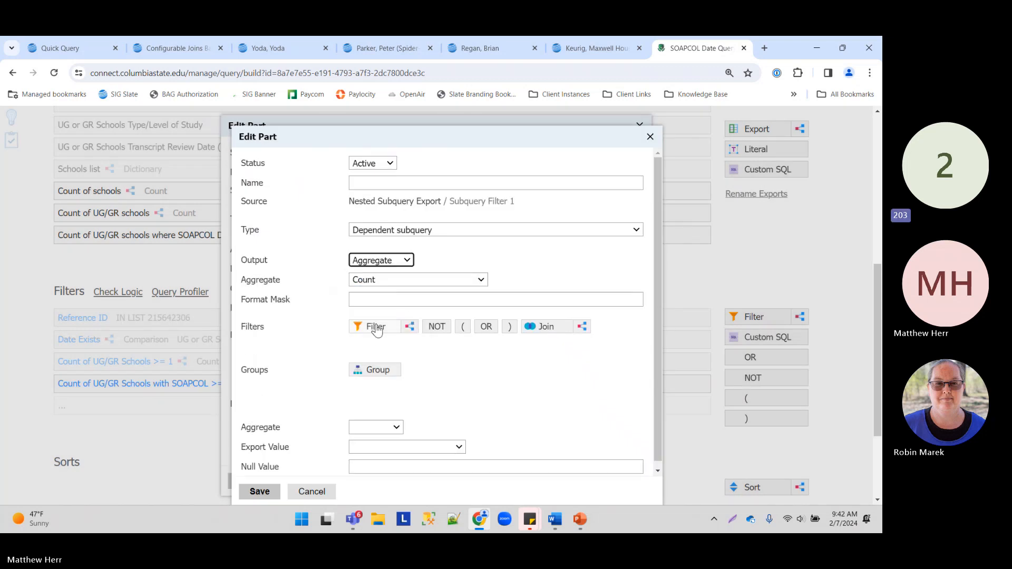
# Step: Add a Schools join inside the nested export
pyautogui.click(409, 326)
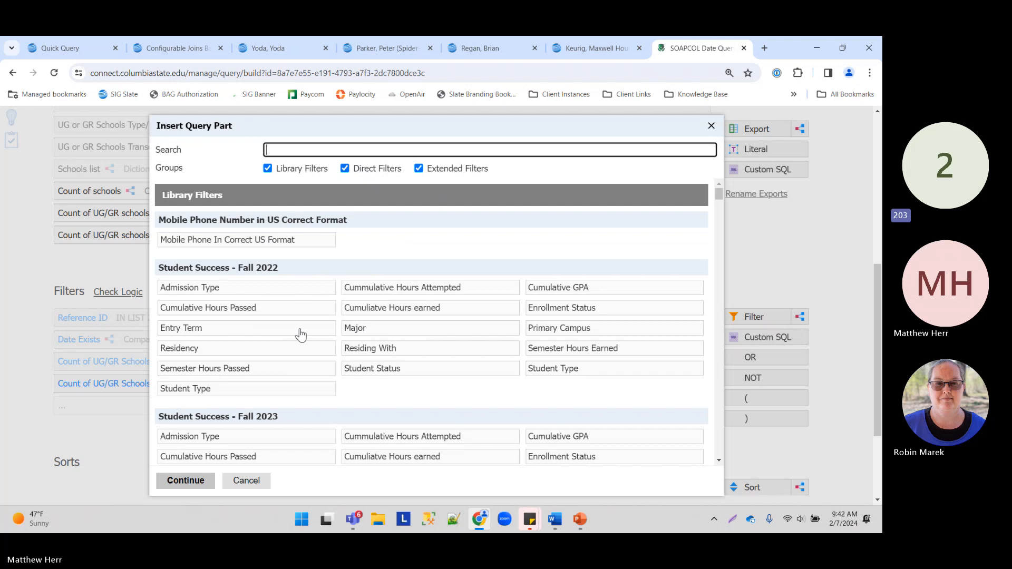
pyautogui.scroll(-3, 297, 313)
pyautogui.scroll(3, 297, 312)
pyautogui.write('sc')
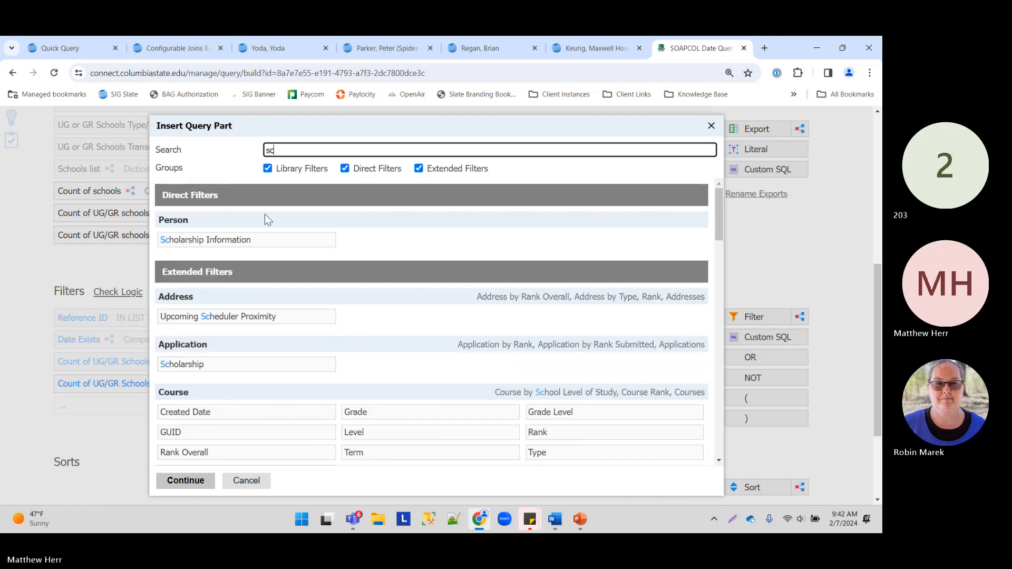
pyautogui.scroll(-2, 264, 355)
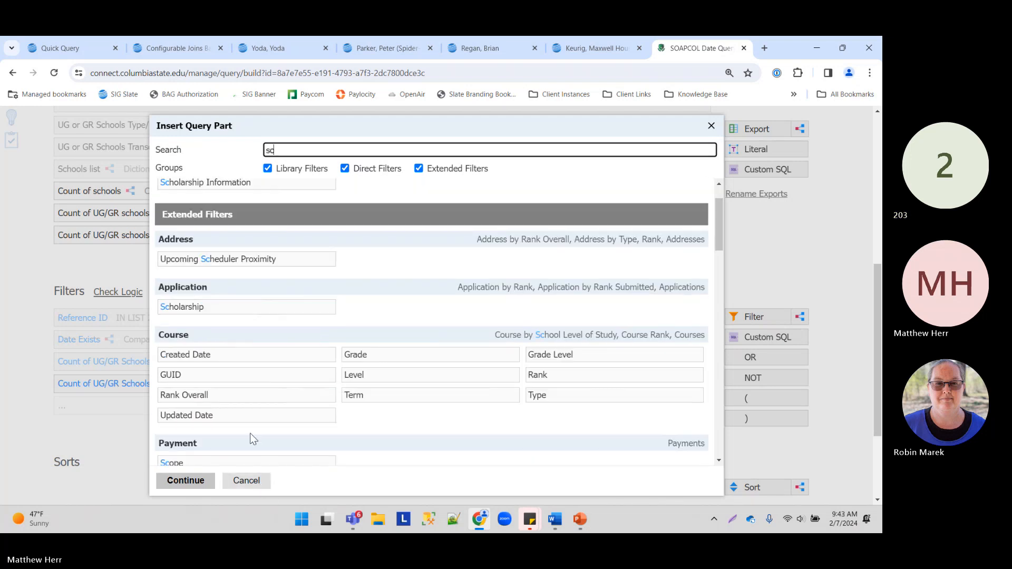
pyautogui.scroll(-2, 250, 438)
pyautogui.click(257, 483)
pyautogui.click(538, 327)
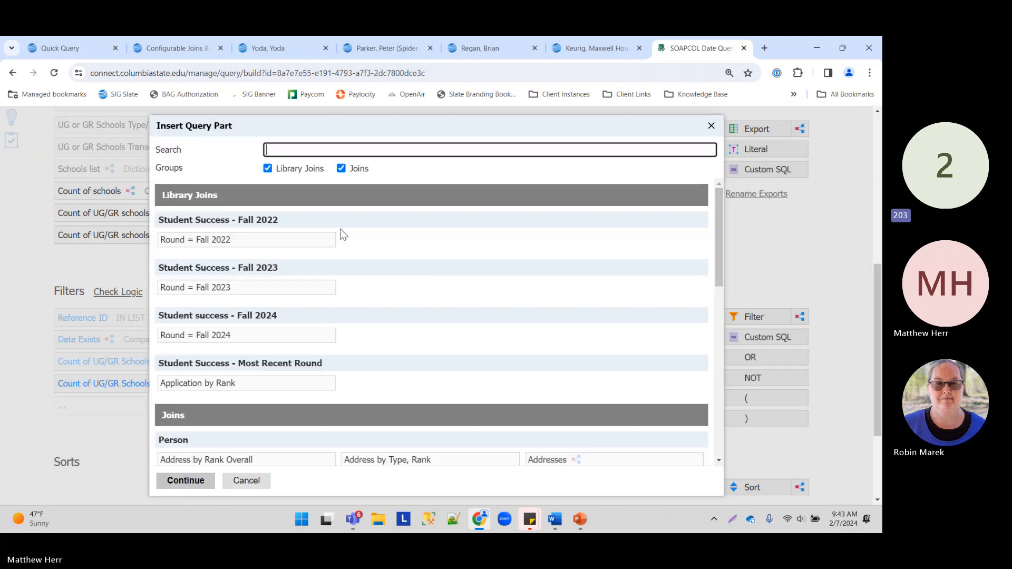
pyautogui.write('h')
pyautogui.click(226, 260)
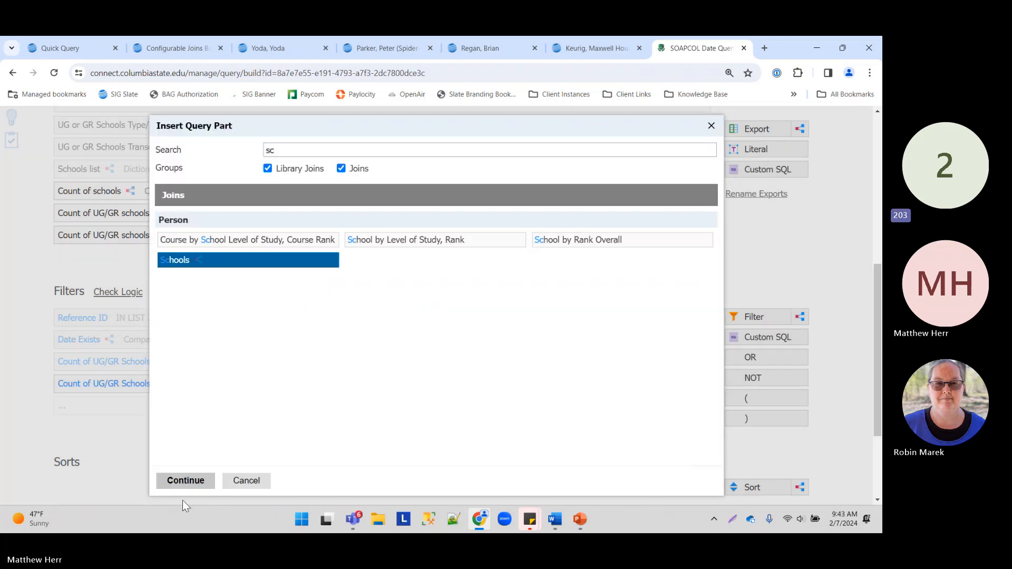
pyautogui.click(185, 481)
pyautogui.click(269, 501)
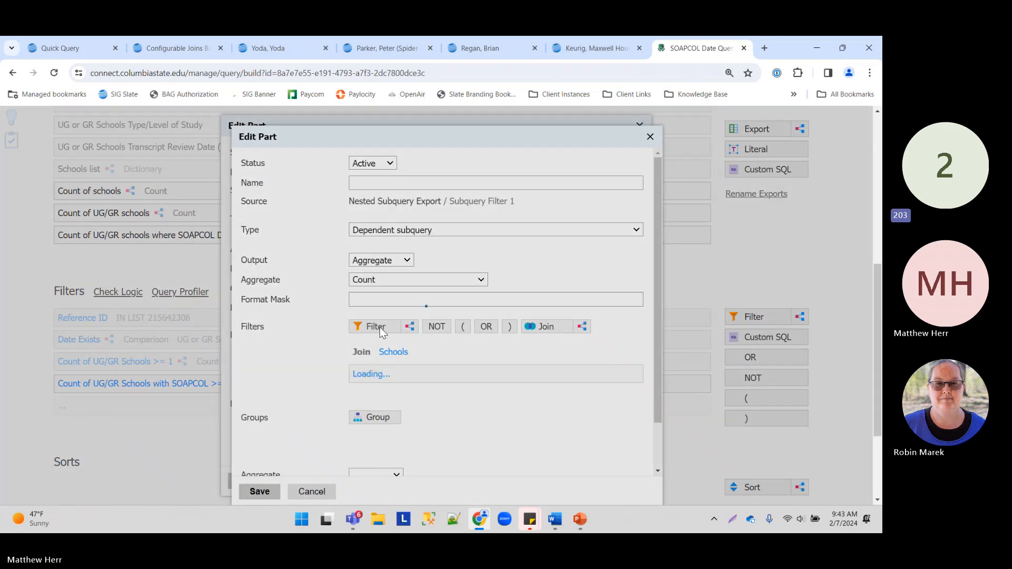
# Step: Add a nested subquery filter with Type/Level of Study limited to Undergraduate and Graduate
pyautogui.click(378, 327)
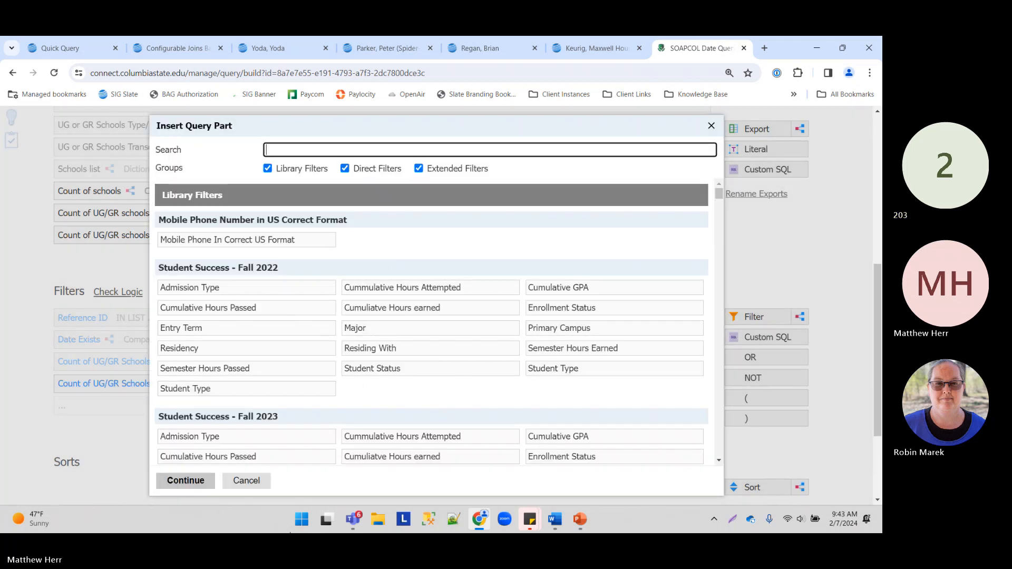
pyautogui.click(246, 480)
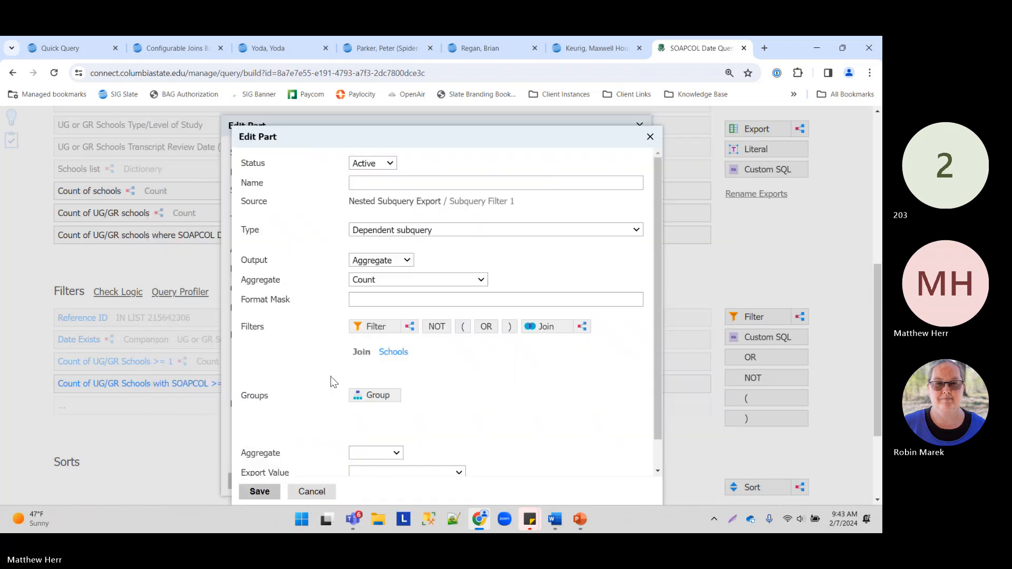
pyautogui.click(380, 327)
pyautogui.click(246, 481)
pyautogui.click(407, 329)
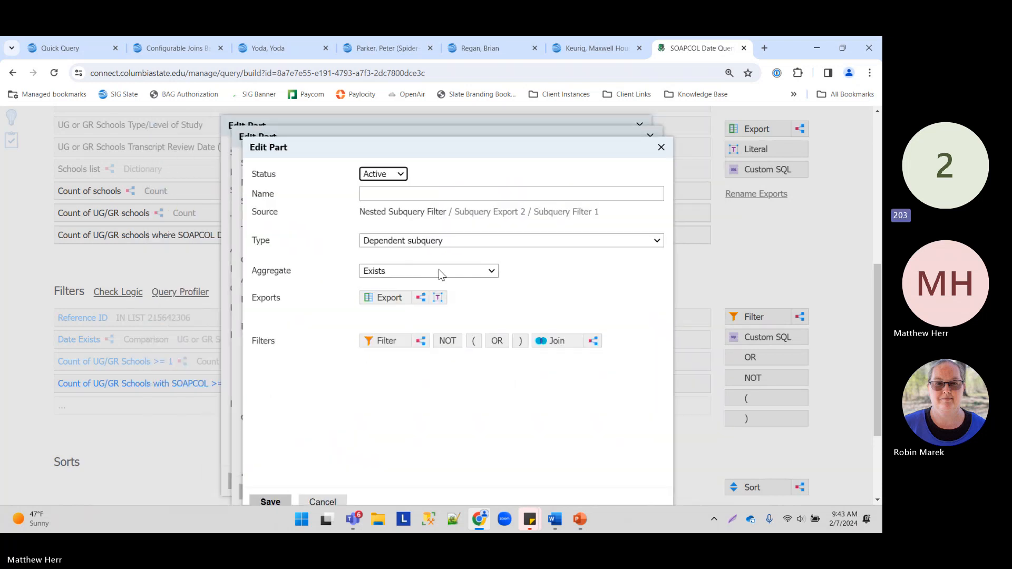
pyautogui.click(388, 341)
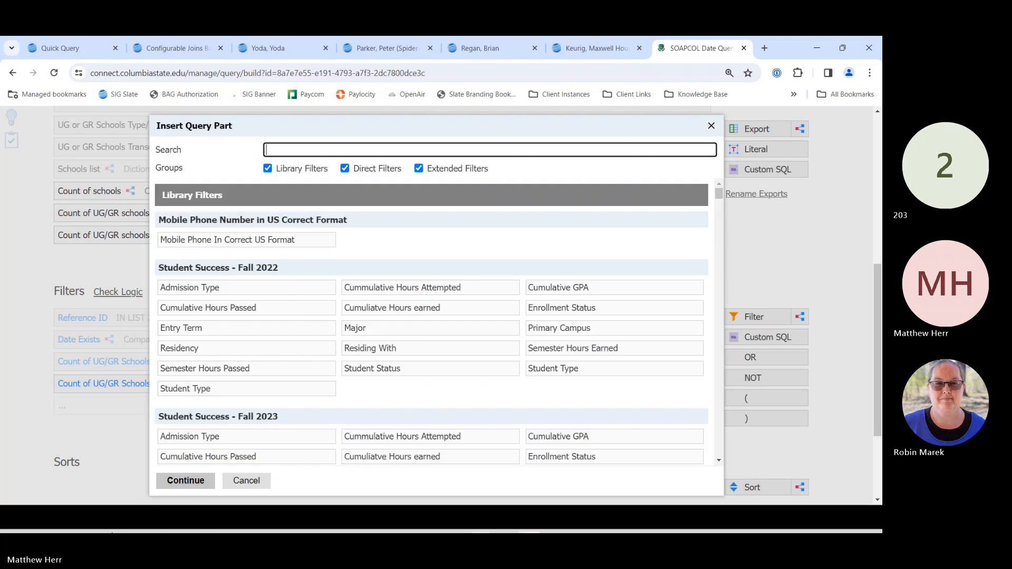
pyautogui.write('type')
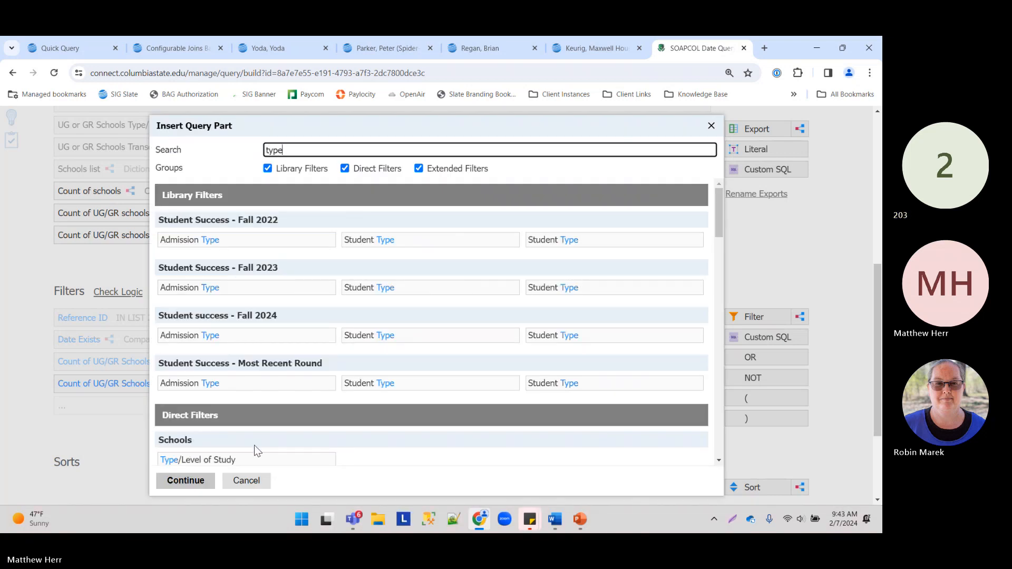
pyautogui.scroll(-1, 255, 444)
pyautogui.click(226, 401)
pyautogui.click(186, 480)
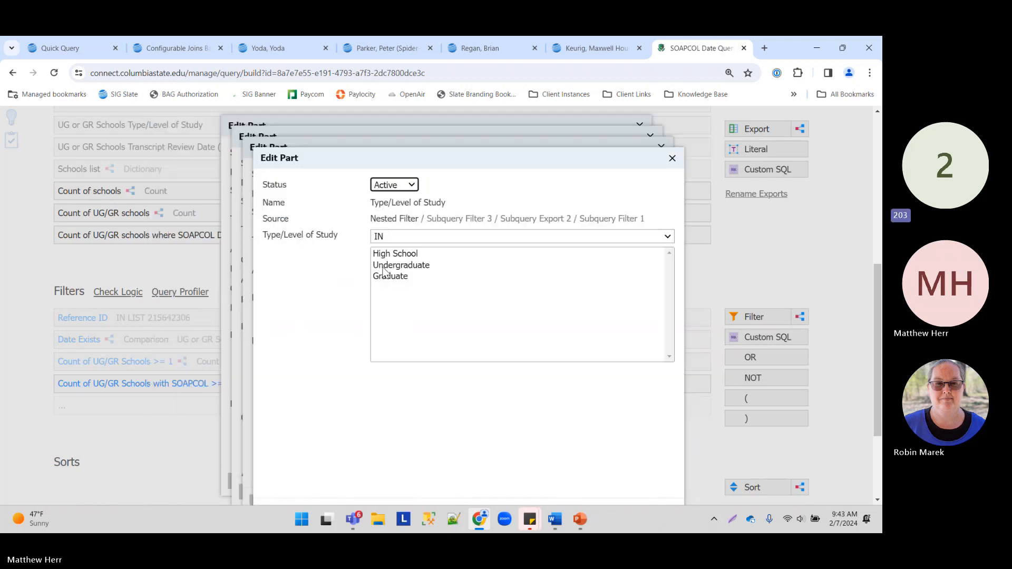
pyautogui.moveTo(390, 265); pyautogui.dragTo(393, 276)
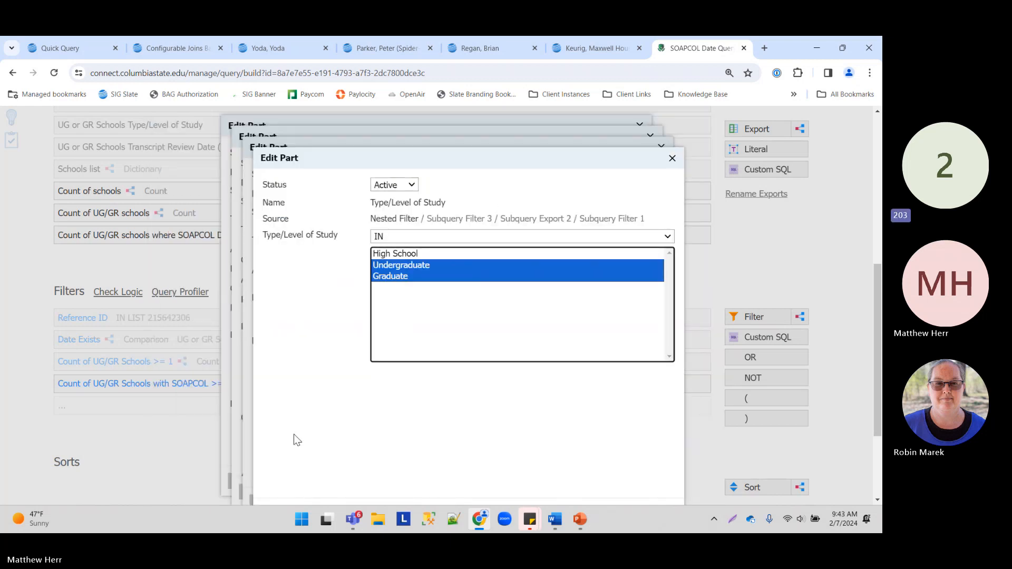
pyautogui.hotkey('ctrl', '0')
pyautogui.click(309, 474)
# Step: Name the nested filter 'aaa', the export 'aaaa', and the comparison filter 'aaa', saving each
pyautogui.click(304, 464)
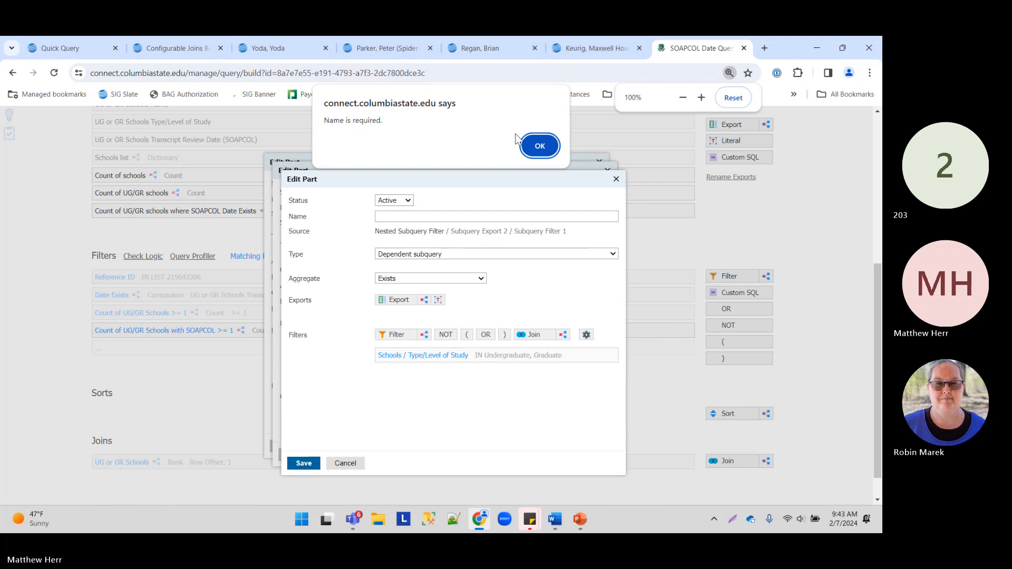
pyautogui.press('Return')
pyautogui.write('aaa')
pyautogui.click(299, 464)
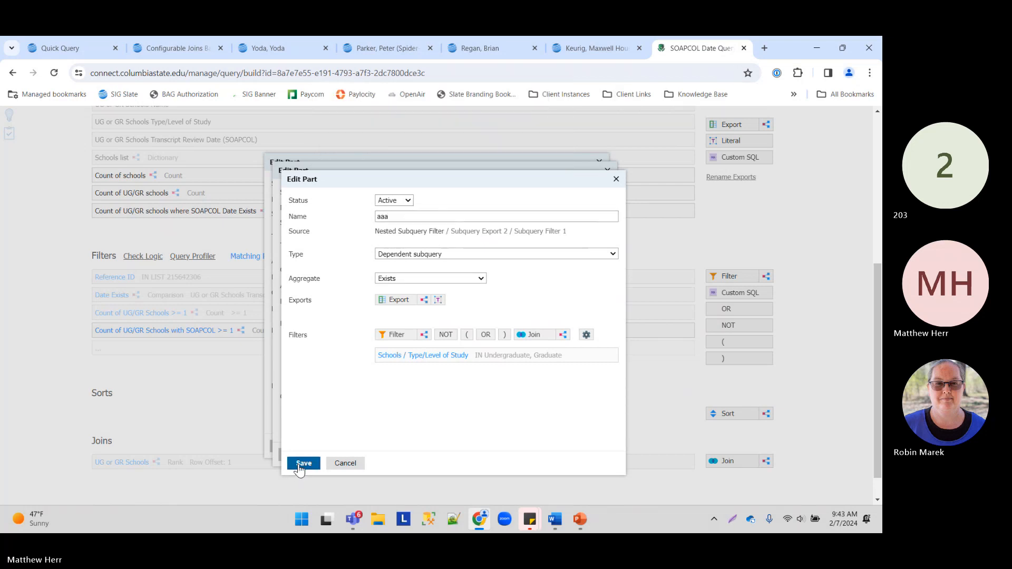
pyautogui.click(390, 209)
pyautogui.write('aaaa')
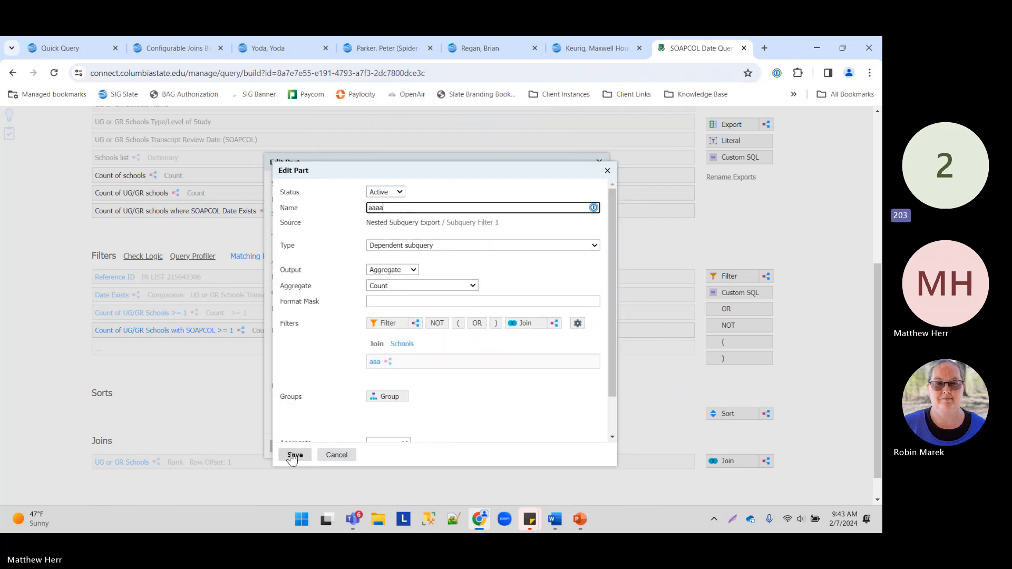
pyautogui.click(295, 455)
pyautogui.click(395, 199)
pyautogui.write('aaa')
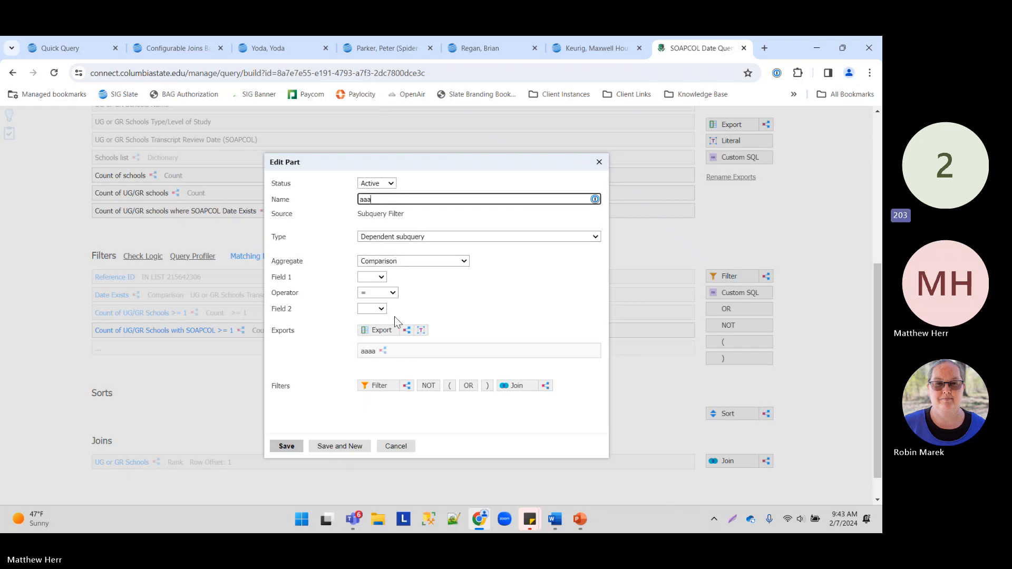
# Step: Set the comparison's Field 1 to the aaaa export
pyautogui.click(380, 277)
pyautogui.click(369, 290)
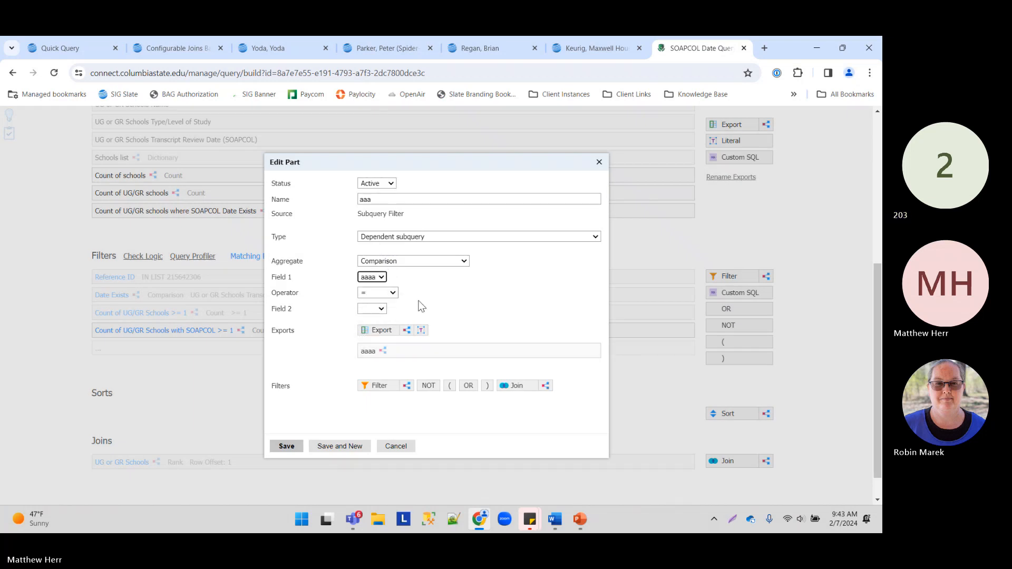
pyautogui.hotkey('ctrl', '+')
pyautogui.hotkey('ctrl', '+')
pyautogui.hotkey('ctrl', '+')
pyautogui.hotkey('ctrl', '+')
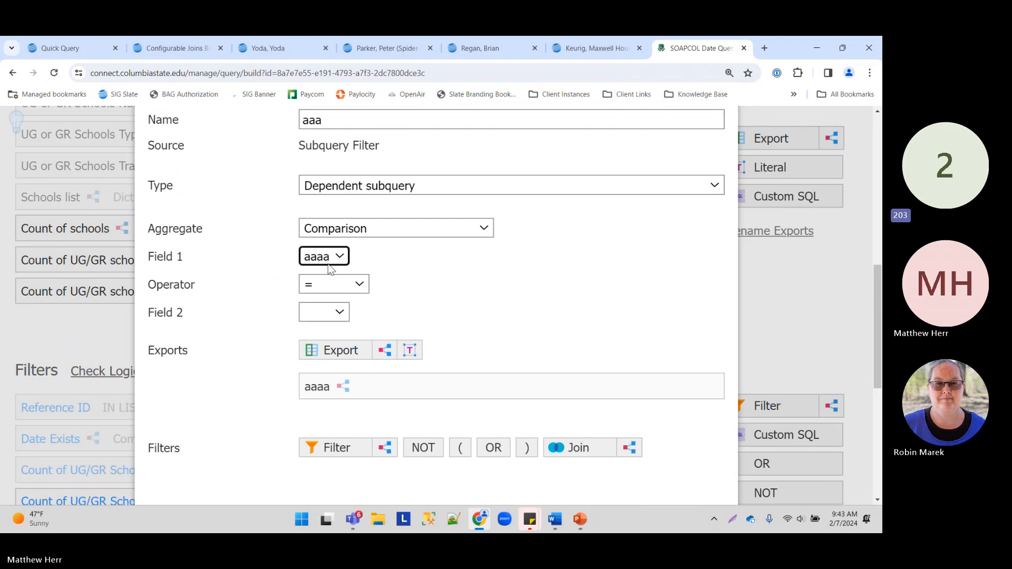
# Step: Make a copy of the aaaa export and edit its aaa join filter
pyautogui.moveTo(333, 387)
pyautogui.click(672, 387)
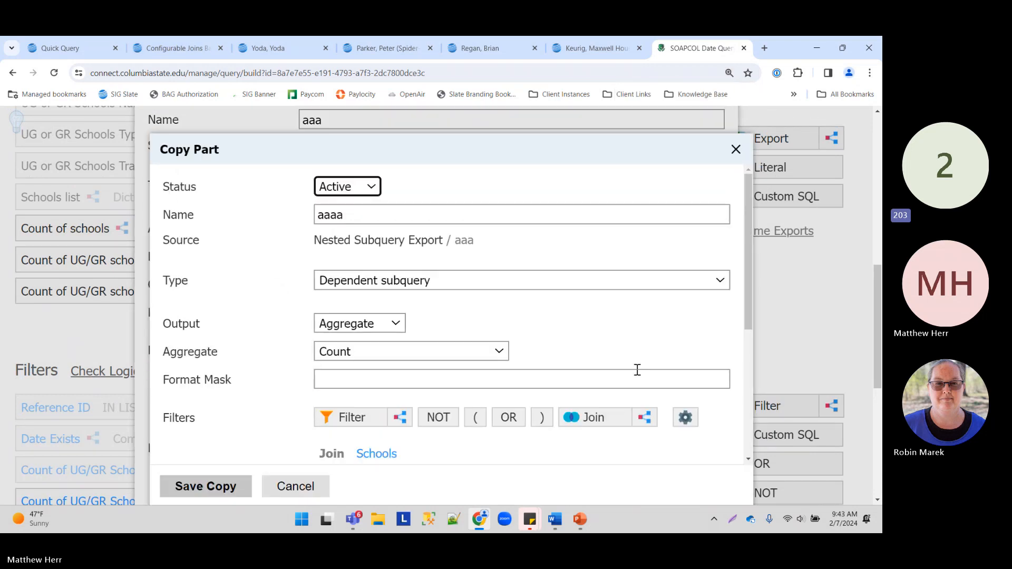
pyautogui.scroll(-3, 346, 296)
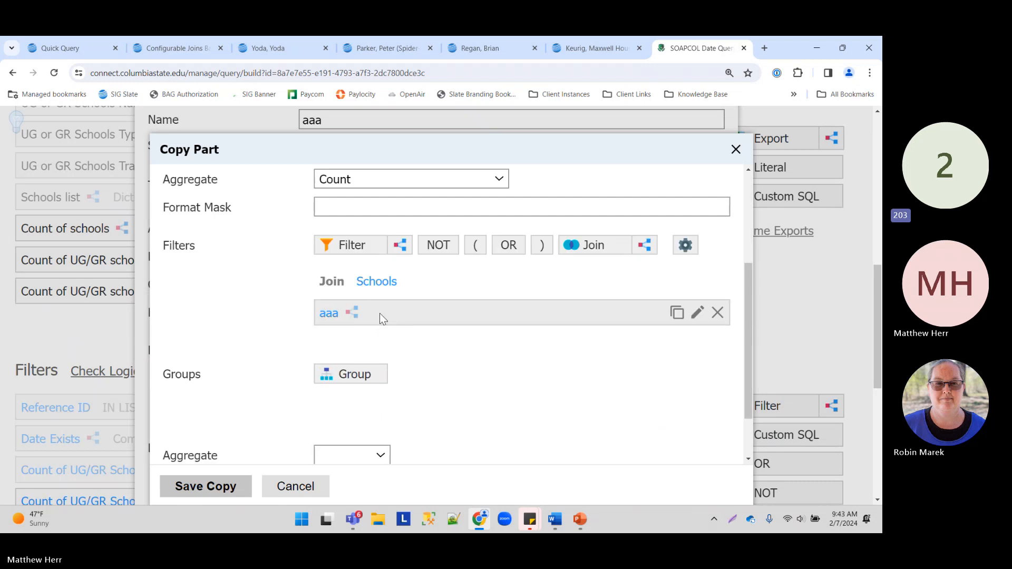
pyautogui.click(379, 313)
pyautogui.scroll(-1, 371, 324)
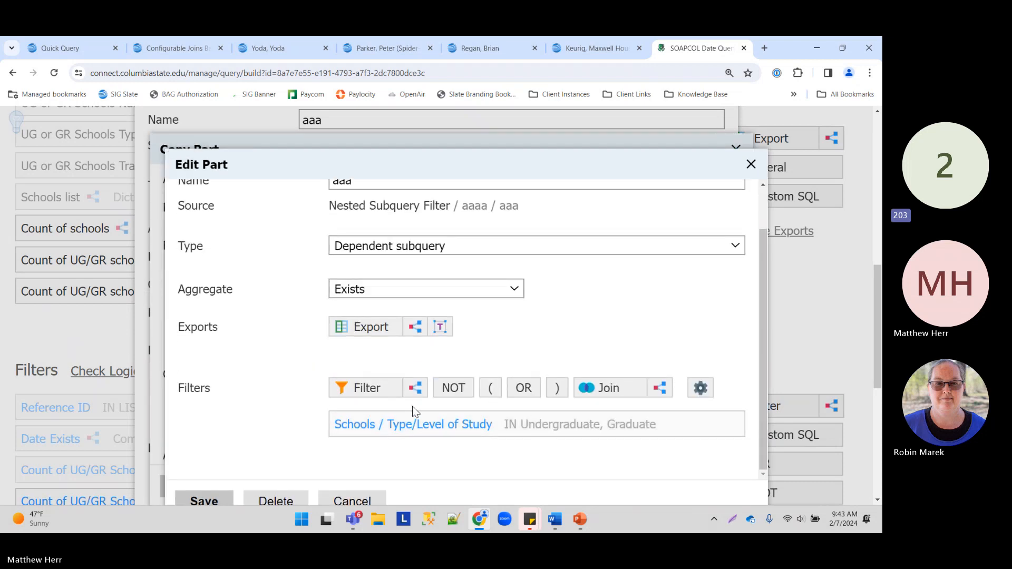
# Step: Look up the Schools Transcript Review Date (SOAPCOL) filter, then back out without adding it
pyautogui.click(385, 394)
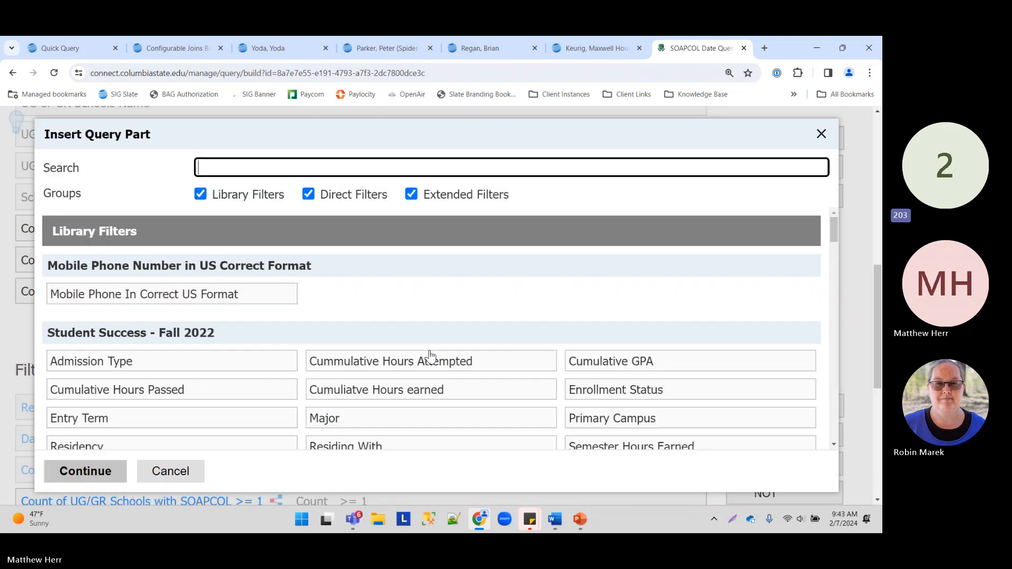
pyautogui.scroll(-2, 335, 315)
pyautogui.hotkey('ctrl', '-')
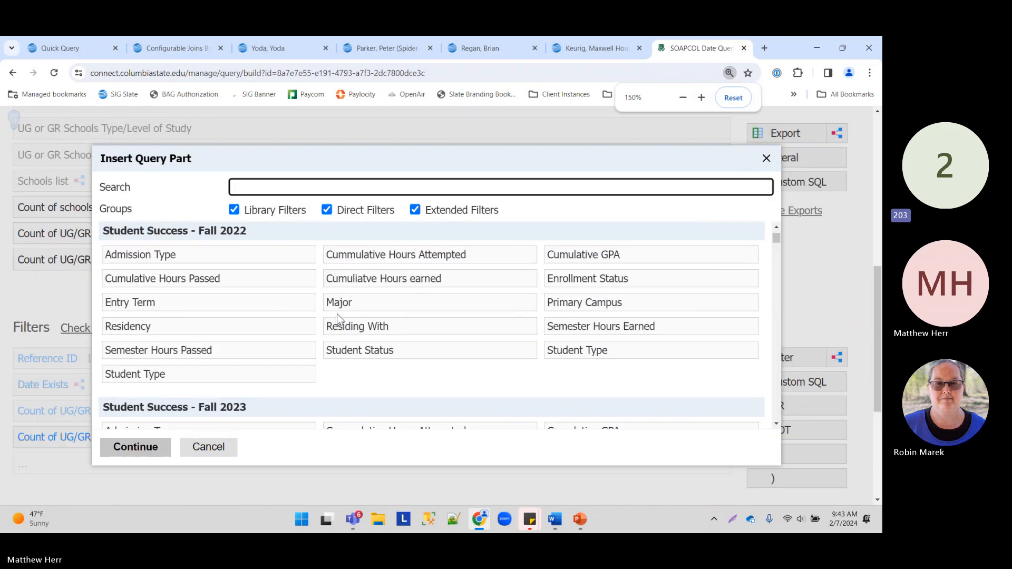
pyautogui.write('soap')
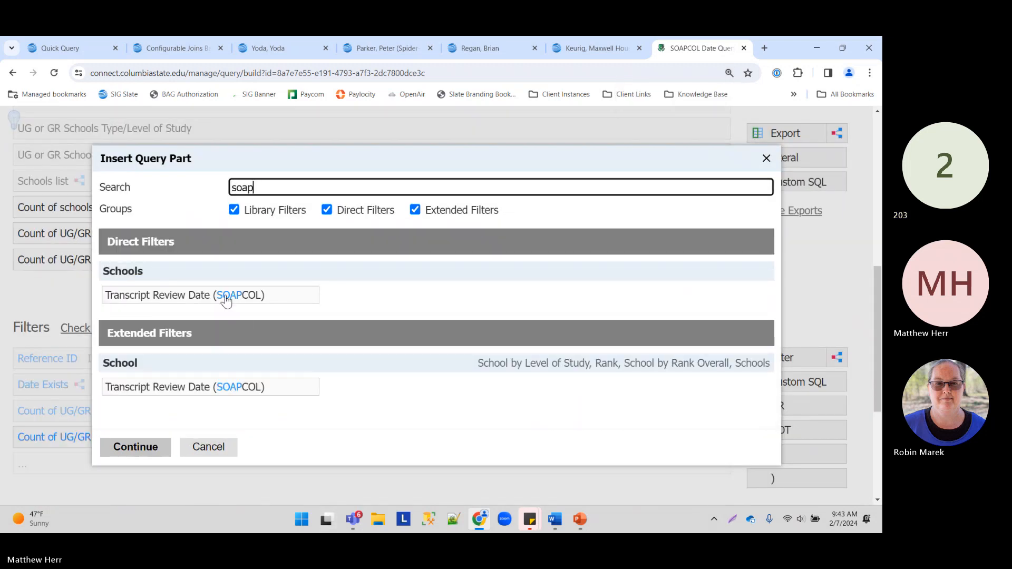
pyautogui.click(226, 295)
pyautogui.click(150, 448)
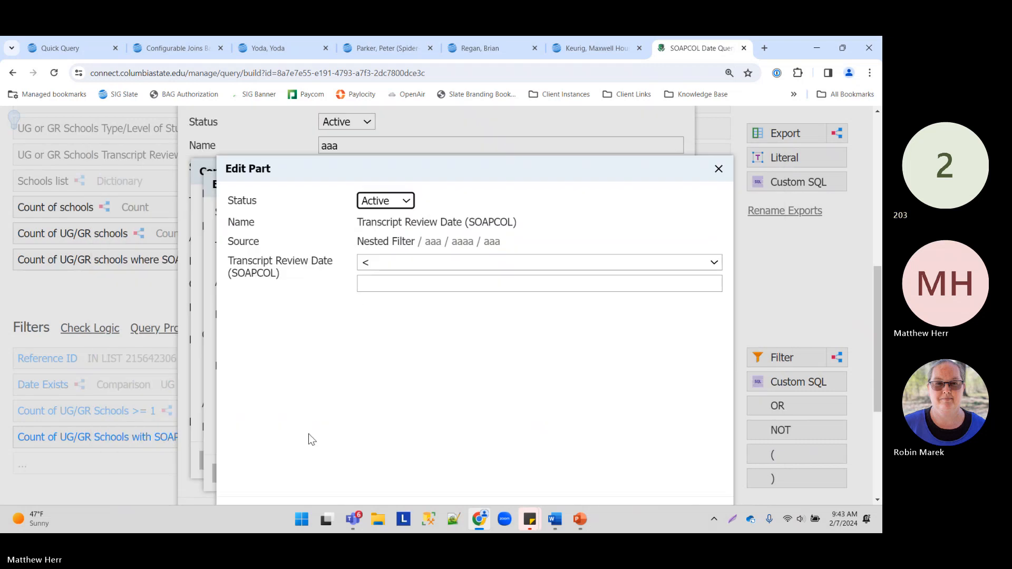
pyautogui.scroll(-2, 384, 356)
pyautogui.hotkey('ctrl', '-')
pyautogui.click(333, 477)
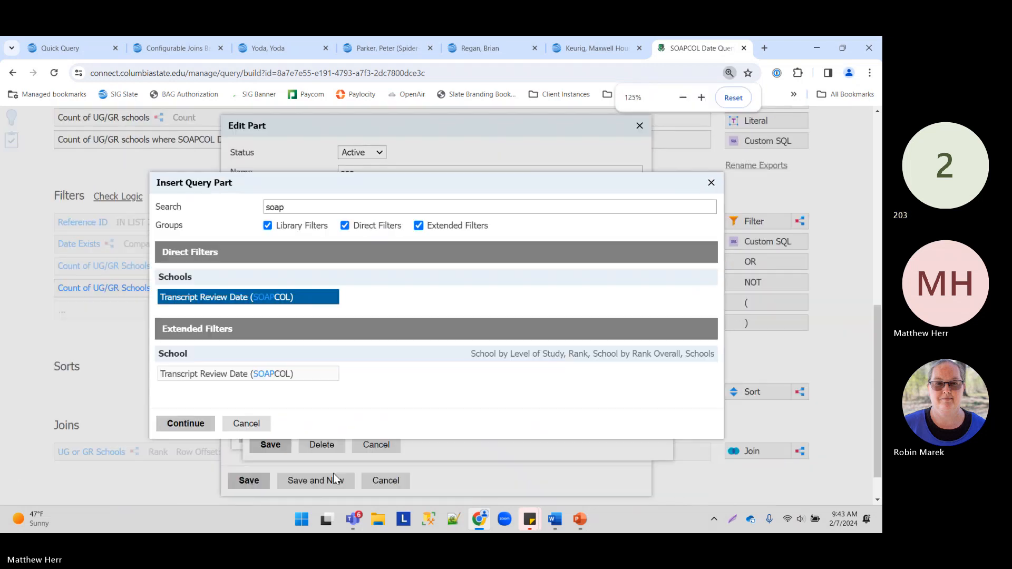
pyautogui.click(246, 424)
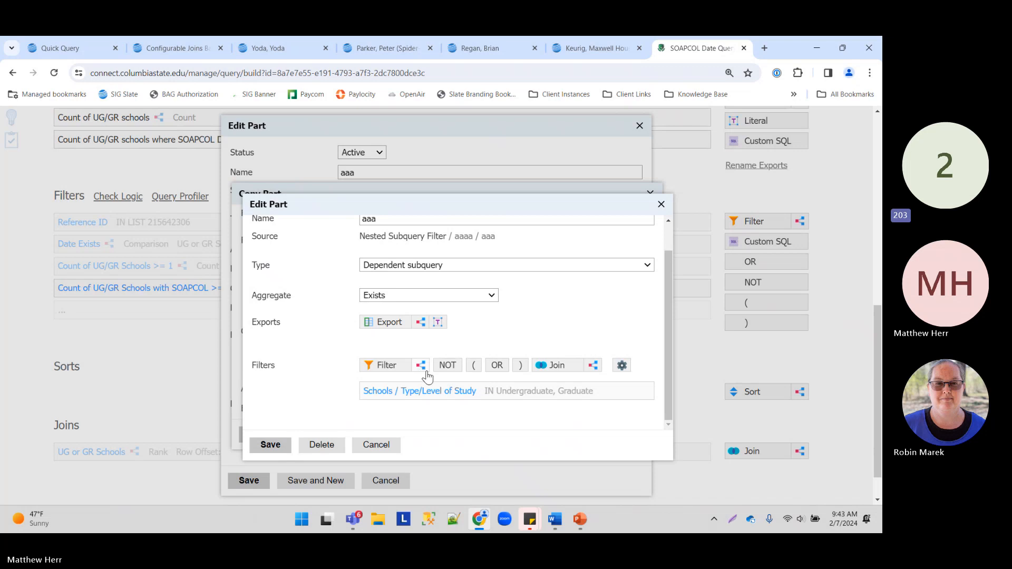
# Step: Add a nested subquery 'ddddd' exporting Schools Transcript Review Date (SOAPCOL) inside aaa
pyautogui.moveTo(421, 367); pyautogui.dragTo(432, 413)
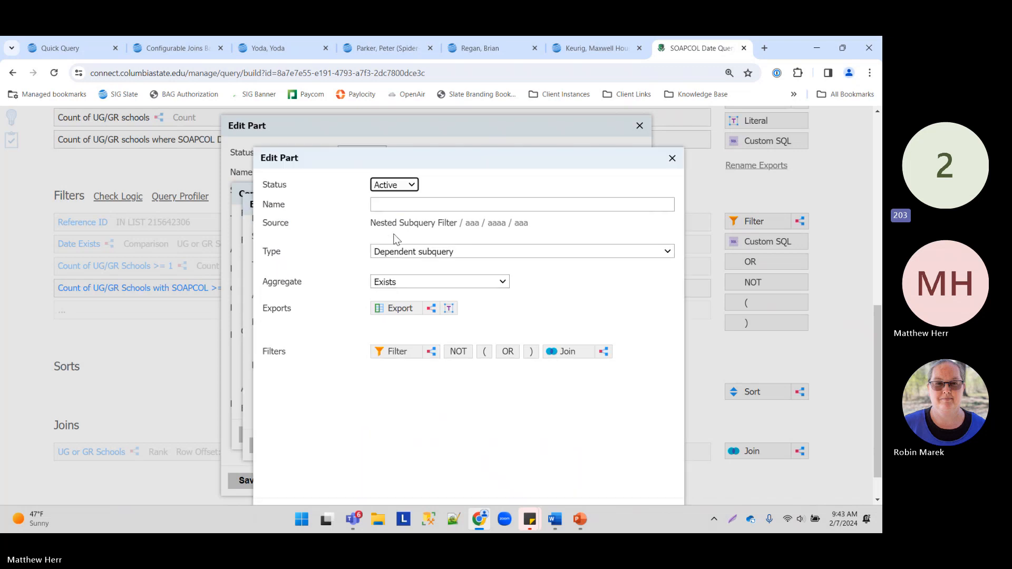
pyautogui.click(396, 310)
pyautogui.write('soa')
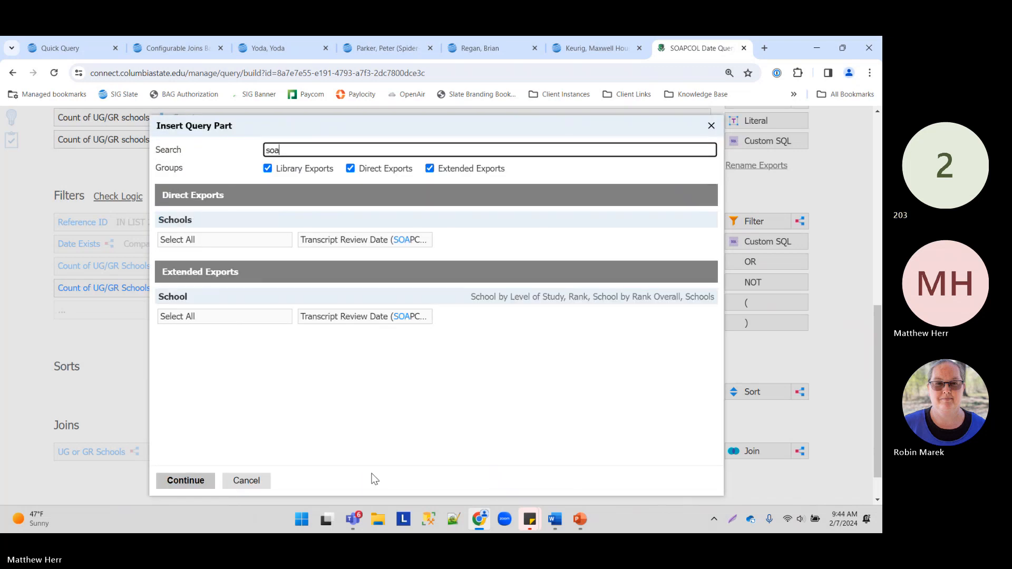
pyautogui.write('pc')
pyautogui.click(369, 240)
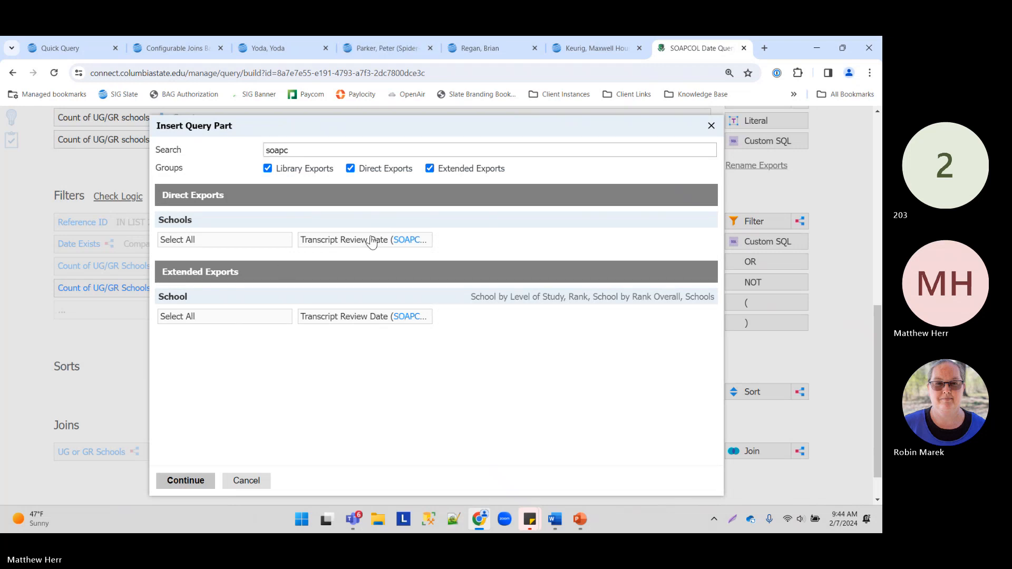
pyautogui.click(186, 481)
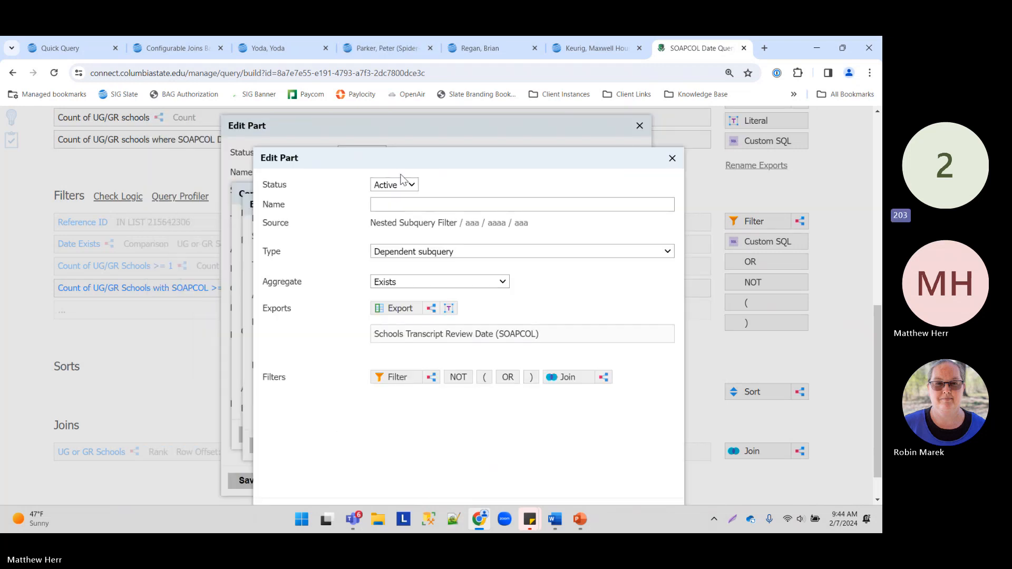
pyautogui.click(406, 203)
pyautogui.write('ddddd')
pyautogui.scroll(-3, 319, 448)
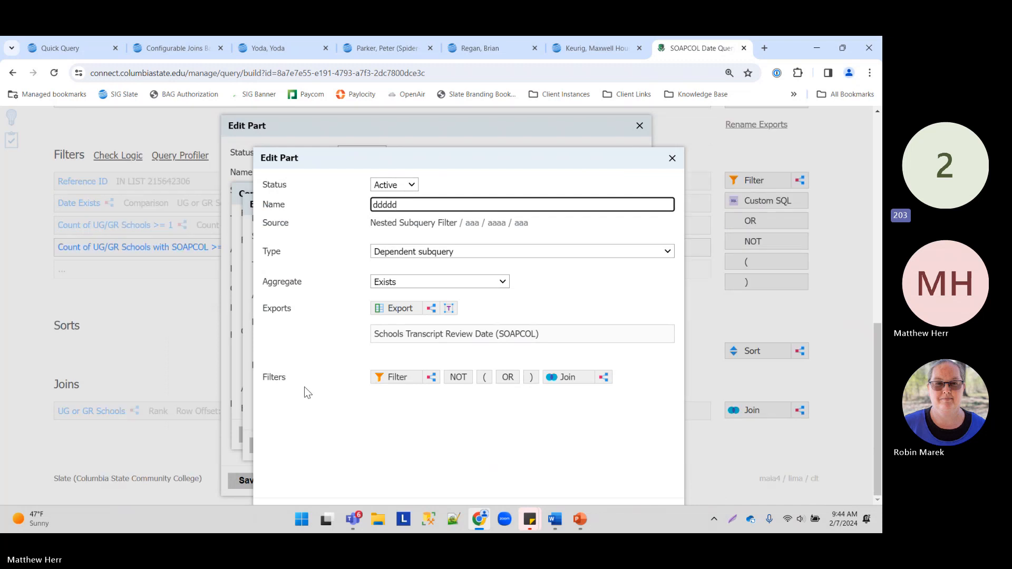
pyautogui.hotkey('ctrl', '-')
pyautogui.hotkey('ctrl', '-')
pyautogui.hotkey('ctrl', '-')
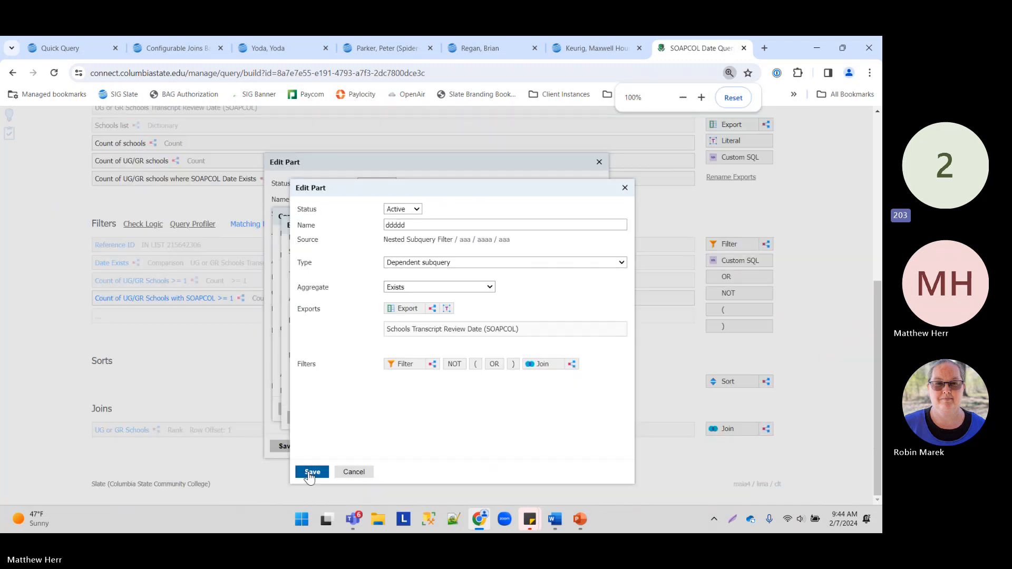
pyautogui.click(309, 472)
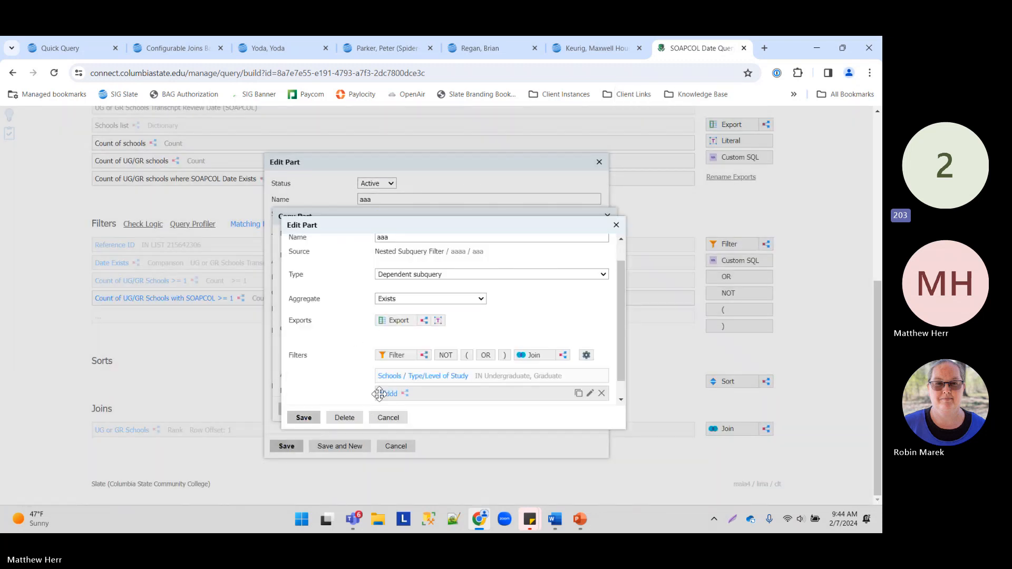
# Step: Rename the join filter to 'ddd' and save the copy as export 'dddd'
pyautogui.scroll(1, 370, 345)
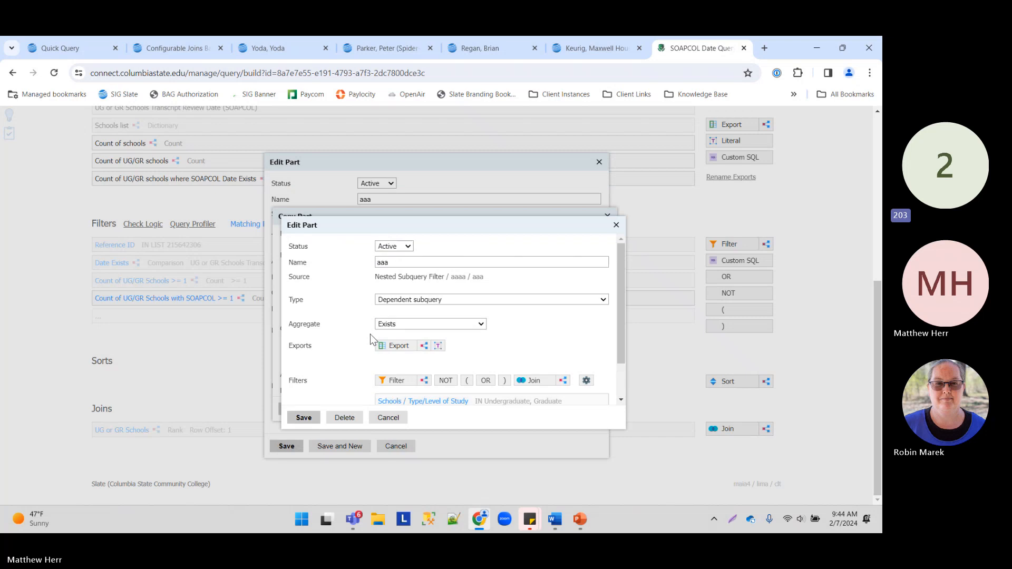
pyautogui.tripleClick(402, 262)
pyautogui.write('ddd')
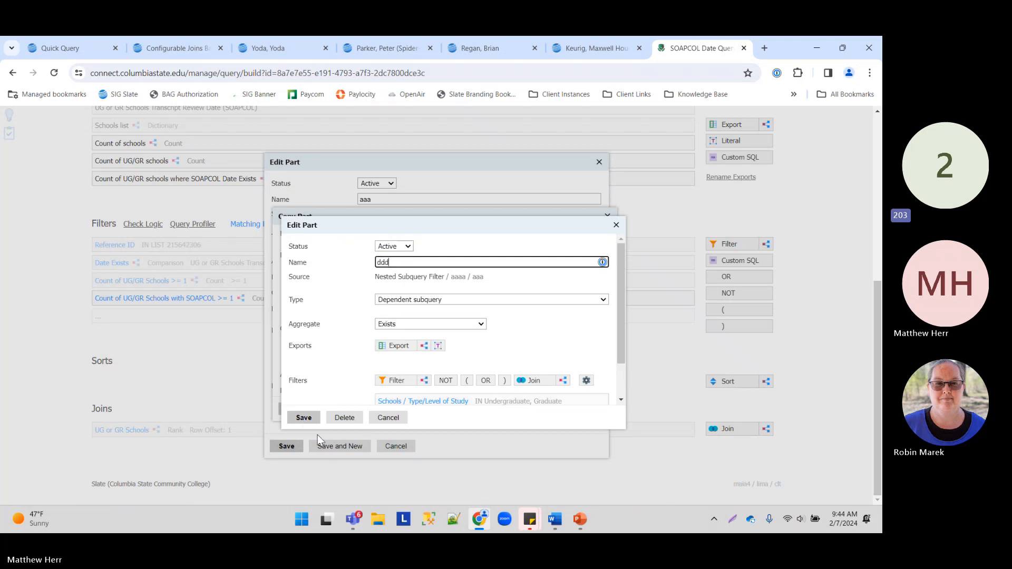
pyautogui.click(310, 418)
pyautogui.scroll(-3, 347, 352)
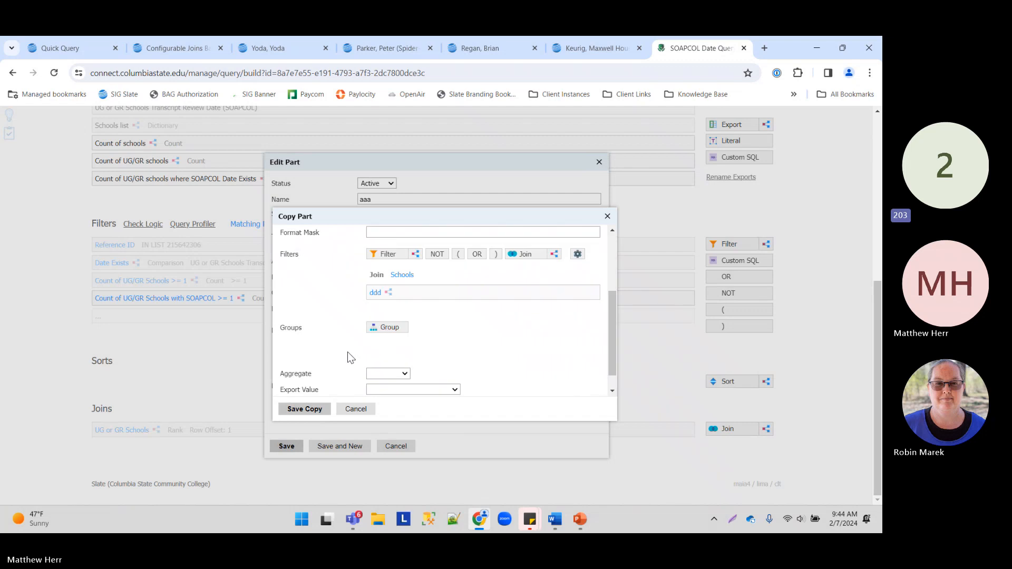
pyautogui.scroll(3, 368, 337)
pyautogui.doubleClick(403, 252)
pyautogui.write('dddd')
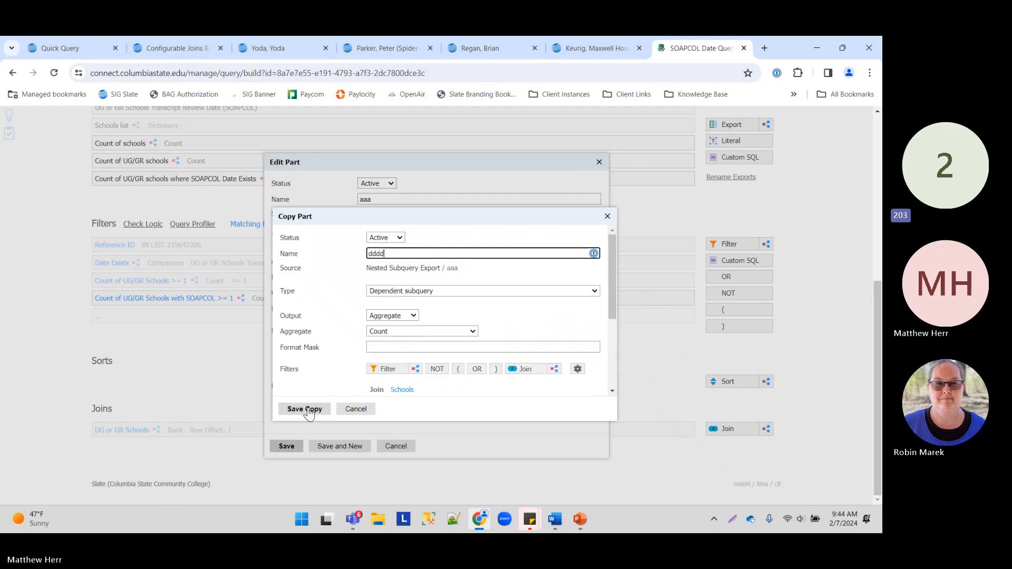
pyautogui.click(305, 409)
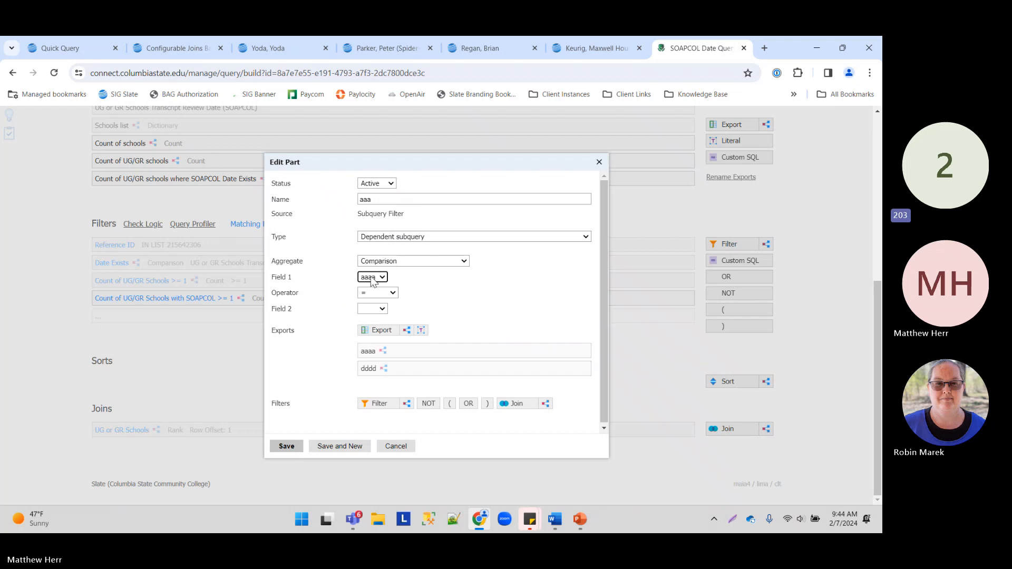
# Step: Set Field 2 to the dddd export and save the filter named 'gggggg'
pyautogui.click(377, 309)
pyautogui.click(379, 337)
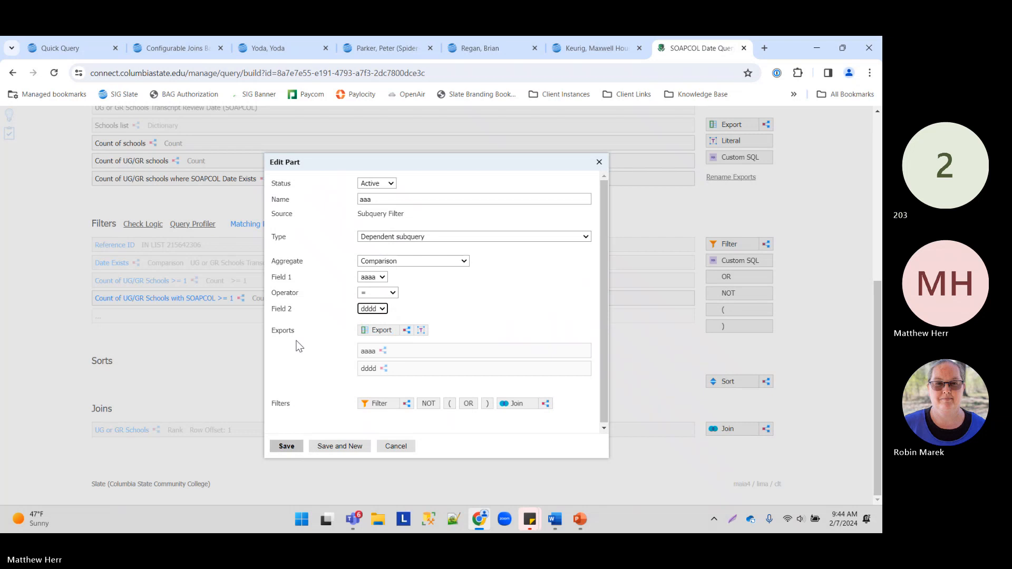
pyautogui.doubleClick(414, 201)
pyautogui.write('gg')
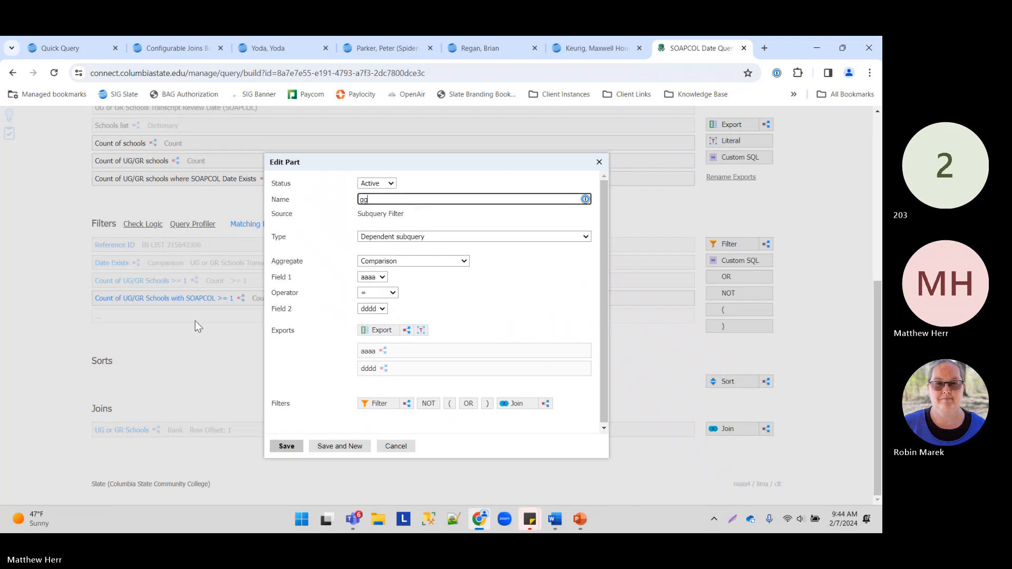
pyautogui.write('gggg')
pyautogui.click(286, 445)
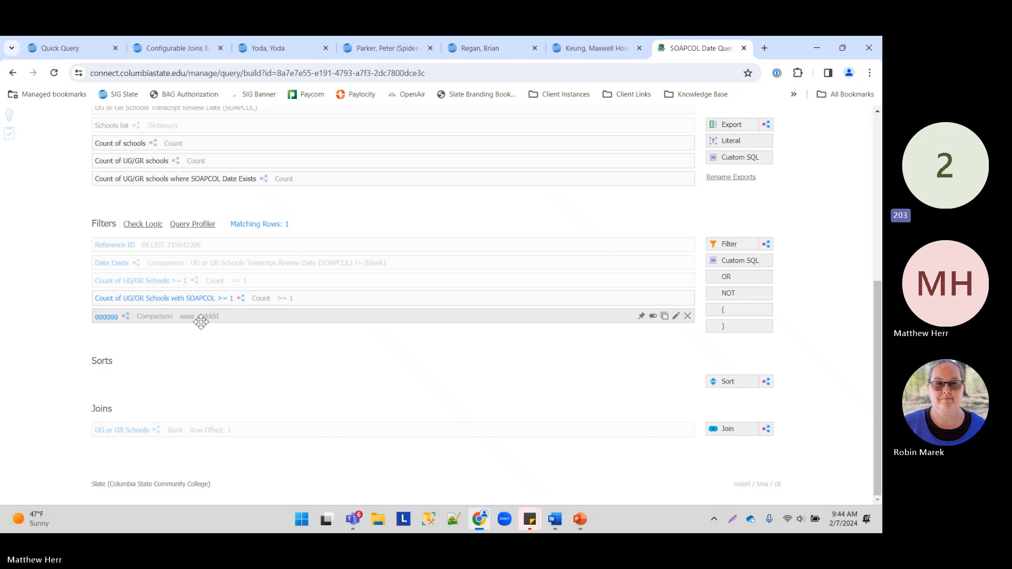
# Step: Rename the gggggg filter to 'NEED TO SAVE THIS!' and save it
pyautogui.click(393, 318)
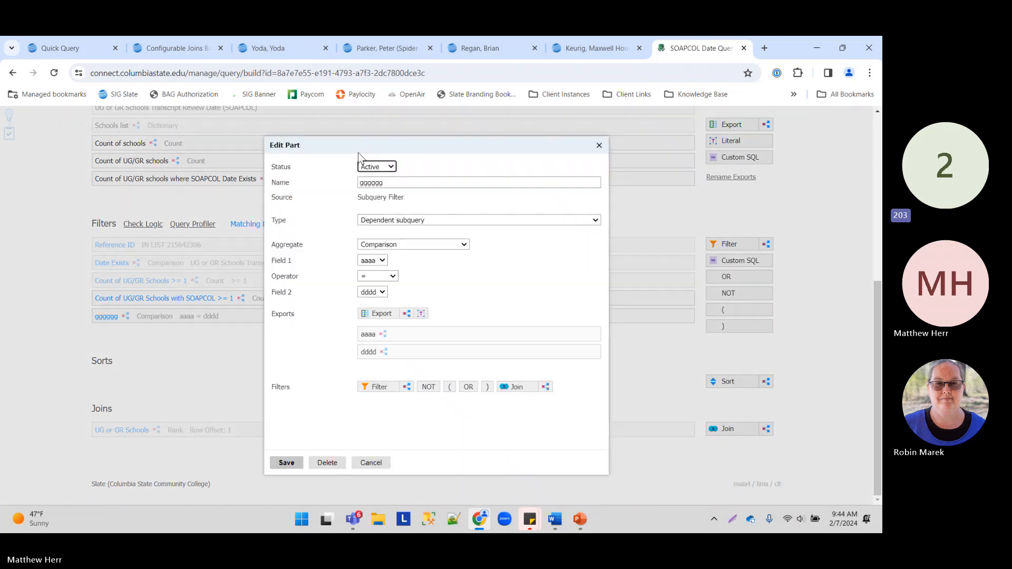
pyautogui.tripleClick(434, 181)
pyautogui.write('NEED TO SAVE THIS!')
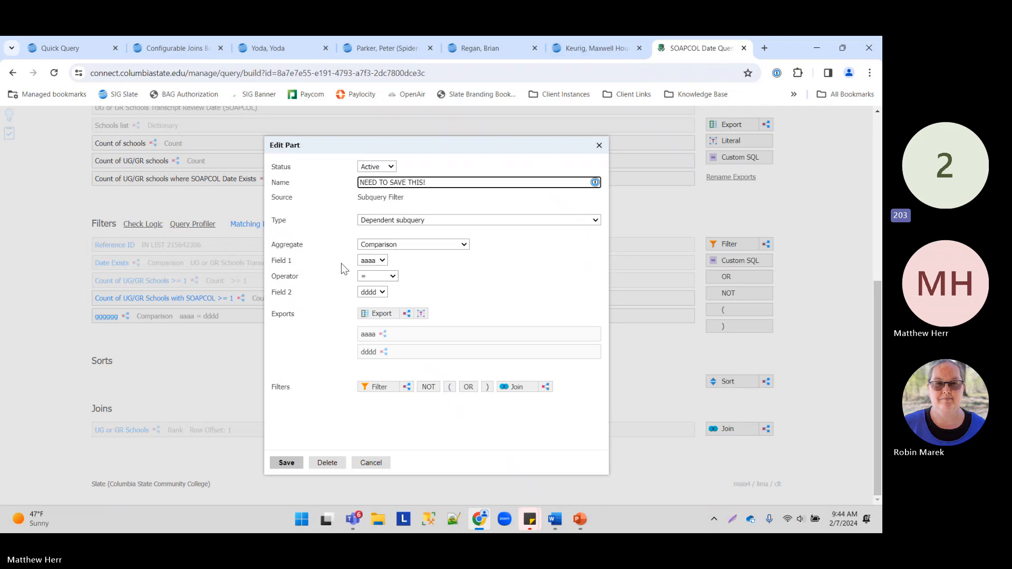
pyautogui.click(286, 462)
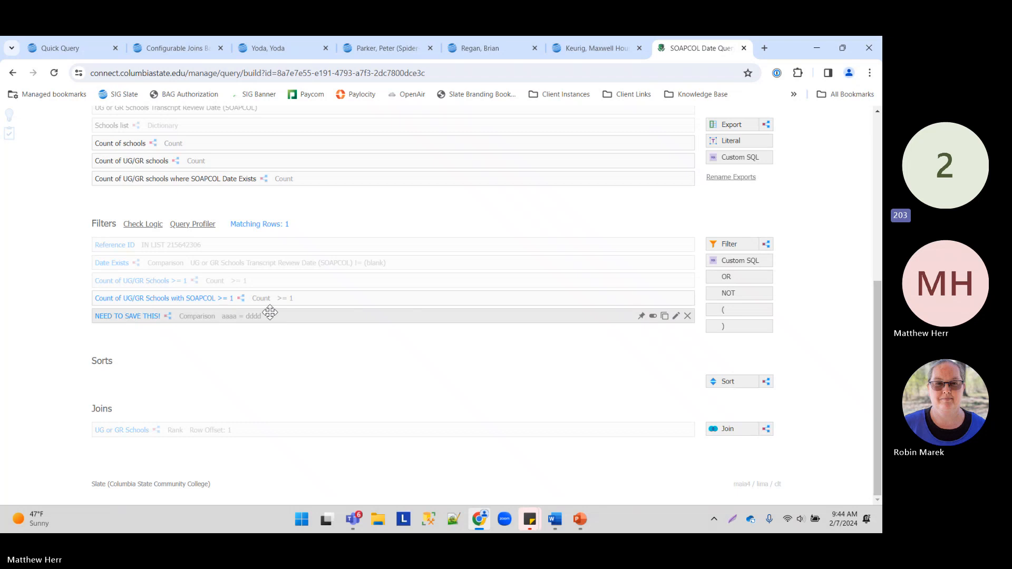
pyautogui.scroll(1, 303, 351)
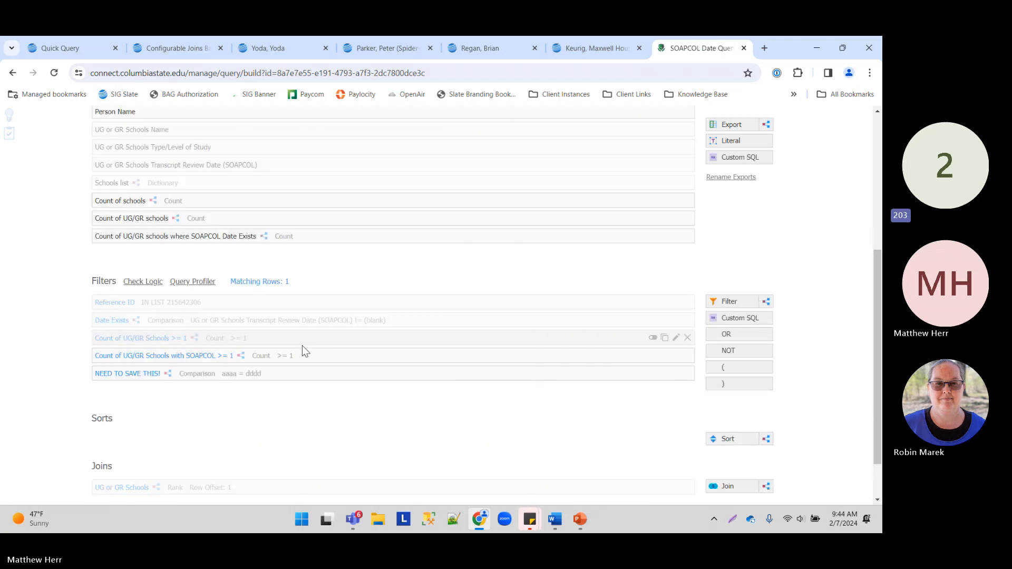
pyautogui.scroll(5, 324, 368)
pyautogui.click(717, 277)
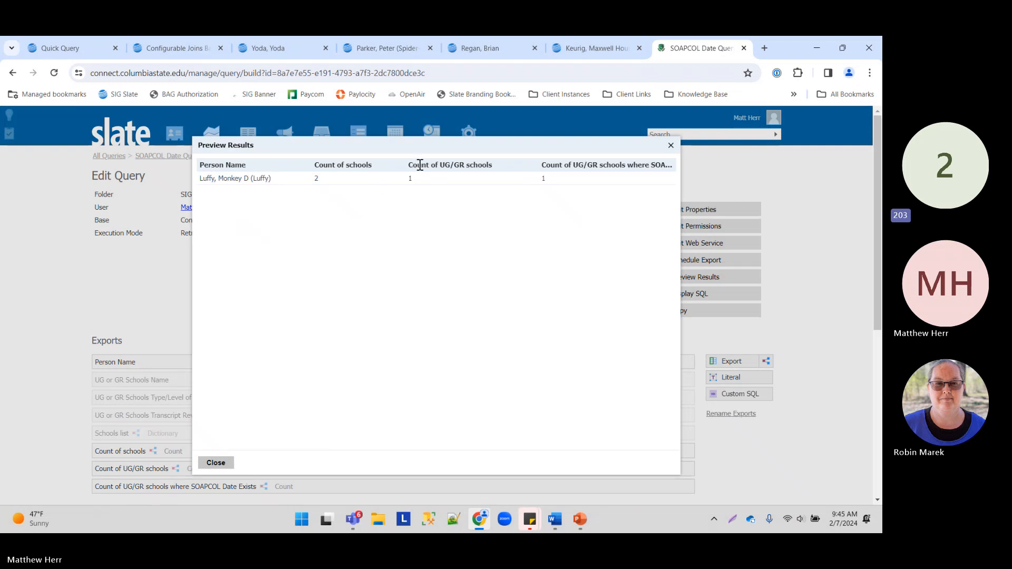
pyautogui.moveTo(415, 165); pyautogui.dragTo(671, 165)
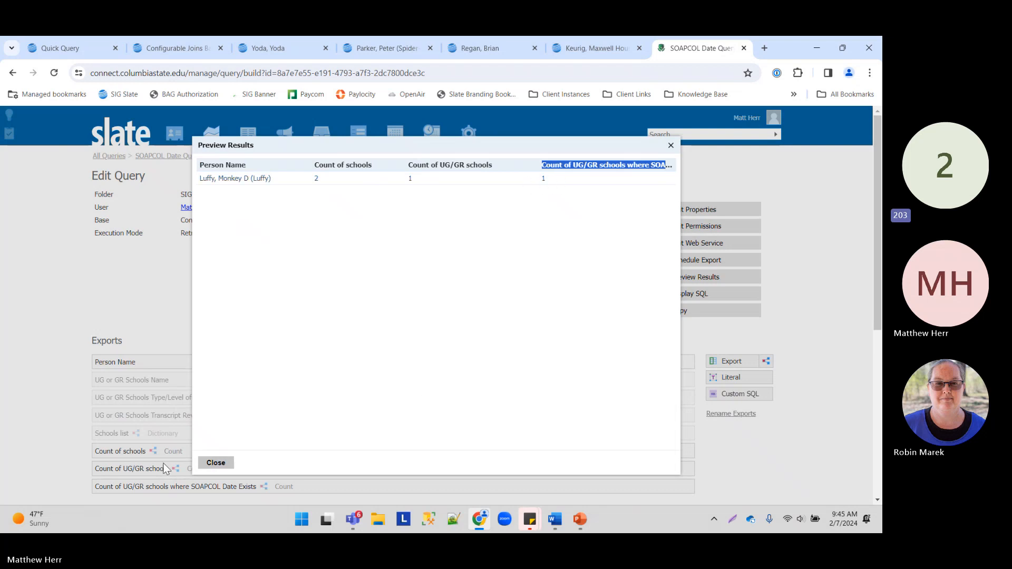
pyautogui.click(215, 462)
pyautogui.scroll(-4, 256, 344)
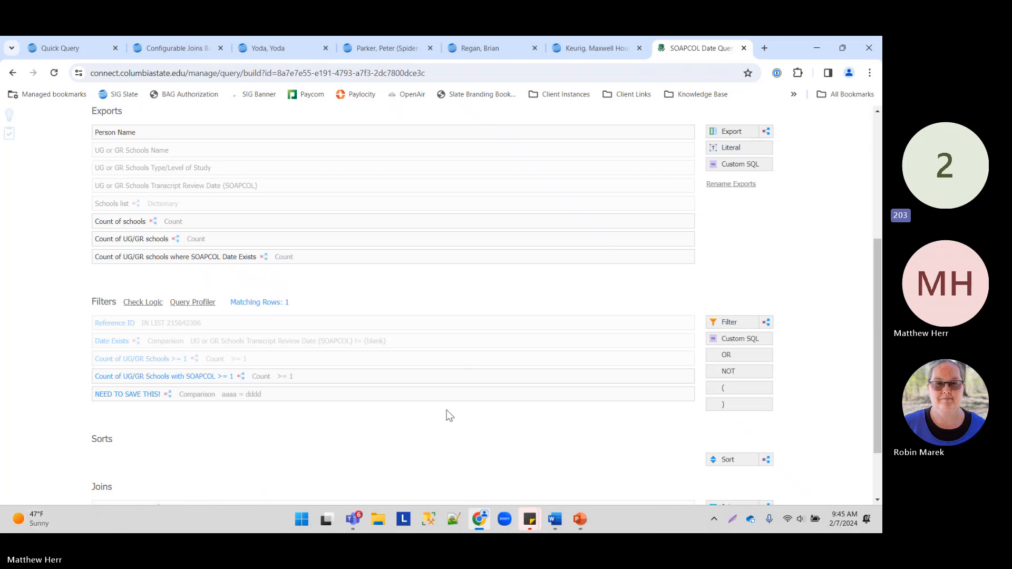
pyautogui.click(274, 394)
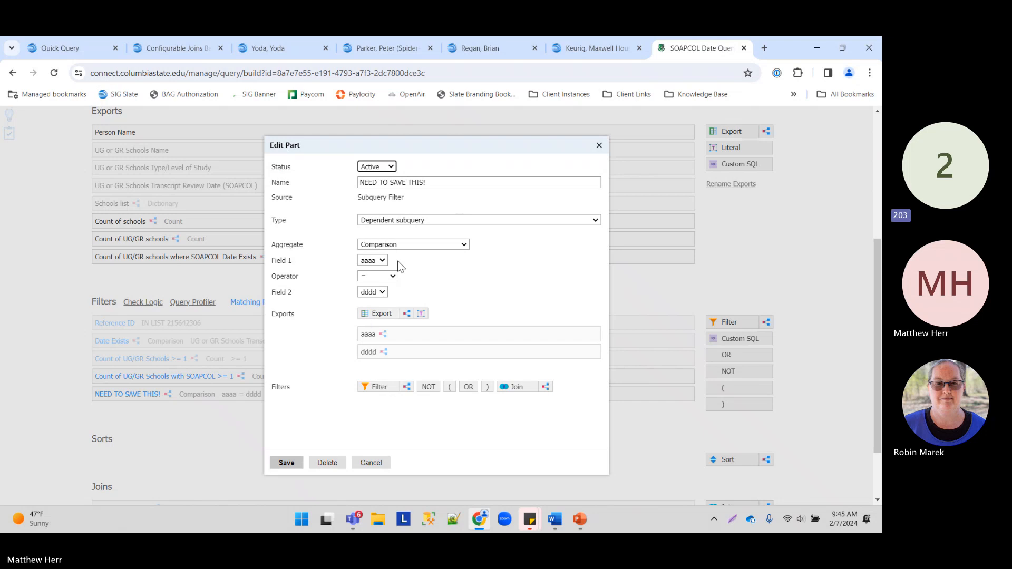
pyautogui.click(389, 334)
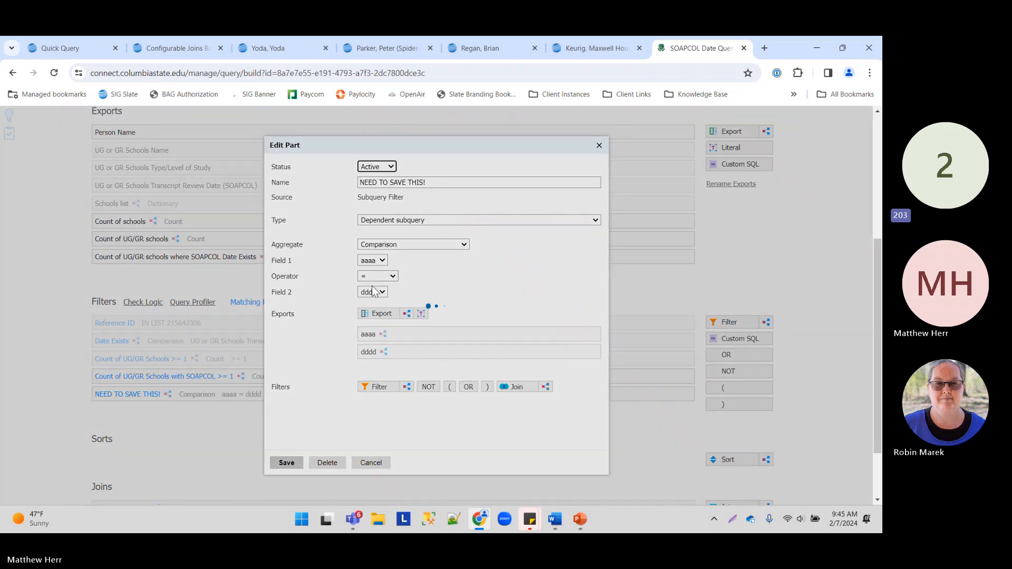
pyautogui.click(390, 468)
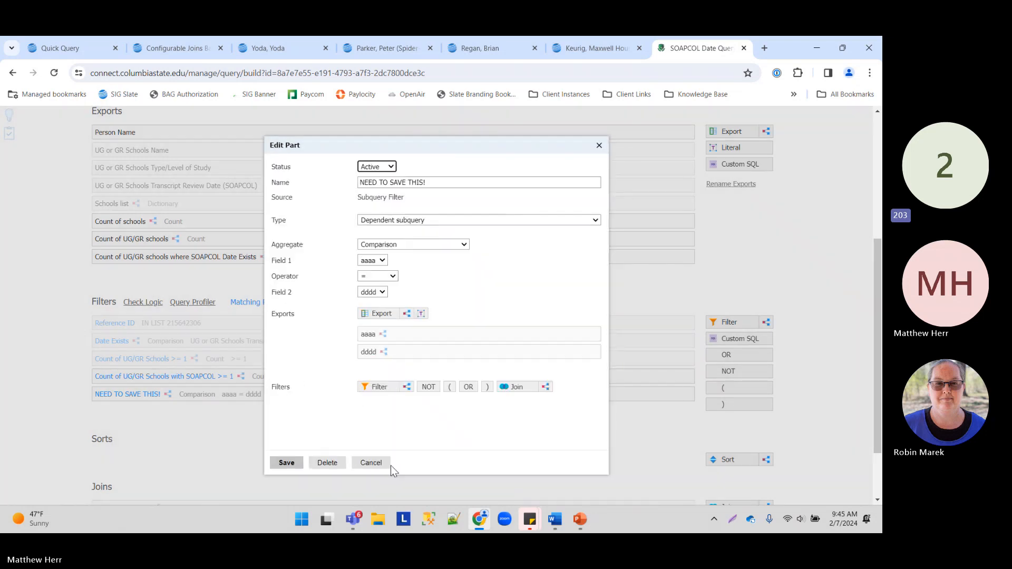
pyautogui.click(389, 465)
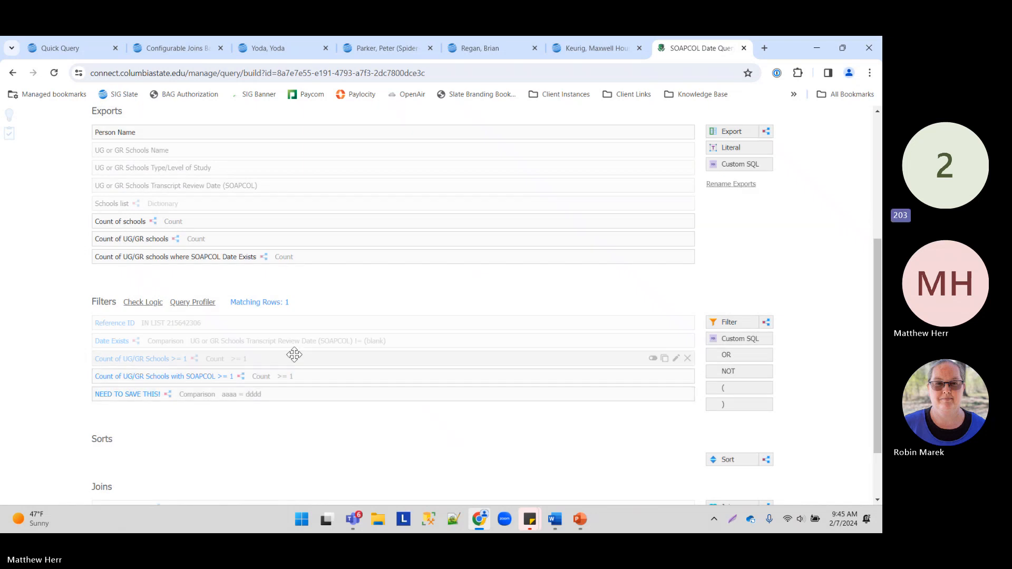
pyautogui.scroll(-2, 418, 380)
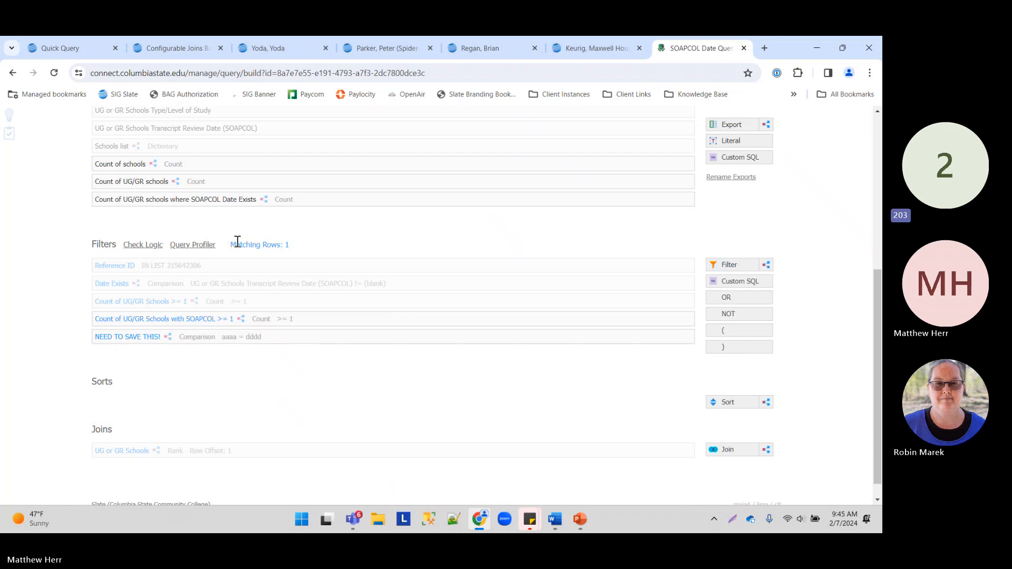
pyautogui.moveTo(232, 244); pyautogui.dragTo(361, 255)
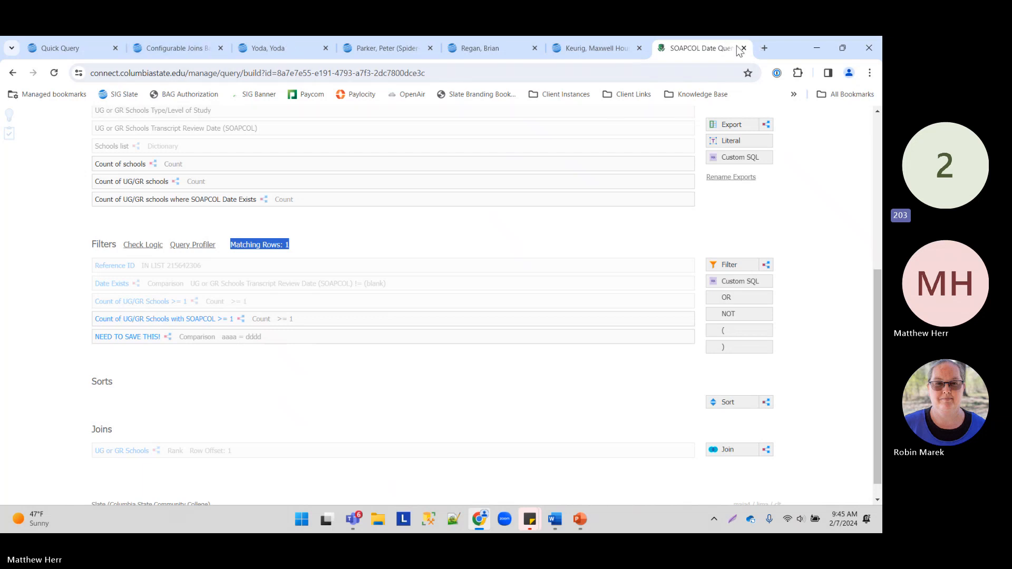
pyautogui.scroll(1, 373, 217)
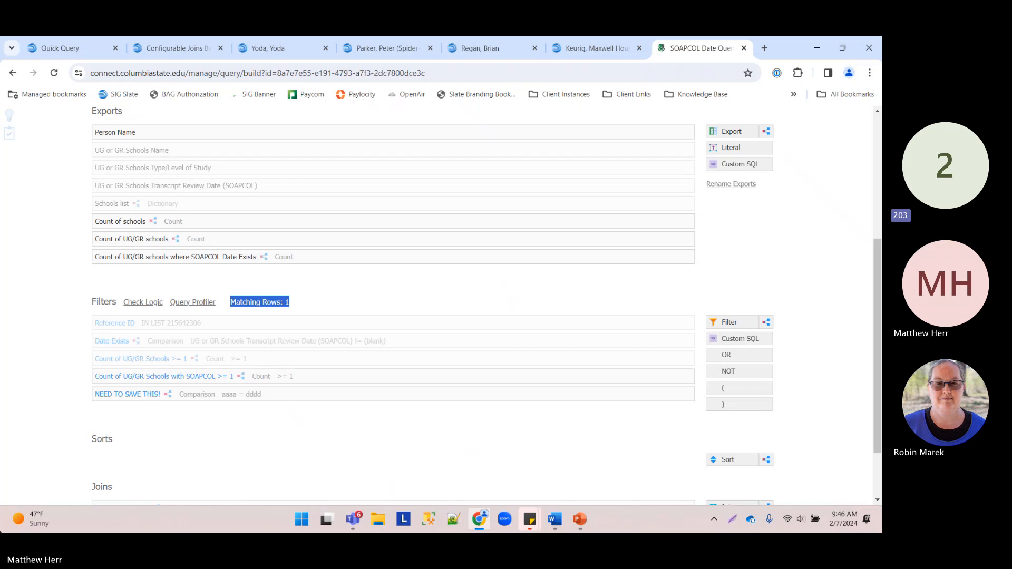
pyautogui.click(1, 532)
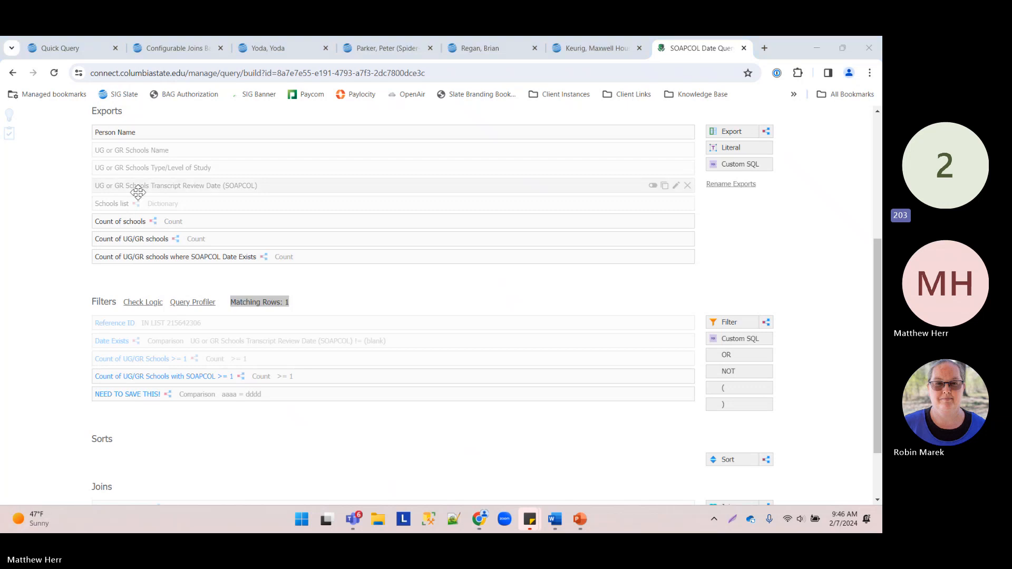
pyautogui.click(48, 320)
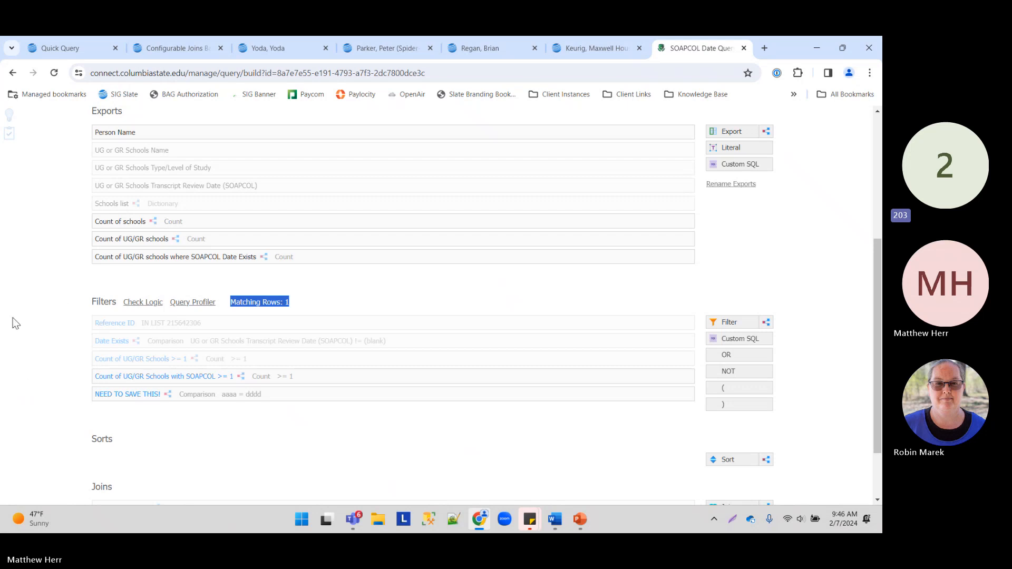
pyautogui.click(44, 290)
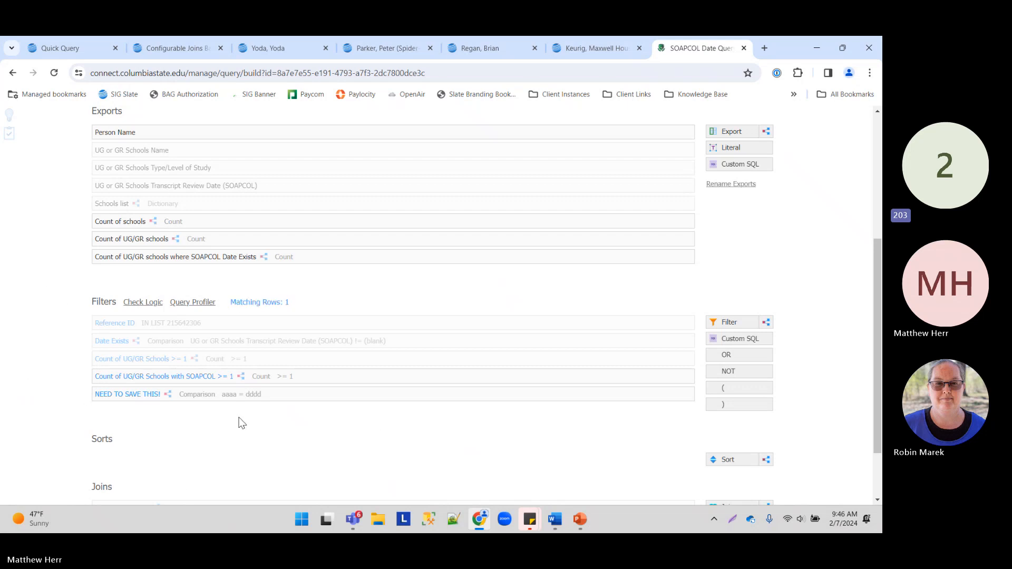
pyautogui.click(272, 394)
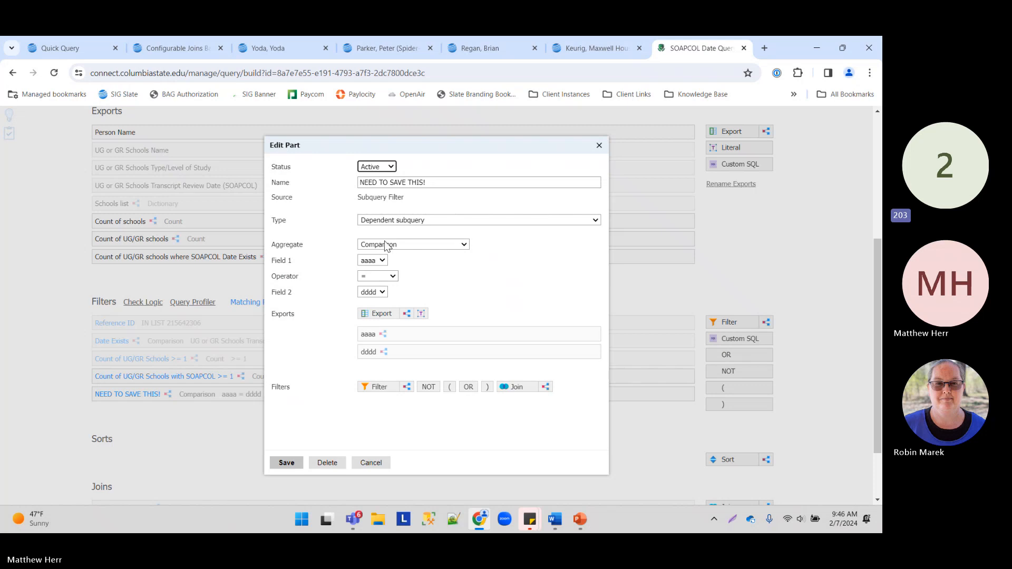
pyautogui.click(375, 464)
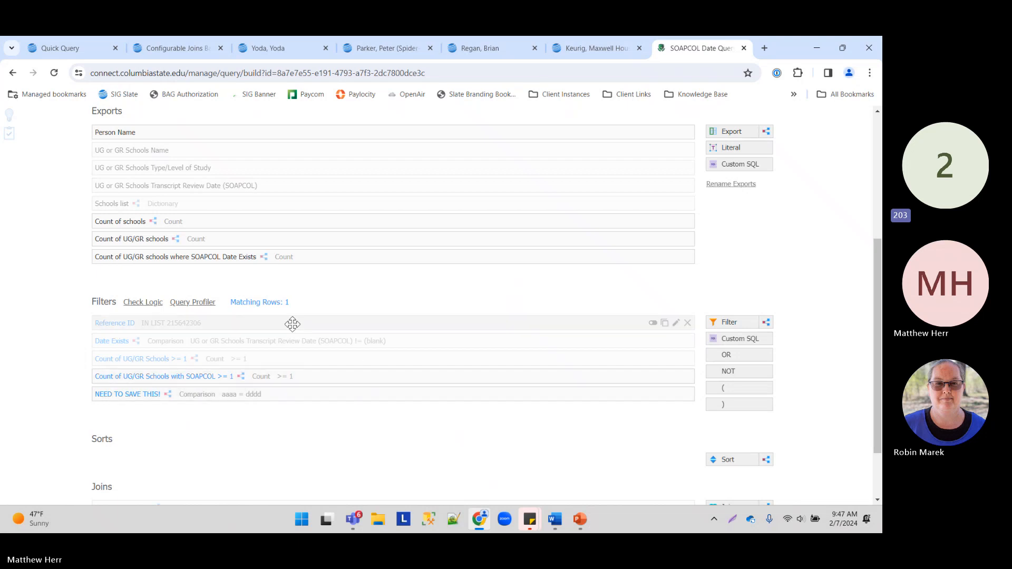
pyautogui.scroll(5, 273, 202)
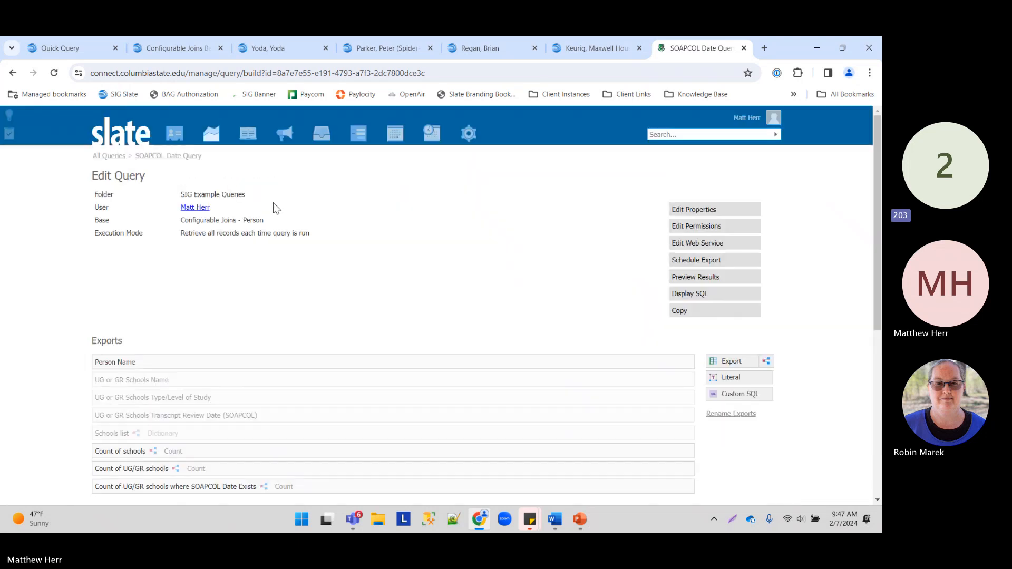
# Step: Close the SOAPCOL Date Query tab, log back in after the expired session, and reopen the Quick Query tab
pyautogui.click(744, 48)
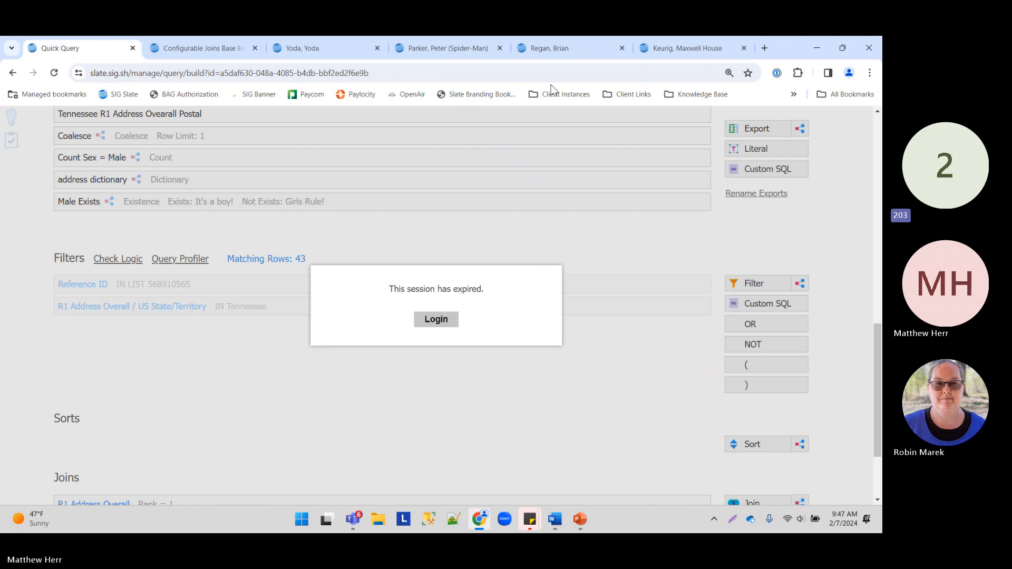
pyautogui.click(670, 52)
pyautogui.click(438, 321)
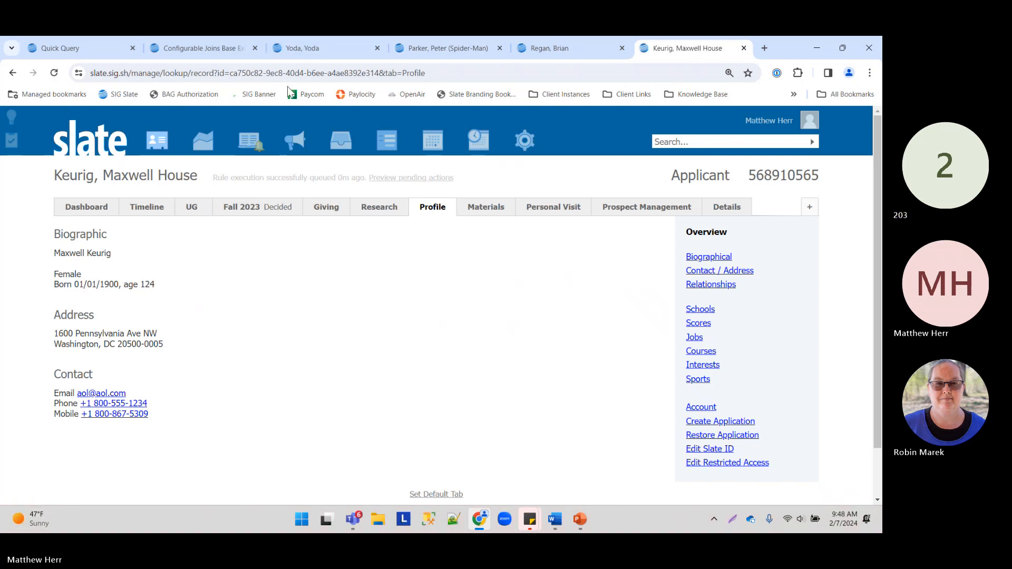
pyautogui.click(69, 48)
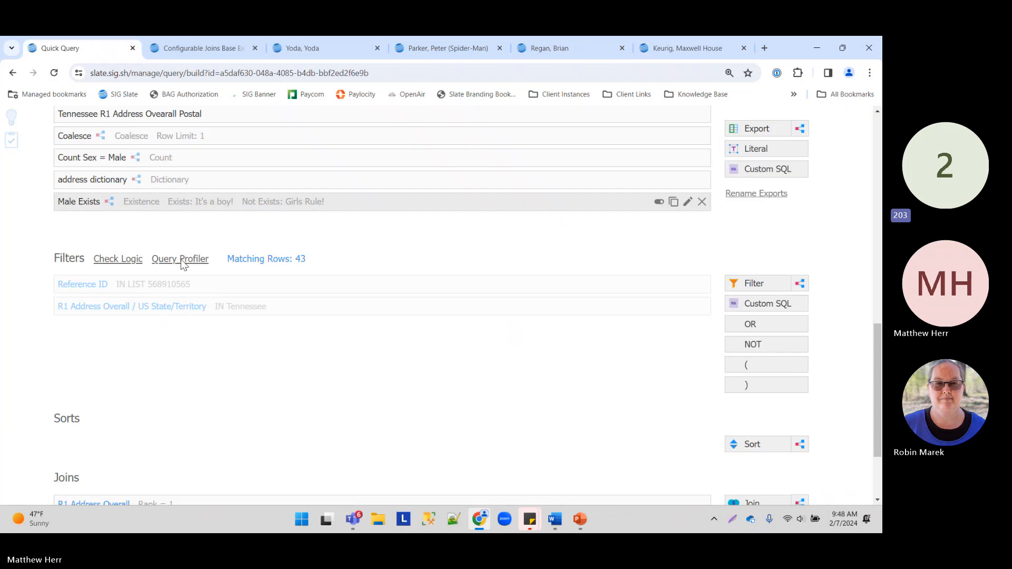
pyautogui.scroll(10, 237, 286)
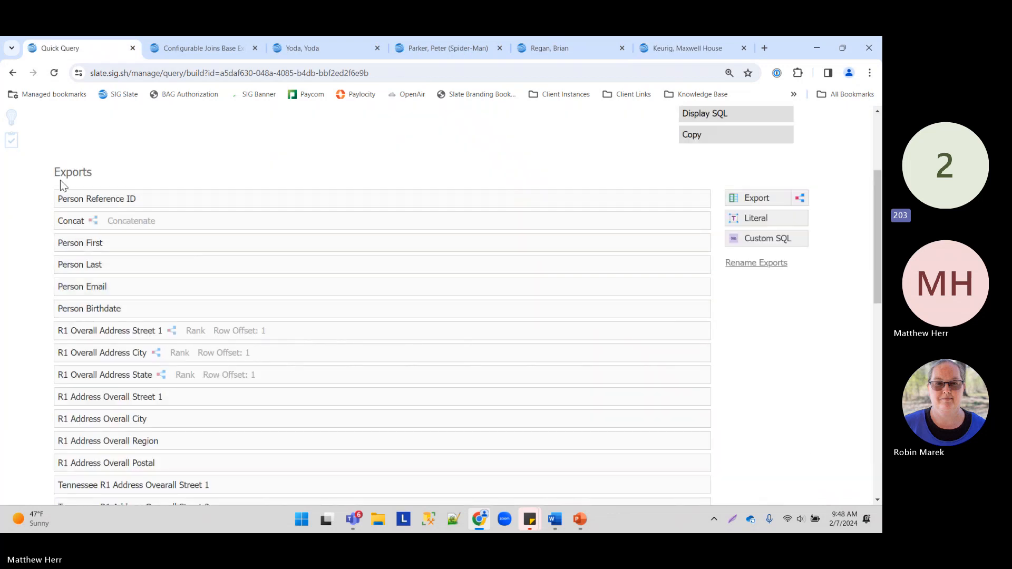
pyautogui.scroll(3, 69, 142)
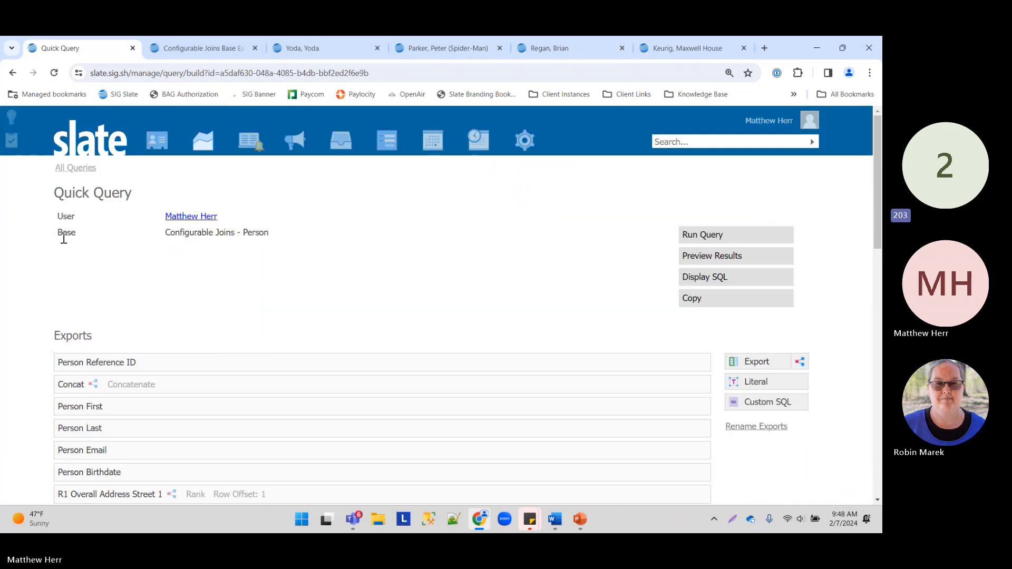
pyautogui.moveTo(56, 232); pyautogui.dragTo(283, 240)
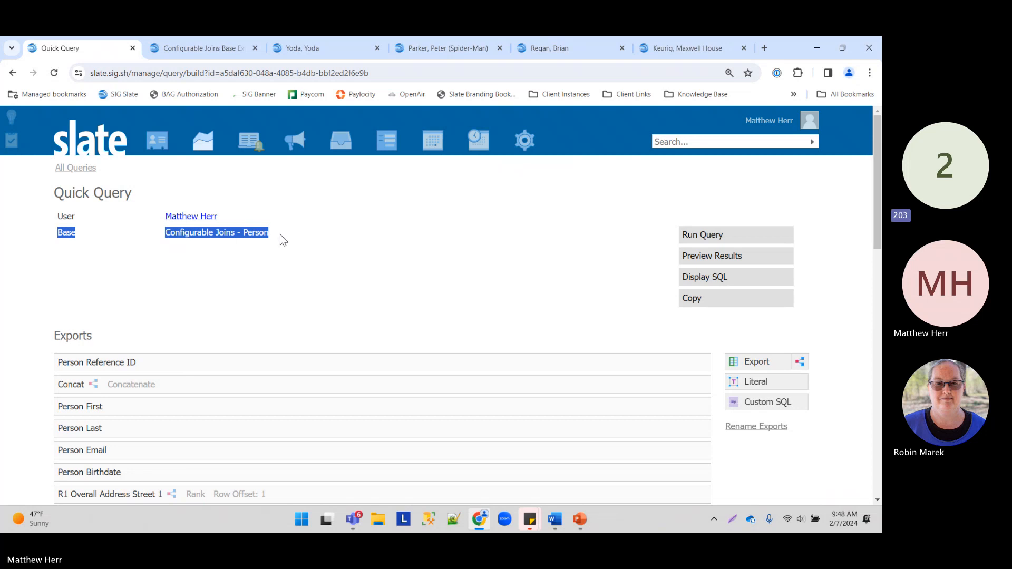
pyautogui.scroll(-2, 244, 272)
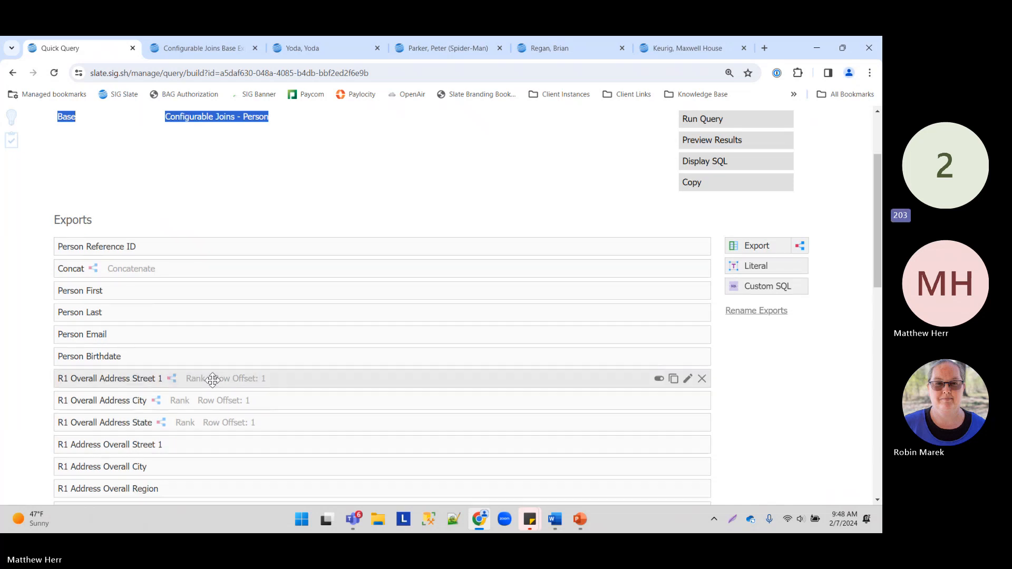
pyautogui.scroll(-10, 213, 379)
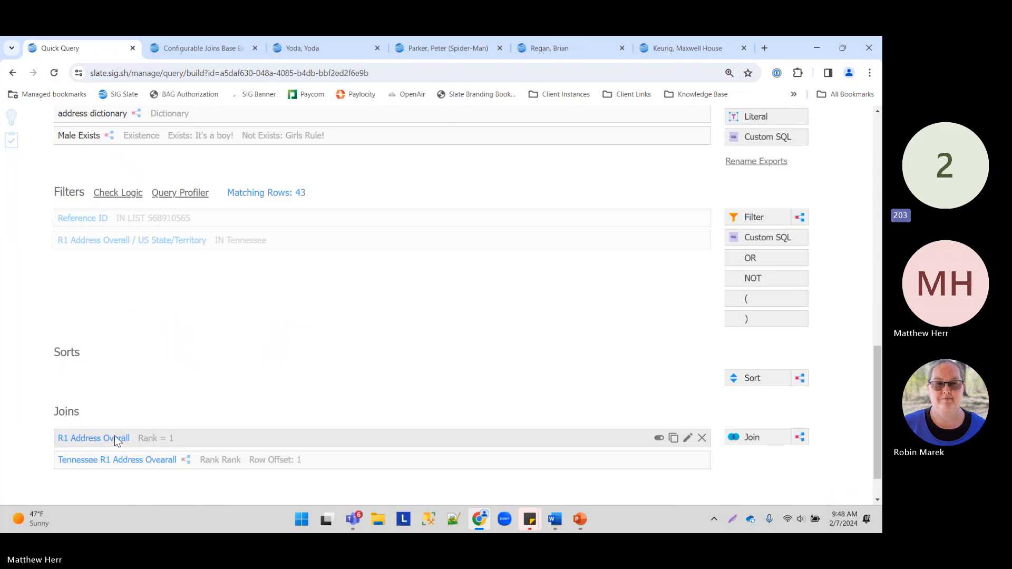
pyautogui.scroll(1, 416, 237)
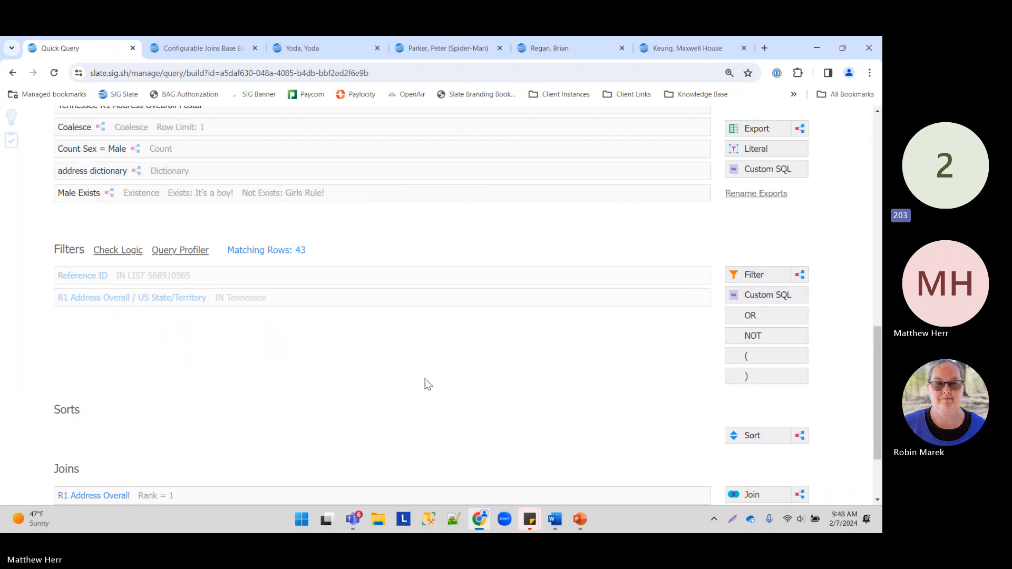
pyautogui.scroll(-2, 409, 363)
pyautogui.scroll(2, 355, 350)
pyautogui.scroll(-2, 304, 302)
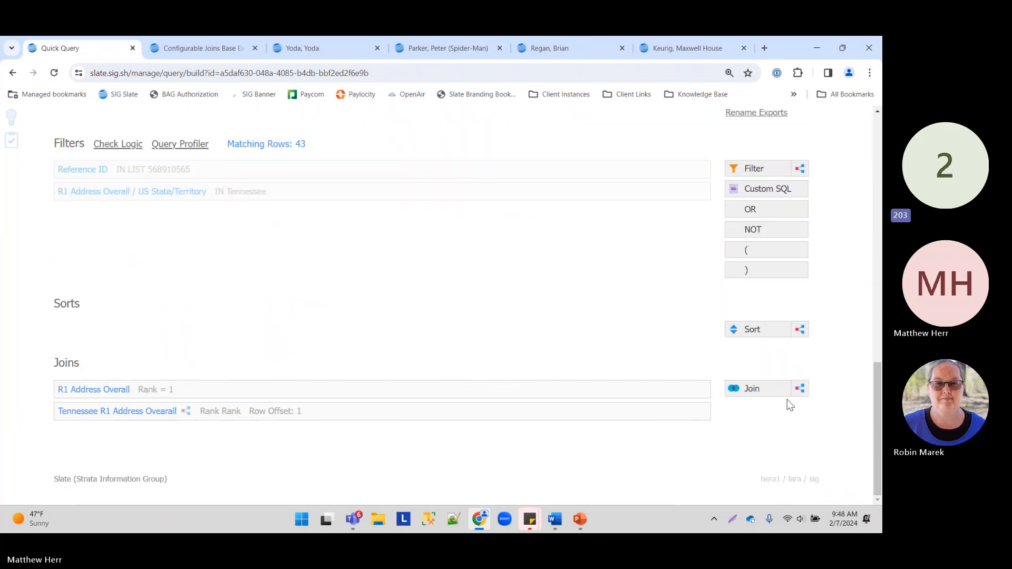
# Step: Browse the join list's Application by Rank, Application by Rank Submitted and Applications options
pyautogui.click(761, 389)
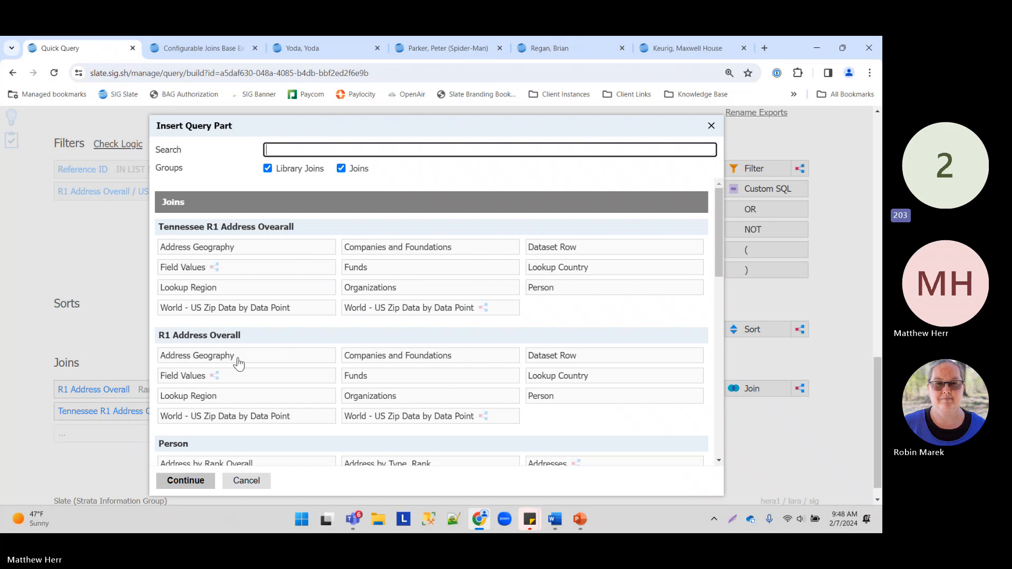
pyautogui.scroll(-2, 227, 367)
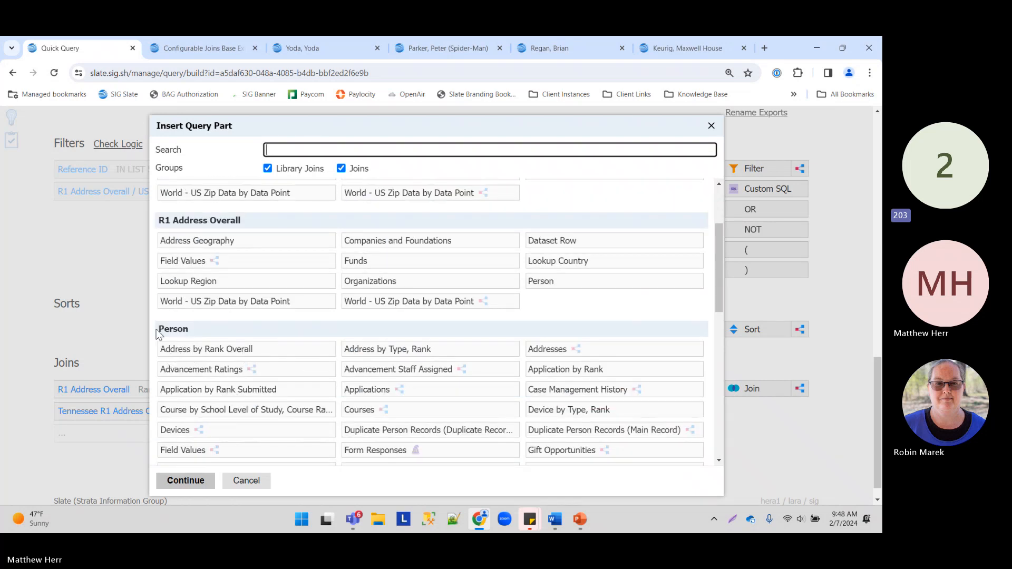
pyautogui.click(187, 328)
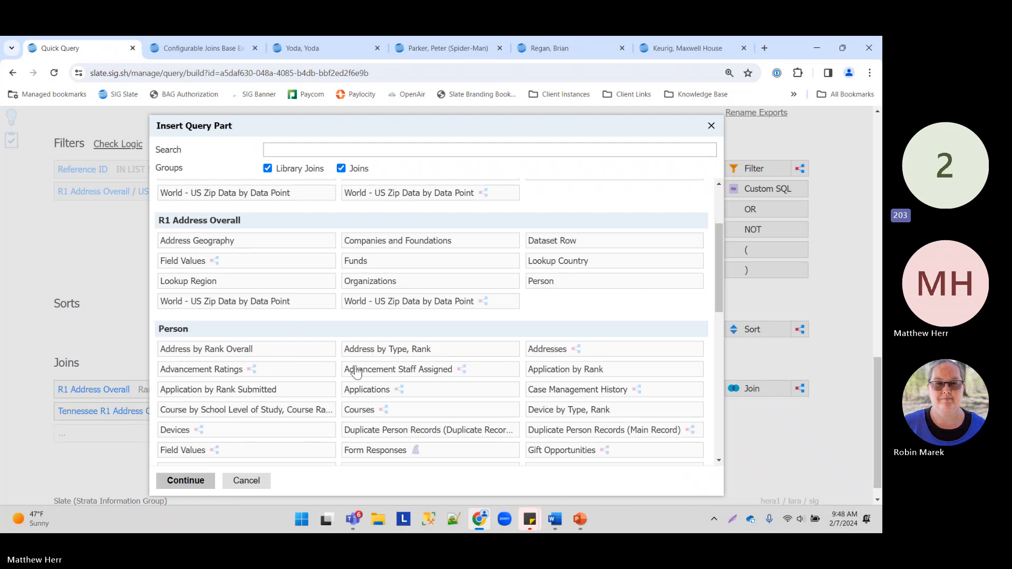
pyautogui.scroll(-1, 435, 368)
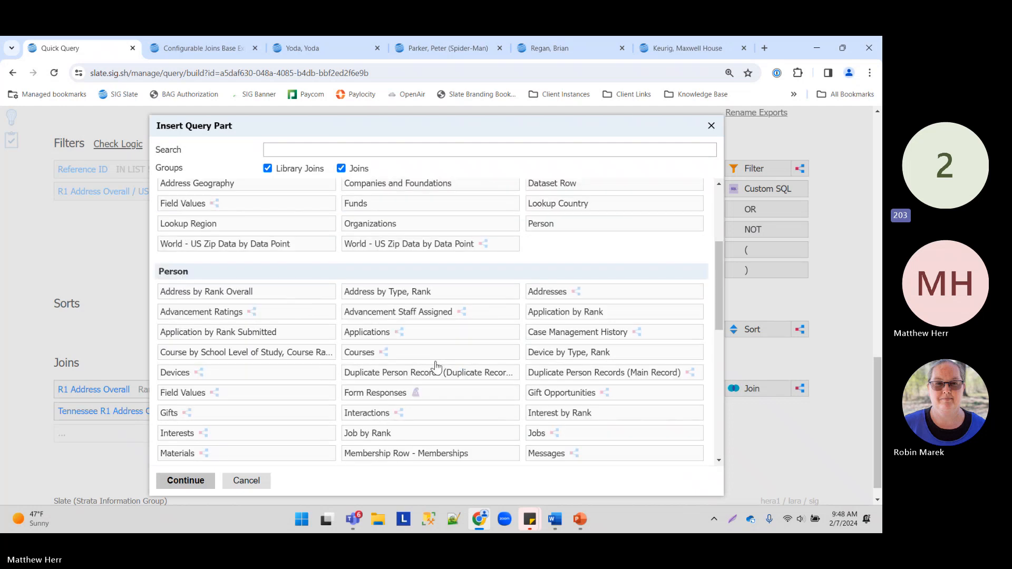
pyautogui.click(551, 314)
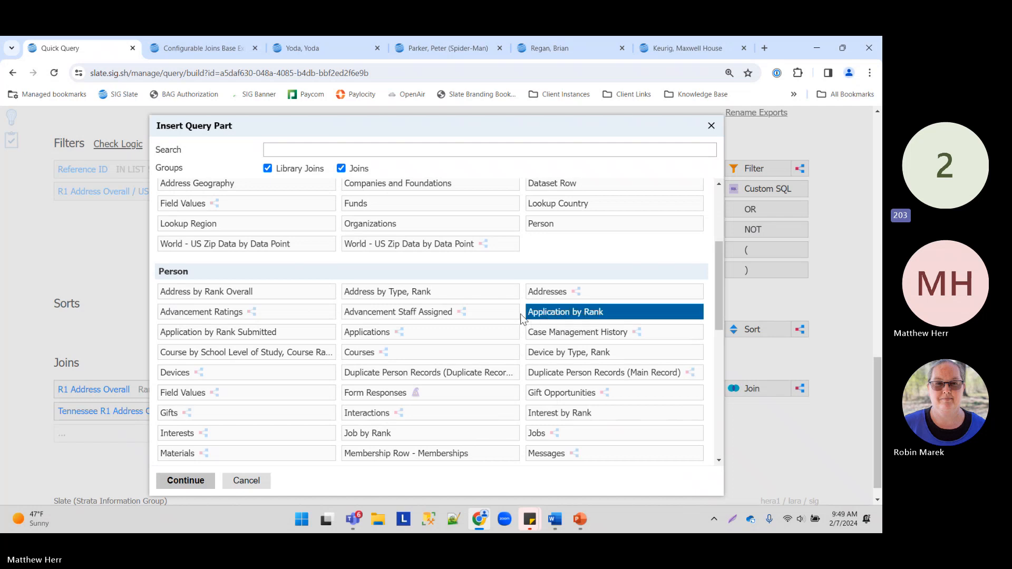
pyautogui.click(241, 338)
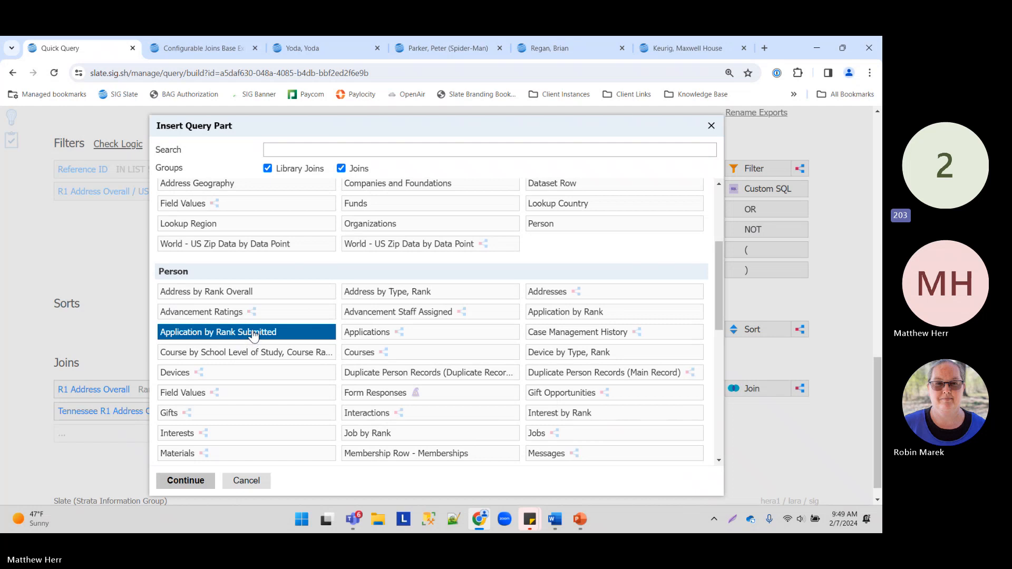
pyautogui.click(397, 337)
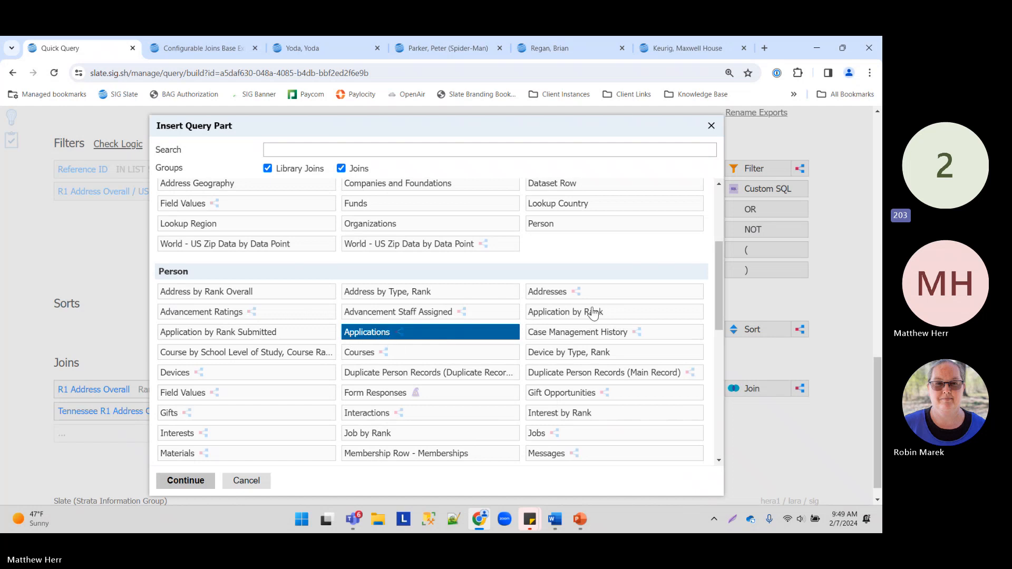
# Step: Add the Application by Rank join with Rank set to 1
pyautogui.click(548, 316)
pyautogui.click(186, 480)
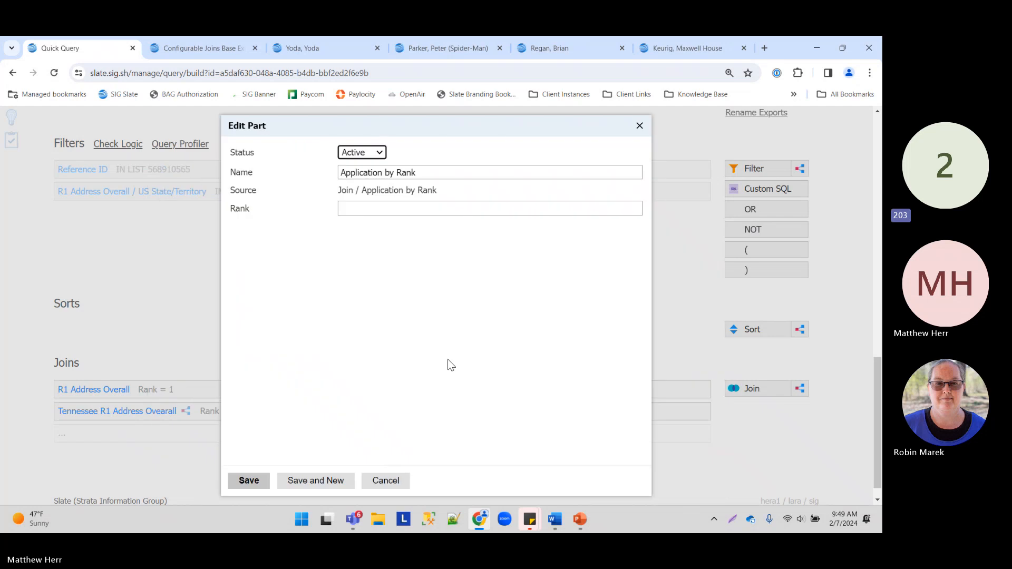
pyautogui.click(385, 205)
pyautogui.write('1')
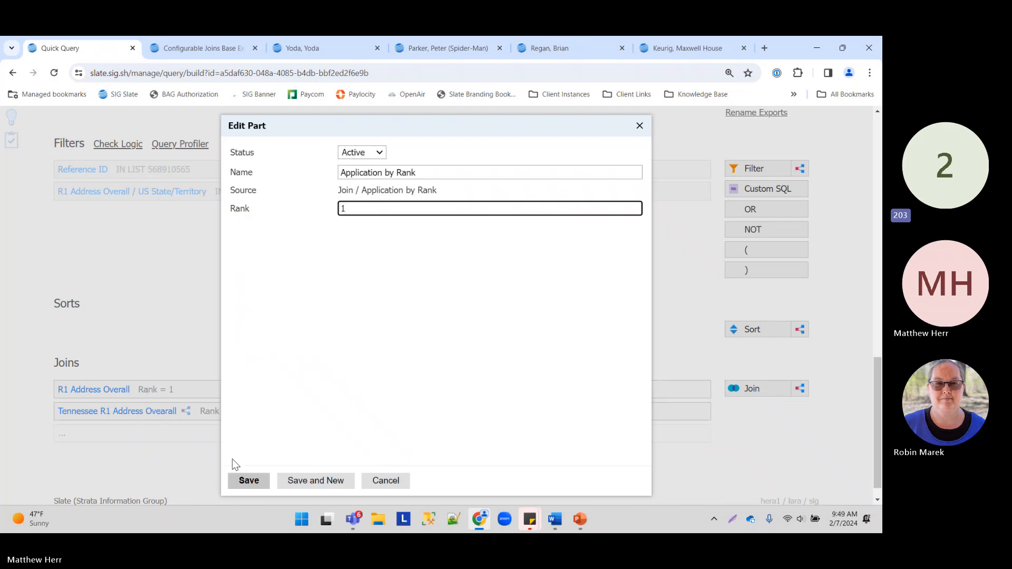
pyautogui.click(248, 480)
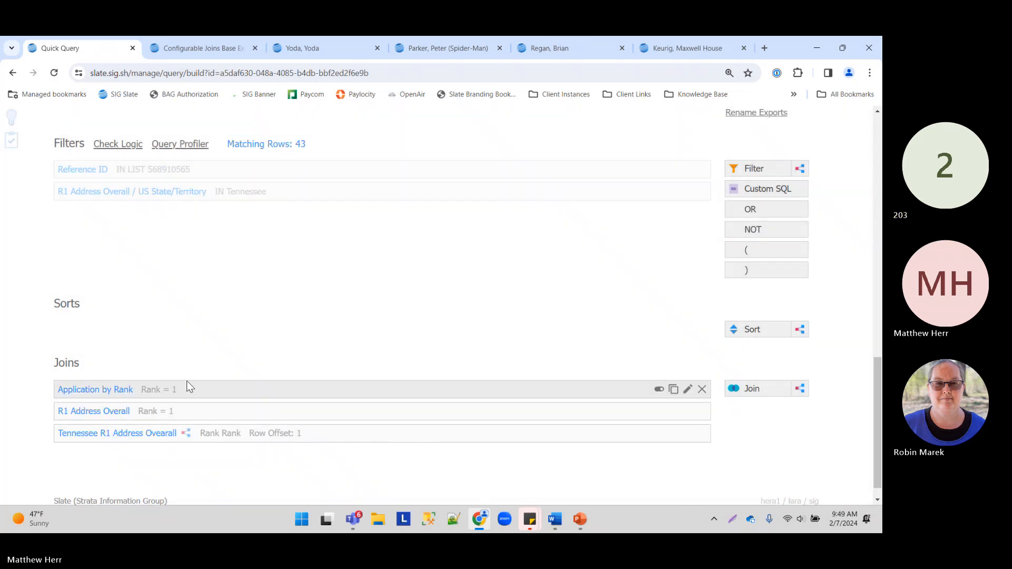
pyautogui.scroll(1, 306, 237)
# Step: Compare the Decision by Rank Released, Confirmed, plain and Reverse join options
pyautogui.scroll(-1, 306, 237)
pyautogui.click(751, 389)
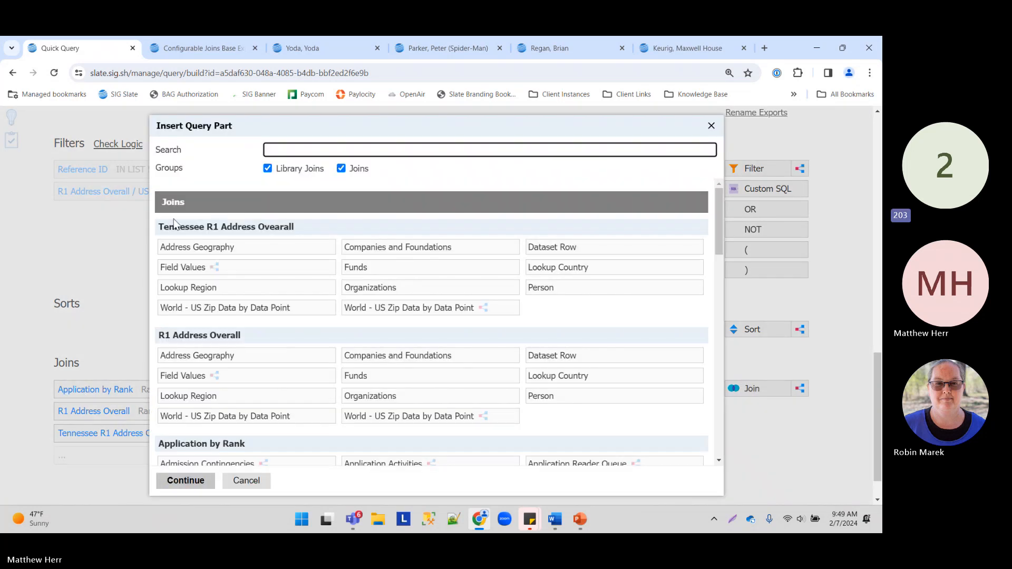
pyautogui.scroll(-1, 235, 308)
pyautogui.scroll(-4, 236, 308)
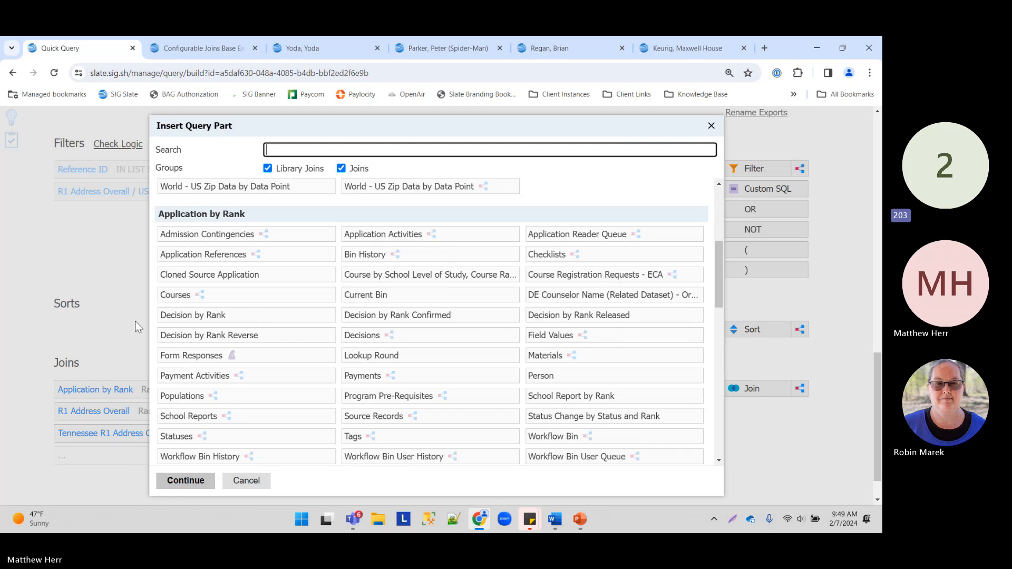
pyautogui.click(535, 318)
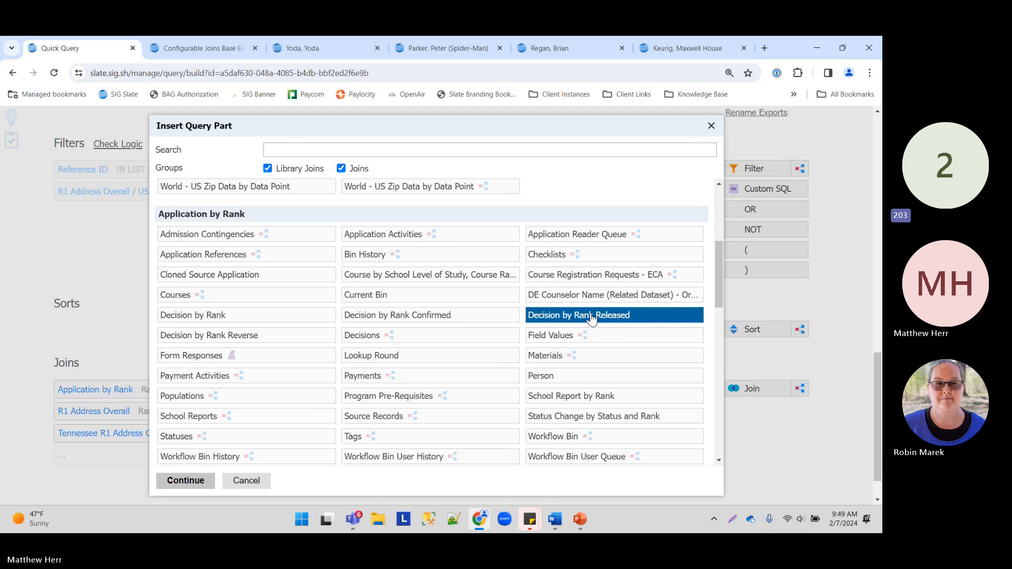
pyautogui.click(414, 314)
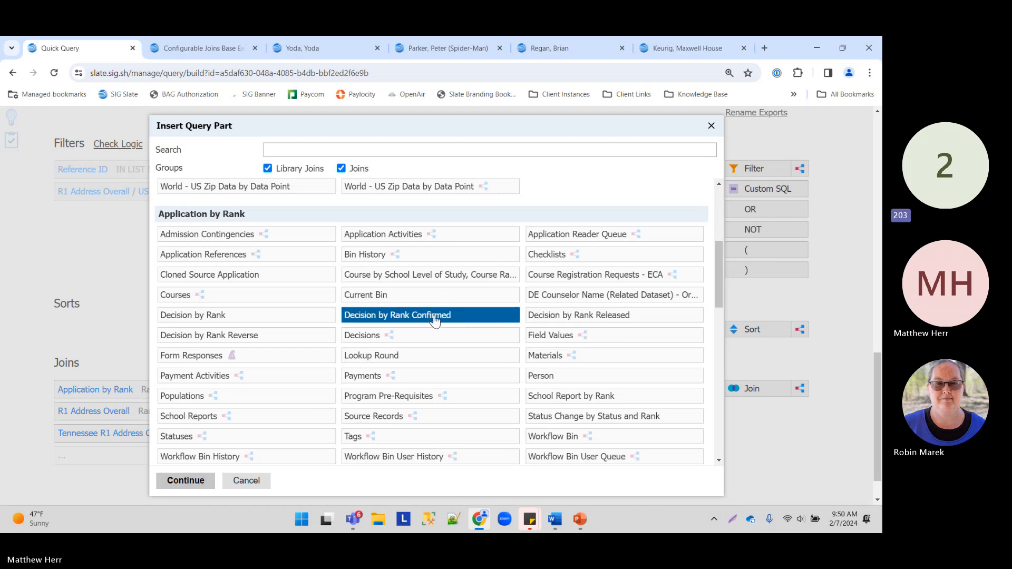
pyautogui.click(216, 322)
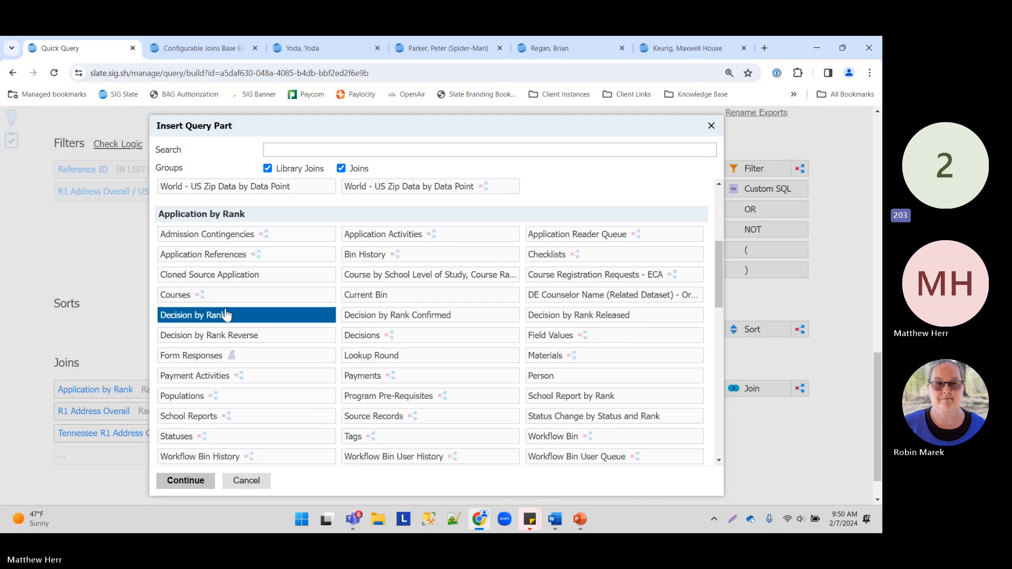
pyautogui.click(262, 338)
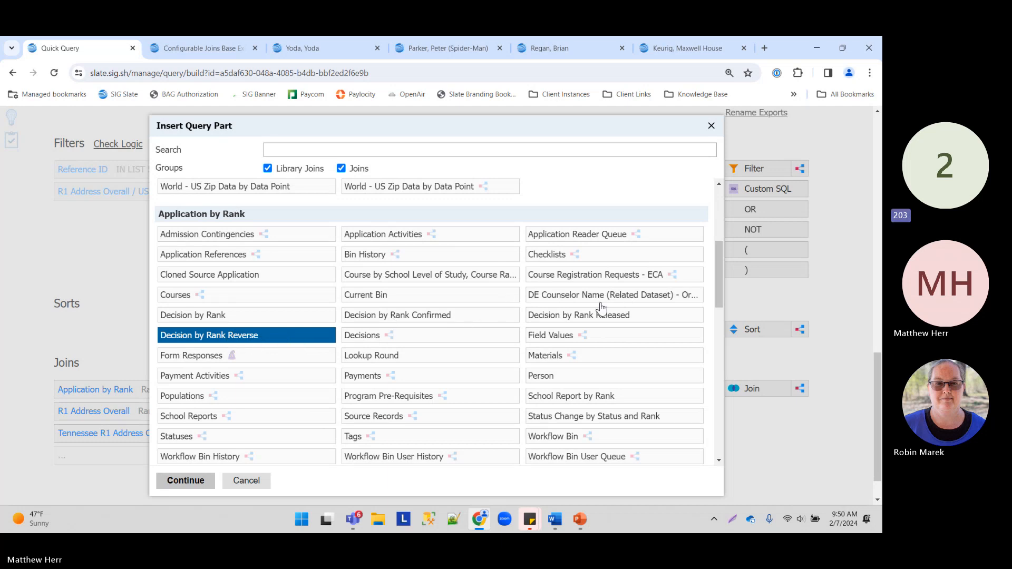
# Step: Add the Decision by Rank Released join with Rank Released 1, named 'R1 Decision by Rank Released'
pyautogui.click(565, 320)
pyautogui.click(205, 481)
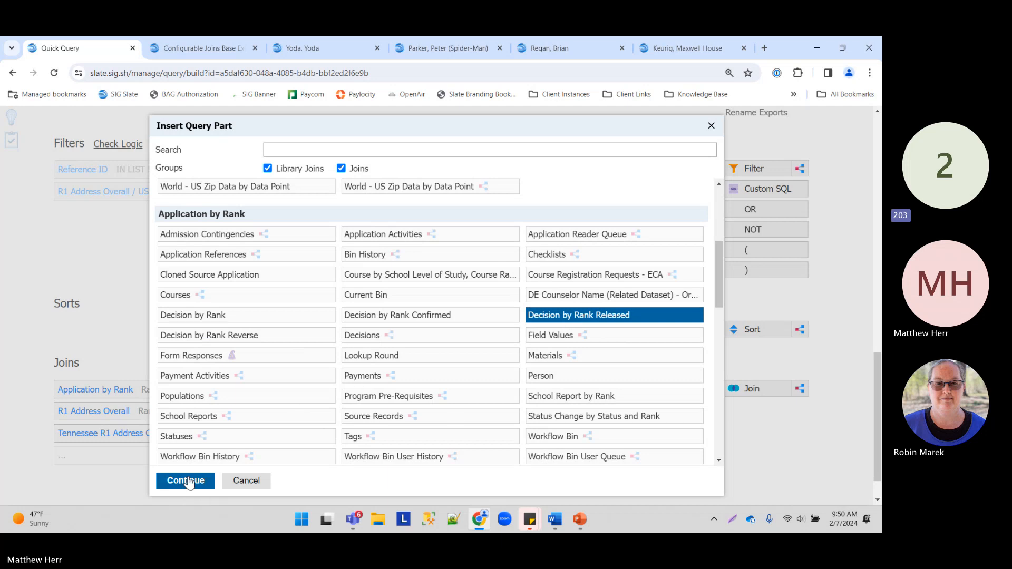
pyautogui.click(370, 209)
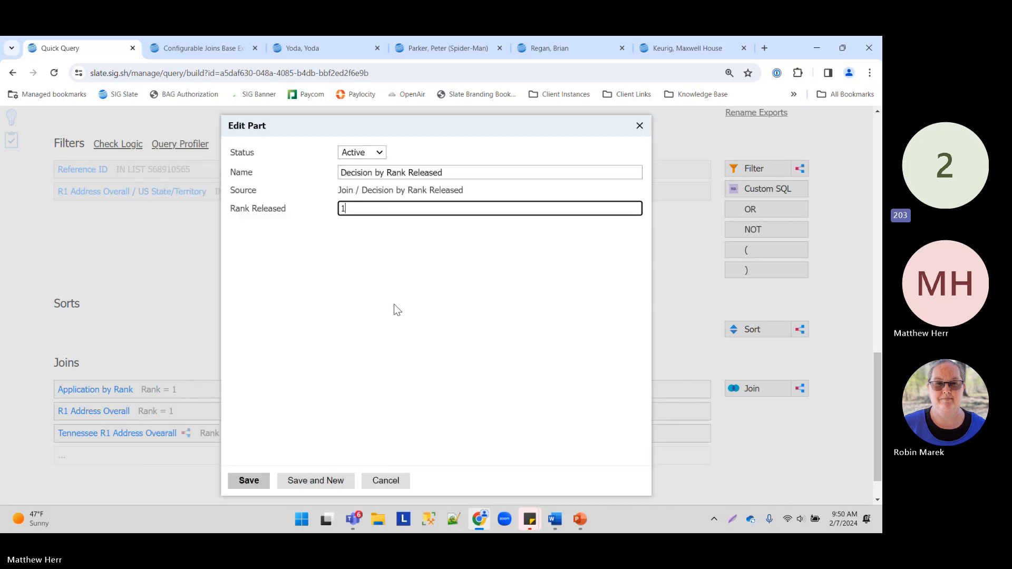
pyautogui.write('1')
pyautogui.click(343, 173)
pyautogui.write('R1')
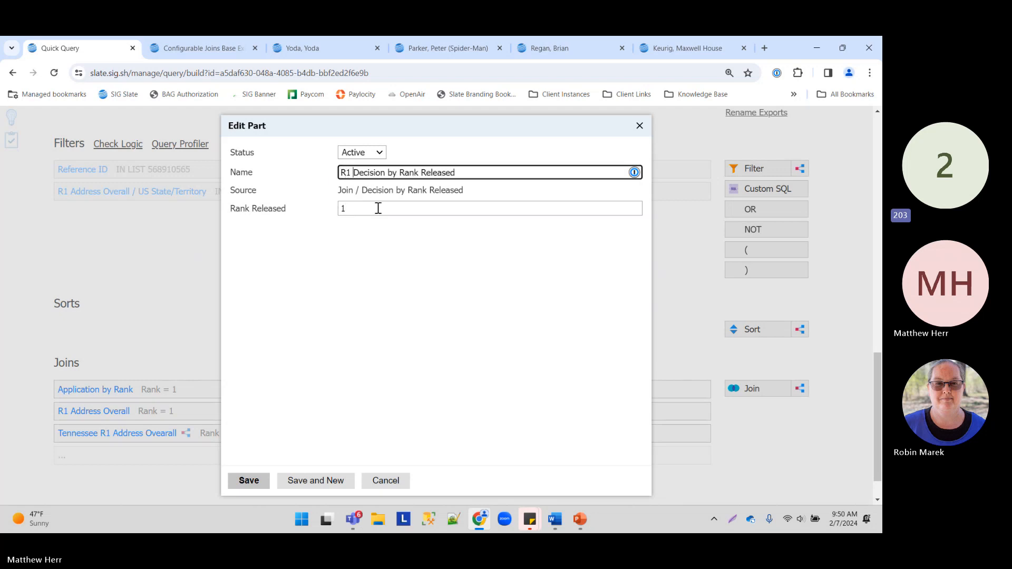
pyautogui.click(249, 480)
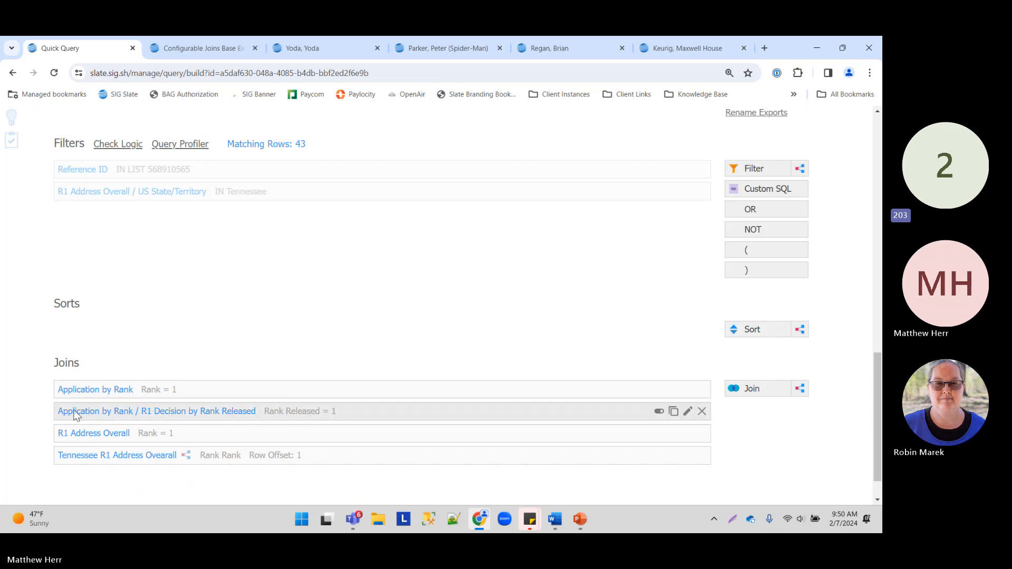
pyautogui.click(116, 390)
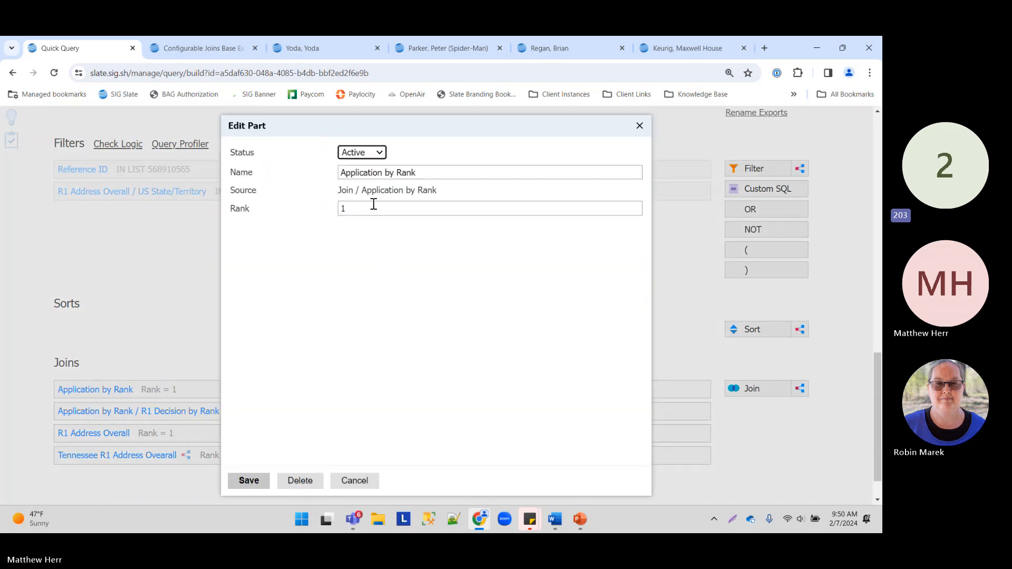
# Step: Prefix the join name with 'R1 ' to make 'R1 Application by Rank', then re-save its nested decision join
pyautogui.click(341, 173)
pyautogui.write('R1')
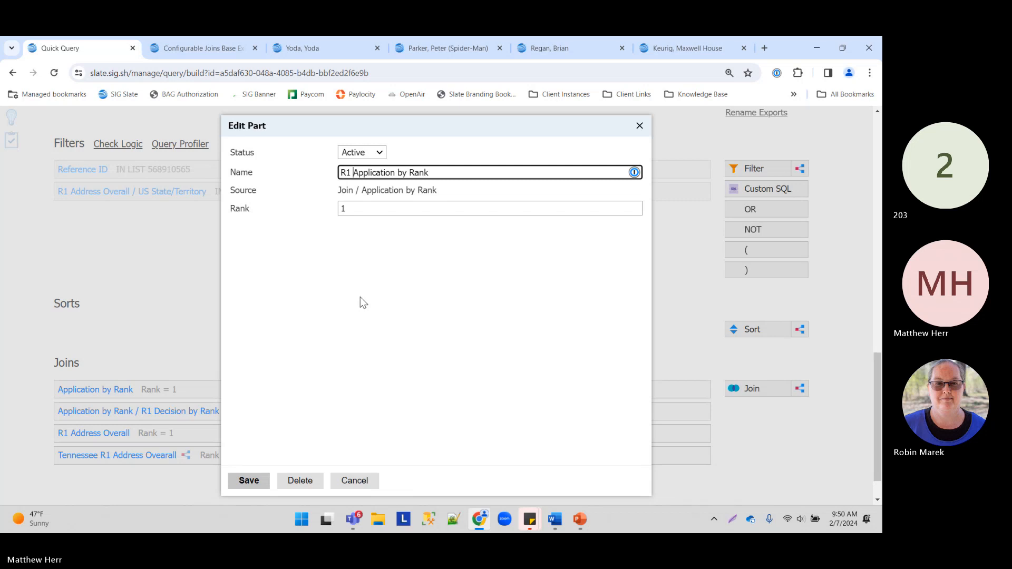
pyautogui.click(257, 477)
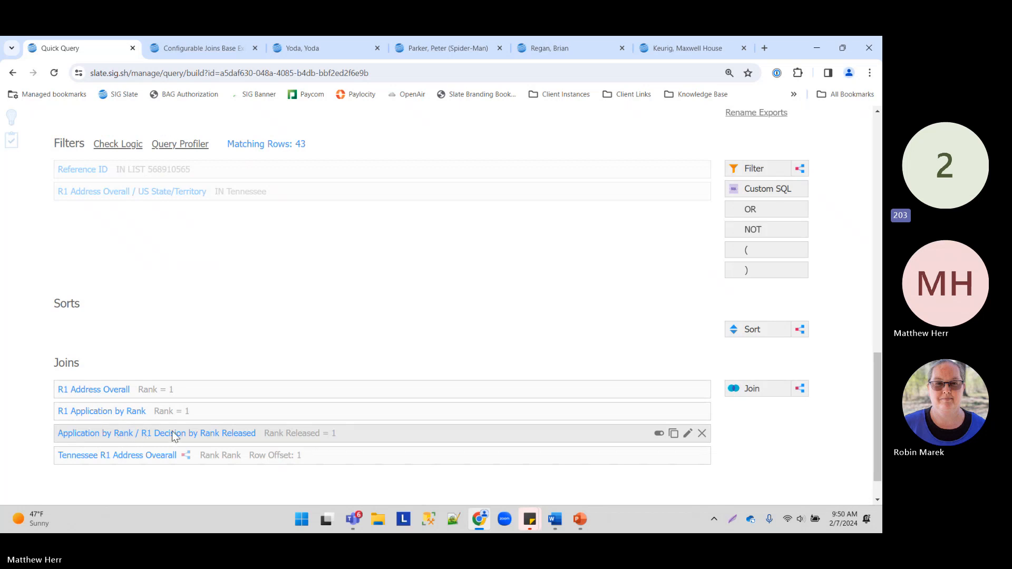
pyautogui.click(265, 434)
pyautogui.click(255, 482)
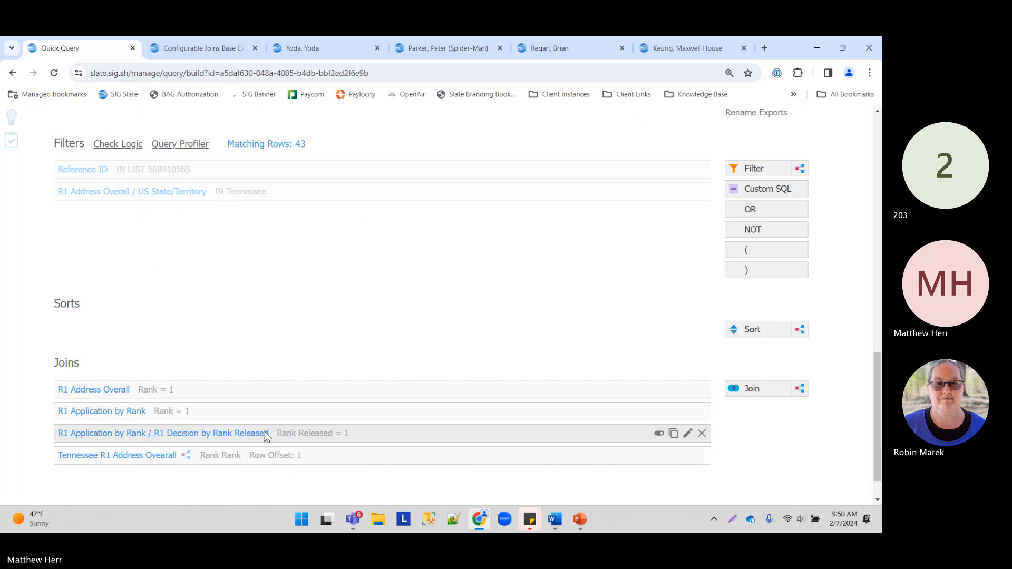
# Step: Append Name, Code and Released Date from R1 Decision by Rank Released to the export list
pyautogui.scroll(3, 579, 253)
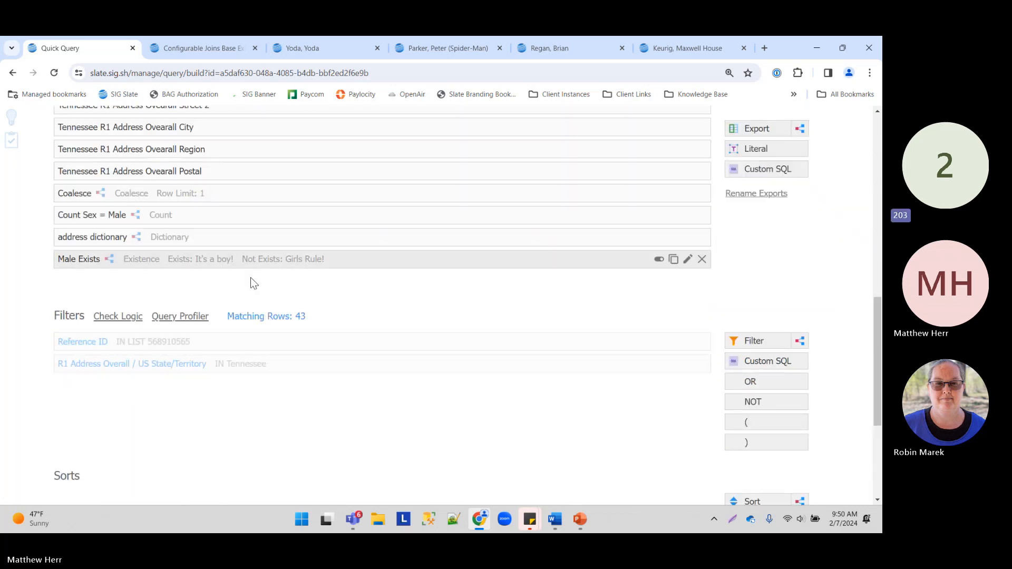
pyautogui.scroll(2, 685, 210)
pyautogui.moveTo(761, 128); pyautogui.dragTo(251, 396)
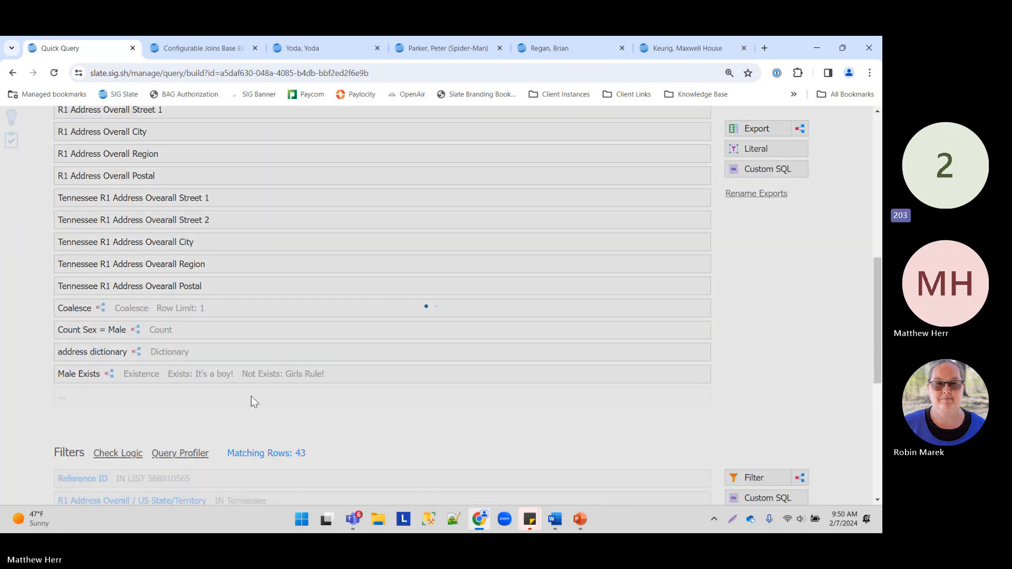
pyautogui.scroll(-3, 208, 266)
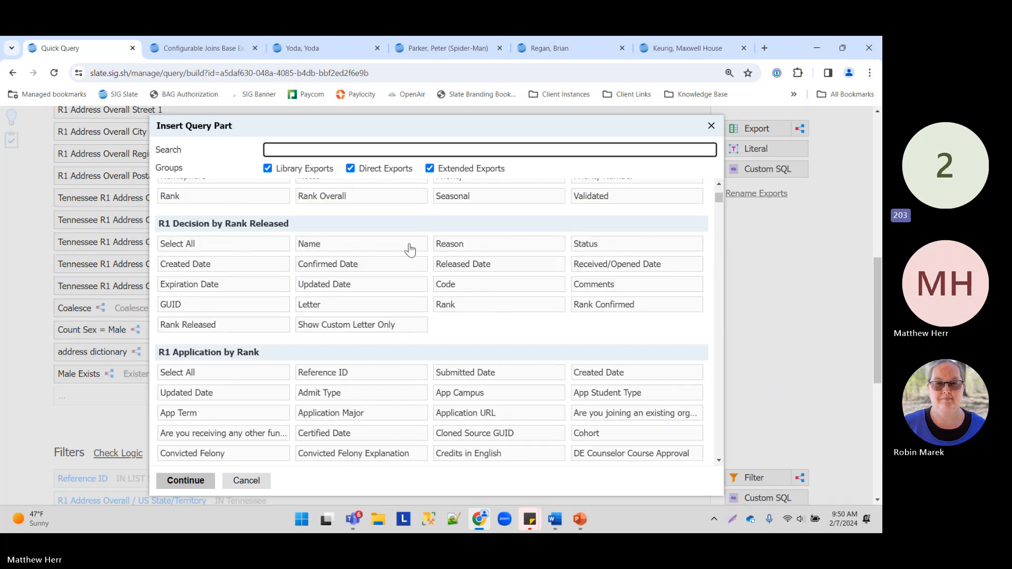
pyautogui.click(388, 245)
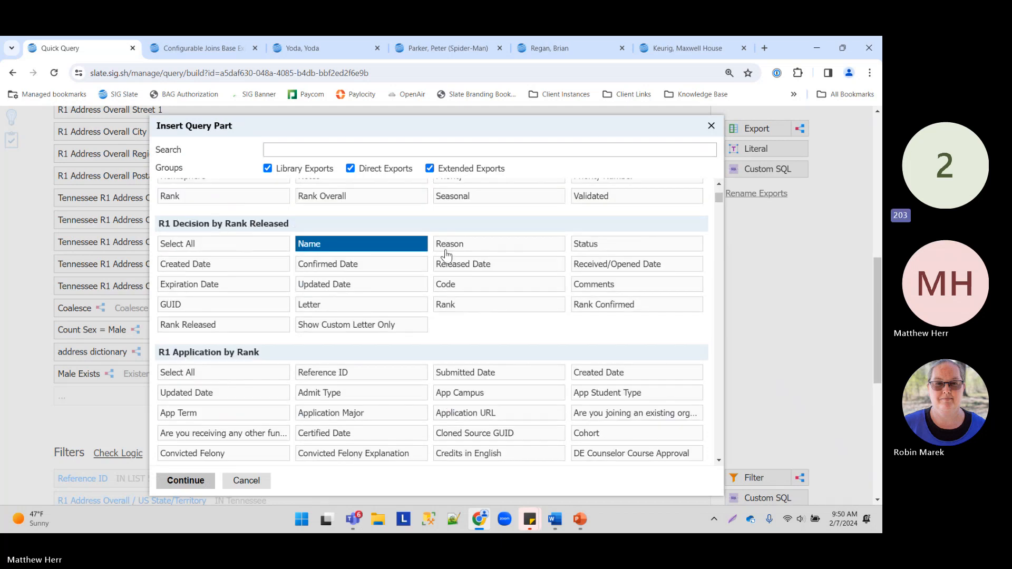
pyautogui.click(456, 288)
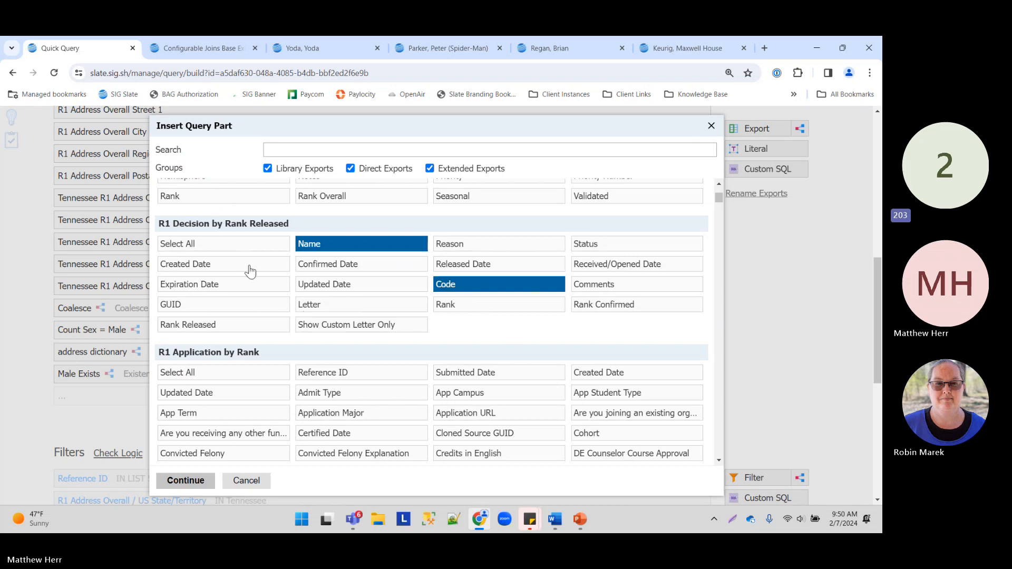
pyautogui.click(464, 266)
pyautogui.click(198, 478)
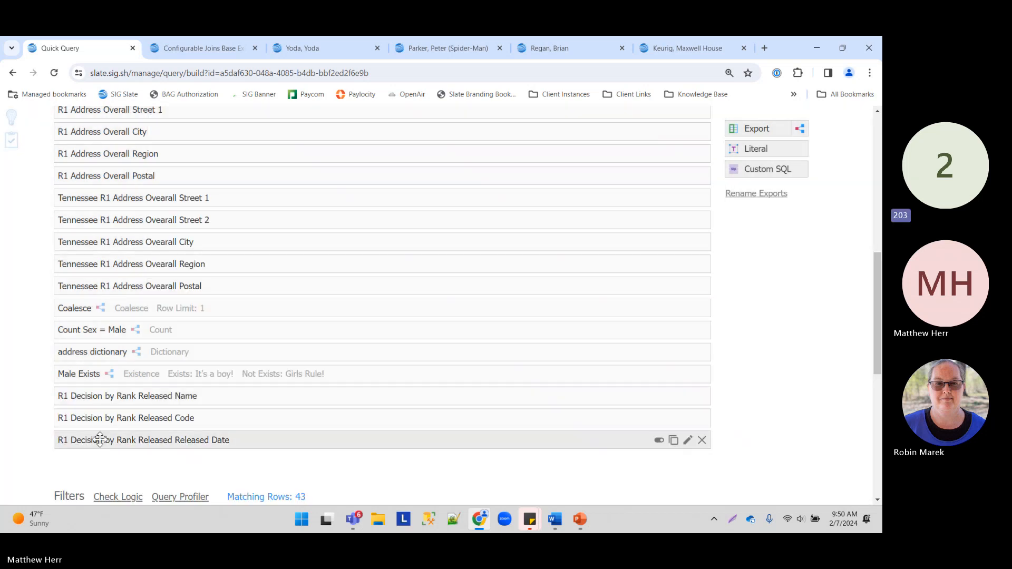
pyautogui.scroll(6, 580, 269)
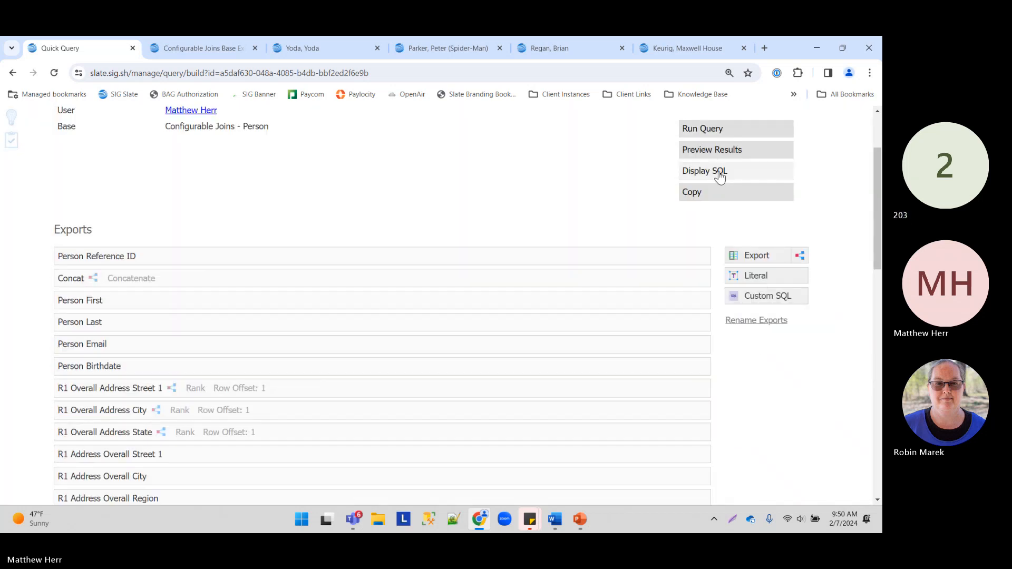
pyautogui.click(713, 149)
pyautogui.moveTo(283, 477); pyautogui.dragTo(693, 492)
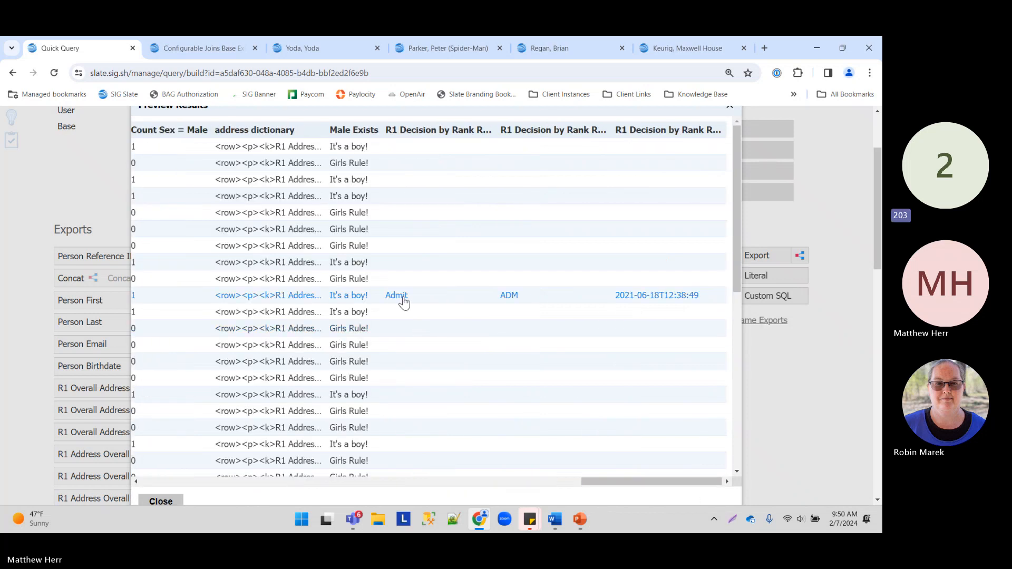
pyautogui.click(403, 299)
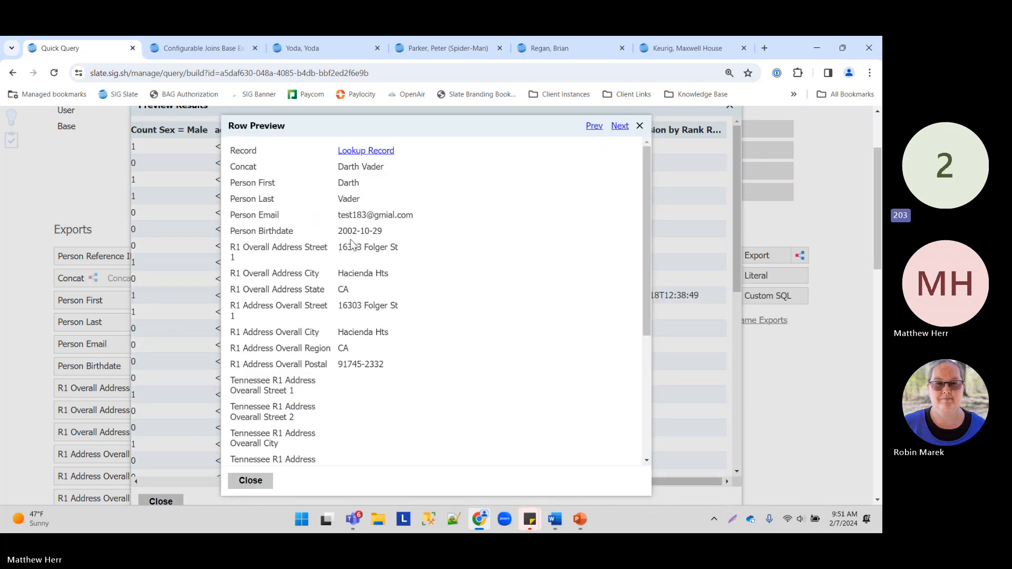
pyautogui.scroll(-4, 337, 253)
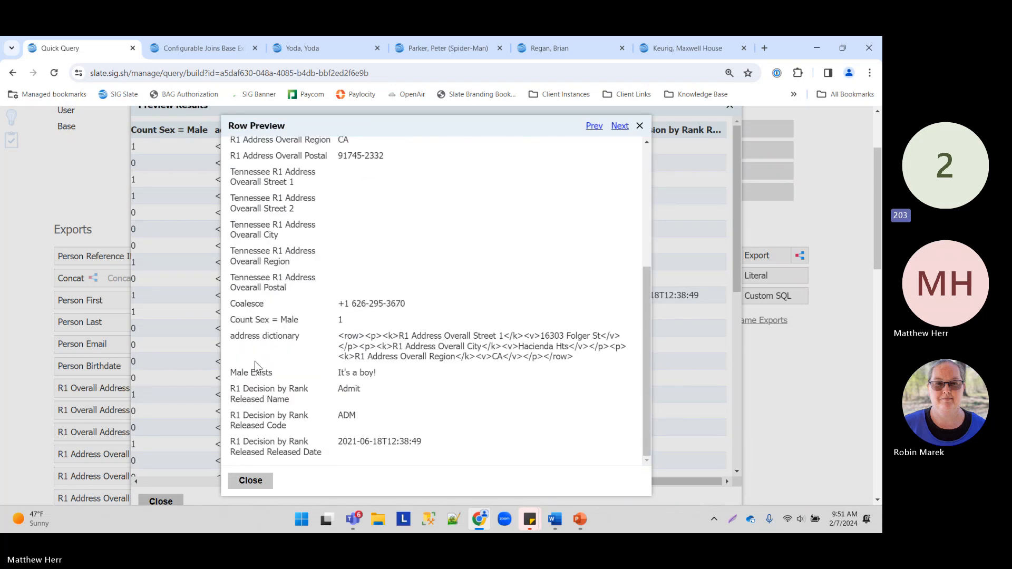
pyautogui.moveTo(243, 416); pyautogui.dragTo(473, 425)
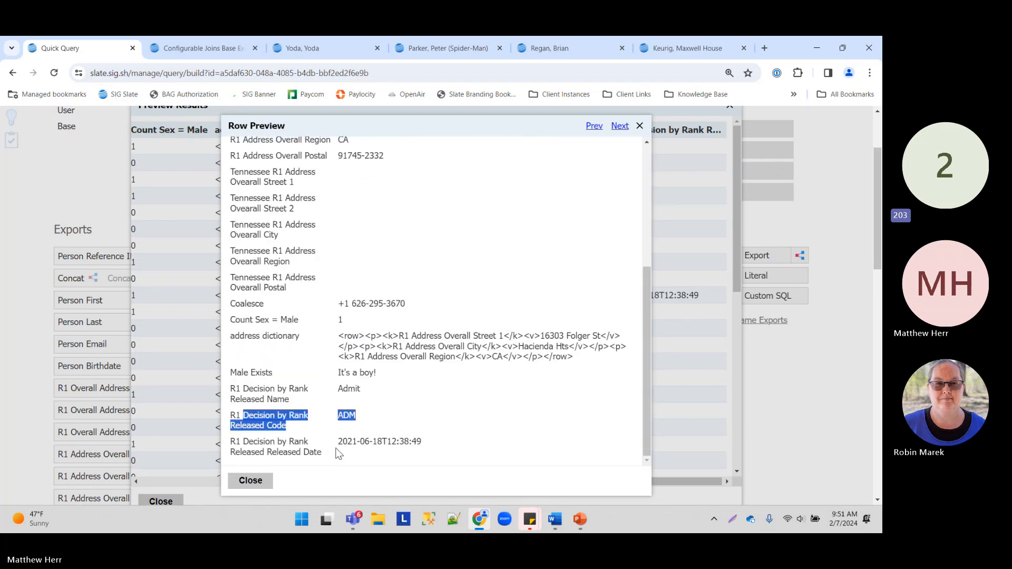
pyautogui.moveTo(337, 452); pyautogui.dragTo(436, 441)
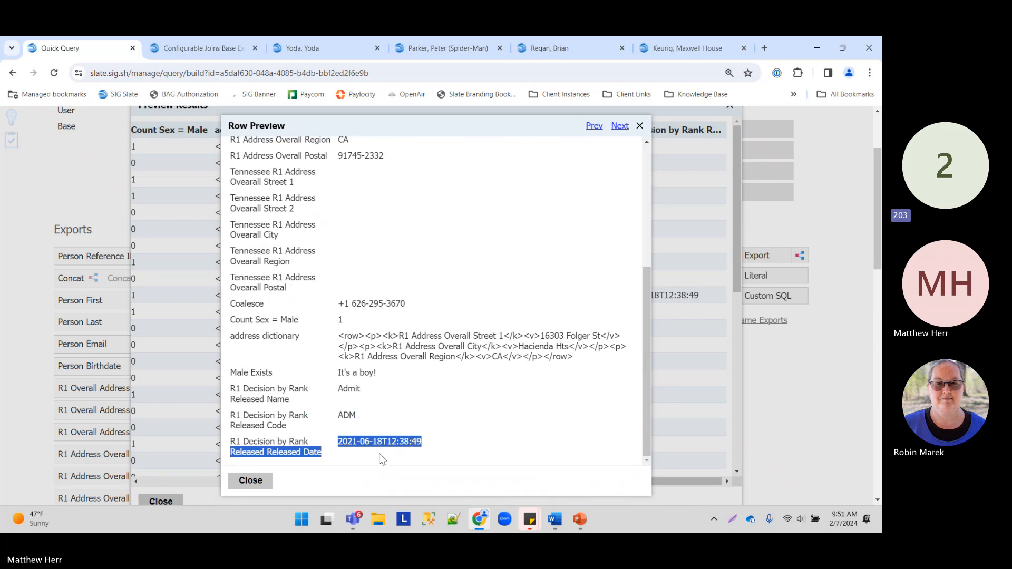
pyautogui.click(251, 436)
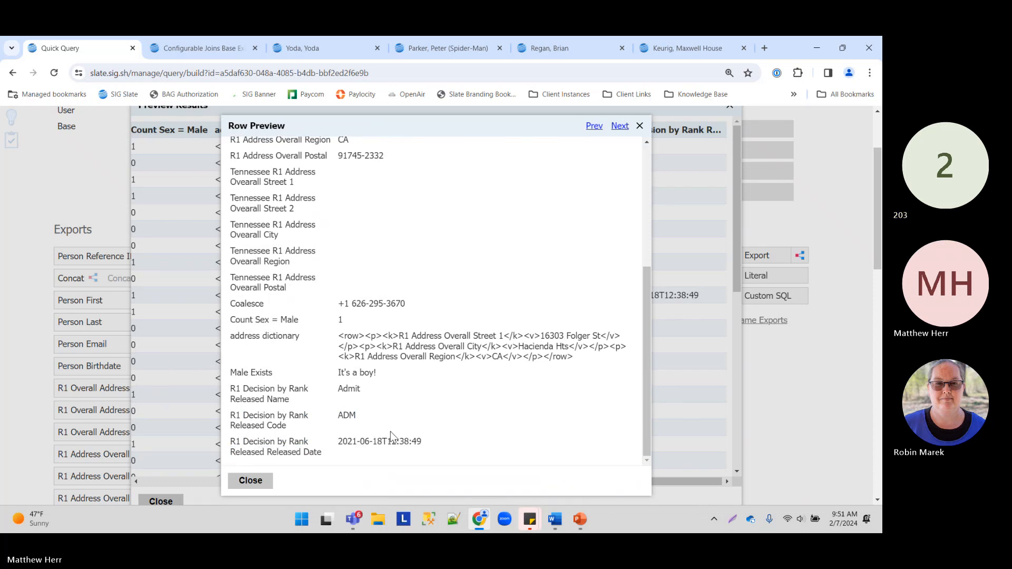
pyautogui.moveTo(427, 442); pyautogui.dragTo(230, 393)
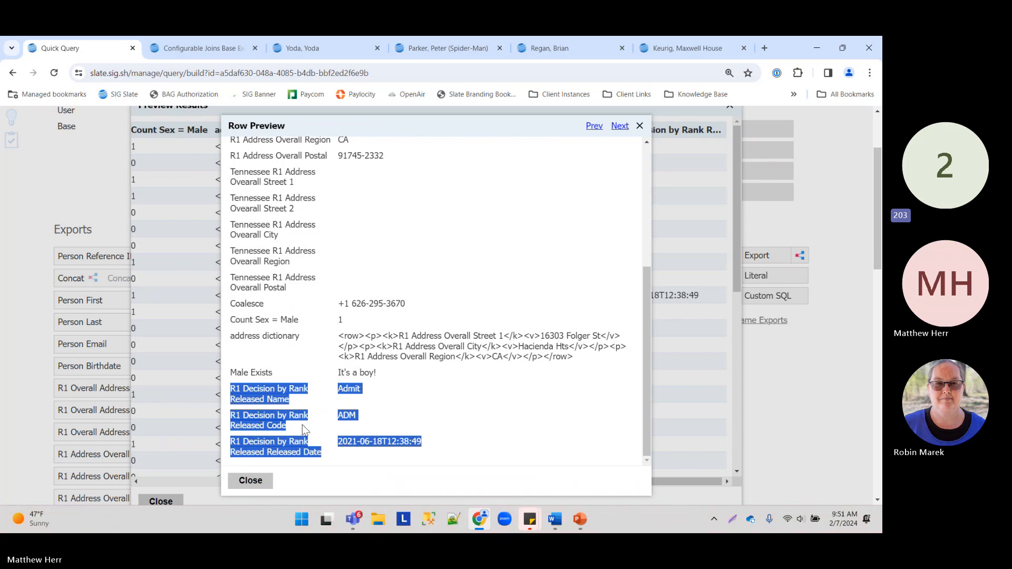
pyautogui.click(251, 481)
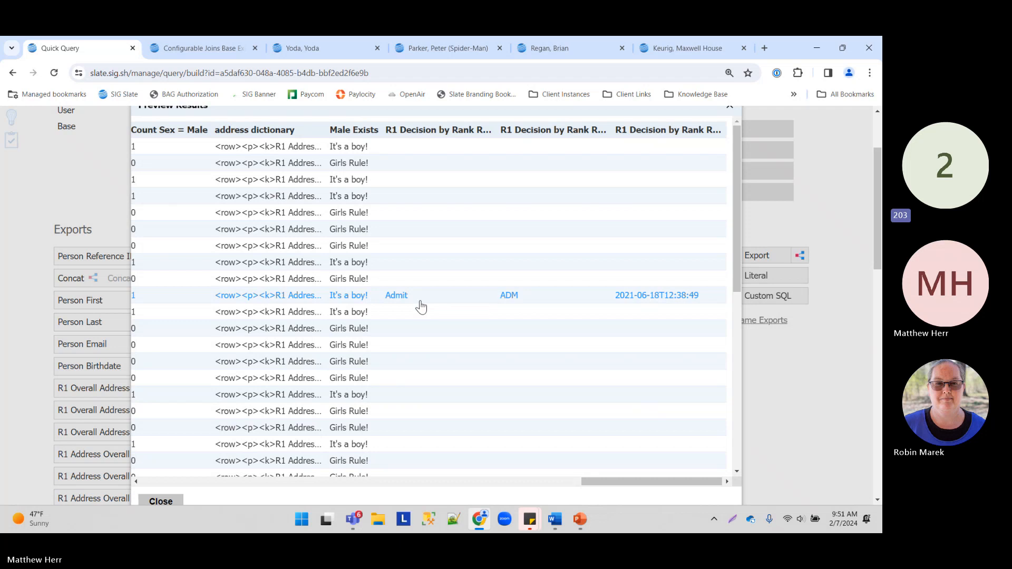
pyautogui.scroll(-5, 579, 374)
pyautogui.scroll(7, 332, 384)
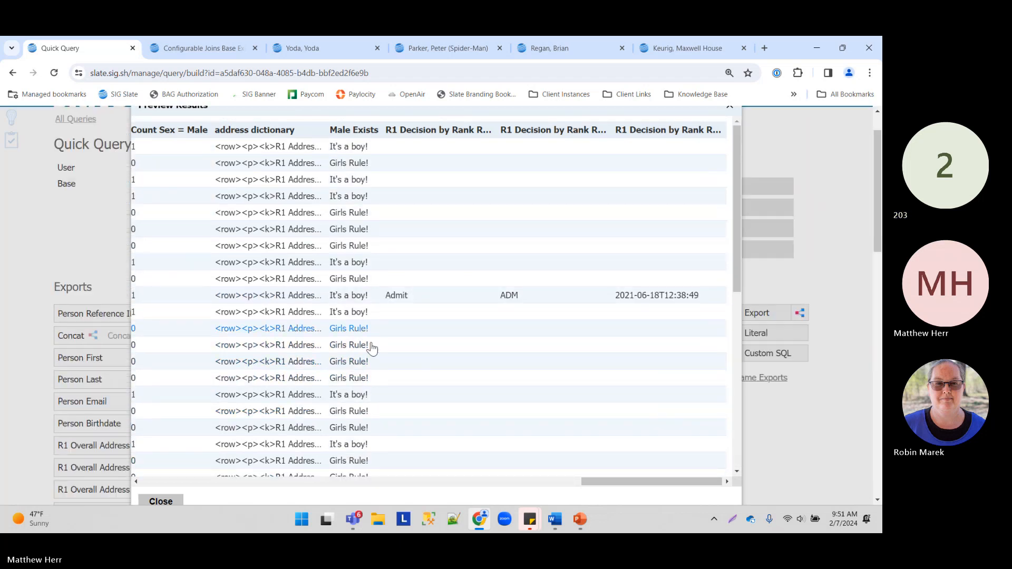
pyautogui.click(161, 501)
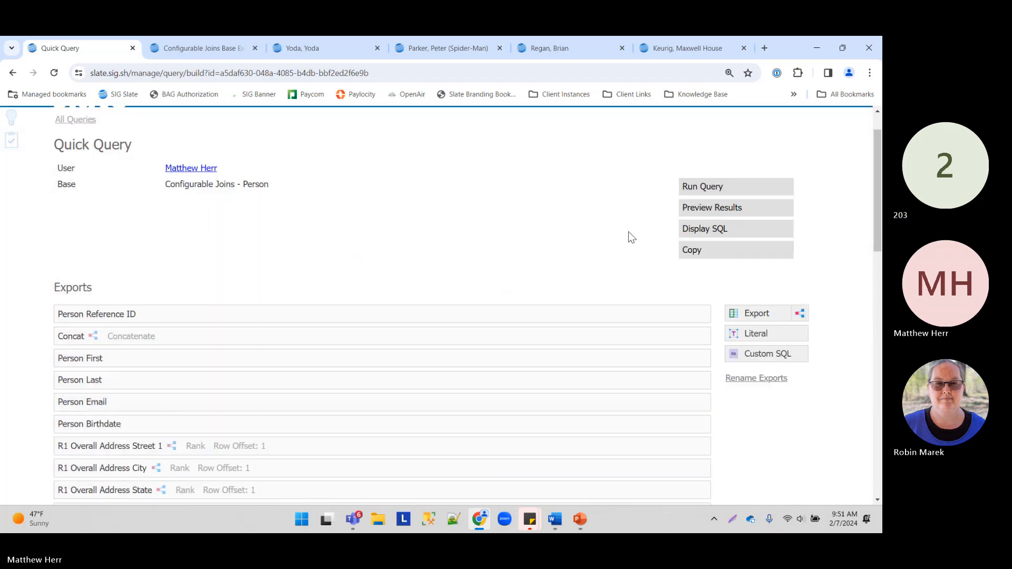
# Step: Bring the Word window for 'TBR February 2024 Slate Training' to the front
pyautogui.scroll(1, 631, 237)
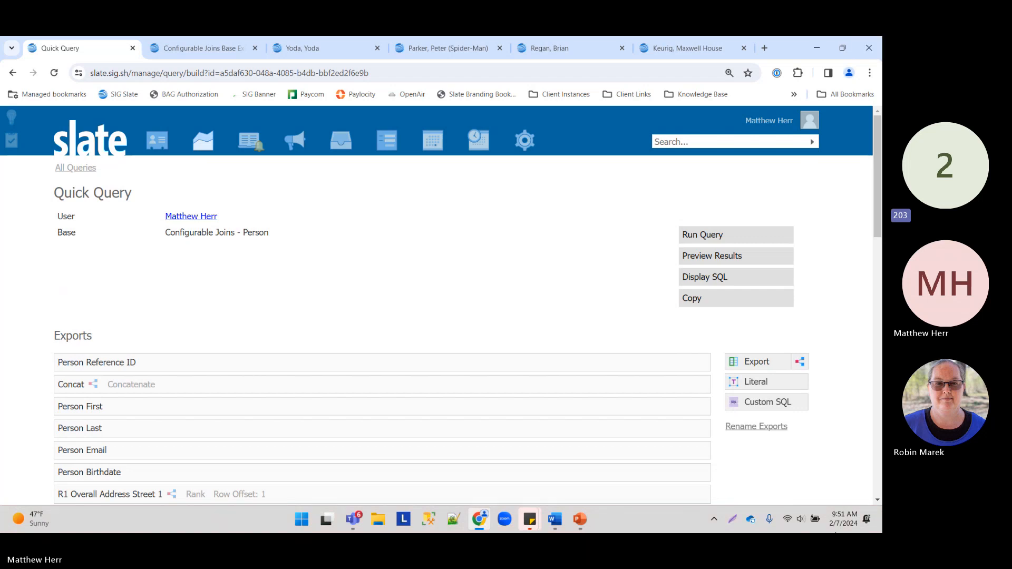
pyautogui.click(555, 520)
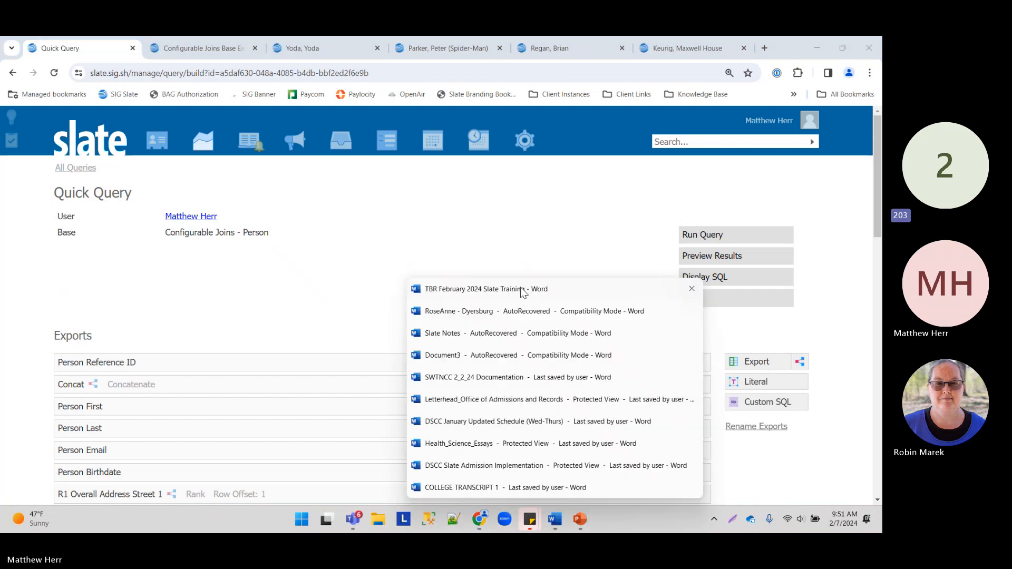
pyautogui.click(524, 294)
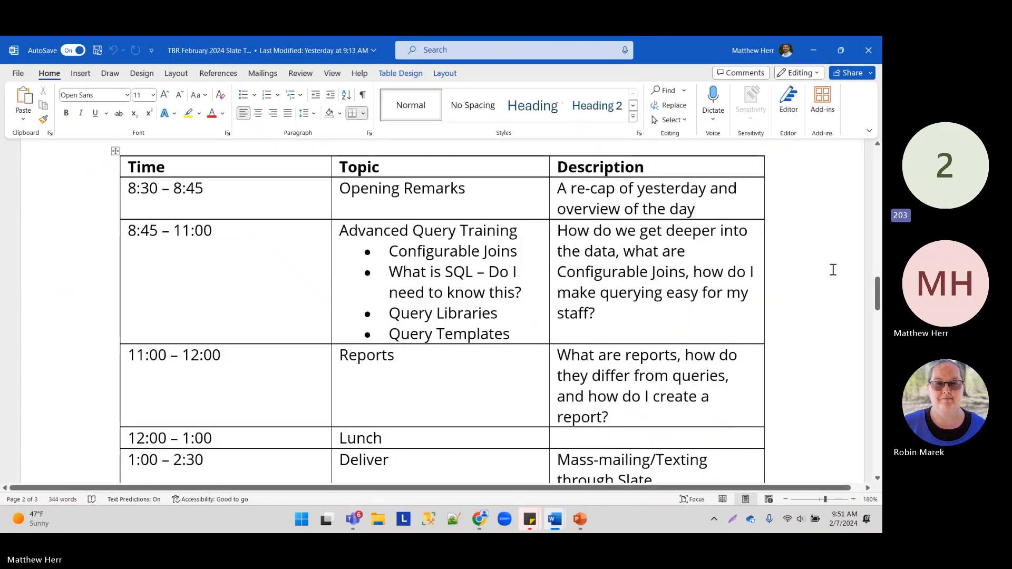
# Step: Minimize Word to return to the Slate Quick Query exports list
pyautogui.click(814, 53)
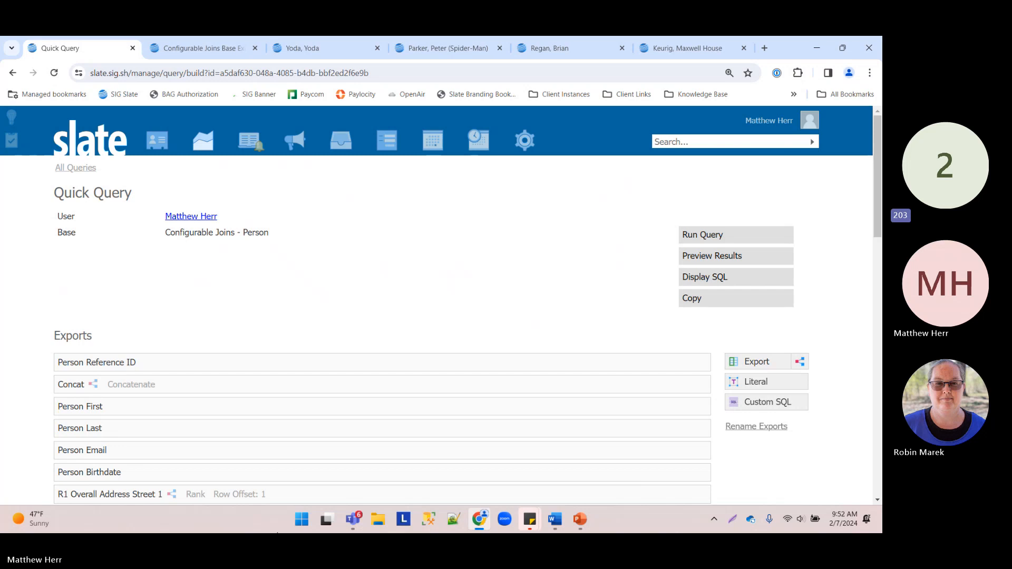
pyautogui.moveTo(347, 533)
pyautogui.scroll(-4, 130, 216)
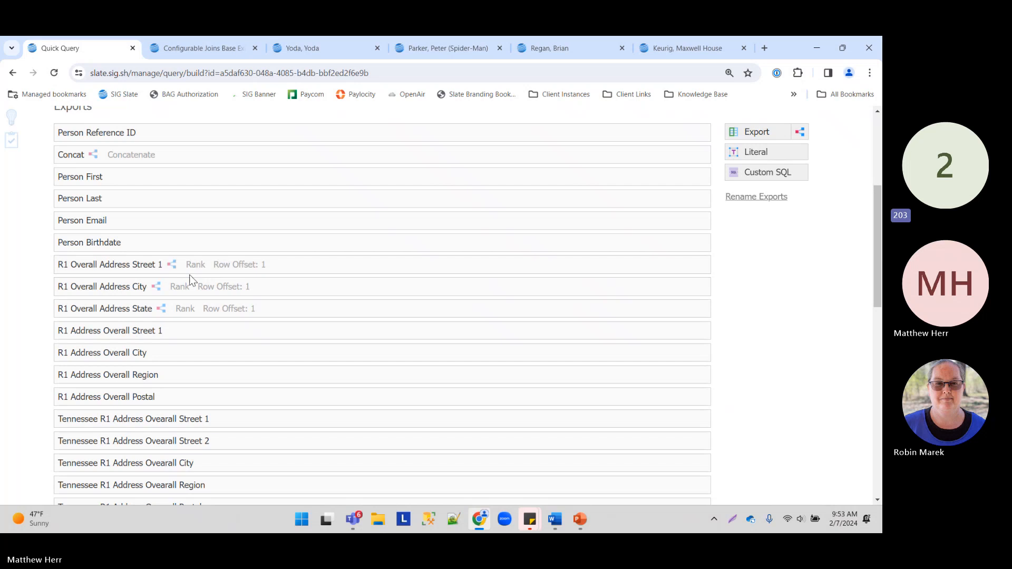
pyautogui.scroll(-2, 190, 269)
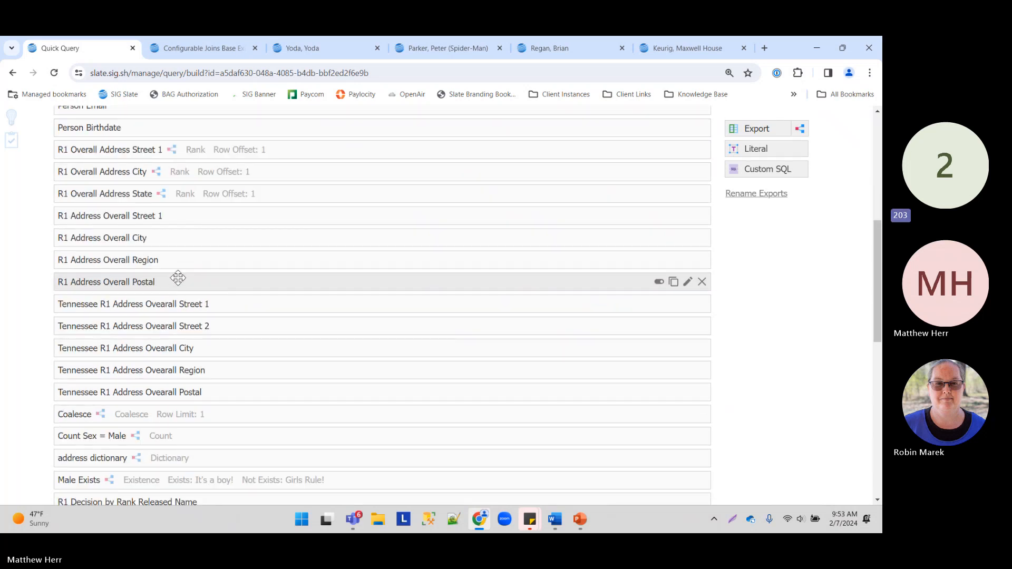
pyautogui.scroll(1, 182, 280)
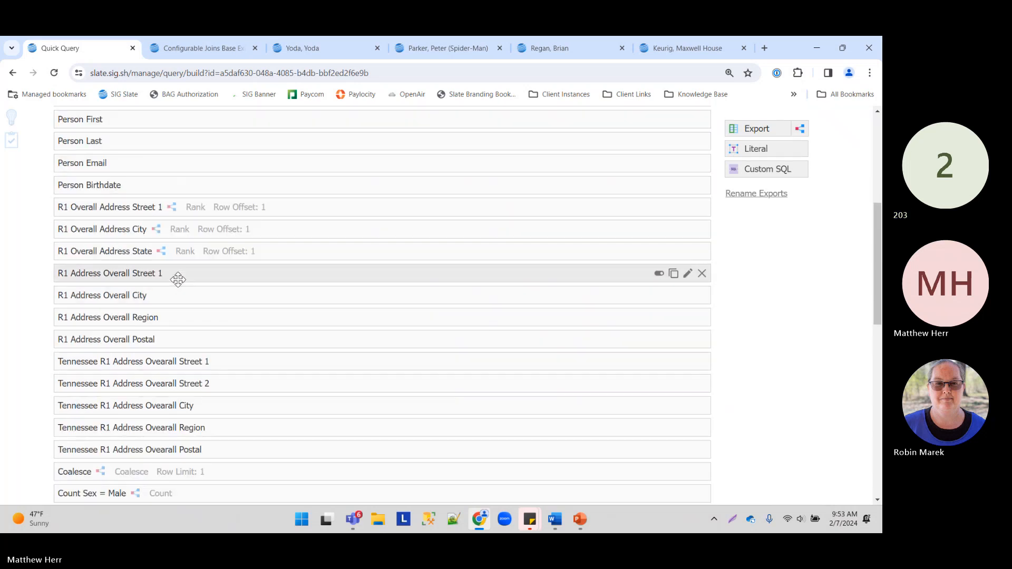
pyautogui.scroll(-4, 177, 280)
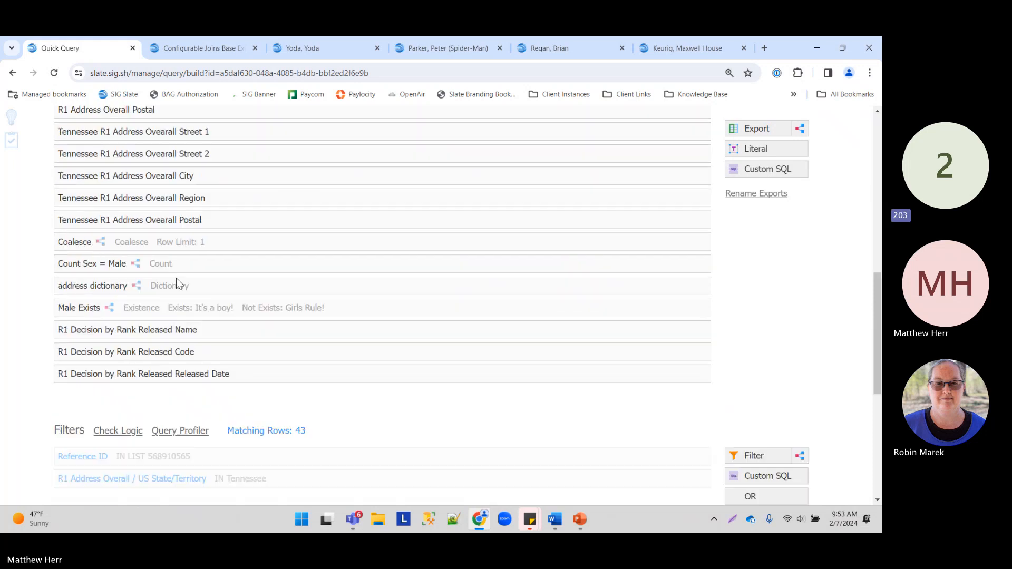
pyautogui.scroll(-1, 174, 280)
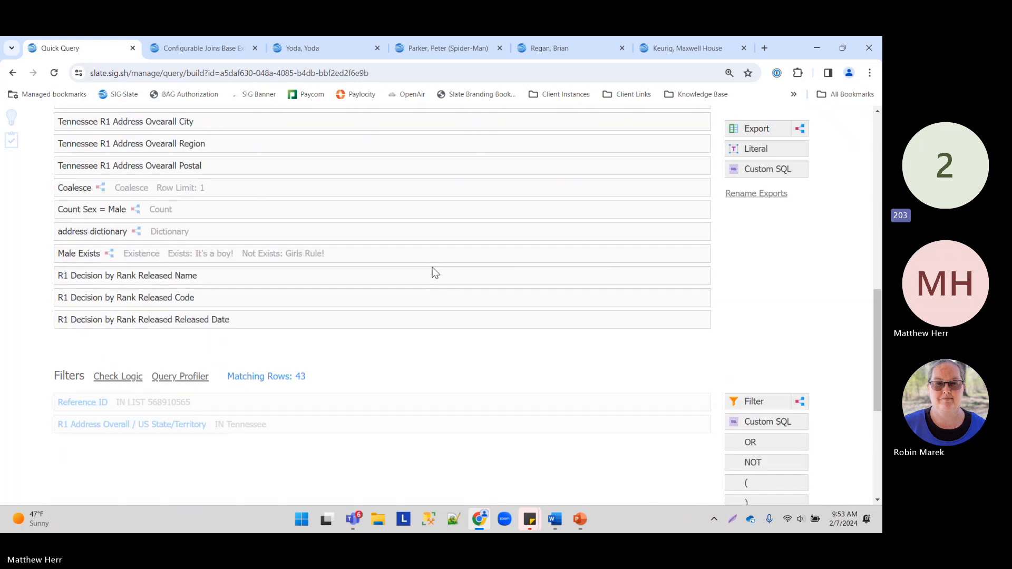
pyautogui.scroll(8, 434, 272)
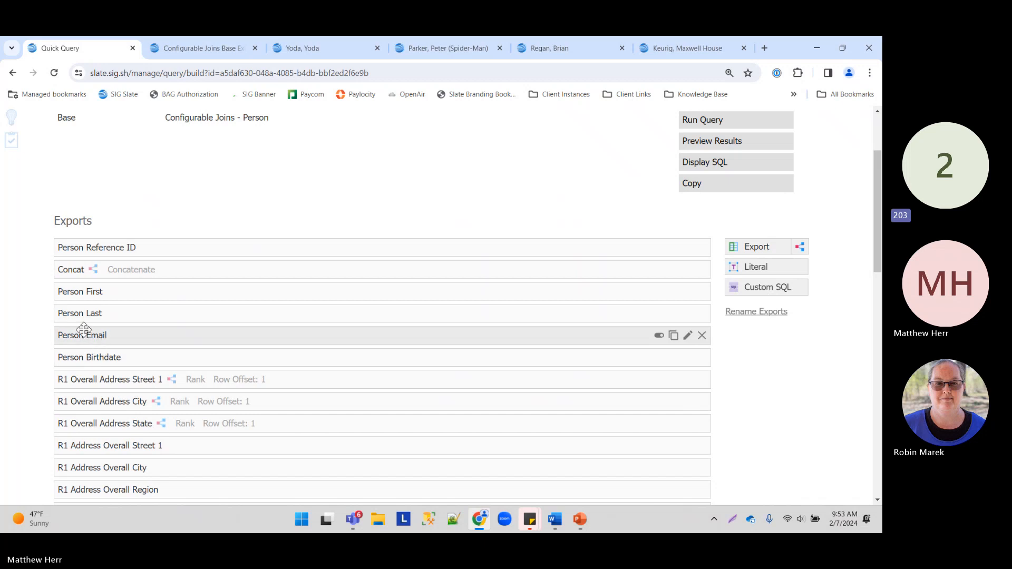
pyautogui.scroll(-8, 85, 327)
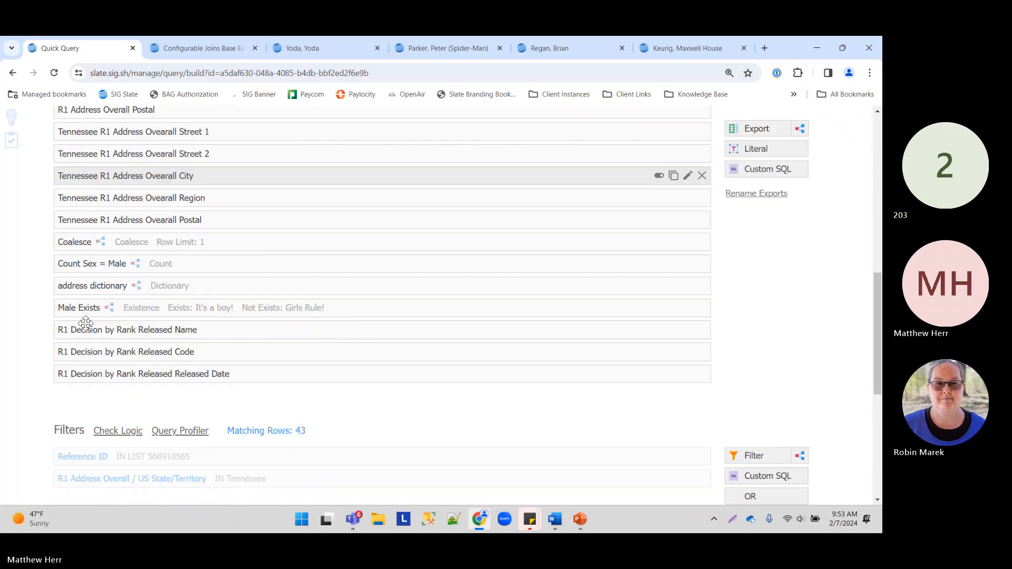
pyautogui.scroll(5, 85, 323)
pyautogui.scroll(-5, 87, 319)
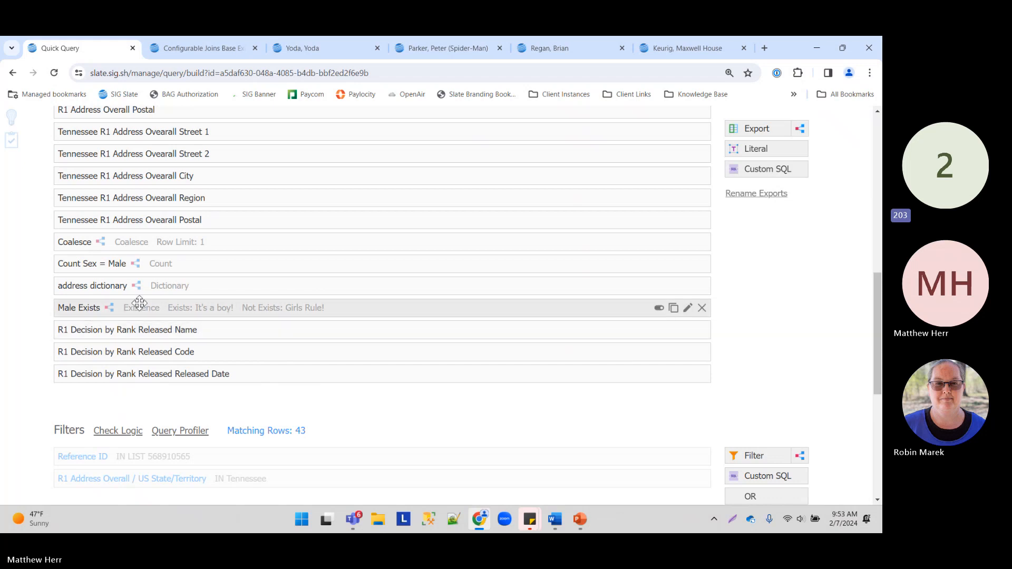
pyautogui.scroll(12, 219, 284)
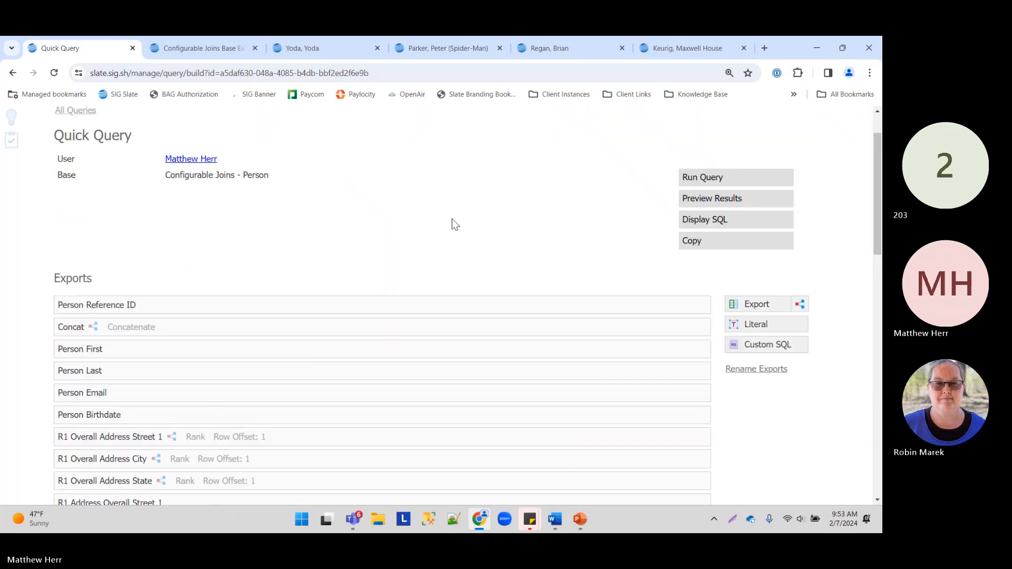